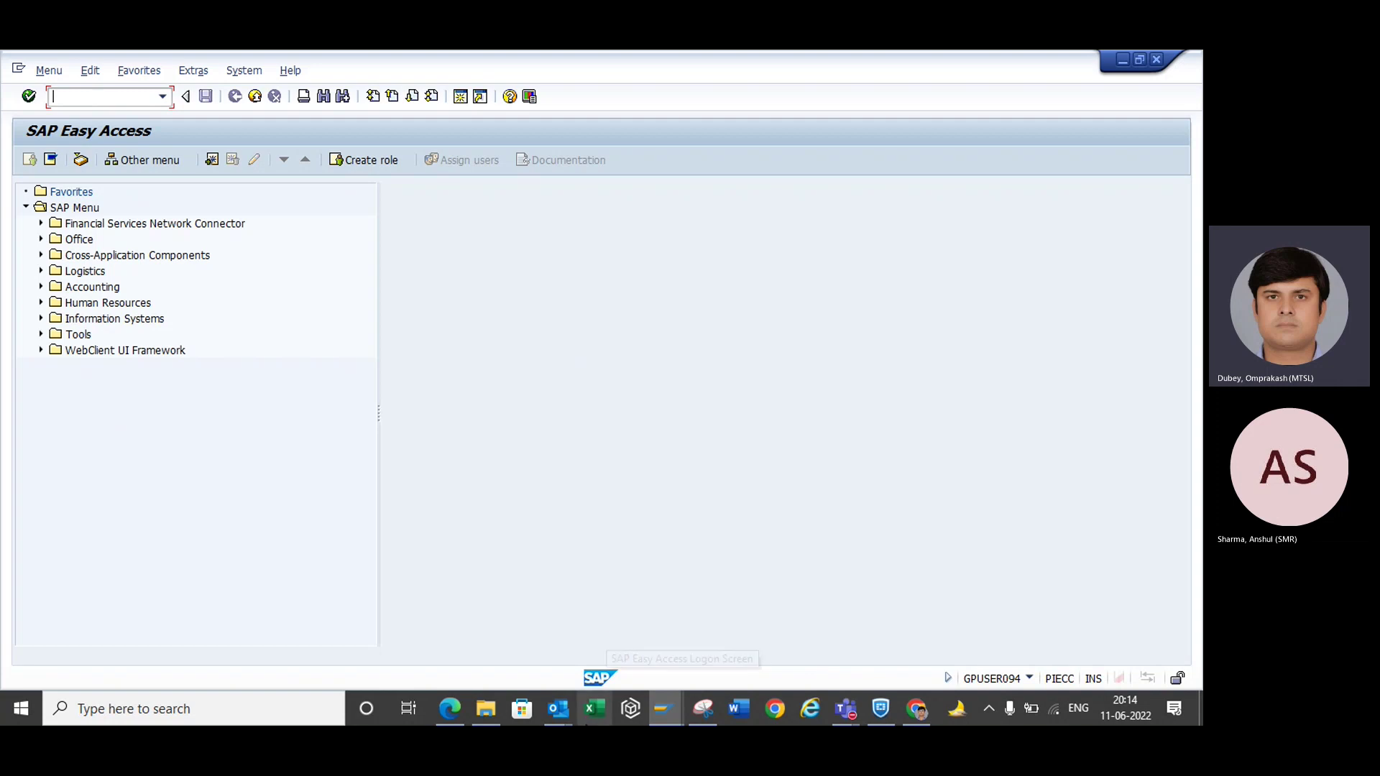
- Open the Excel workbook "OM Ganeshay namah SAP EWM" in a maximized window on its SAP WM MM sheet
{"action": "left_click", "coordinate": [128, 704]}
{"action": "type", "text": "sap"}
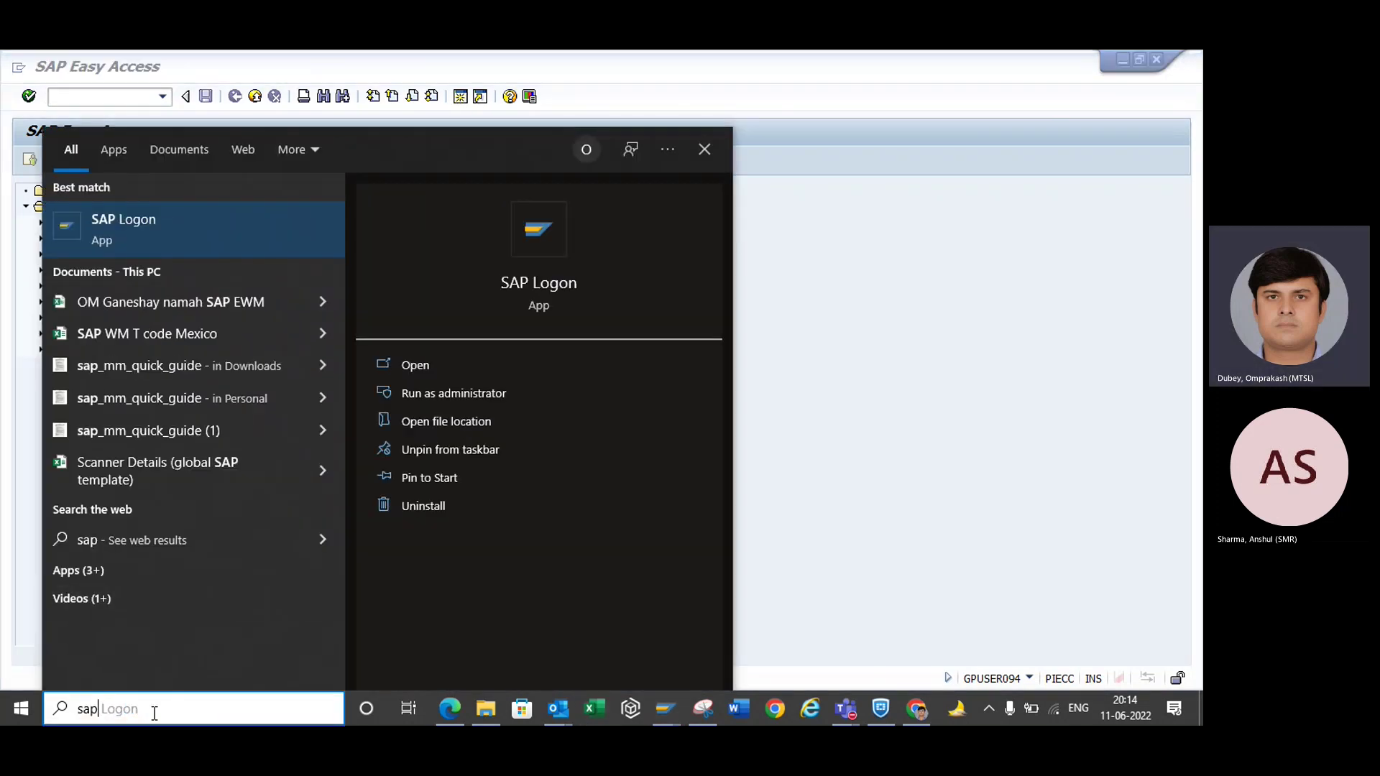
{"action": "type", "text": " ewwm"}
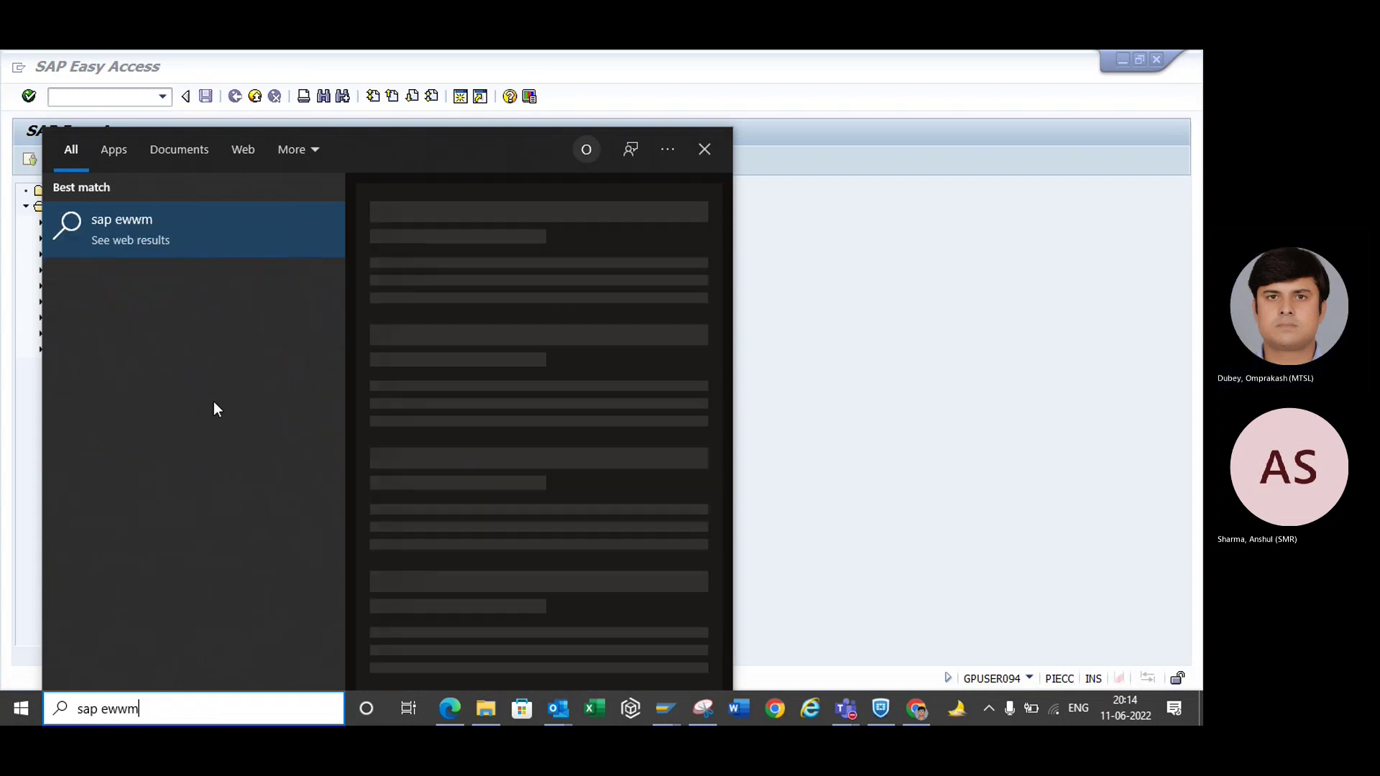
{"action": "key", "text": "BackSpace"}
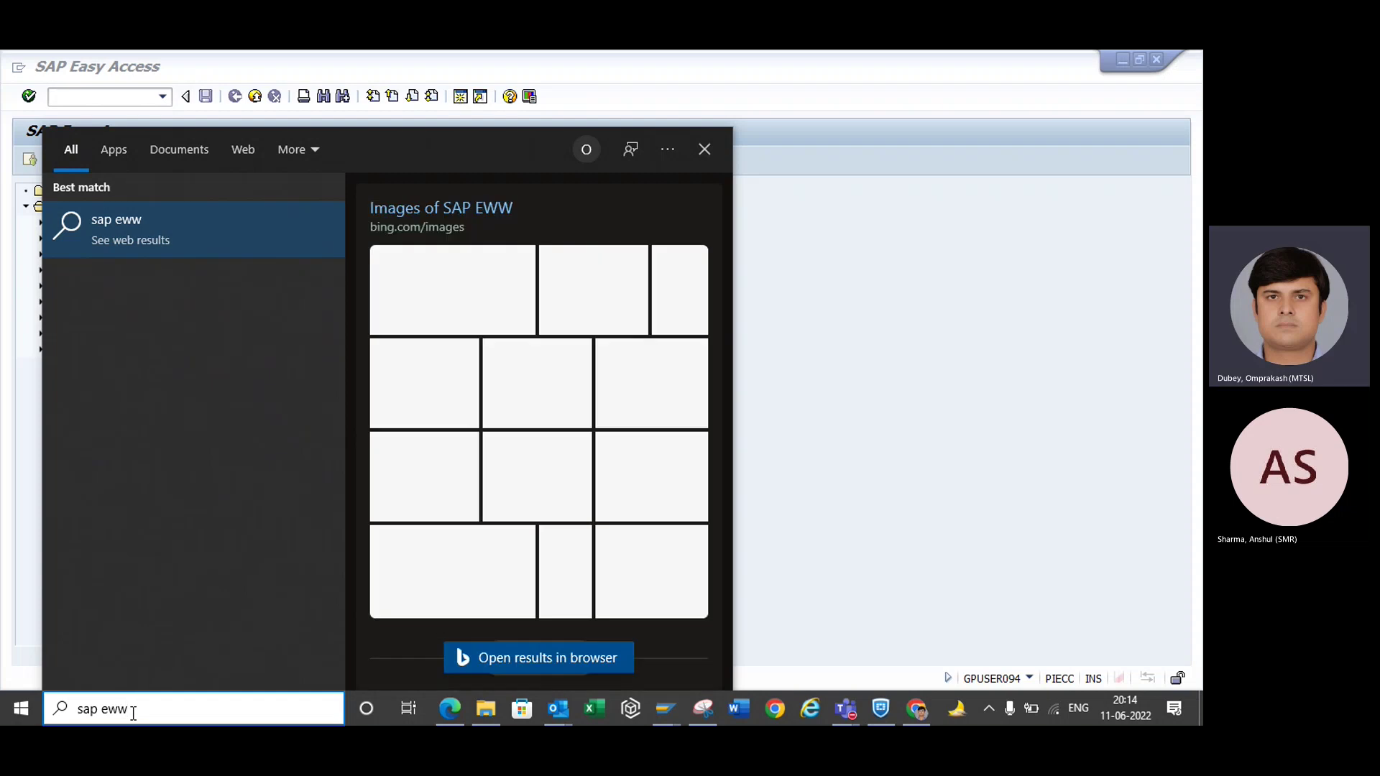
{"action": "key", "text": "BackSpace"}
{"action": "type", "text": "m"}
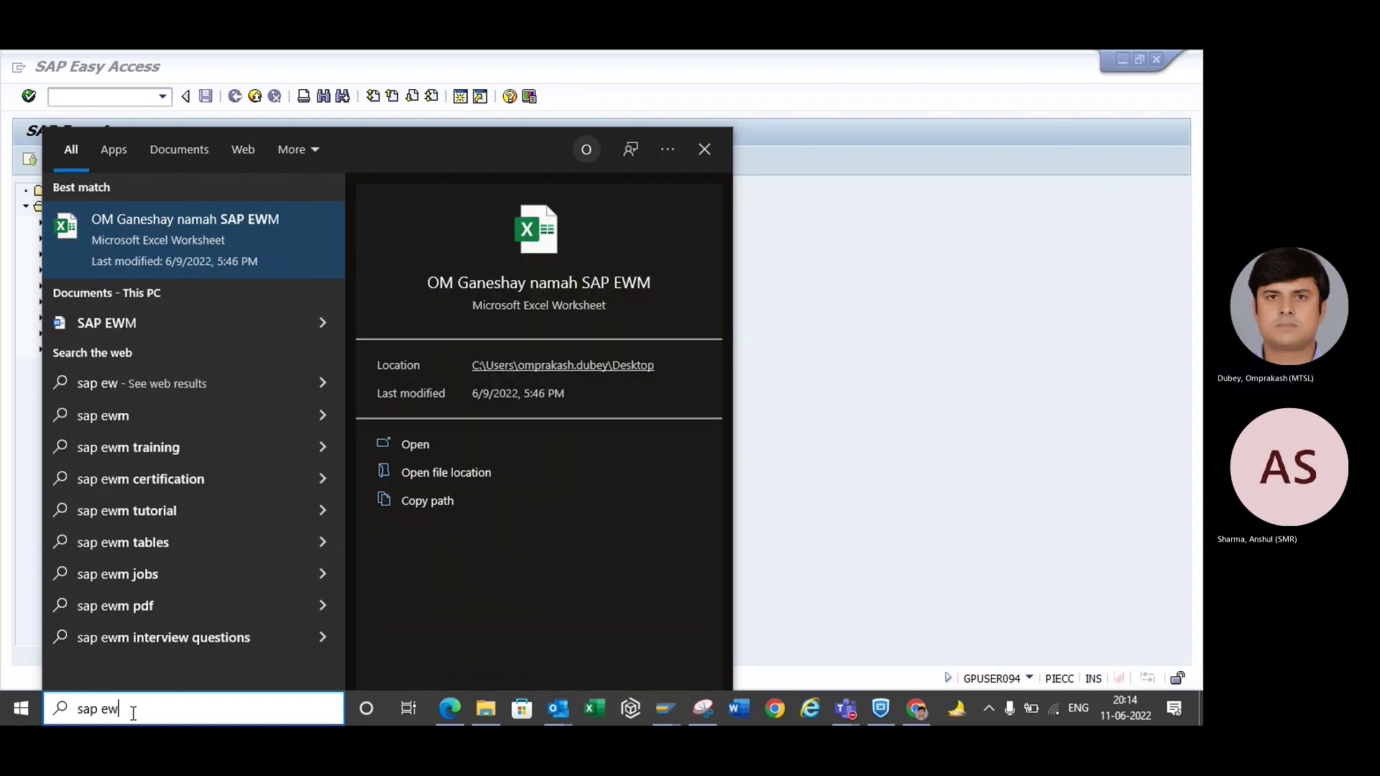
{"action": "left_click", "coordinate": [149, 253]}
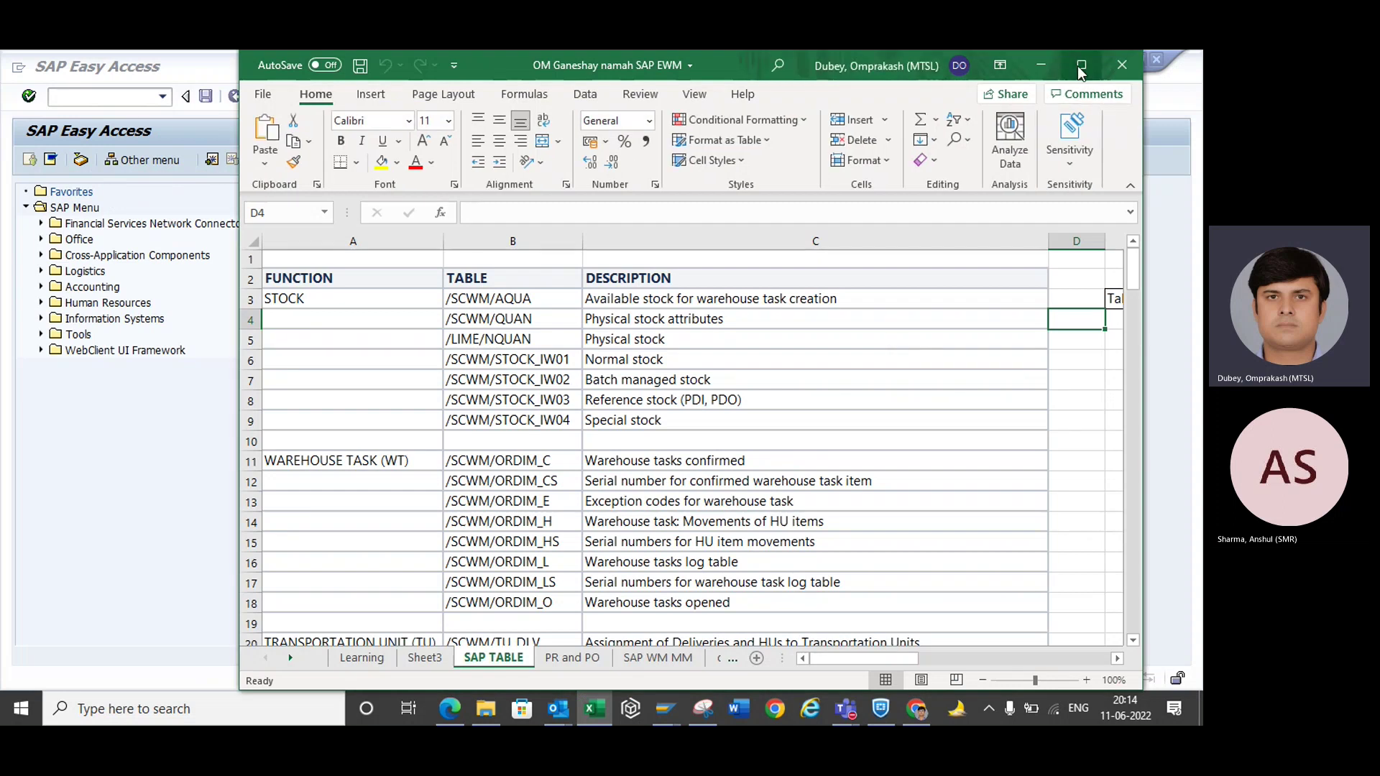
{"action": "left_click", "coordinate": [1081, 66]}
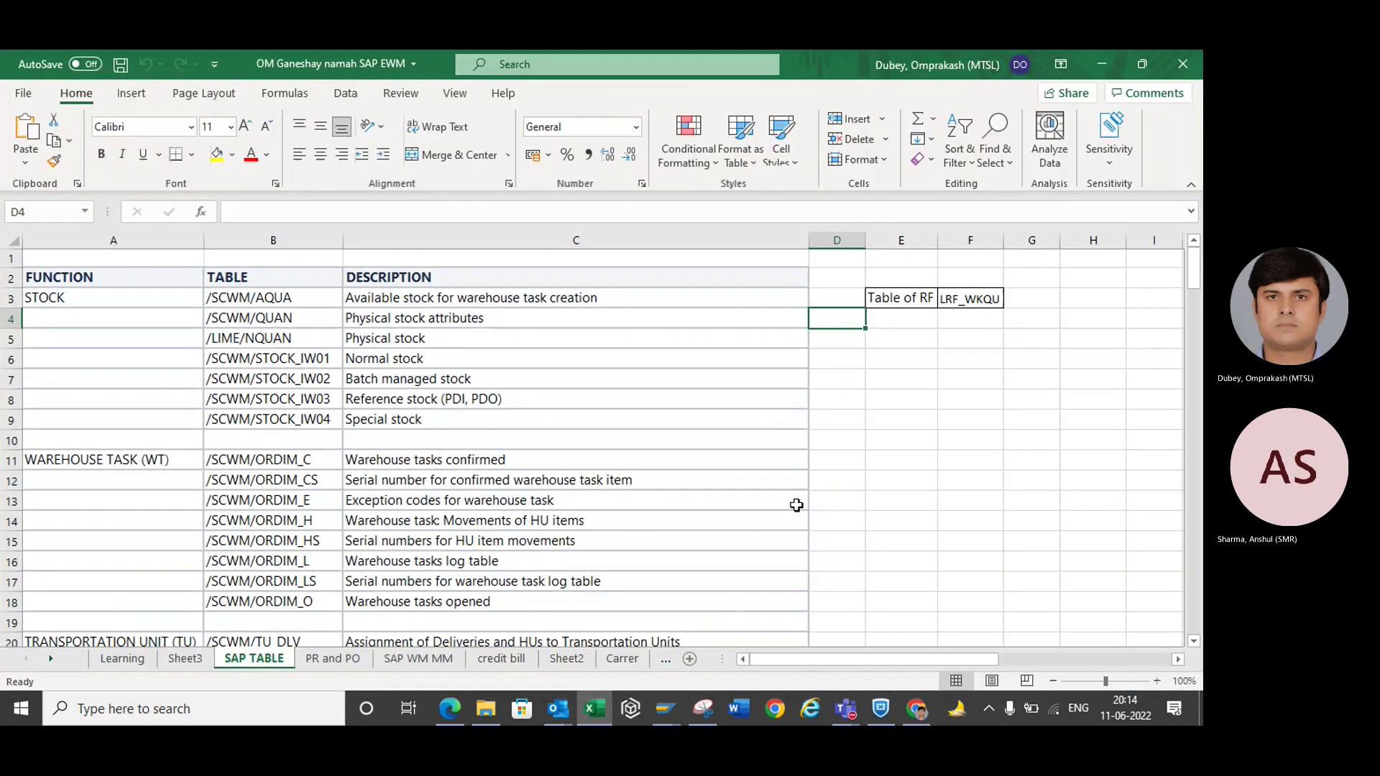
{"action": "left_click", "coordinate": [430, 667]}
- Examine the warehouse row of the organization structure and the Storage type heading beneath it
{"action": "left_click", "coordinate": [222, 464]}
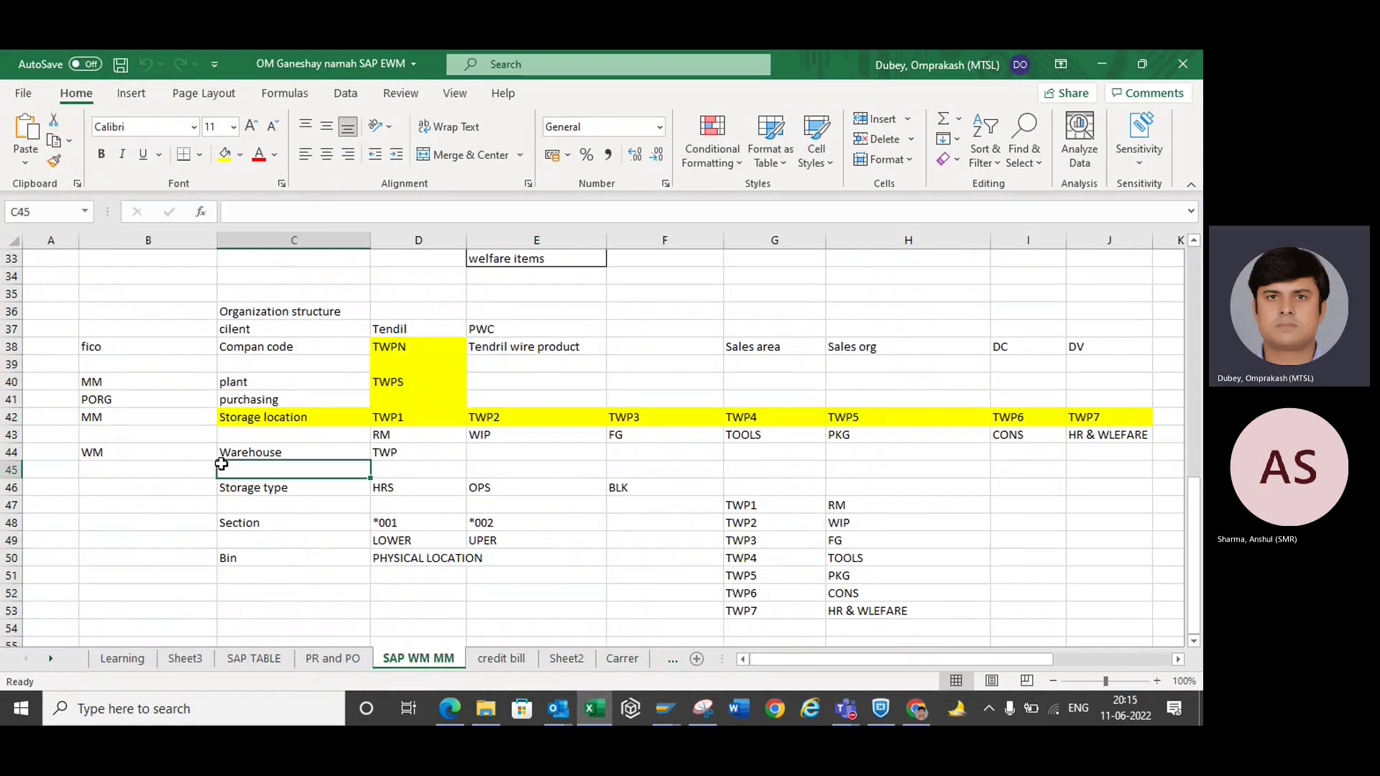
{"action": "key", "text": "Up"}
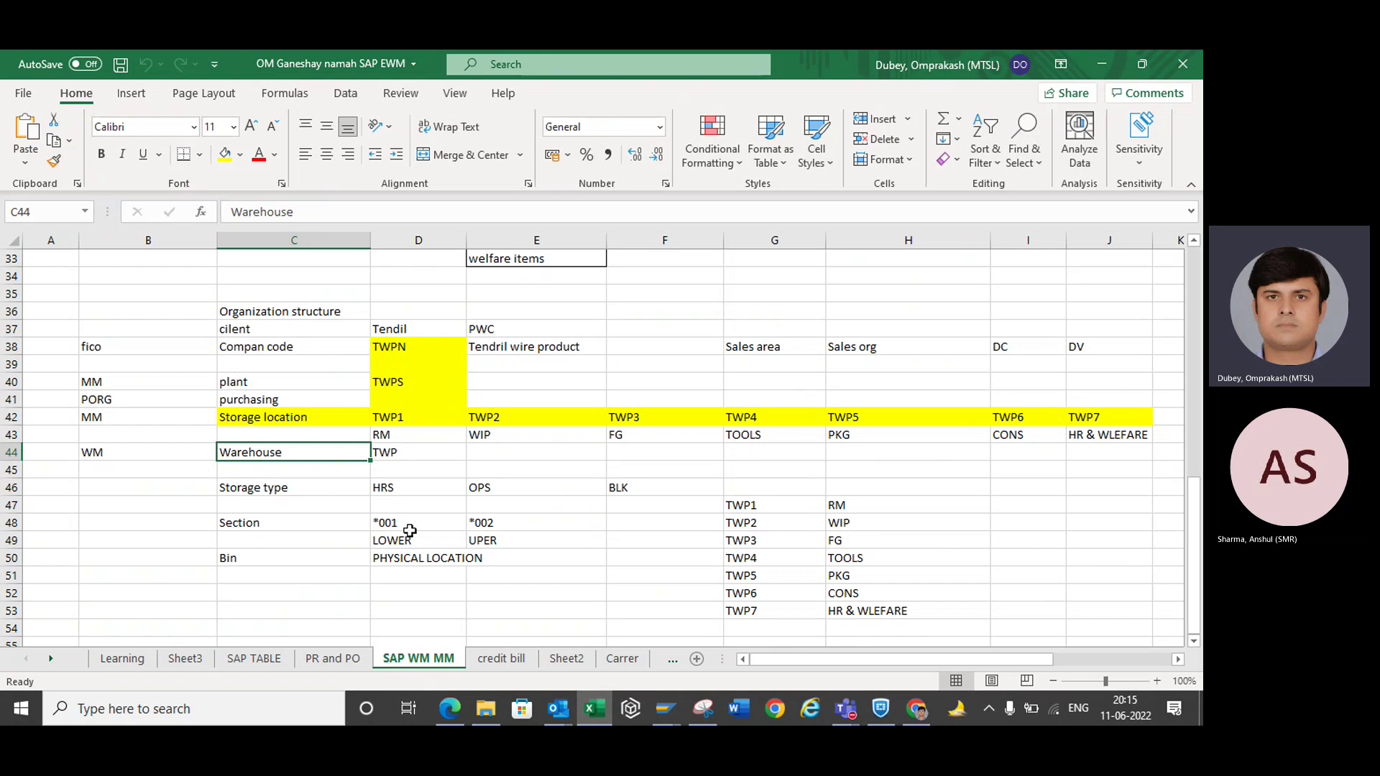
{"action": "left_click", "coordinate": [409, 450]}
{"action": "left_click", "coordinate": [96, 450]}
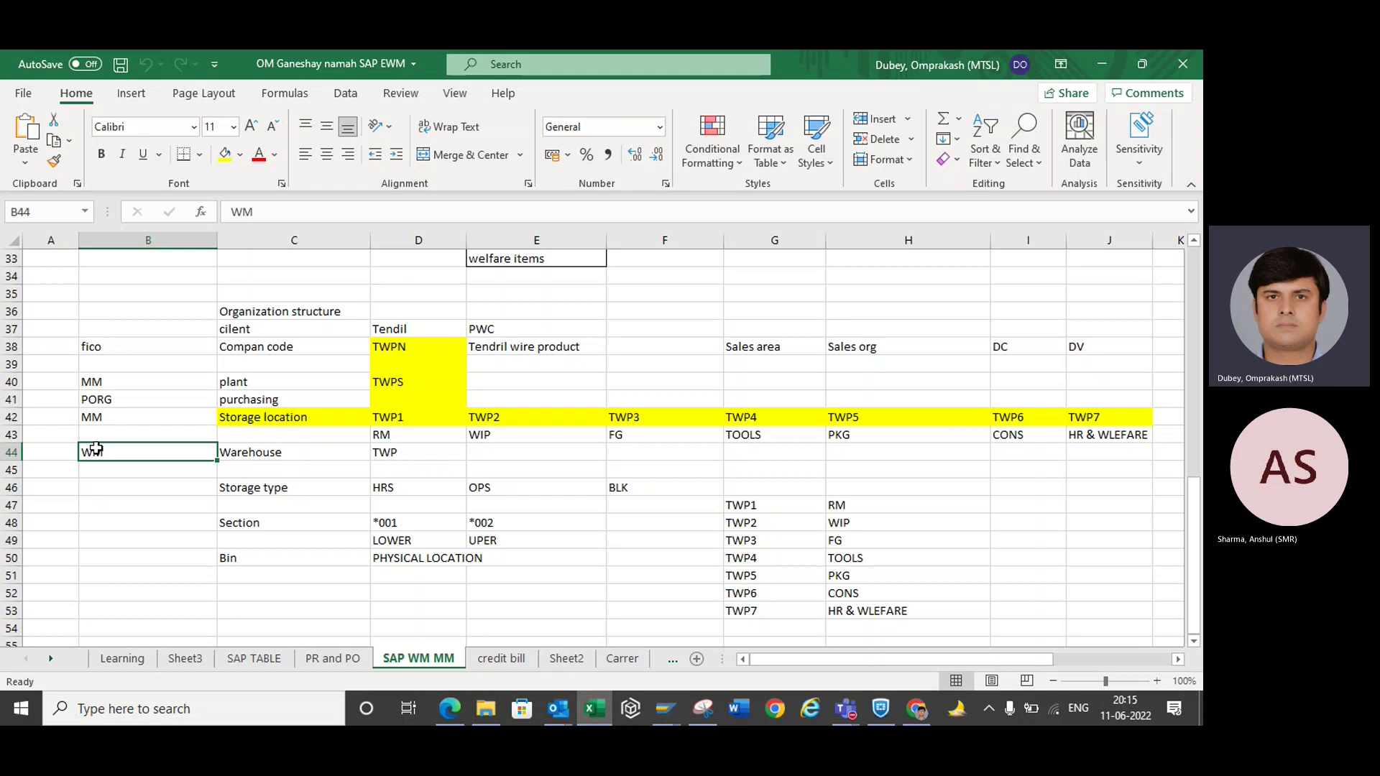
{"action": "left_click", "coordinate": [391, 451]}
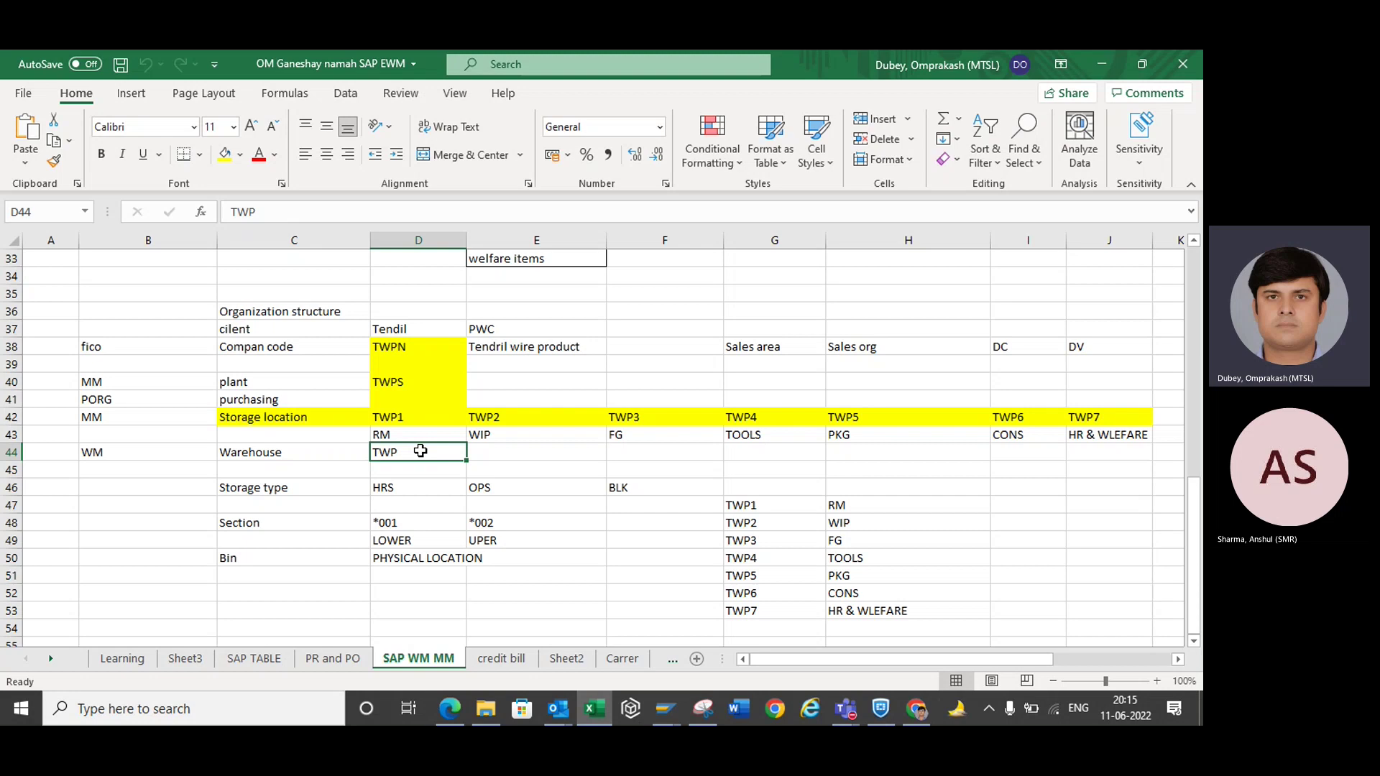
{"action": "left_click", "coordinate": [298, 488]}
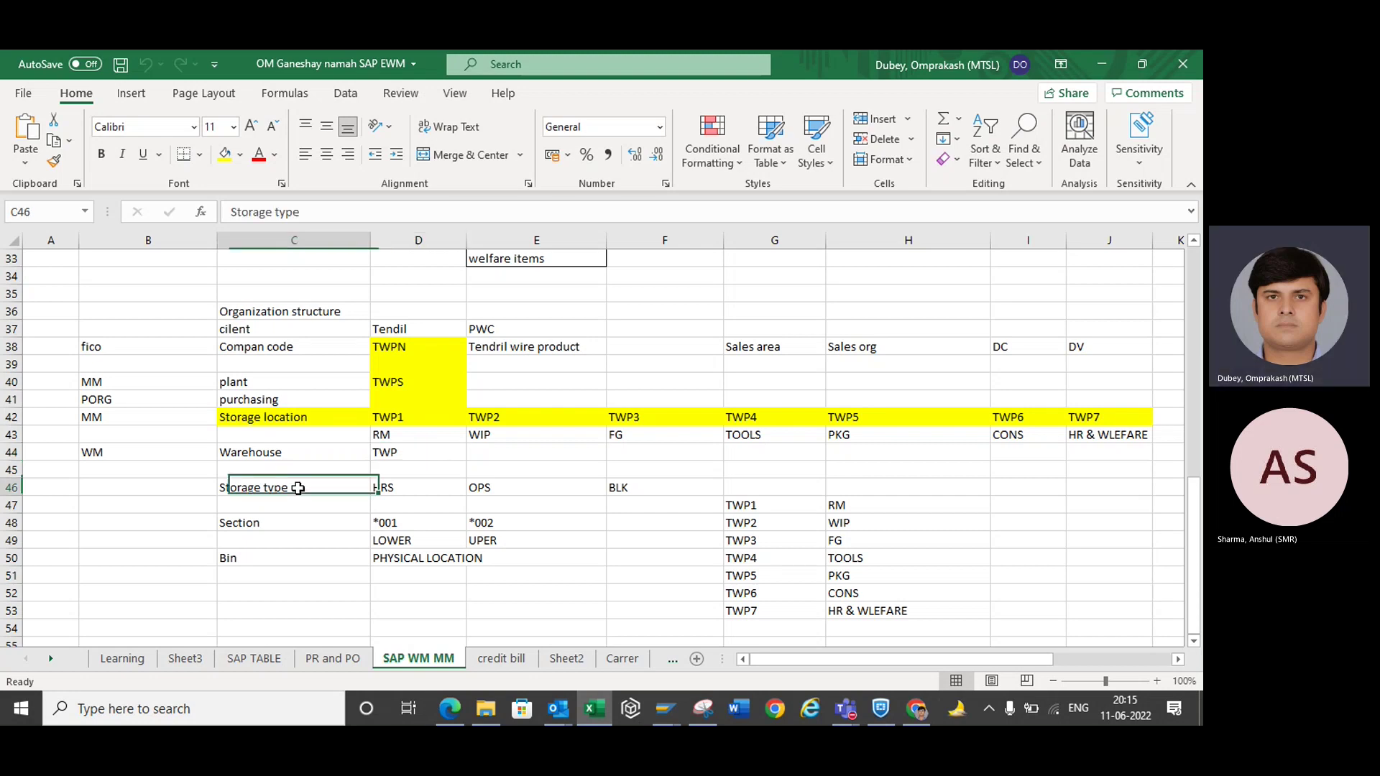
{"action": "left_click", "coordinate": [289, 448]}
{"action": "left_click", "coordinate": [289, 485]}
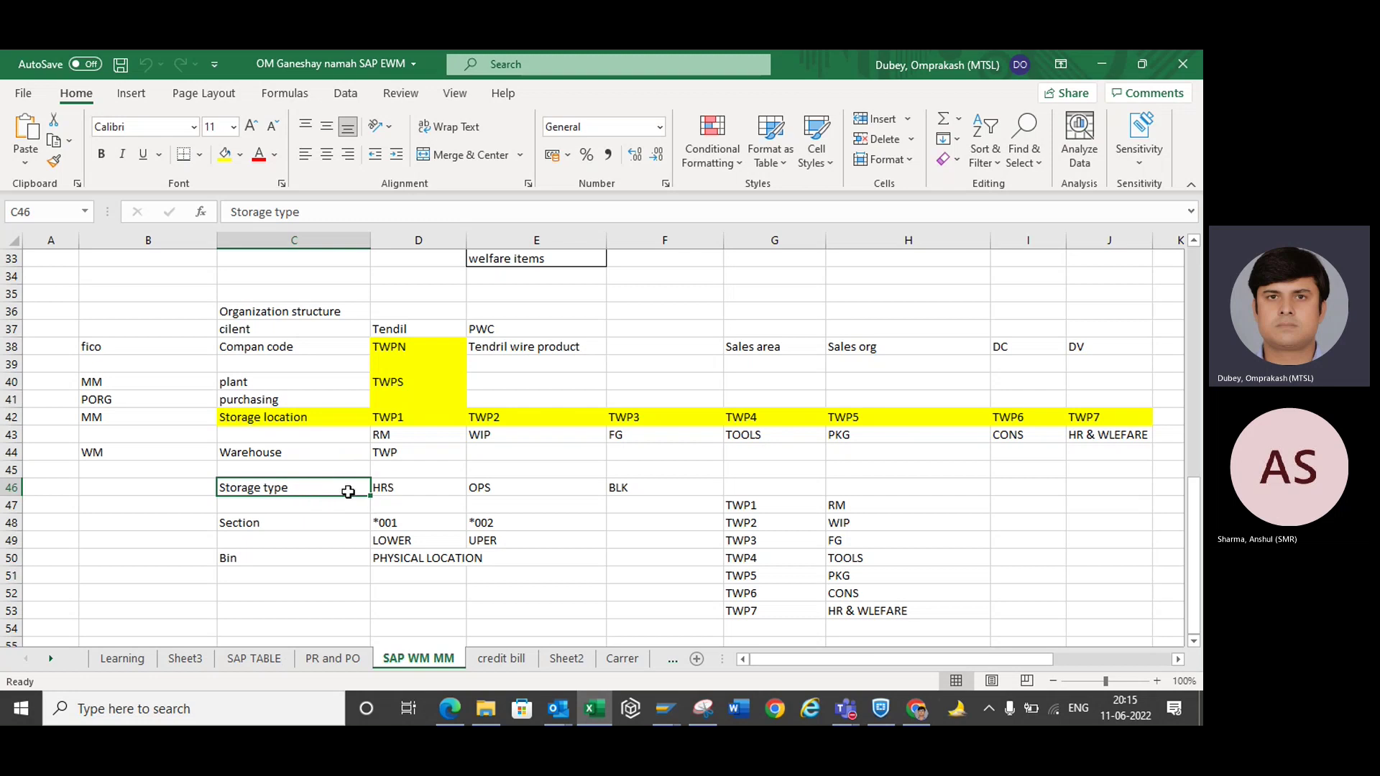
- Review the HRS, OPS and BLK storage types and how the Section row relates to them
{"action": "left_click", "coordinate": [383, 493]}
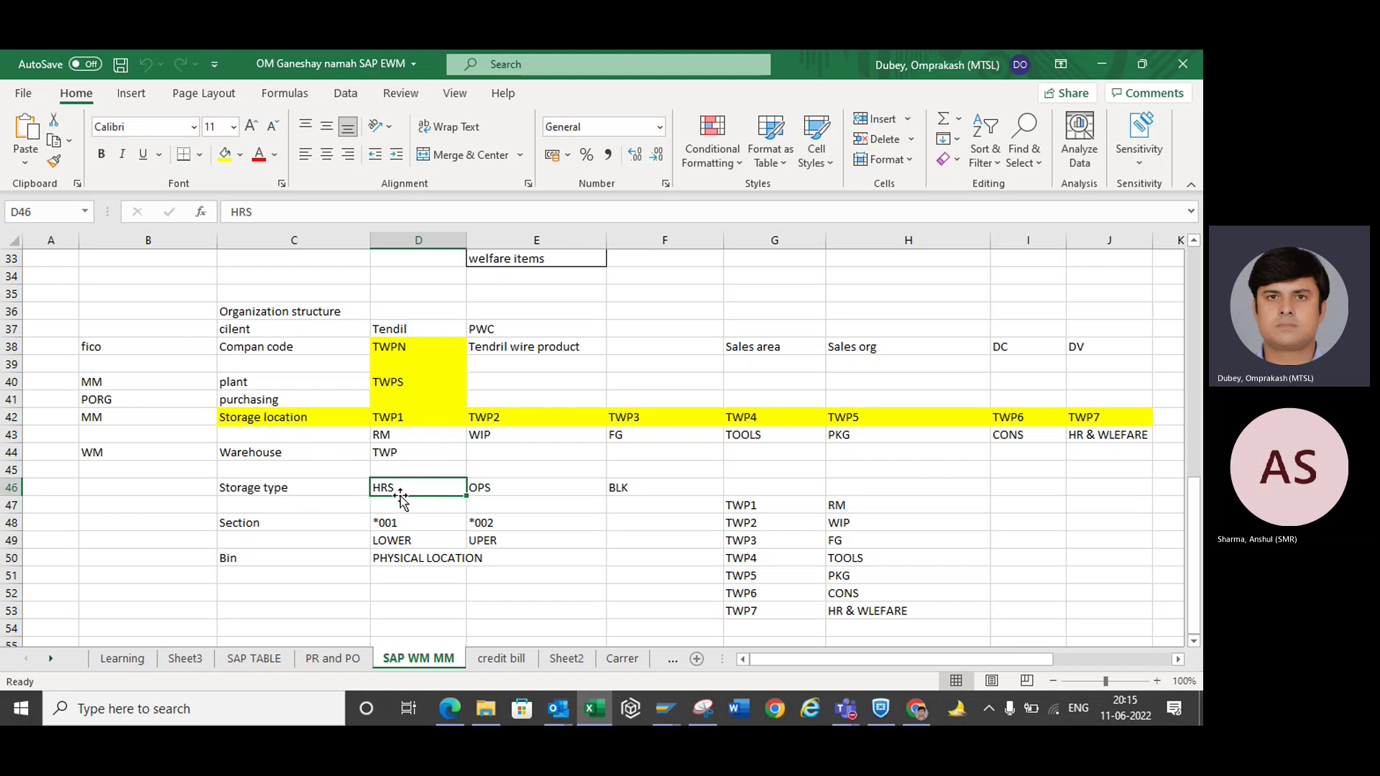
{"action": "left_click", "coordinate": [514, 483]}
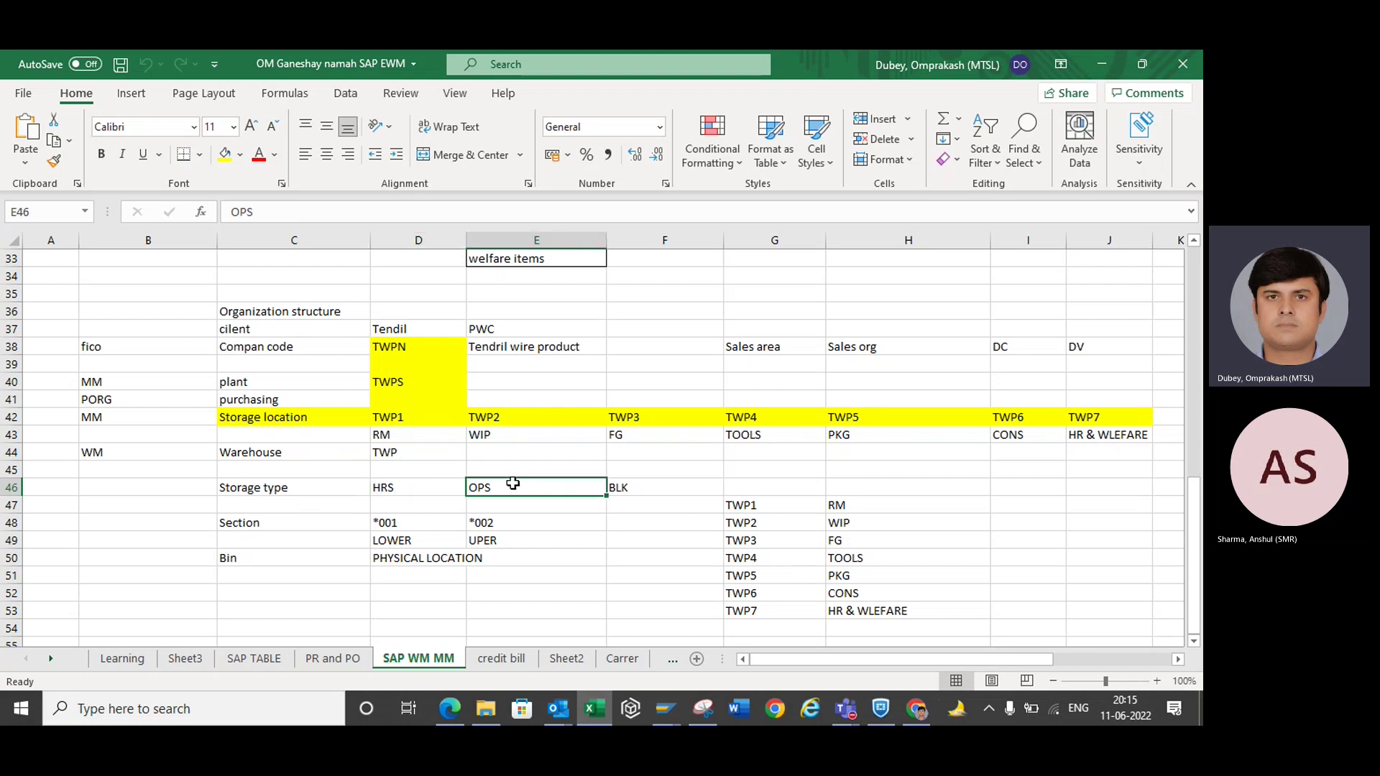
{"action": "left_click", "coordinate": [664, 486]}
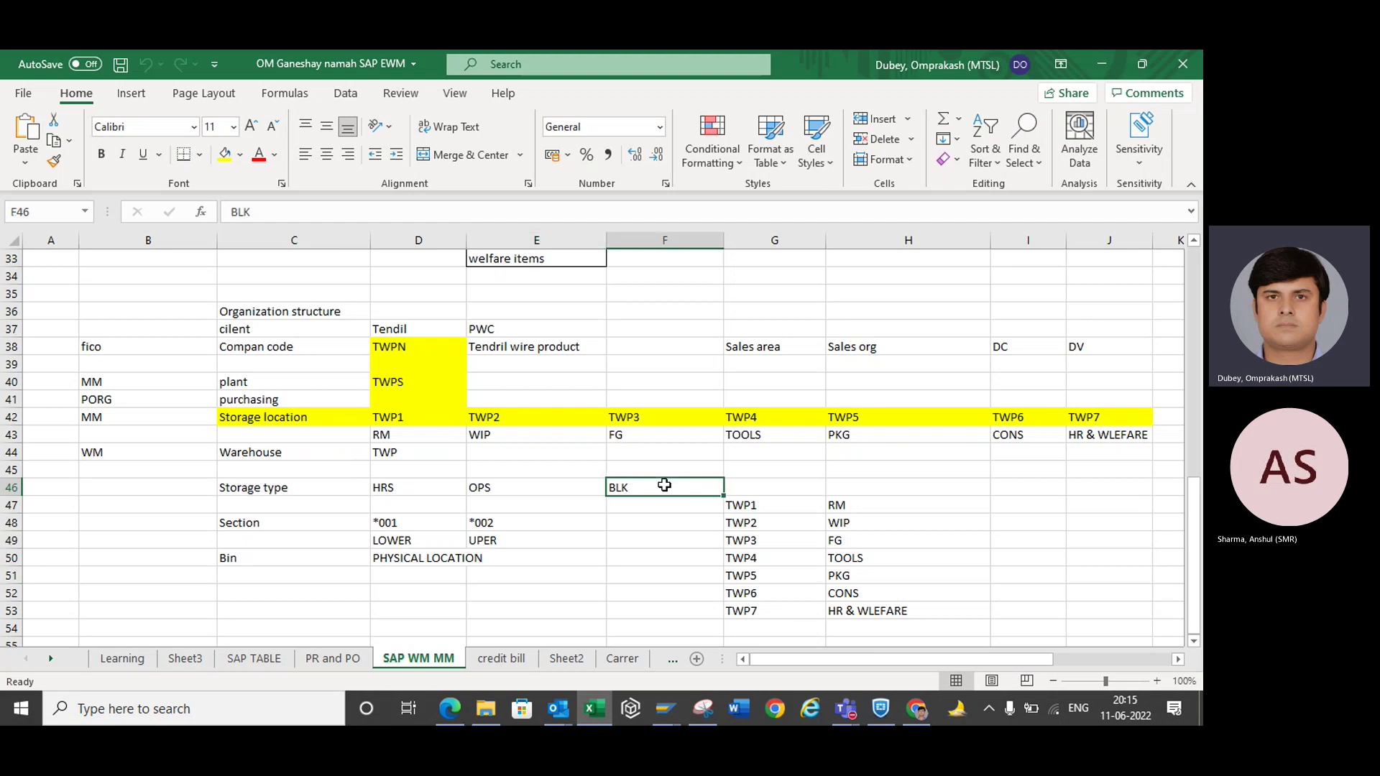
{"action": "left_click", "coordinate": [536, 490]}
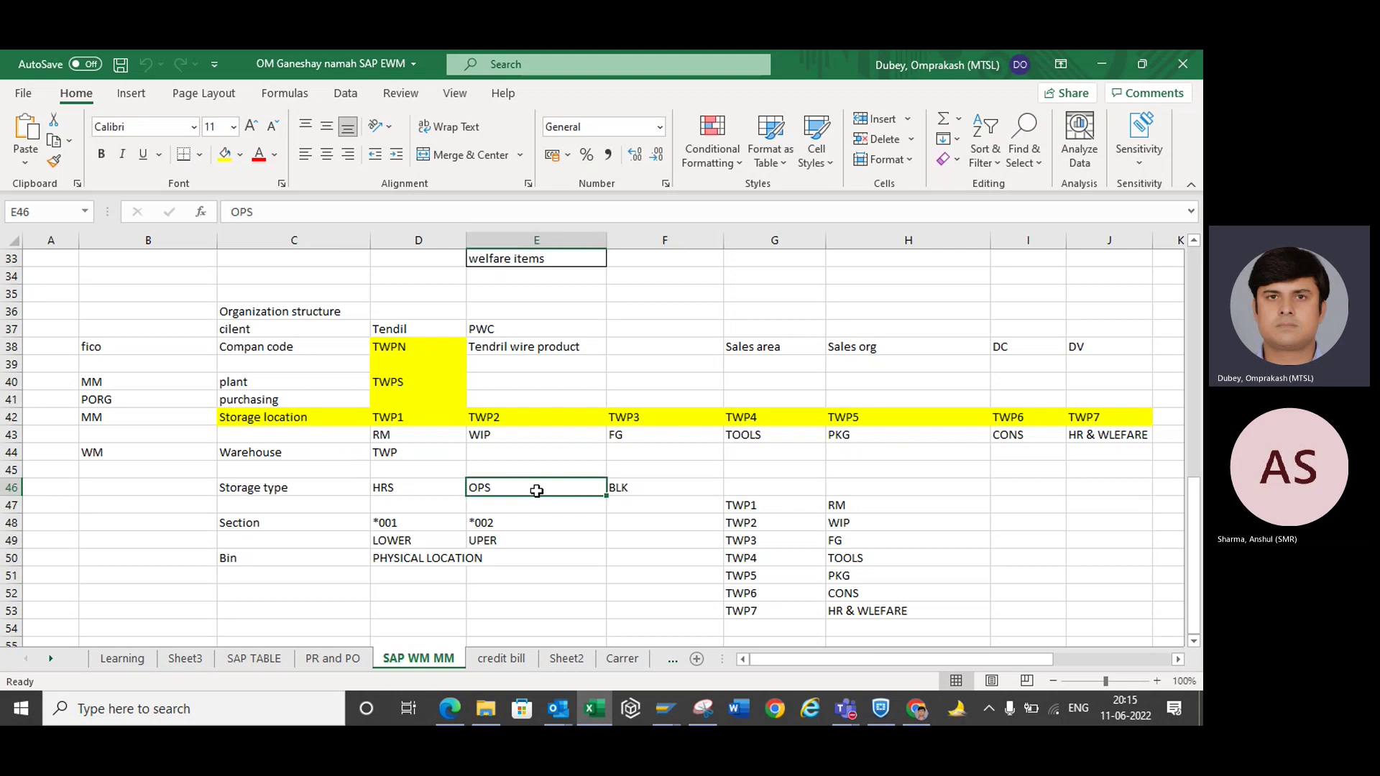
{"action": "left_click", "coordinate": [418, 487]}
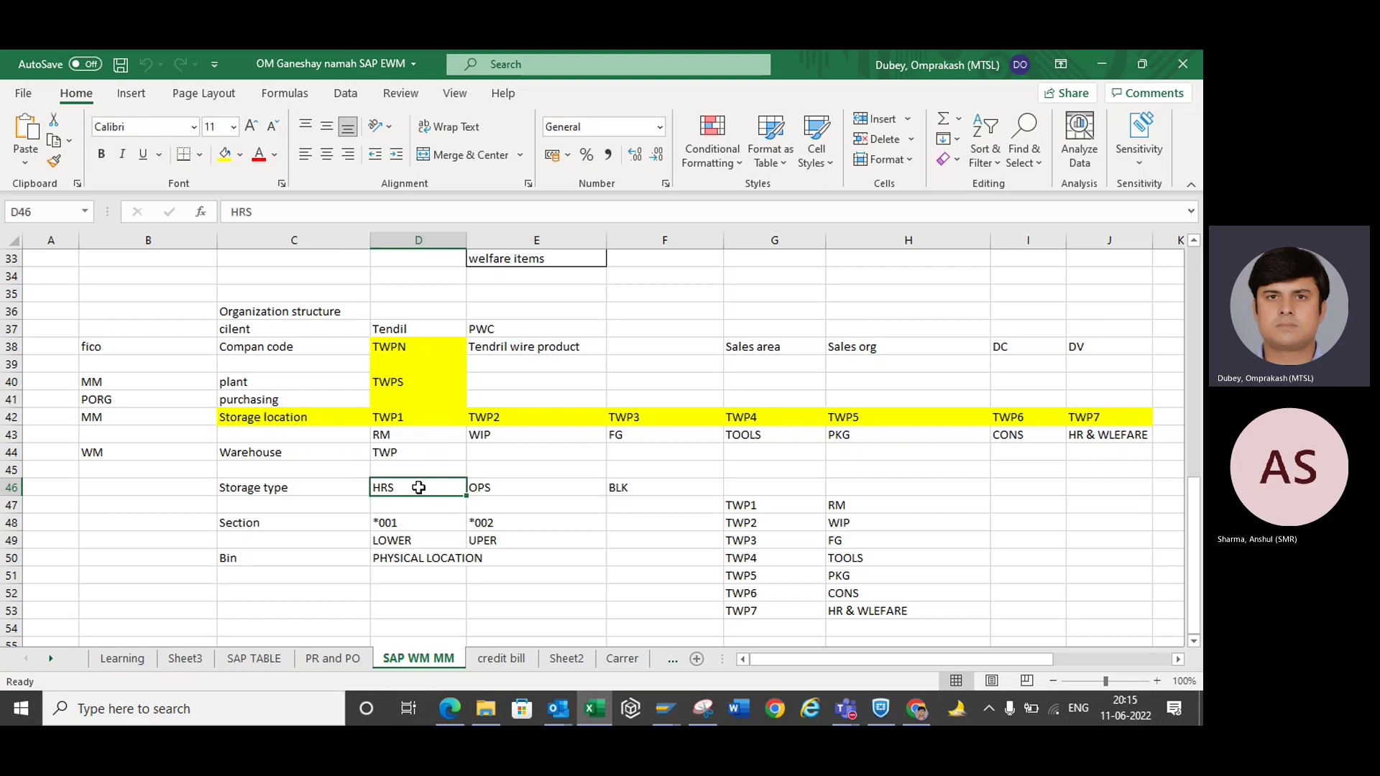
{"action": "left_click", "coordinate": [666, 493]}
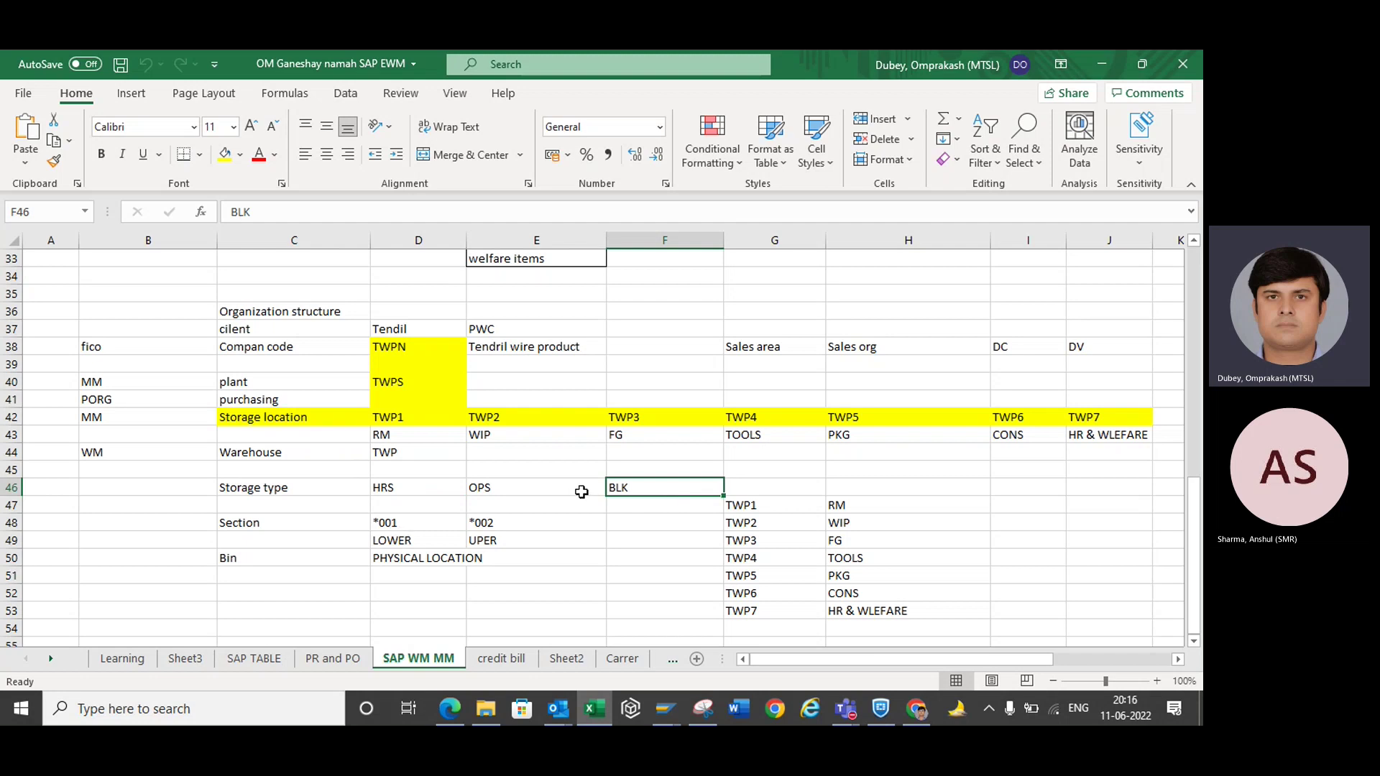
{"action": "left_click", "coordinate": [240, 522]}
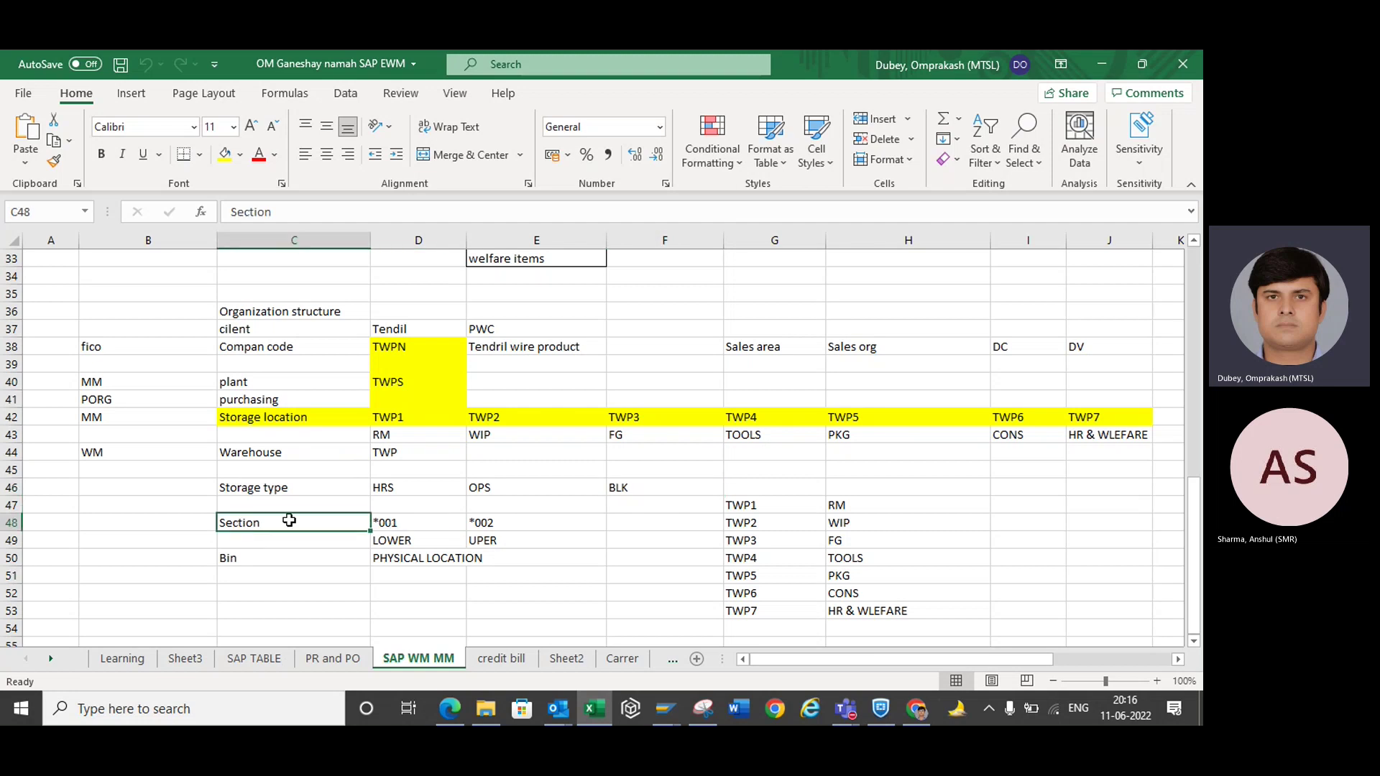
{"action": "left_click", "coordinate": [624, 490]}
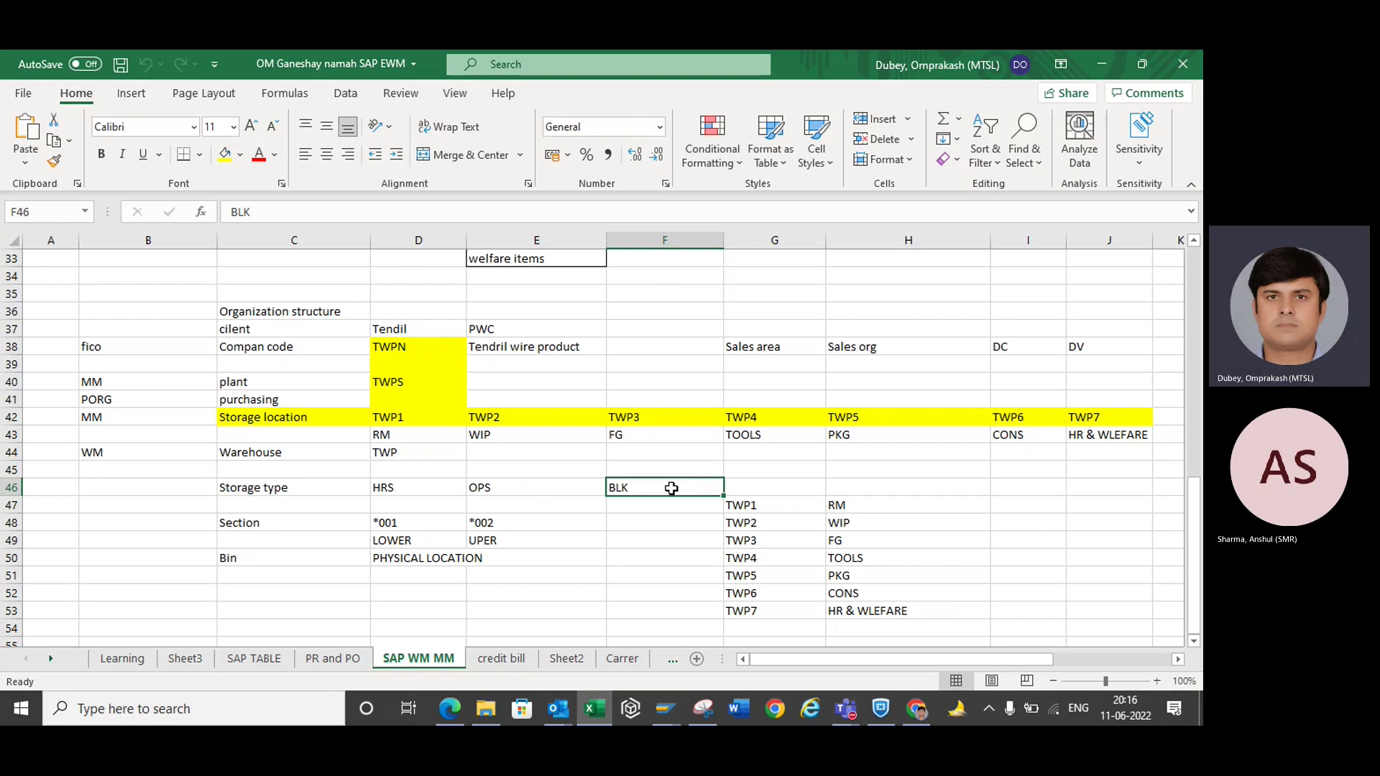
{"action": "left_click", "coordinate": [285, 527]}
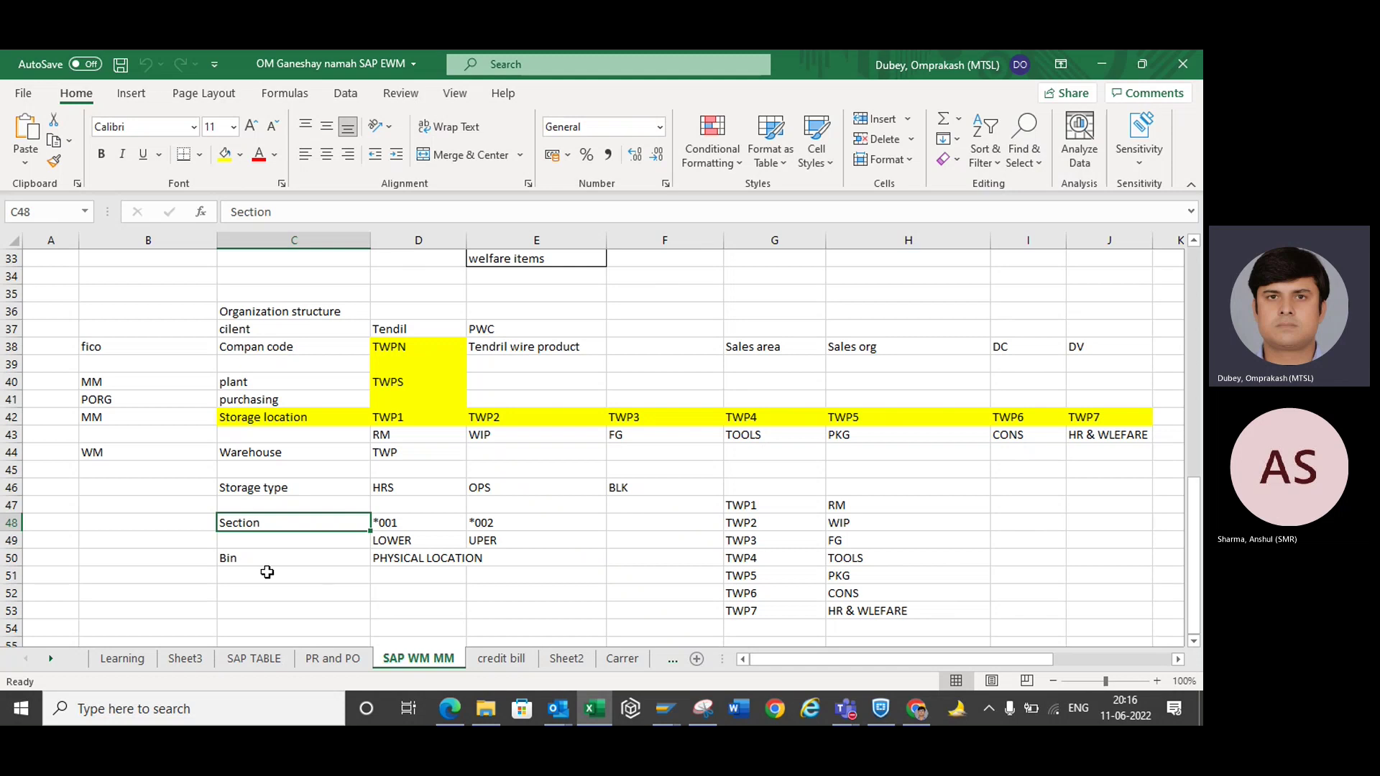
- Apply all borders to cells C54:C56 below the organization structure to sketch a three-level rack
{"action": "key", "text": "Down"}
{"action": "key", "text": "Down"}
{"action": "key", "text": "Down"}
{"action": "key", "text": "Down"}
{"action": "key", "text": "Down"}
{"action": "key", "text": "Down"}
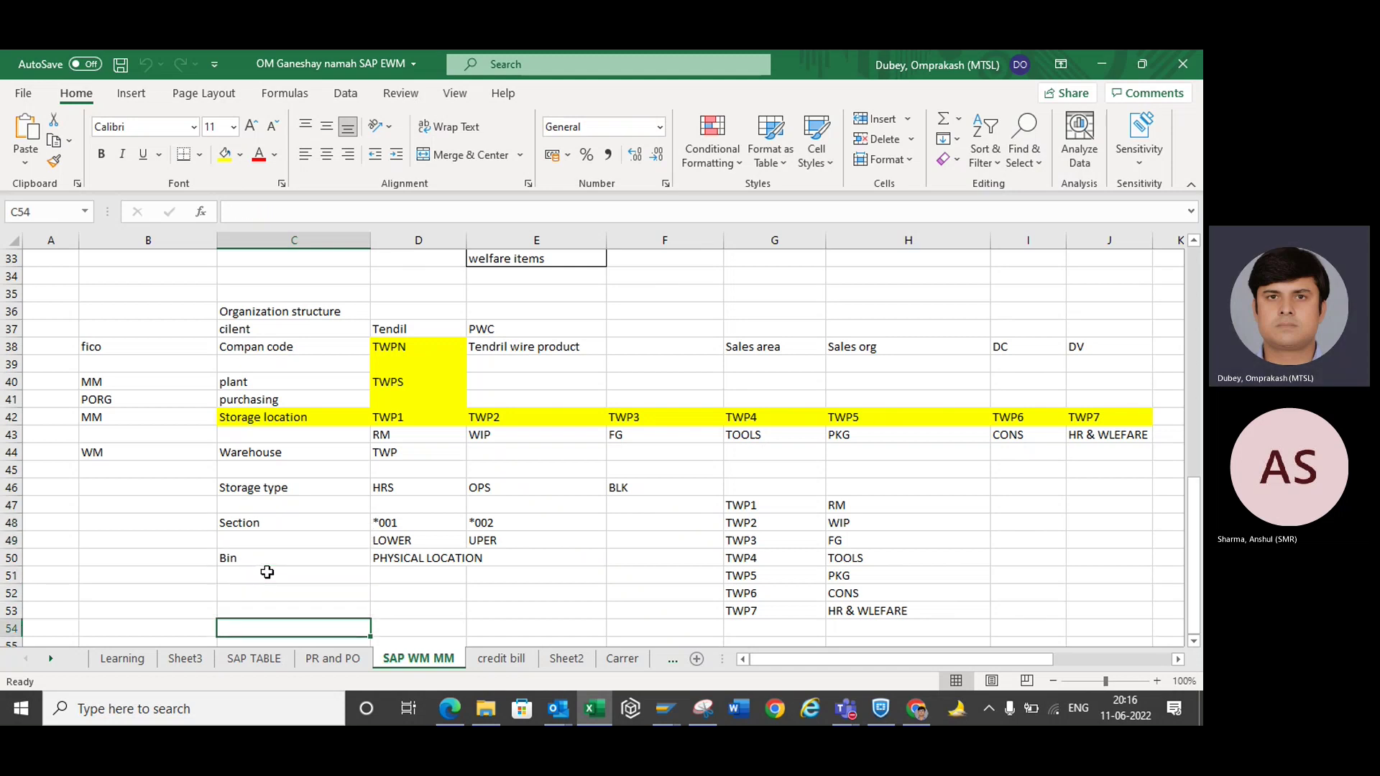
{"action": "key", "text": "Down"}
{"action": "key", "text": "Down"}
{"action": "key", "text": "Down"}
{"action": "key", "text": "Down"}
{"action": "left_click_drag", "start_coordinate": [284, 560], "coordinate": [281, 597]}
{"action": "left_click", "coordinate": [200, 155]}
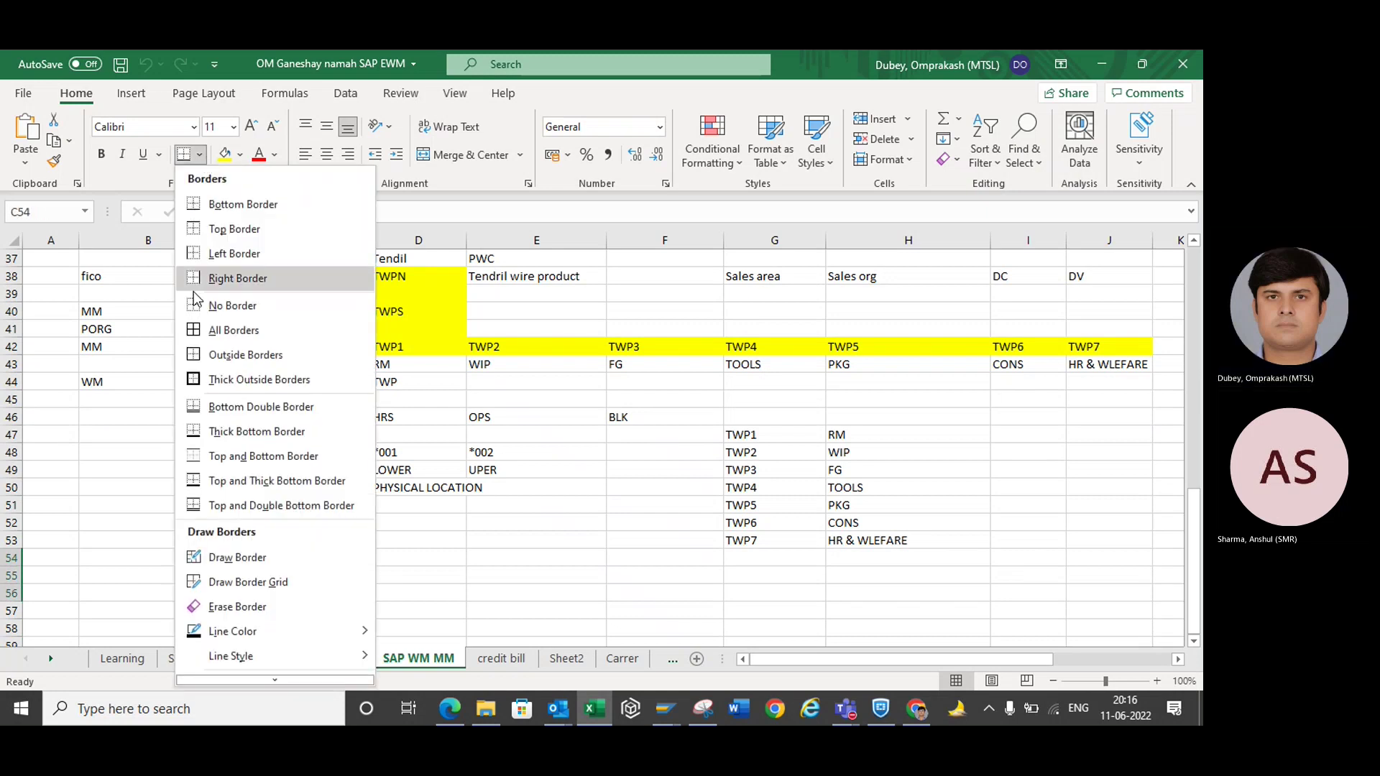
{"action": "left_click", "coordinate": [216, 330]}
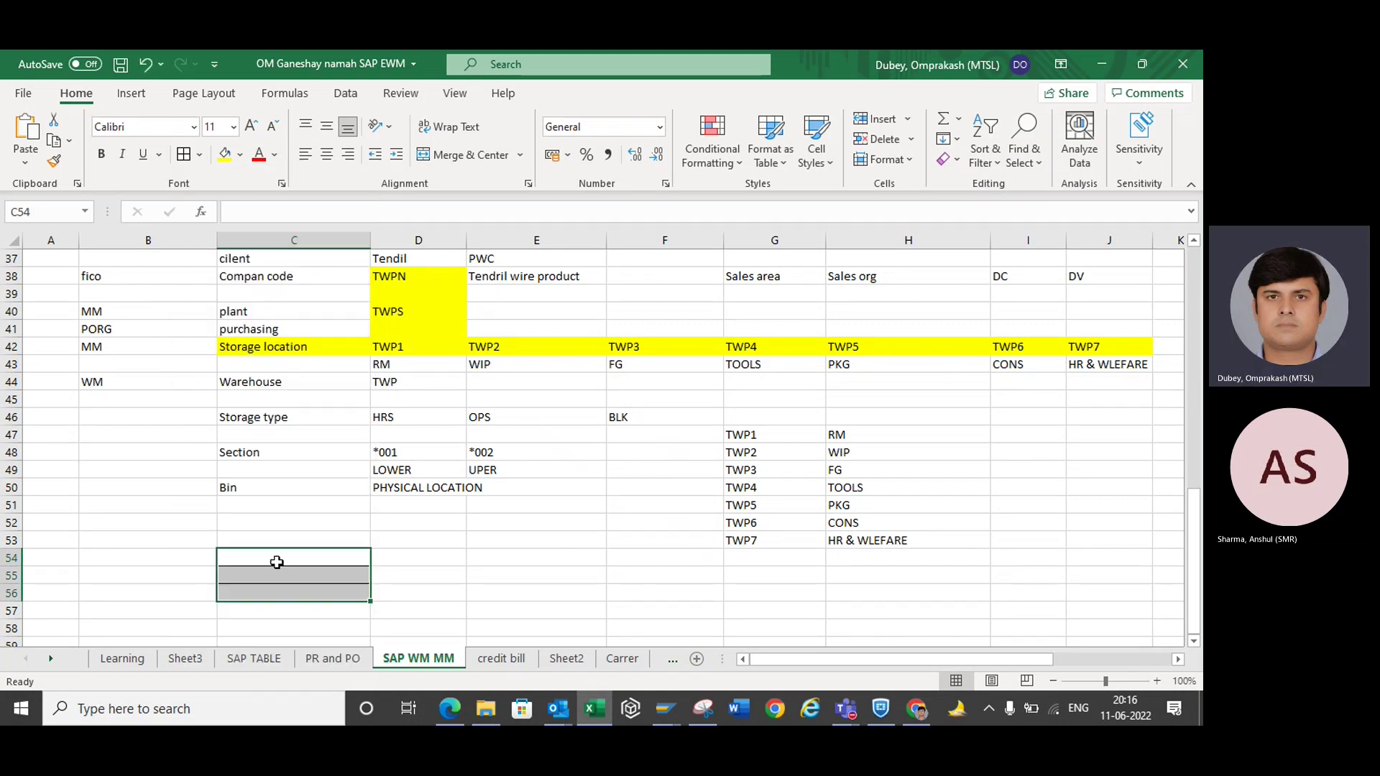
- Compare the bordered rack levels with sections *001 and *002, and review the Bin physical location entry
{"action": "left_click", "coordinate": [191, 596]}
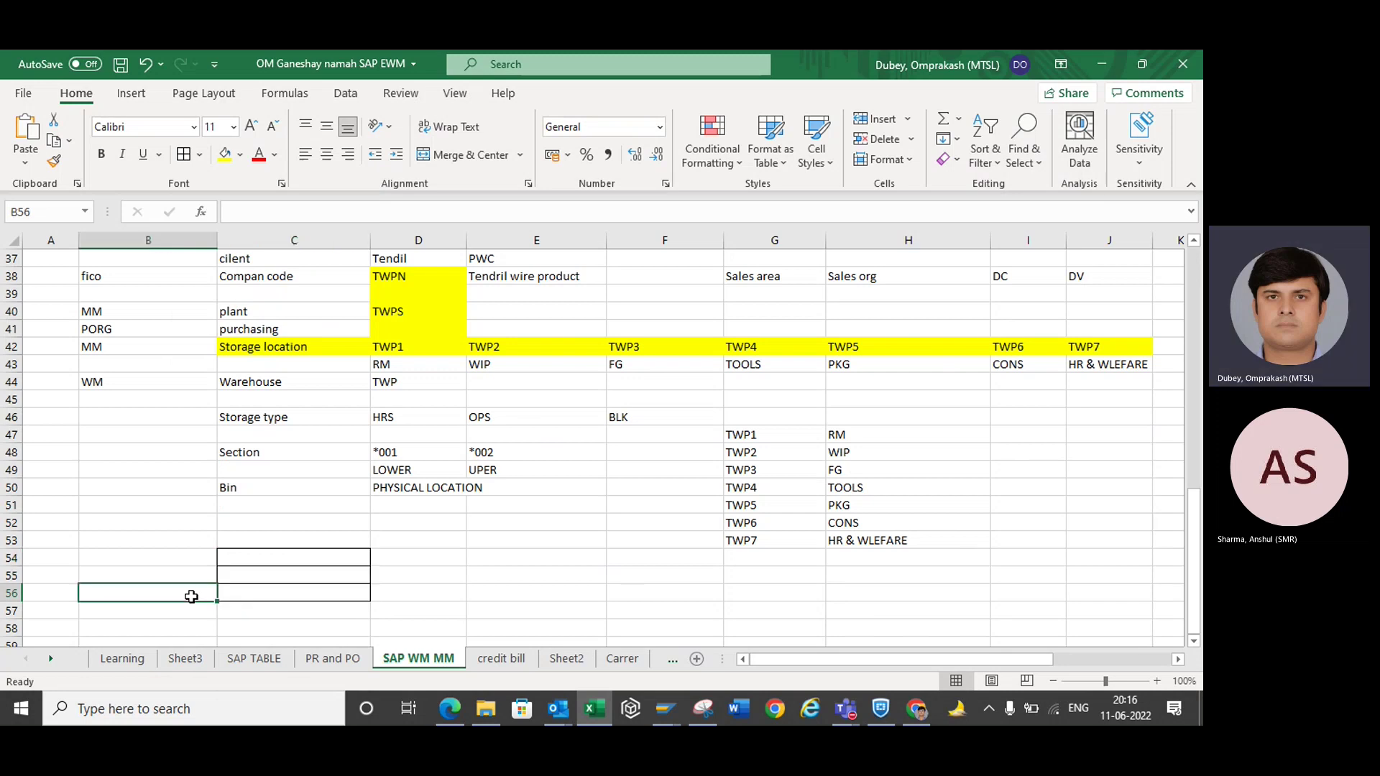
{"action": "left_click", "coordinate": [178, 572]}
{"action": "left_click", "coordinate": [171, 558]}
{"action": "left_click", "coordinate": [399, 448]}
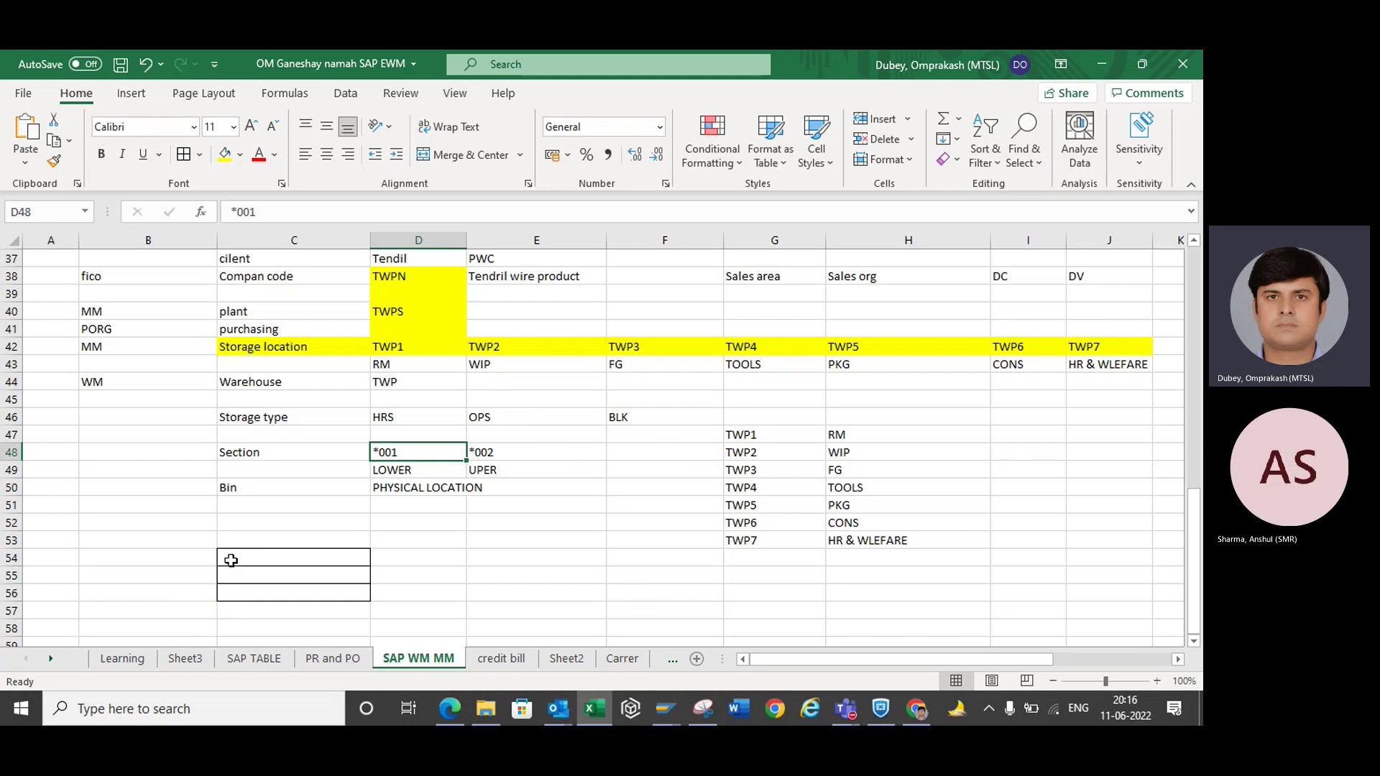
{"action": "left_click", "coordinate": [522, 447]}
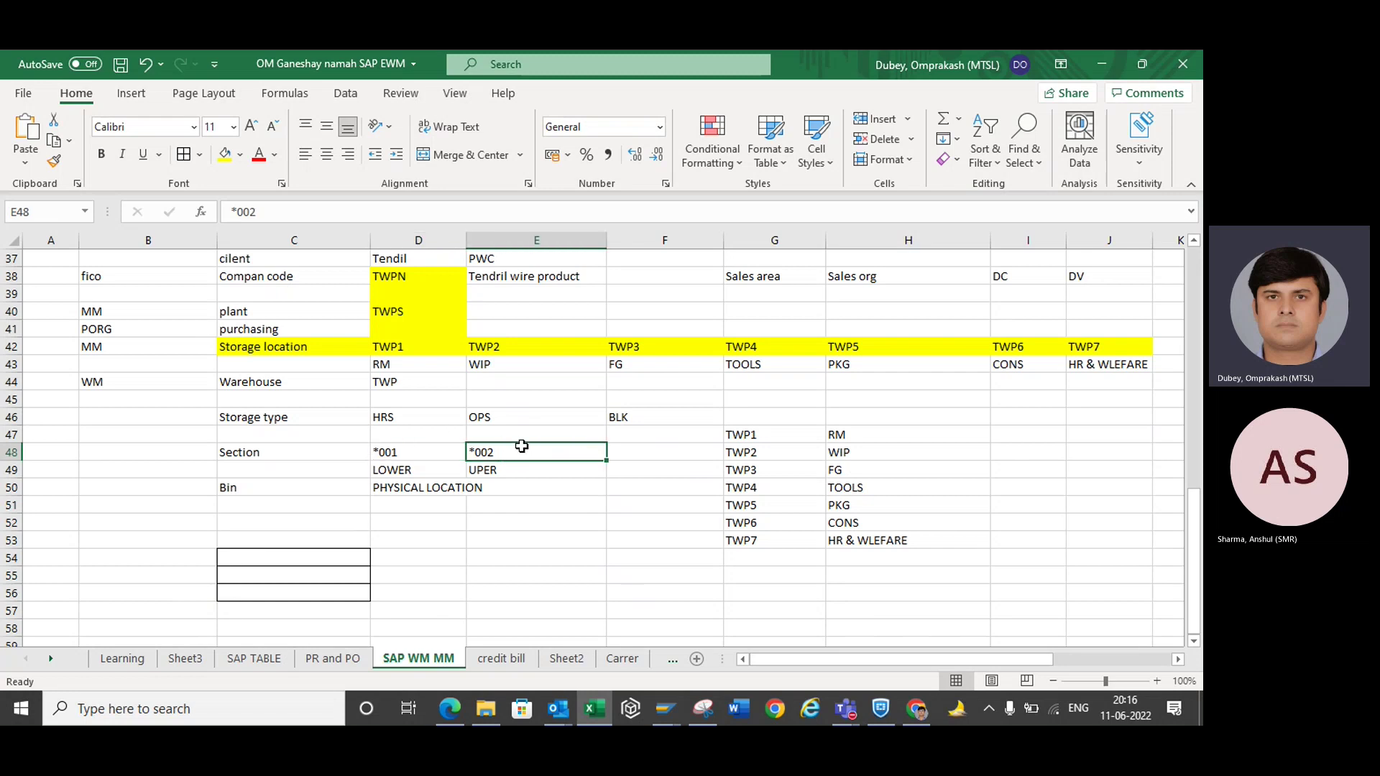
{"action": "left_click", "coordinate": [279, 489]}
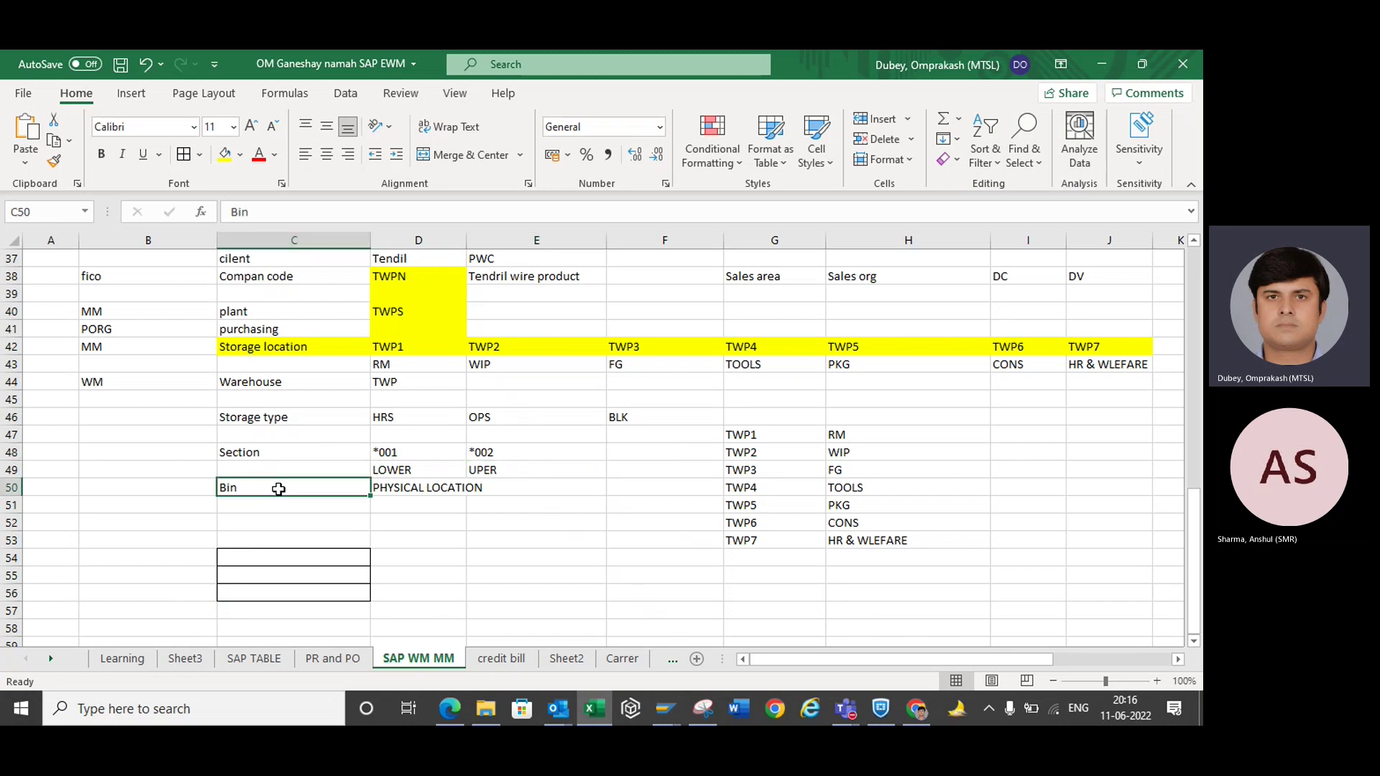
{"action": "left_click", "coordinate": [406, 489]}
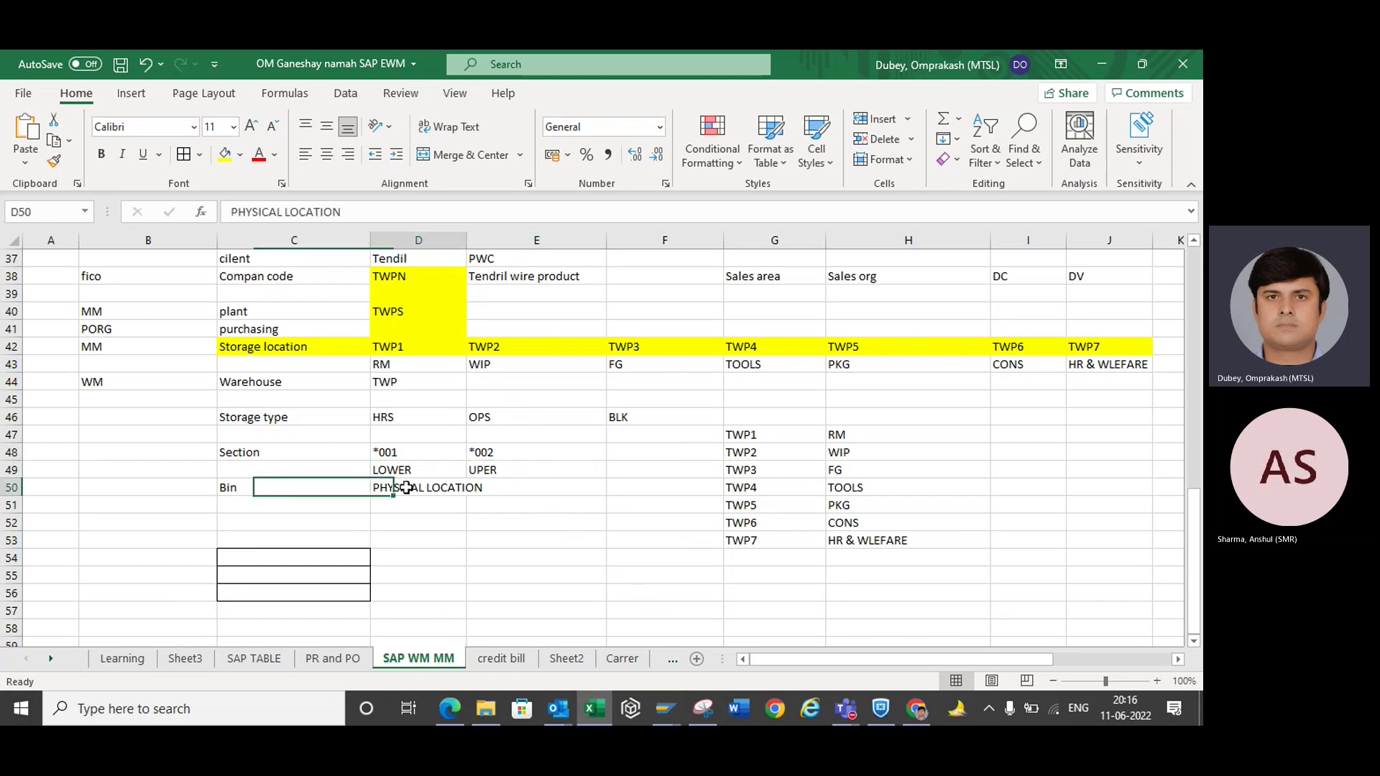
- Add the label Quant in C52, beneath the Bin row of the organization structure
{"action": "left_click", "coordinate": [264, 518]}
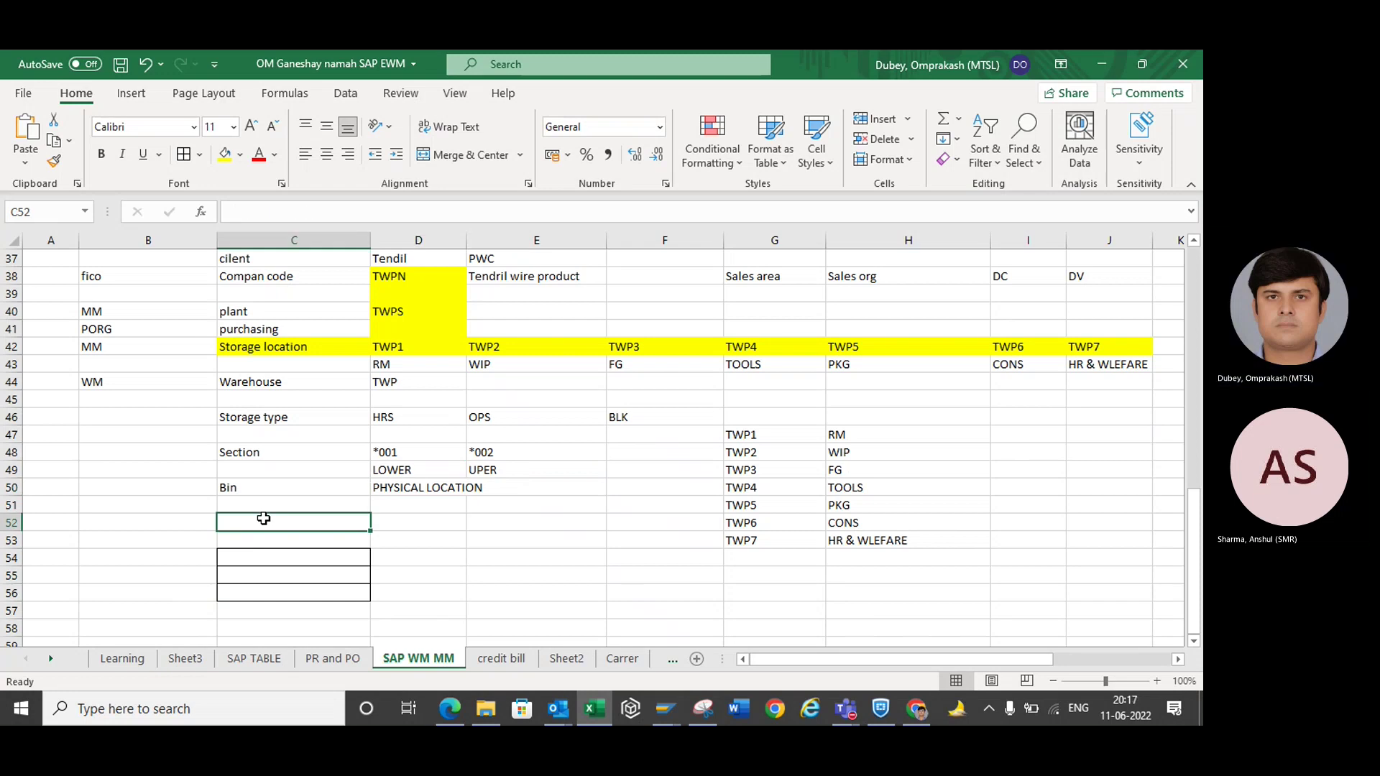
{"action": "type", "text": "Quant"}
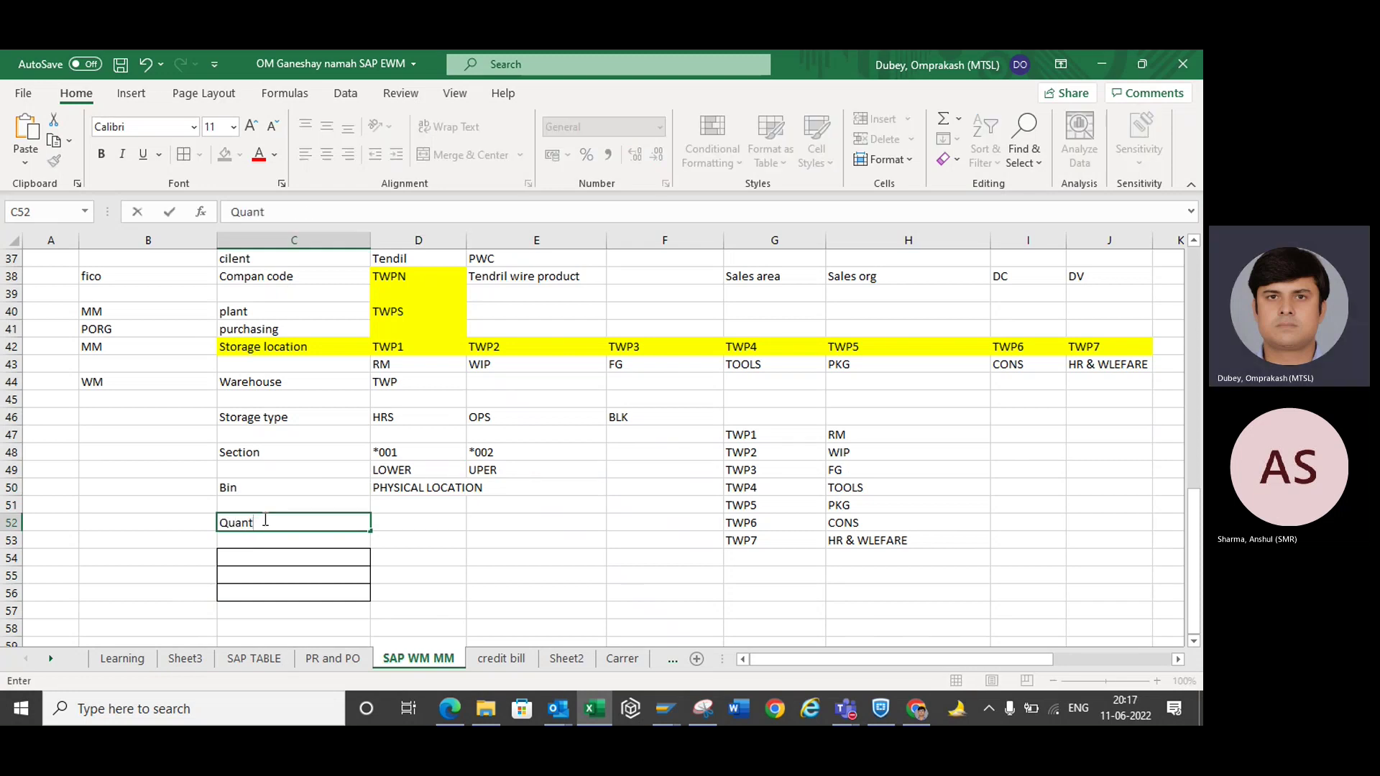
{"action": "left_click", "coordinate": [410, 521]}
{"action": "left_click", "coordinate": [255, 525]}
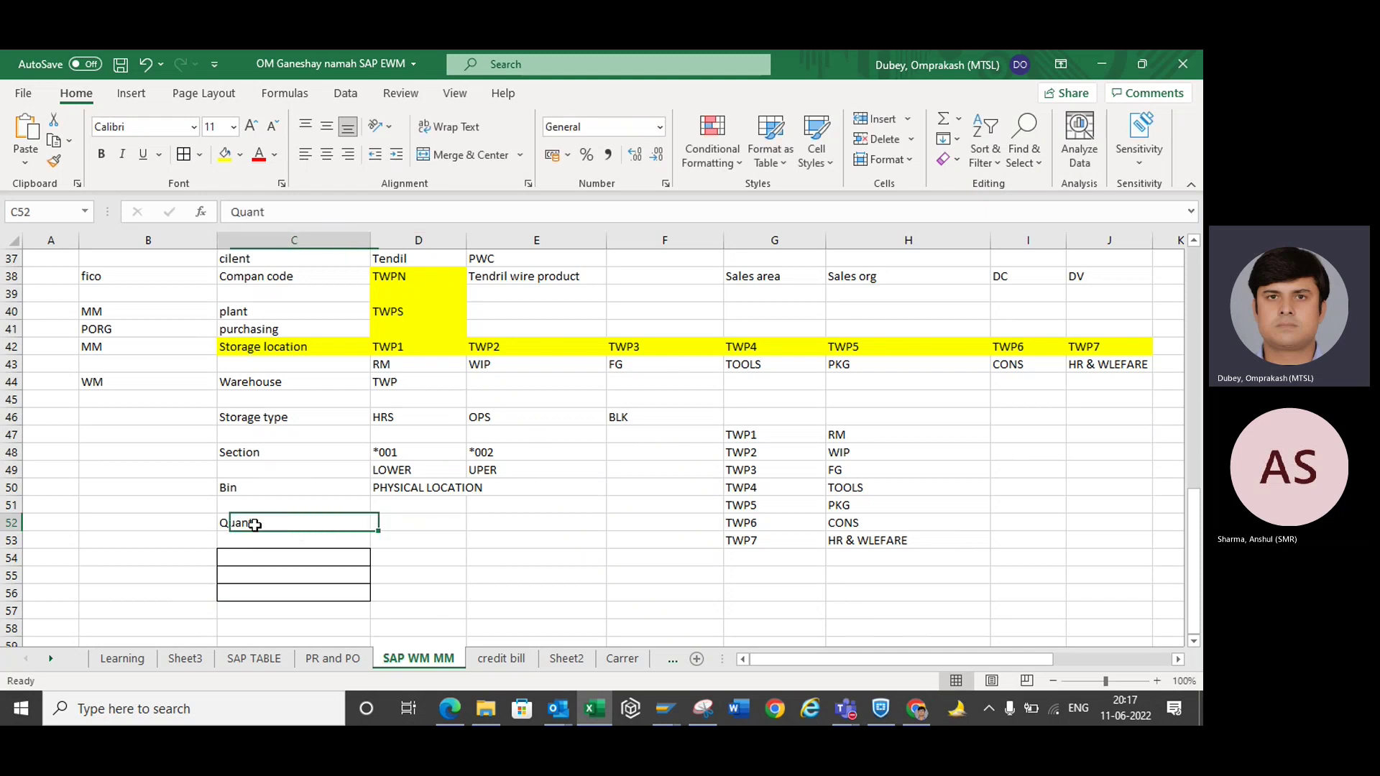
- Describe the quant in D52 as "quantity of material in bin" and widen column D to fit the text
{"action": "left_click", "coordinate": [402, 524]}
{"action": "type", "text": "q"}
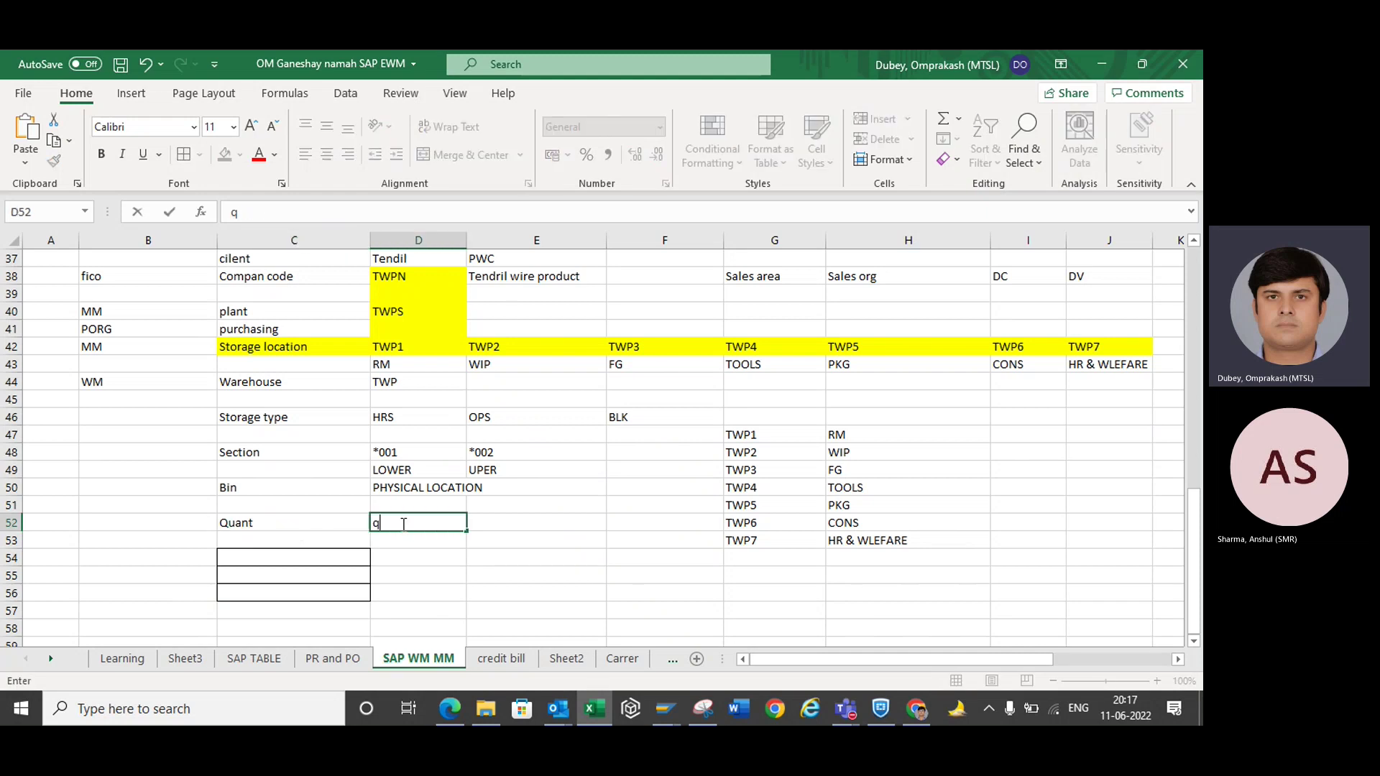
{"action": "type", "text": "uantity of mat"}
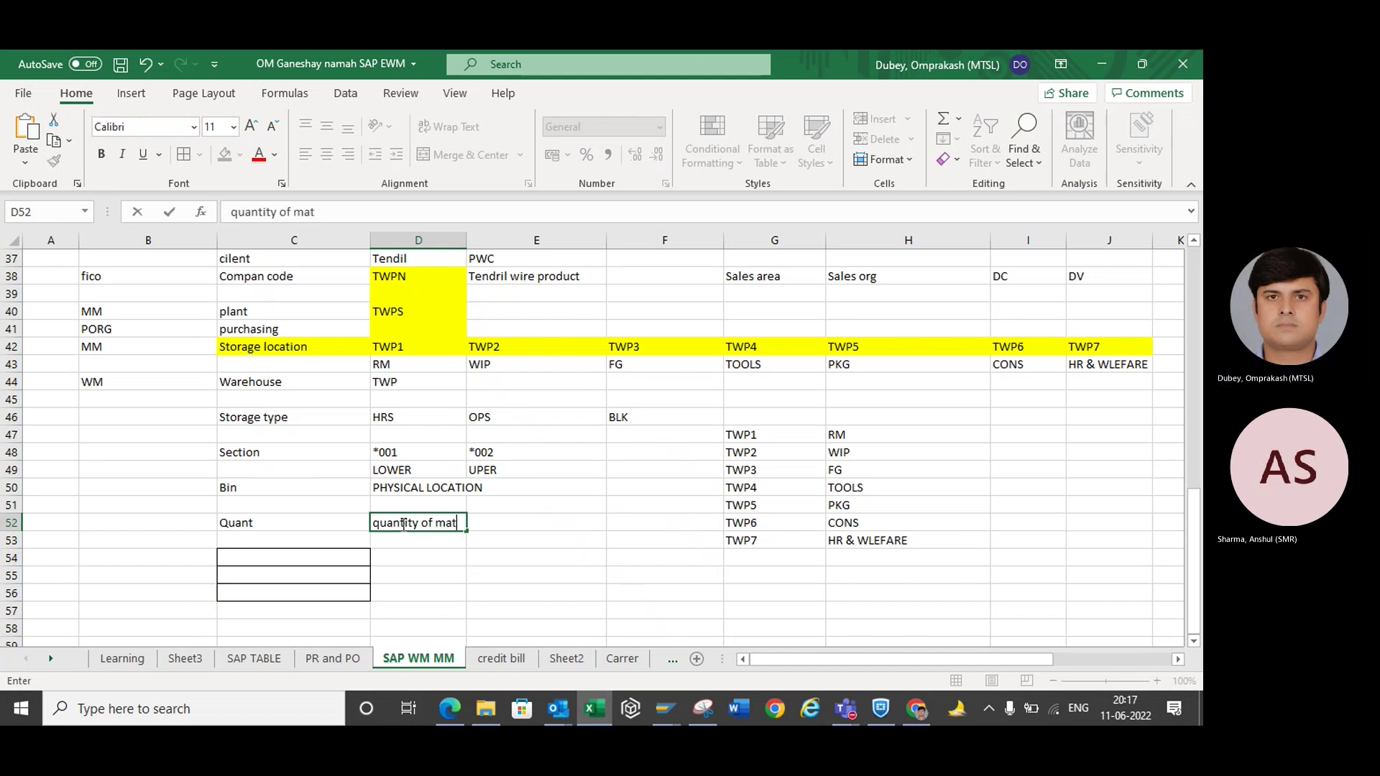
{"action": "type", "text": "erial in bin"}
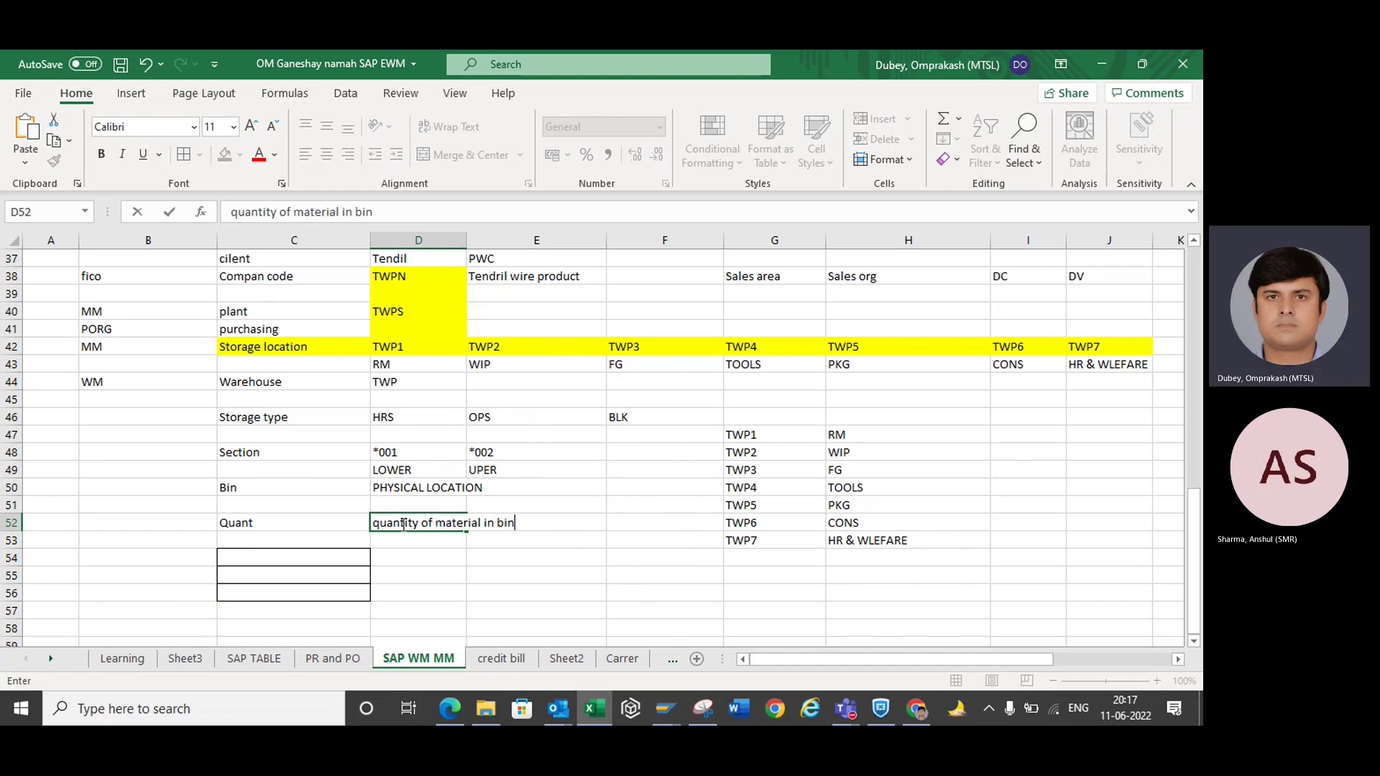
{"action": "key", "text": "Return"}
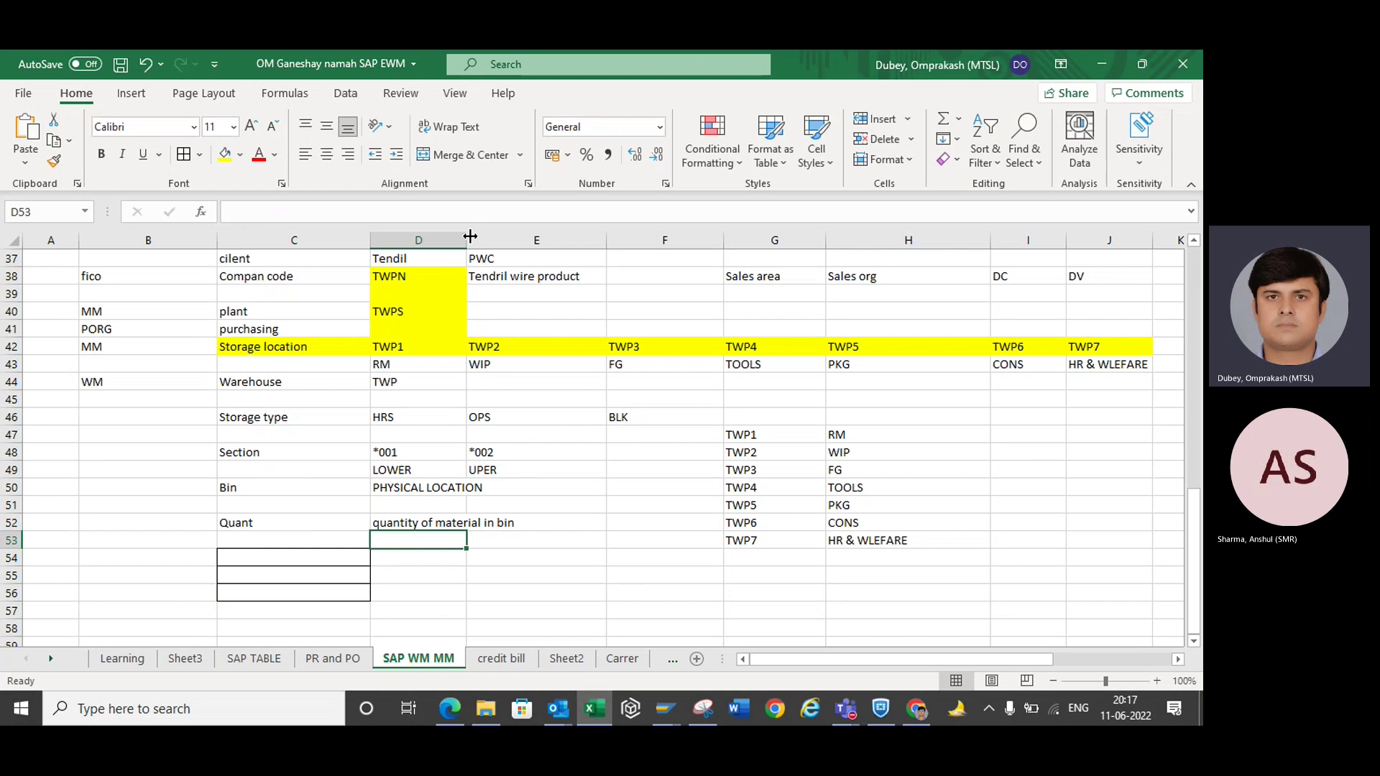
{"action": "left_click_drag", "start_coordinate": [466, 240], "coordinate": [521, 240]}
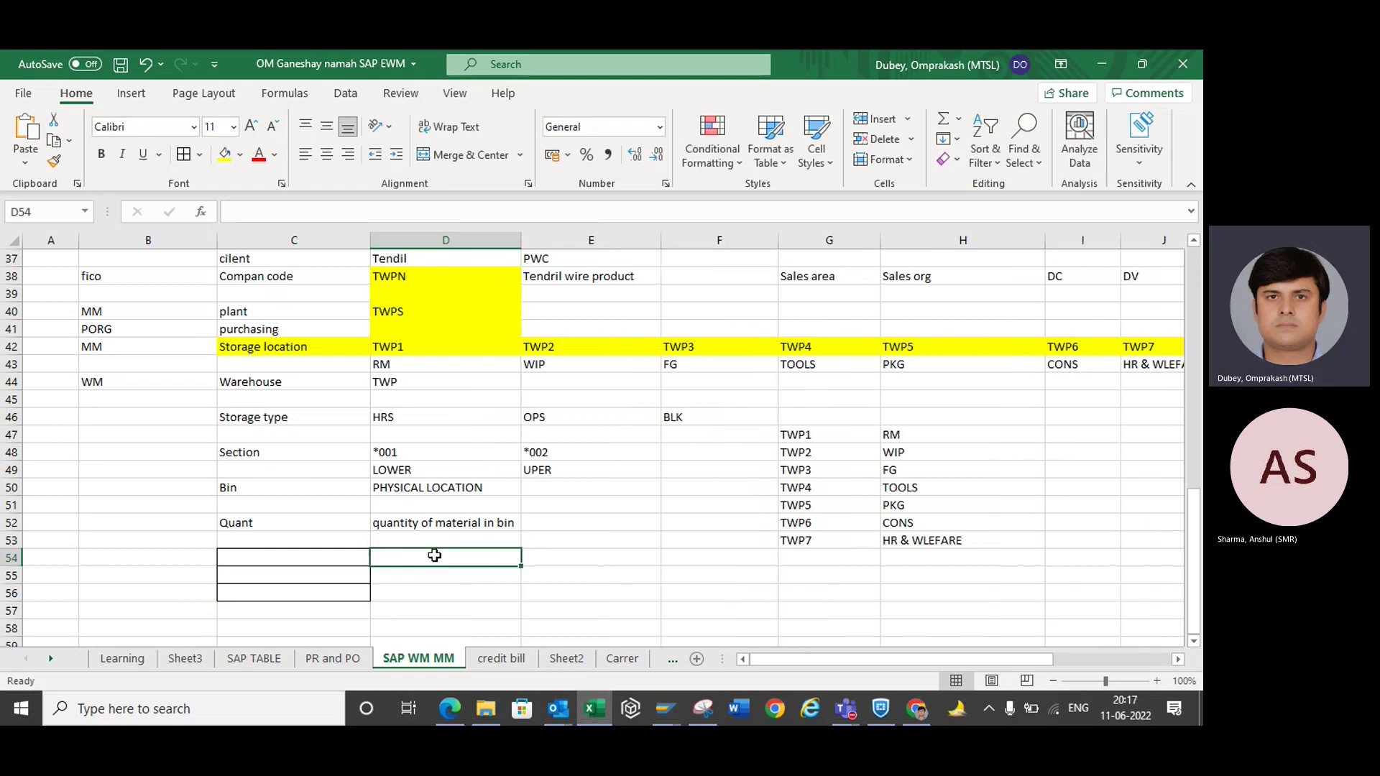
- Merge and center D54:D56 beside the rack sketch and enter "Mat1 mat2 mat3 mat4" in it
{"action": "left_click", "coordinate": [235, 524]}
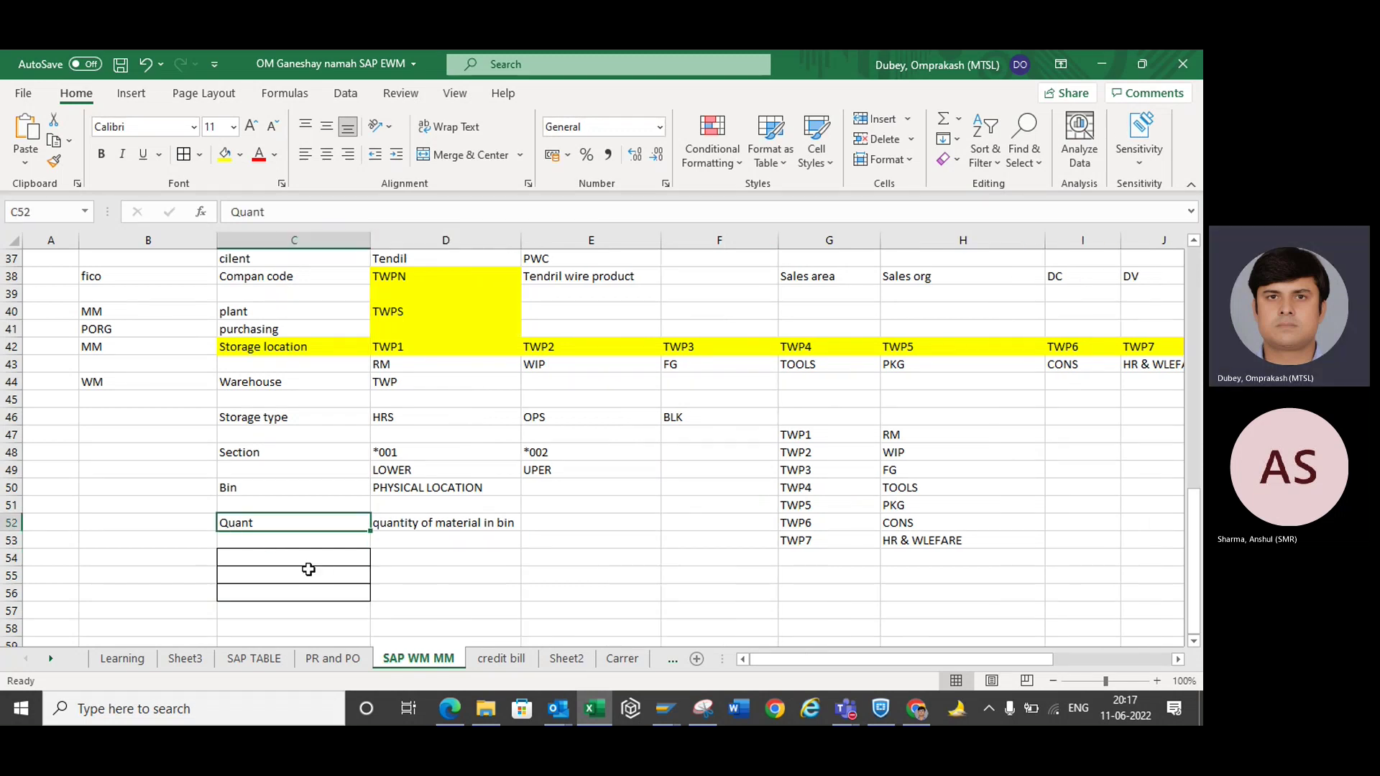
{"action": "left_click_drag", "start_coordinate": [431, 558], "coordinate": [435, 595]}
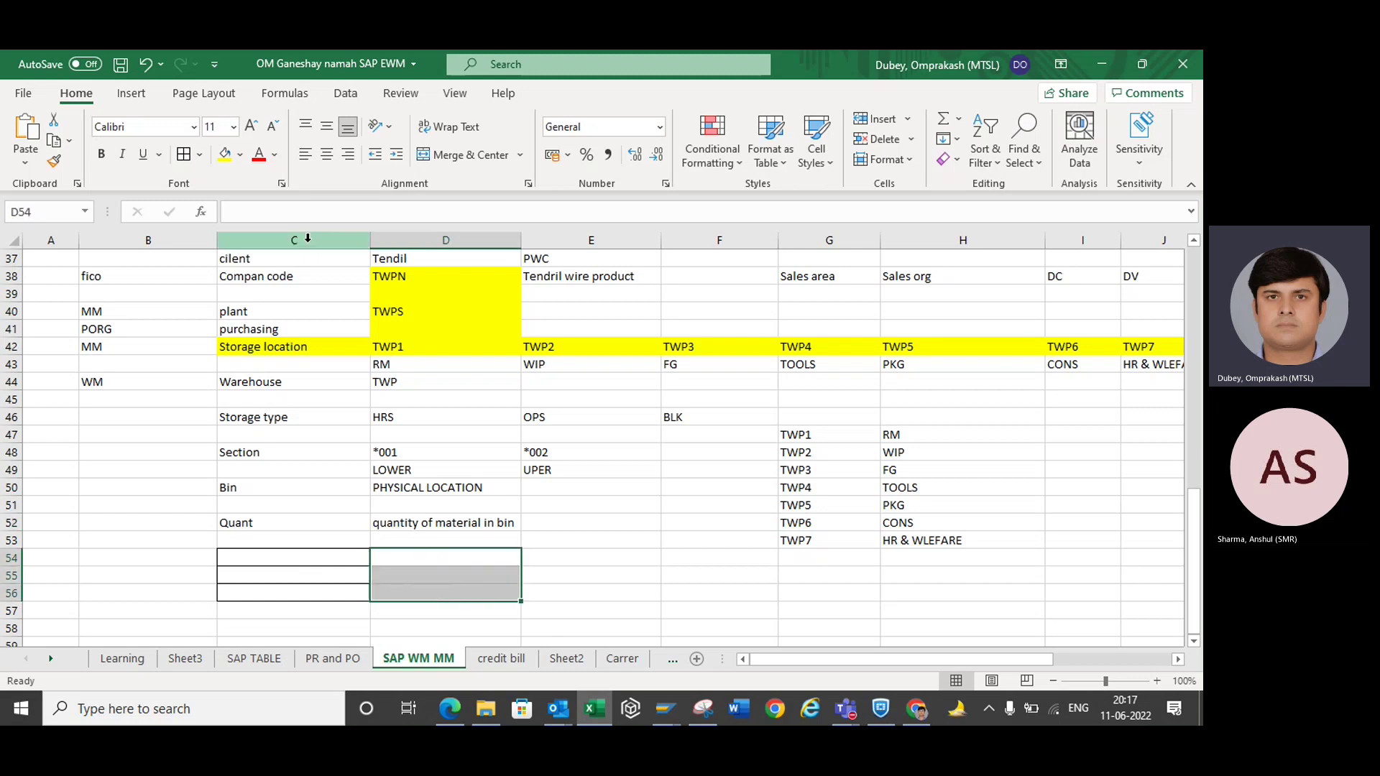
{"action": "left_click", "coordinate": [463, 154]}
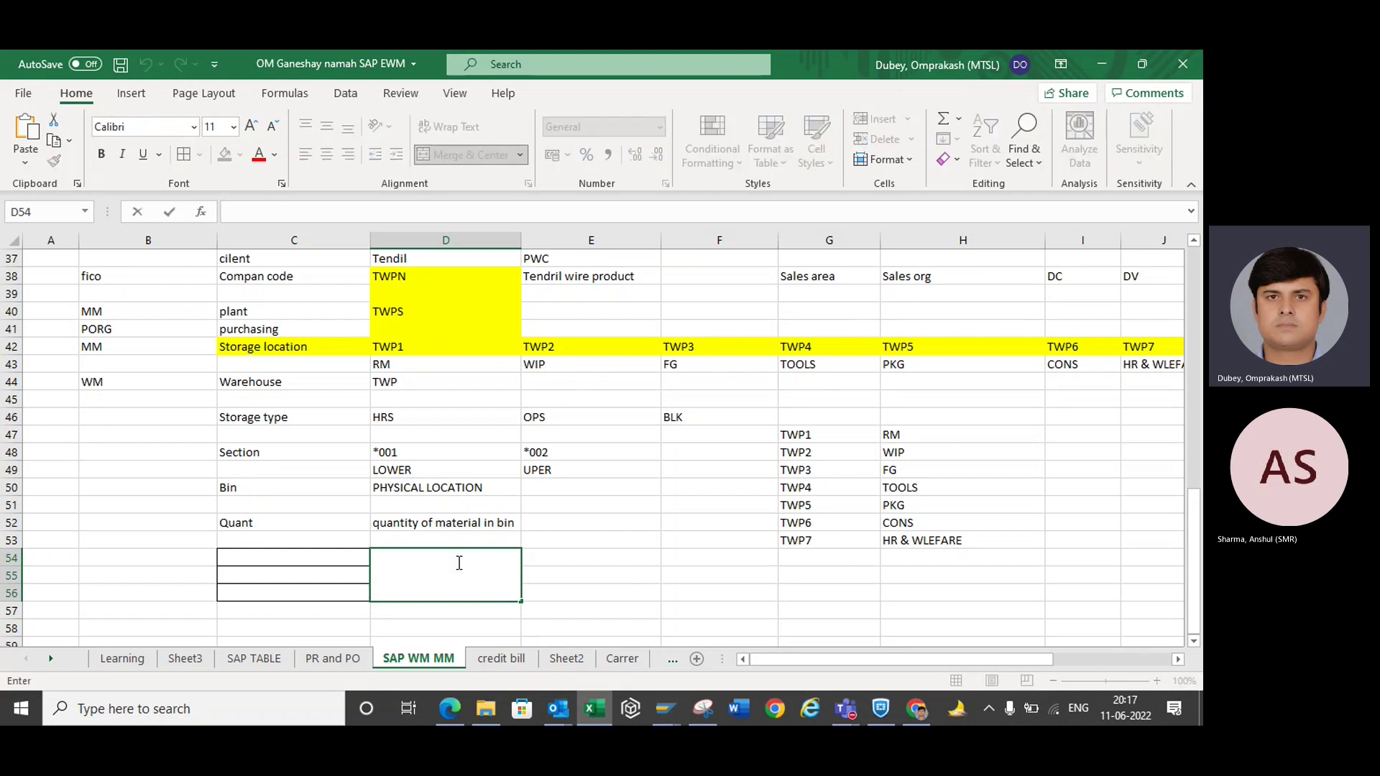
{"action": "type", "text": "Mat1 mat2 m"}
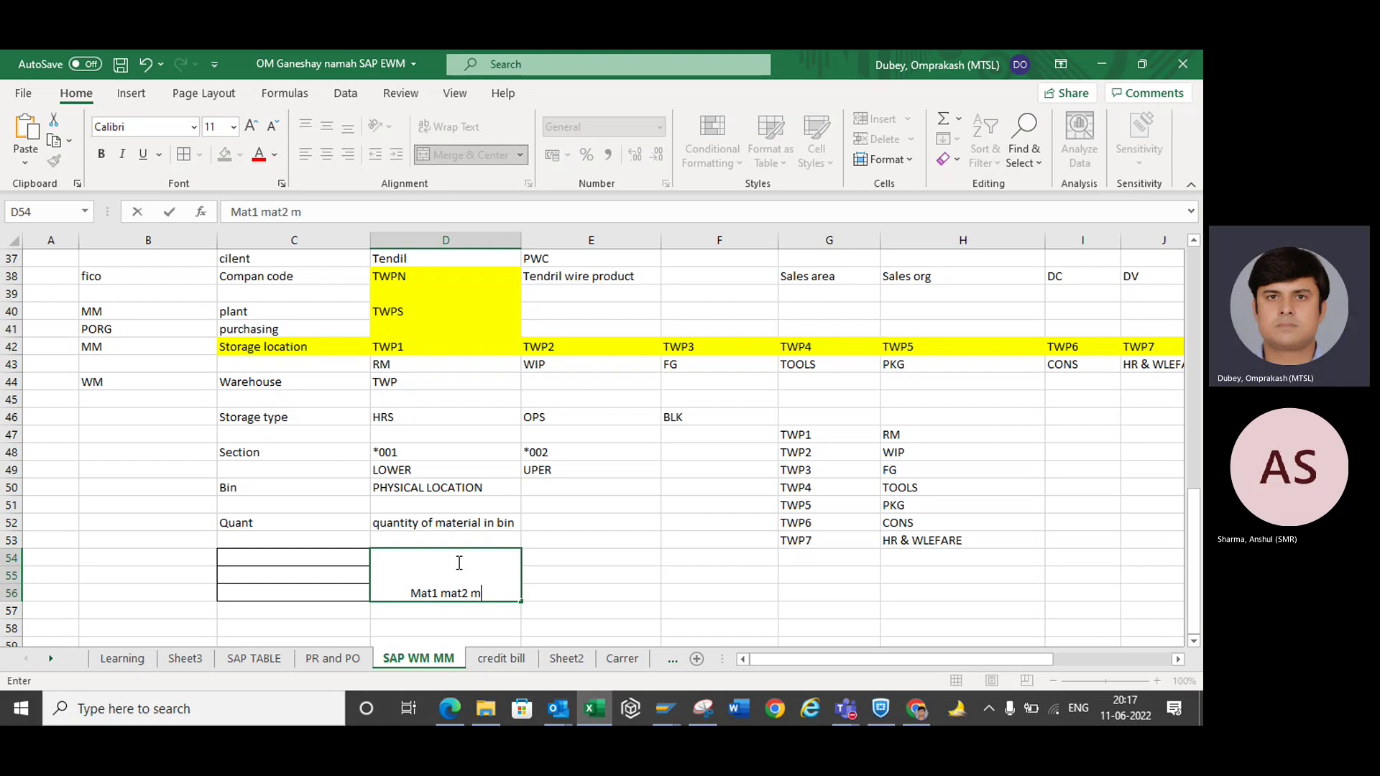
{"action": "type", "text": "at3 mat4"}
{"action": "key", "text": "ctrl+Return"}
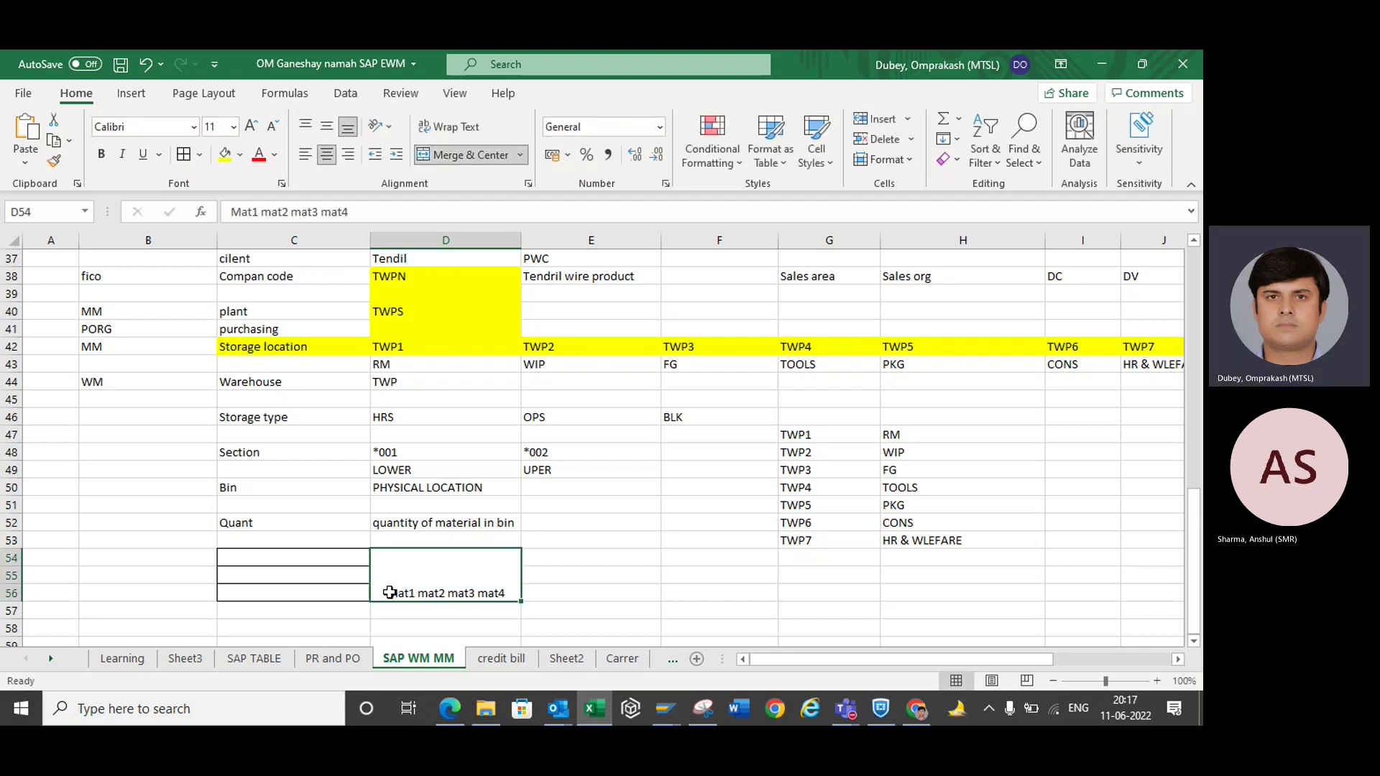
- Compare the Quant label and its description with the material list in D54, highlighting Mat1
{"action": "left_click", "coordinate": [251, 524]}
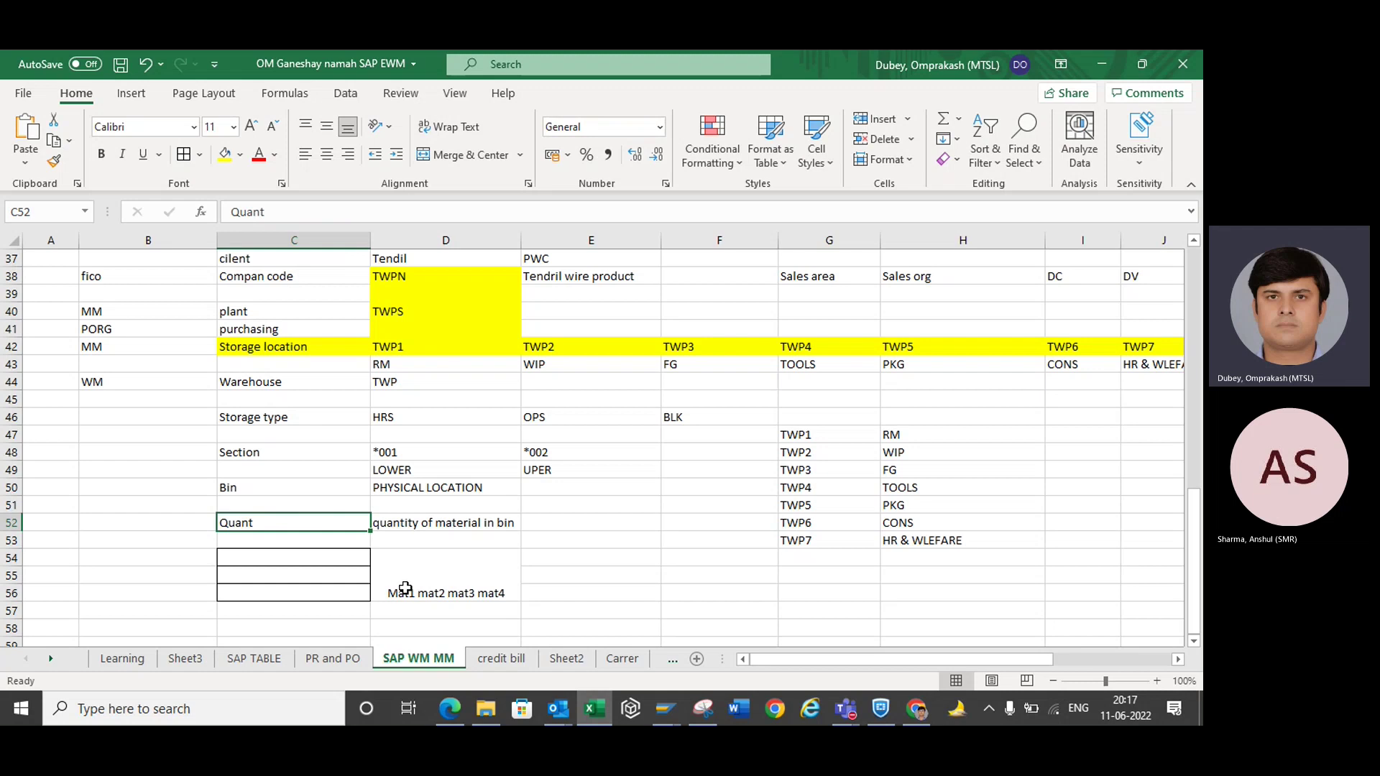
{"action": "left_click", "coordinate": [389, 529]}
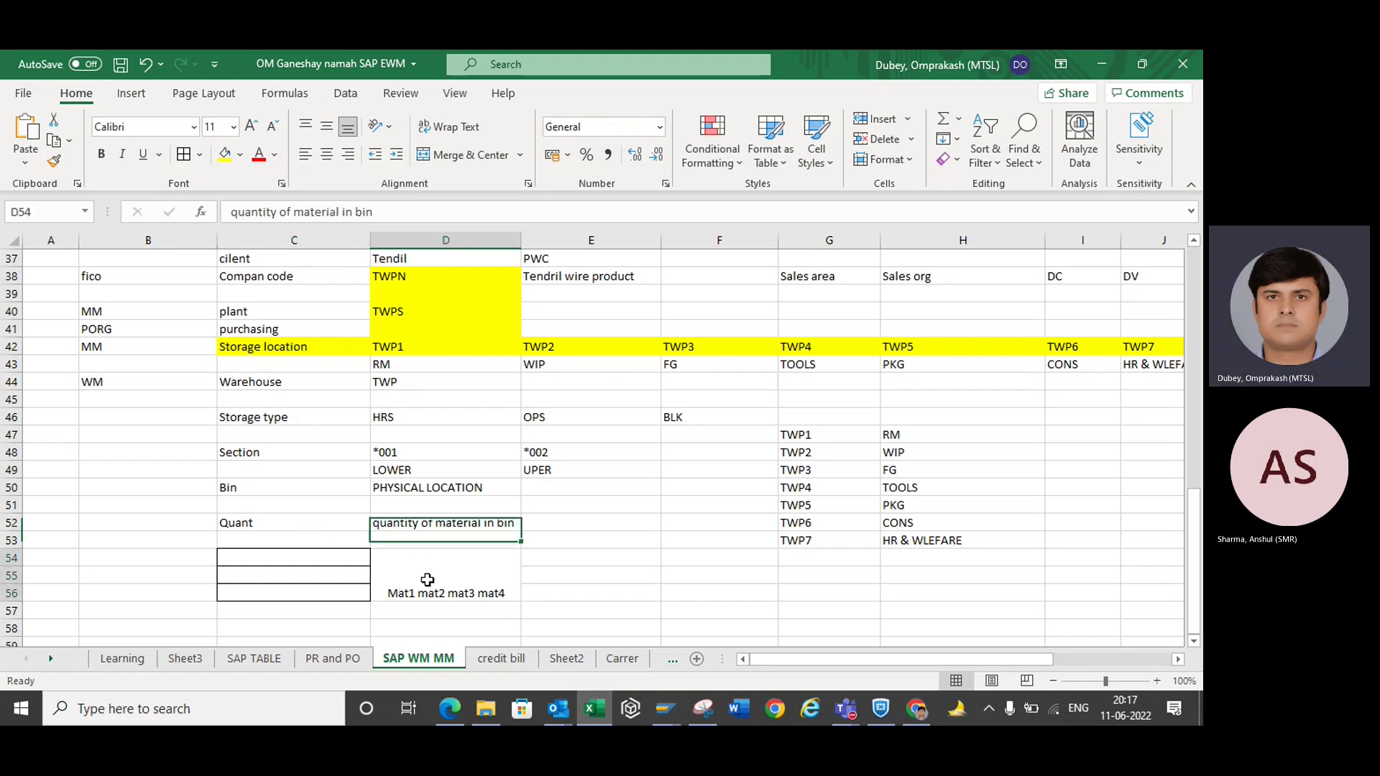
{"action": "left_click", "coordinate": [428, 580]}
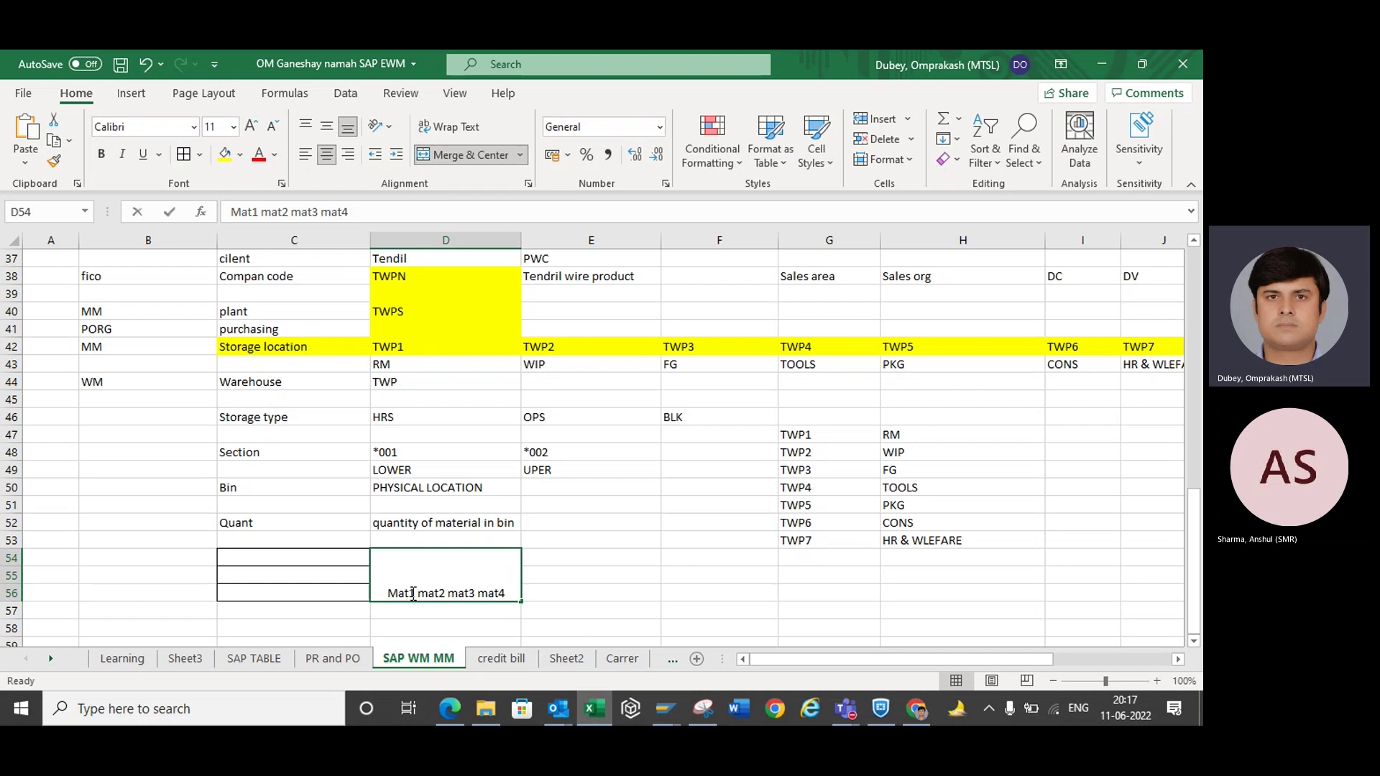
{"action": "double_click", "coordinate": [411, 593]}
{"action": "left_click_drag", "start_coordinate": [415, 593], "coordinate": [393, 596]}
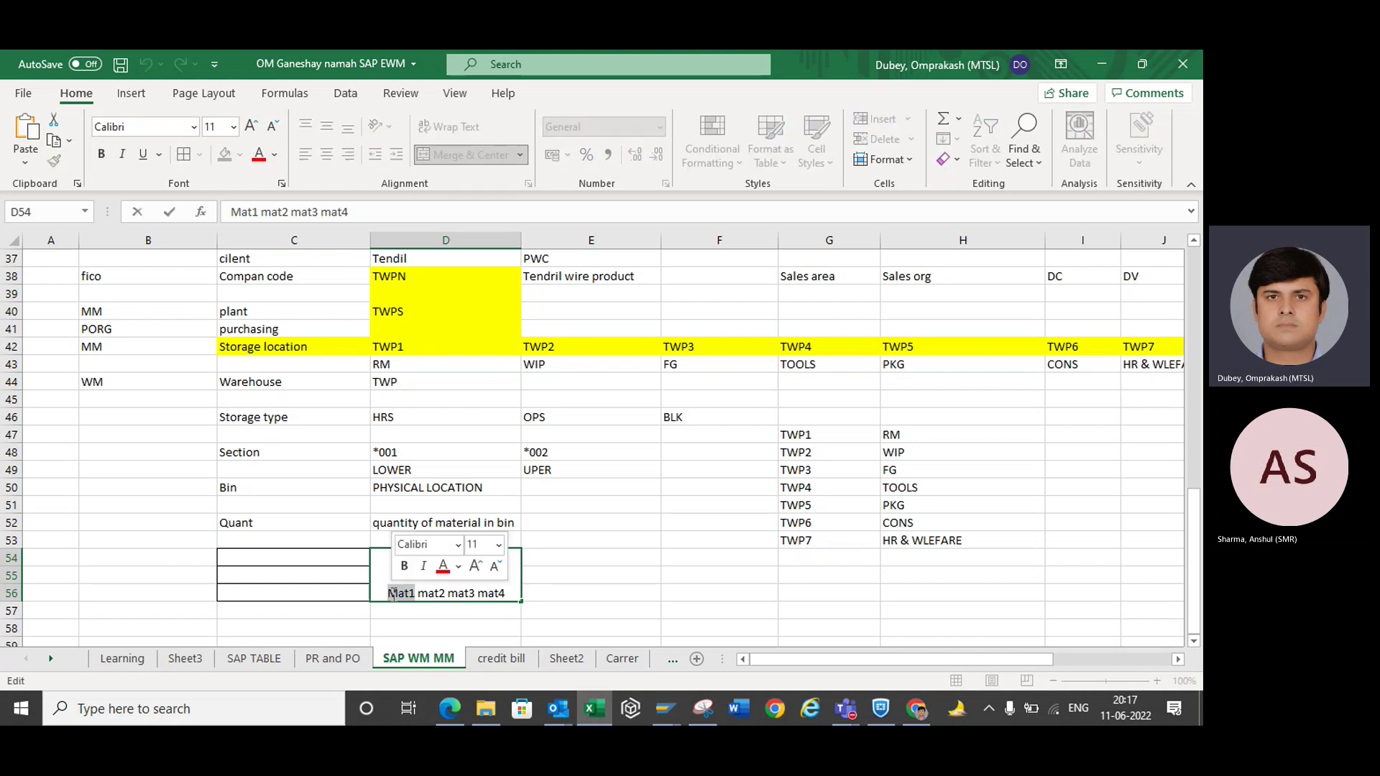
- Merge and center E54:E56 next to the material list
{"action": "left_click_drag", "start_coordinate": [554, 563], "coordinate": [580, 601]}
{"action": "left_click", "coordinate": [581, 605]}
{"action": "left_click_drag", "start_coordinate": [555, 550], "coordinate": [565, 588]}
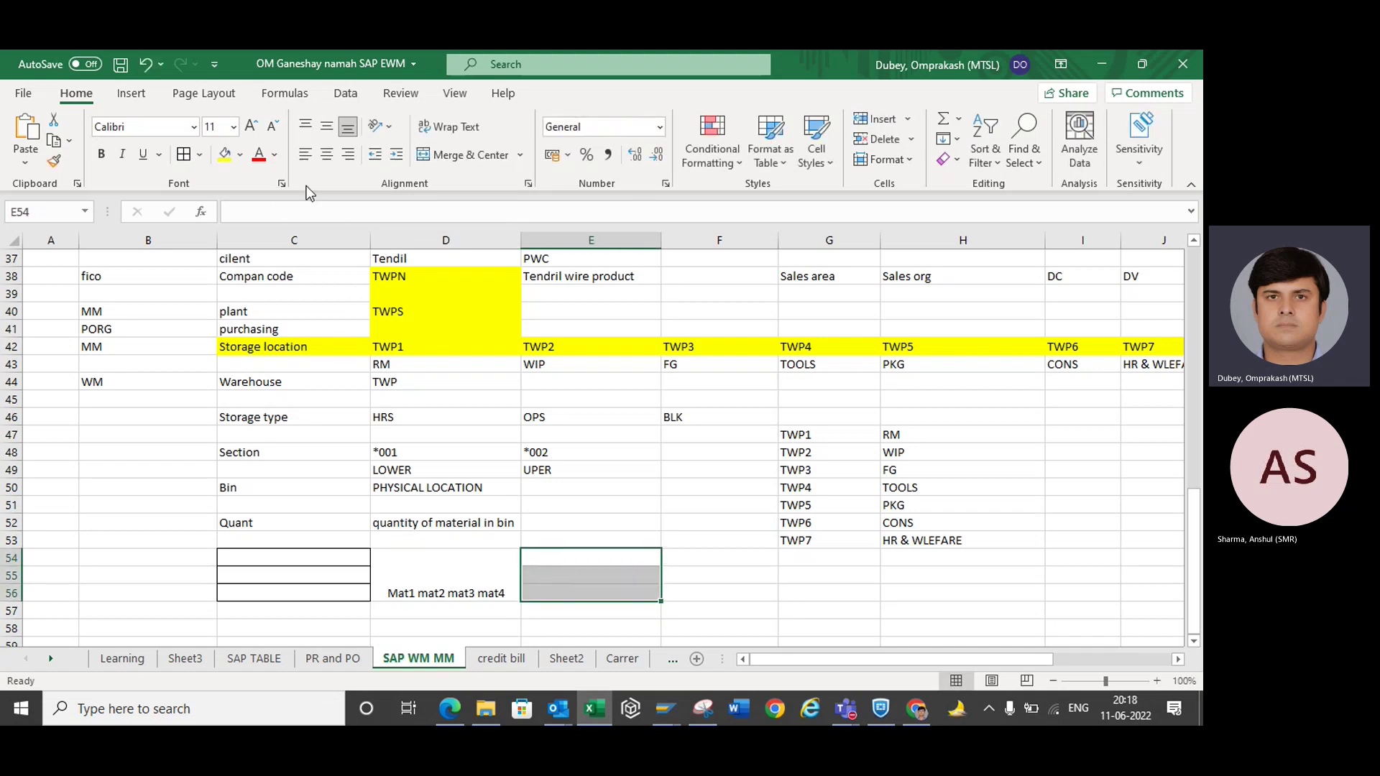
{"action": "left_click", "coordinate": [446, 155]}
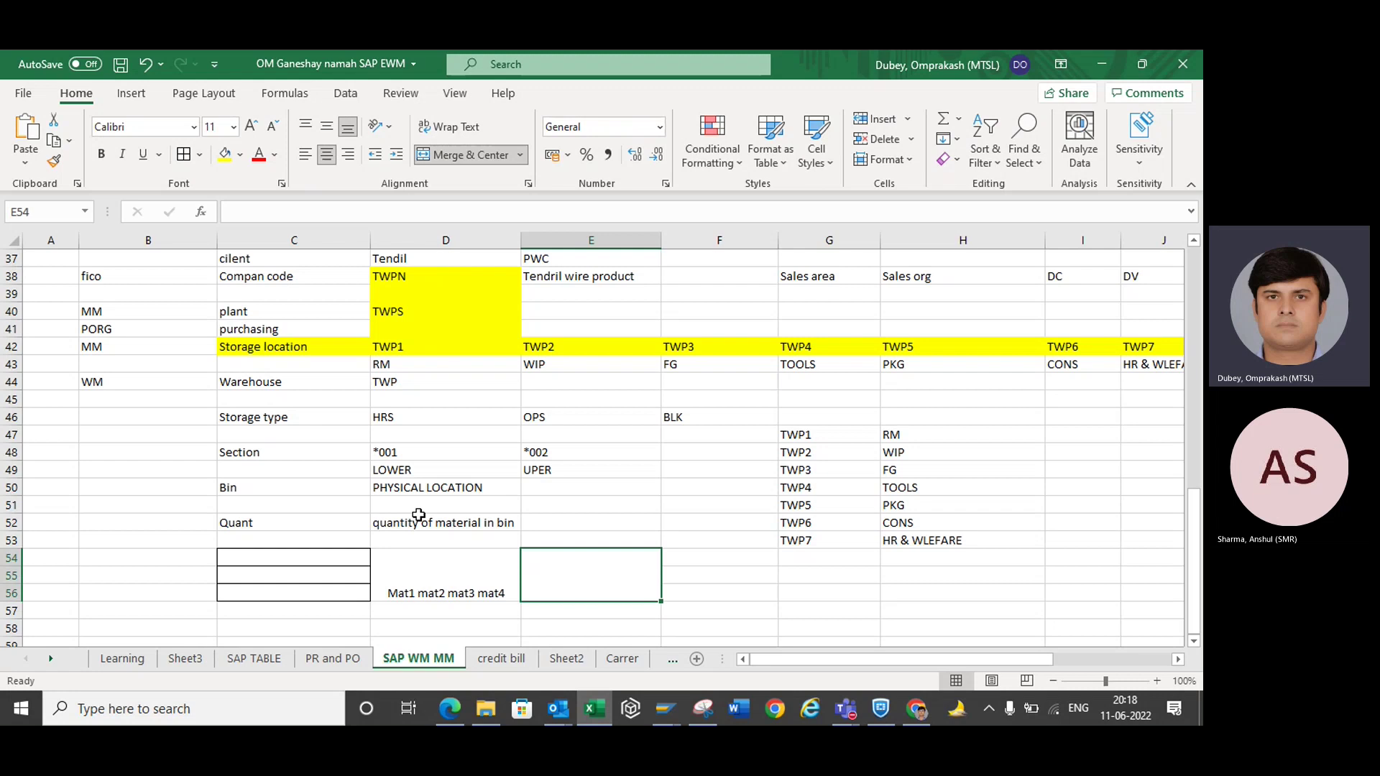
- Remove Mat1 from the material list in the merged cell D54
{"action": "left_click", "coordinate": [415, 570]}
{"action": "double_click", "coordinate": [406, 592]}
{"action": "left_click_drag", "start_coordinate": [416, 593], "coordinate": [379, 591]}
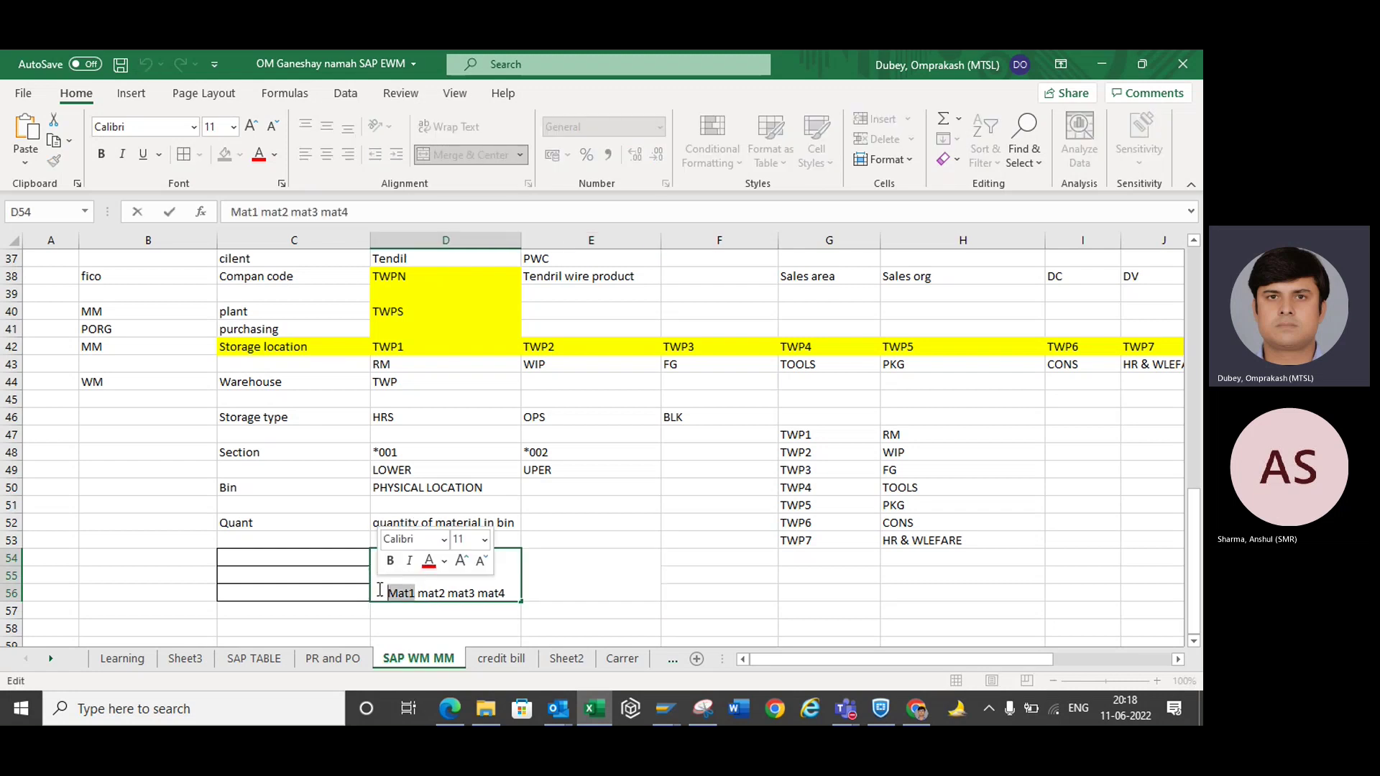
{"action": "key", "text": "BackSpace"}
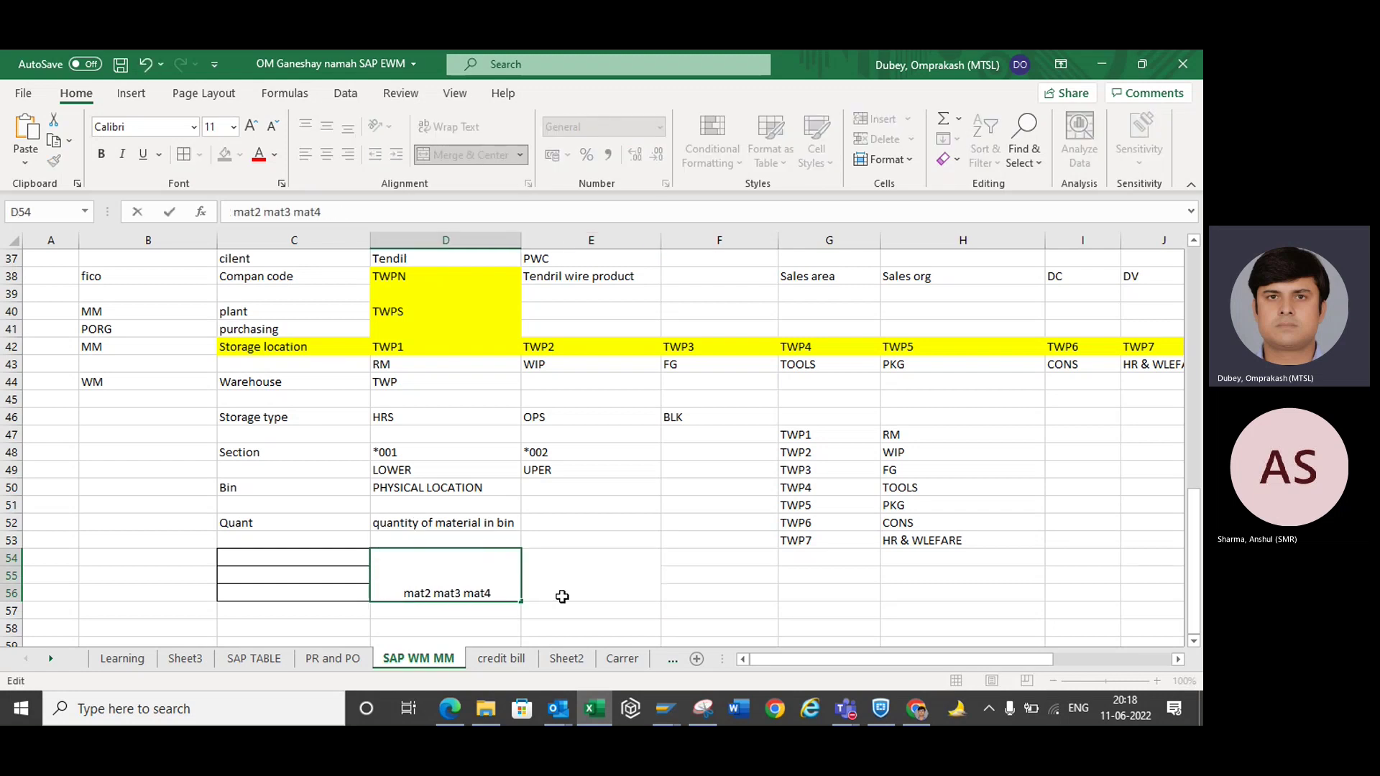
- Try to paste the clipboard content into the merged cell E54
{"action": "left_click", "coordinate": [557, 596]}
{"action": "key", "text": "ctrl+v"}
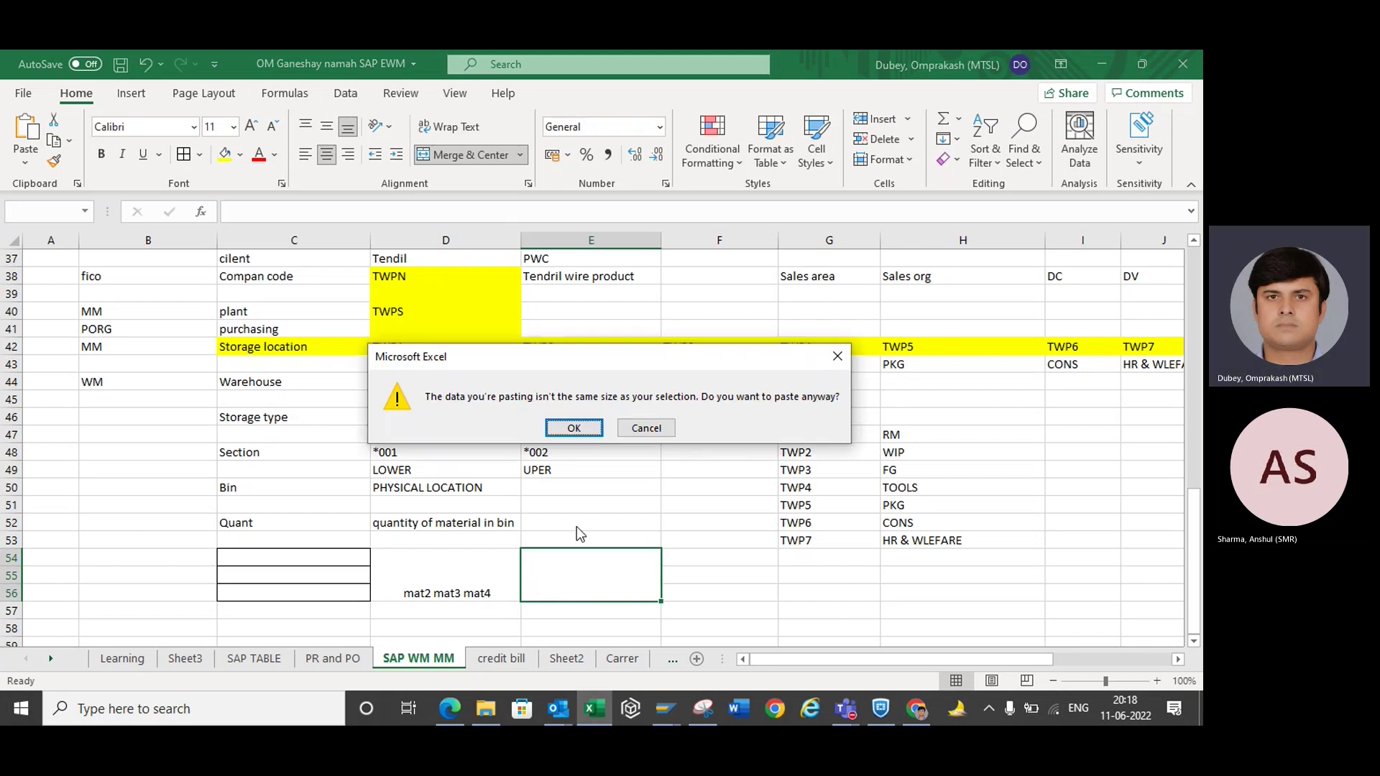
{"action": "left_click", "coordinate": [574, 428]}
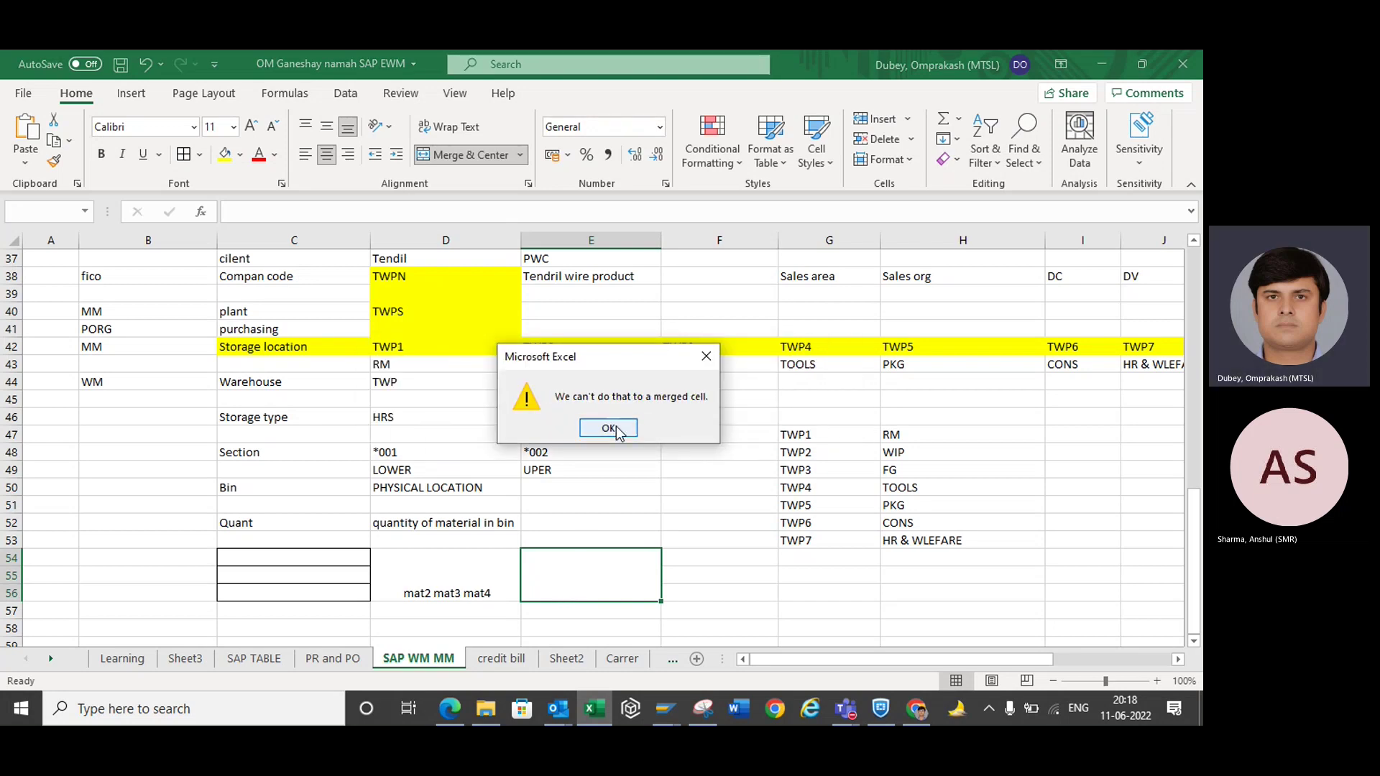
{"action": "left_click", "coordinate": [615, 427]}
- Enter mat1 in the merged cell E54
{"action": "type", "text": "m"}
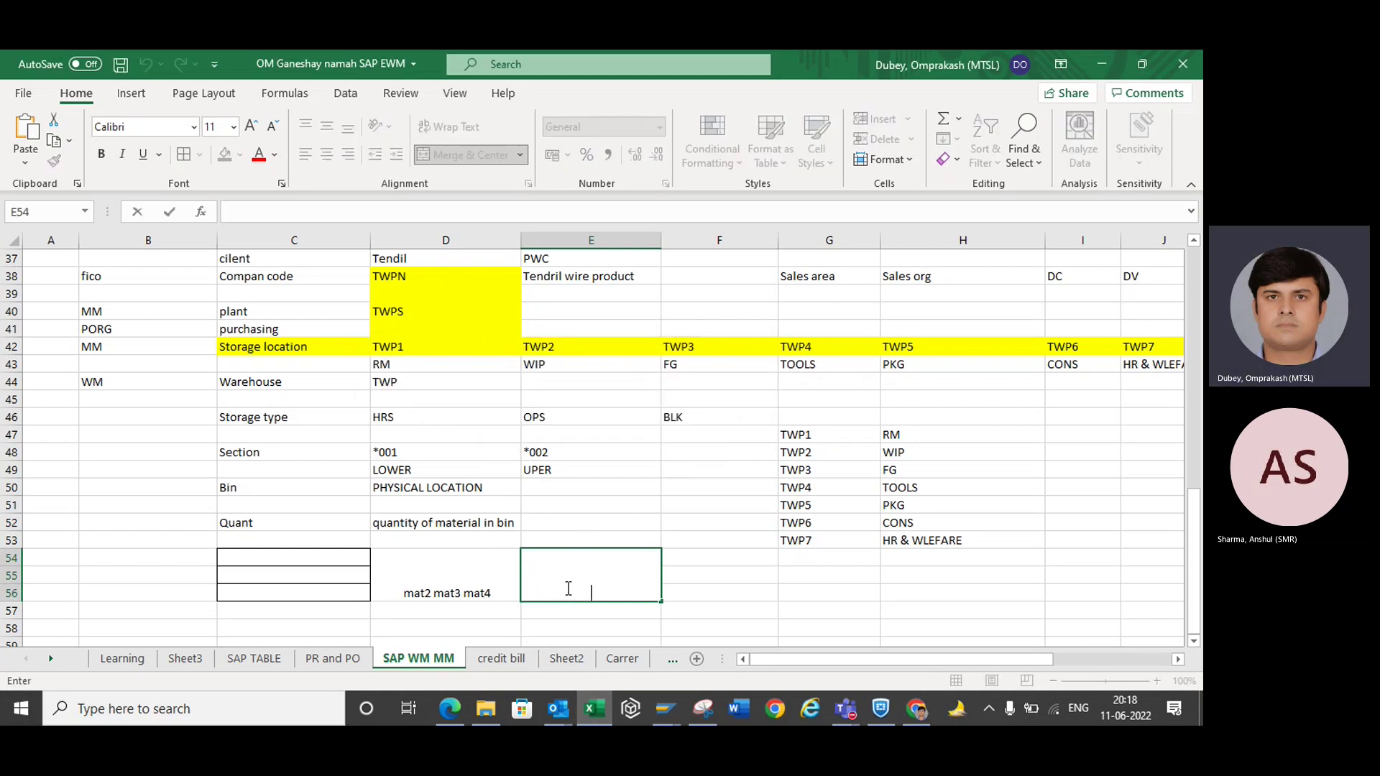
{"action": "type", "text": "at1"}
{"action": "key", "text": "Return"}
{"action": "left_click", "coordinate": [566, 588]}
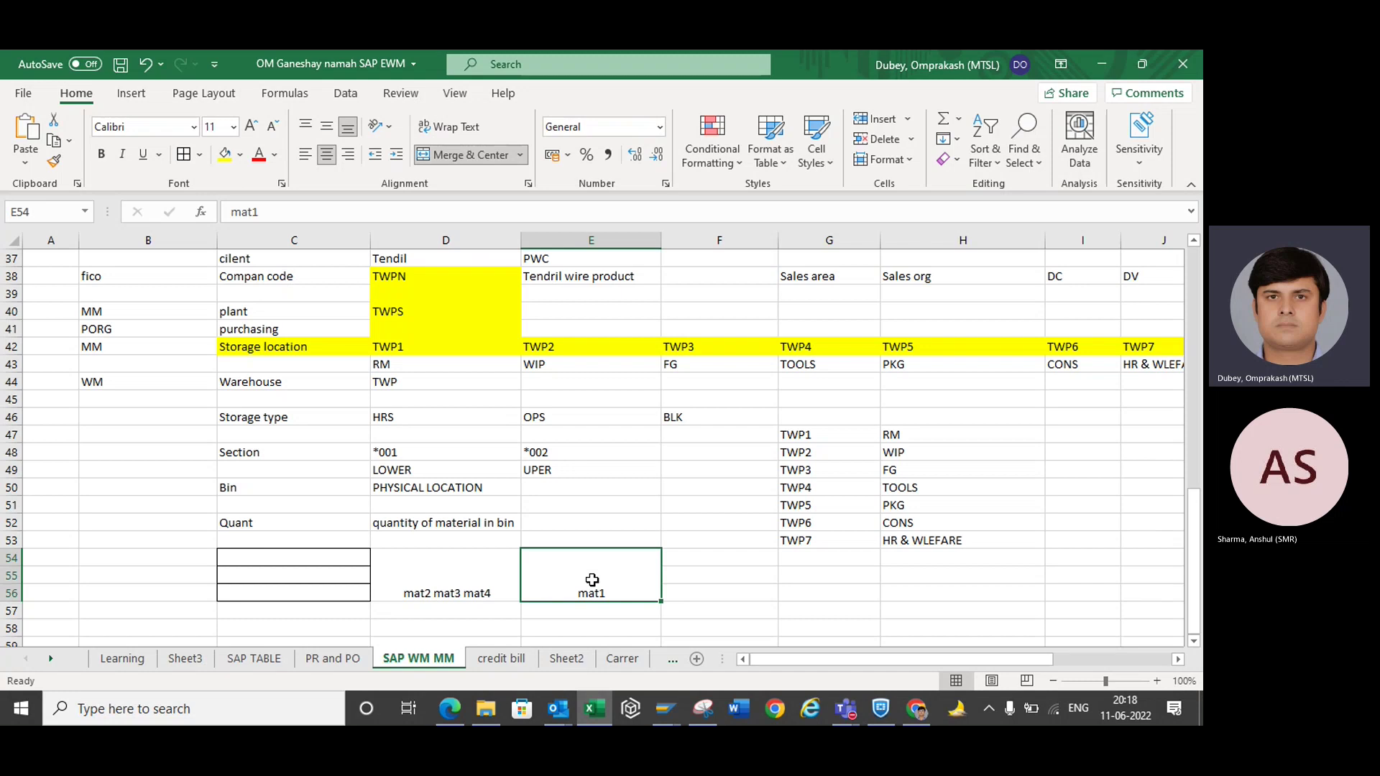
- Add a second line reading "mat1 s" below mat1 in the merged cell E54
{"action": "double_click", "coordinate": [611, 594]}
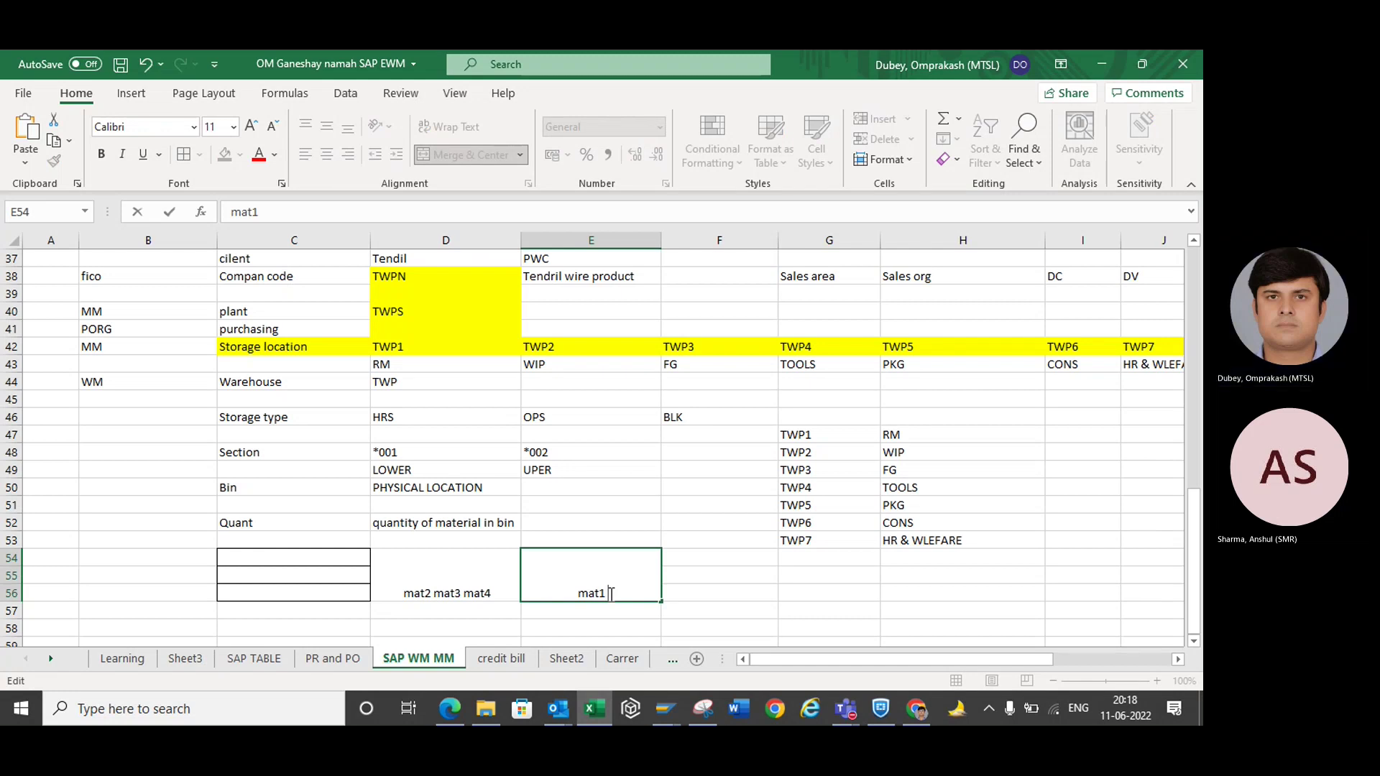
{"action": "key", "text": "alt+Return"}
{"action": "type", "text": "m"}
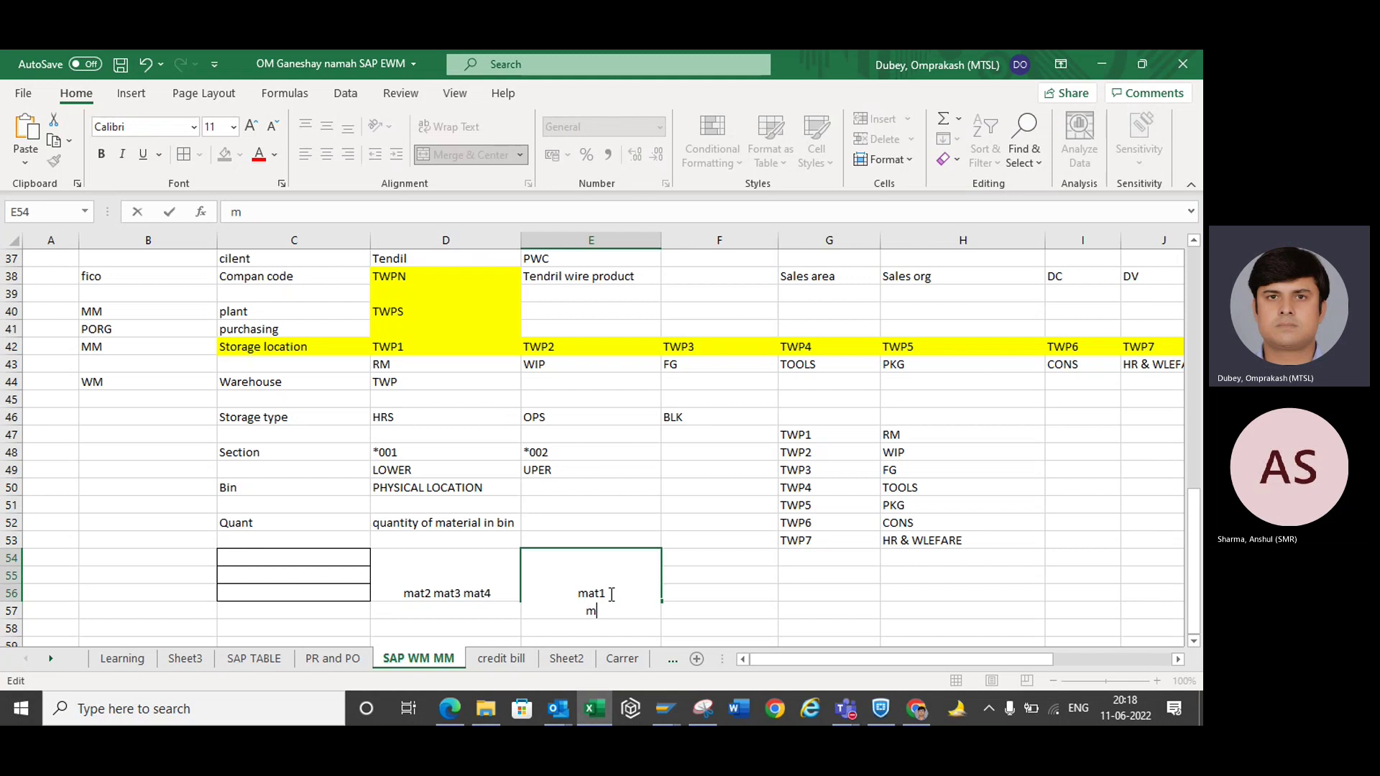
{"action": "type", "text": "at1 s"}
{"action": "key", "text": "shift+Return"}
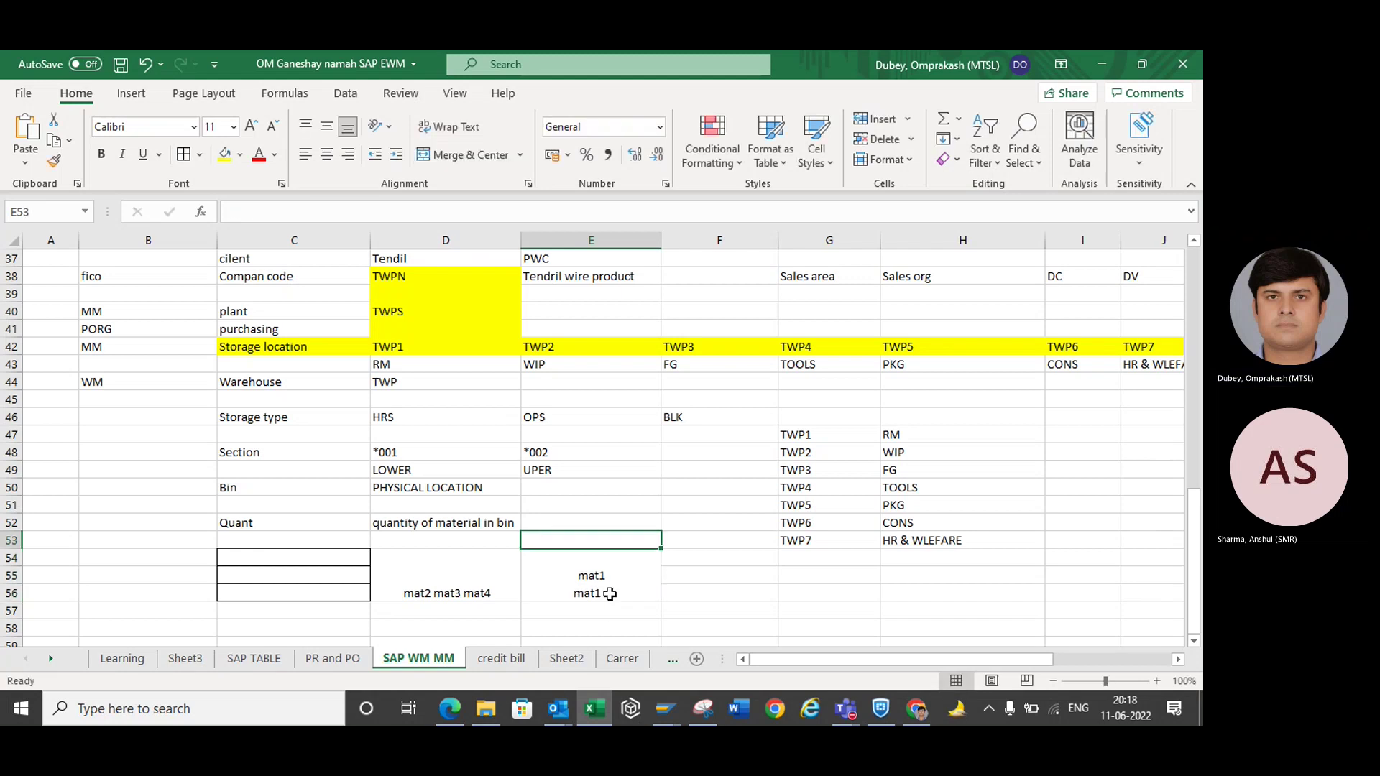
{"action": "double_click", "coordinate": [610, 594]}
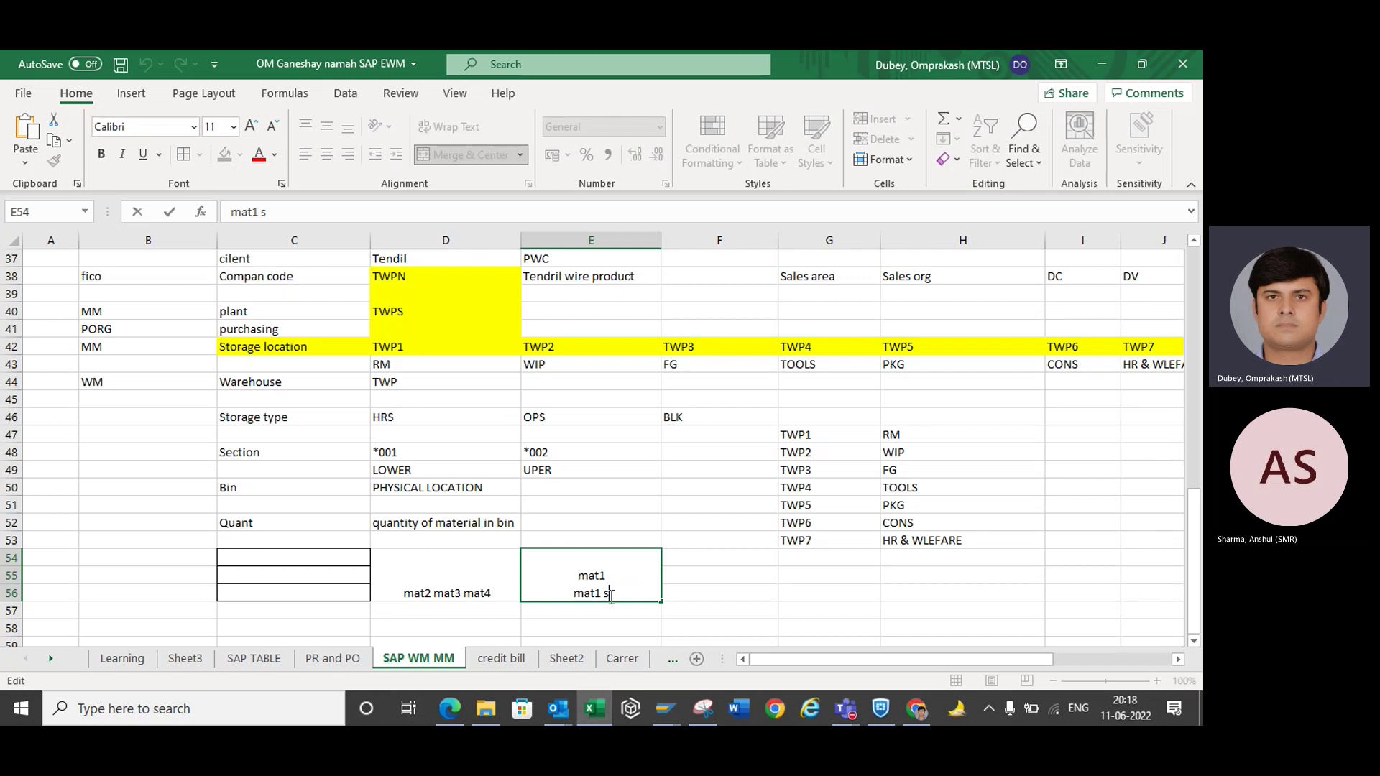
- Review the quant description against the mat1 lines in E54, and the whole Warehouse-to-Quant block in C44:D52
{"action": "left_click", "coordinate": [392, 522]}
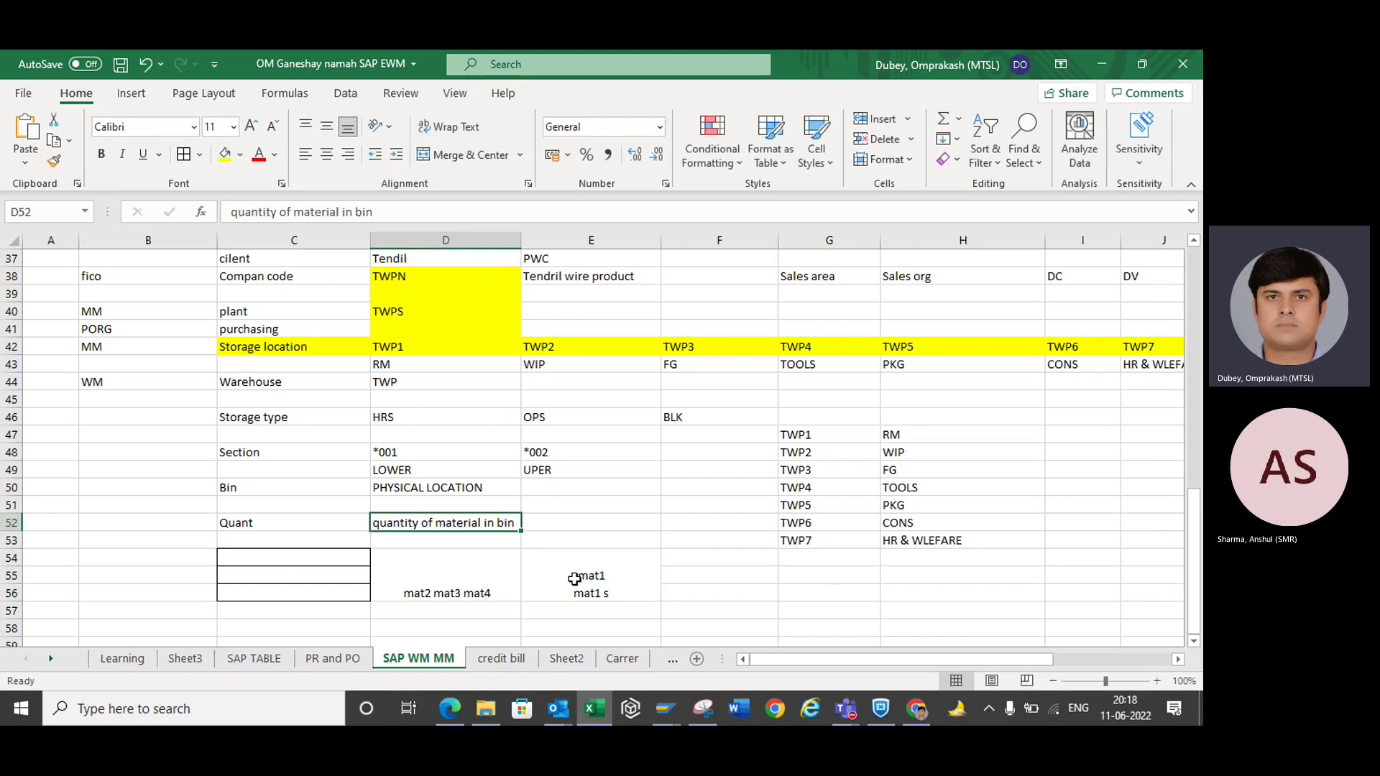
{"action": "left_click", "coordinate": [615, 591]}
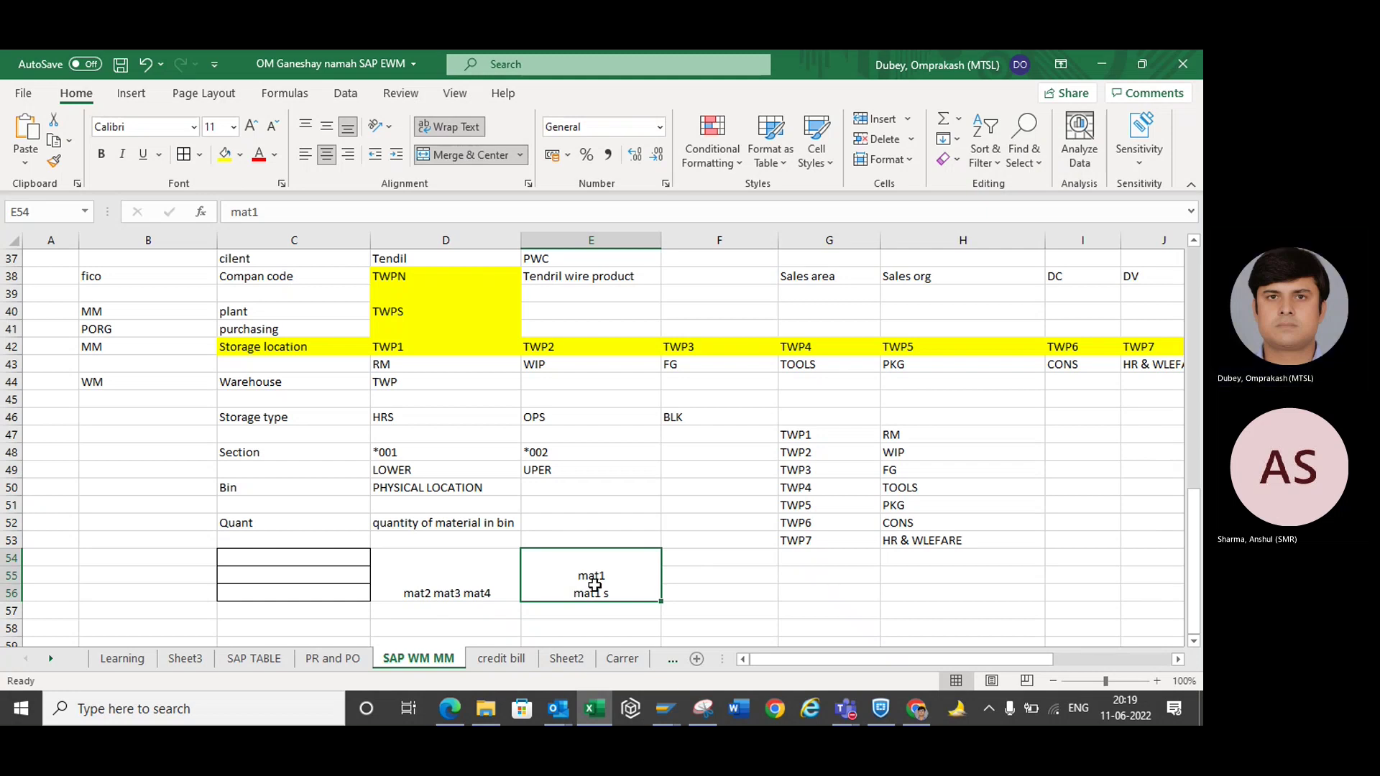
{"action": "left_click", "coordinate": [306, 524]}
{"action": "left_click", "coordinate": [401, 524]}
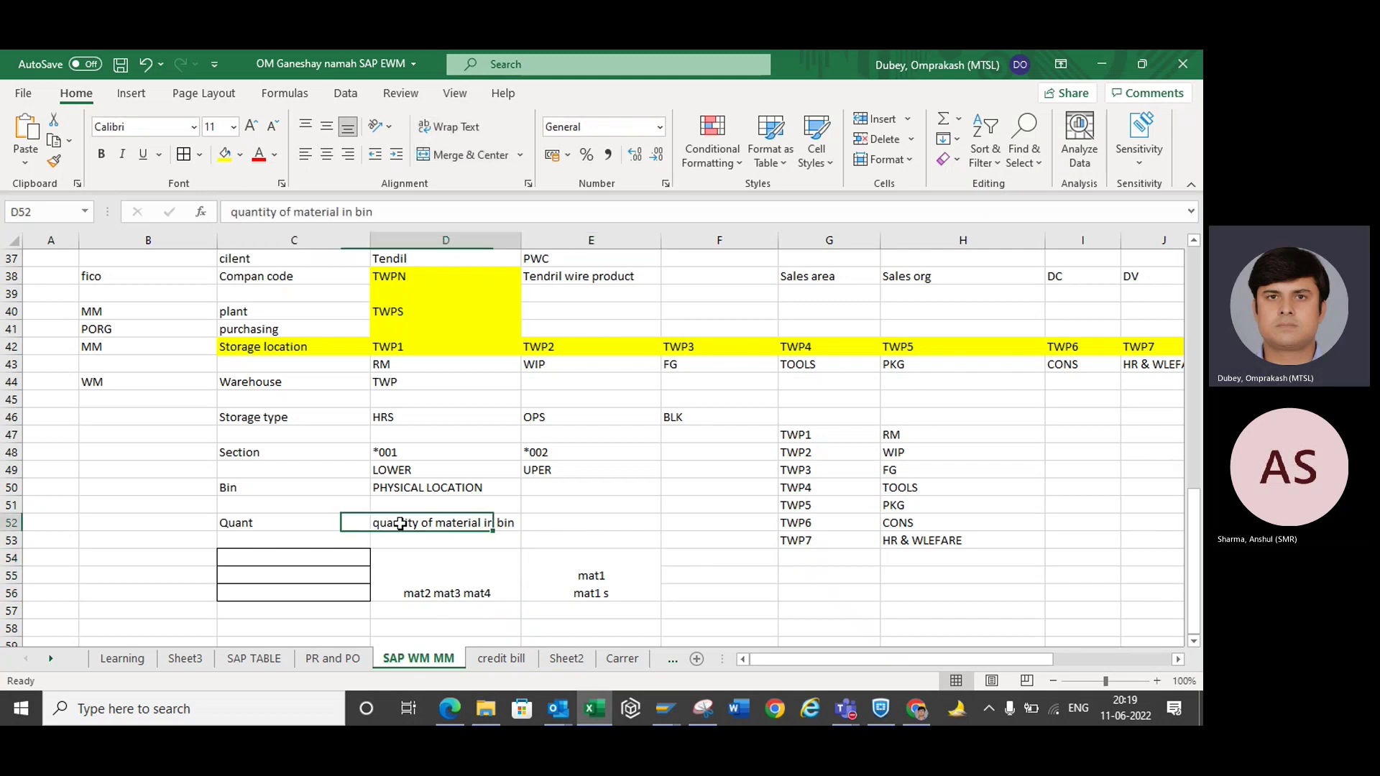
{"action": "left_click", "coordinate": [294, 519]}
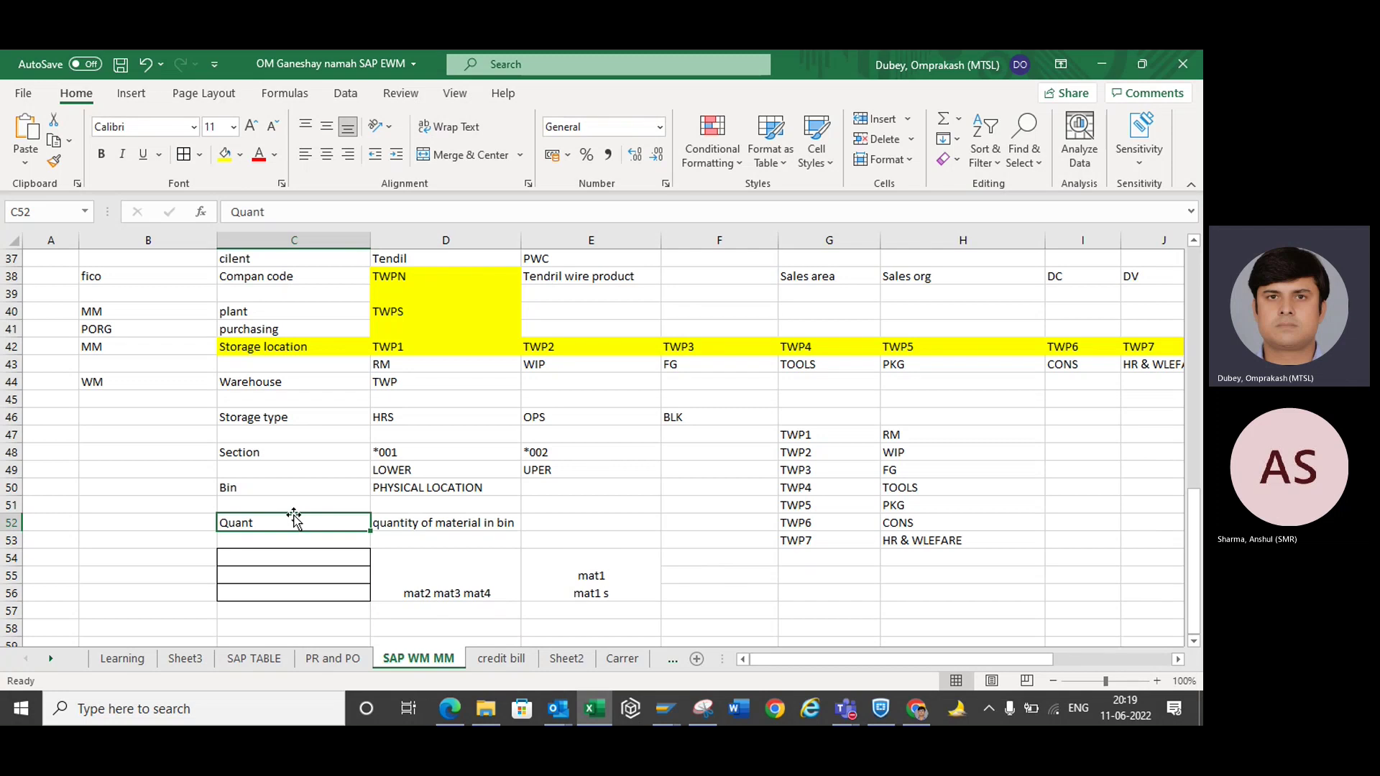
{"action": "left_click_drag", "start_coordinate": [246, 382], "coordinate": [429, 524]}
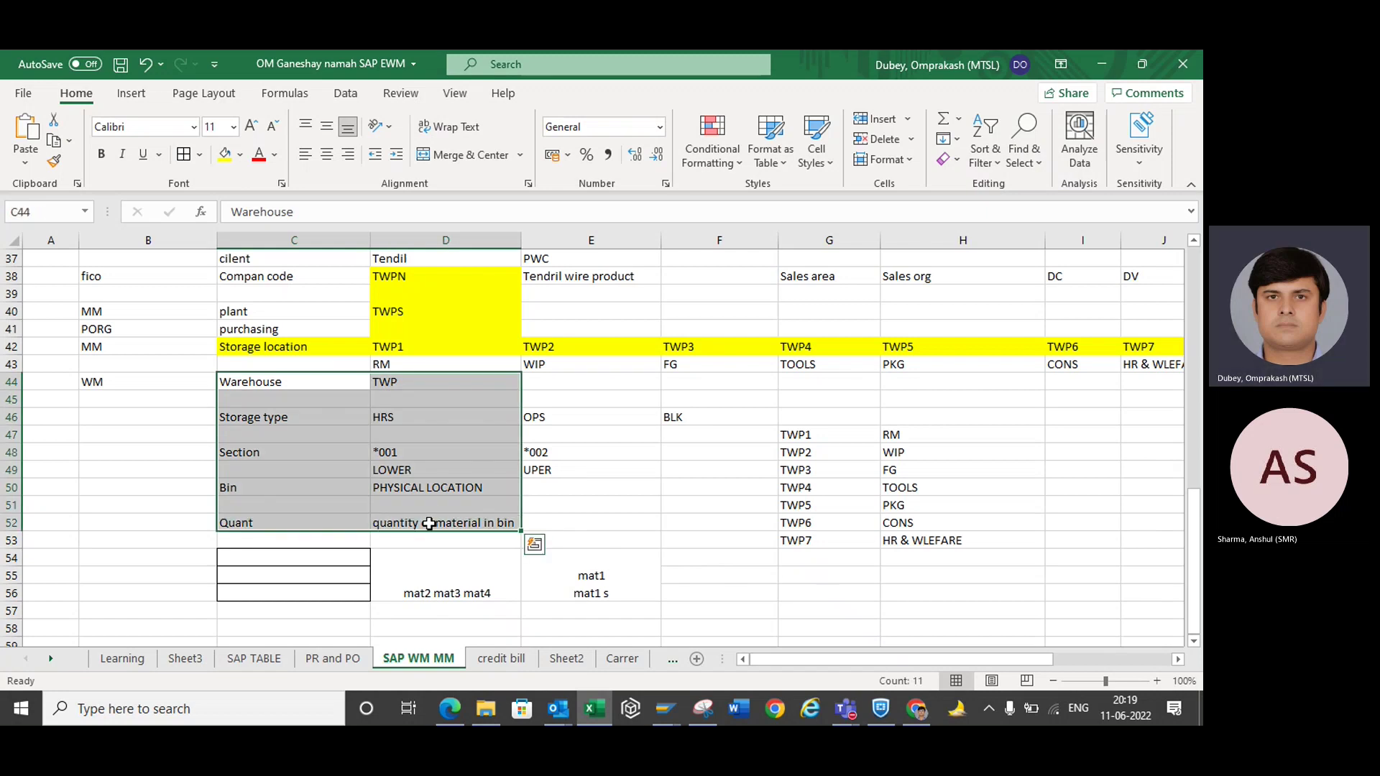
{"action": "left_click", "coordinate": [272, 519]}
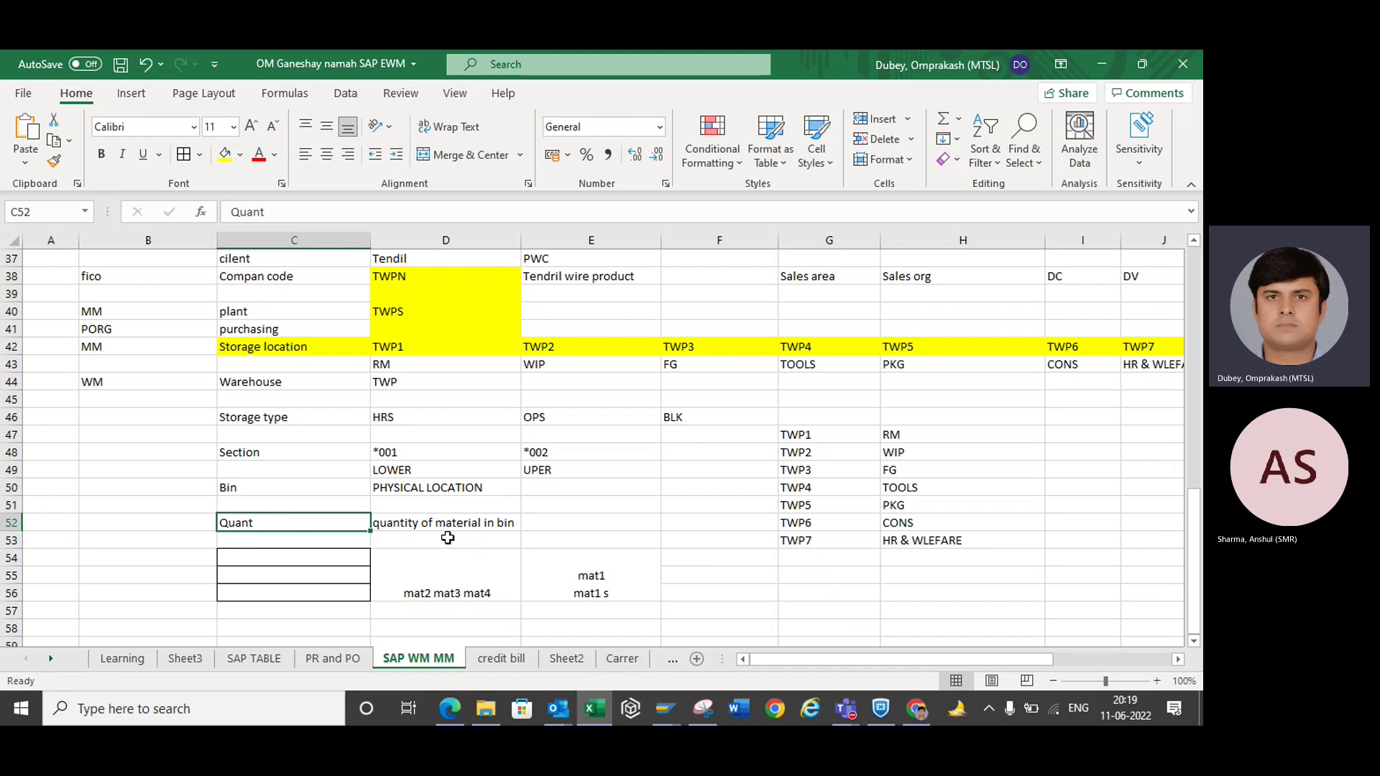
- Extend the bordered box below Quant by applying all borders to cells C55:C57
{"action": "left_click", "coordinate": [455, 566]}
{"action": "left_click", "coordinate": [606, 568]}
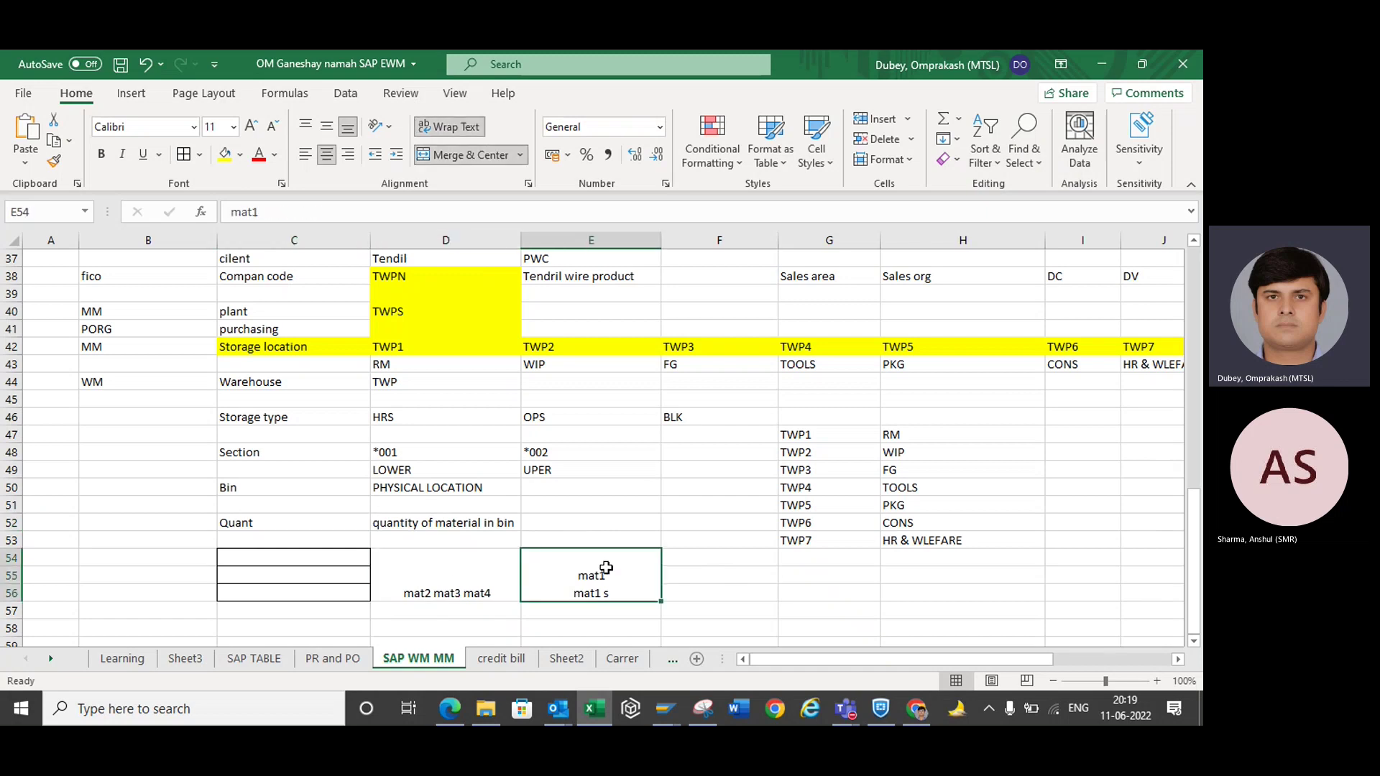
{"action": "left_click", "coordinate": [107, 554]}
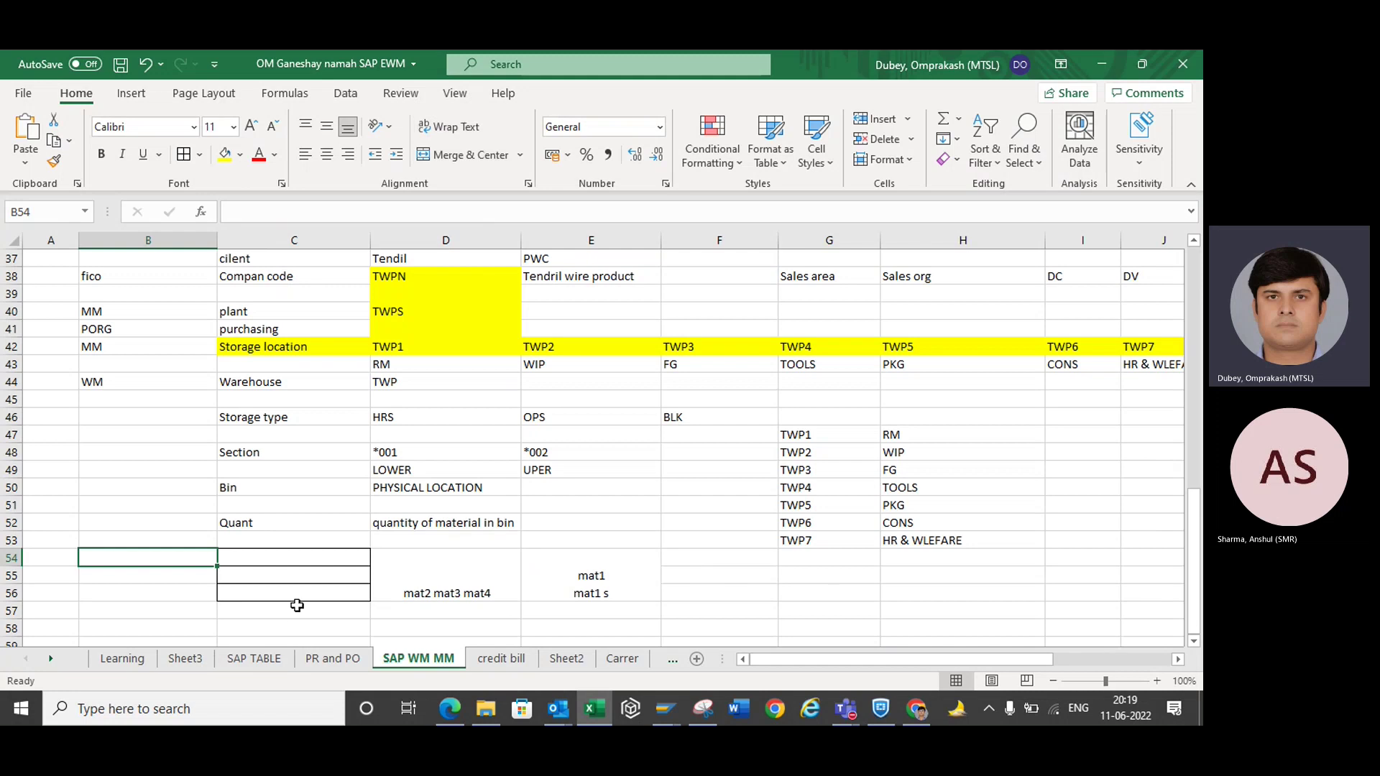
{"action": "left_click", "coordinate": [292, 607]}
{"action": "left_click_drag", "start_coordinate": [271, 565], "coordinate": [267, 613]}
{"action": "left_click", "coordinate": [183, 154]}
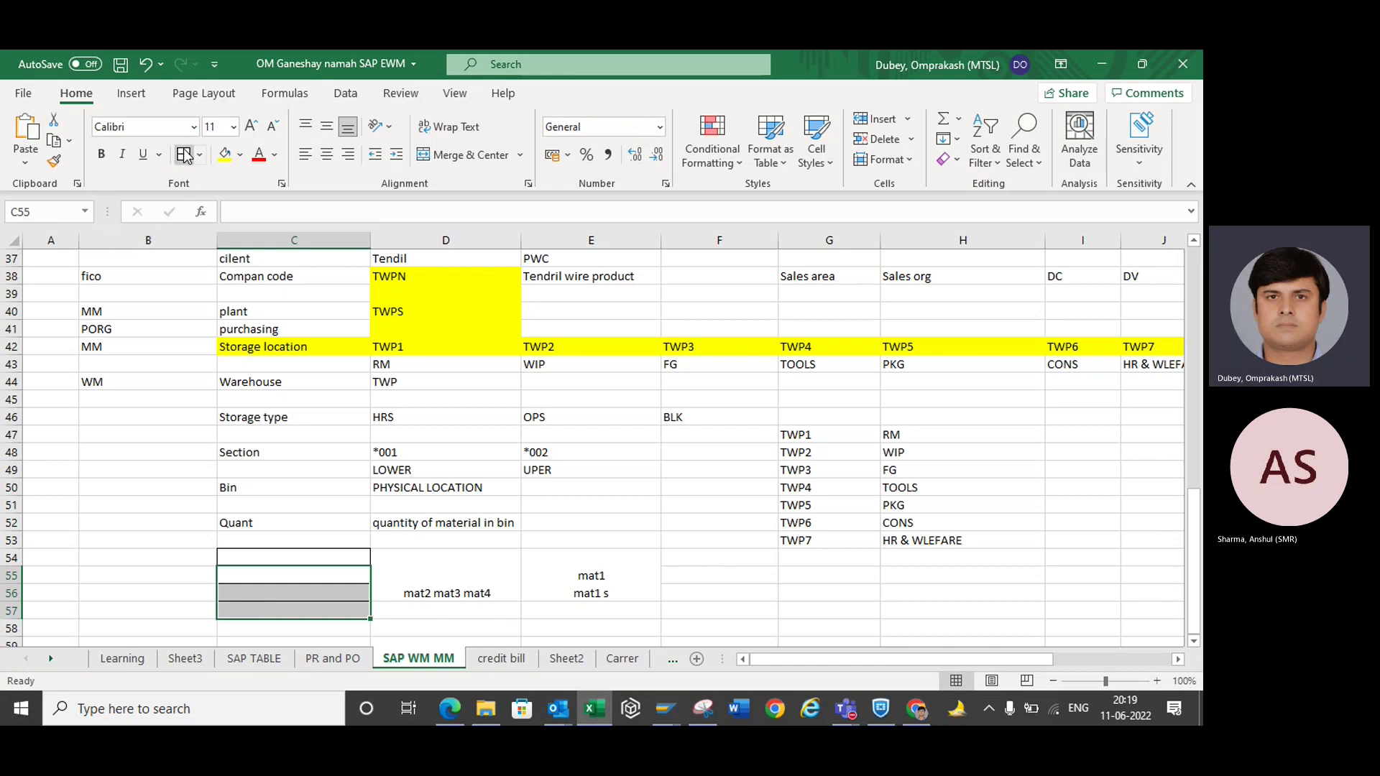
- Enter S, Q and R in cells C55, C56 and C57 of the bordered box
{"action": "left_click", "coordinate": [286, 551]}
{"action": "key", "text": "Down"}
{"action": "type", "text": "S"}
{"action": "key", "text": "Return"}
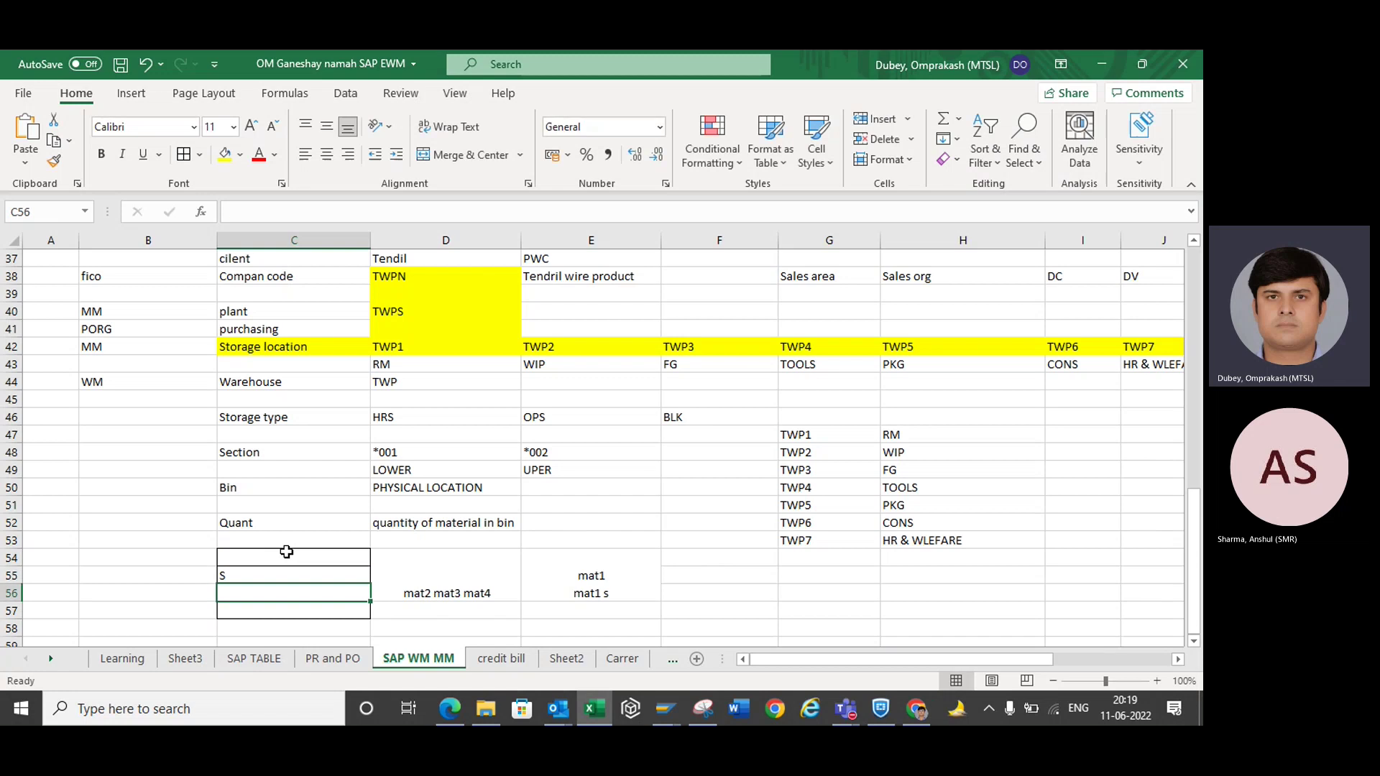
{"action": "type", "text": "Q"}
{"action": "key", "text": "Return"}
{"action": "type", "text": "R"}
{"action": "key", "text": "Return"}
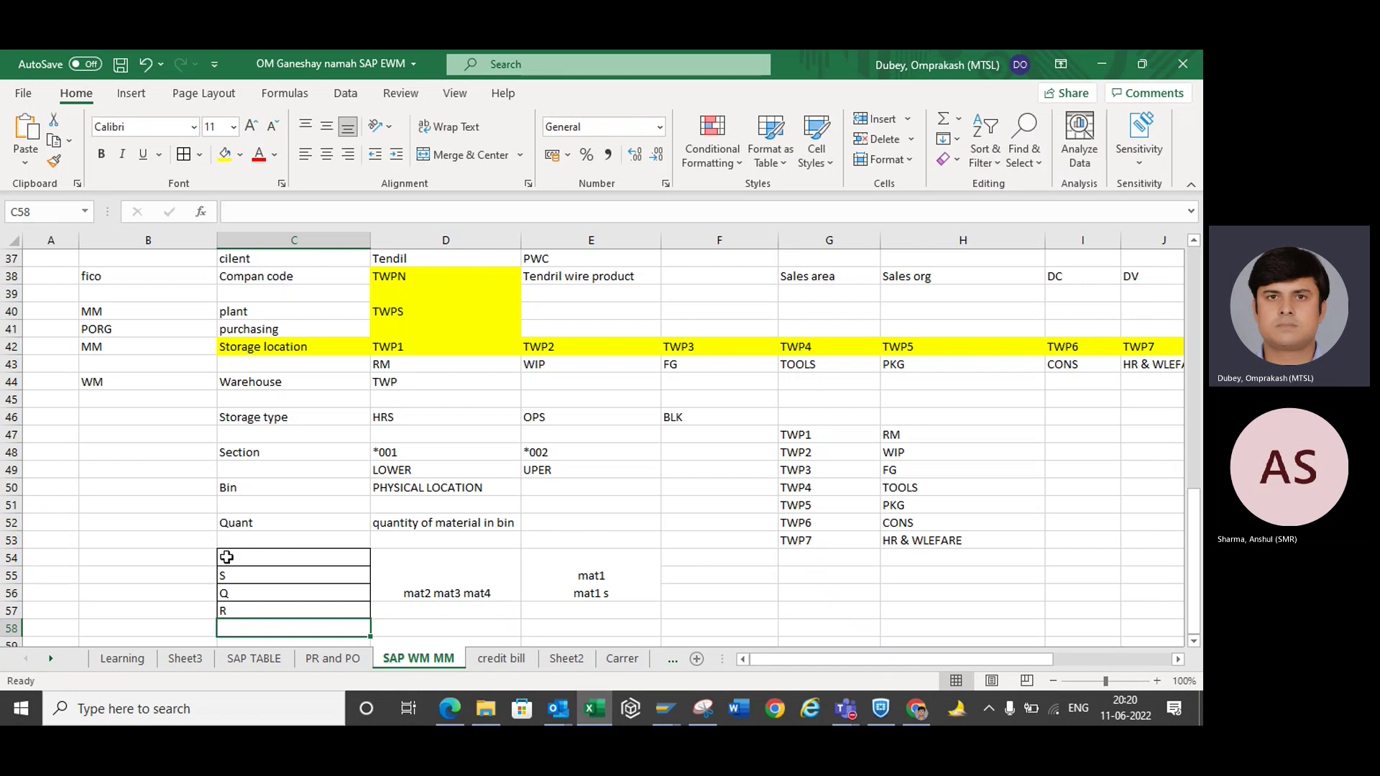
- Review the bordered box C54:C57 as a whole, and each of its cells from C54 down to R
{"action": "left_click_drag", "start_coordinate": [233, 554], "coordinate": [239, 610]}
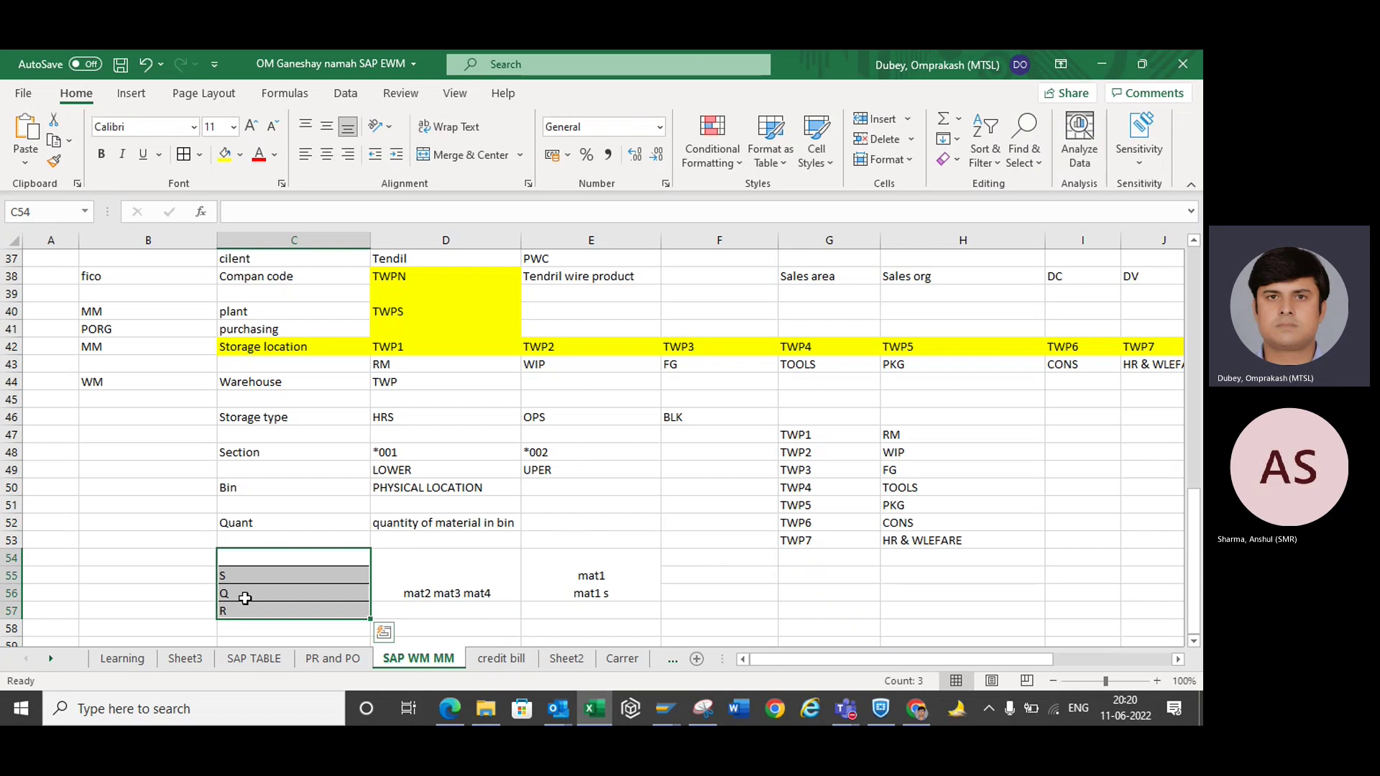
{"action": "left_click", "coordinate": [245, 552]}
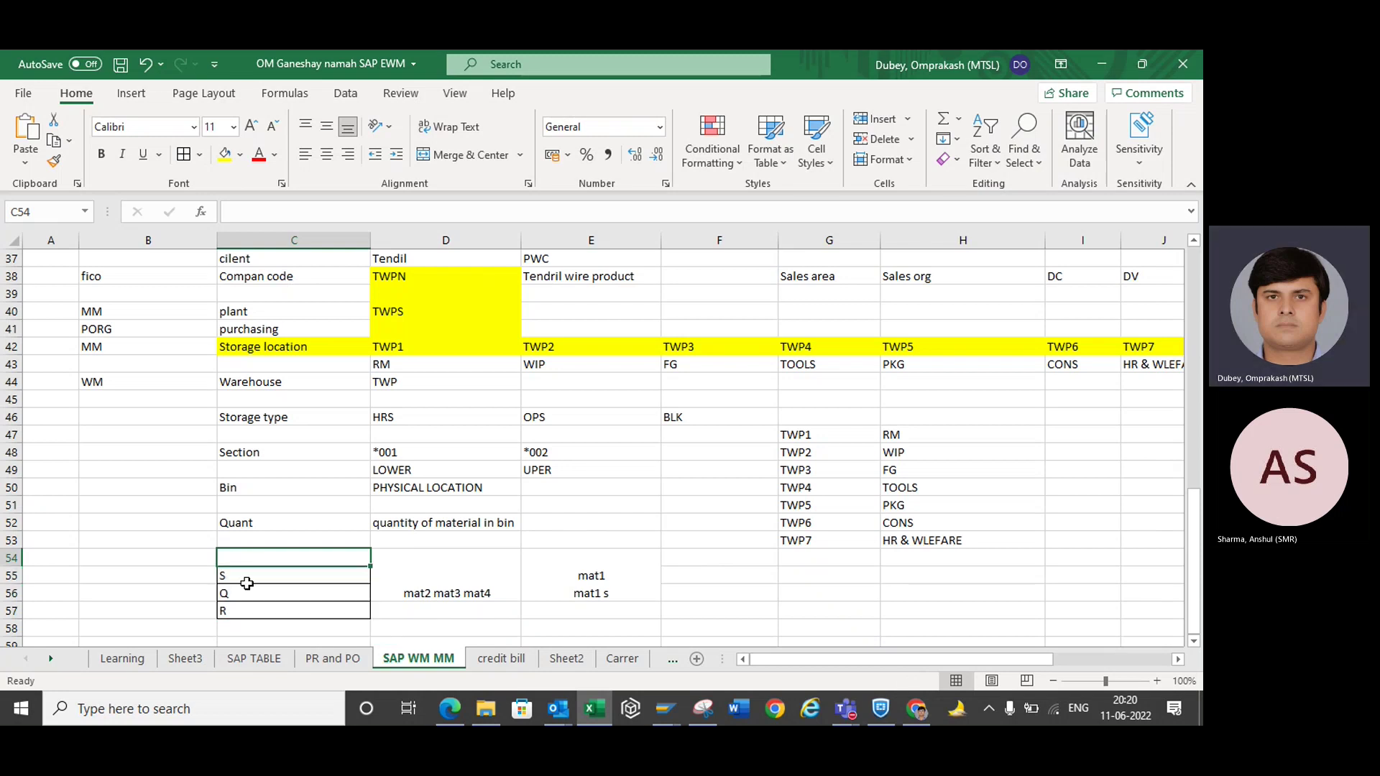
{"action": "left_click", "coordinate": [230, 570]}
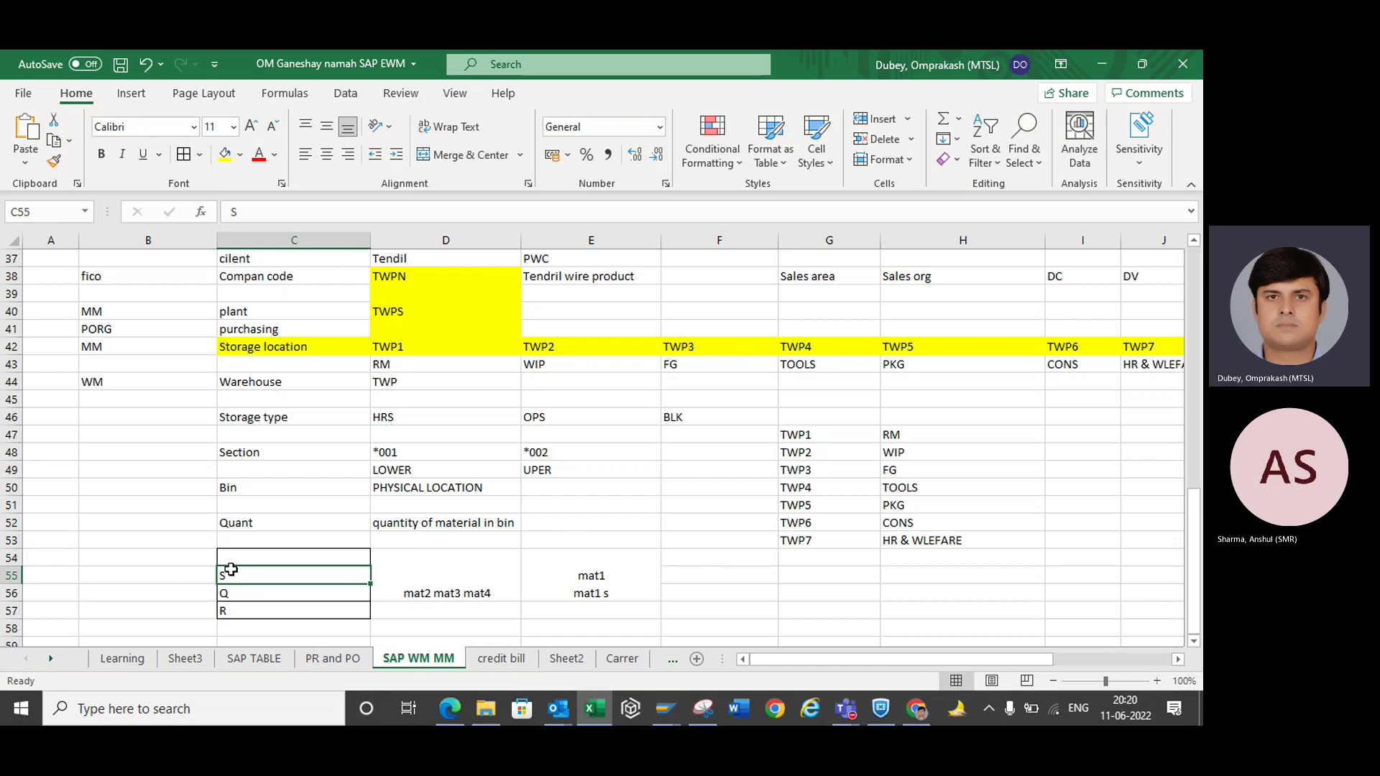
{"action": "left_click", "coordinate": [242, 595]}
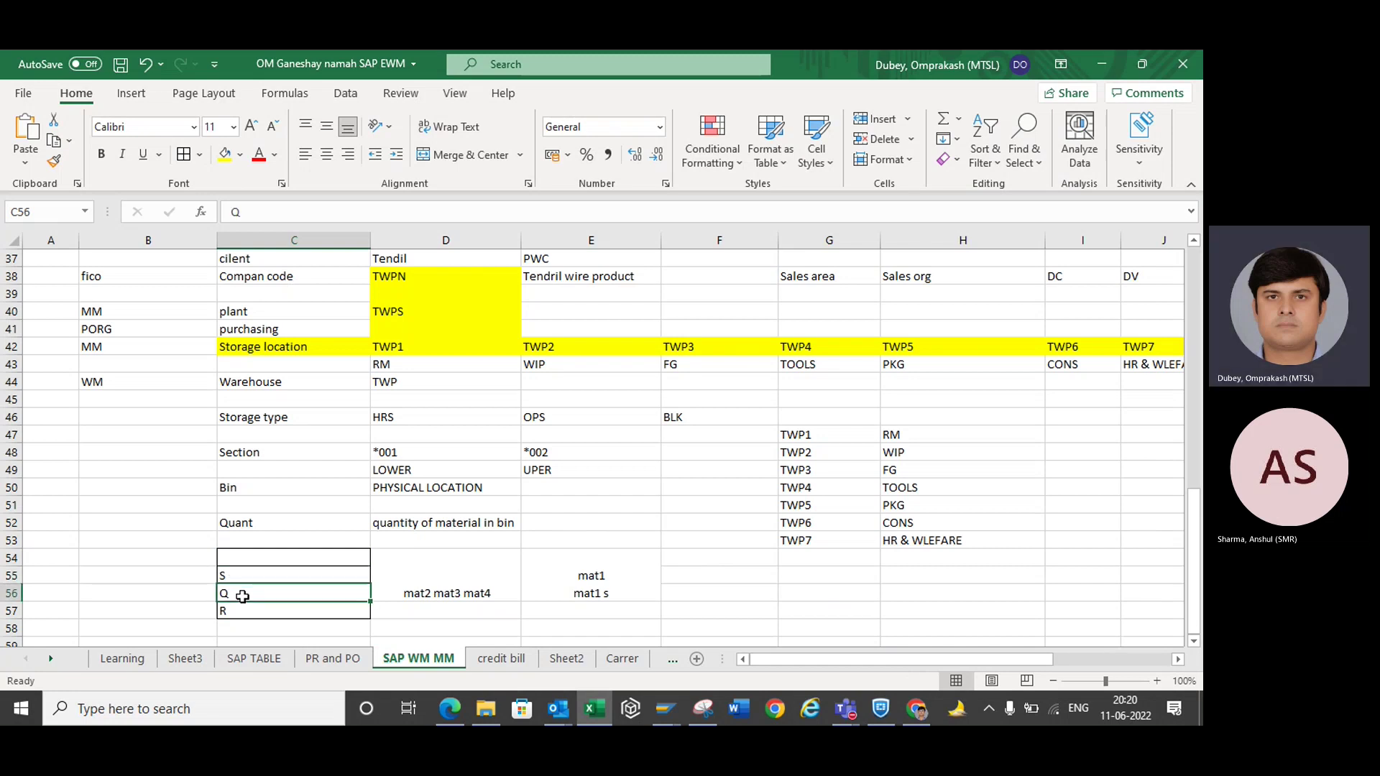
{"action": "left_click", "coordinate": [242, 613]}
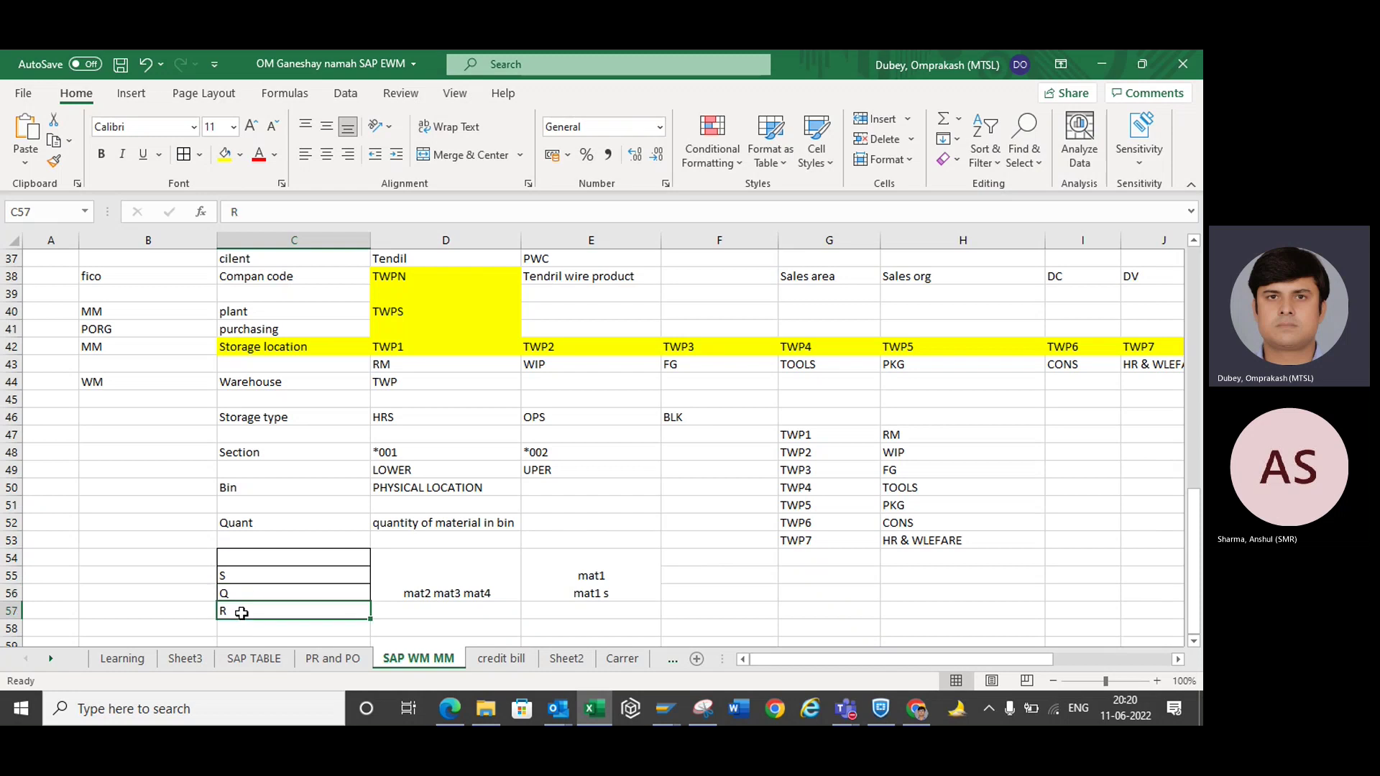
{"action": "left_click", "coordinate": [185, 588]}
{"action": "key", "text": "Right"}
{"action": "key", "text": "Down"}
{"action": "key", "text": "Down"}
{"action": "key", "text": "Down"}
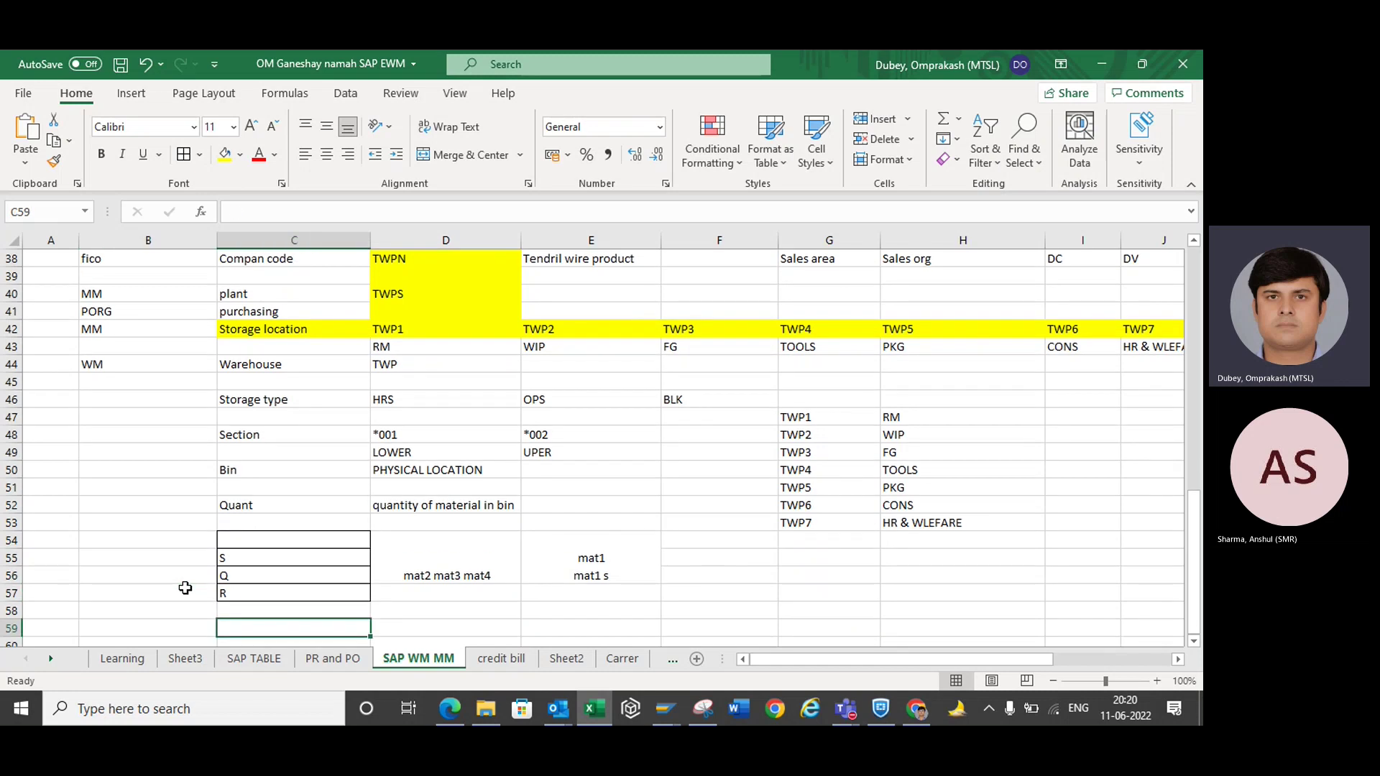
{"action": "key", "text": "Down"}
{"action": "key", "text": "Down"}
{"action": "key", "text": "Up"}
{"action": "key", "text": "Up"}
{"action": "key", "text": "Up"}
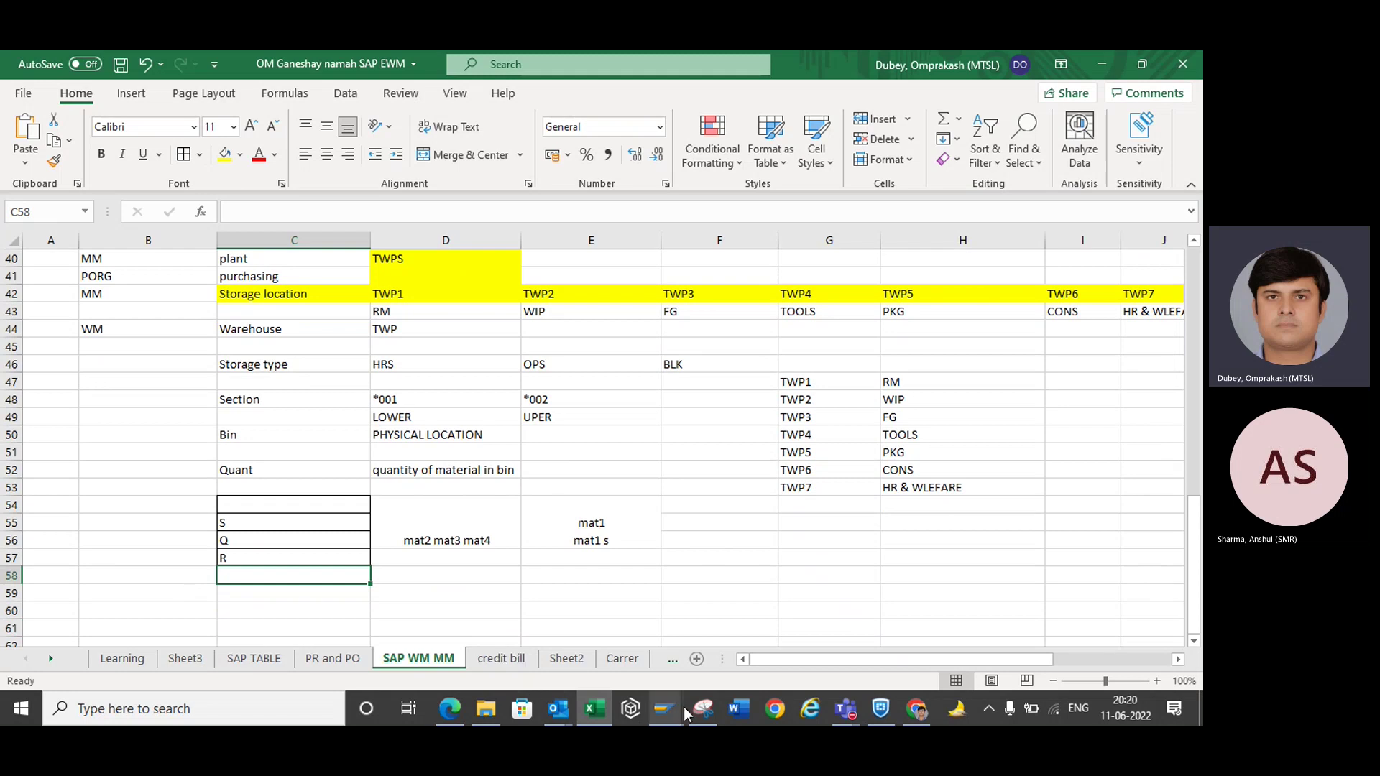
- Switch to SAP GUI, run transaction SPRO and display the SAP Reference IMG
{"action": "mouse_move", "coordinate": [684, 707]}
{"action": "left_click", "coordinate": [736, 627]}
{"action": "type", "text": "SPRO"}
{"action": "key", "text": "Return"}
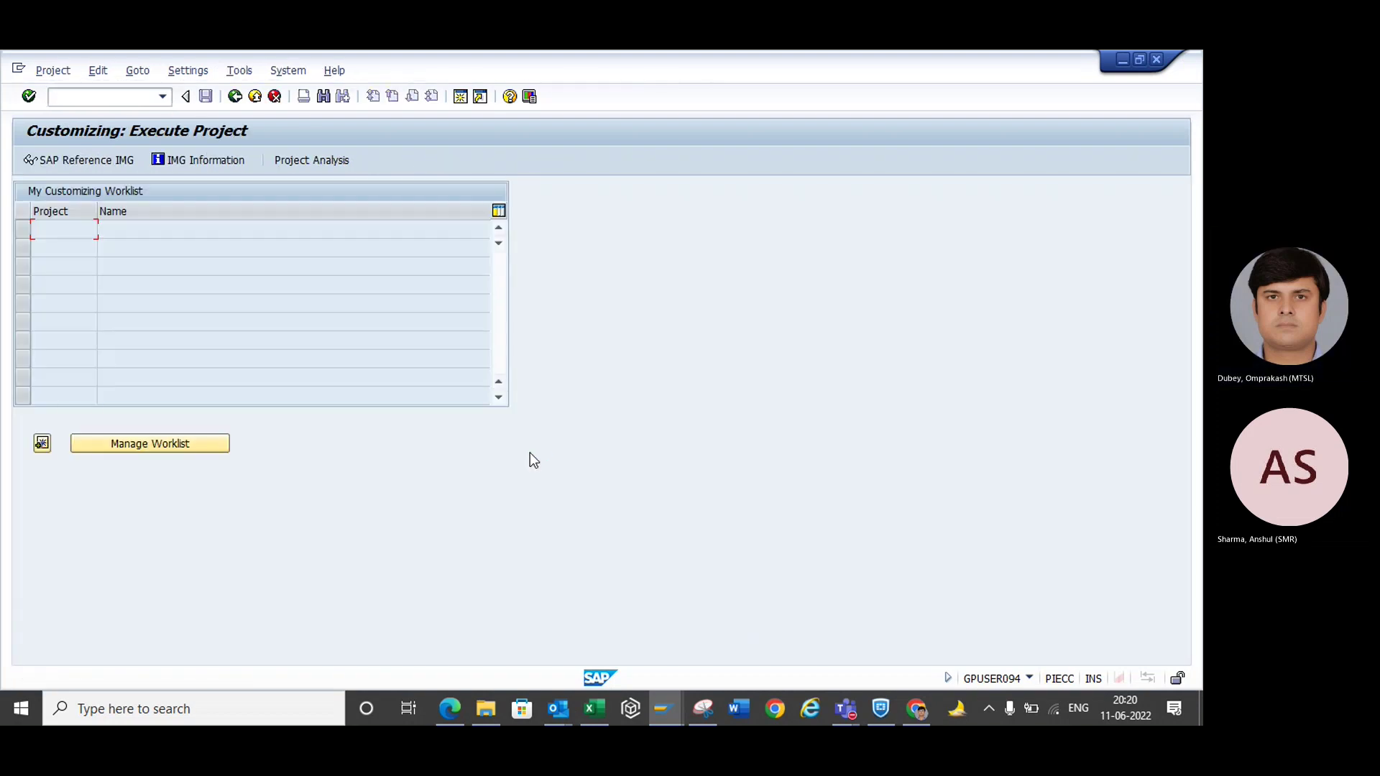
{"action": "left_click", "coordinate": [92, 162]}
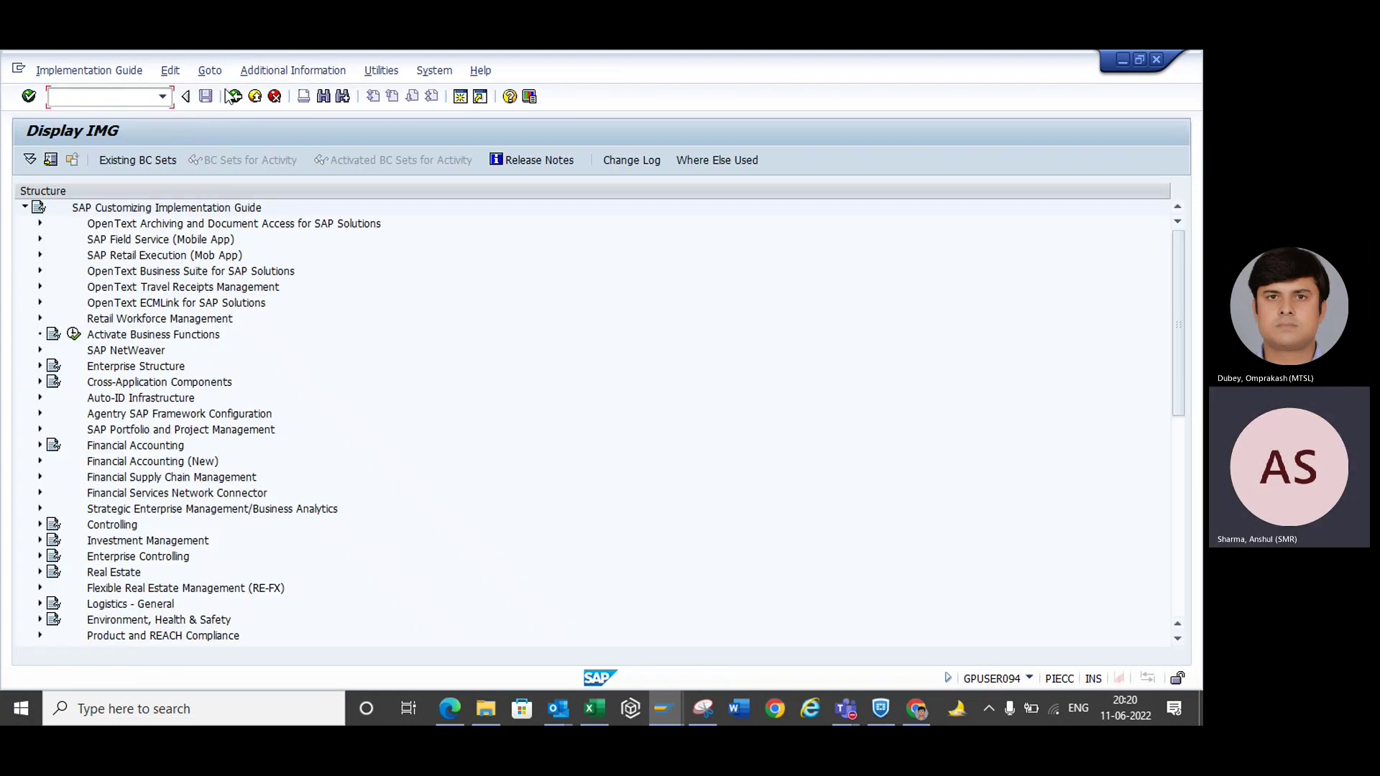
{"action": "left_click", "coordinate": [231, 96]}
{"action": "left_click", "coordinate": [131, 98]}
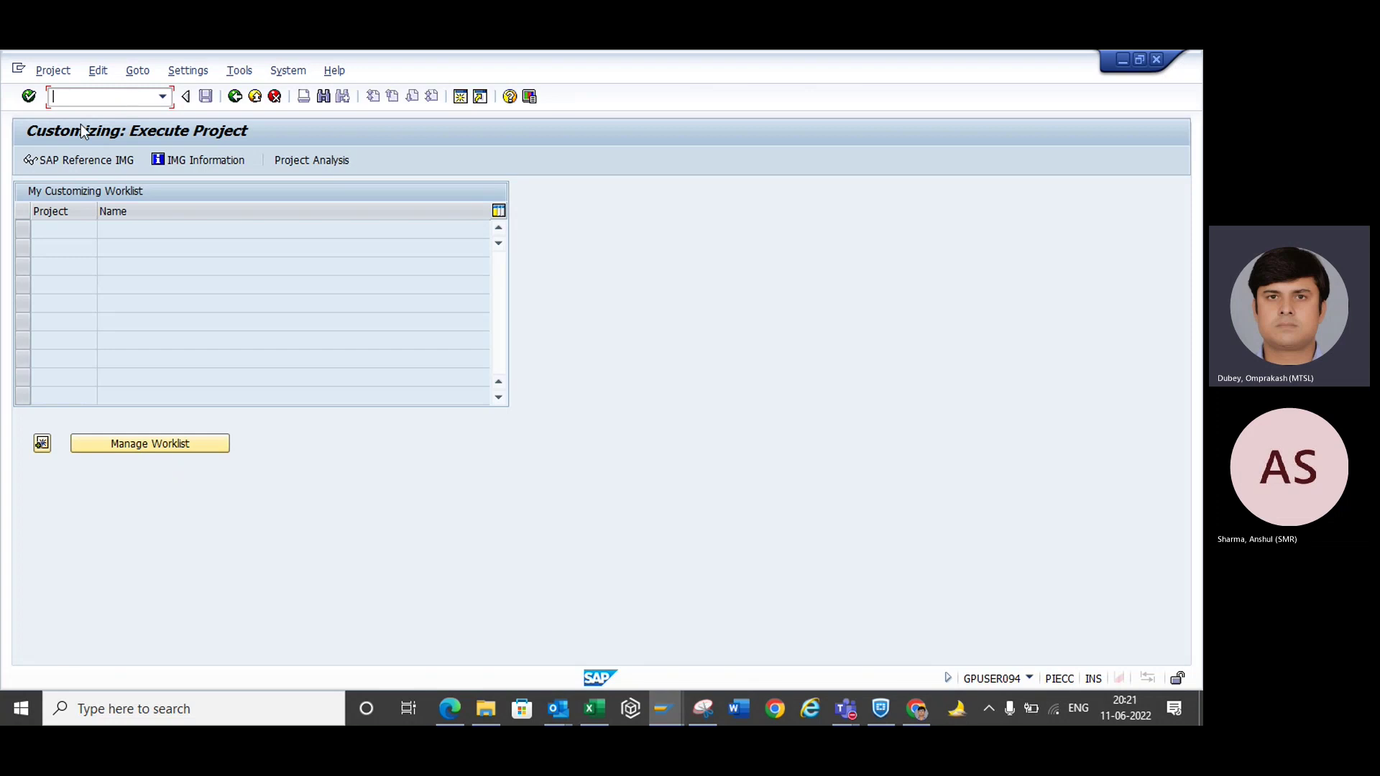
{"action": "left_click", "coordinate": [78, 161]}
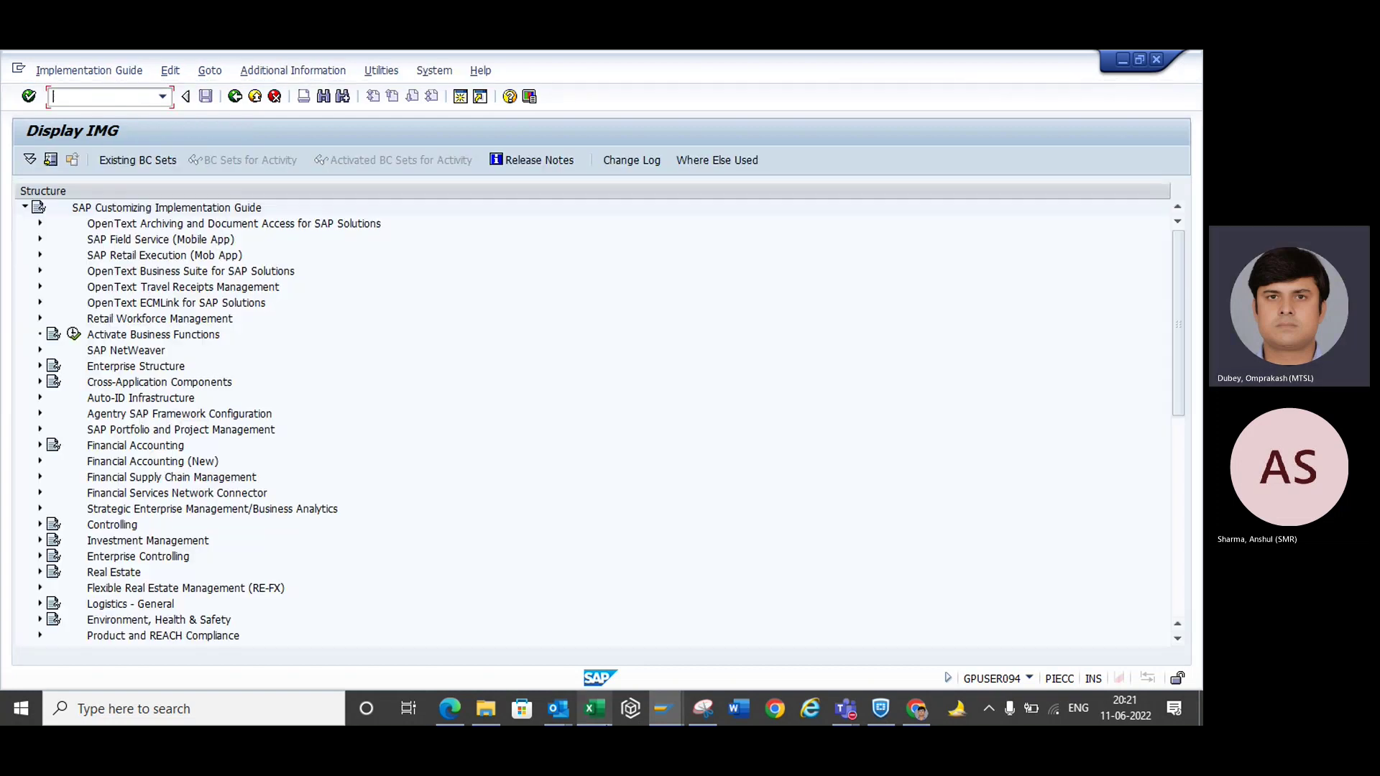
- Check the organization structure in the Excel overview sheet and return to the SAP Display IMG screen
{"action": "mouse_move", "coordinate": [592, 714]}
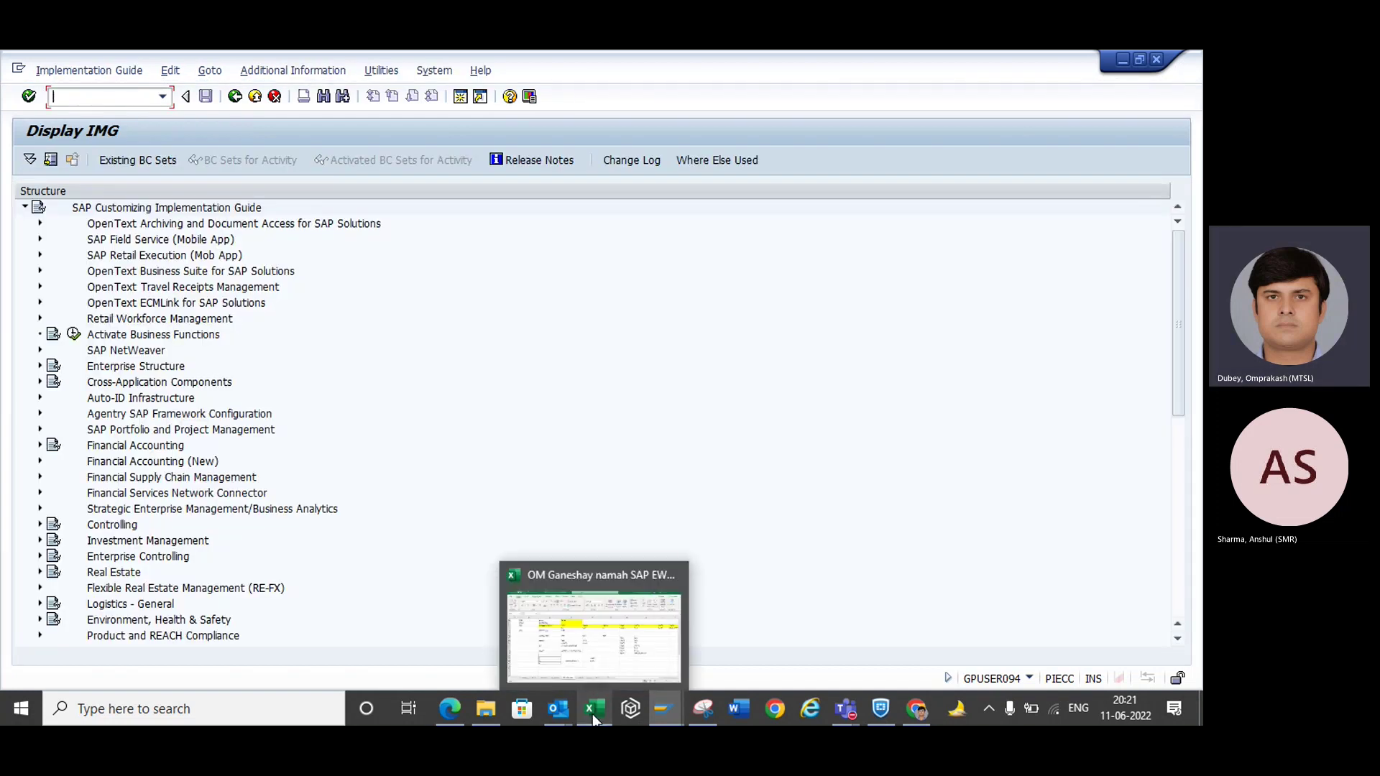
{"action": "left_click", "coordinate": [616, 622]}
{"action": "left_click", "coordinate": [431, 335]}
{"action": "key", "text": "alt+Tab"}
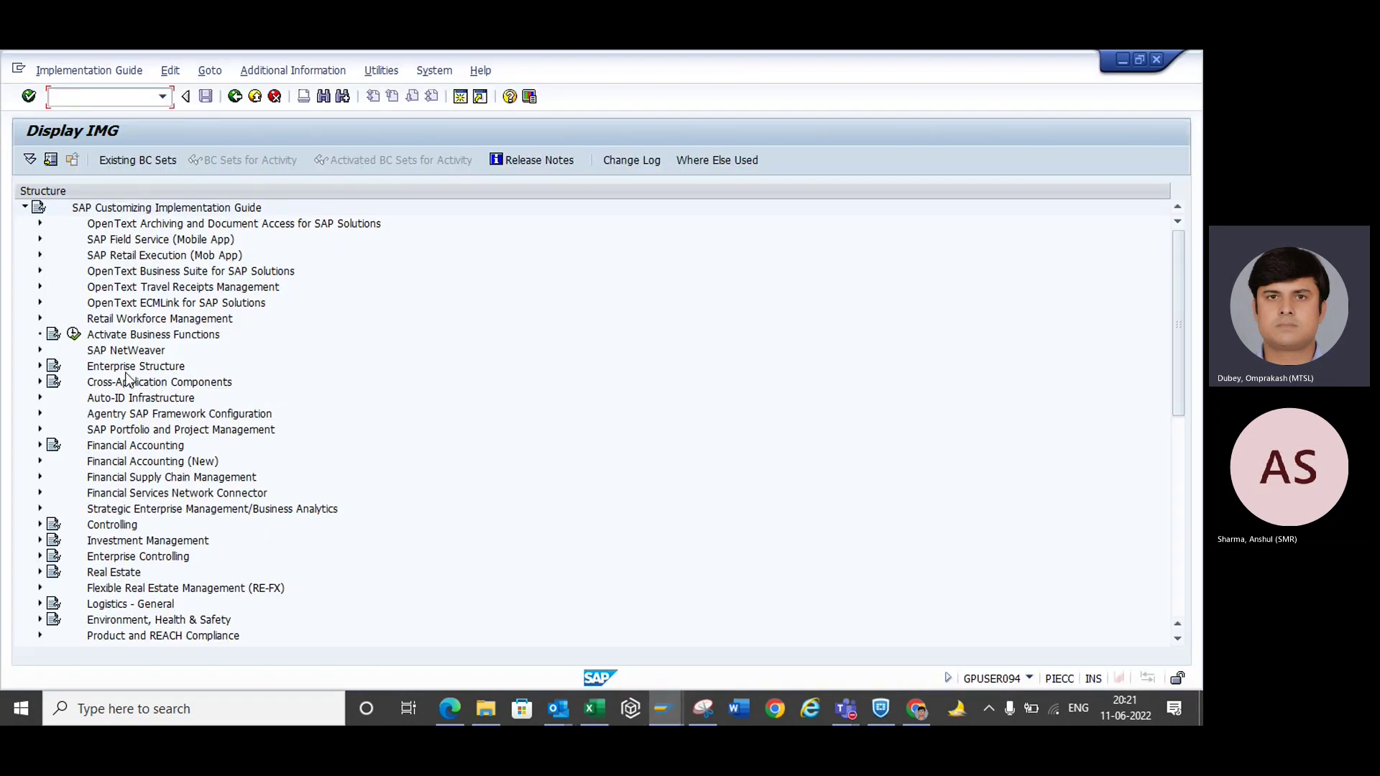
- Open the activity Assign warehouse number to plant/storage location under Enterprise Structure, Assignment, Logistics Execution
{"action": "left_click", "coordinate": [39, 365]}
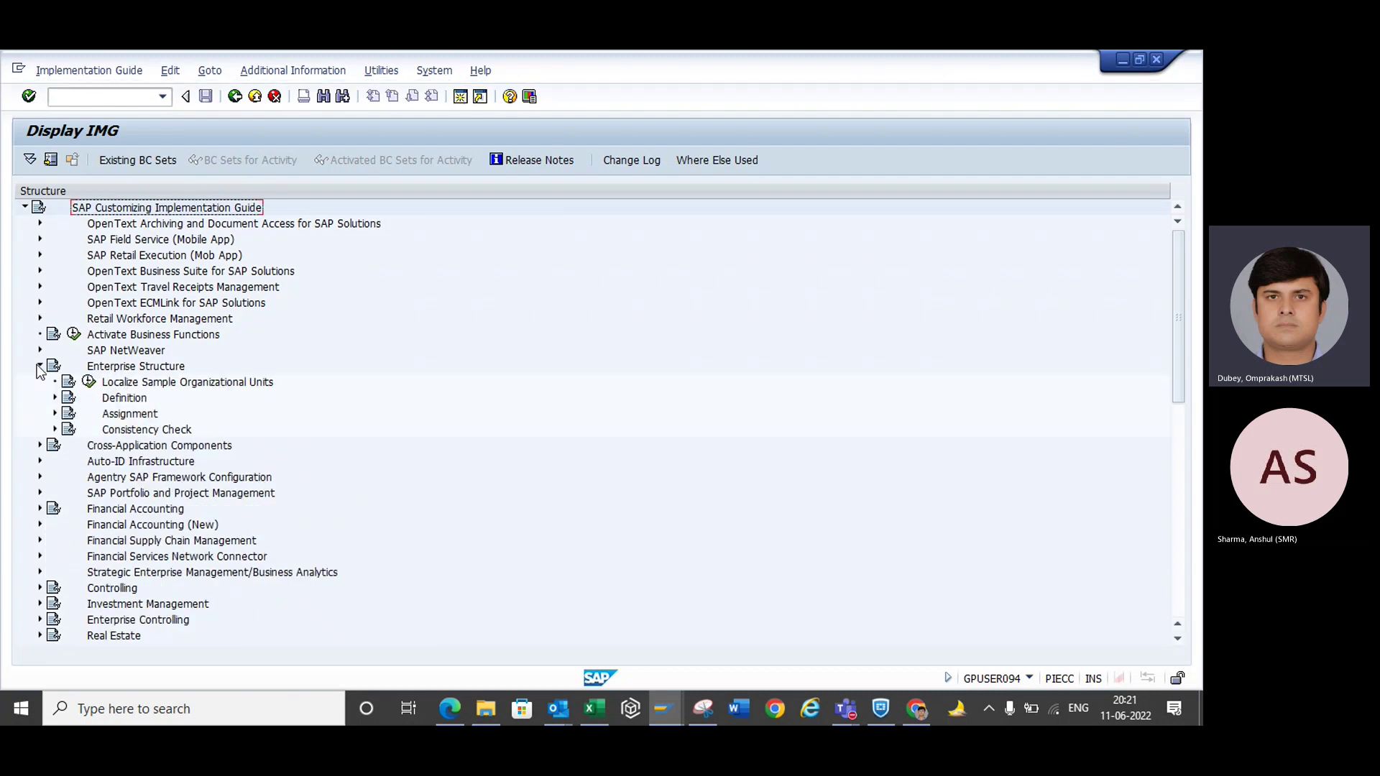
{"action": "left_click", "coordinate": [54, 414]}
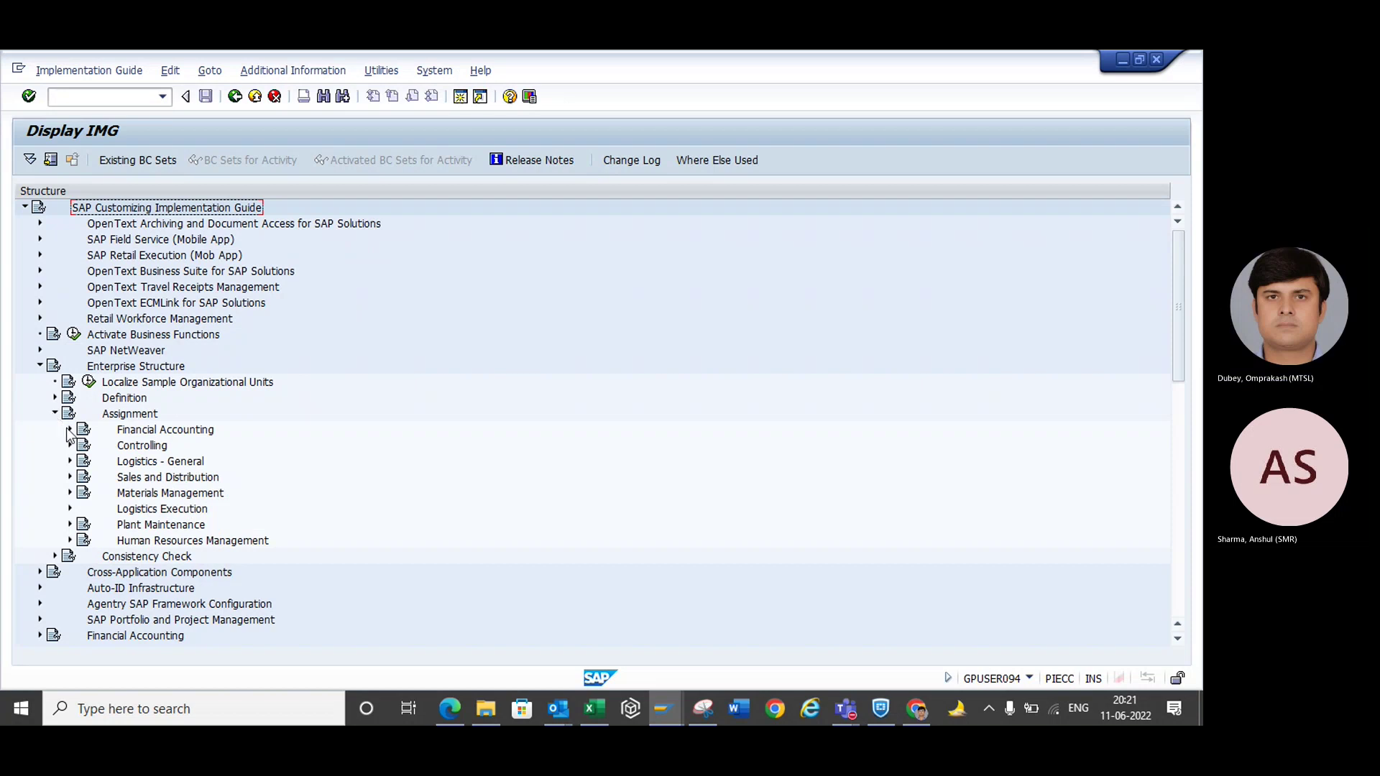
{"action": "left_click", "coordinate": [69, 508]}
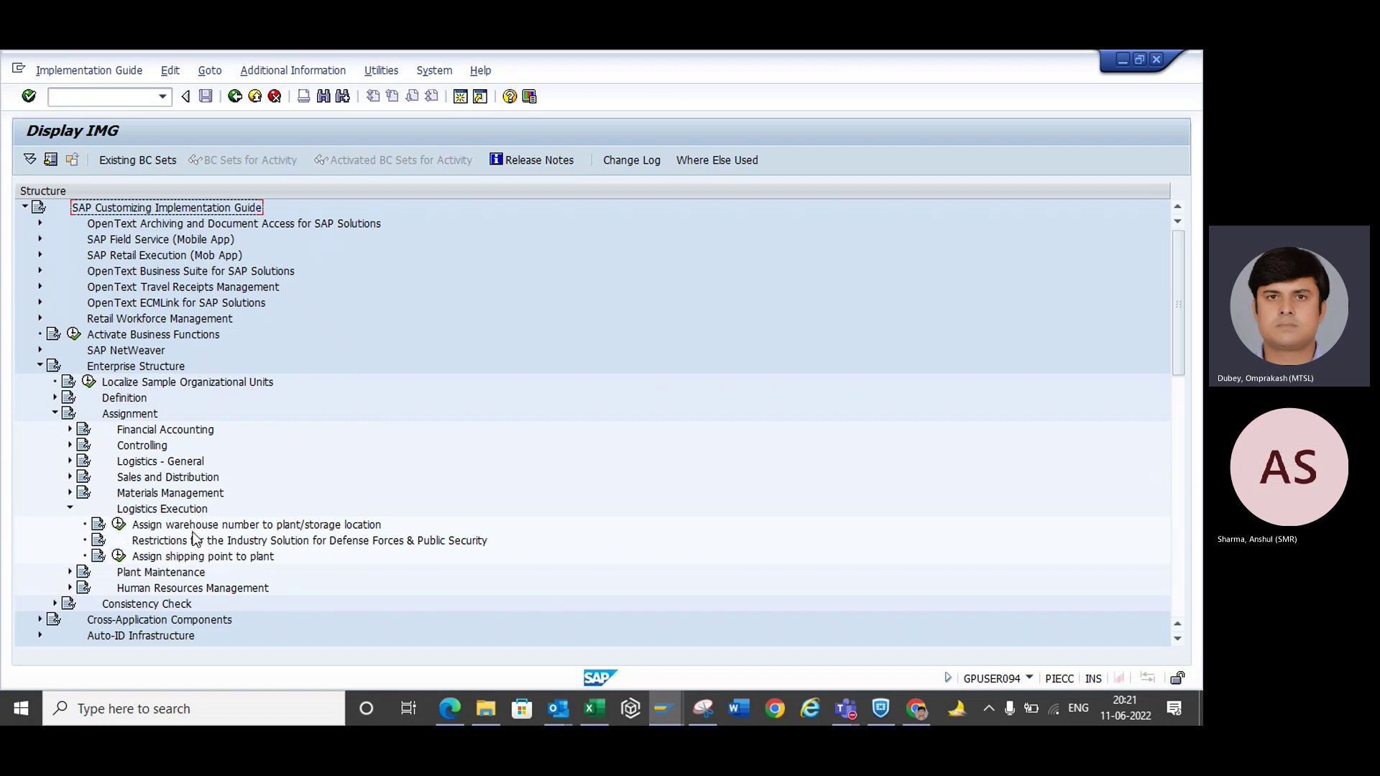
{"action": "left_click", "coordinate": [120, 525]}
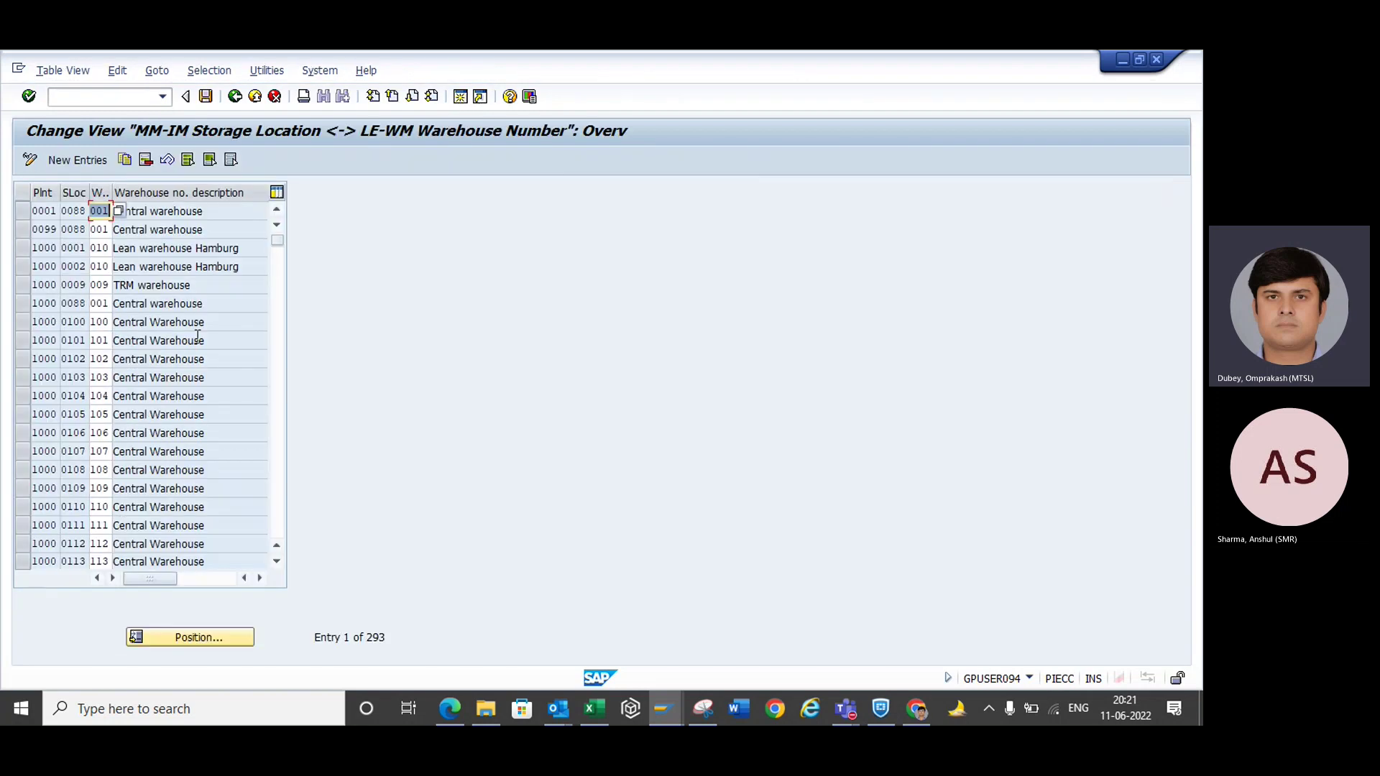
- Position the storage location to warehouse number assignment list at plant TWPS
{"action": "left_click", "coordinate": [198, 336]}
{"action": "left_click", "coordinate": [207, 639]}
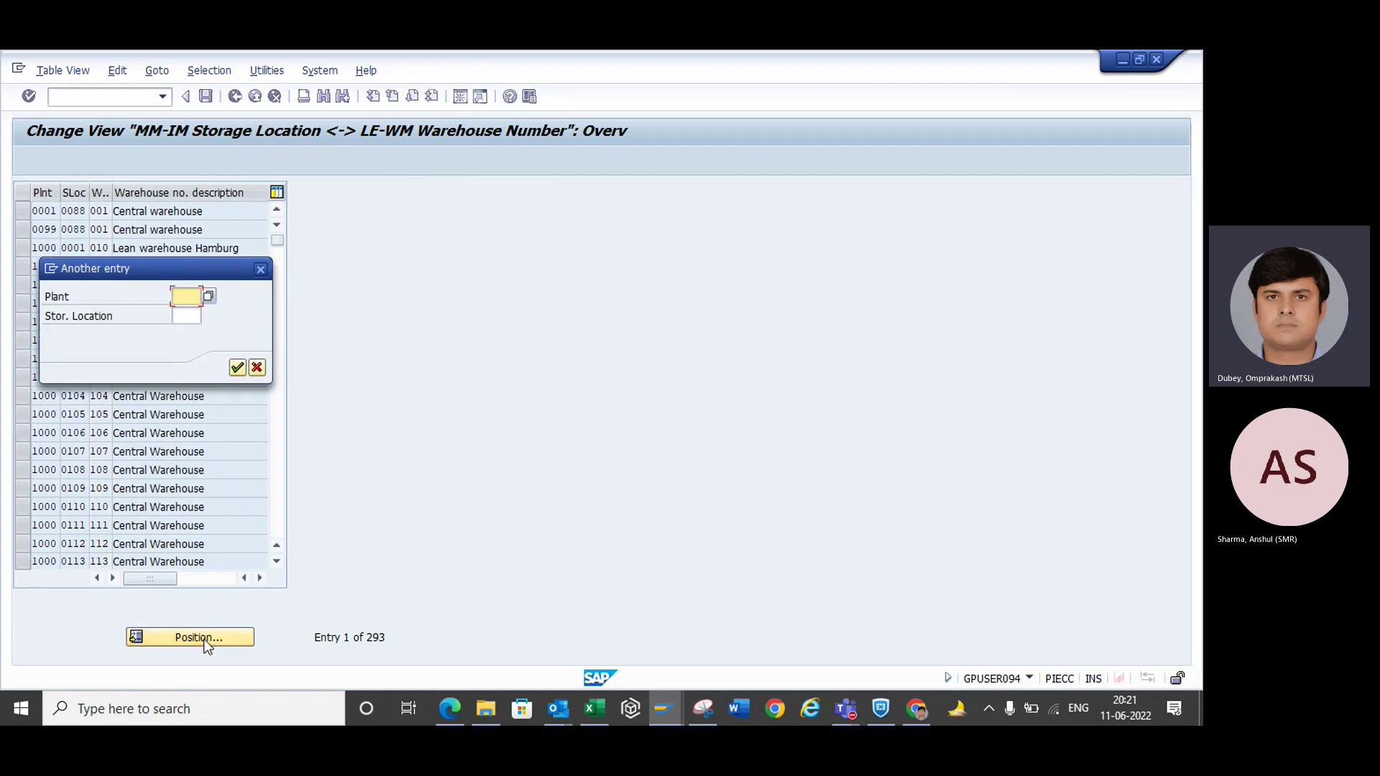
{"action": "type", "text": "TWPS"}
{"action": "key", "text": "Return"}
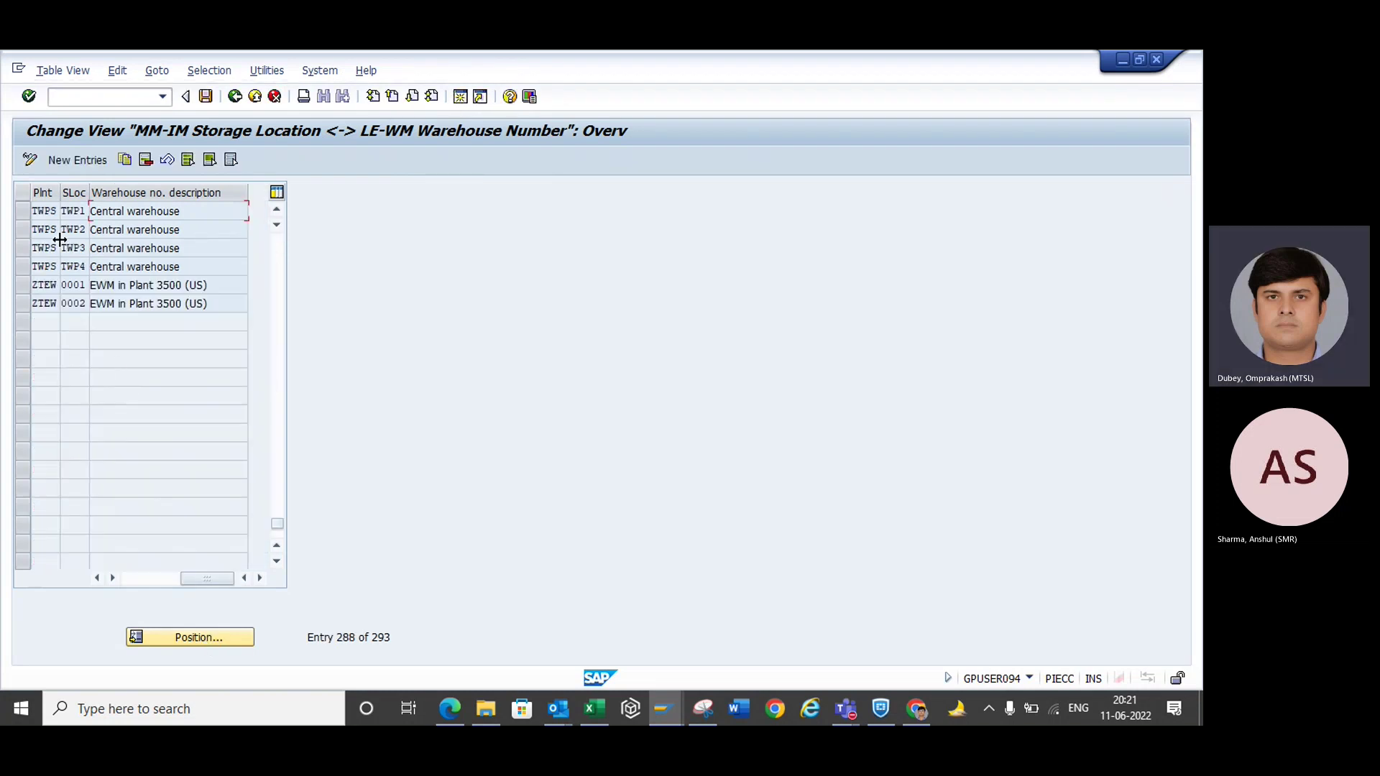
- Examine the plant, storage location and warehouse description of the TWPS assignments, and the entries listed just above them
{"action": "double_click", "coordinate": [92, 227]}
{"action": "left_click", "coordinate": [92, 228]}
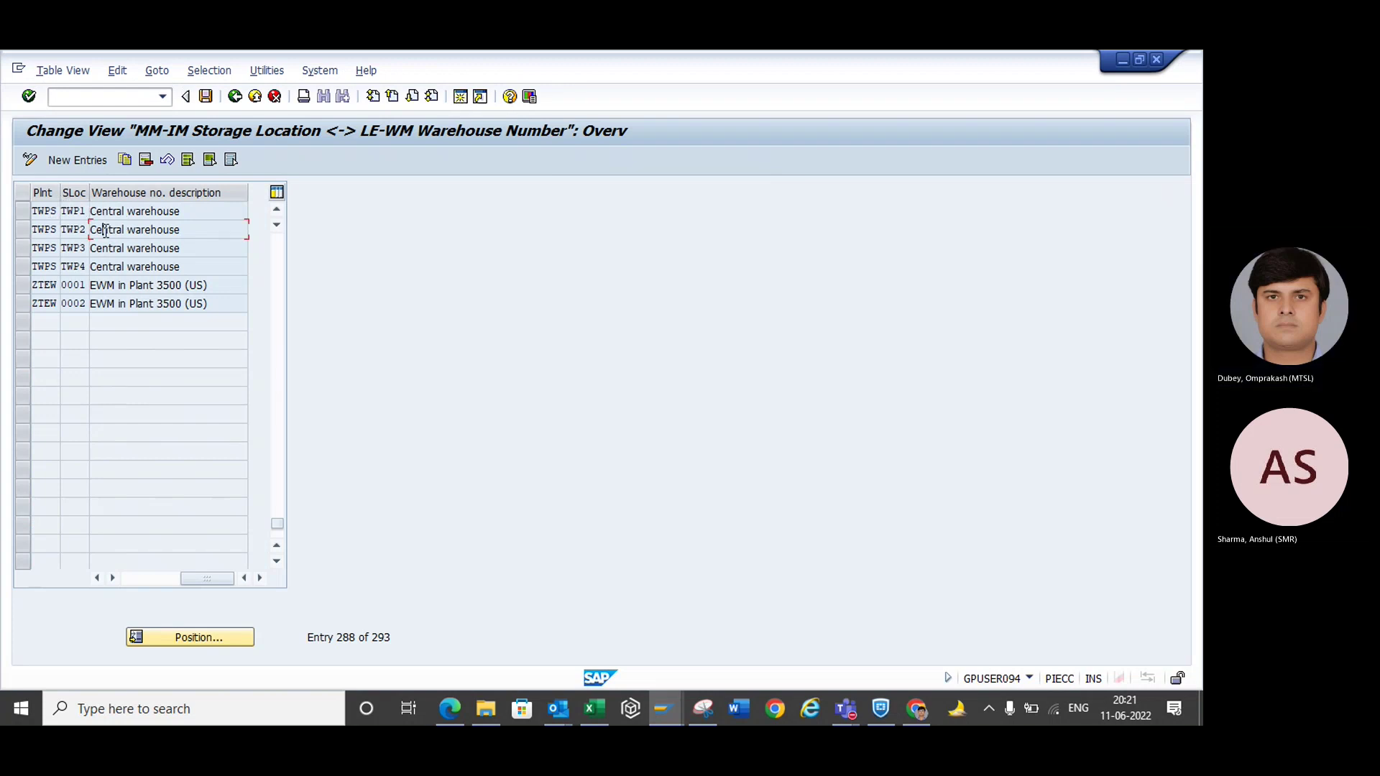
{"action": "left_click", "coordinate": [45, 211]}
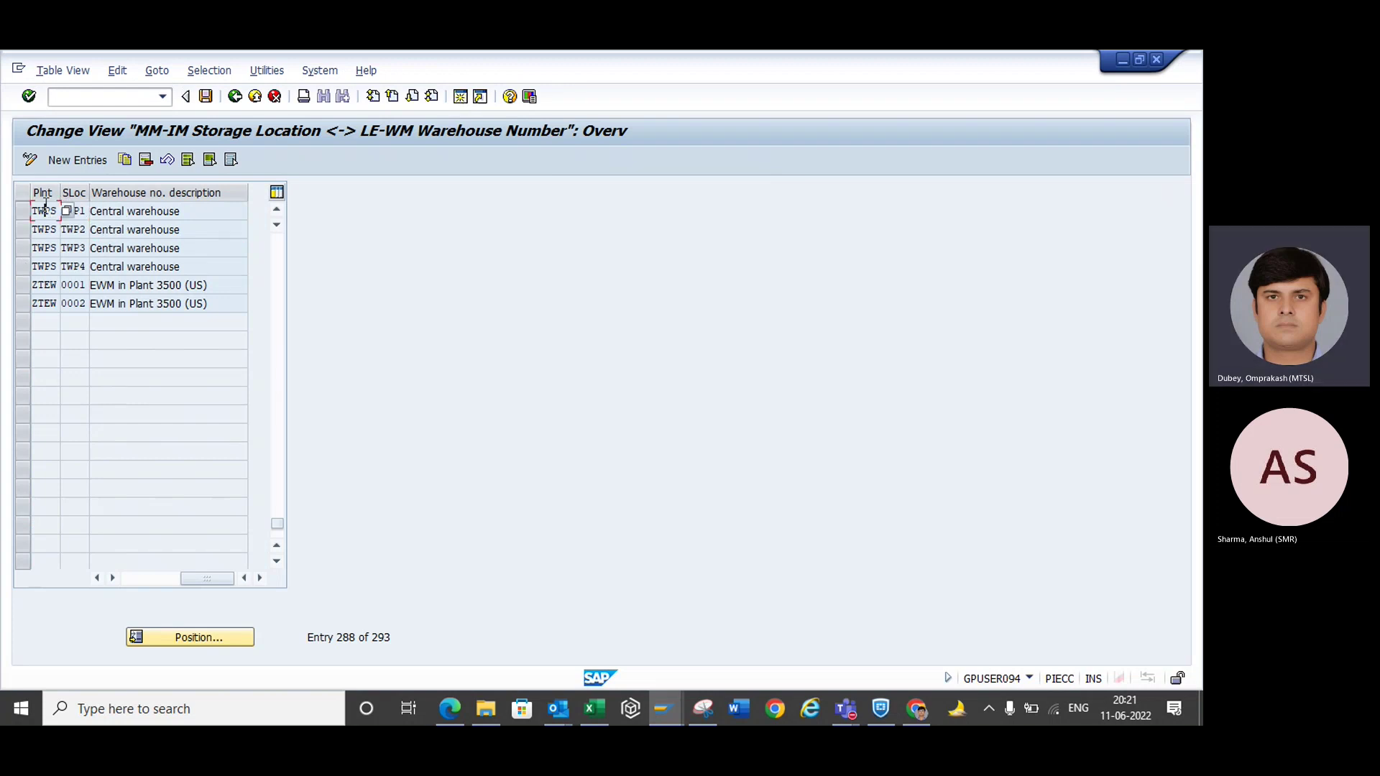
{"action": "left_click", "coordinate": [83, 211]}
{"action": "left_click", "coordinate": [277, 209]}
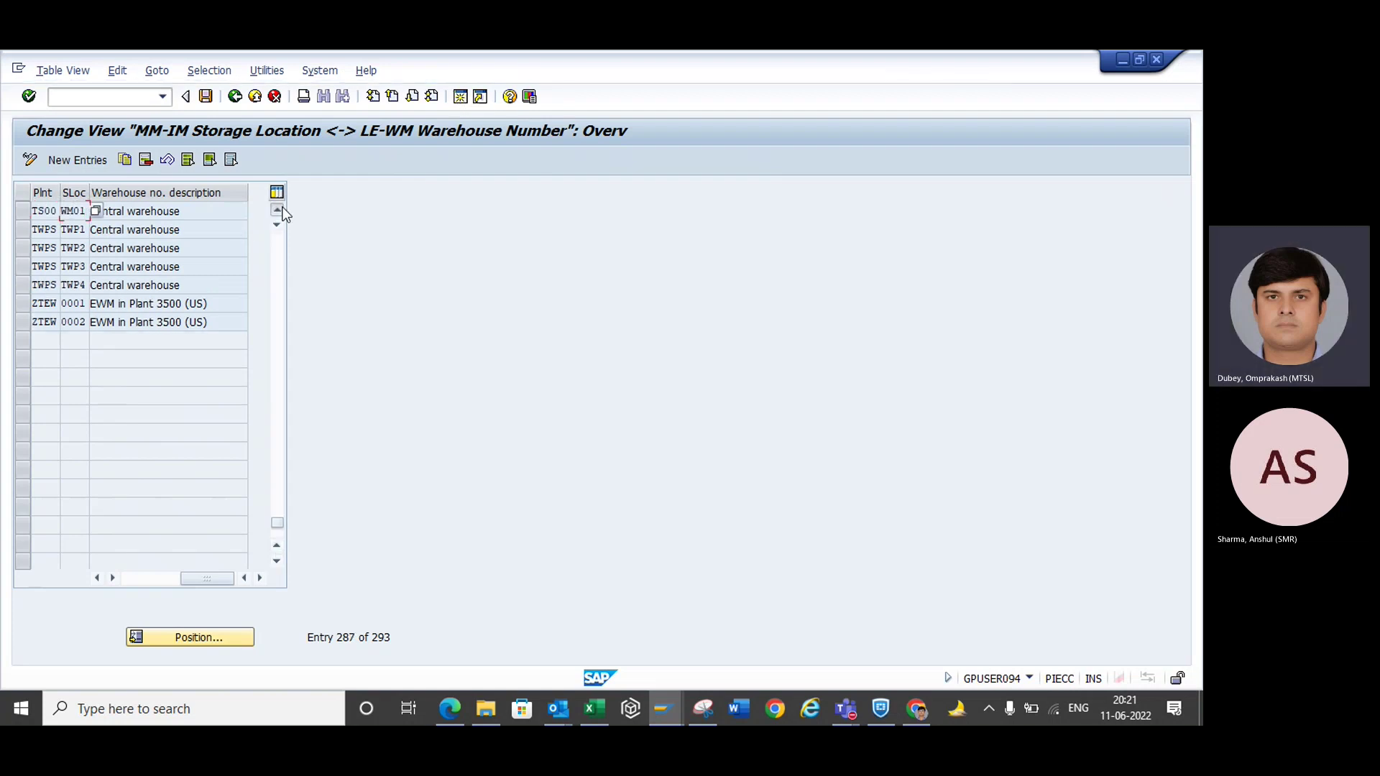
{"action": "left_click", "coordinate": [277, 209]}
{"action": "left_click", "coordinate": [277, 209]}
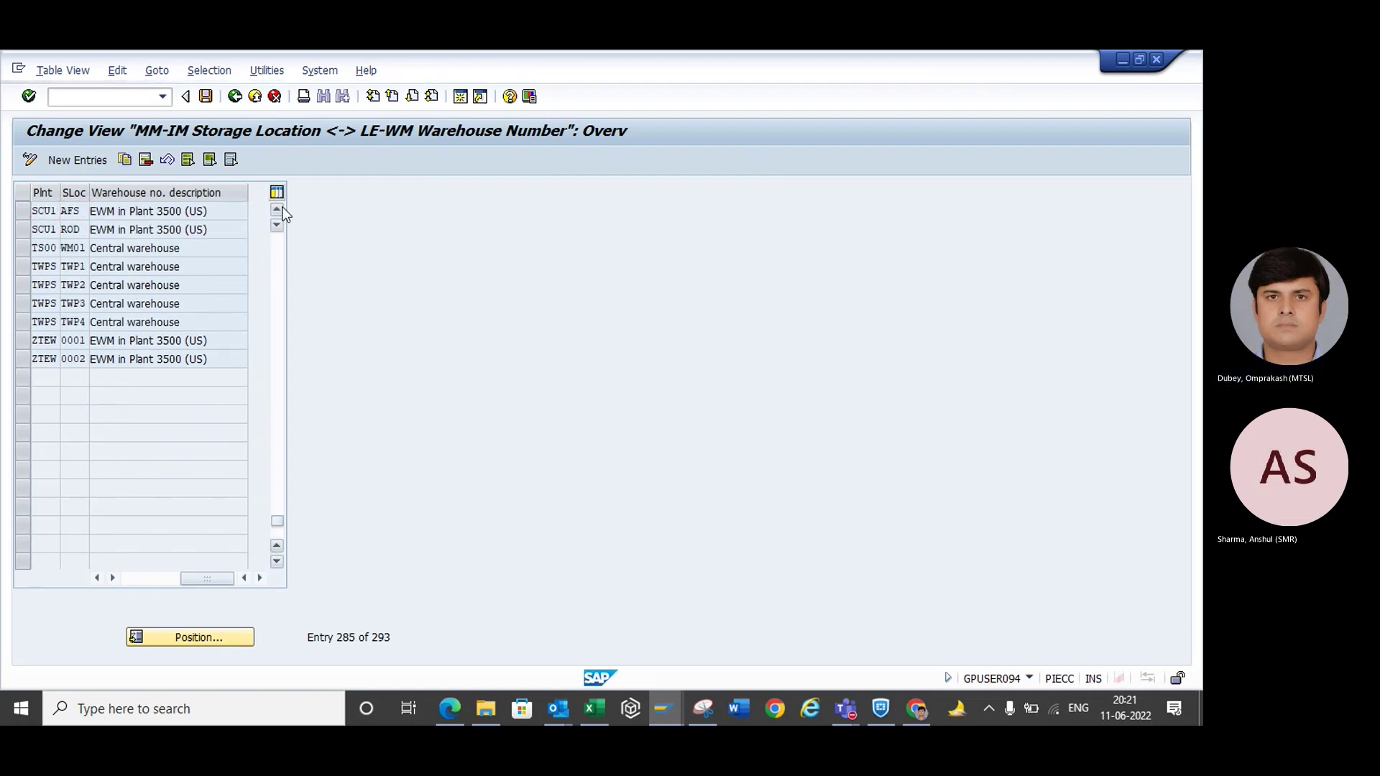
{"action": "left_click", "coordinate": [277, 209]}
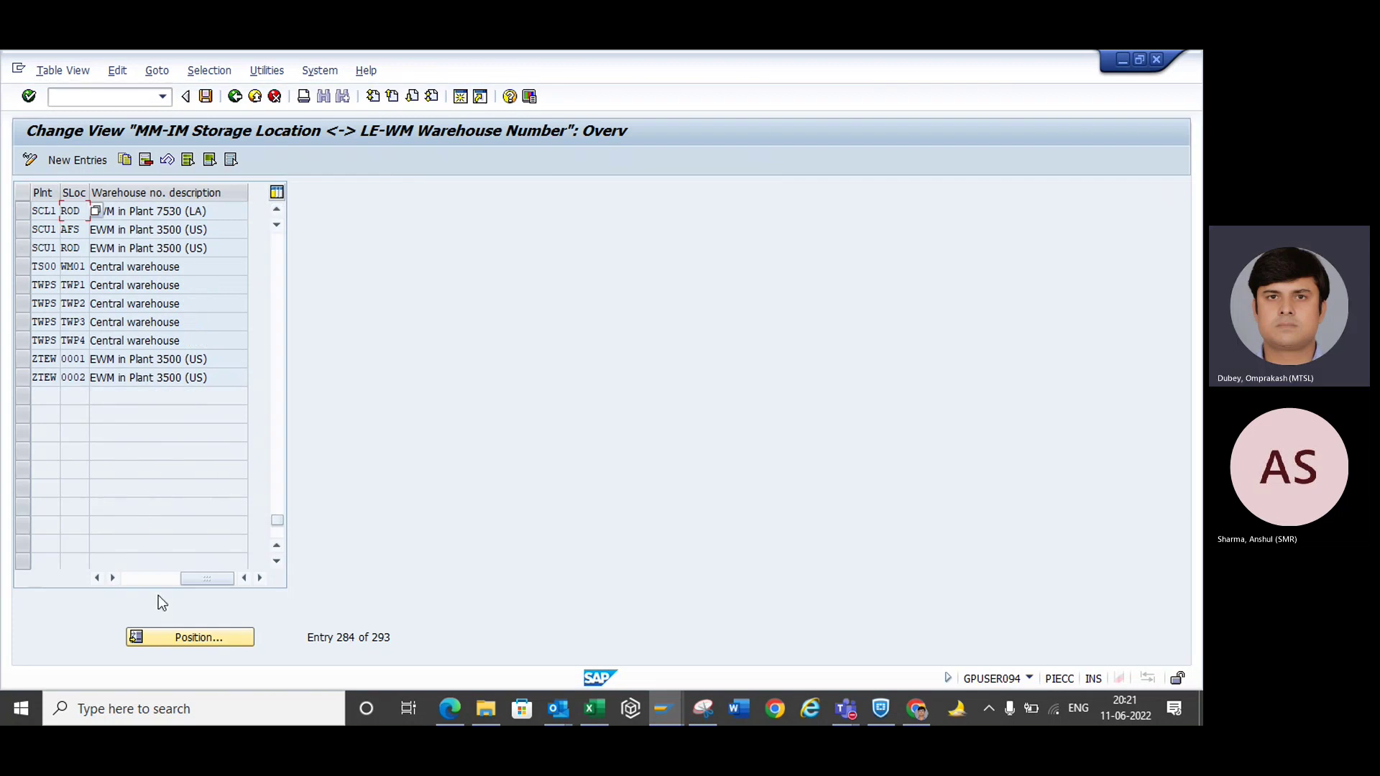
{"action": "left_click", "coordinate": [159, 636]}
{"action": "type", "text": "TW"}
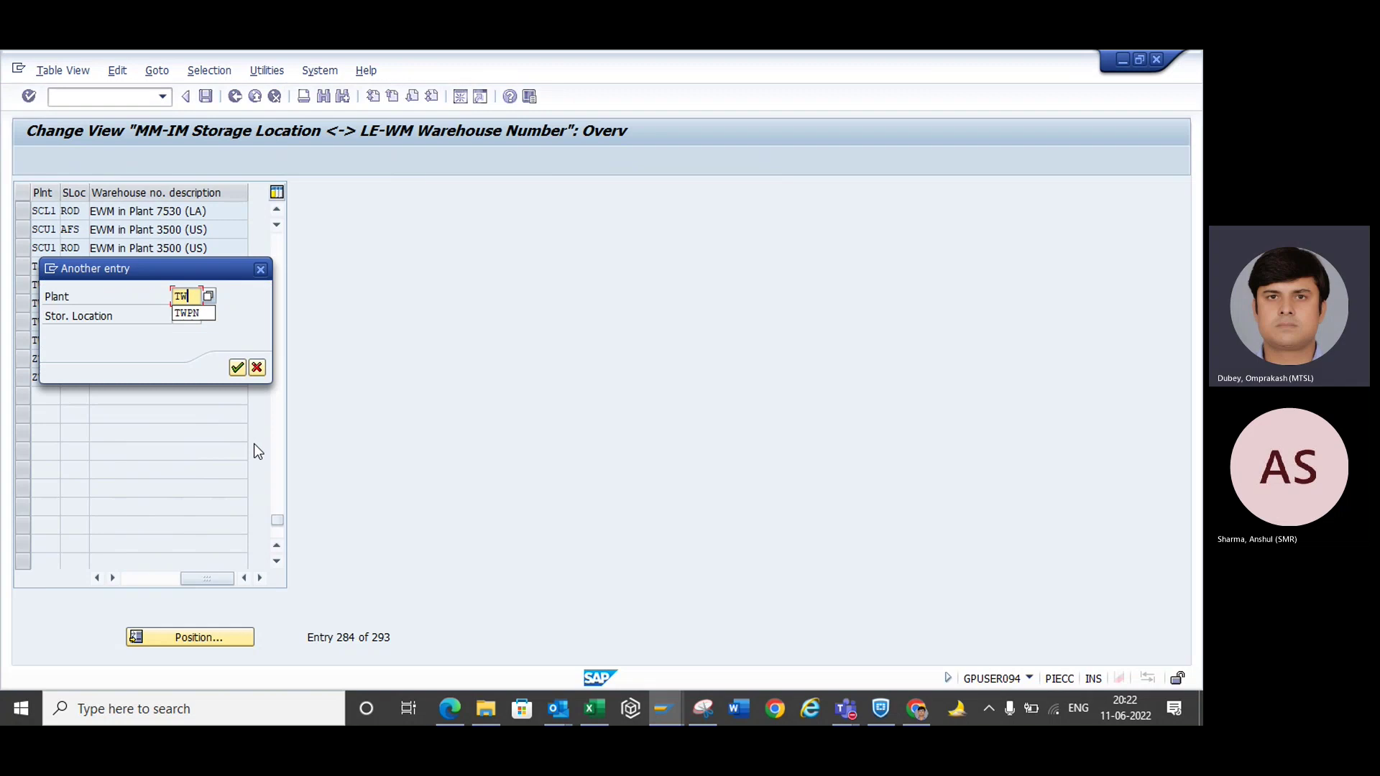
{"action": "key", "text": "BackSpace"}
{"action": "key", "text": "BackSpace"}
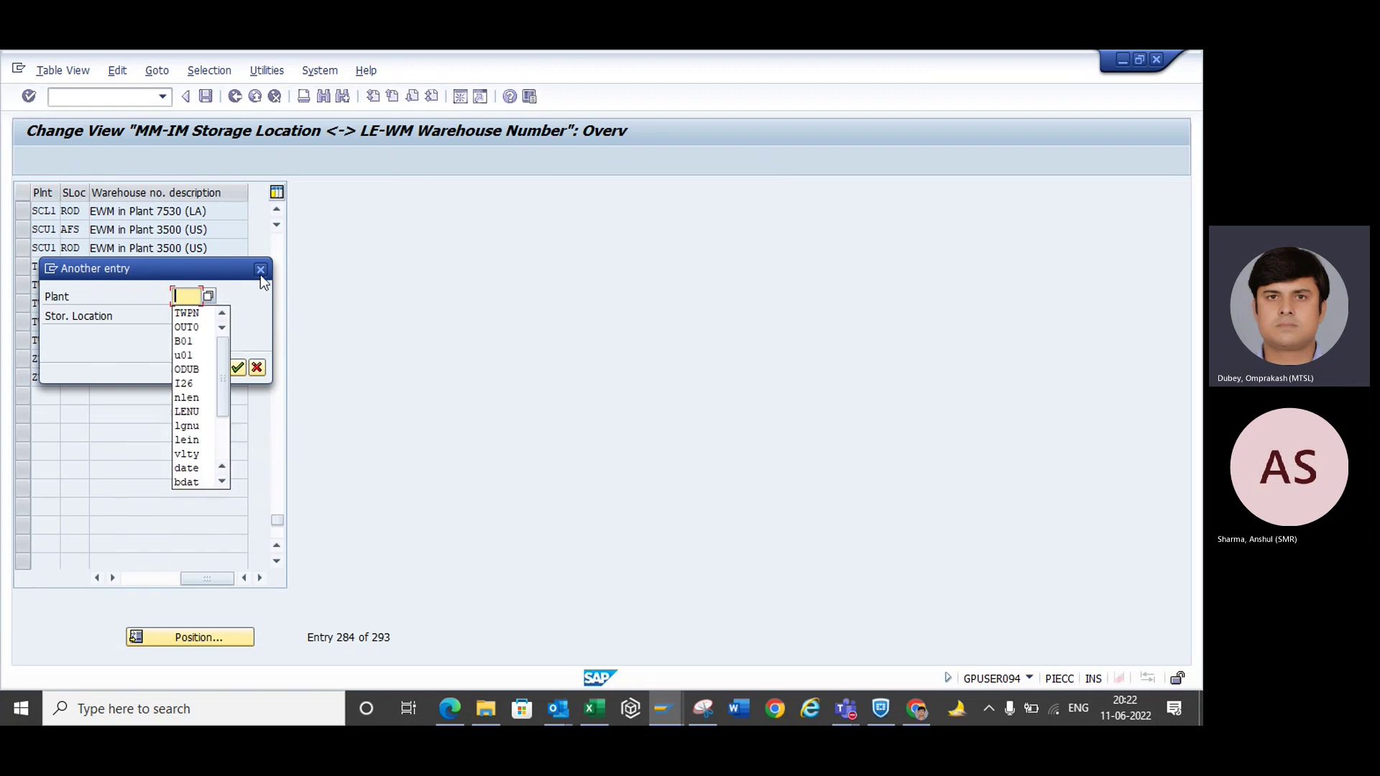
{"action": "left_click", "coordinate": [260, 271]}
{"action": "left_click", "coordinate": [260, 271]}
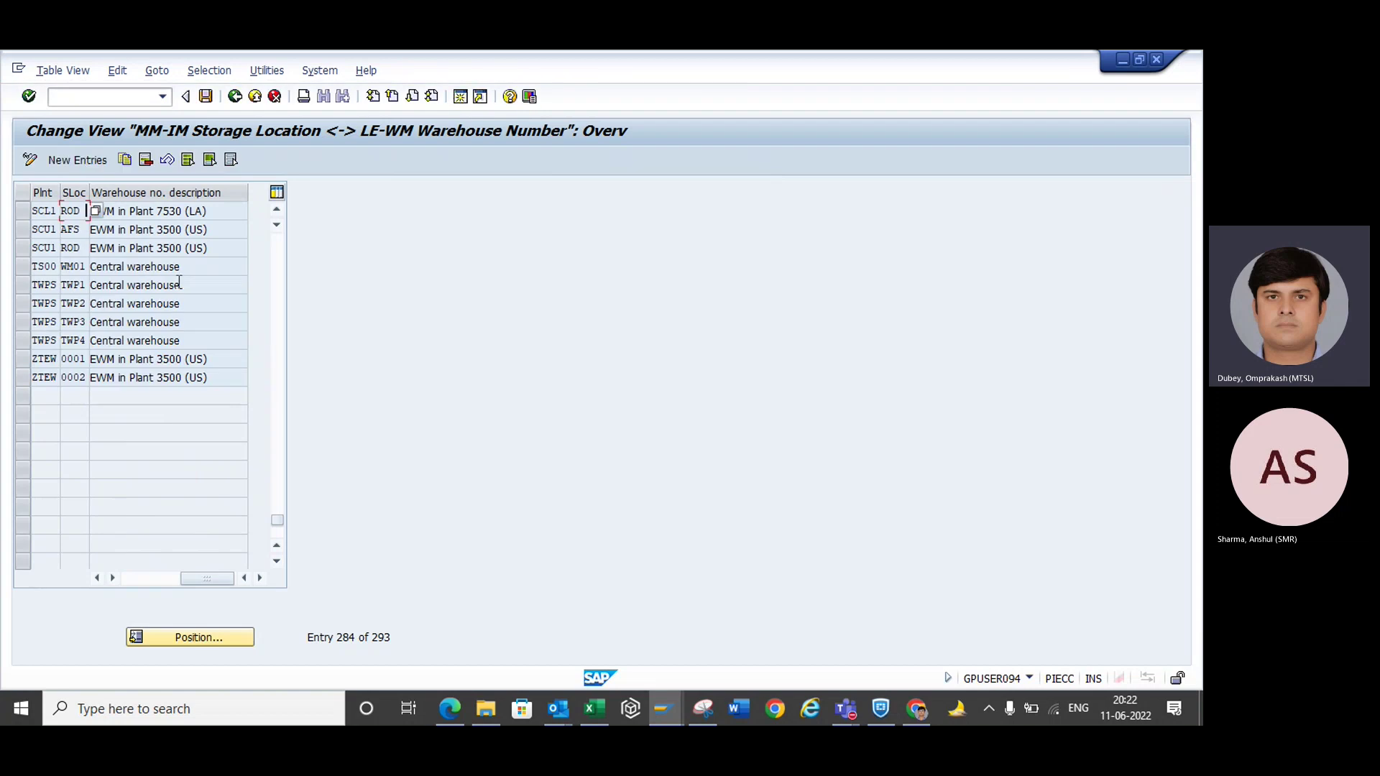
- Examine how plant TWPS with storage location TWP1 is assigned to its warehouse, compared with the TWP3 and TWP4 rows
{"action": "left_click", "coordinate": [201, 327]}
{"action": "left_click", "coordinate": [201, 343]}
{"action": "left_click", "coordinate": [44, 288]}
{"action": "left_click", "coordinate": [85, 286]}
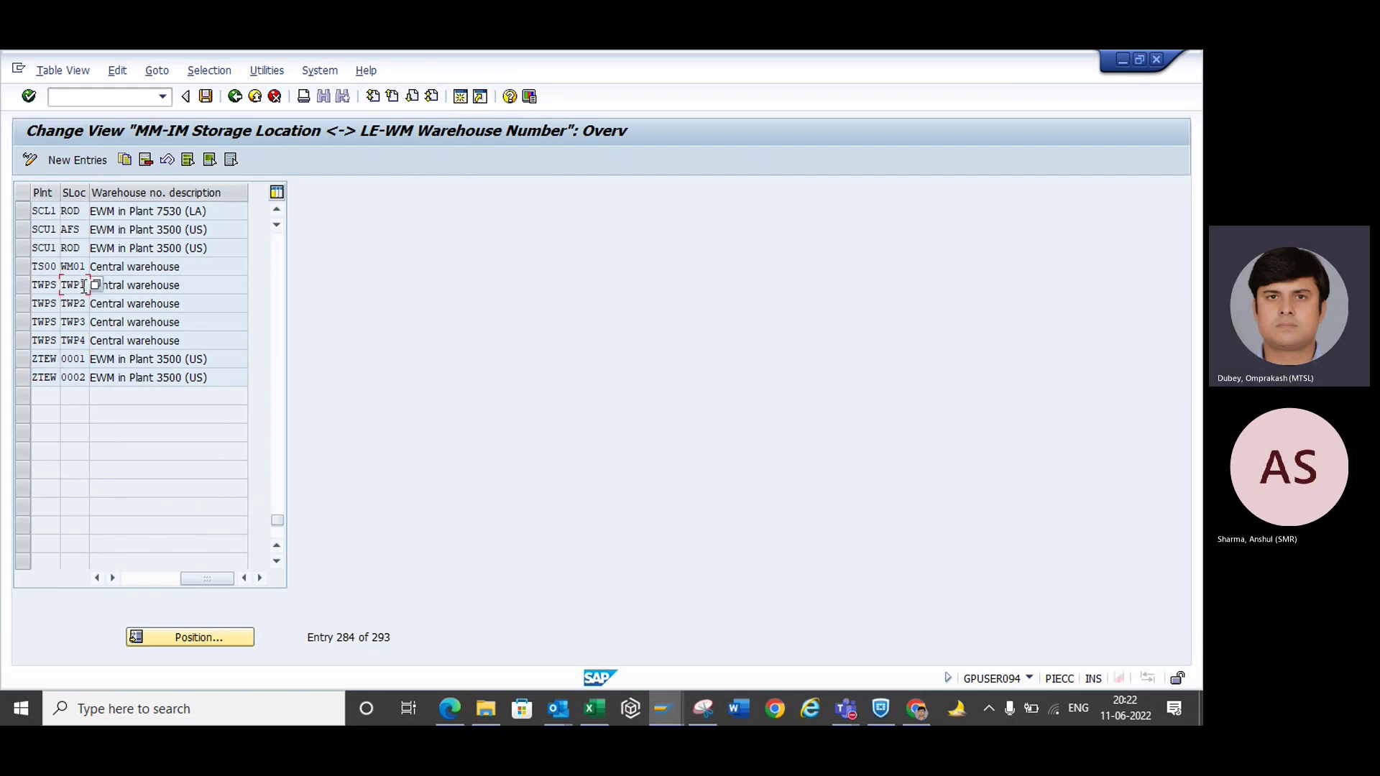
{"action": "left_click", "coordinate": [123, 287]}
{"action": "left_click", "coordinate": [23, 285]}
{"action": "left_click", "coordinate": [85, 286]}
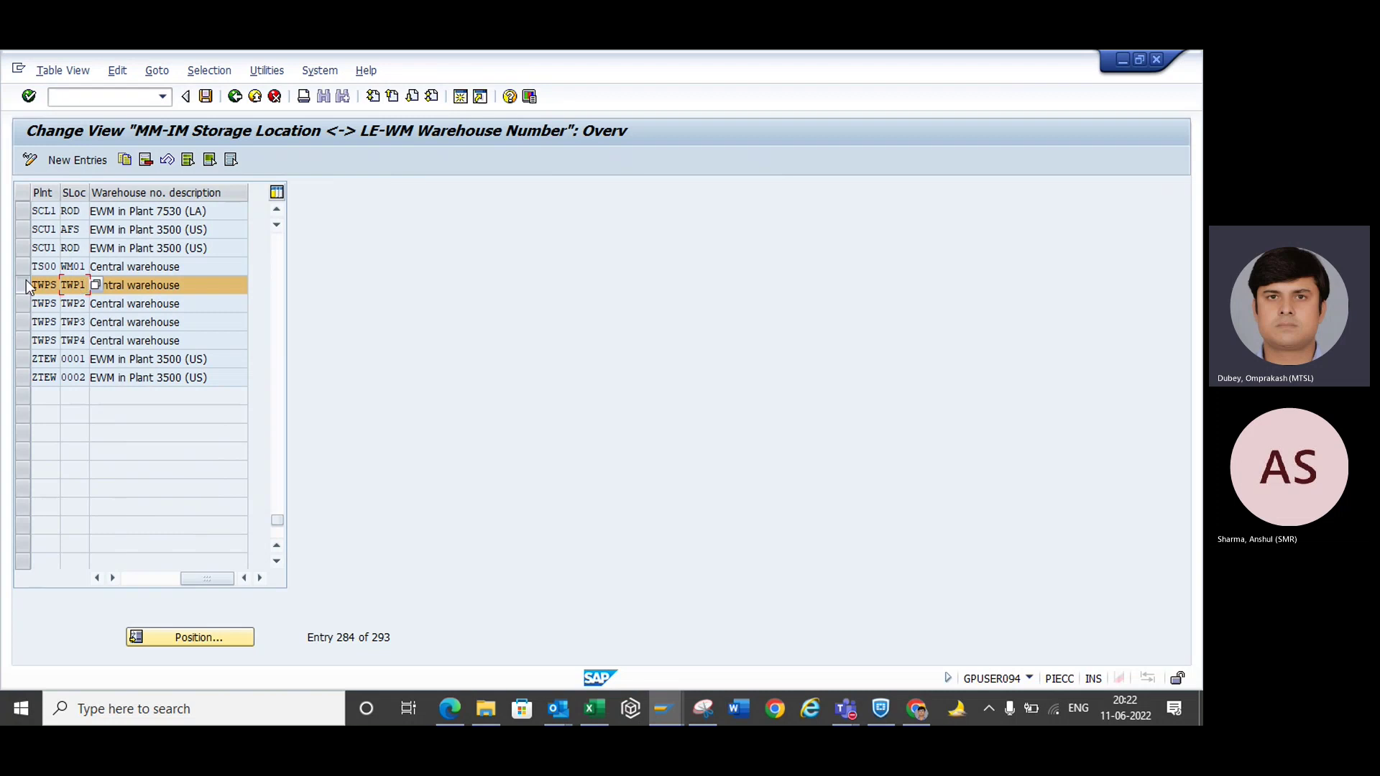
{"action": "left_click", "coordinate": [146, 286]}
{"action": "left_click", "coordinate": [44, 285]}
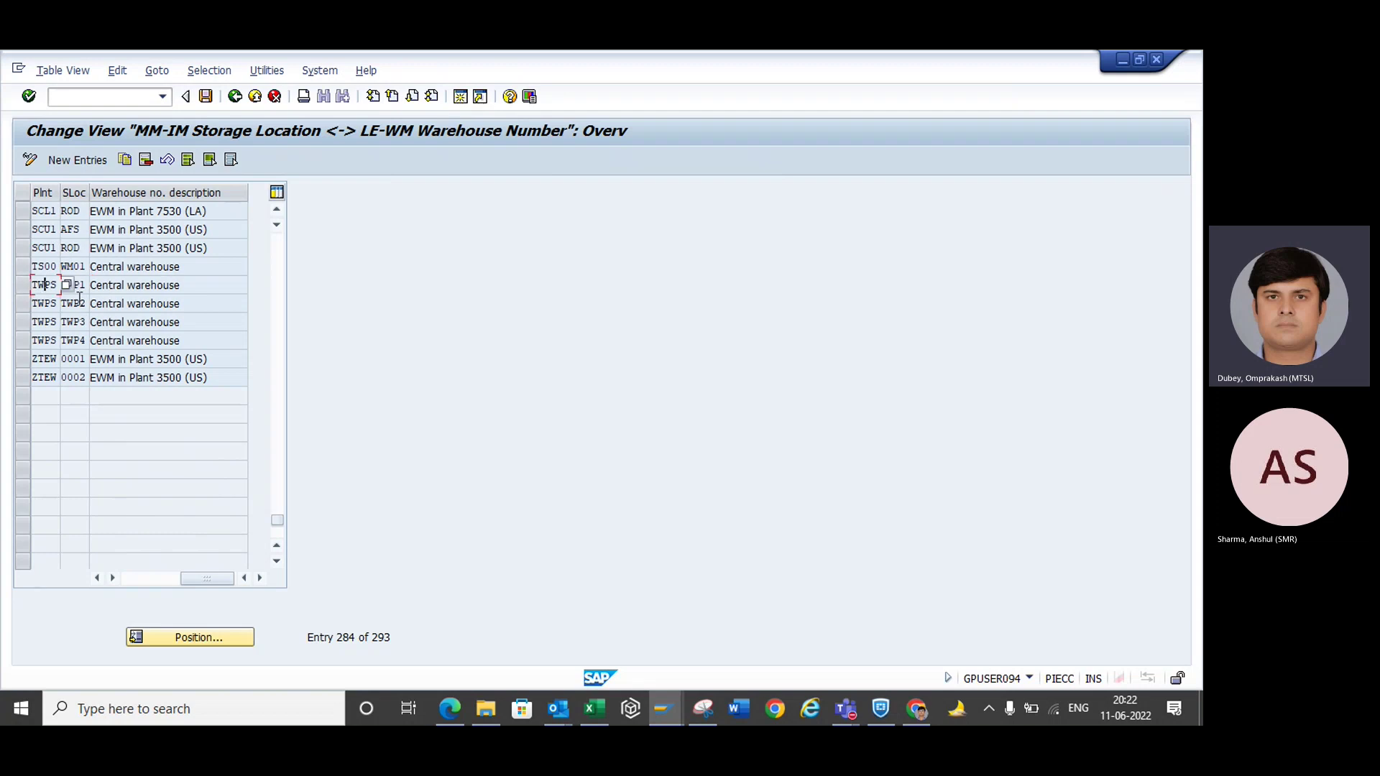
- Examine the TWP3, TWP4 and TWP1 storage location rows of plant TWPS and their warehouse description, and return to the customizing guide
{"action": "left_click", "coordinate": [79, 323]}
{"action": "left_click", "coordinate": [86, 338]}
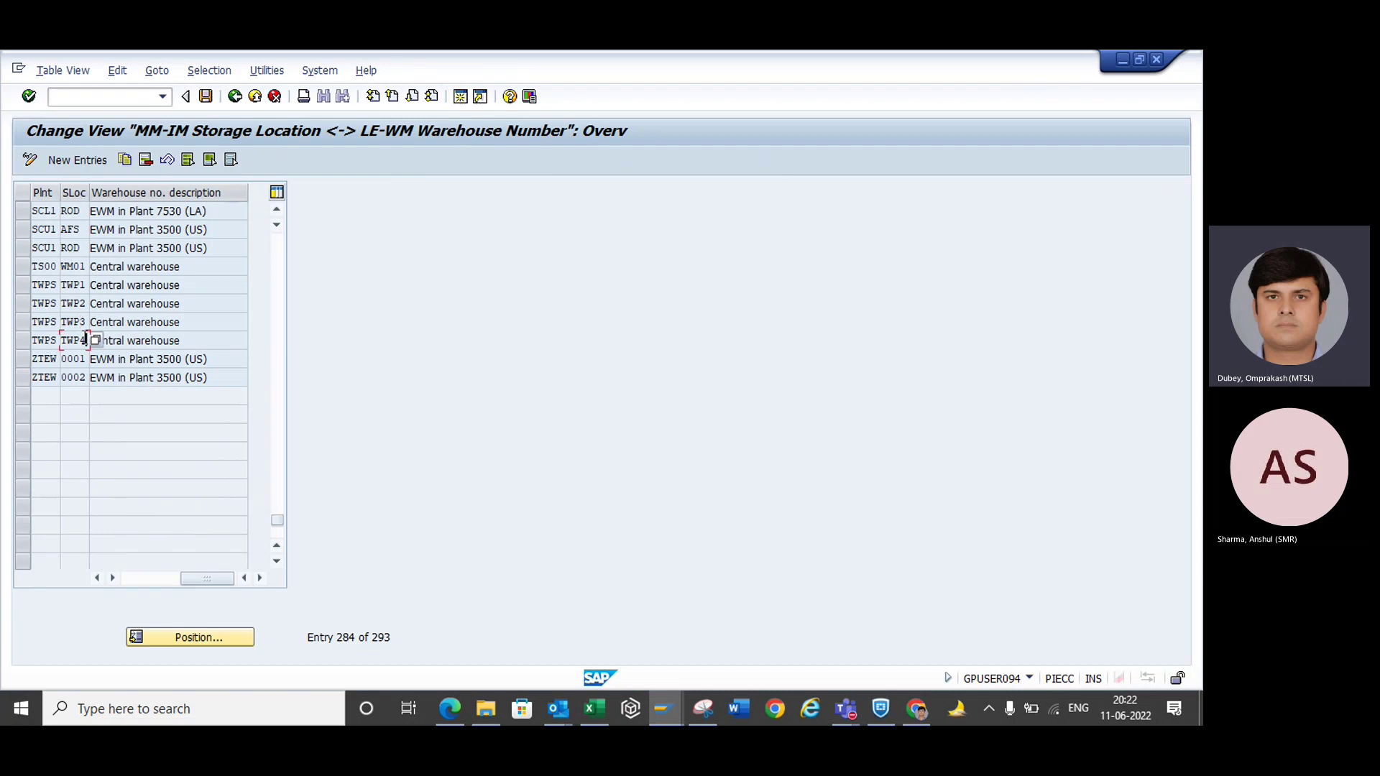
{"action": "left_click", "coordinate": [130, 338]}
{"action": "left_click", "coordinate": [127, 285]}
{"action": "left_click", "coordinate": [235, 96]}
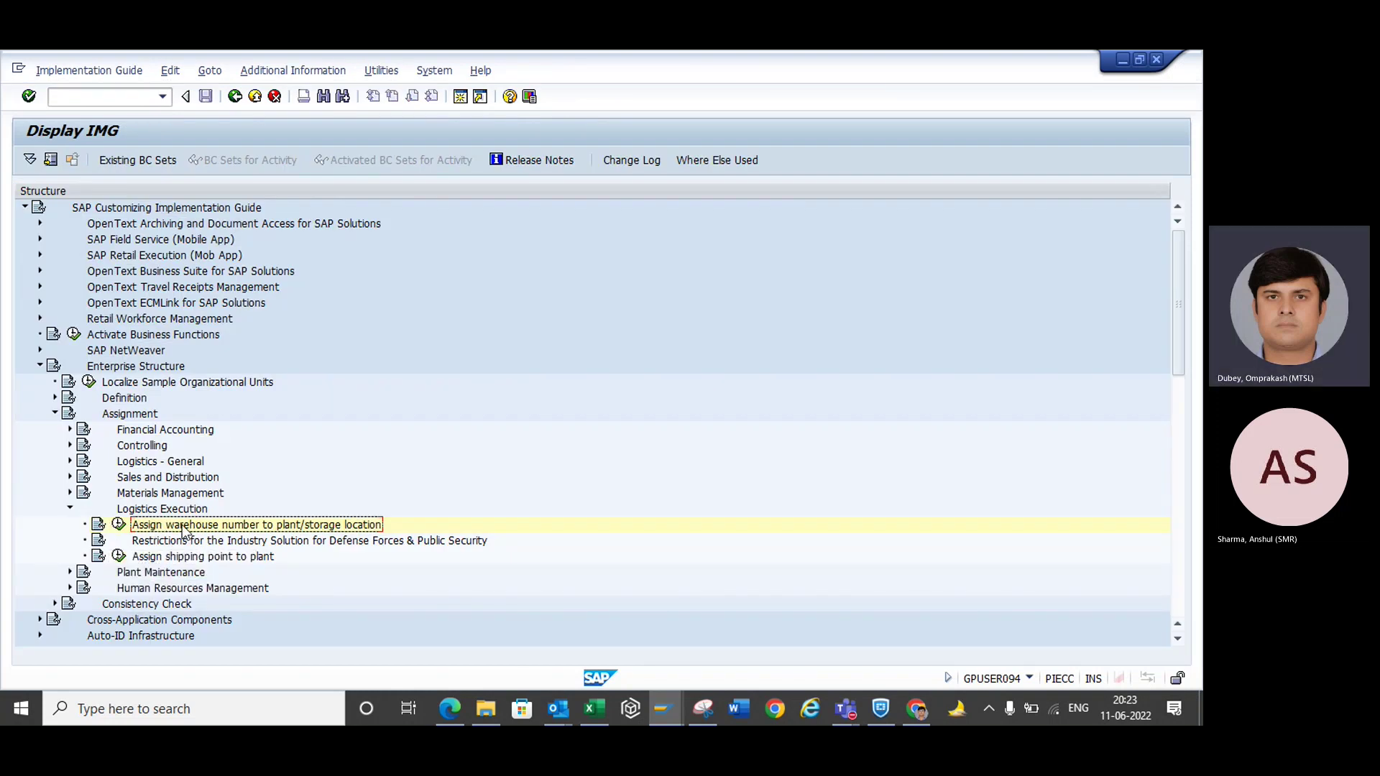
- Open the activity Define, copy, delete, check warehouse number under Enterprise Structure, Definition, Logistics Execution
{"action": "left_click", "coordinate": [55, 398]}
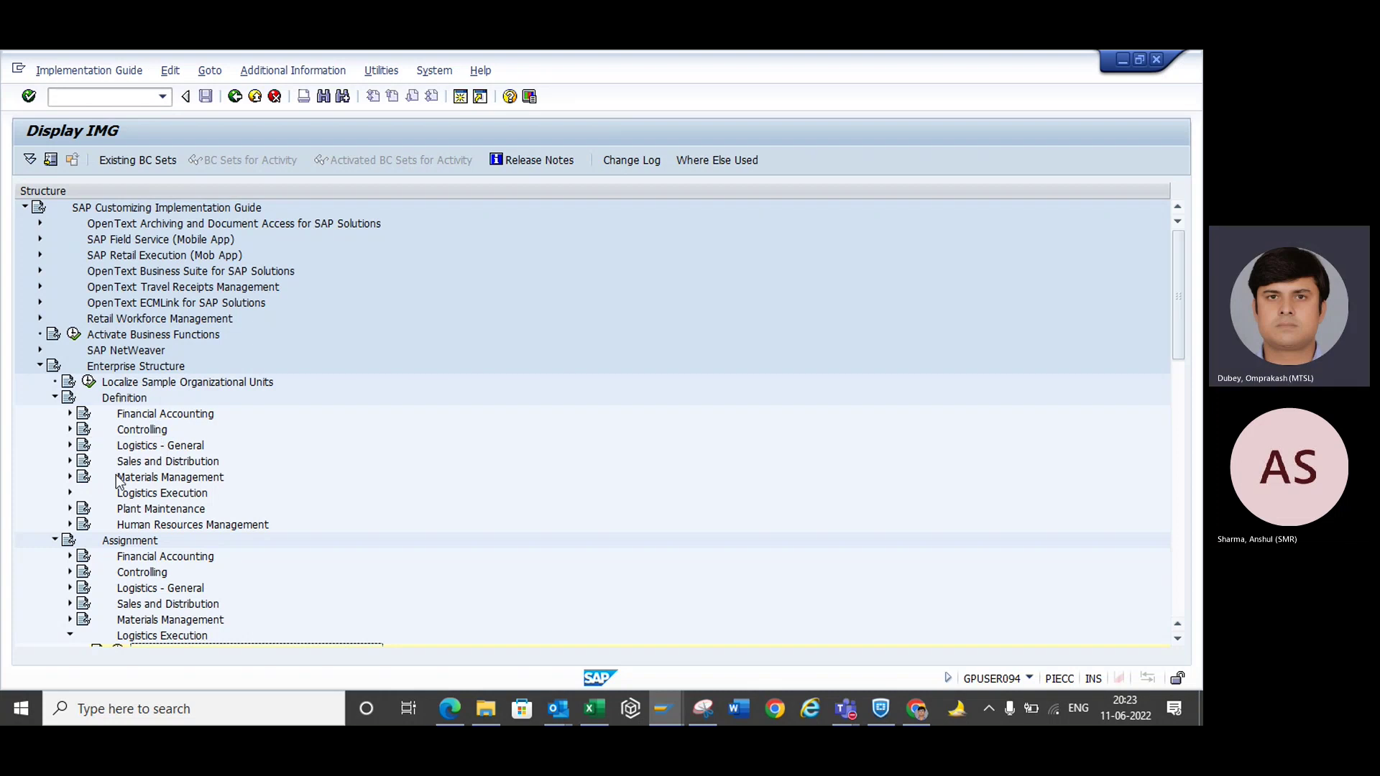
{"action": "left_click", "coordinate": [70, 493]}
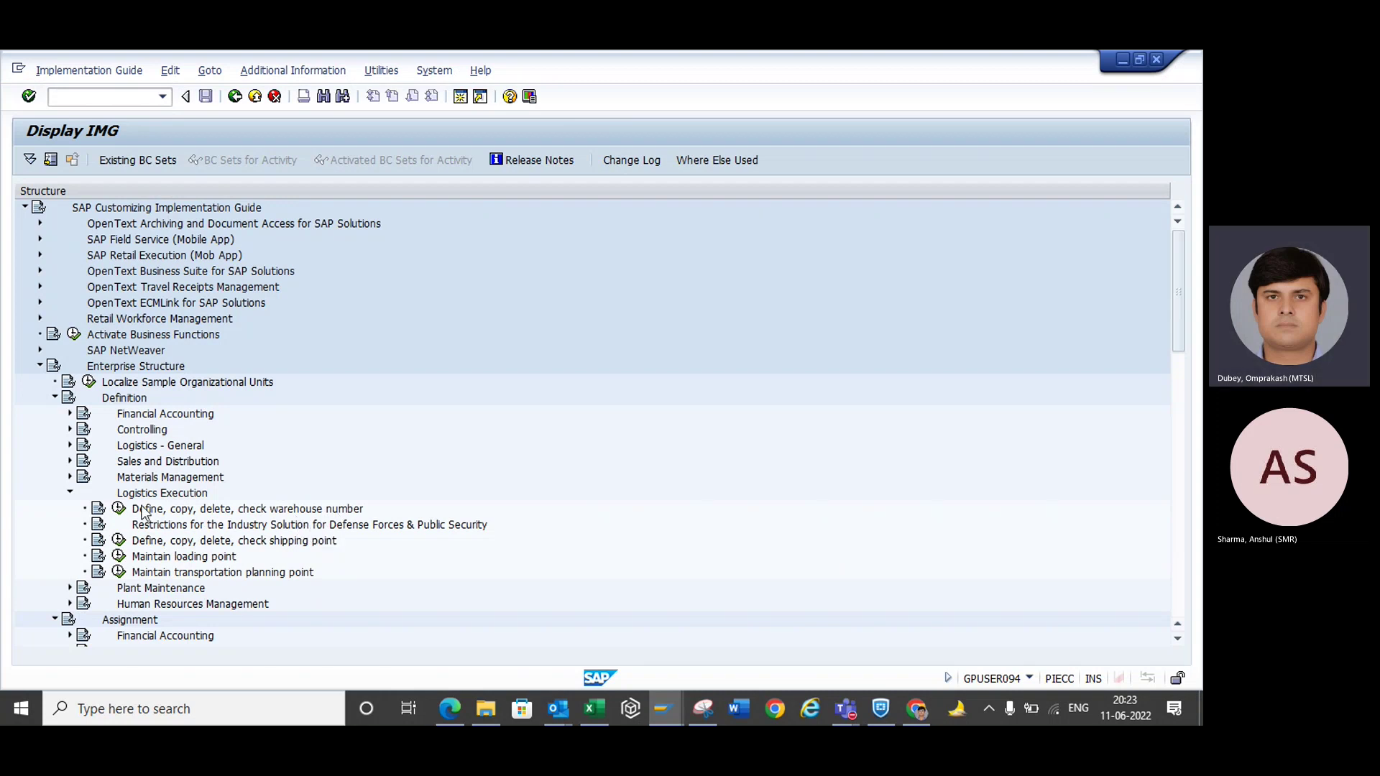
{"action": "left_click", "coordinate": [119, 508]}
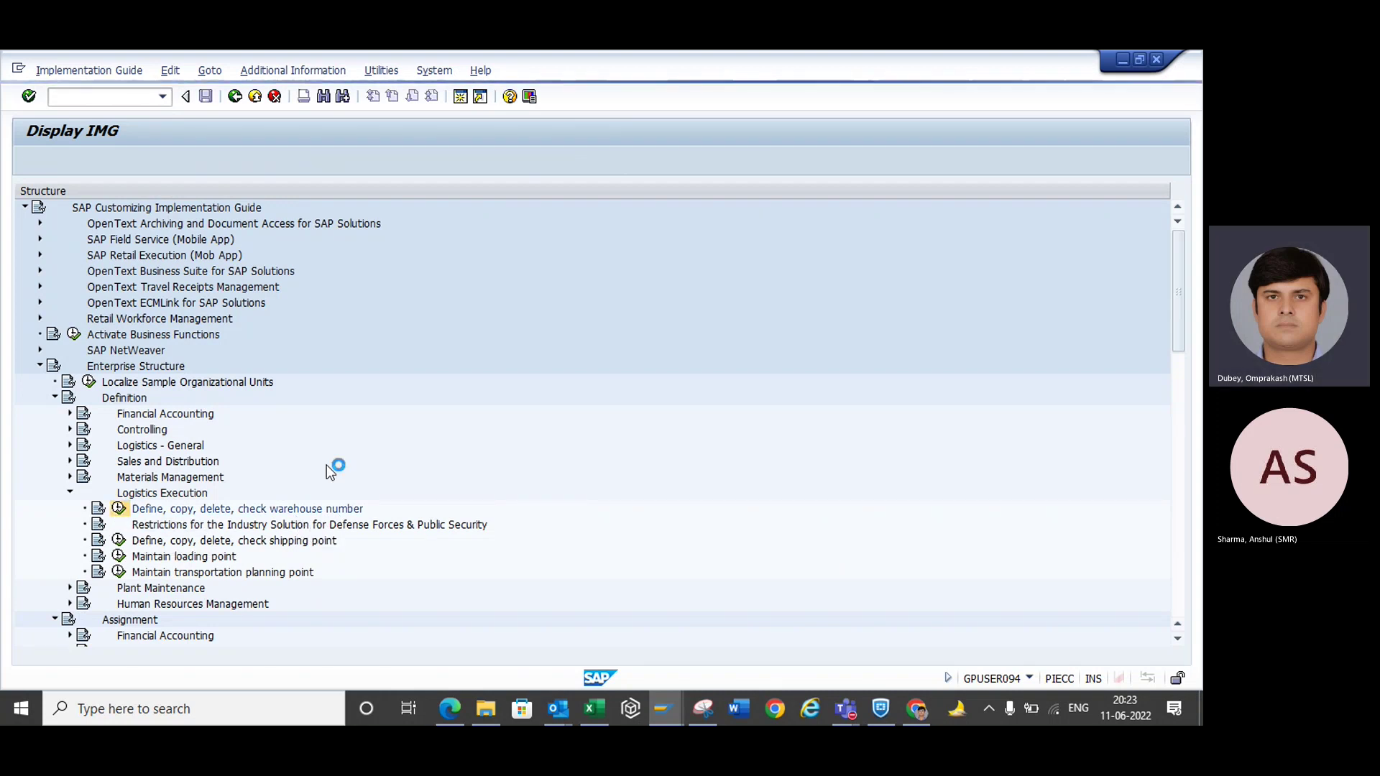
{"action": "left_click", "coordinate": [128, 278]}
{"action": "double_click", "coordinate": [128, 279]}
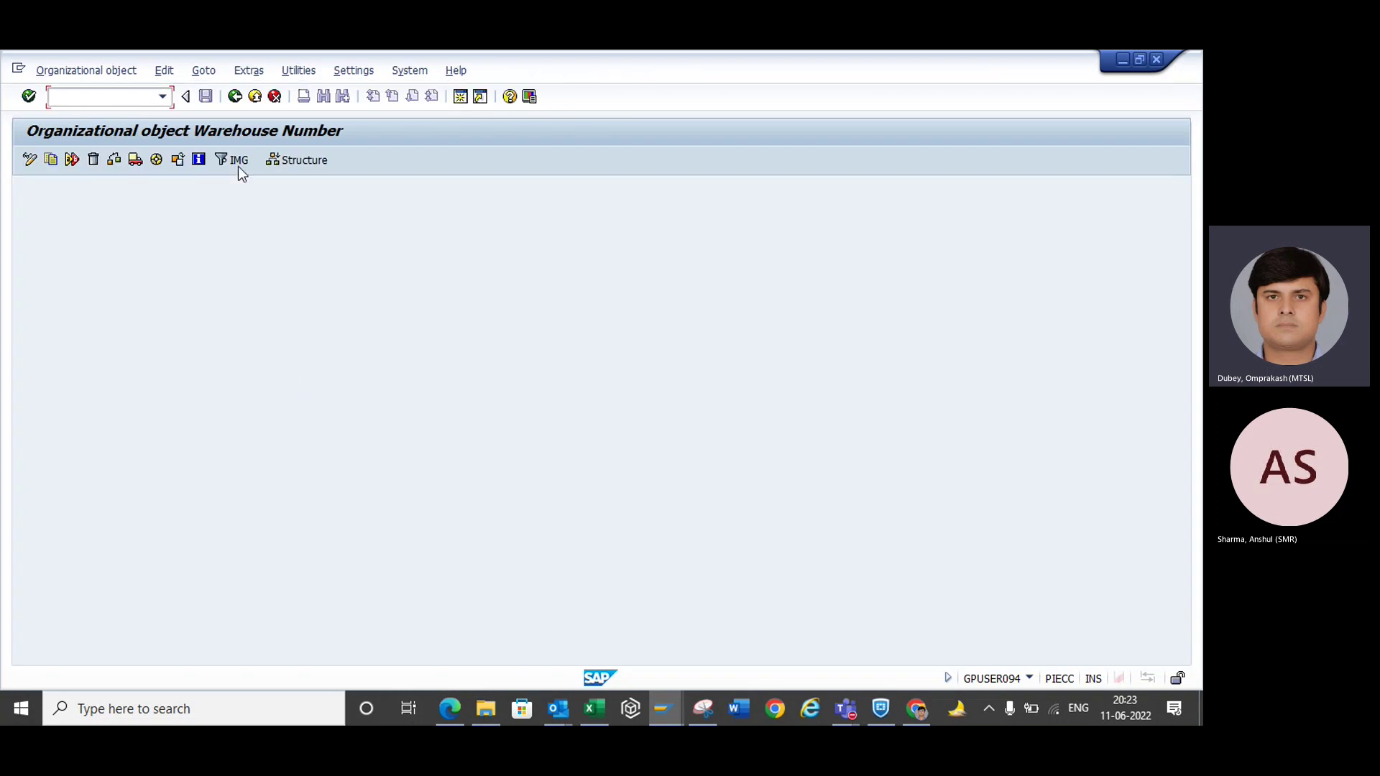
{"action": "left_click", "coordinate": [234, 96]}
- Open Define warehouse number and position the list at warehouse number TWP
{"action": "double_click", "coordinate": [121, 253]}
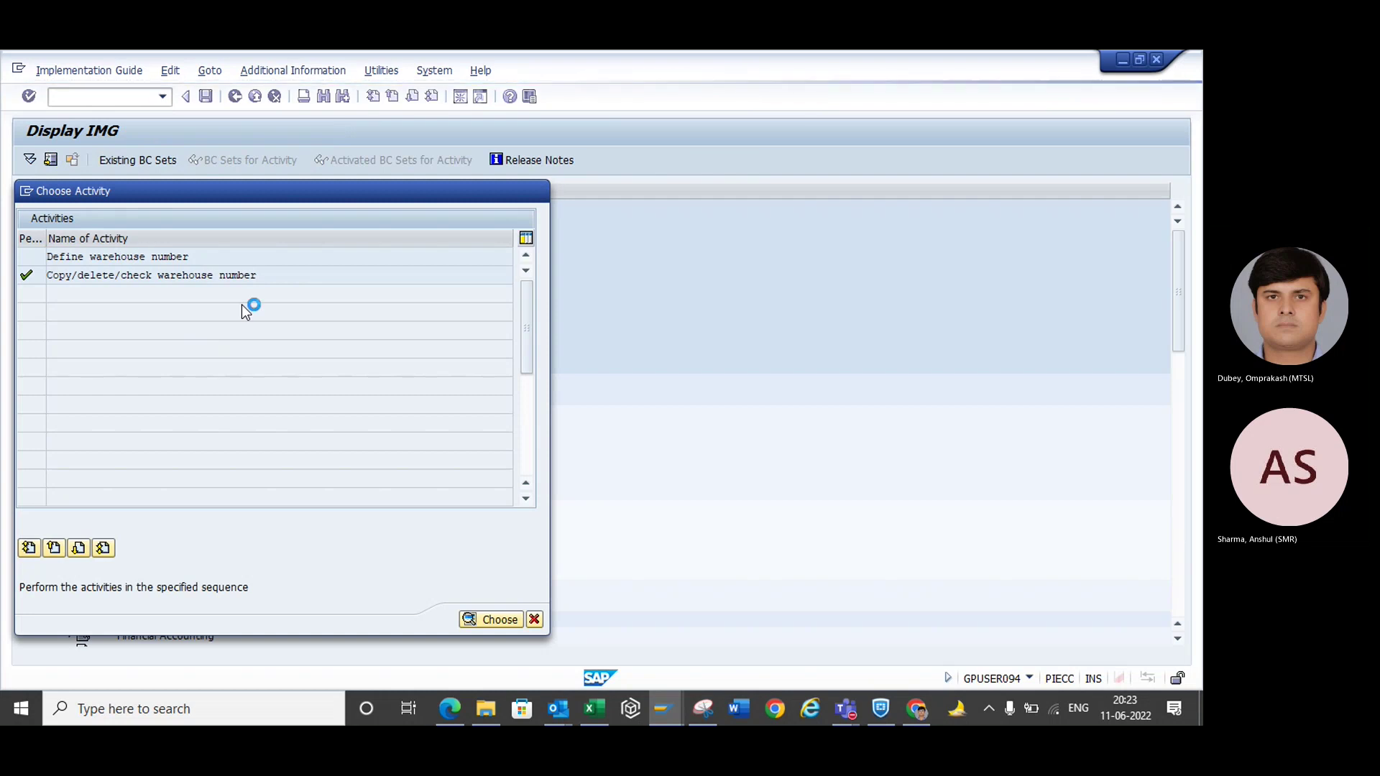
{"action": "left_click", "coordinate": [195, 637]}
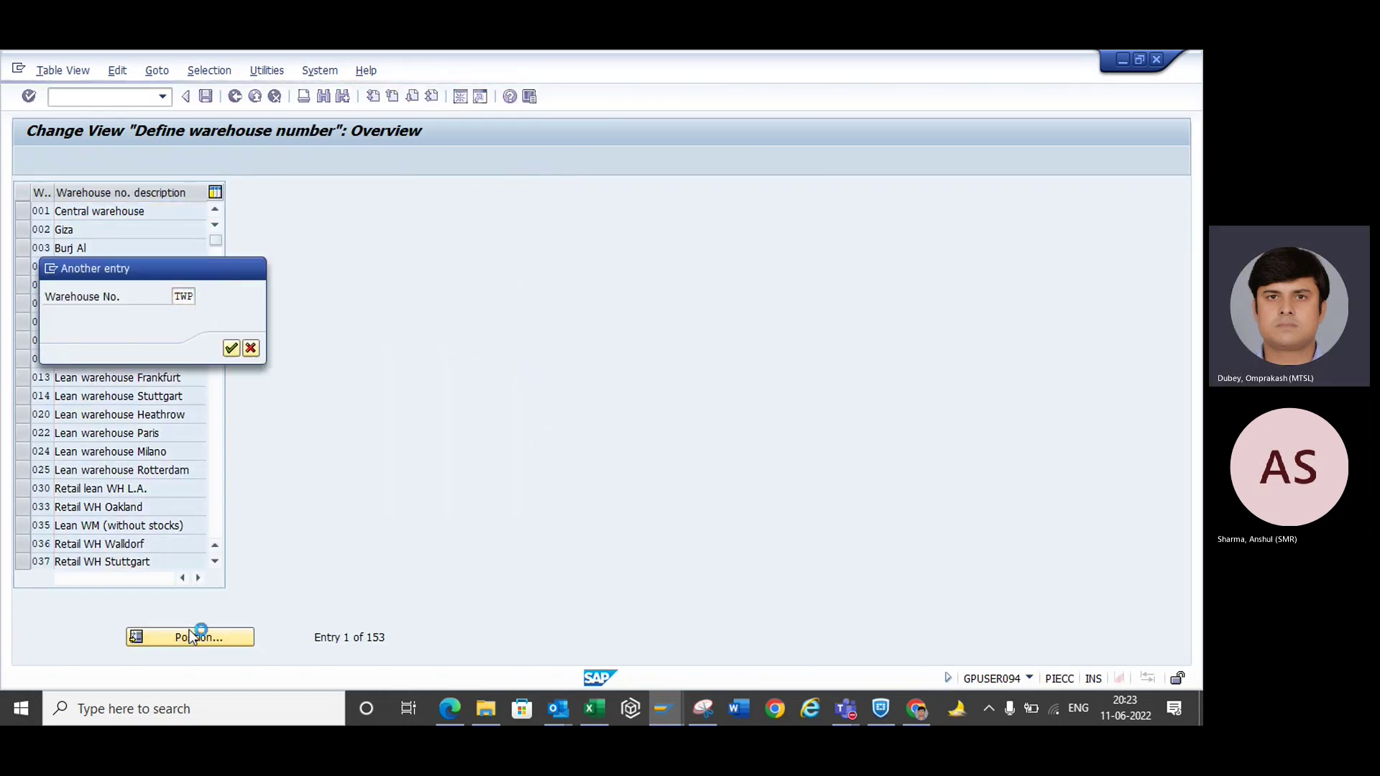
{"action": "key", "text": "Return"}
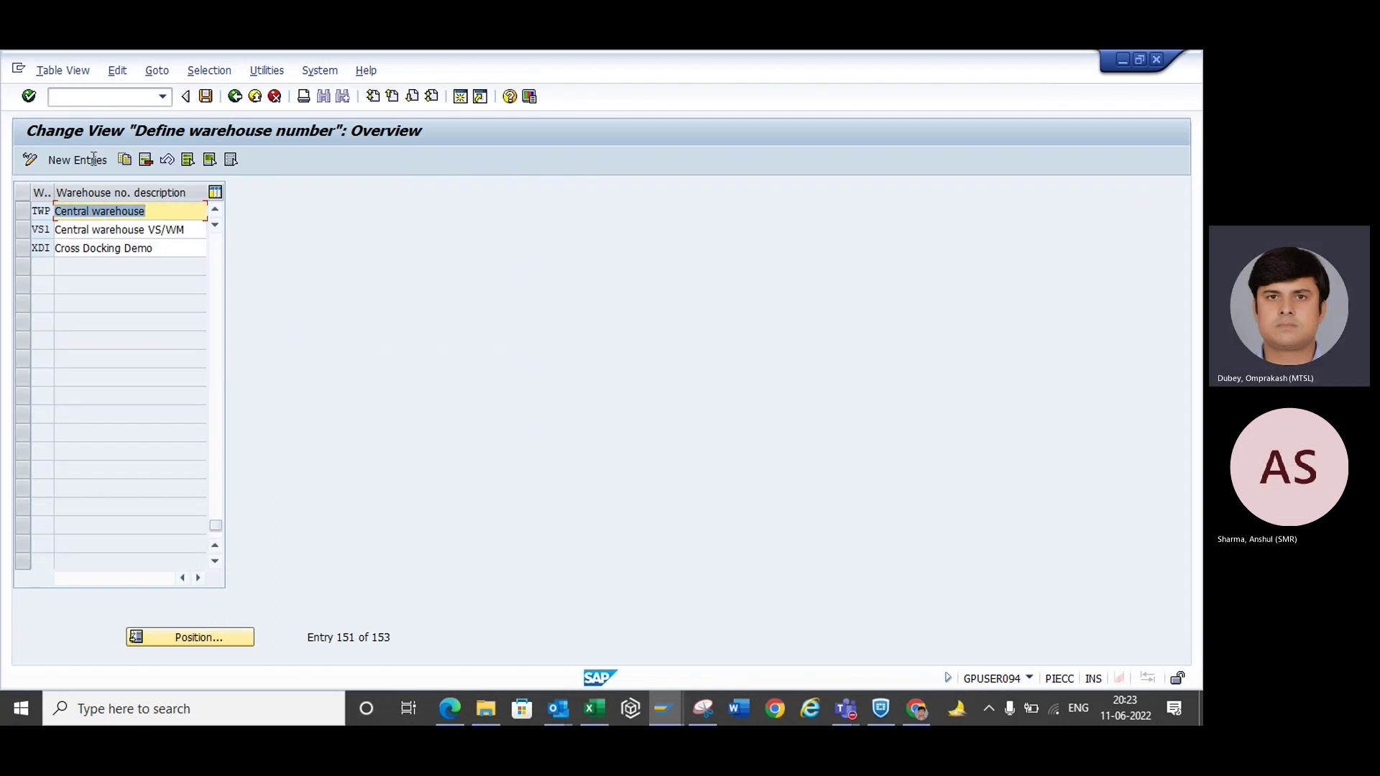
- Start transaction SE16N in a new session
{"action": "left_click", "coordinate": [87, 94]}
{"action": "type", "text": "/0"}
{"action": "type", "text": "SE16N"}
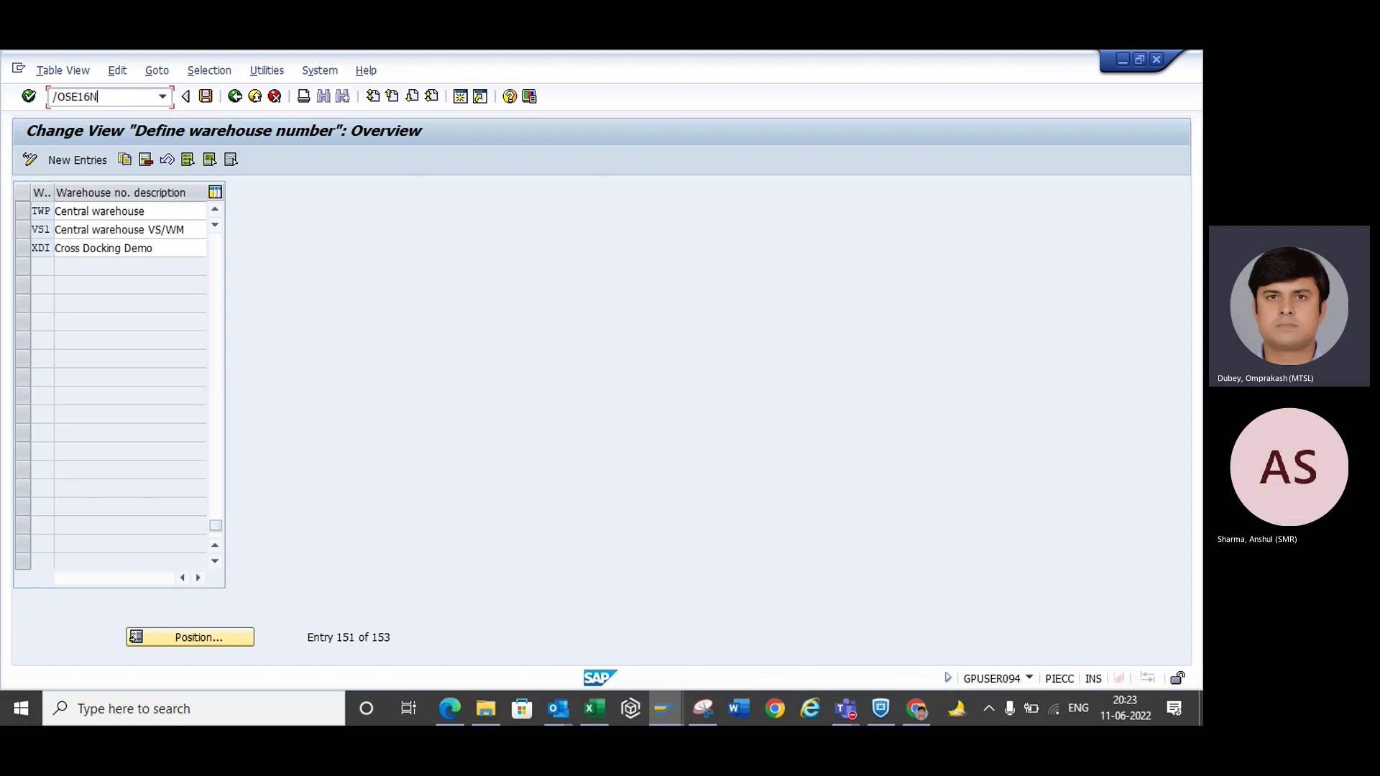
{"action": "key", "text": "Return"}
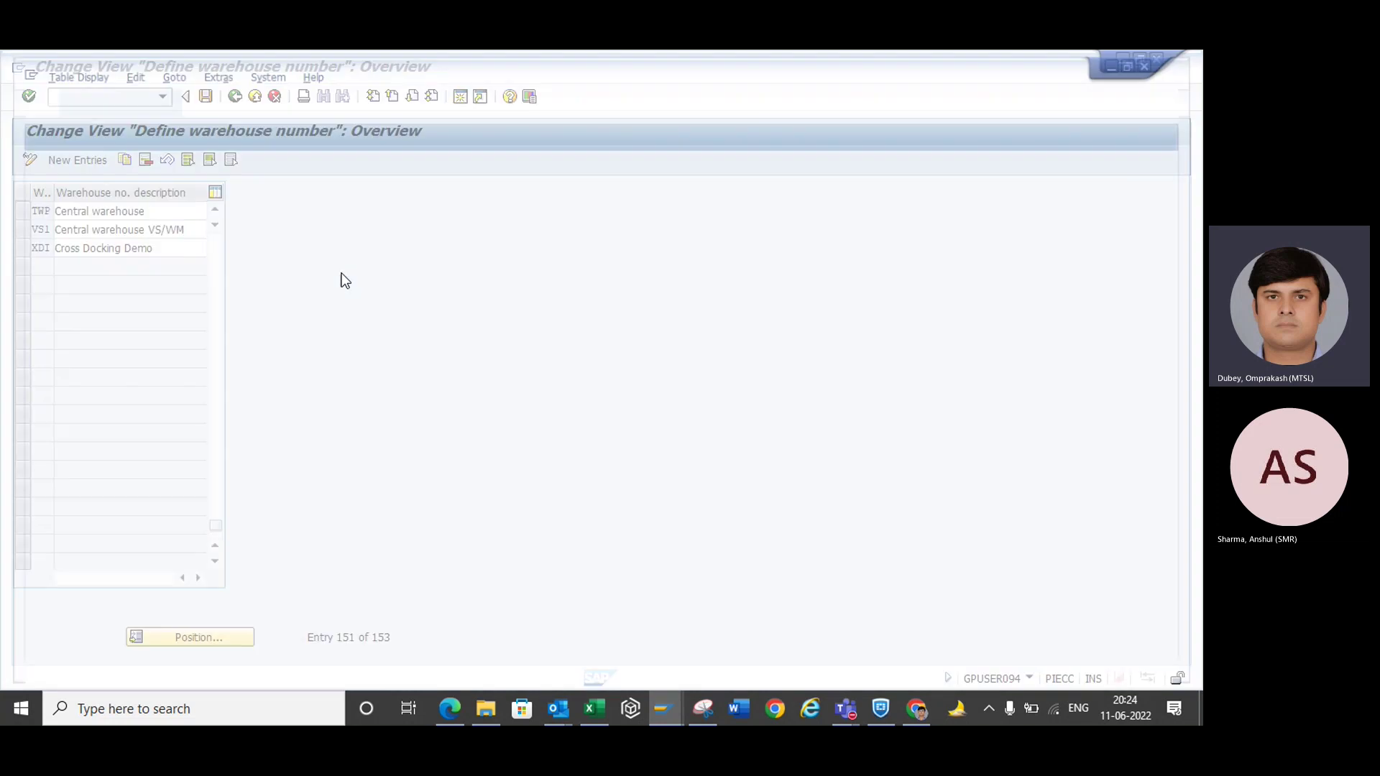
- Display the entries of table T300 for warehouse number TWP
{"action": "type", "text": "T"}
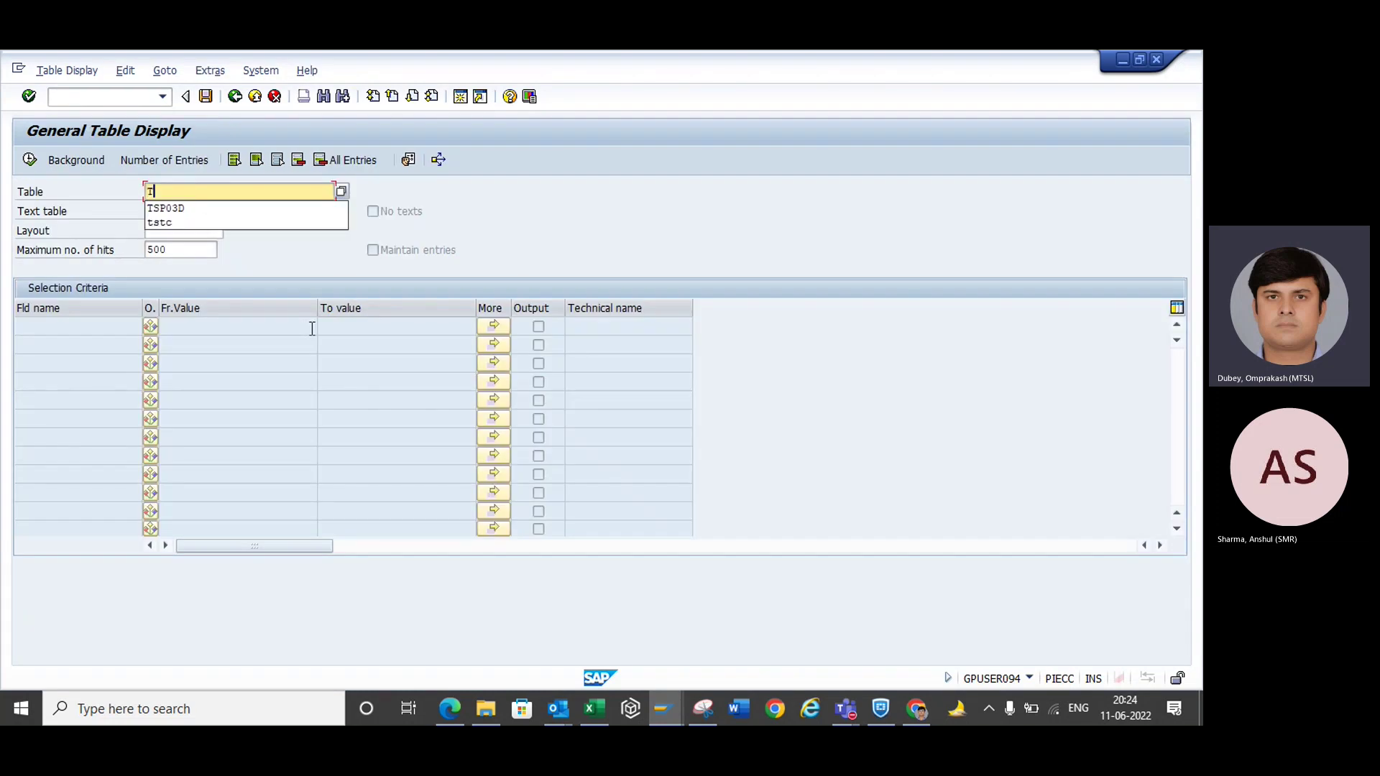
{"action": "type", "text": "300"}
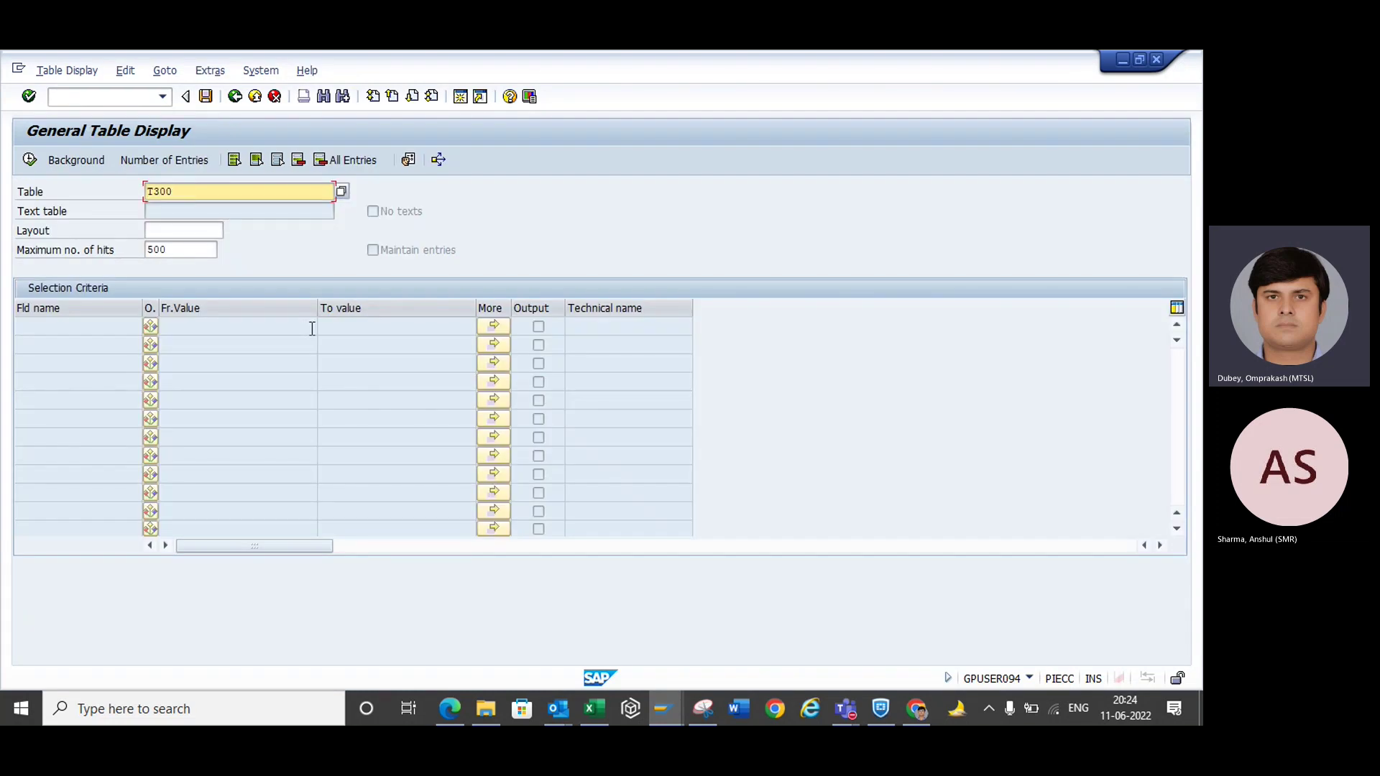
{"action": "key", "text": "Return"}
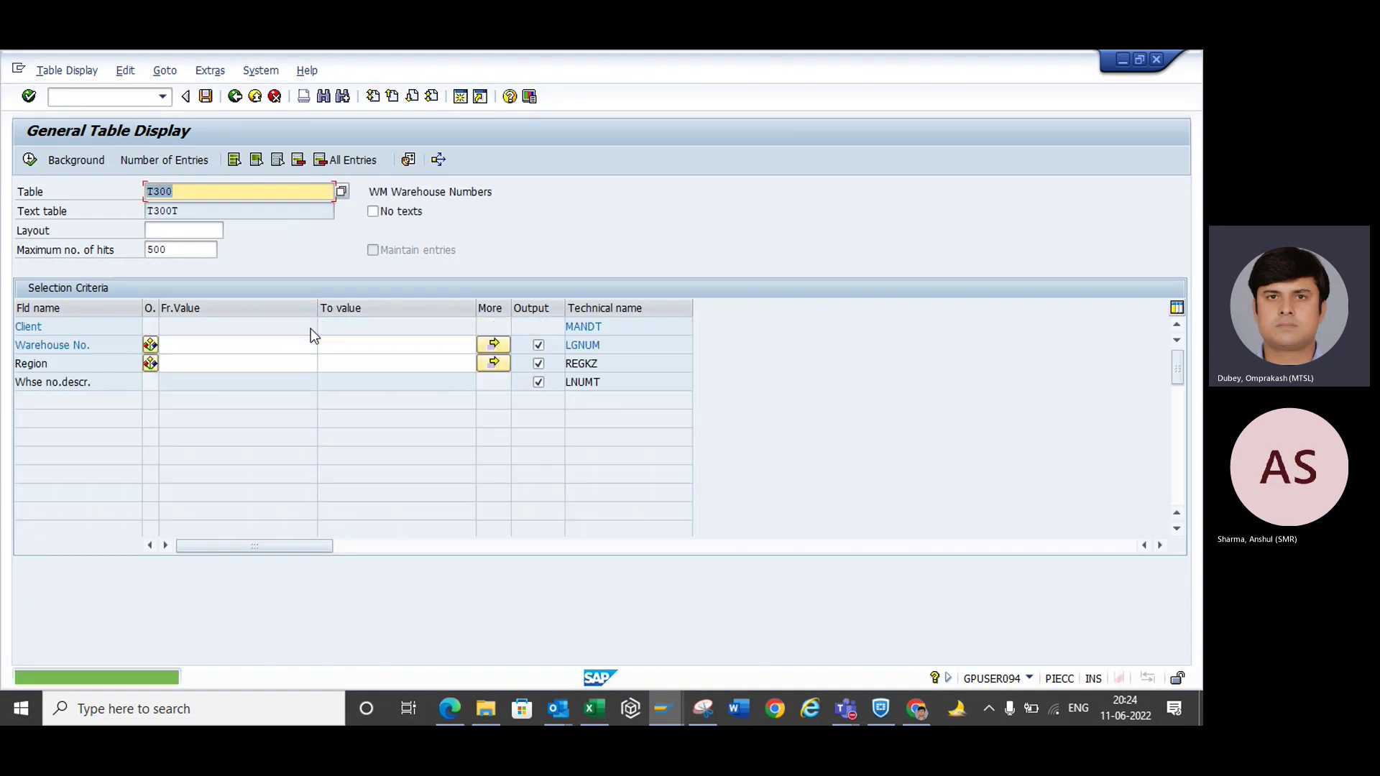
{"action": "left_click", "coordinate": [246, 345]}
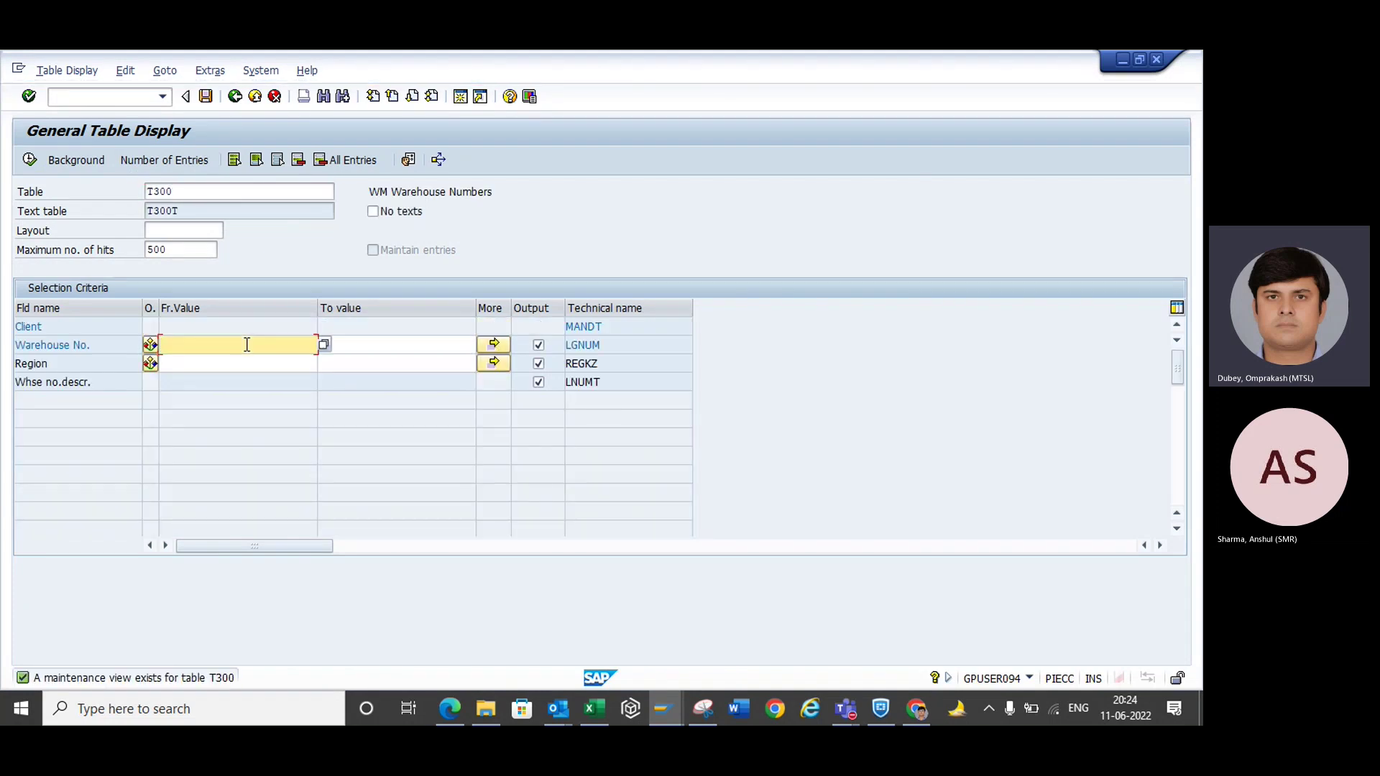
{"action": "type", "text": "TWP"}
{"action": "key", "text": "Return"}
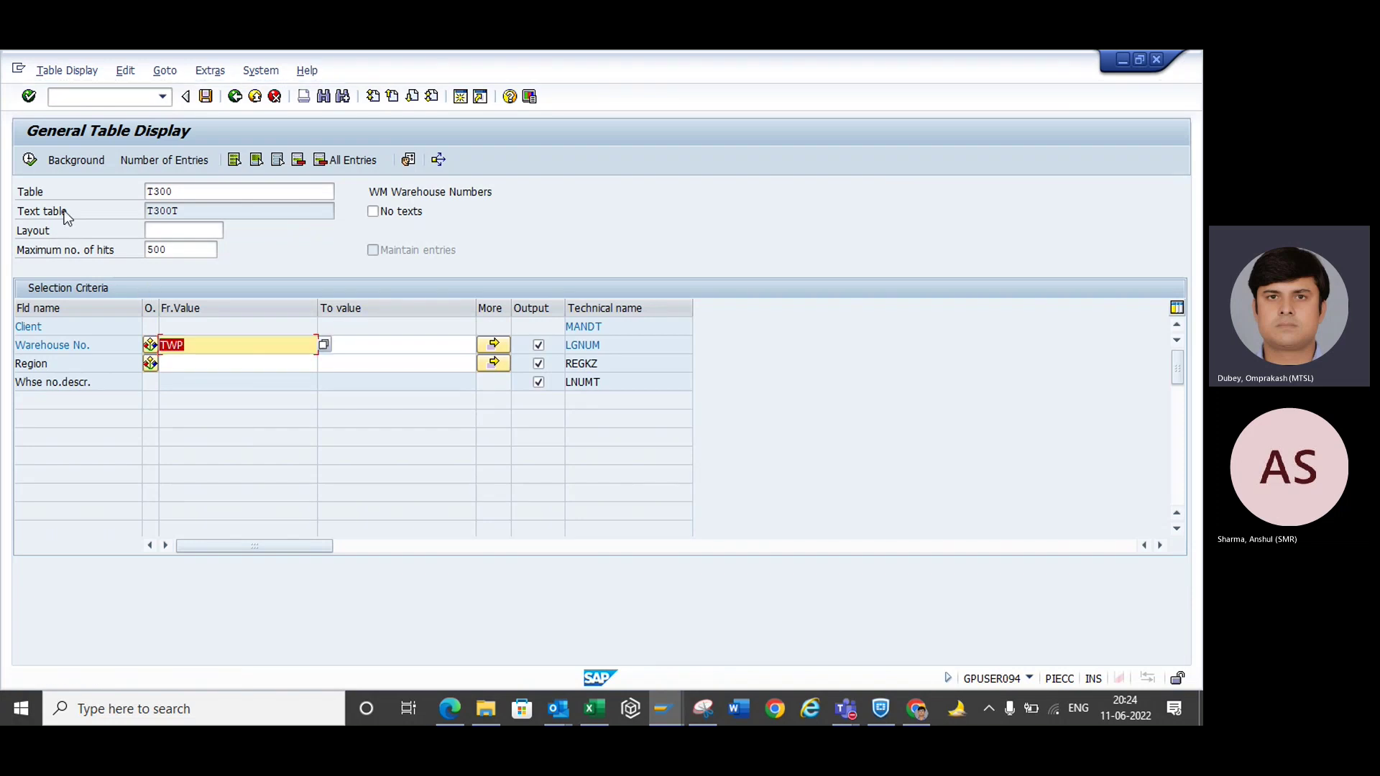
{"action": "left_click", "coordinate": [30, 160]}
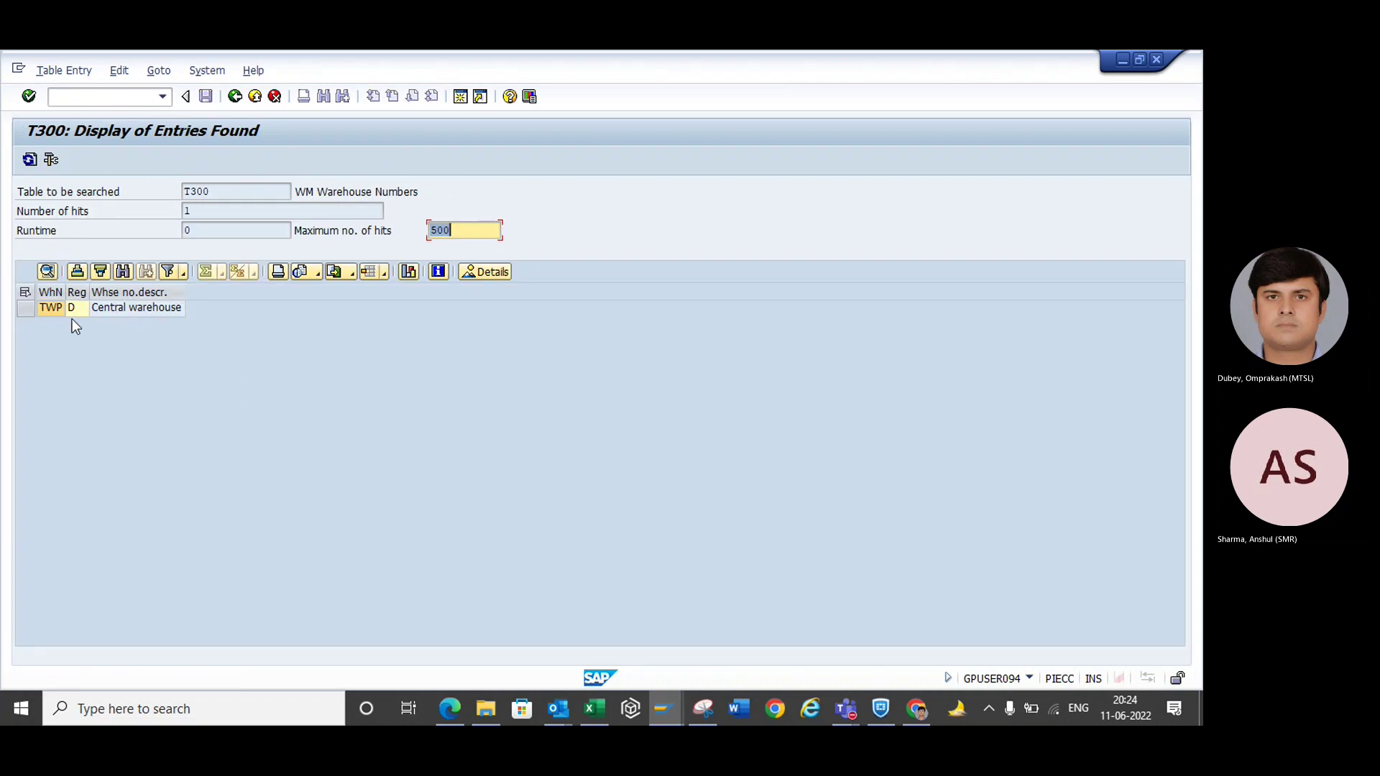
- Examine the warehouse number and description of the T300 entry, and return to the table selection
{"action": "left_click", "coordinate": [54, 313]}
{"action": "left_click", "coordinate": [111, 314]}
{"action": "left_click", "coordinate": [38, 312]}
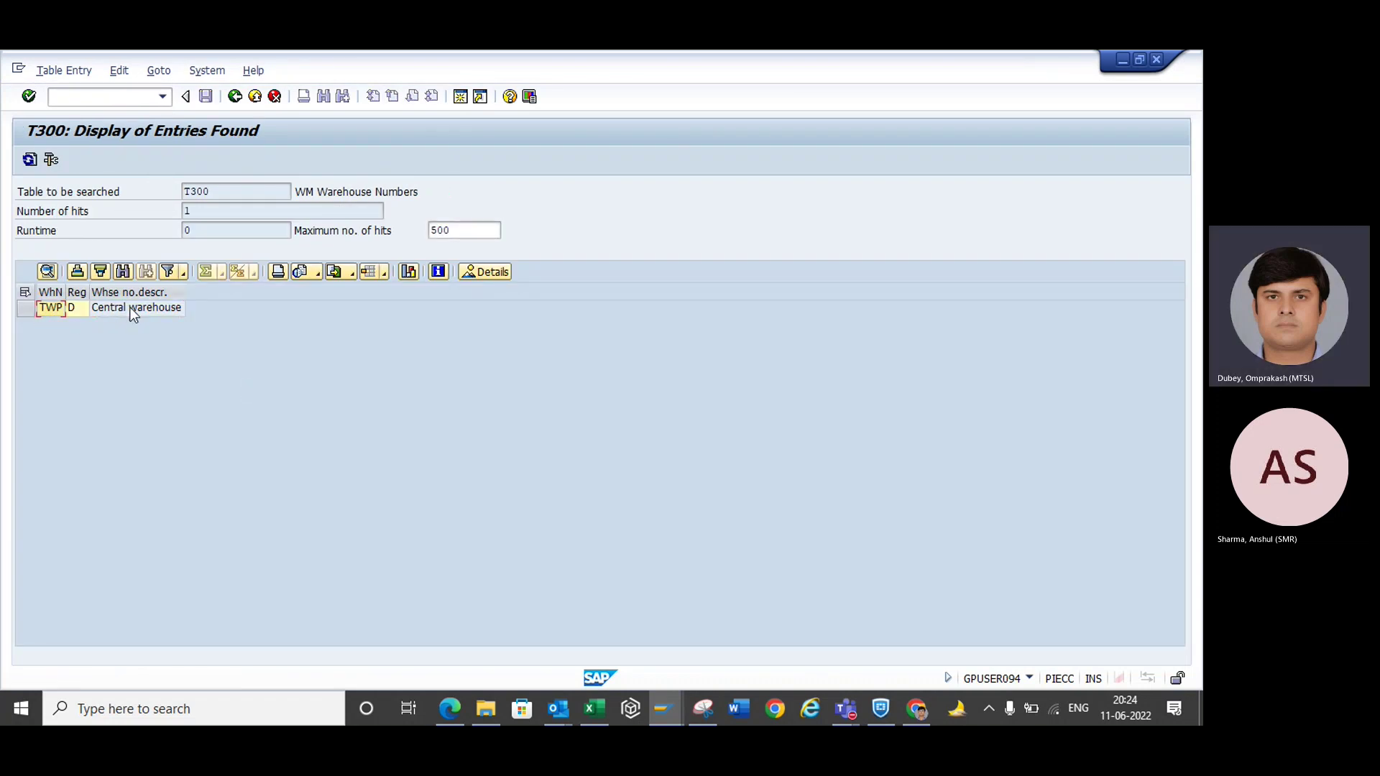
{"action": "left_click", "coordinate": [232, 97]}
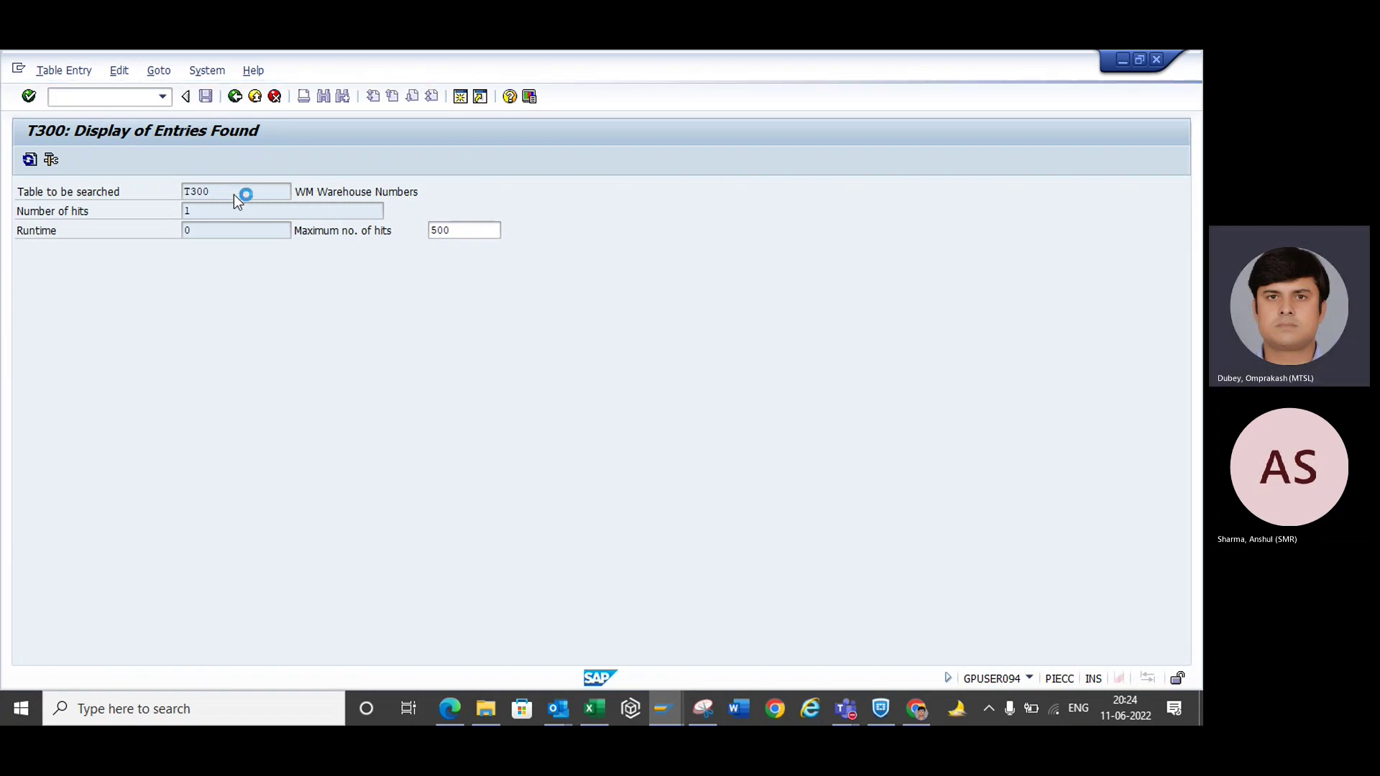
- Try to load table T300K, and search the repository for tables matching T300*
{"action": "type", "text": "K"}
{"action": "key", "text": "Return"}
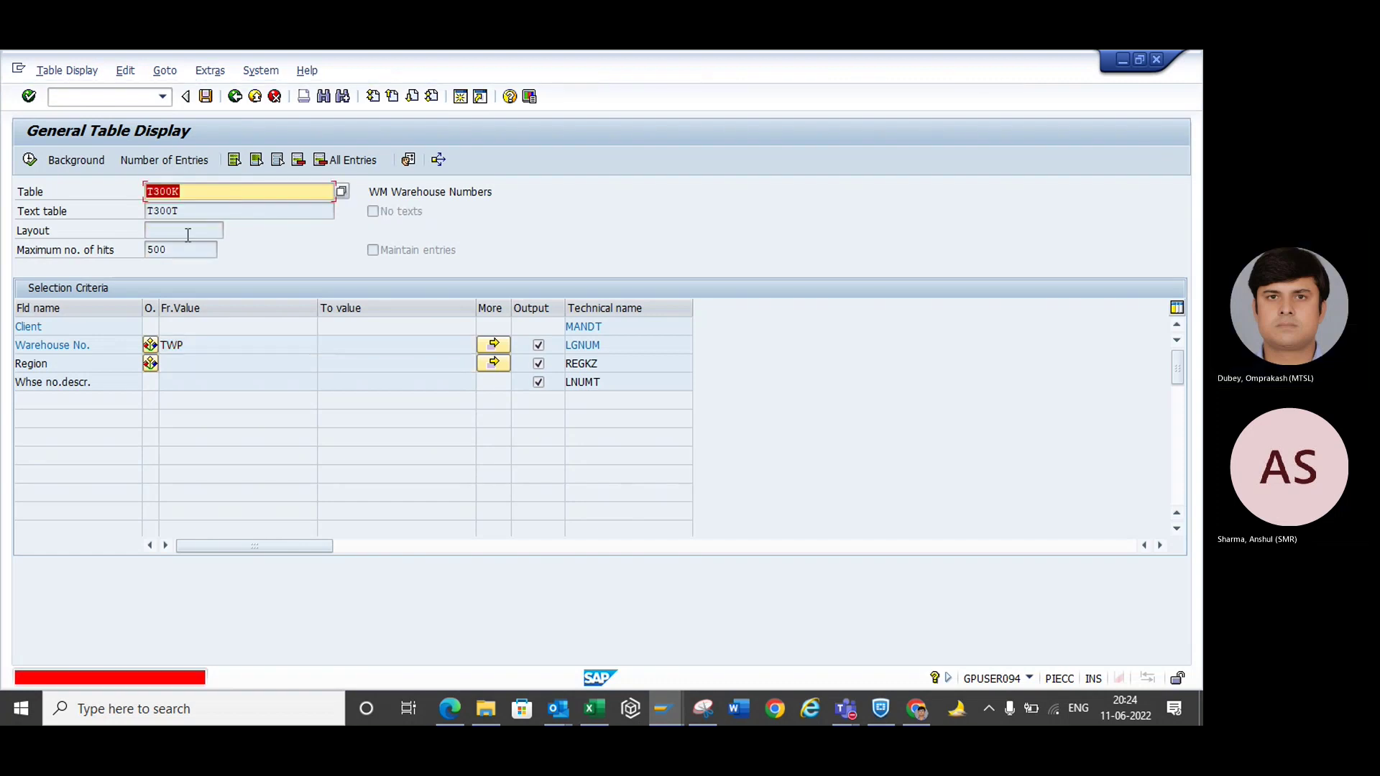
{"action": "type", "text": "T300"}
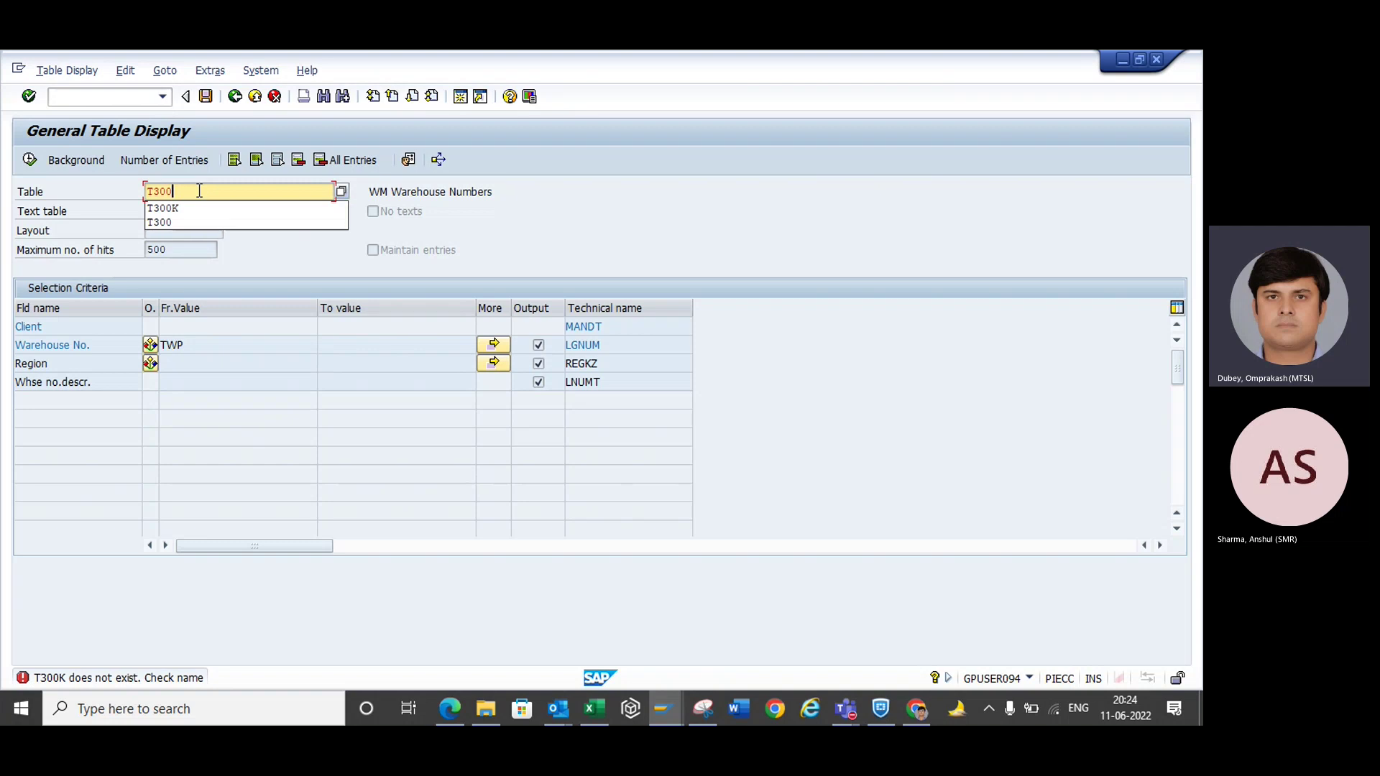
{"action": "type", "text": "*"}
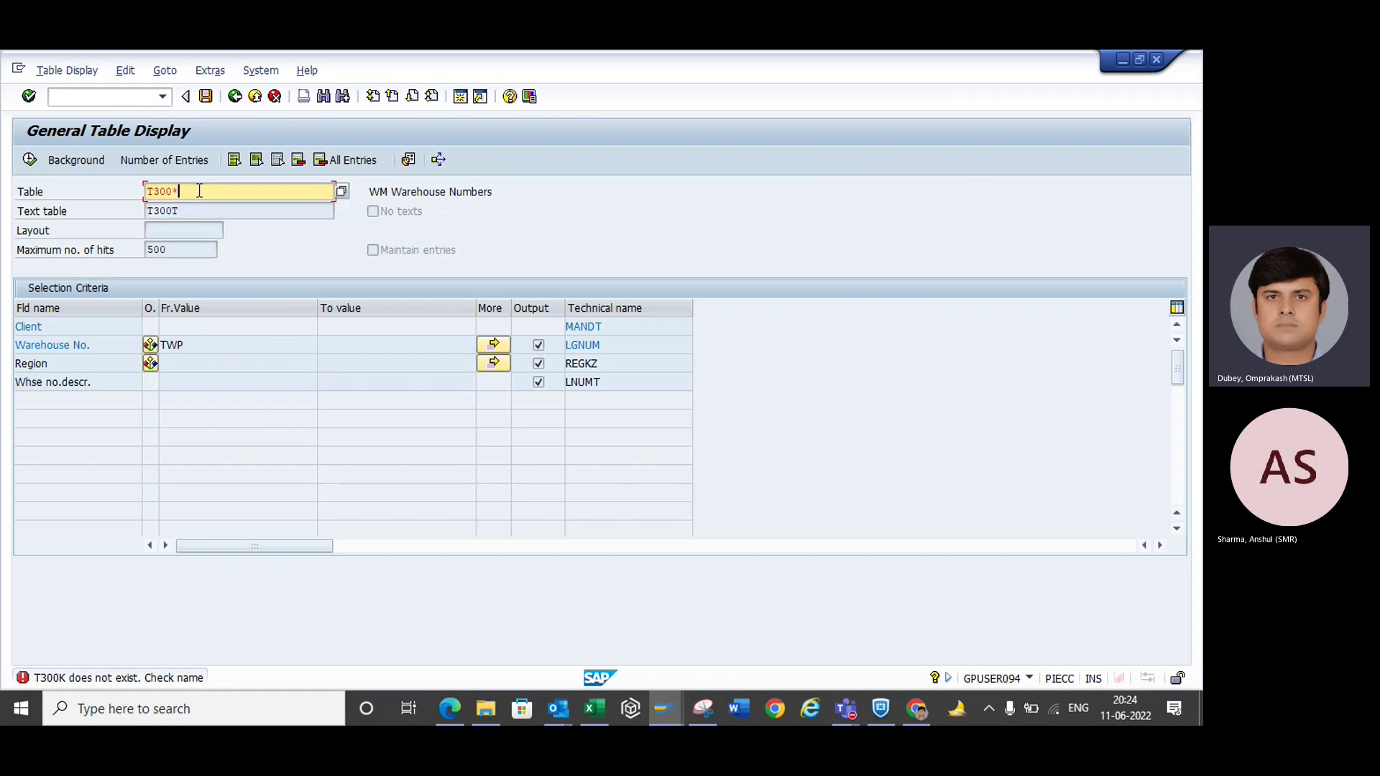
{"action": "left_click", "coordinate": [343, 192]}
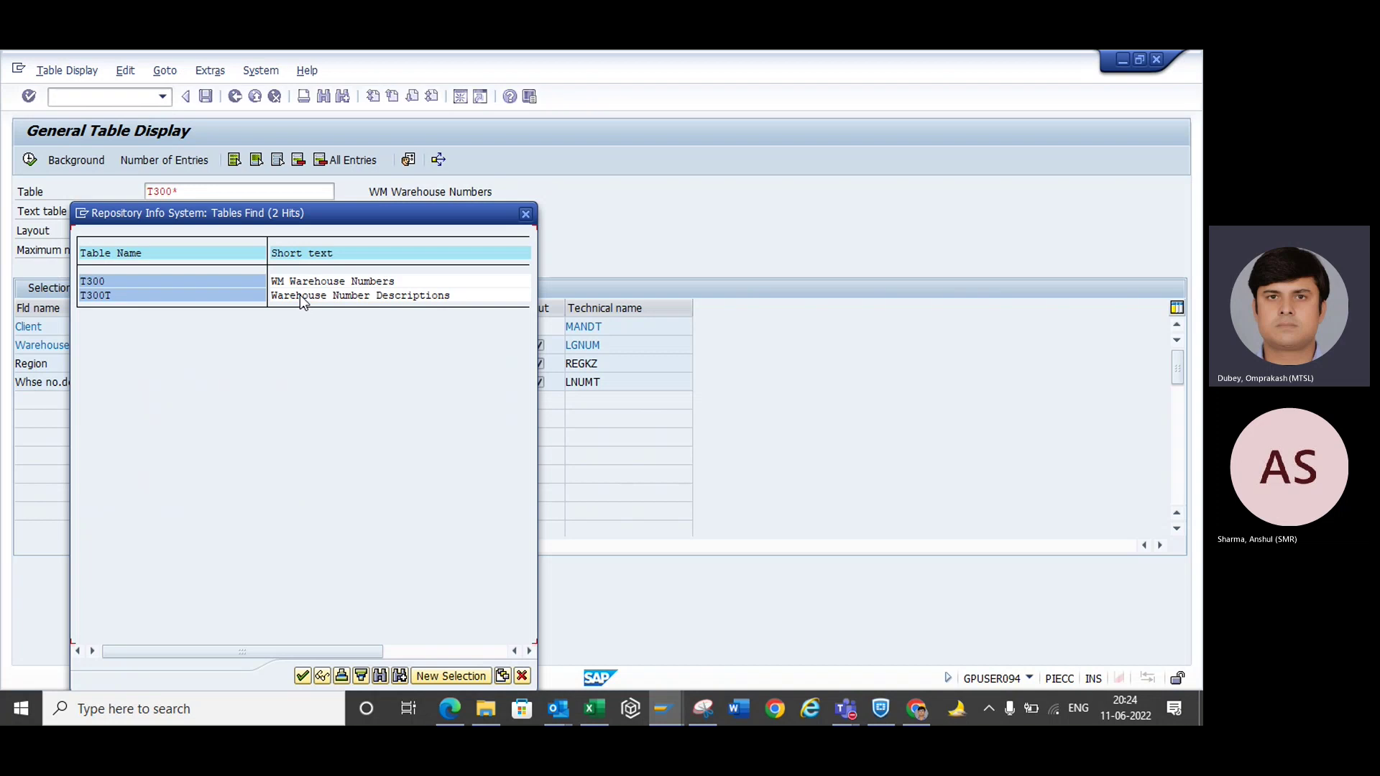
{"action": "left_click", "coordinate": [526, 214]}
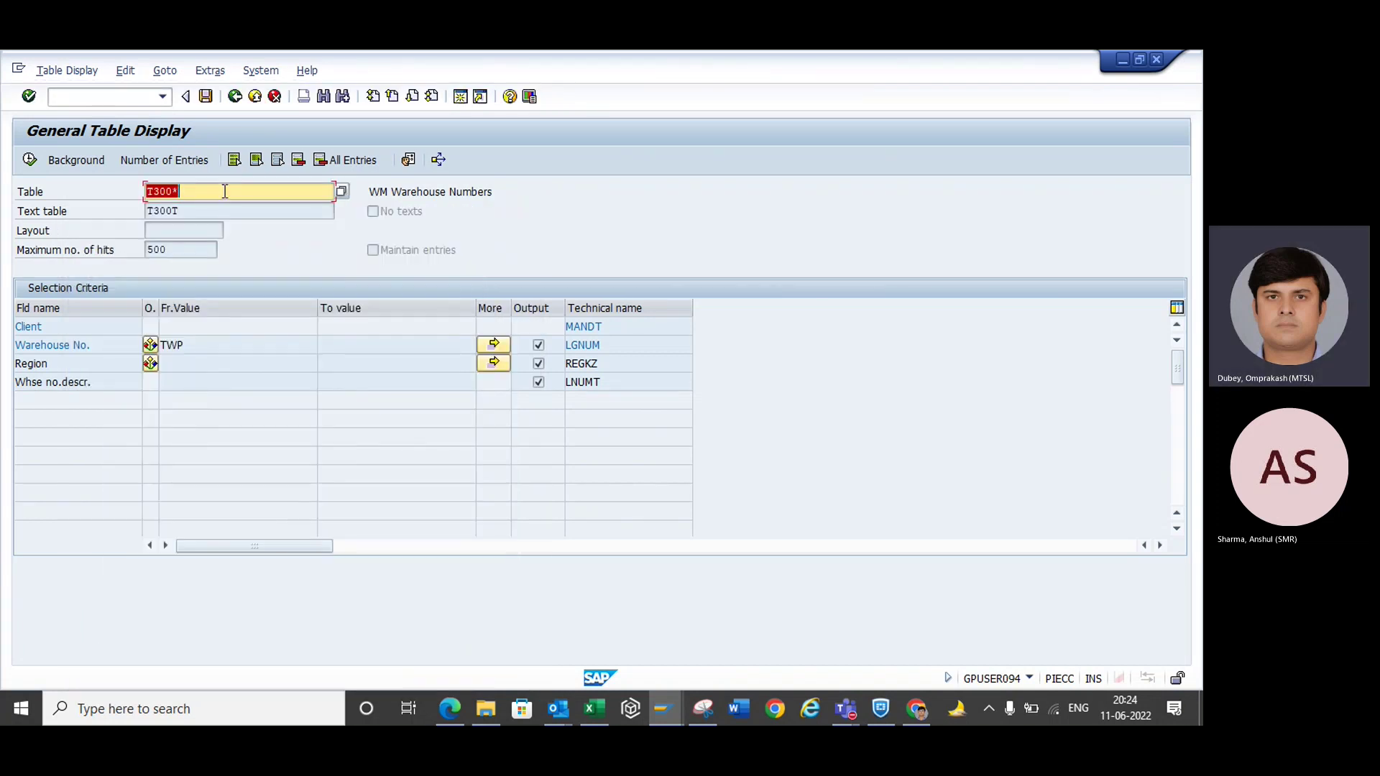
- Display the storage types in table T301 for warehouse number TWP
{"action": "type", "text": "T301"}
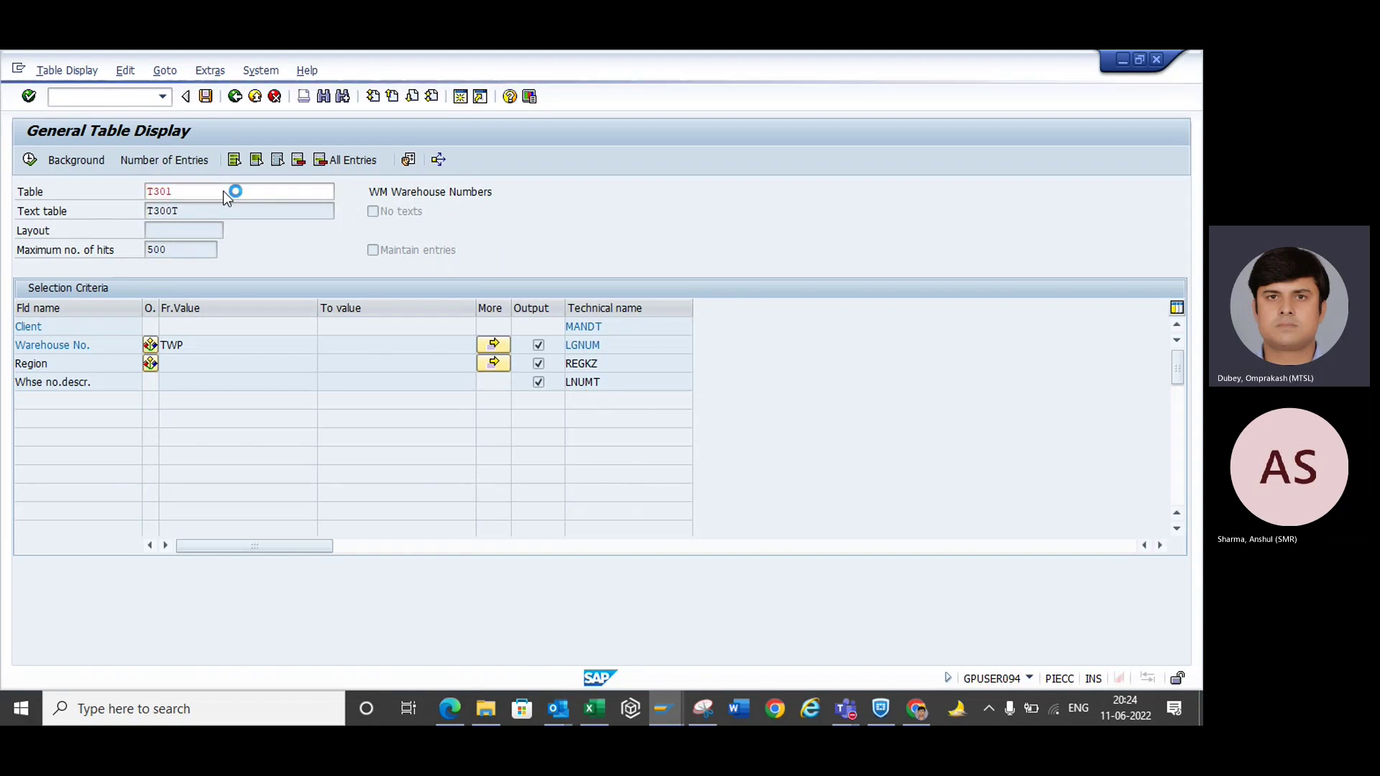
{"action": "key", "text": "Return"}
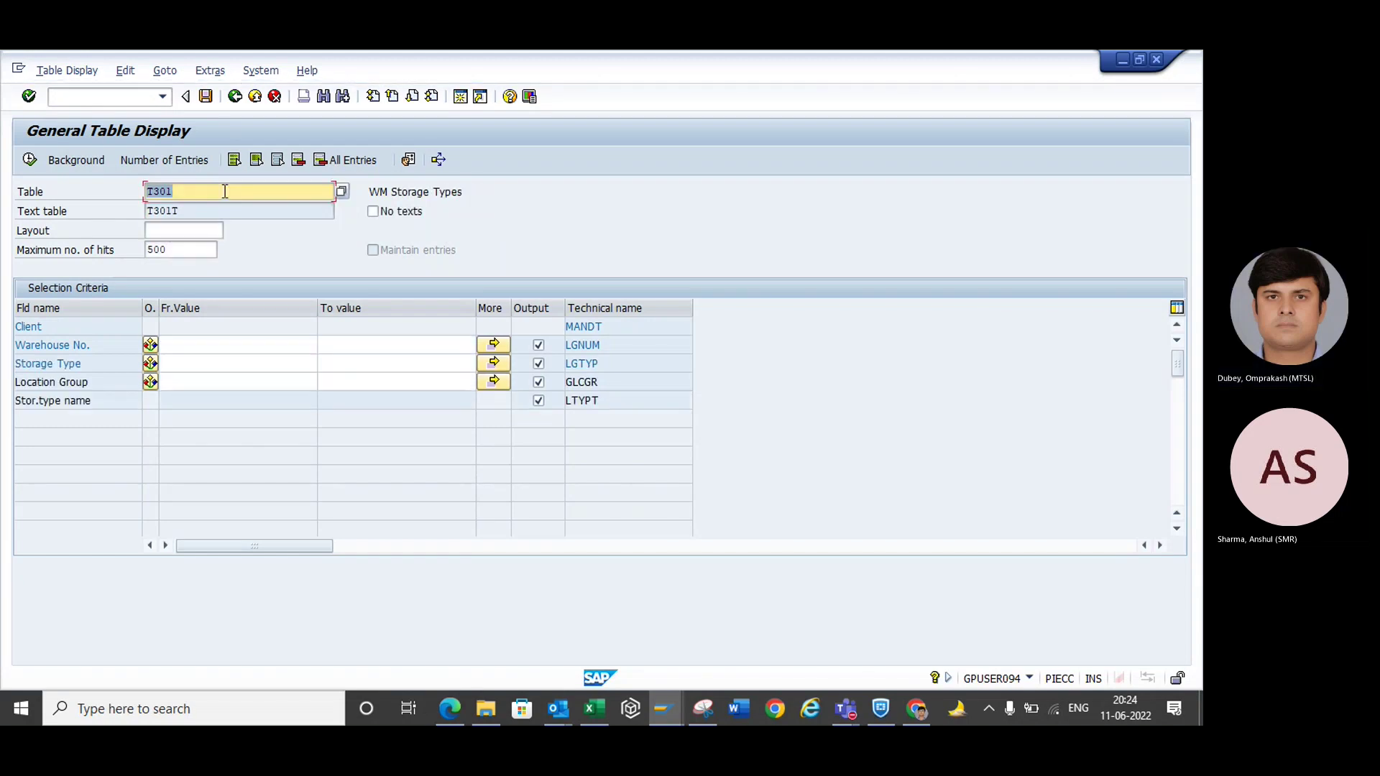
{"action": "left_click", "coordinate": [182, 345]}
{"action": "type", "text": "EWR"}
{"action": "key", "text": "Return"}
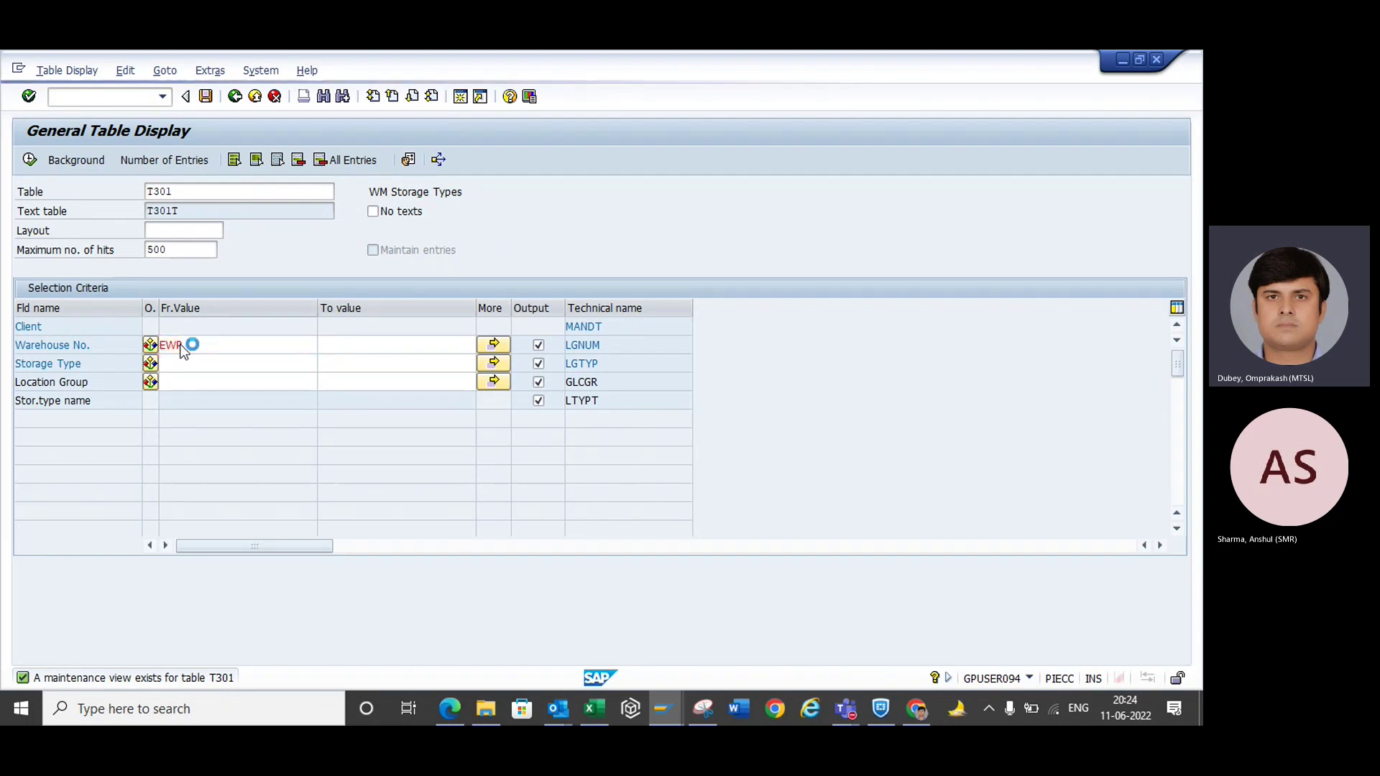
{"action": "key", "text": "BackSpace"}
{"action": "key", "text": "BackSpace"}
{"action": "key", "text": "BackSpace"}
{"action": "type", "text": "TWP"}
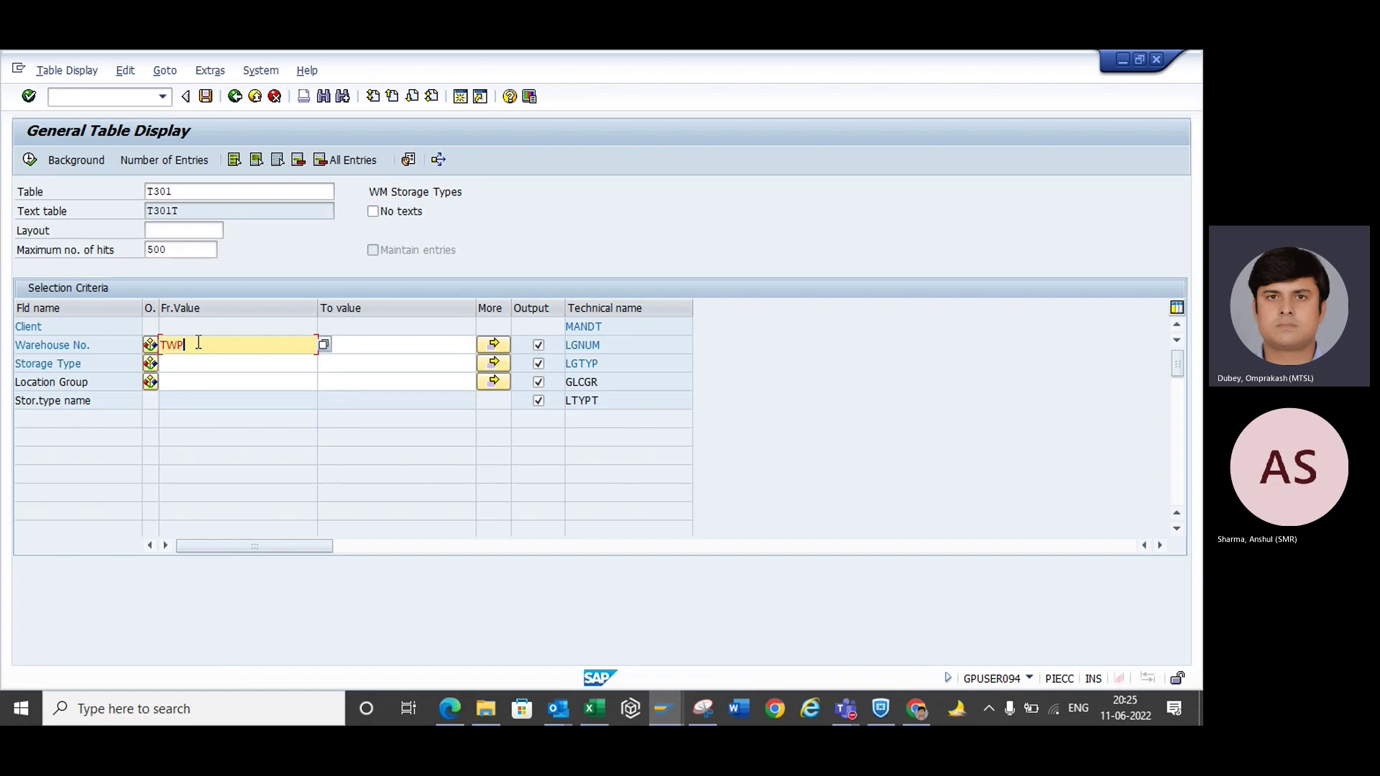
{"action": "key", "text": "Return"}
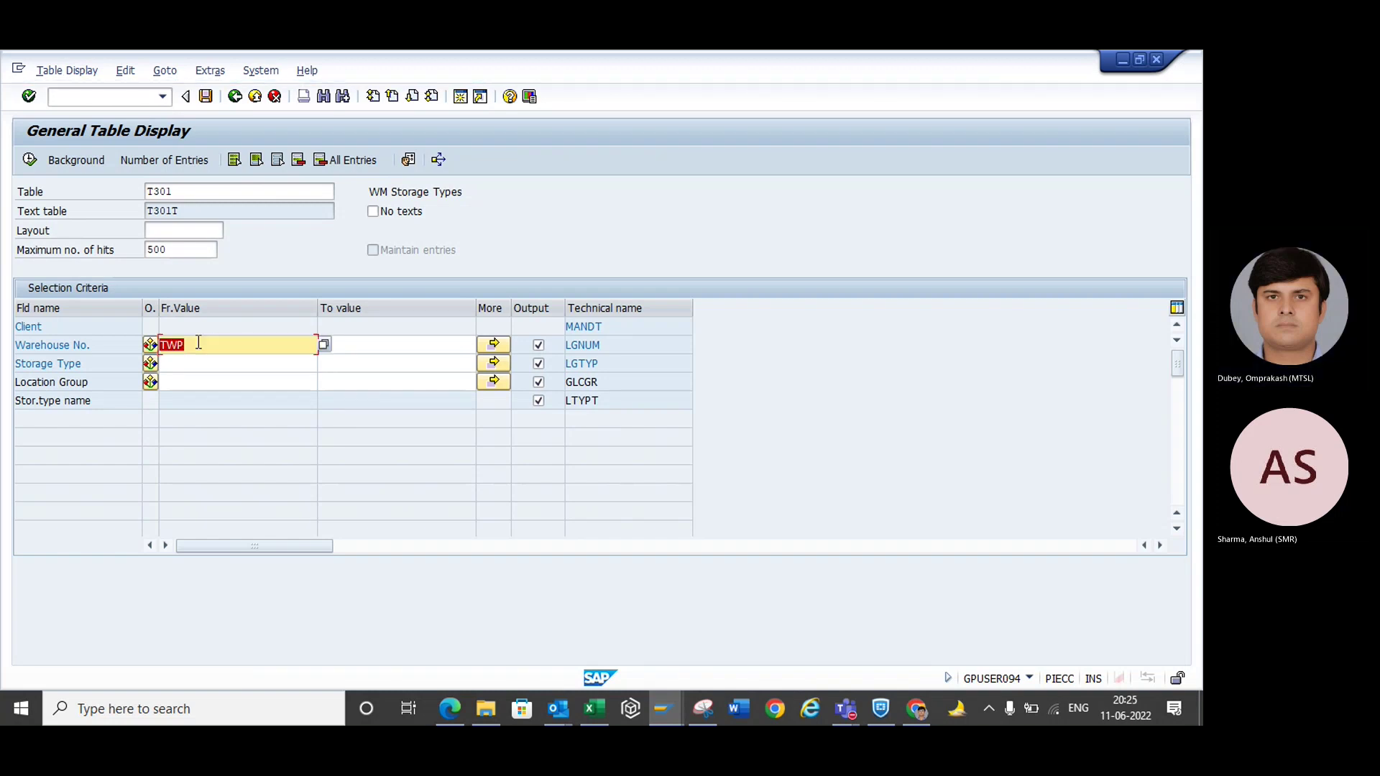
{"action": "left_click", "coordinate": [30, 160]}
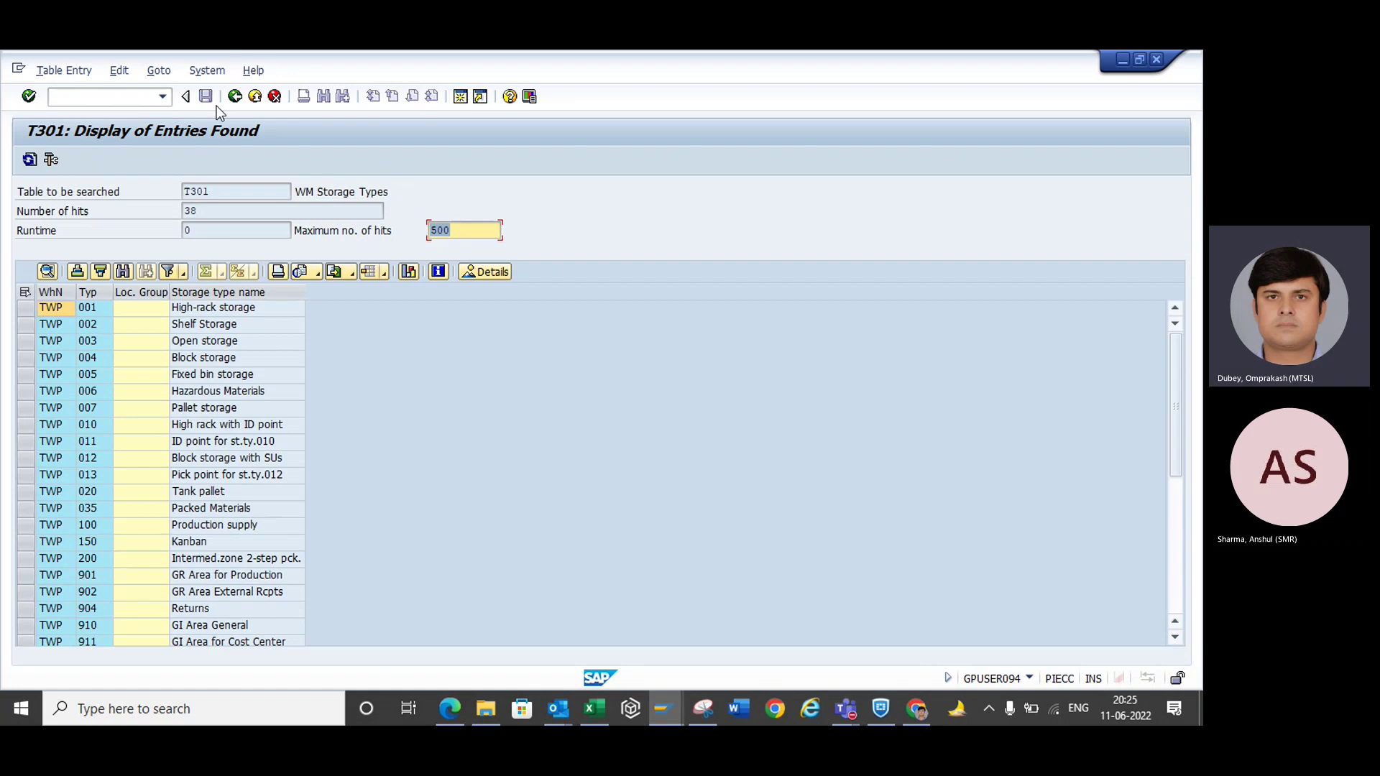
- Display the storage sections in table T302 for warehouse number TWP
{"action": "left_click", "coordinate": [235, 97]}
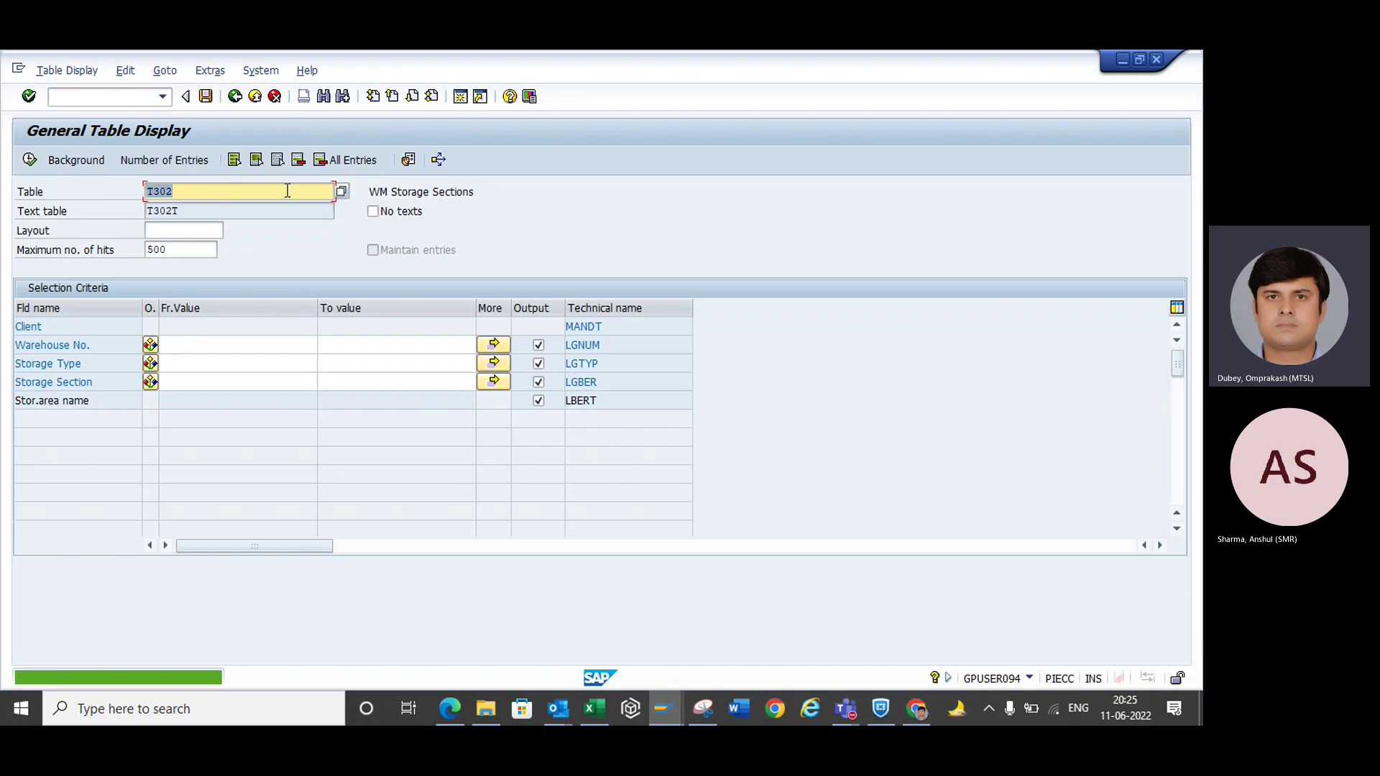
{"action": "left_click", "coordinate": [211, 343]}
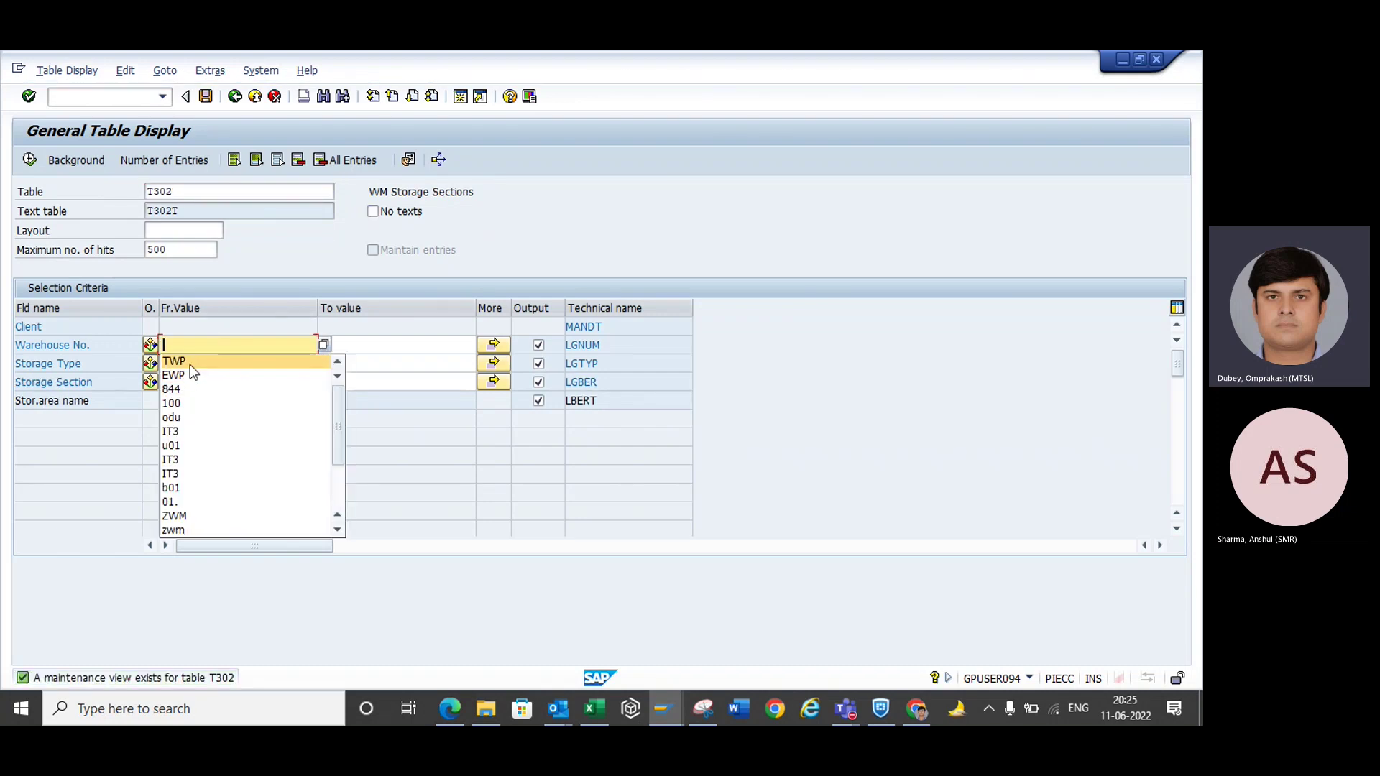
{"action": "left_click", "coordinate": [192, 360]}
{"action": "key", "text": "Return"}
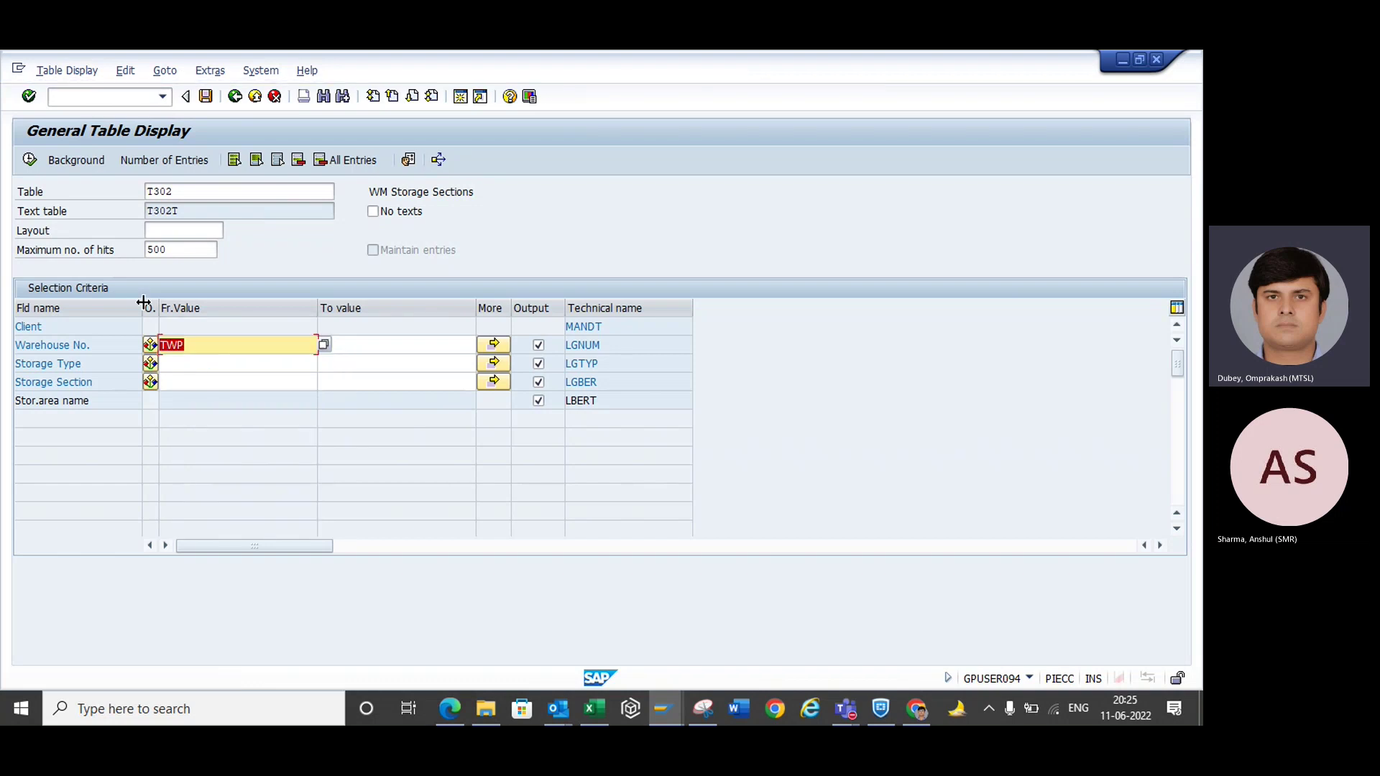
{"action": "left_click", "coordinate": [36, 159]}
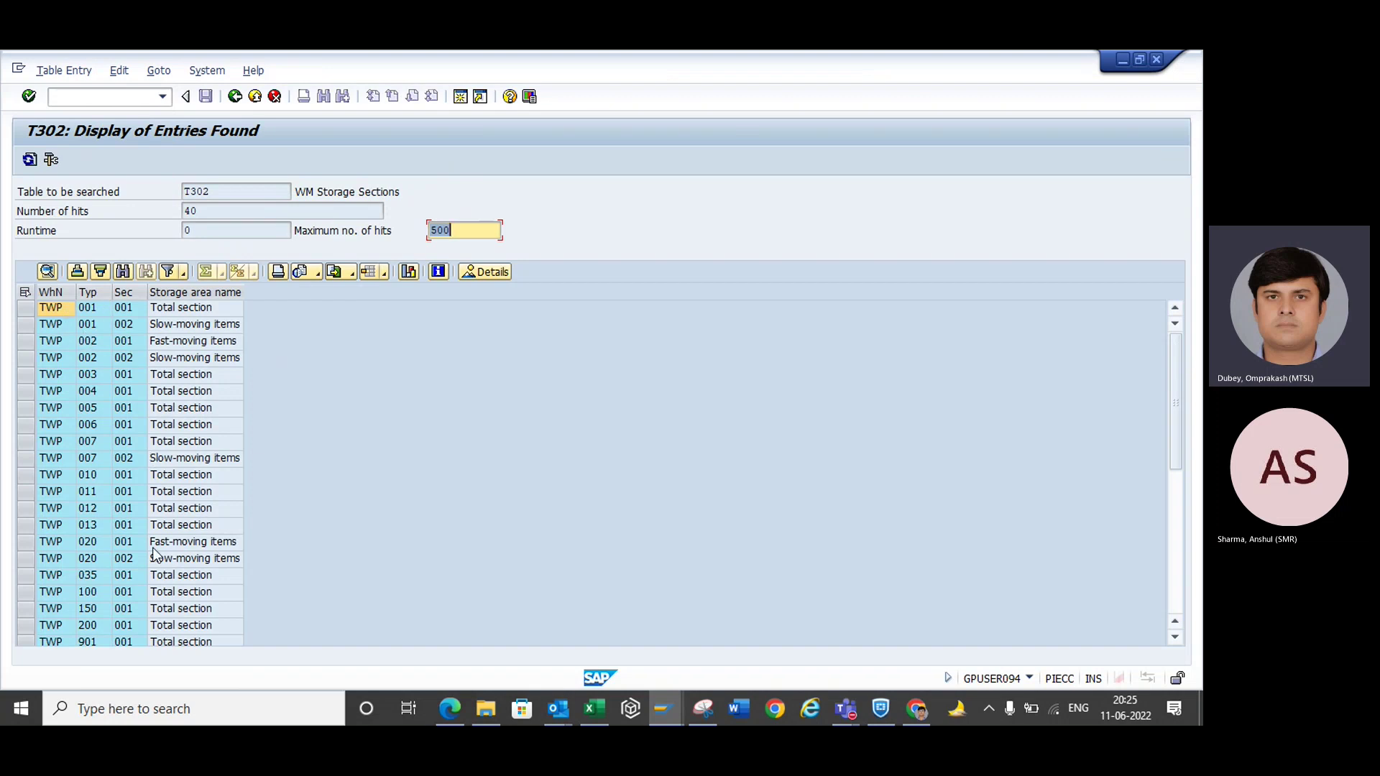
- Examine the warehouse, storage type and section rows on the SAP WM MM sheet in Excel, and return to SAP
{"action": "mouse_move", "coordinate": [604, 705]}
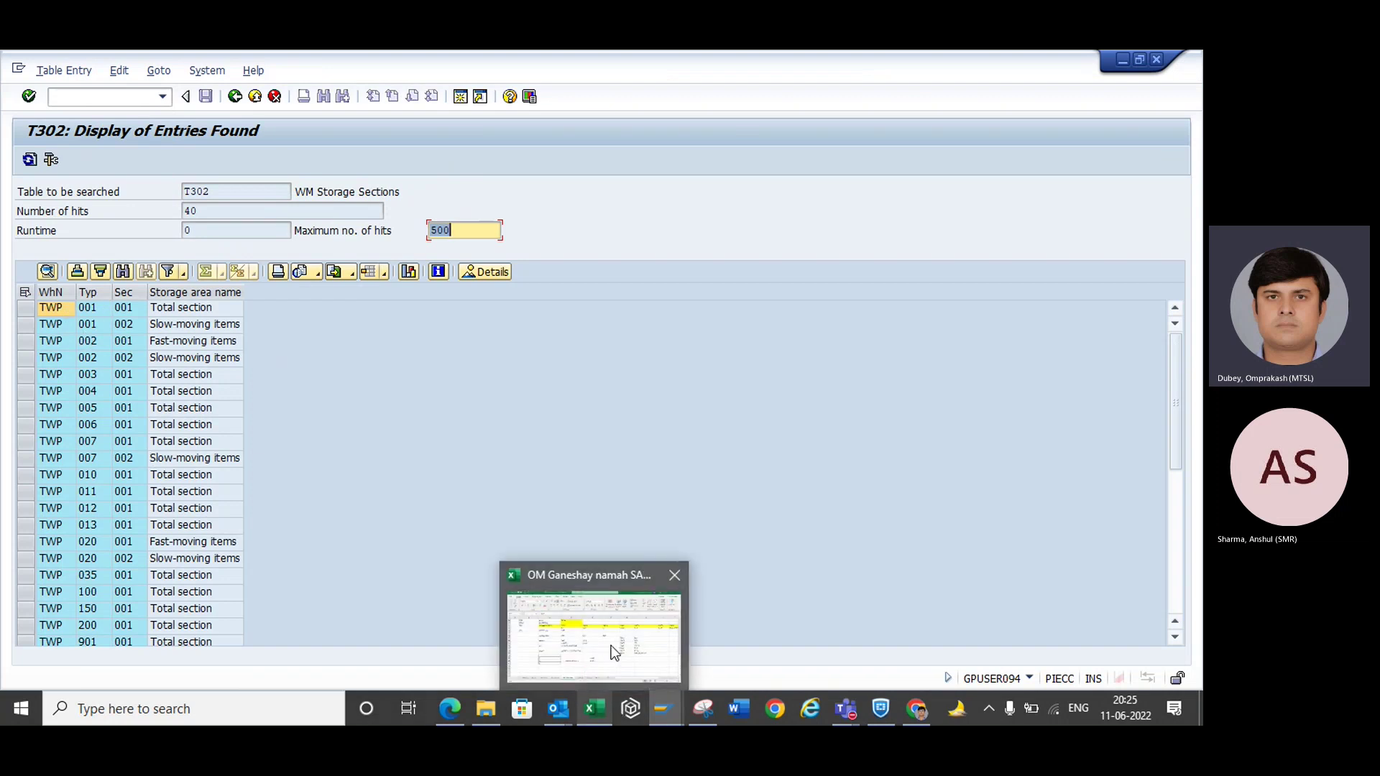
{"action": "left_click", "coordinate": [613, 649]}
{"action": "key", "text": "Down"}
{"action": "key", "text": "Down"}
{"action": "key", "text": "Down"}
{"action": "key", "text": "Down"}
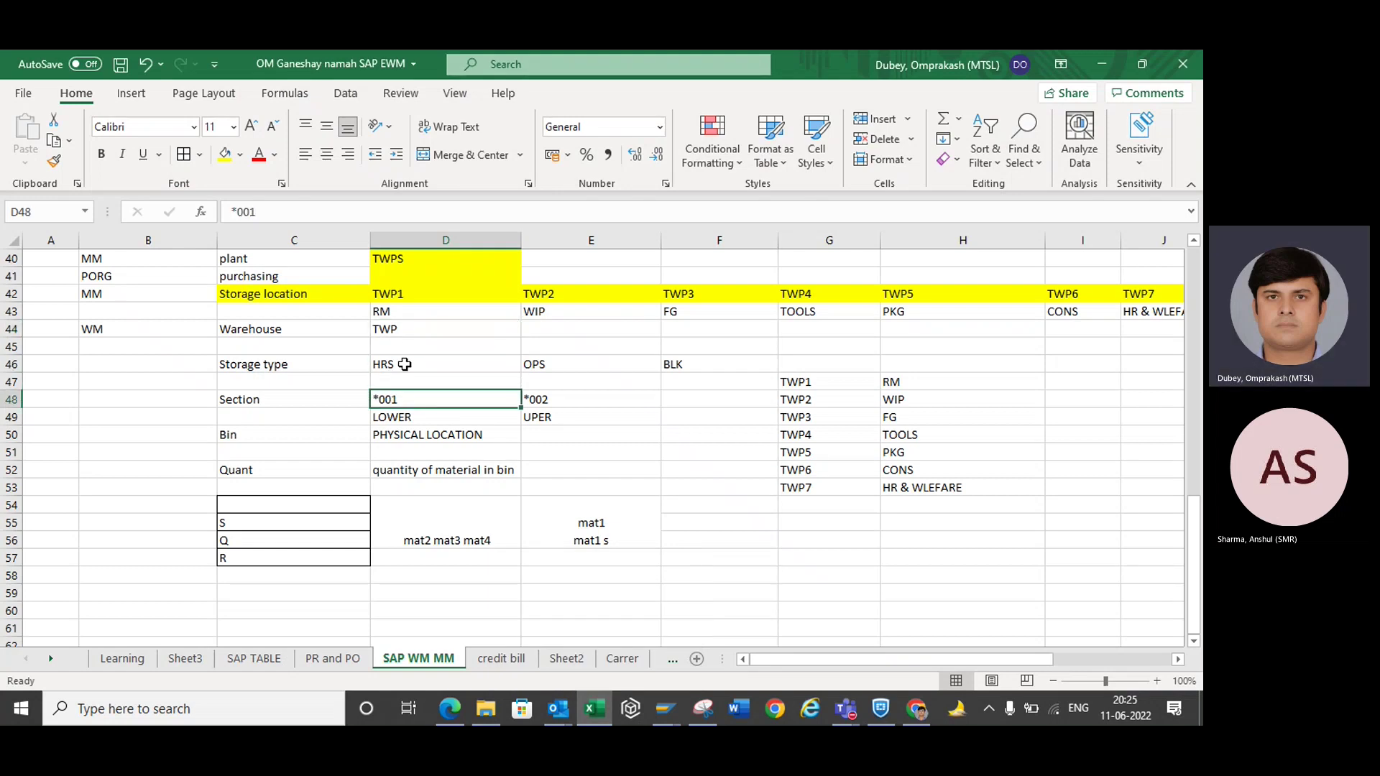
{"action": "key", "text": "Right"}
{"action": "key", "text": "Left"}
{"action": "key", "text": "Up"}
{"action": "key", "text": "Up"}
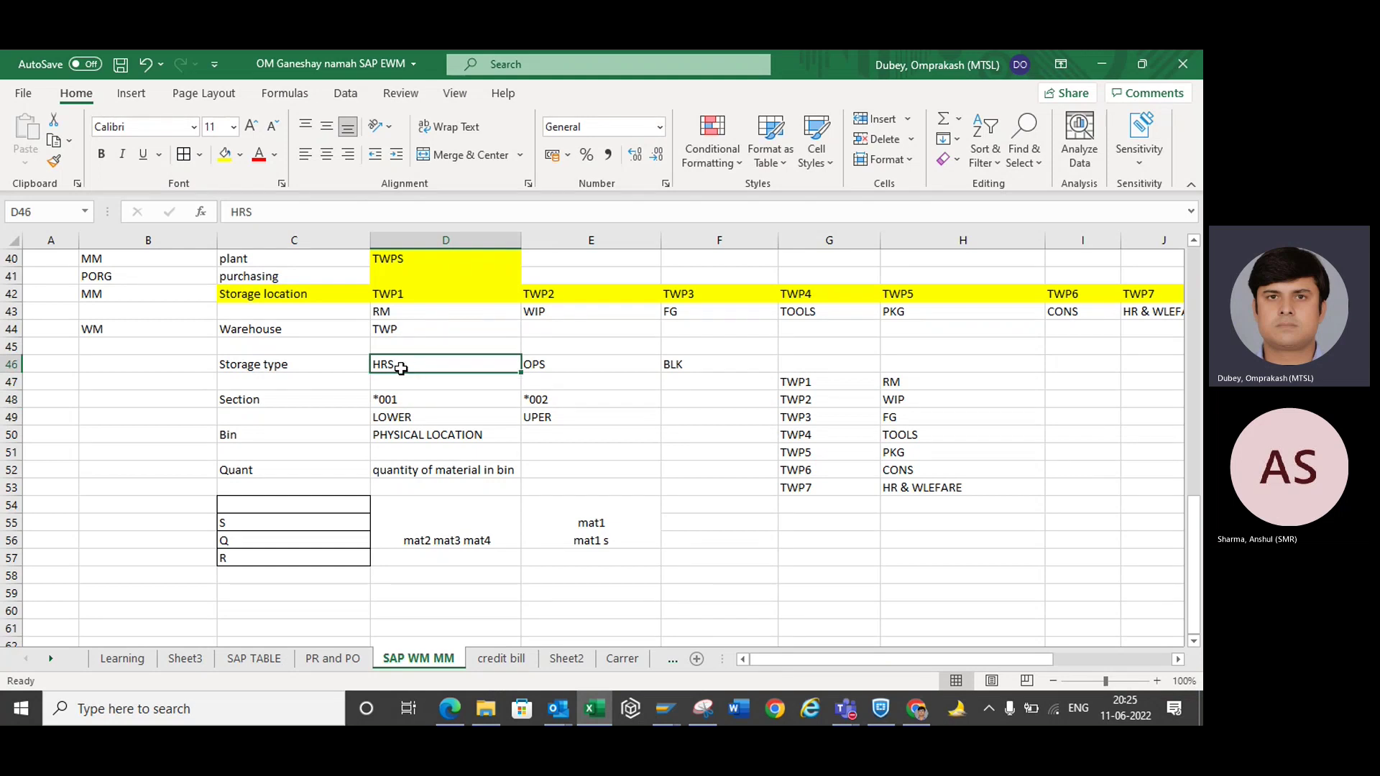
{"action": "left_click", "coordinate": [397, 327]}
{"action": "left_click", "coordinate": [395, 371]}
{"action": "key", "text": "alt+Tab"}
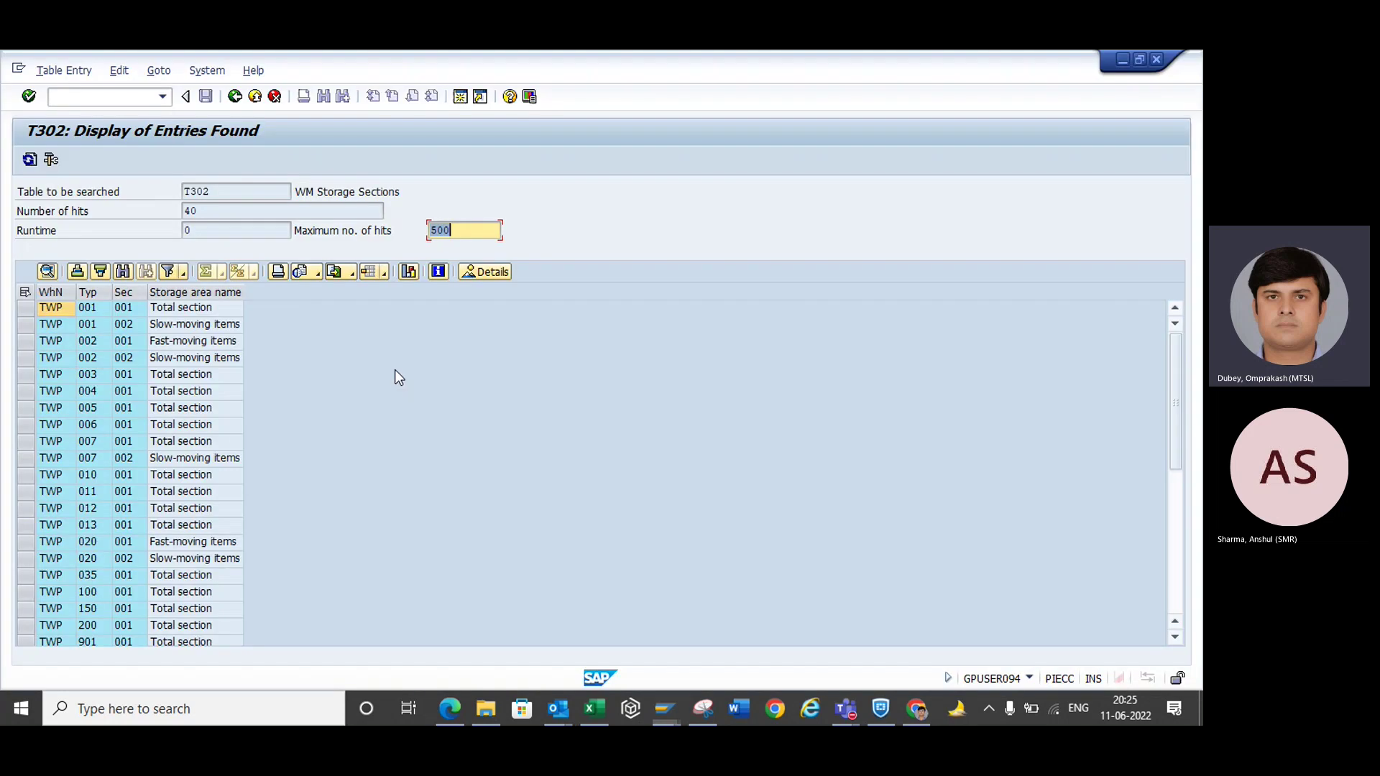
- Display the entry in table T301 for warehouse number TWP and storage type HRS
{"action": "left_click", "coordinate": [235, 97]}
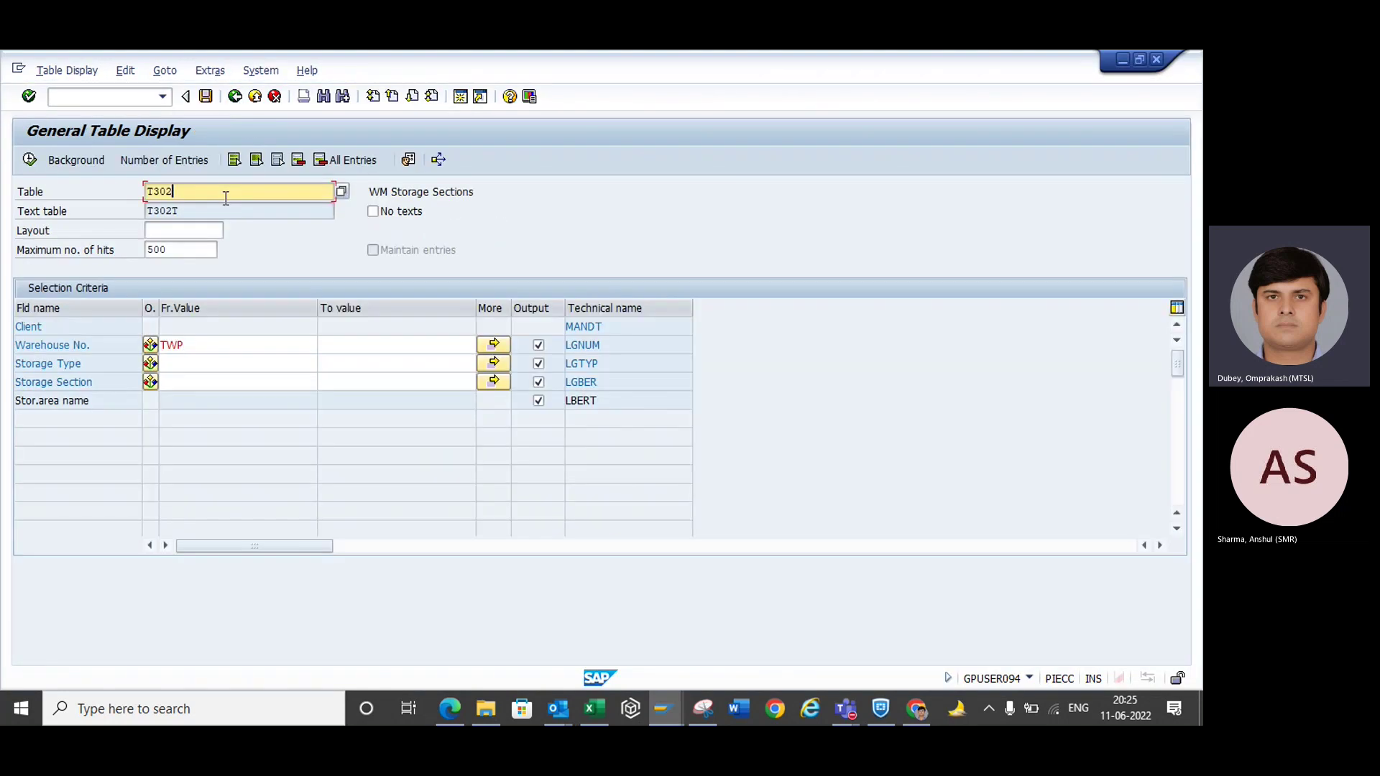
{"action": "key", "text": "BackSpace"}
{"action": "type", "text": "1"}
{"action": "key", "text": "Return"}
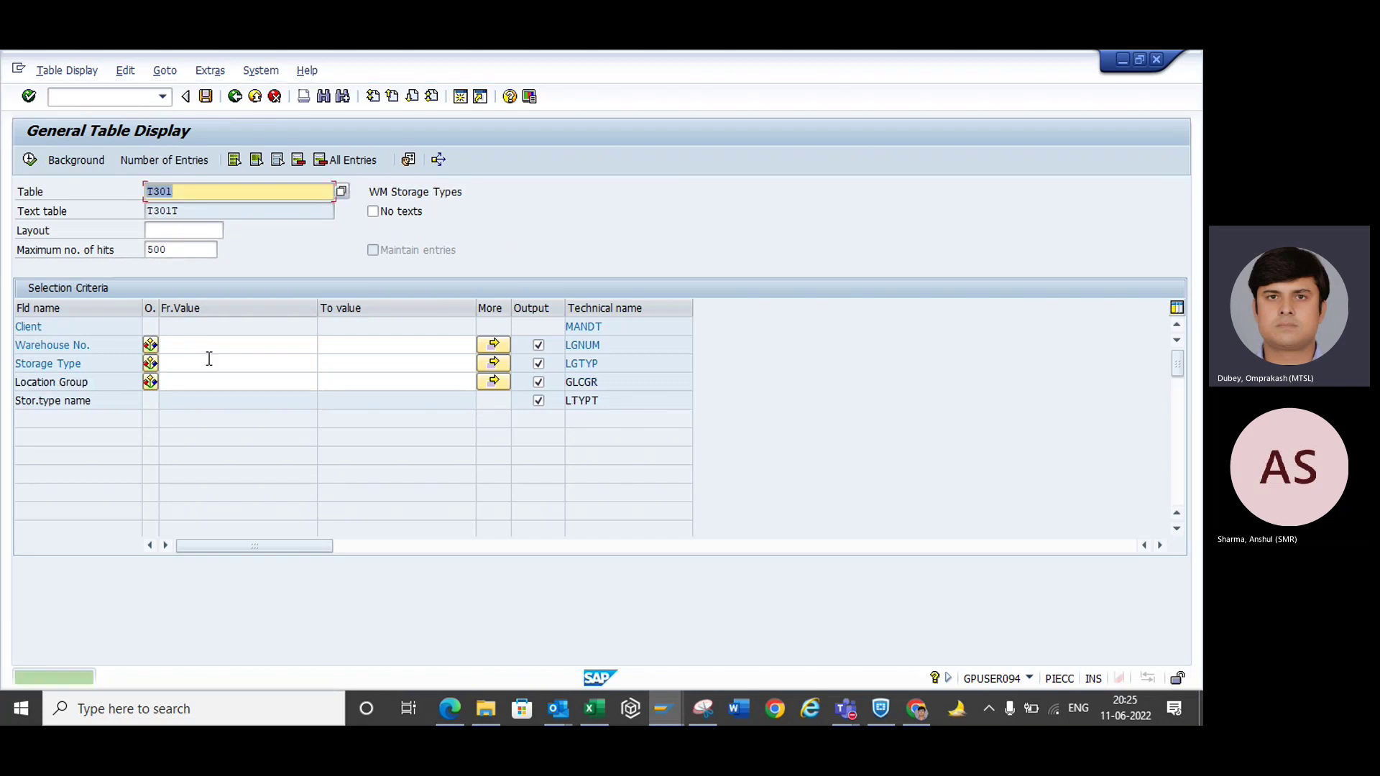
{"action": "left_click", "coordinate": [176, 362]}
{"action": "left_click", "coordinate": [172, 344]}
{"action": "type", "text": "TWP"}
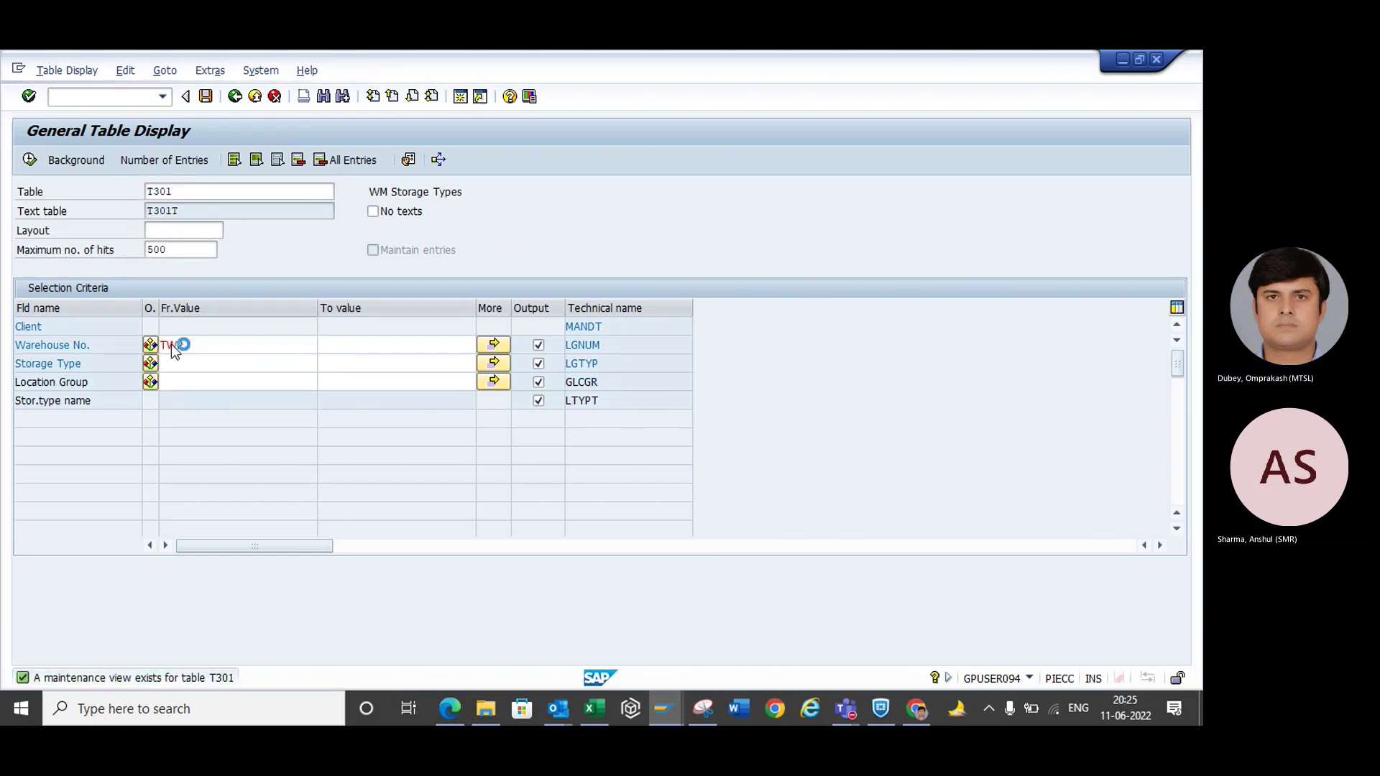
{"action": "left_click", "coordinate": [177, 363]}
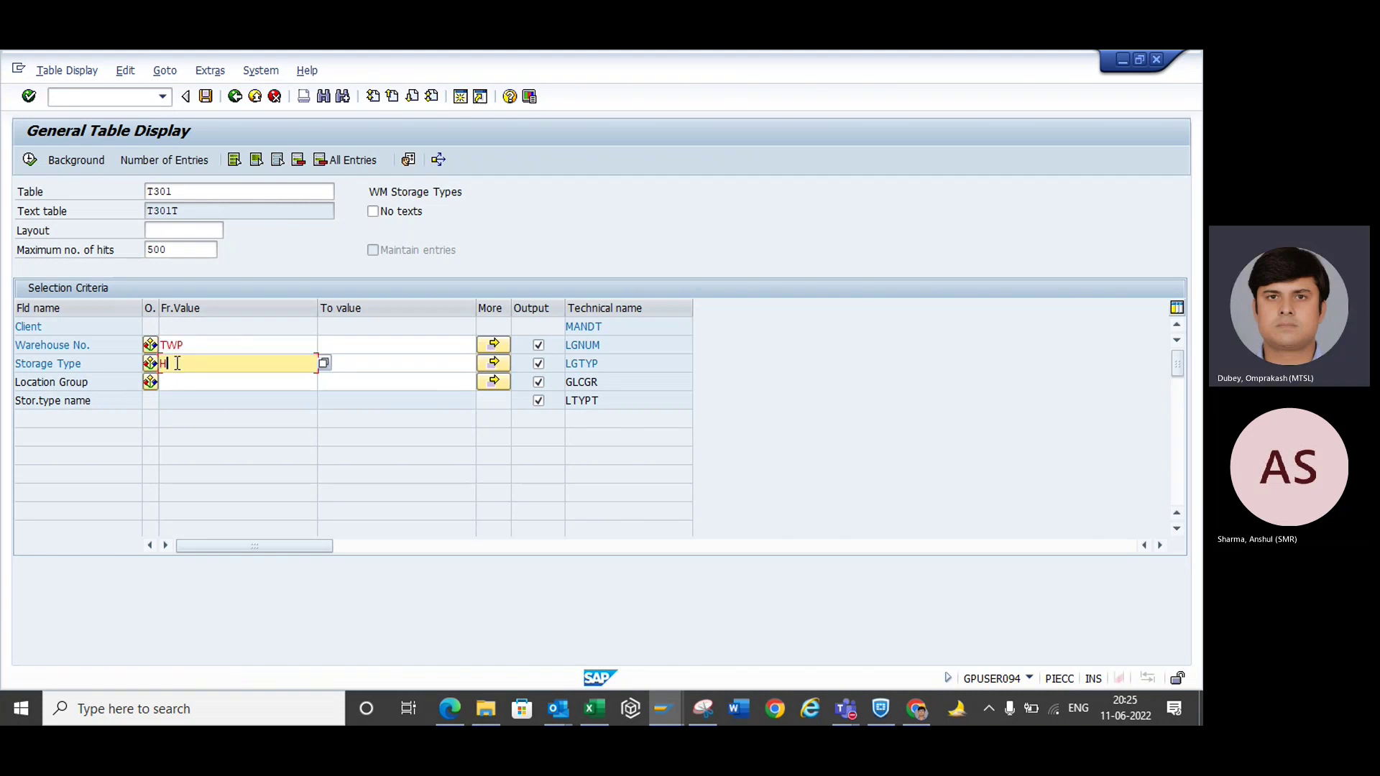
{"action": "double_click", "coordinate": [176, 362]}
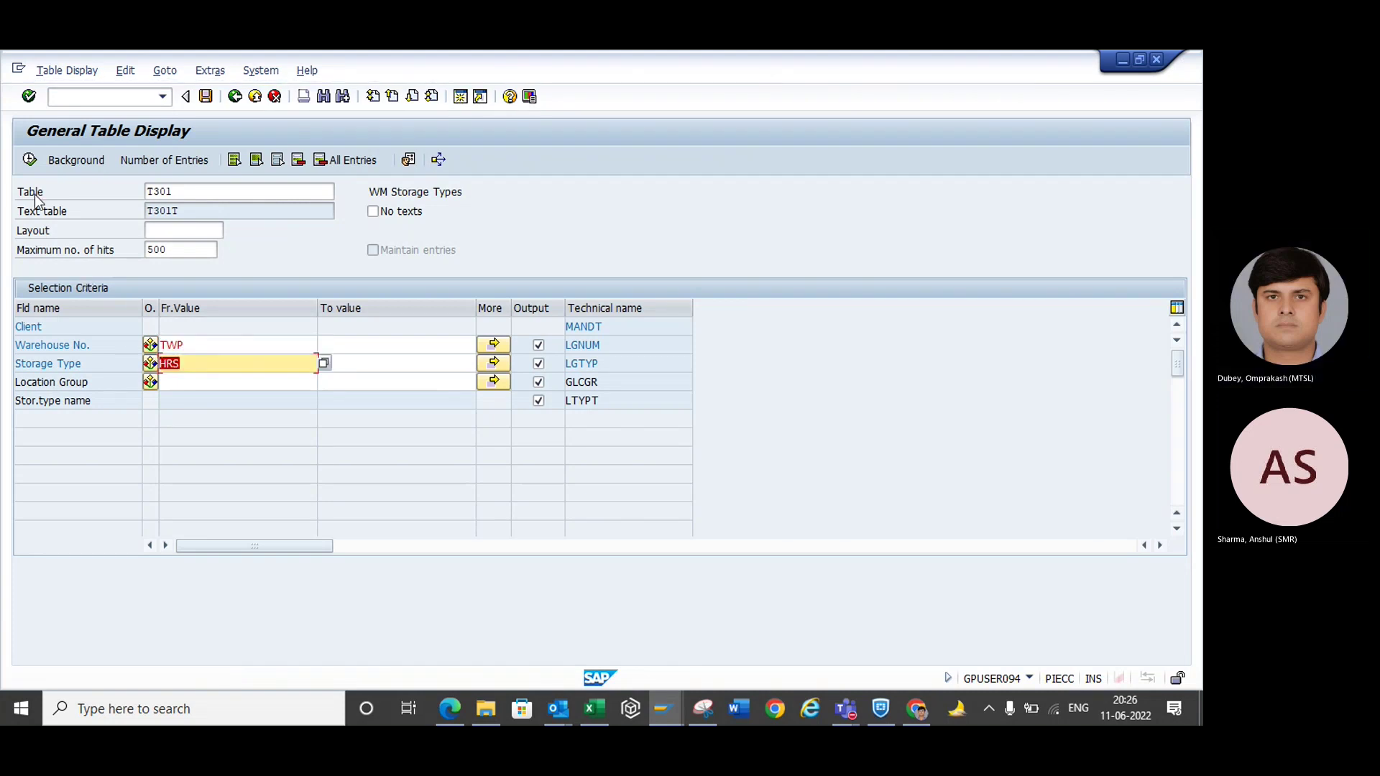
{"action": "left_click", "coordinate": [29, 161]}
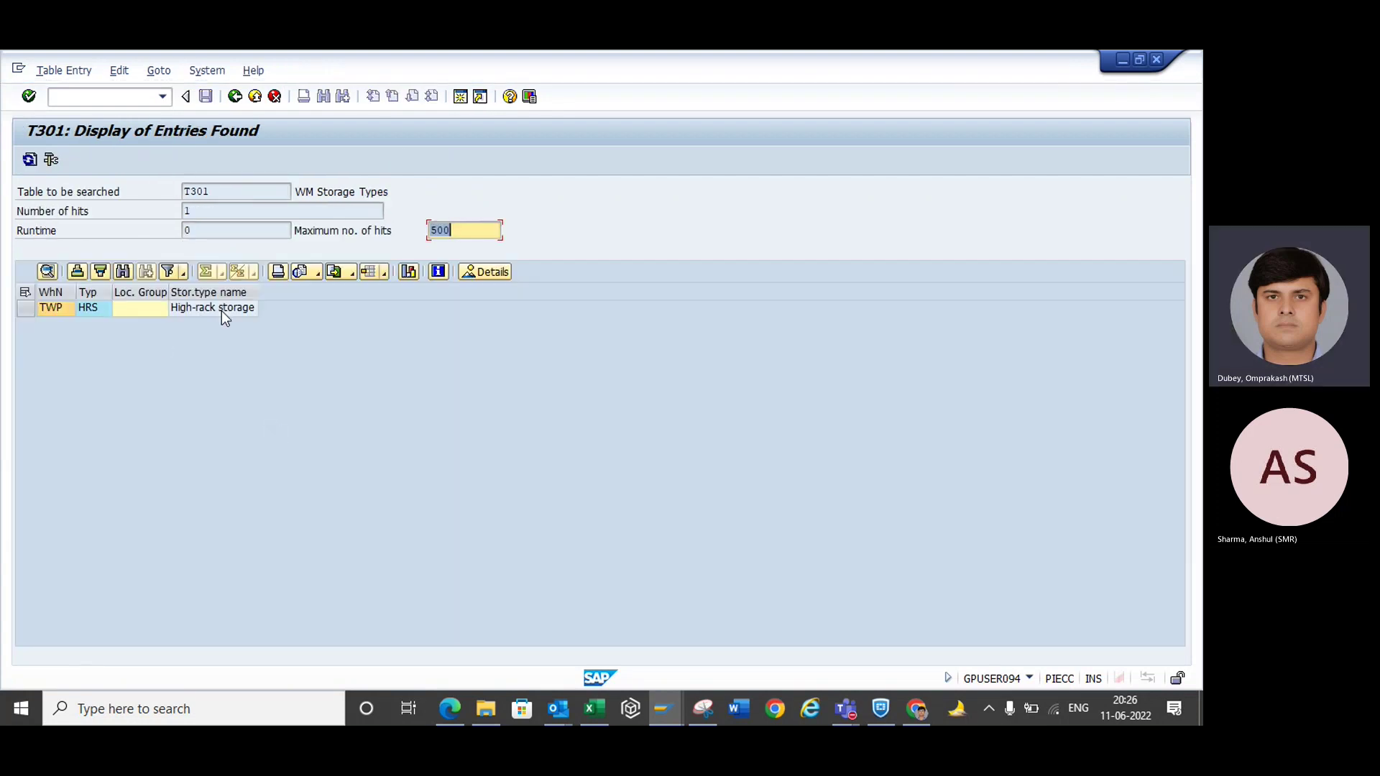
{"action": "left_click", "coordinate": [222, 312]}
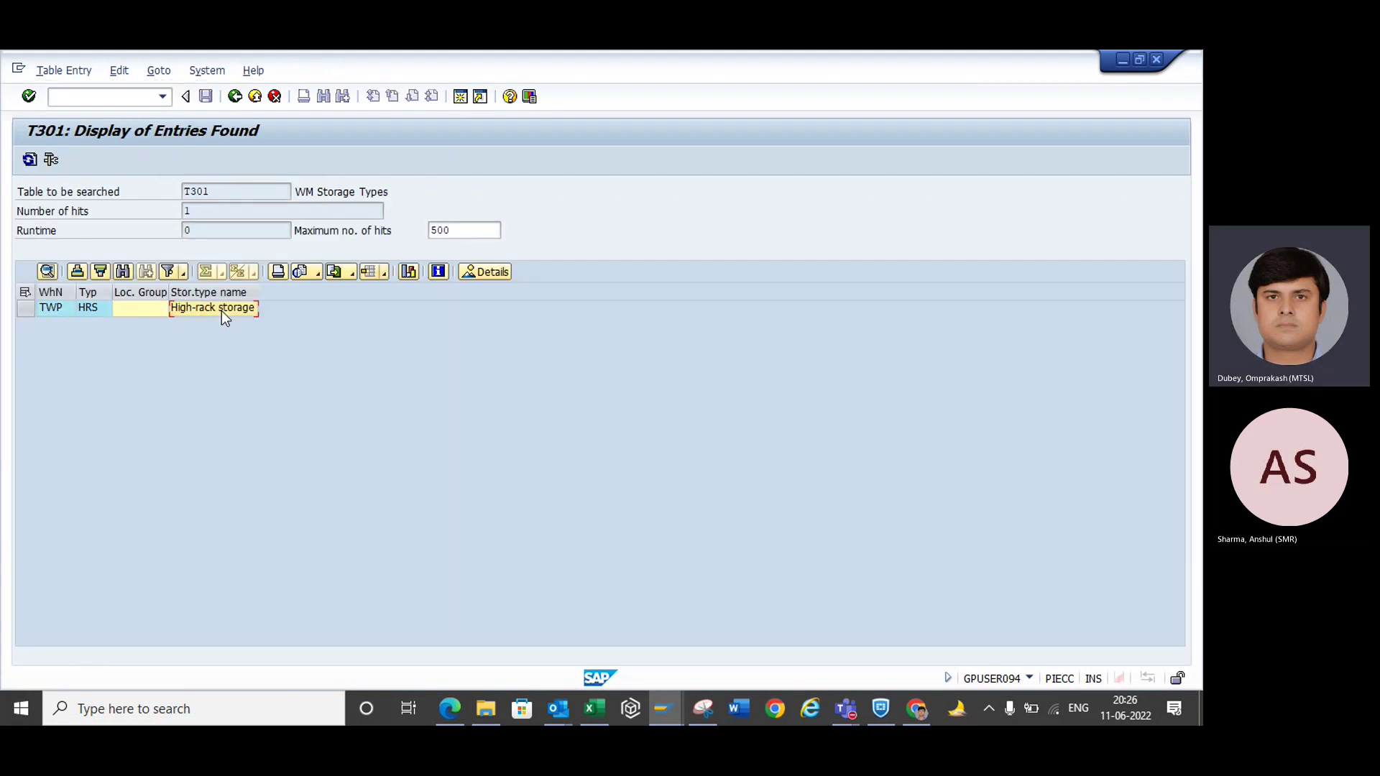
- Return to the customizing session, exit the warehouse number definition and collapse Enterprise Structure in the implementation guide
{"action": "left_click", "coordinate": [235, 96]}
{"action": "key", "text": "alt+Tab"}
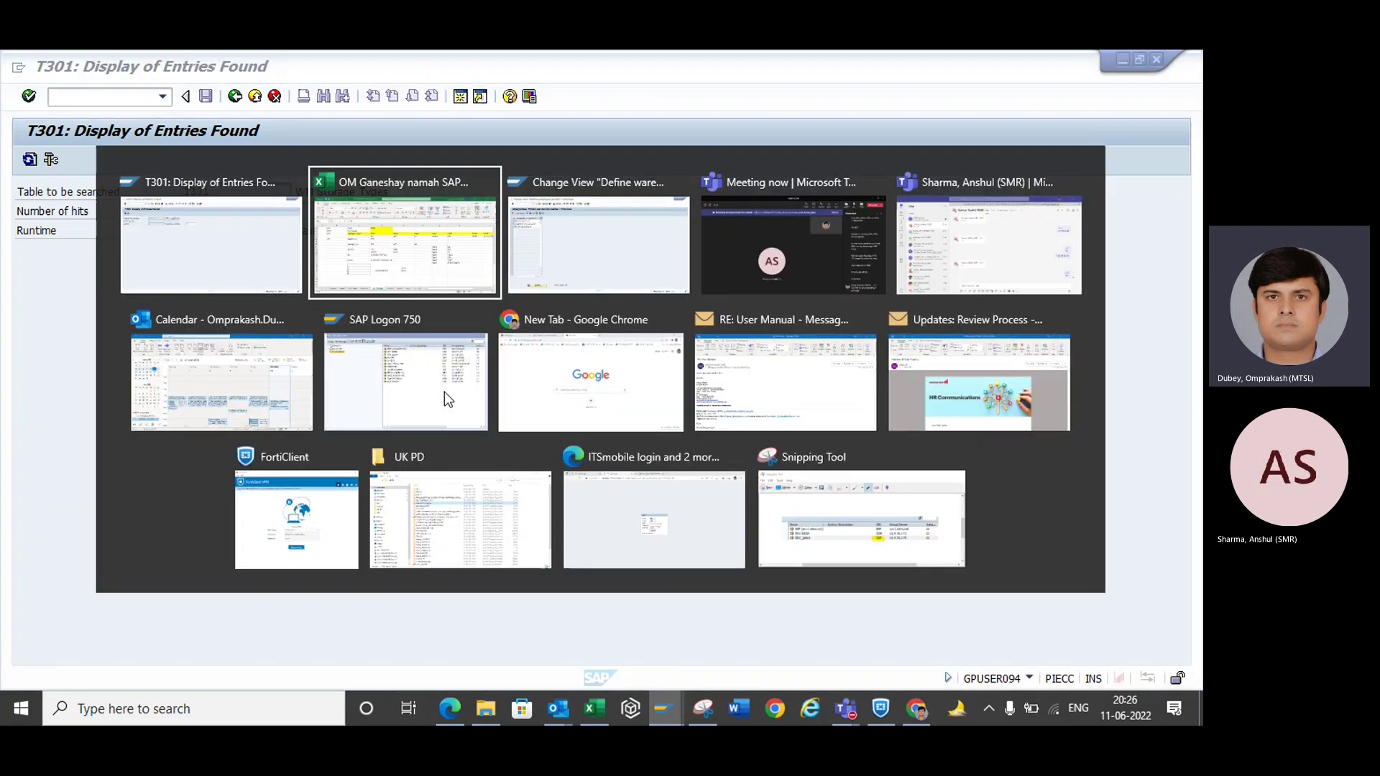
{"action": "mouse_move", "coordinate": [665, 709]}
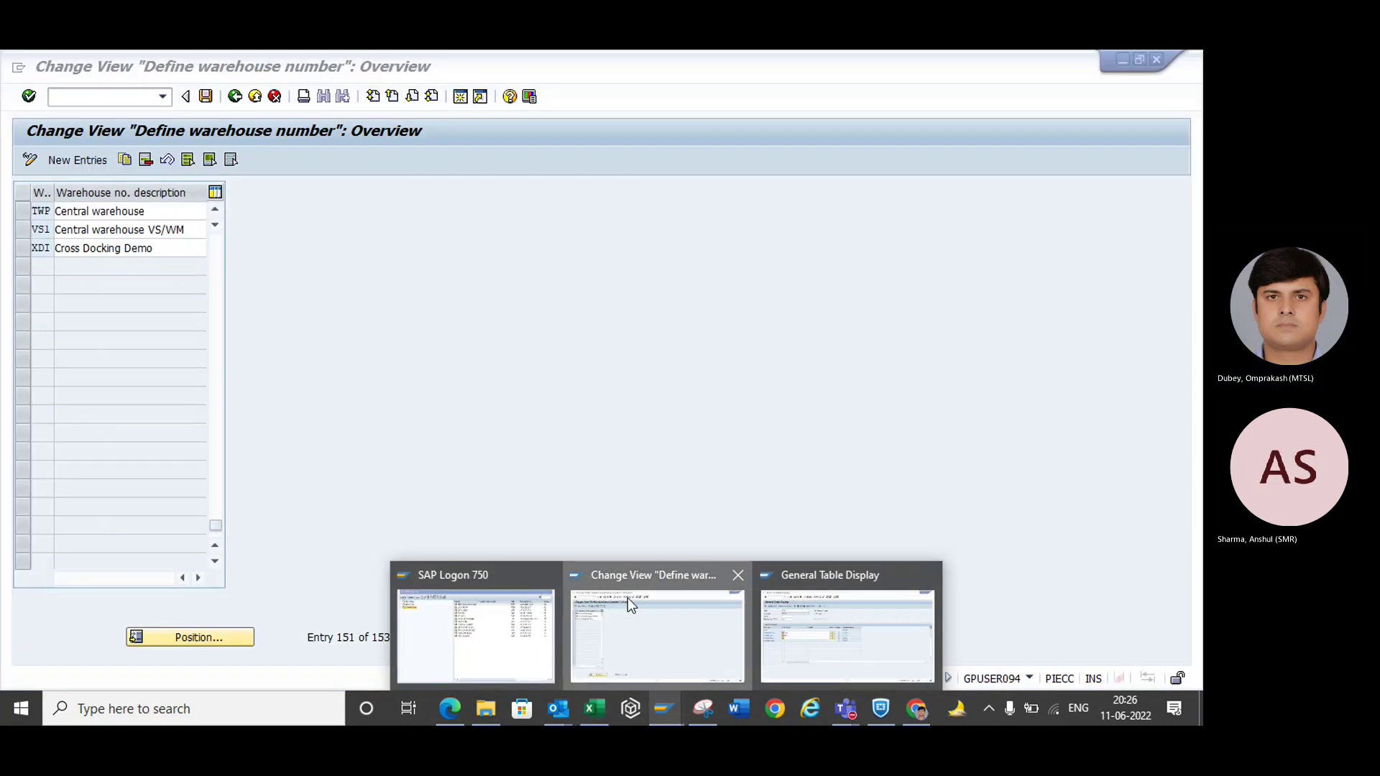
{"action": "left_click", "coordinate": [627, 597]}
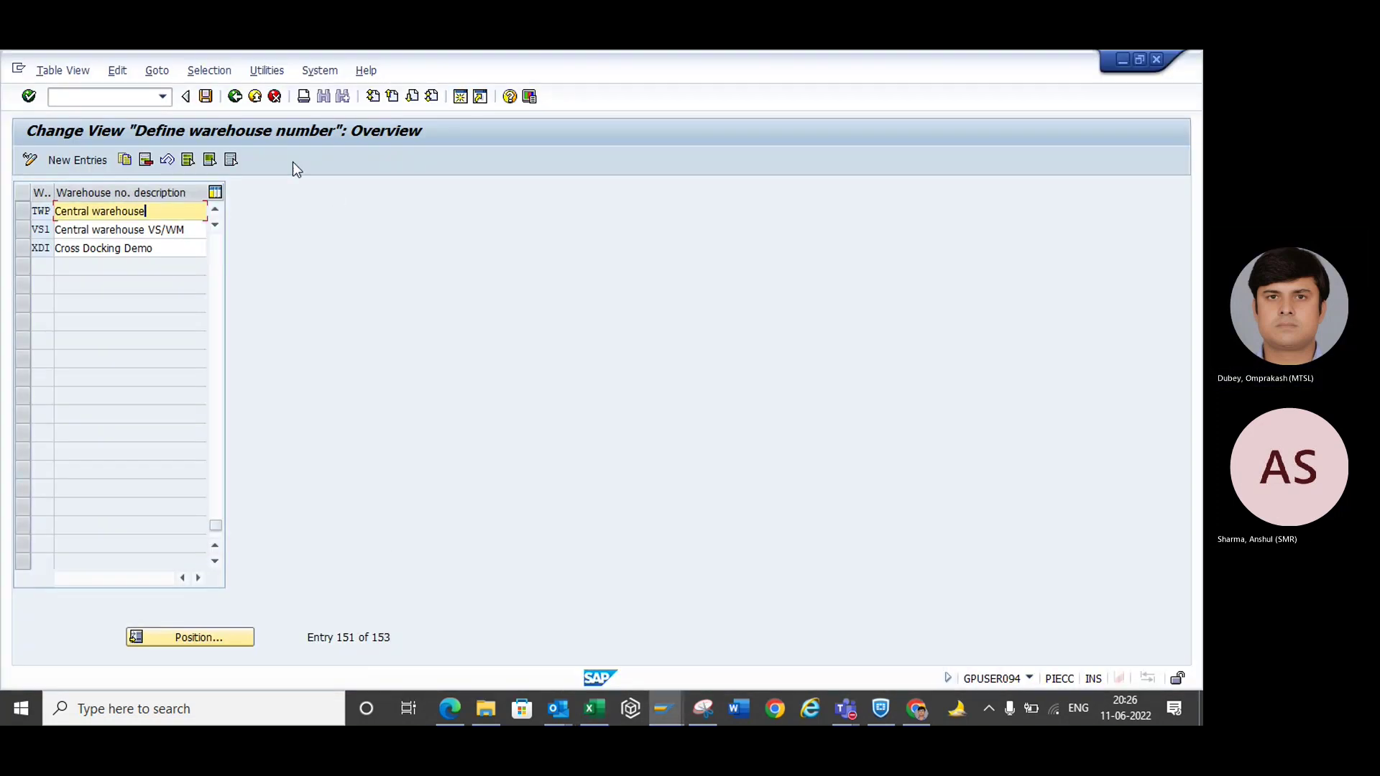
{"action": "left_click", "coordinate": [235, 98]}
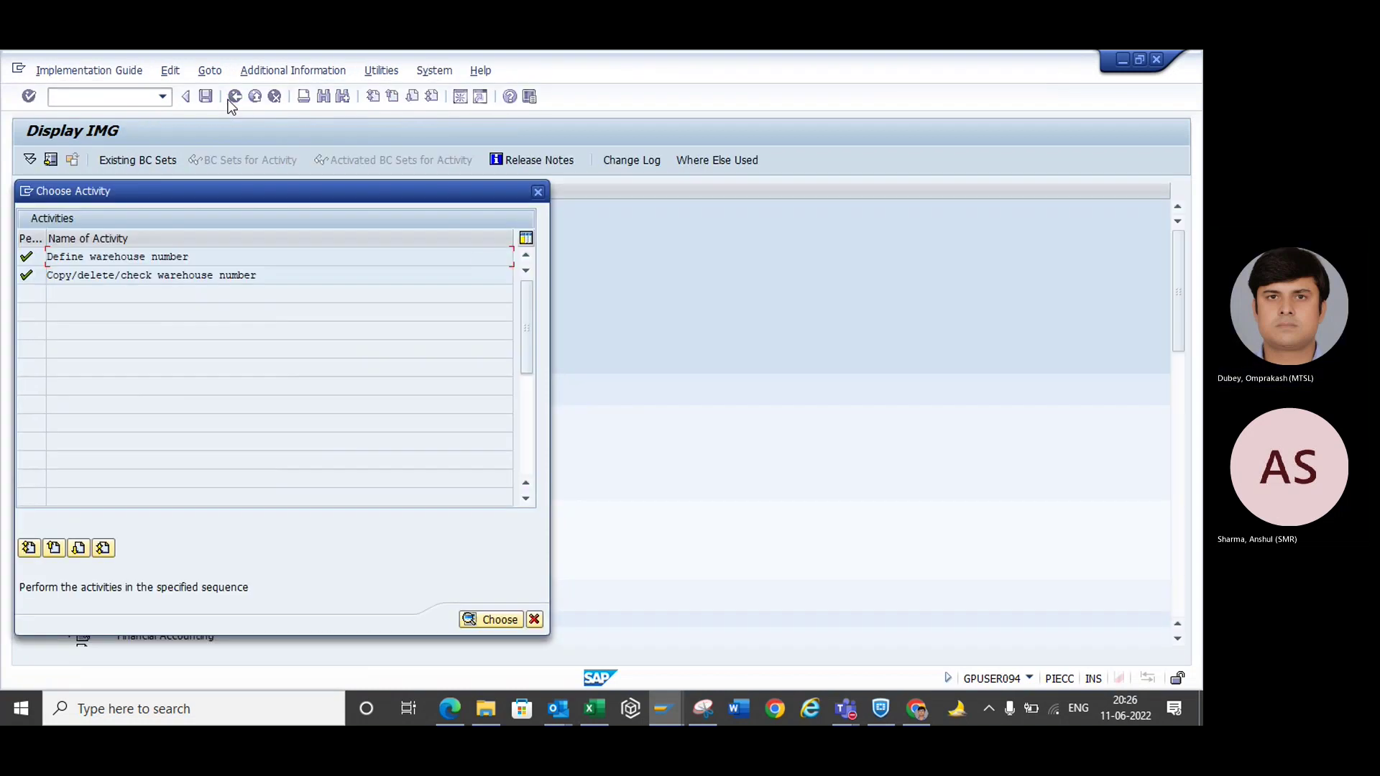
{"action": "left_click", "coordinate": [538, 191]}
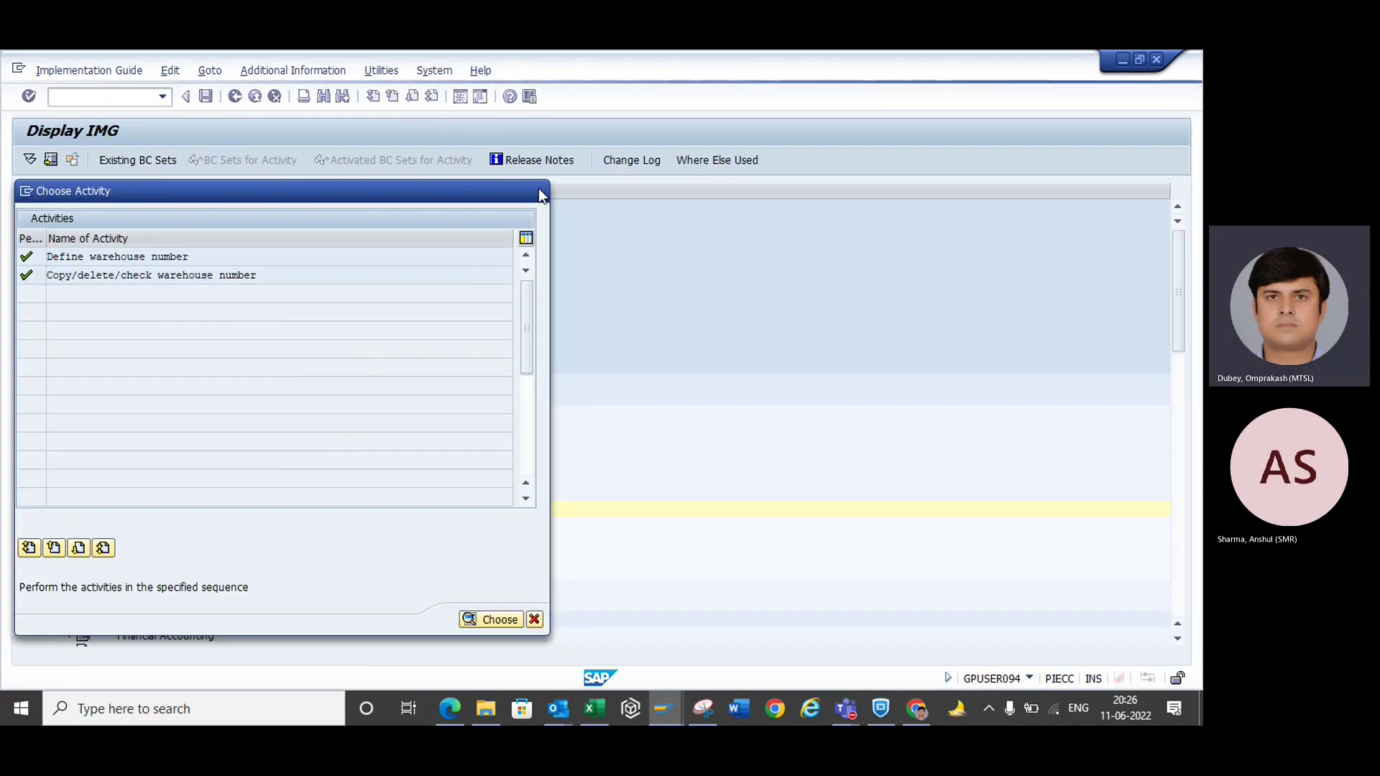
{"action": "left_click", "coordinate": [40, 366]}
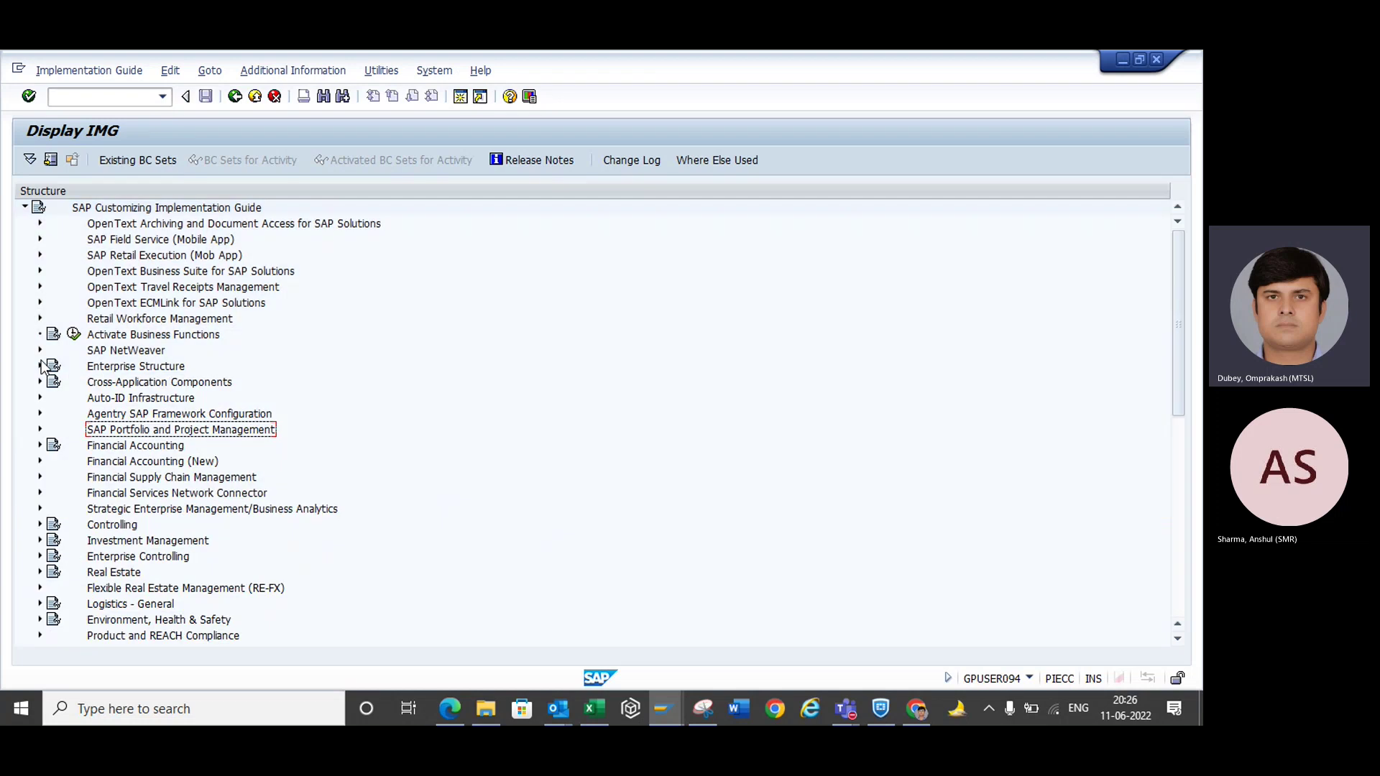
- Open the Define Storage Type activity under Logistics Execution, Warehouse Management, Master Data
{"action": "mouse_move", "coordinate": [1178, 389]}
{"action": "left_mouse_down"}
{"action": "mouse_move", "coordinate": [1174, 571]}
{"action": "mouse_move", "coordinate": [1174, 555]}
{"action": "left_mouse_up"}
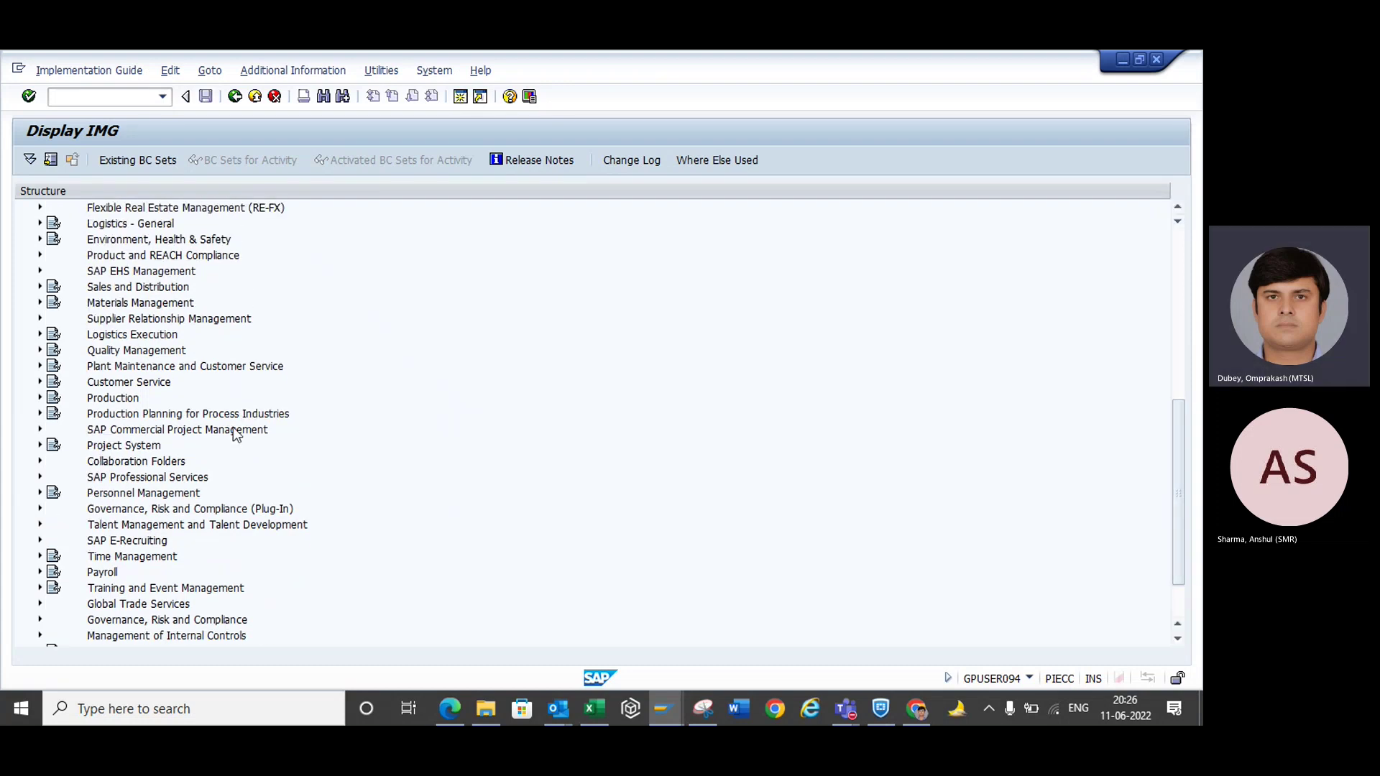
{"action": "left_click", "coordinate": [40, 334]}
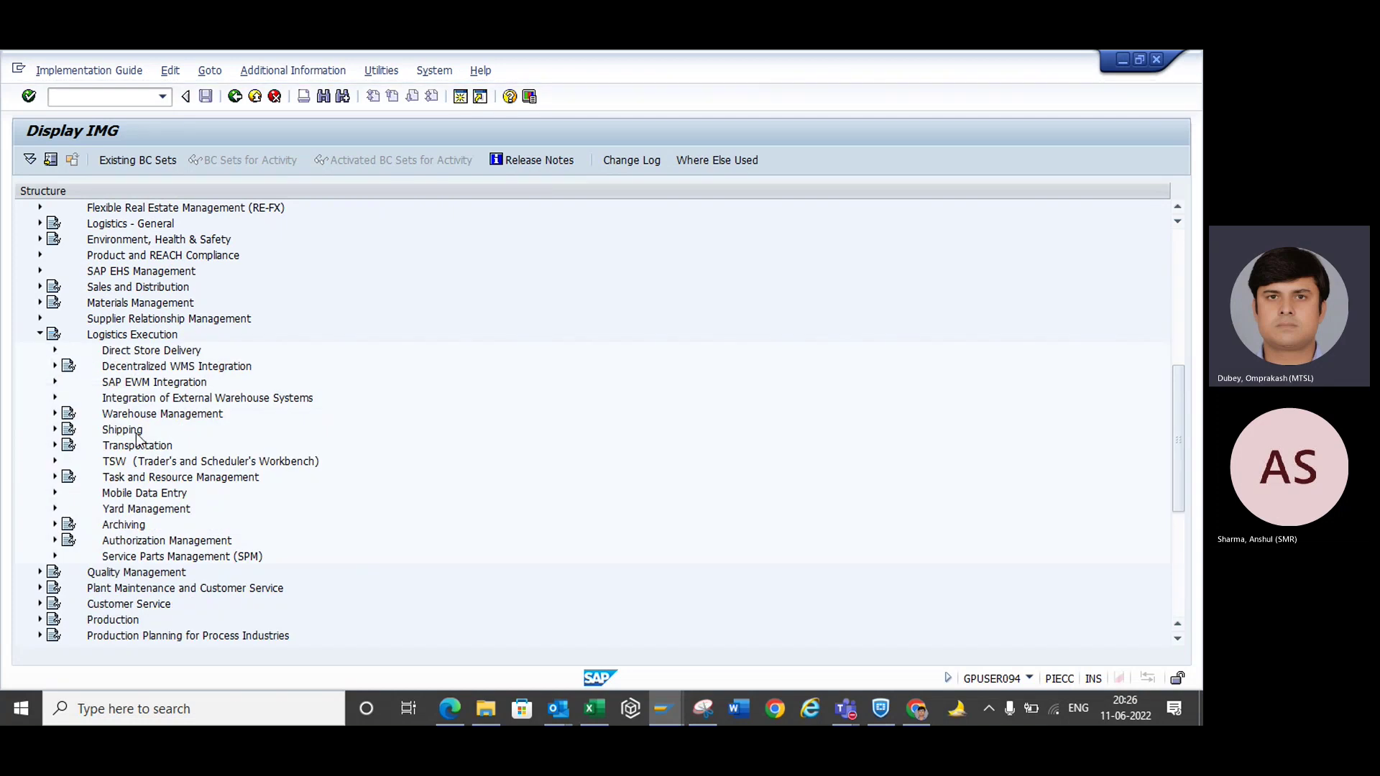
{"action": "left_click", "coordinate": [54, 413]}
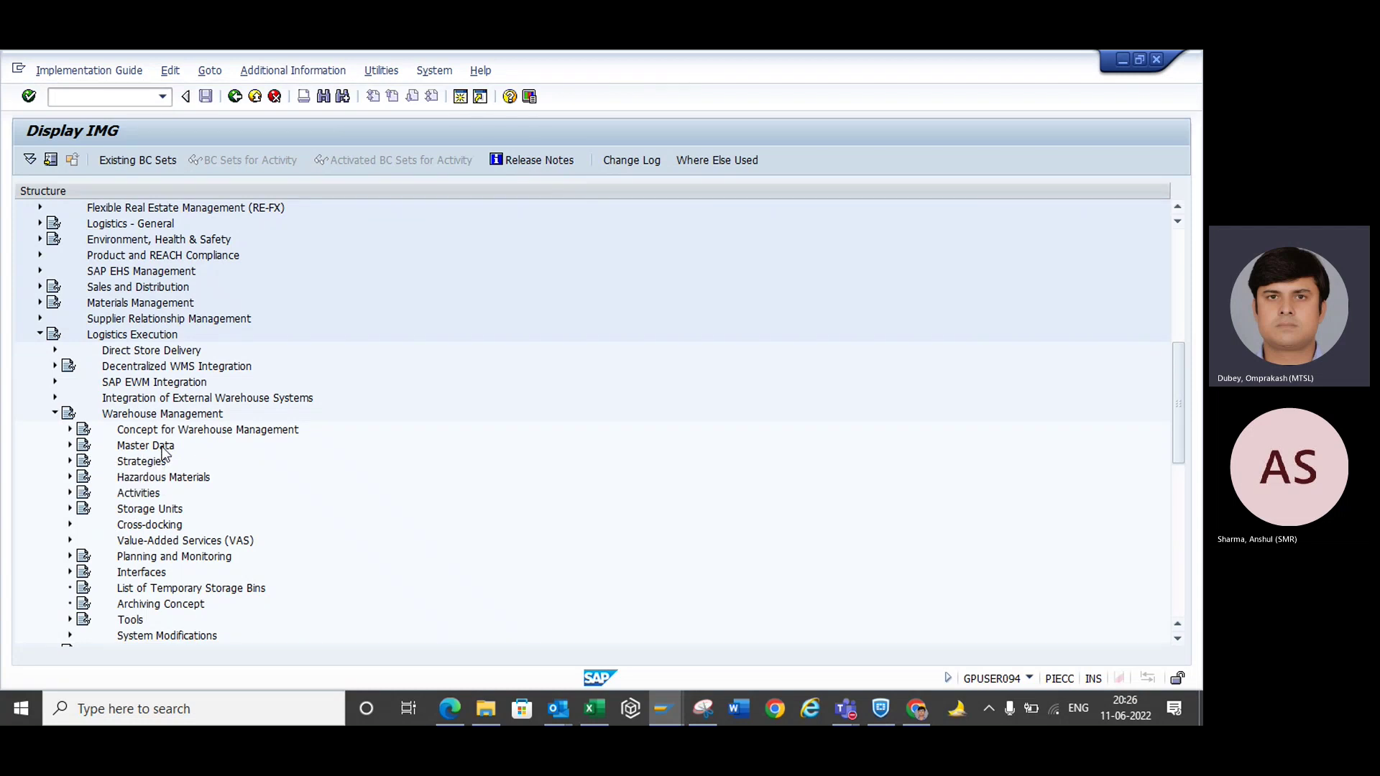
{"action": "left_click", "coordinate": [70, 445]}
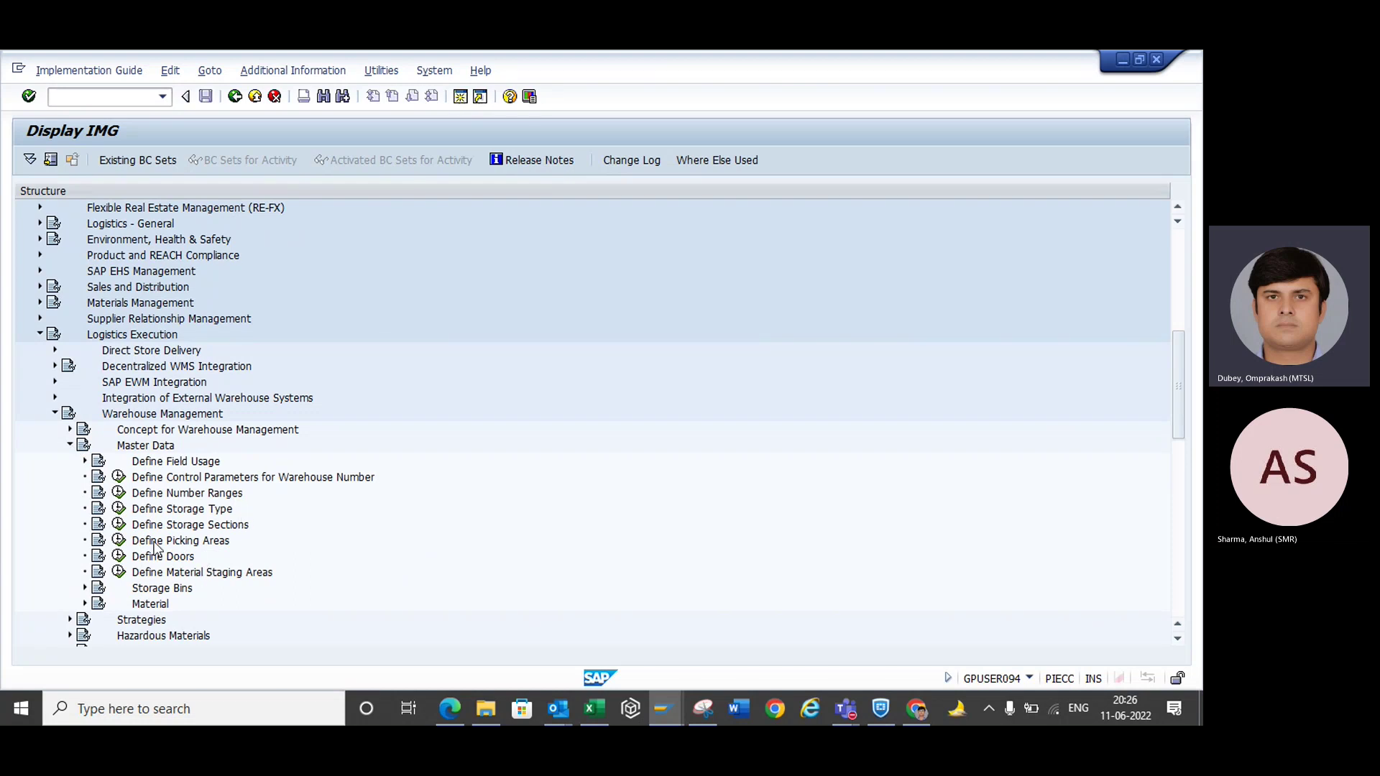
{"action": "left_click", "coordinate": [119, 508]}
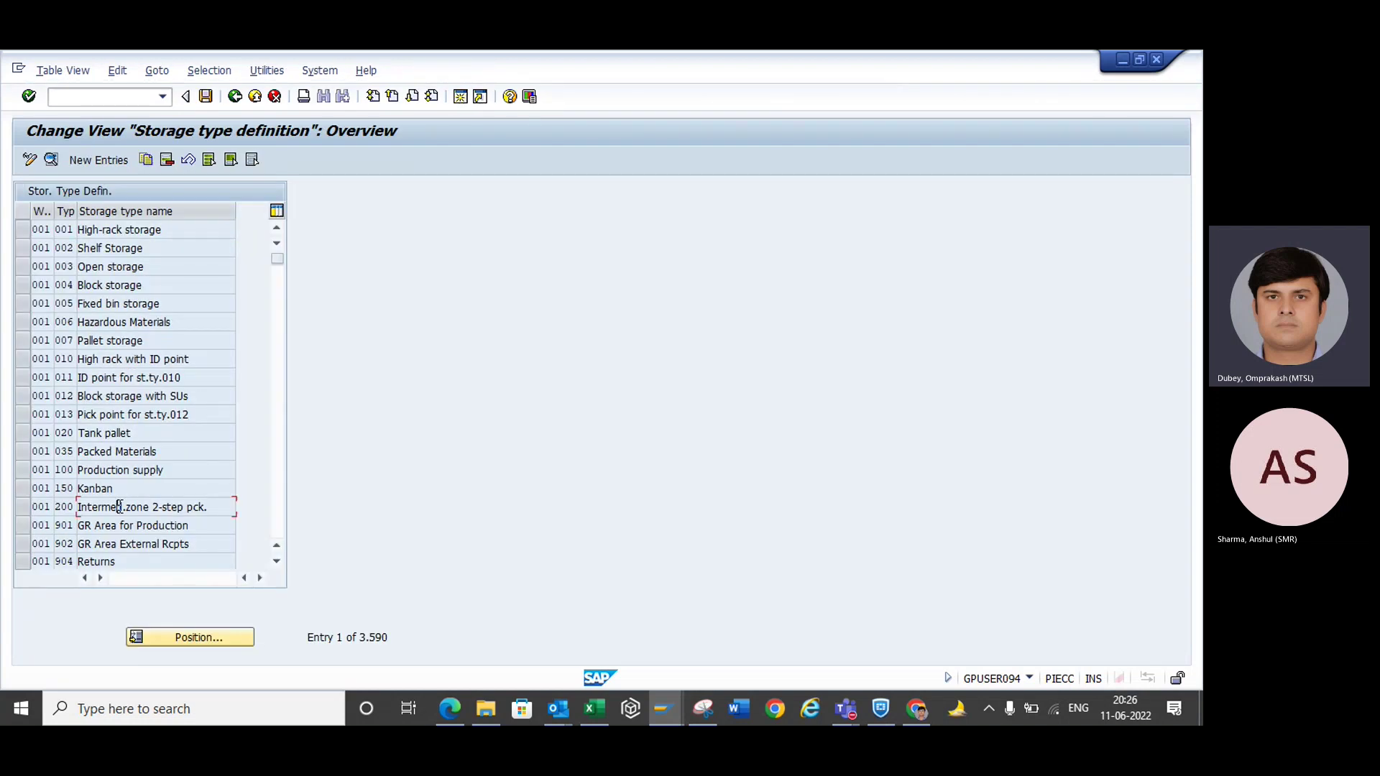
- Position the storage type list at warehouse TWP and open the details of storage type 001, High-rack storage
{"action": "left_click", "coordinate": [198, 638]}
{"action": "type", "text": "TWP"}
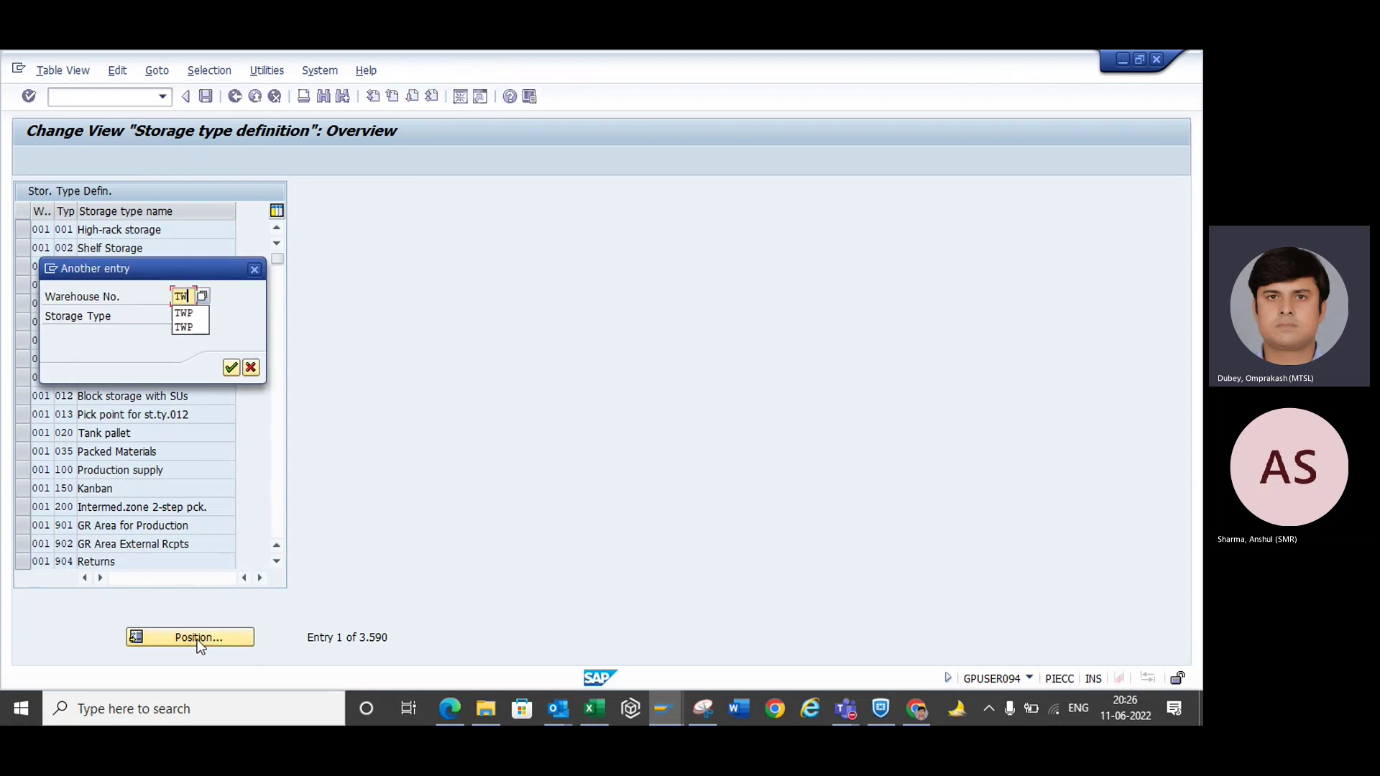
{"action": "key", "text": "Return"}
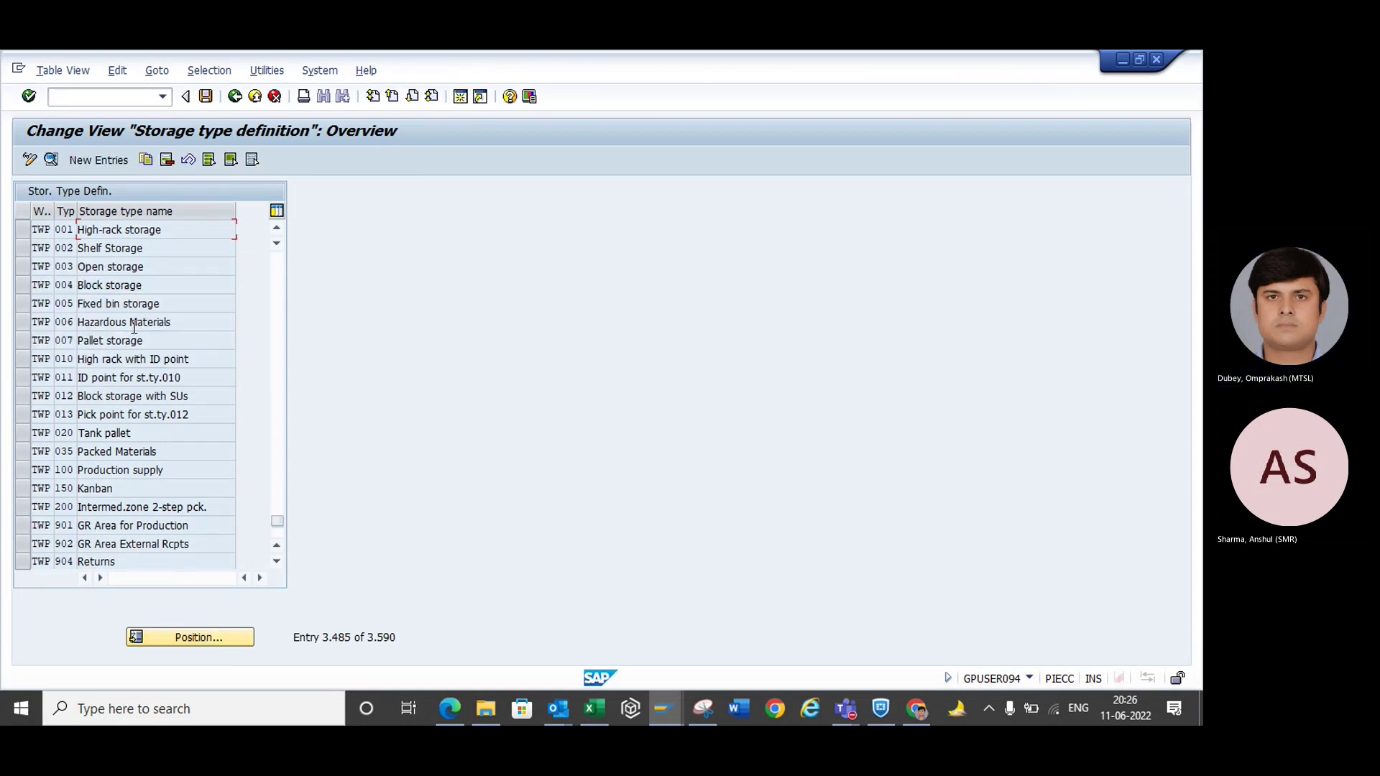
{"action": "left_click", "coordinate": [21, 230]}
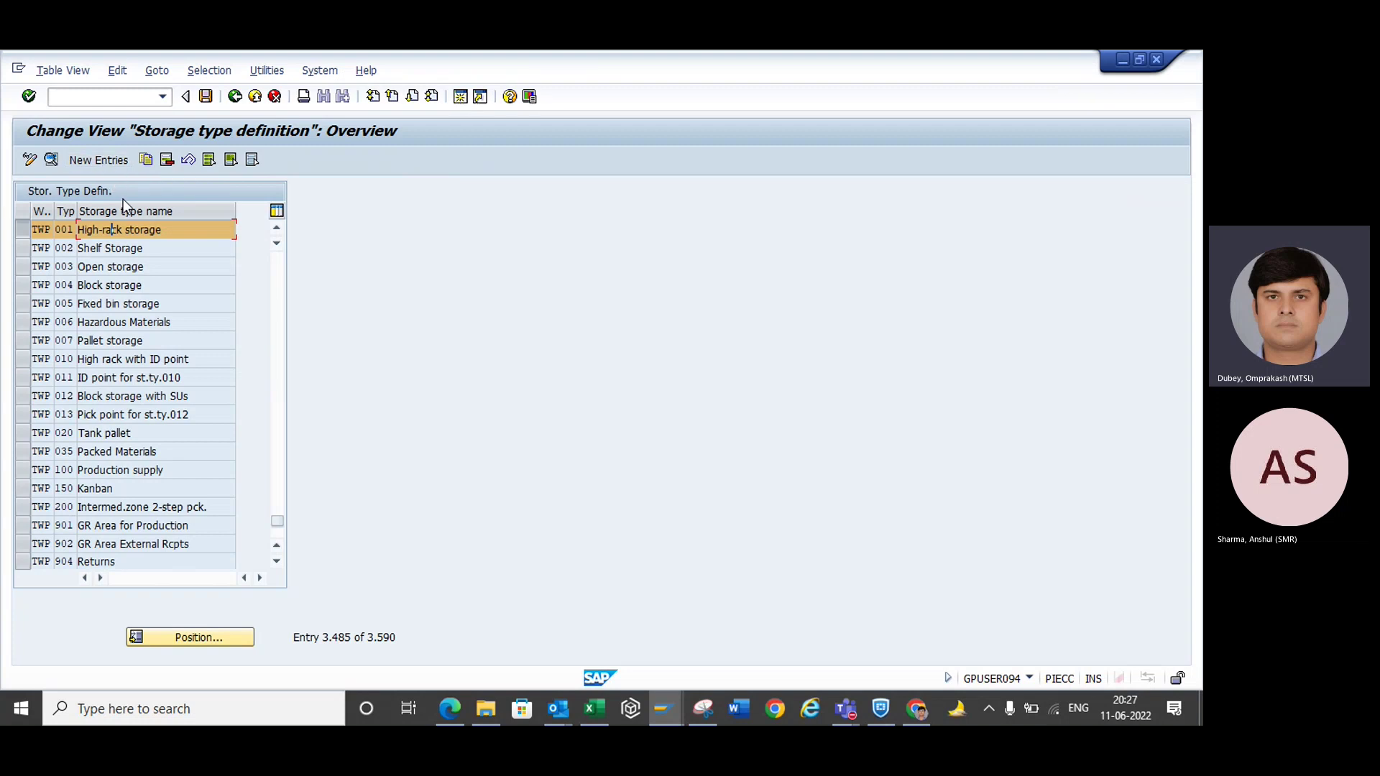
{"action": "left_click", "coordinate": [52, 160]}
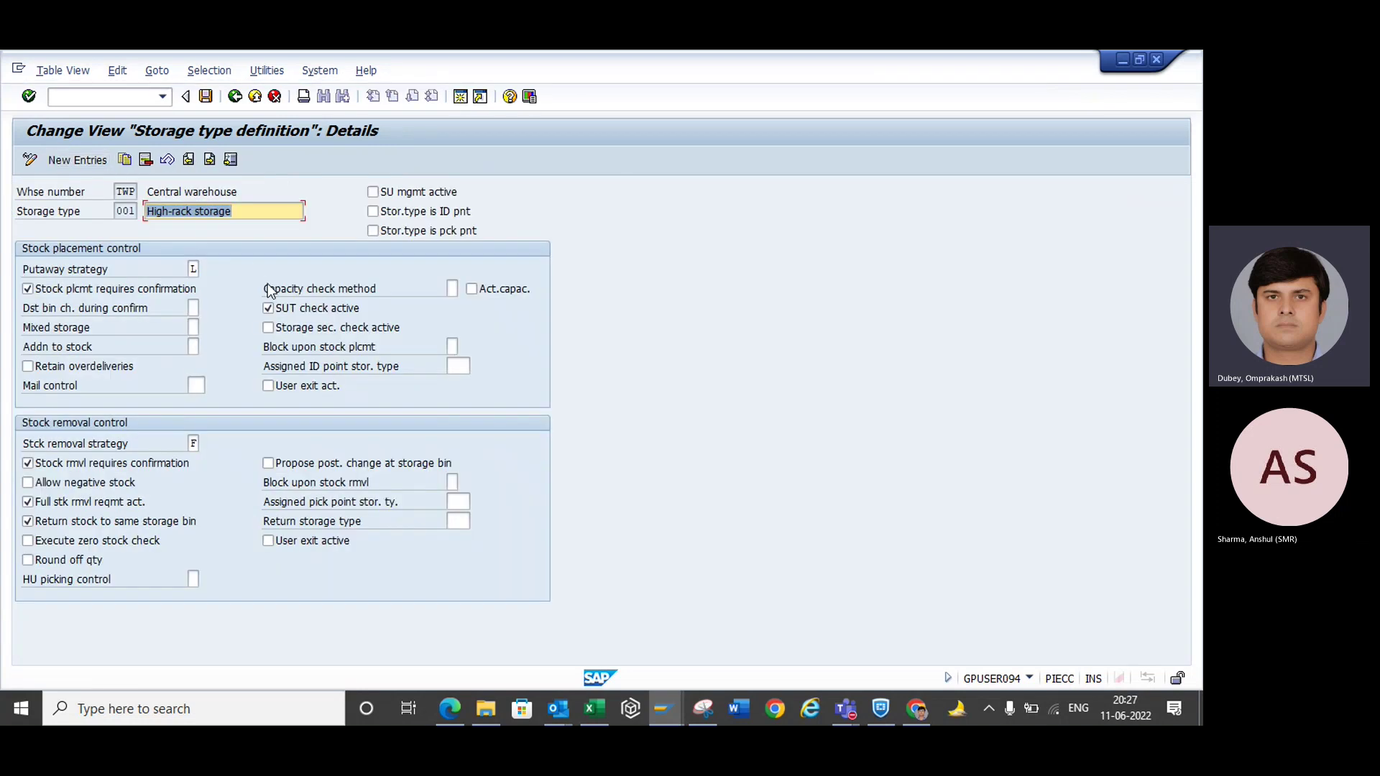
{"action": "left_click", "coordinate": [278, 210]}
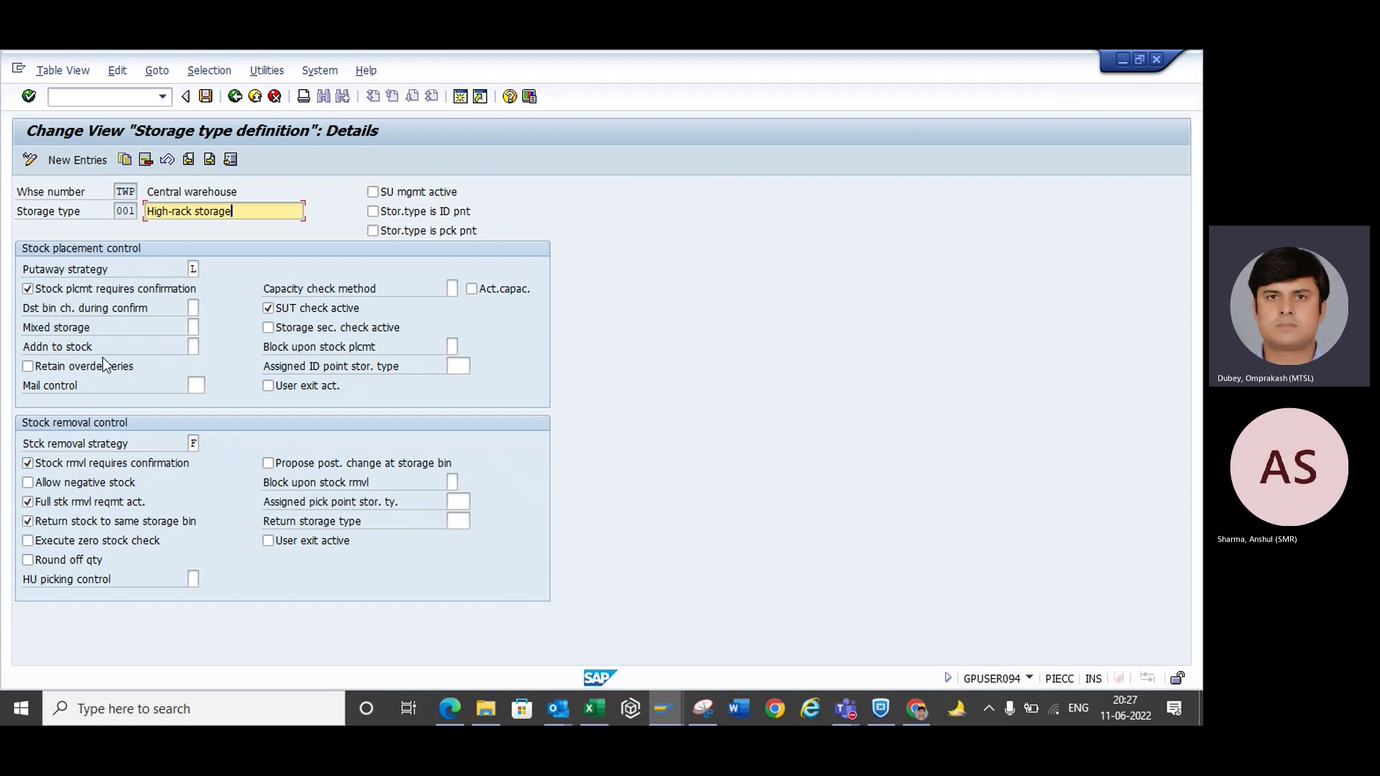
- Examine the available putaway strategies and stock removal strategies for the high-rack storage type without changing either
{"action": "left_click", "coordinate": [194, 270]}
{"action": "left_click", "coordinate": [204, 270]}
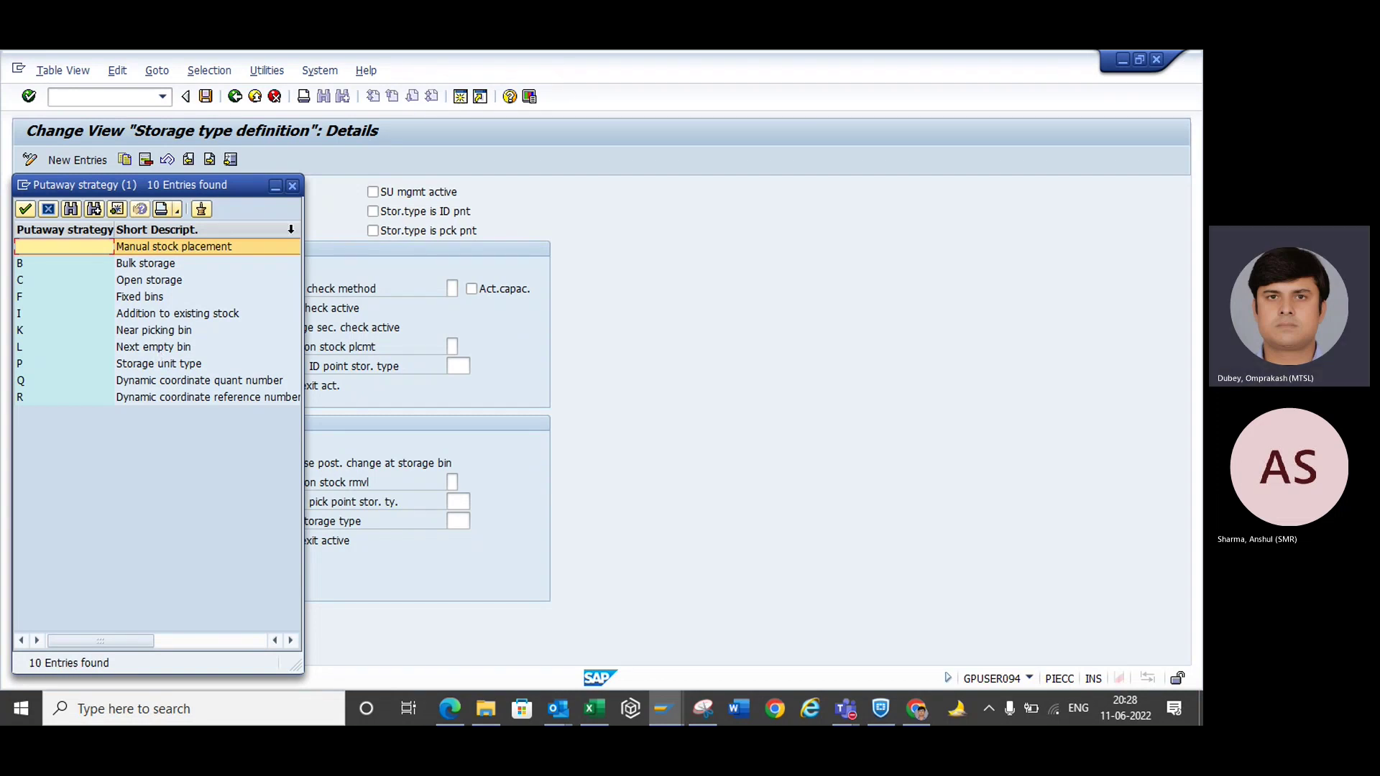
{"action": "left_click", "coordinate": [294, 186]}
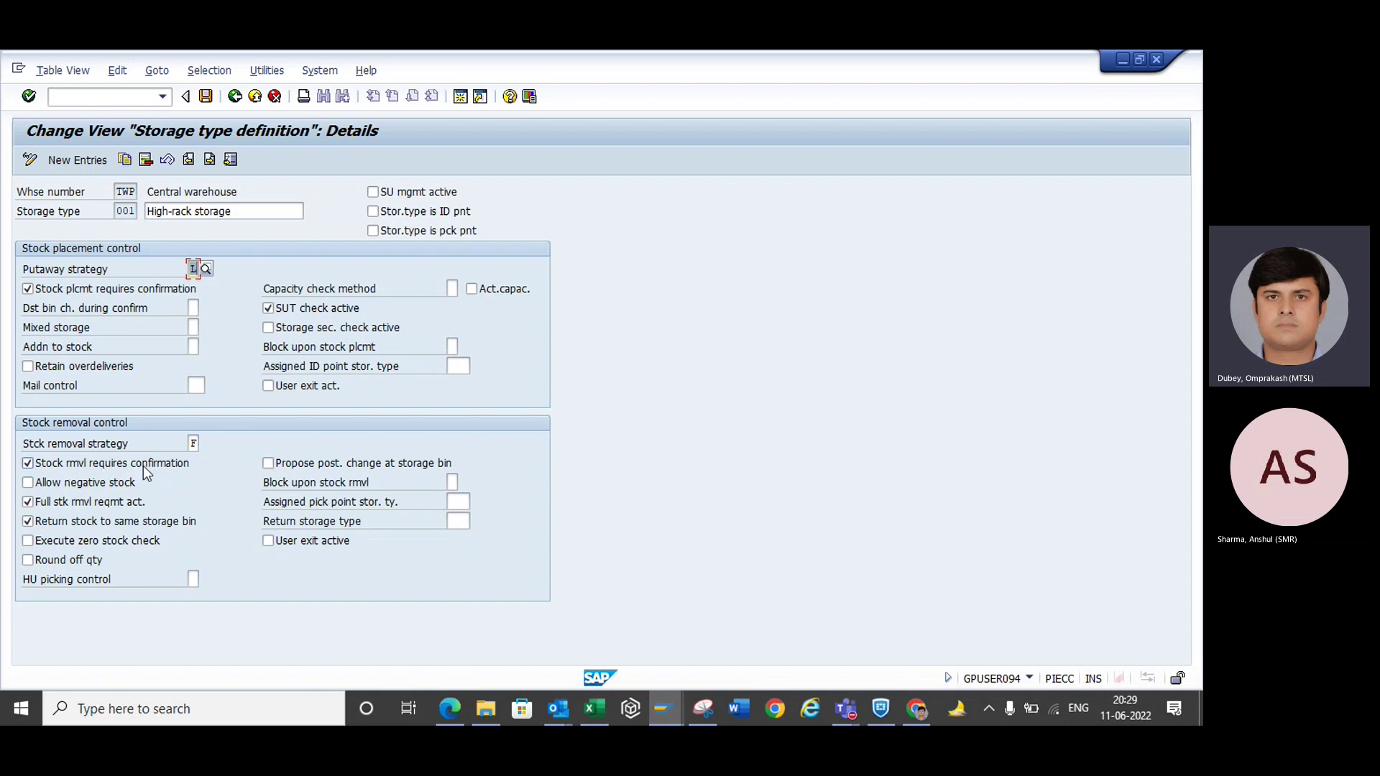
{"action": "left_click", "coordinate": [193, 443]}
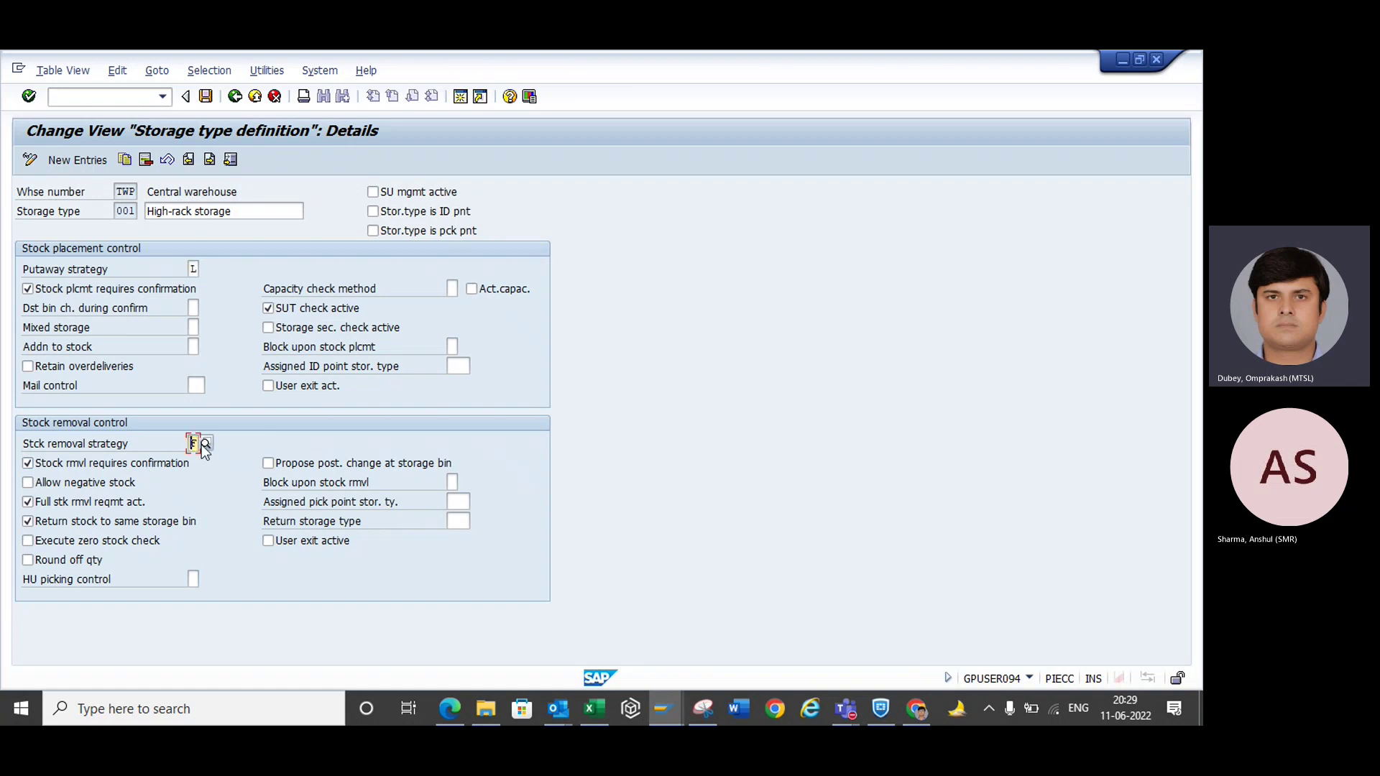
{"action": "left_click", "coordinate": [206, 444]}
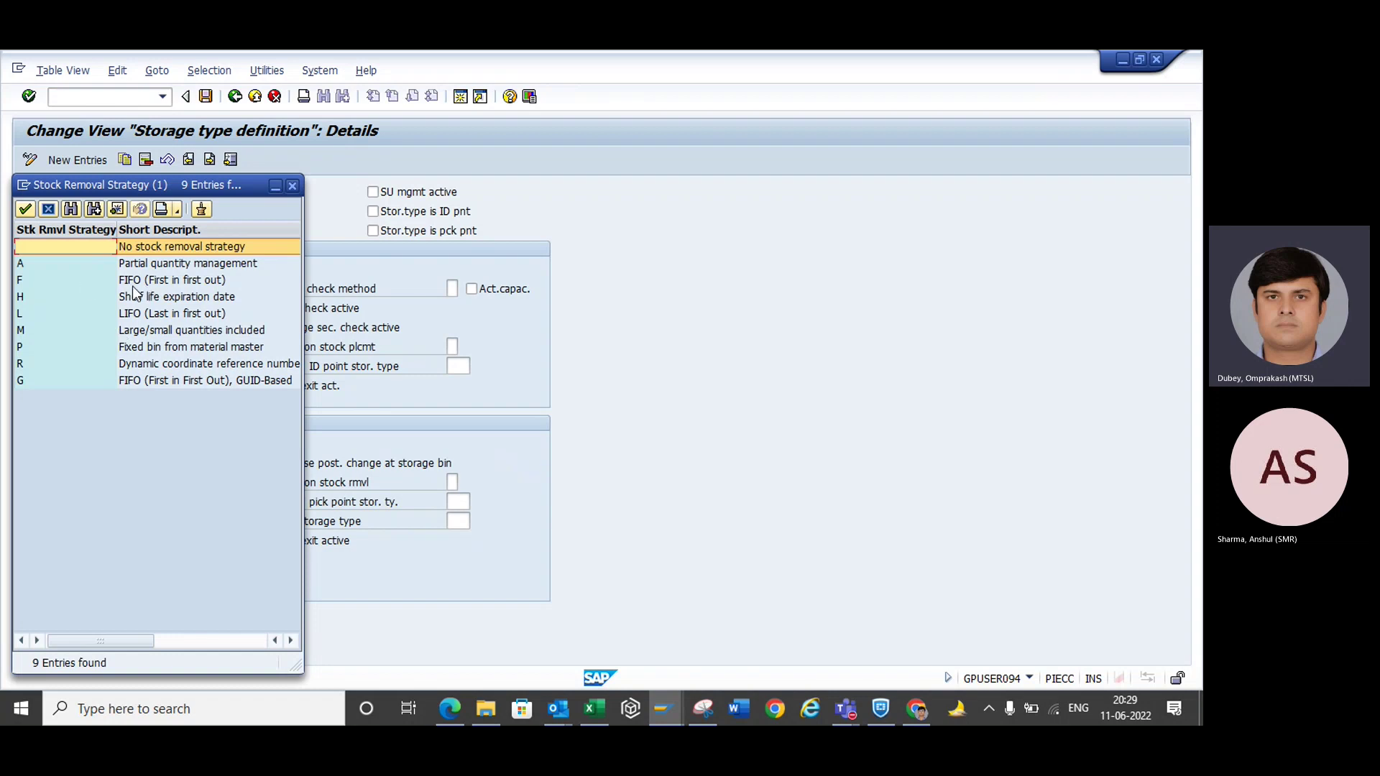
{"action": "left_click", "coordinate": [293, 186]}
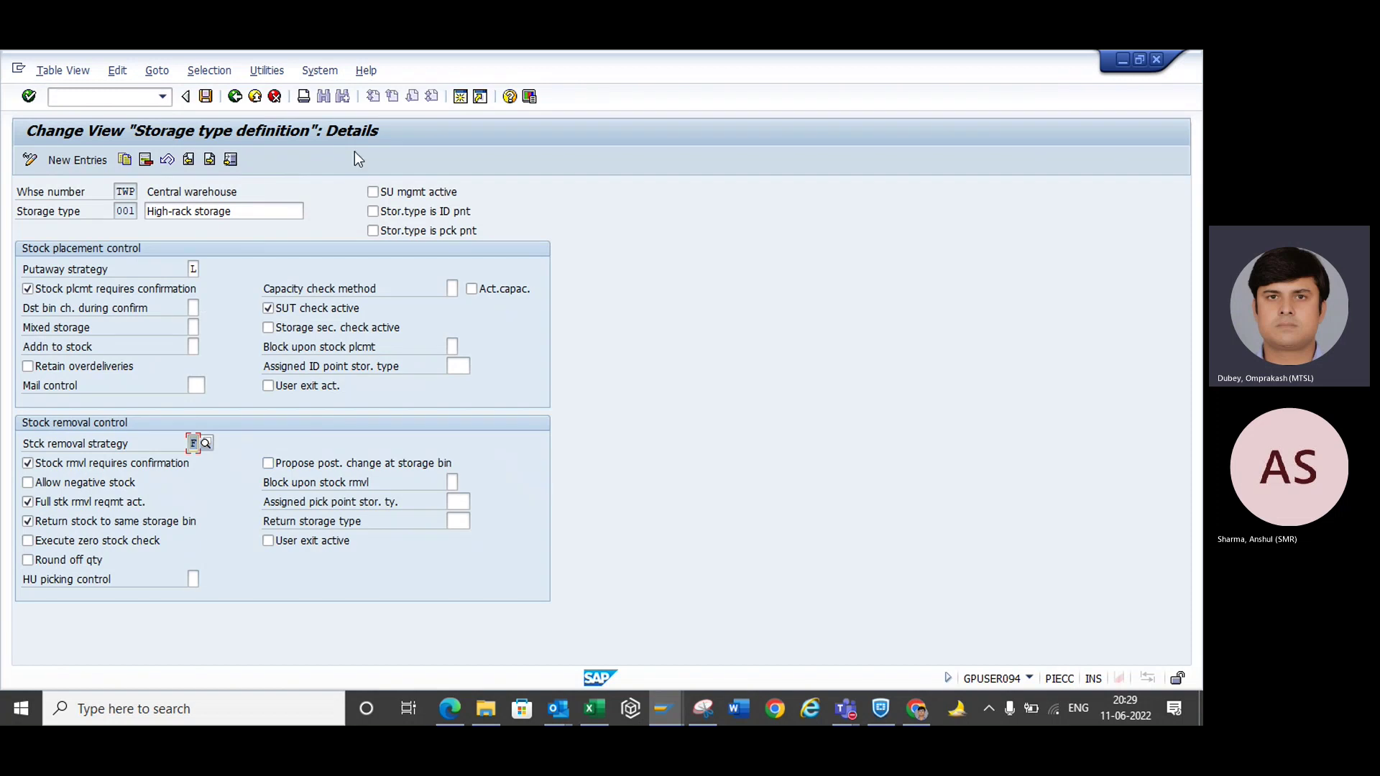
- Return to the storage type overview and copy storage type 001 of warehouse TWP as storage type OPD
{"action": "left_click", "coordinate": [235, 98]}
{"action": "left_click", "coordinate": [146, 159]}
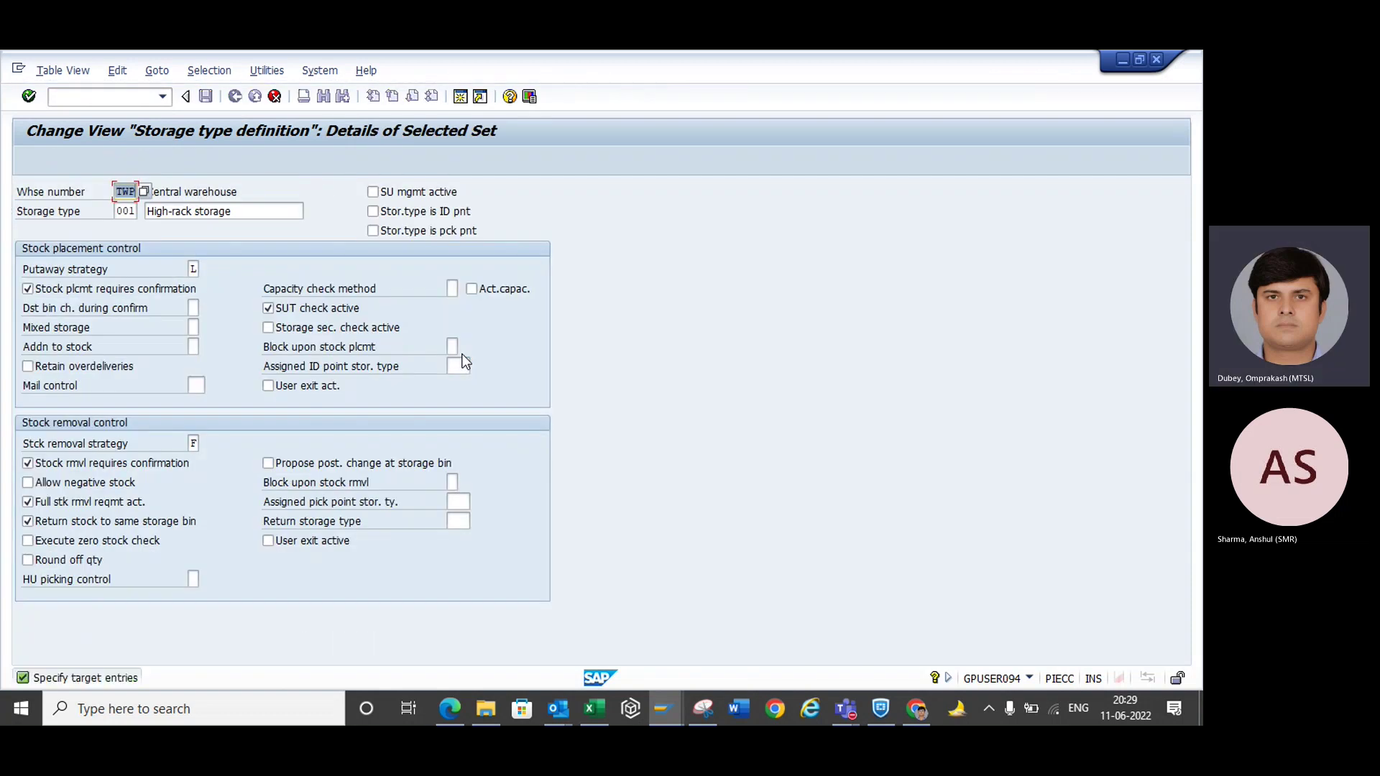
{"action": "left_click", "coordinate": [131, 211]}
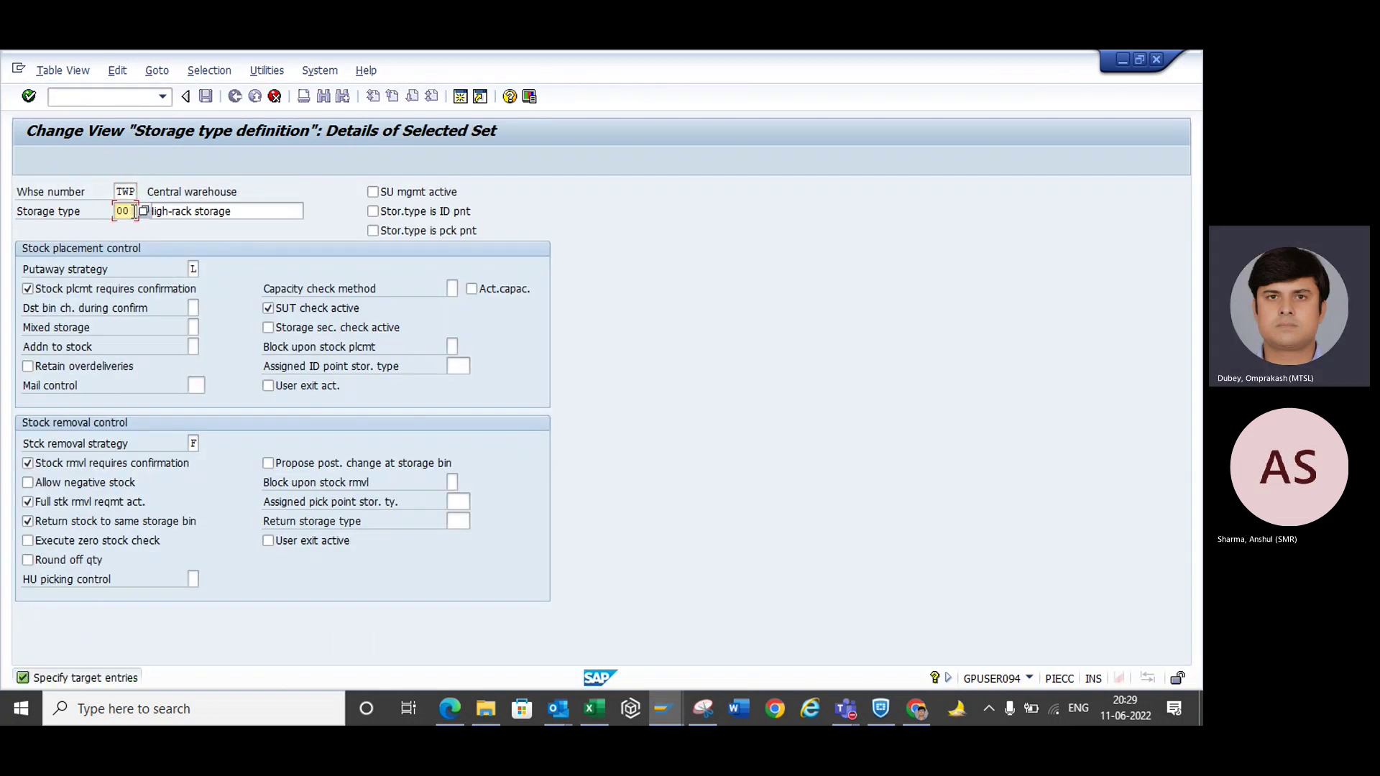
{"action": "key", "text": "BackSpace"}
{"action": "type", "text": "OPS"}
{"action": "key", "text": "Return"}
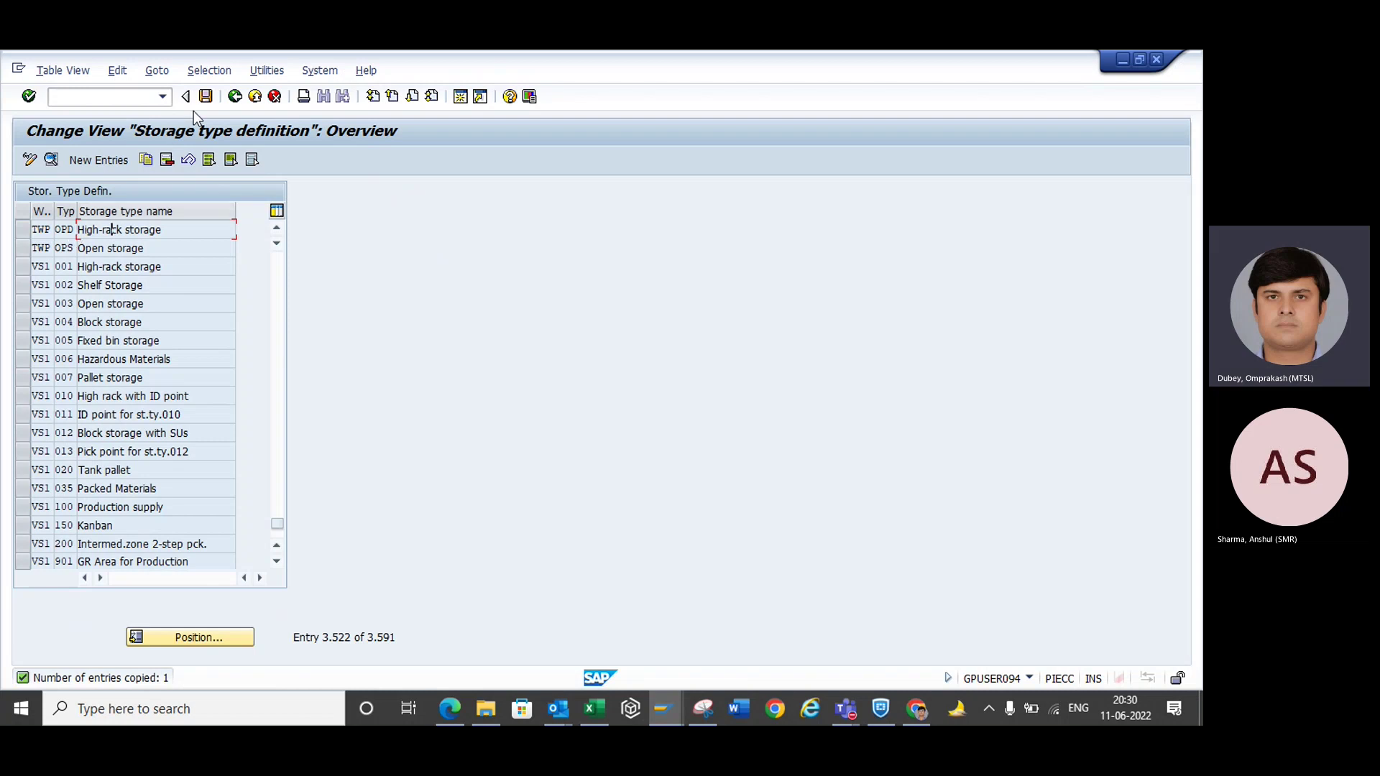
- Save storage type OPD of warehouse TWP under customizing request BMFK900465 and return to the implementation guide
{"action": "left_click", "coordinate": [206, 96]}
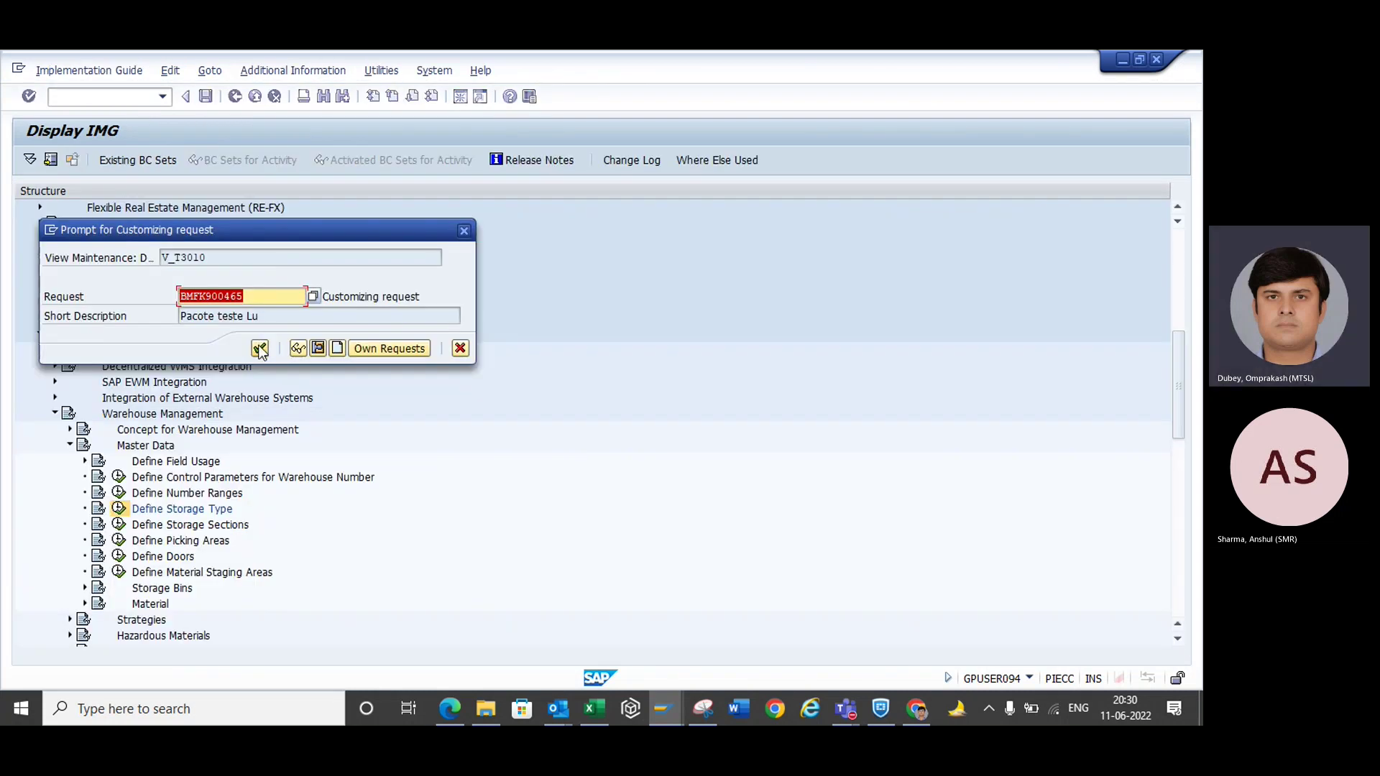
{"action": "left_click", "coordinate": [259, 350]}
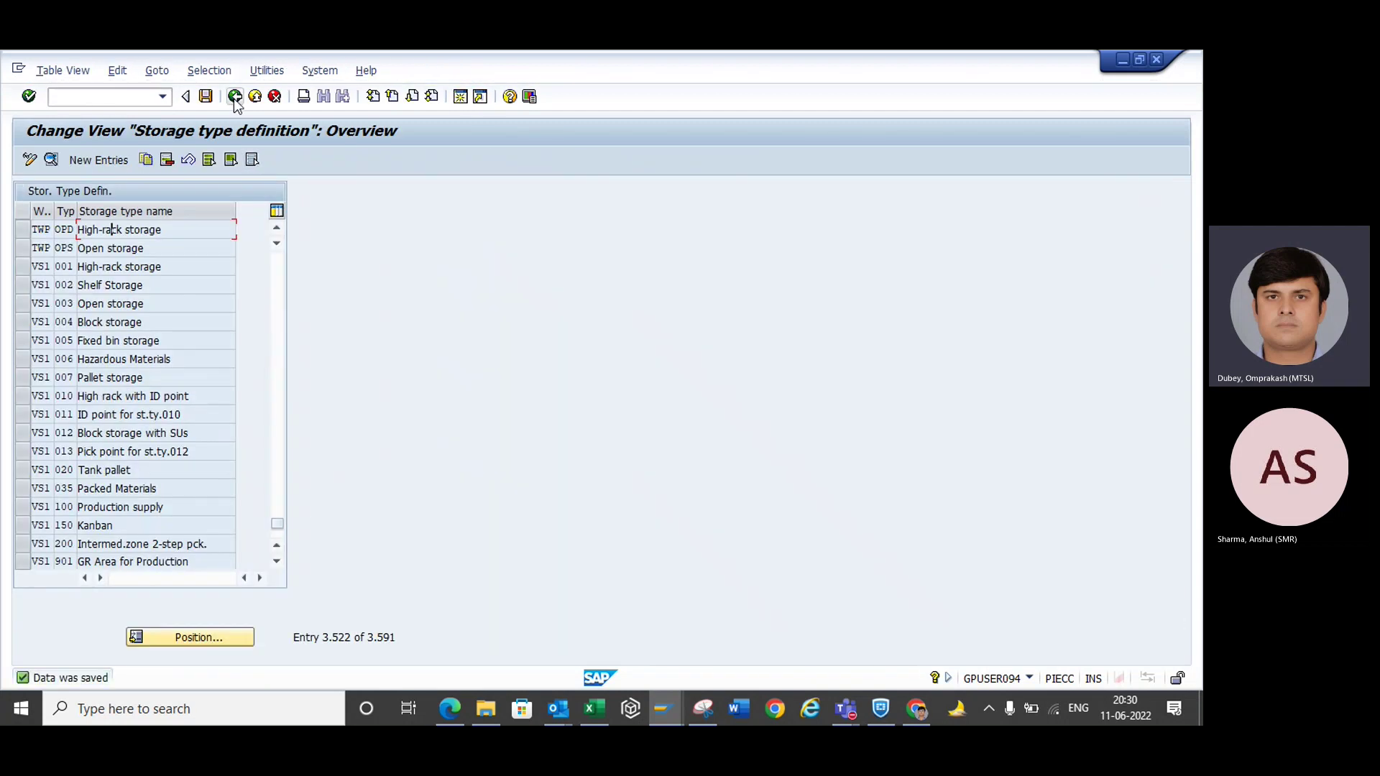
{"action": "left_click", "coordinate": [235, 97]}
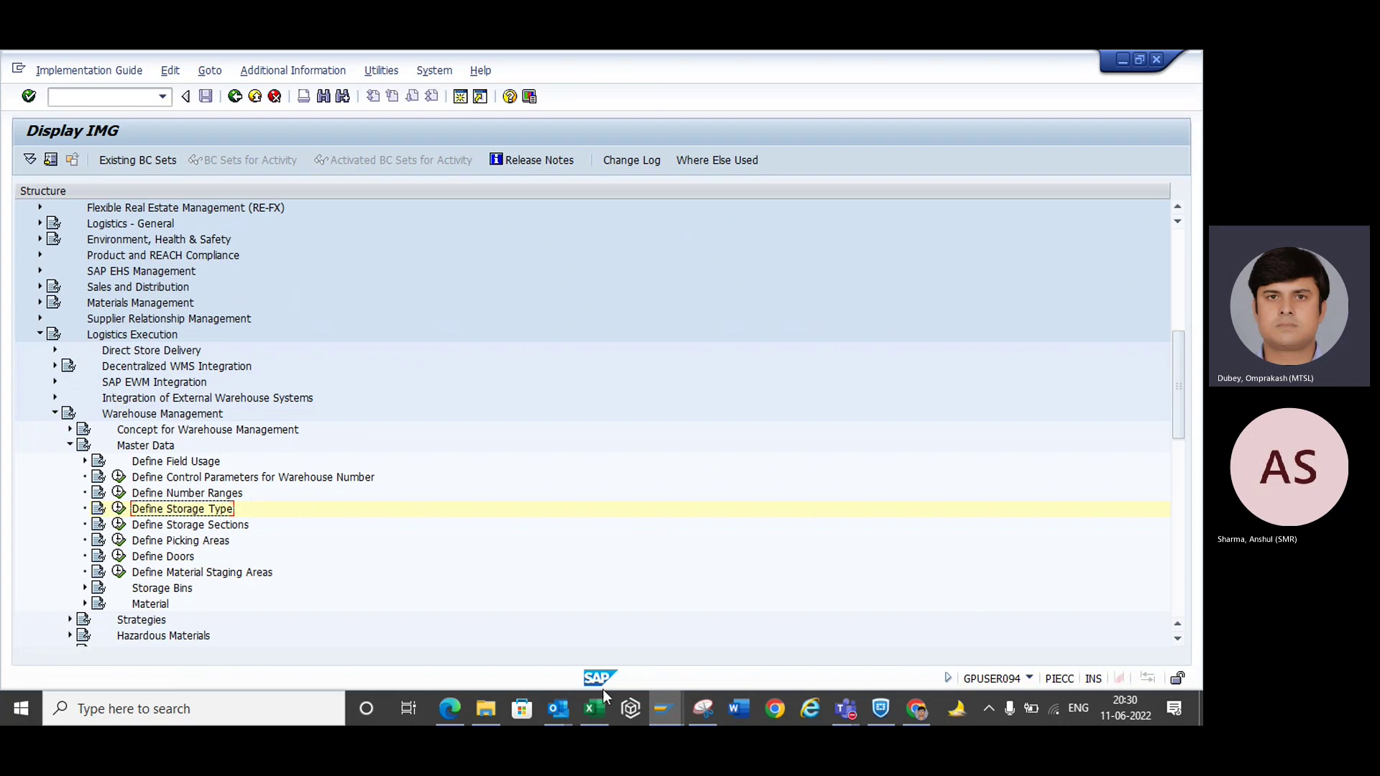
- Check the planned storage types and sections on the SAP WM MM sheet in Excel, then switch back to SAP
{"action": "mouse_move", "coordinate": [597, 706]}
{"action": "left_click", "coordinate": [605, 617]}
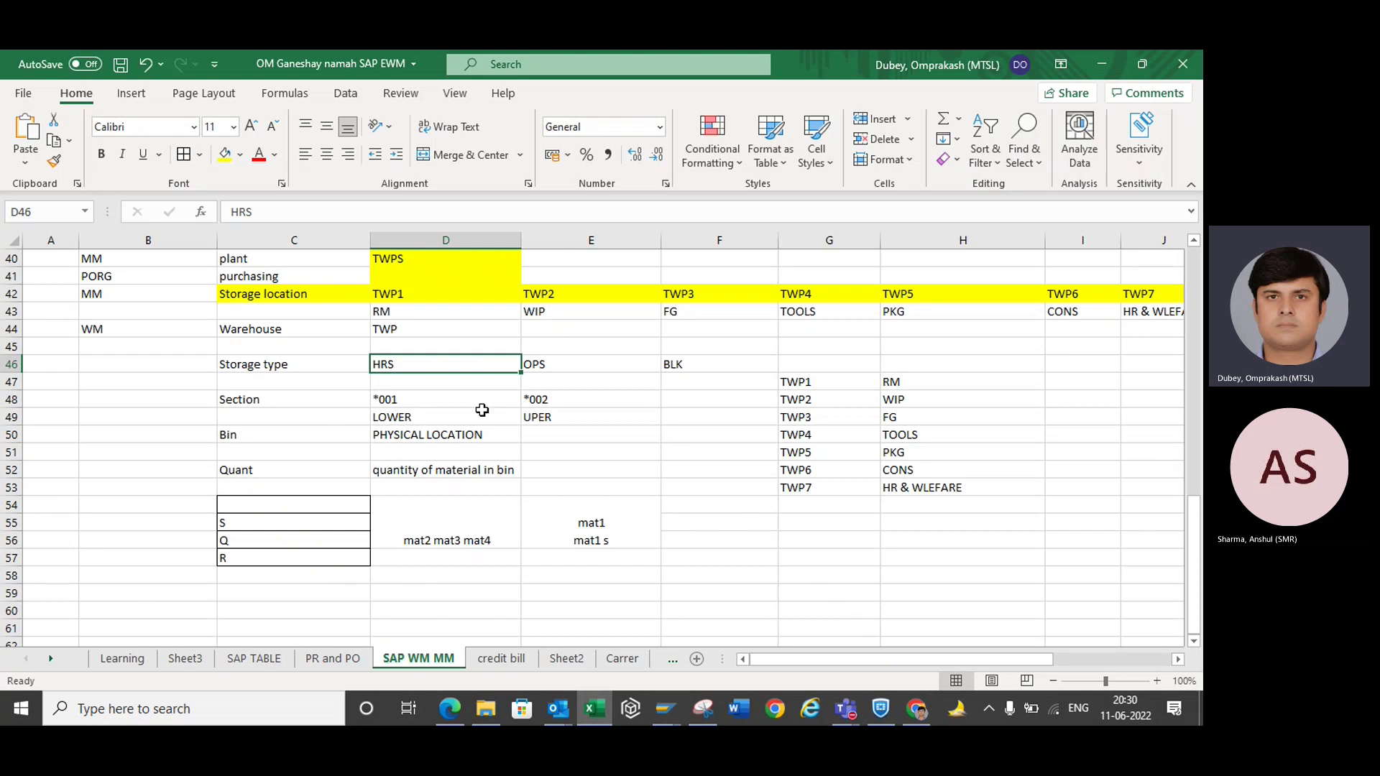
{"action": "key", "text": "alt+Tab"}
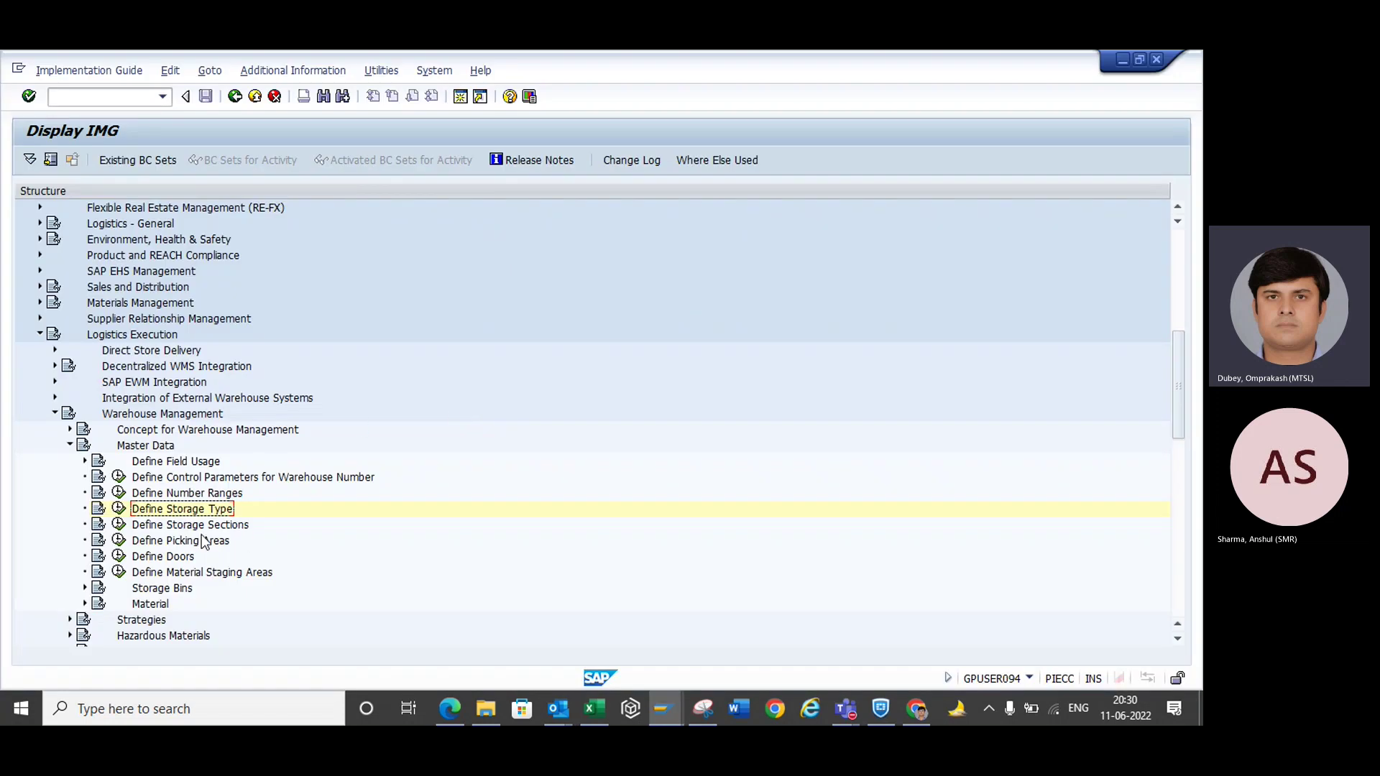
- Open the Define Storage Sections activity under Master Data and position the section list at warehouse TWP
{"action": "left_click", "coordinate": [119, 525]}
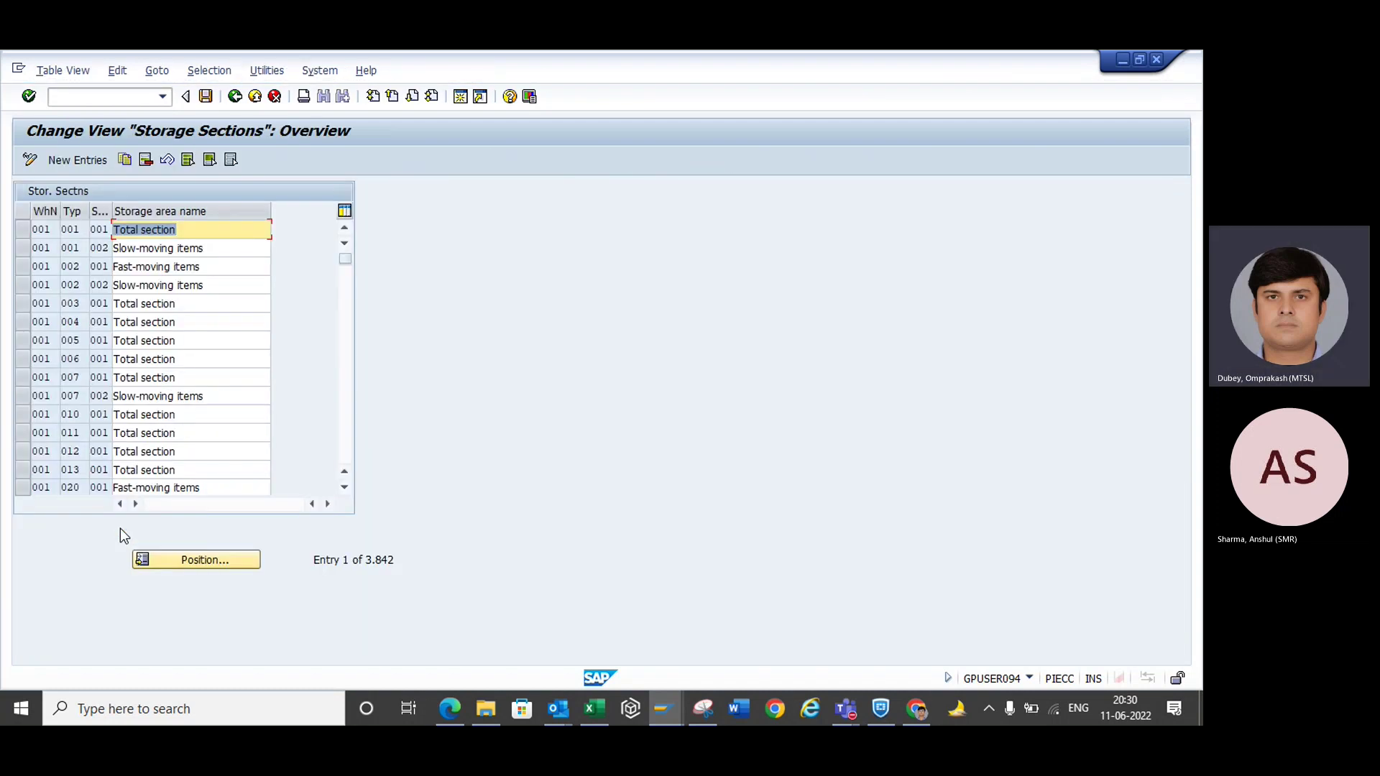
{"action": "left_click", "coordinate": [174, 558]}
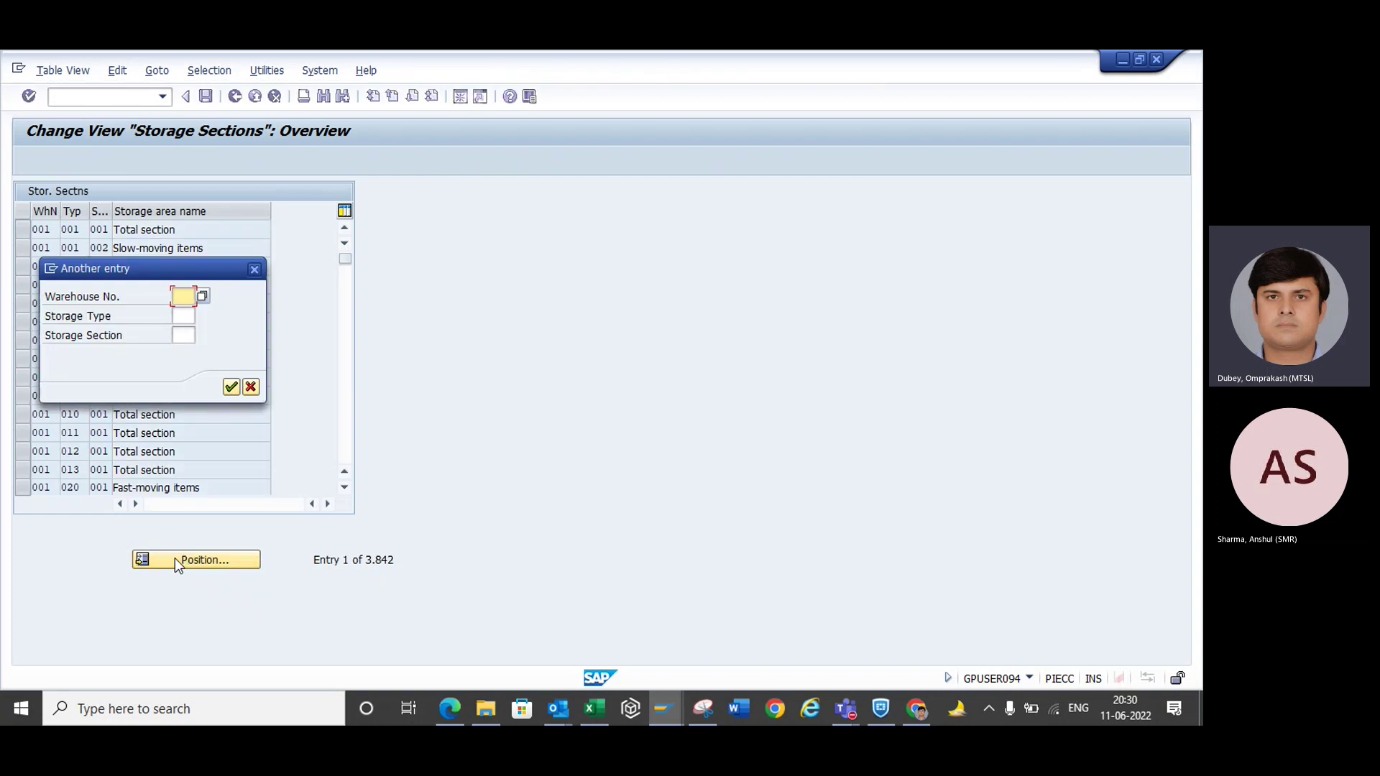
{"action": "type", "text": "TWP"}
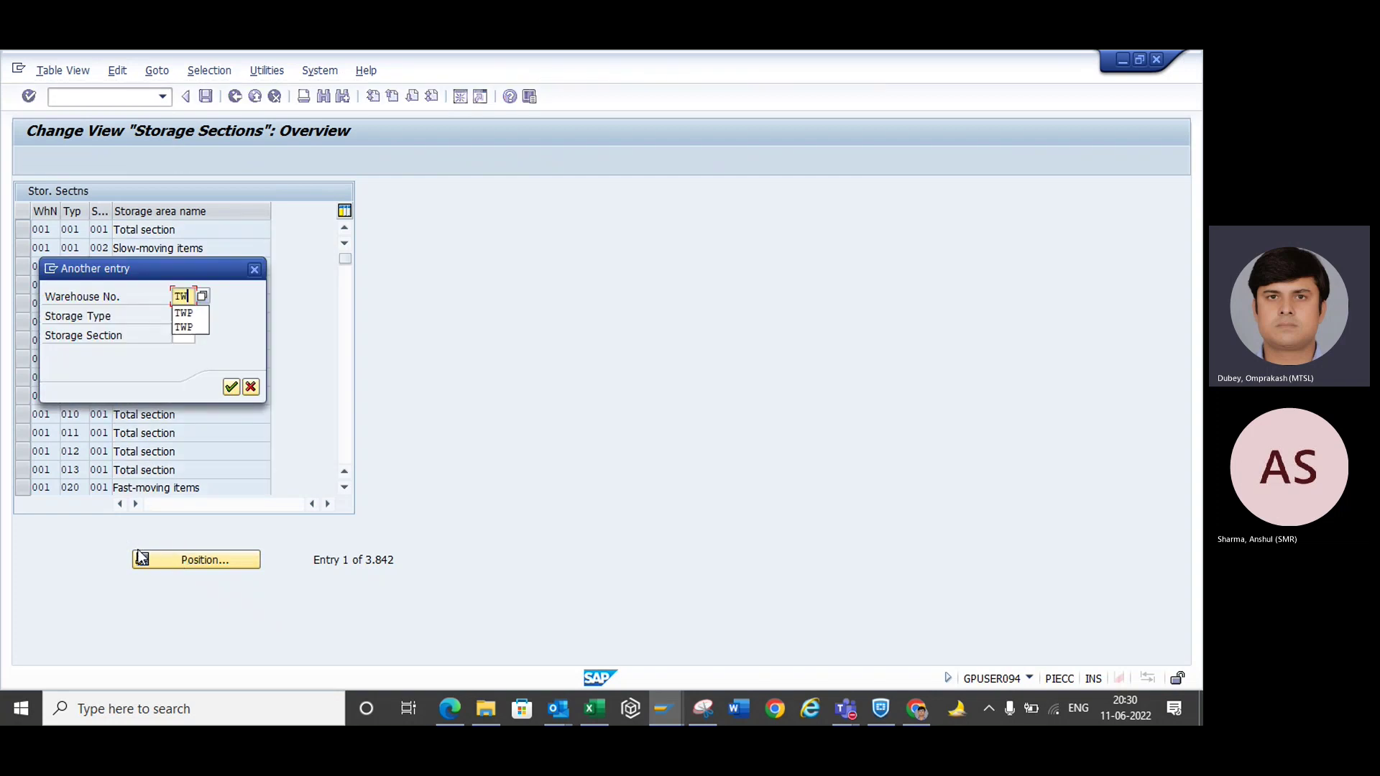
{"action": "key", "text": "Return"}
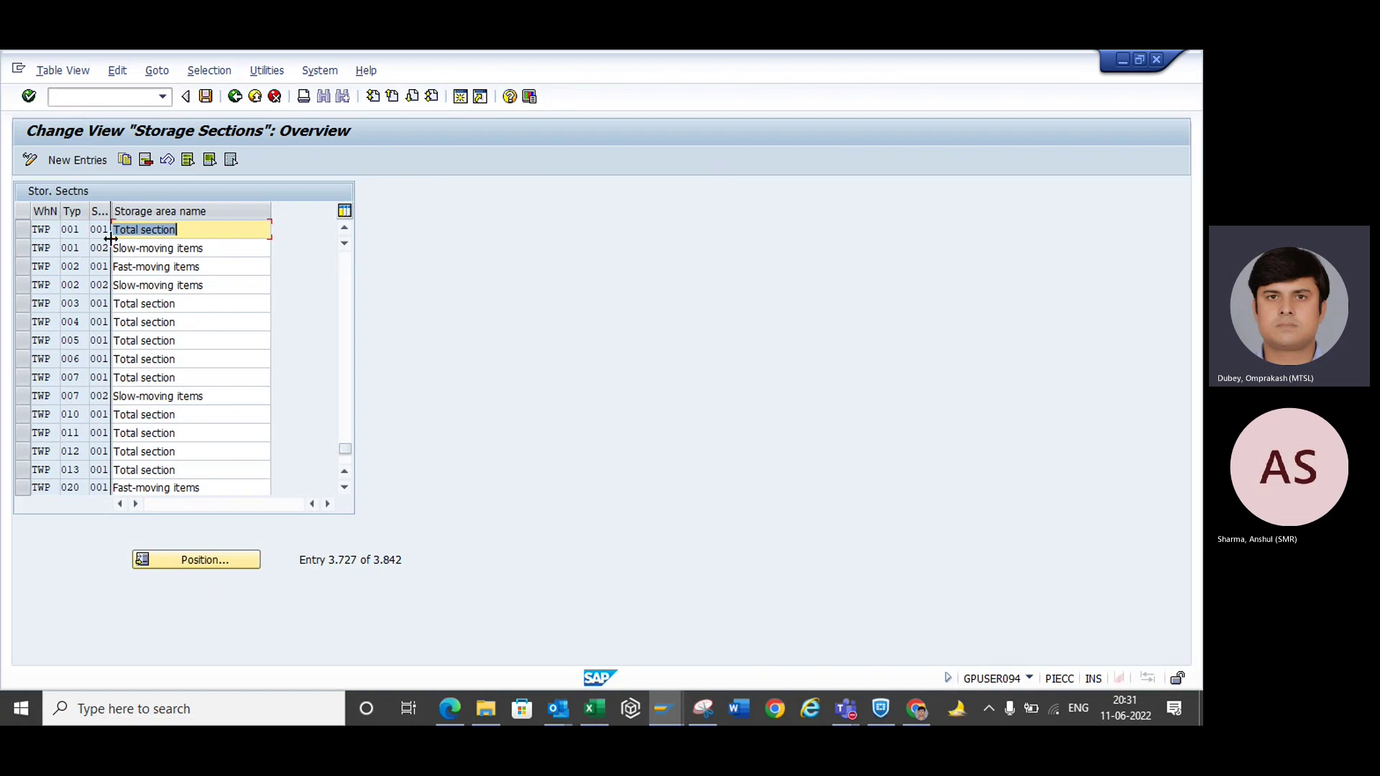
{"action": "left_click", "coordinate": [102, 285]}
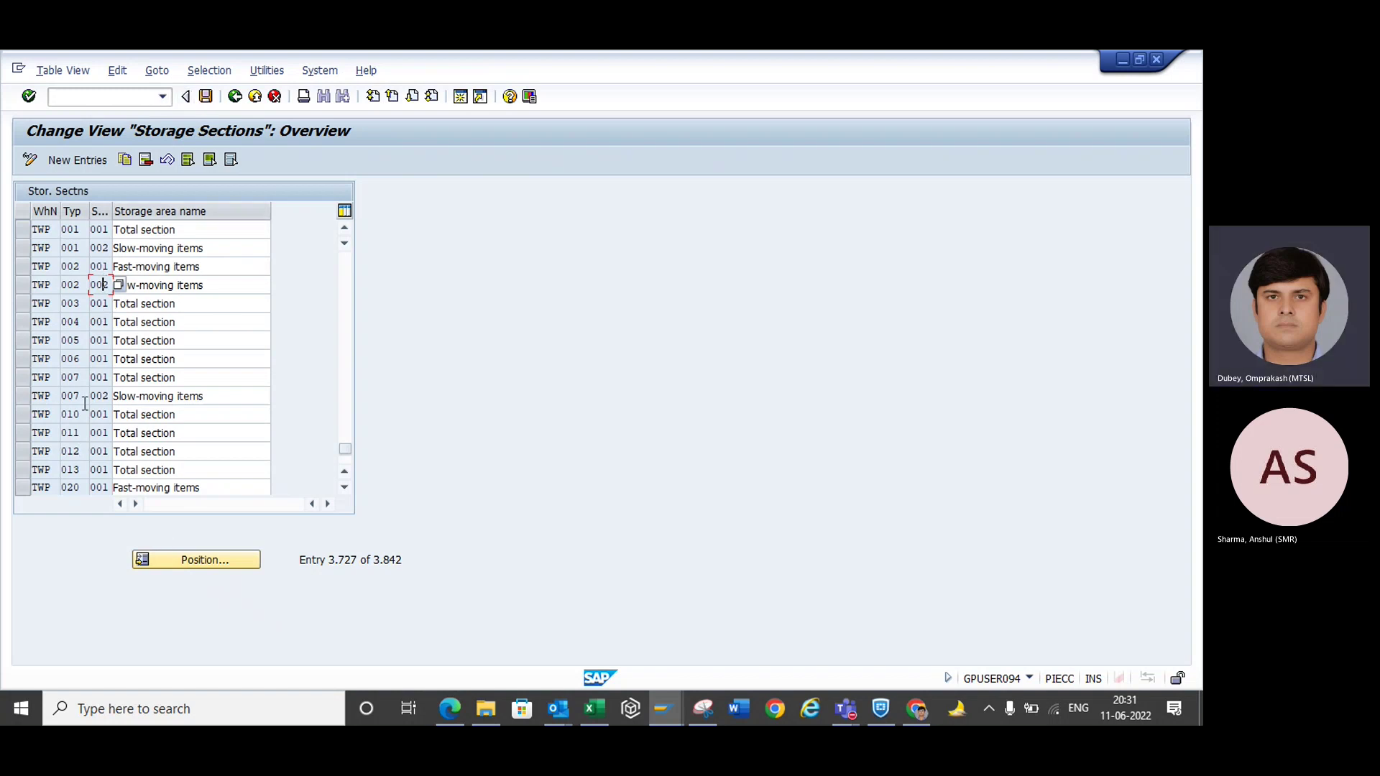
- Try to position the storage section list at warehouse TWP, storage type OPD
{"action": "left_click", "coordinate": [170, 561]}
{"action": "left_click", "coordinate": [223, 391]}
{"action": "left_click", "coordinate": [184, 296]}
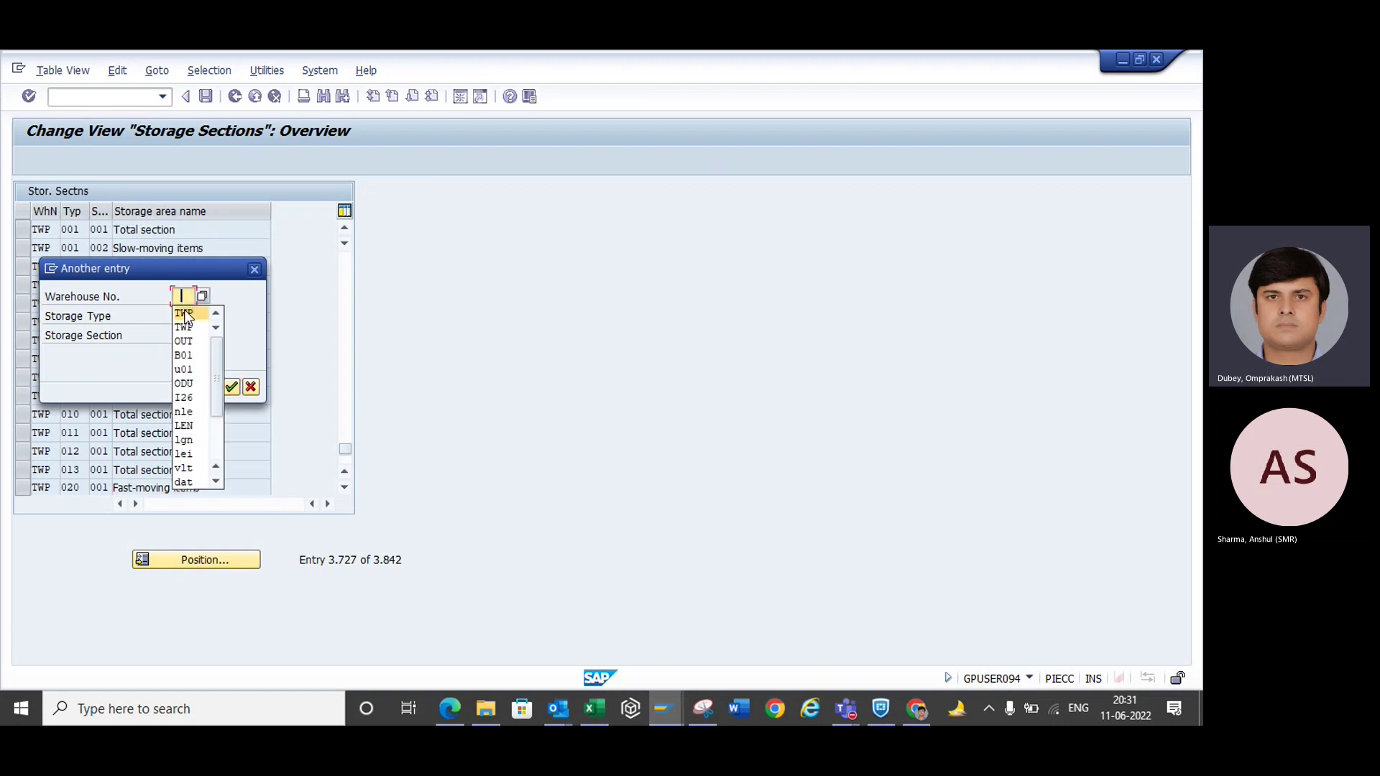
{"action": "left_click", "coordinate": [184, 314]}
{"action": "left_click", "coordinate": [185, 316]}
{"action": "type", "text": "OP"}
{"action": "key", "text": "Return"}
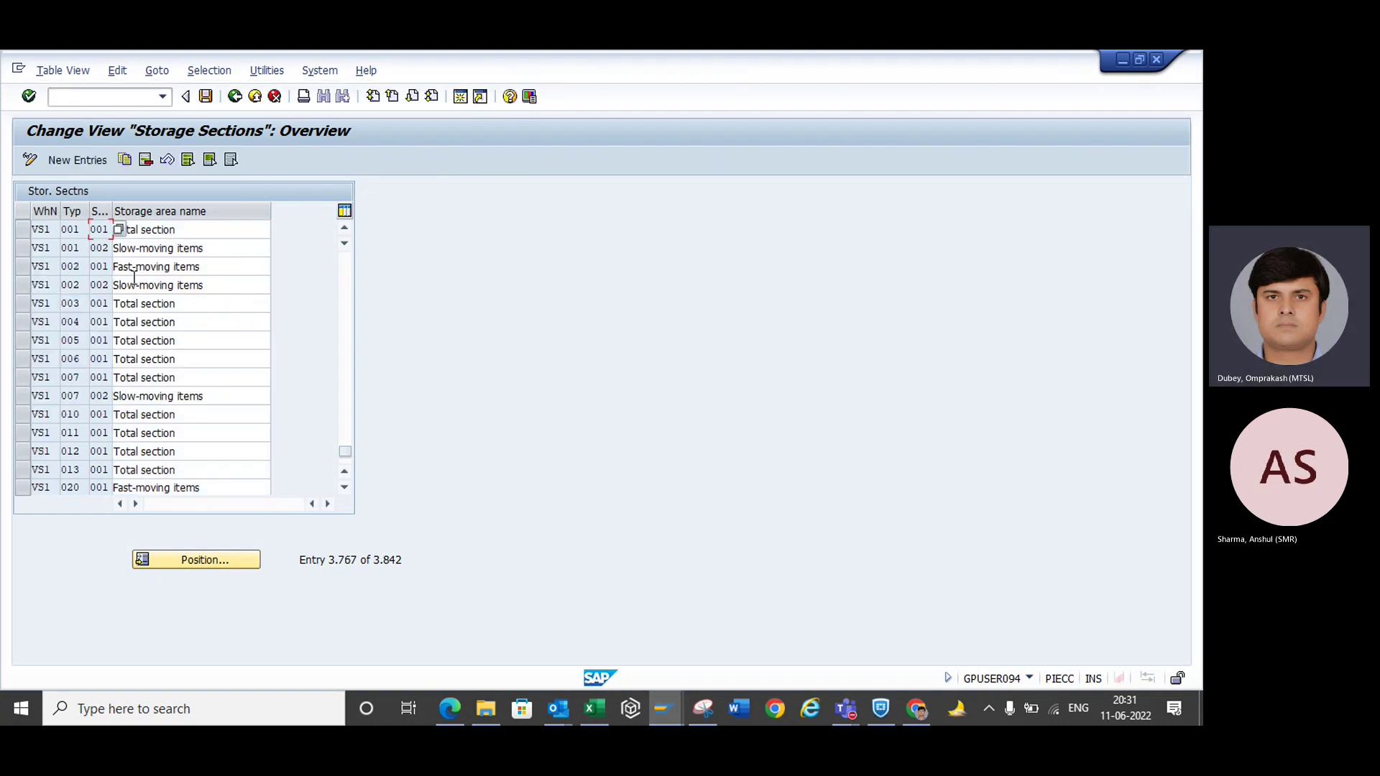
- Position the storage section list at warehouse TWP, storage type 001
{"action": "left_click", "coordinate": [185, 560]}
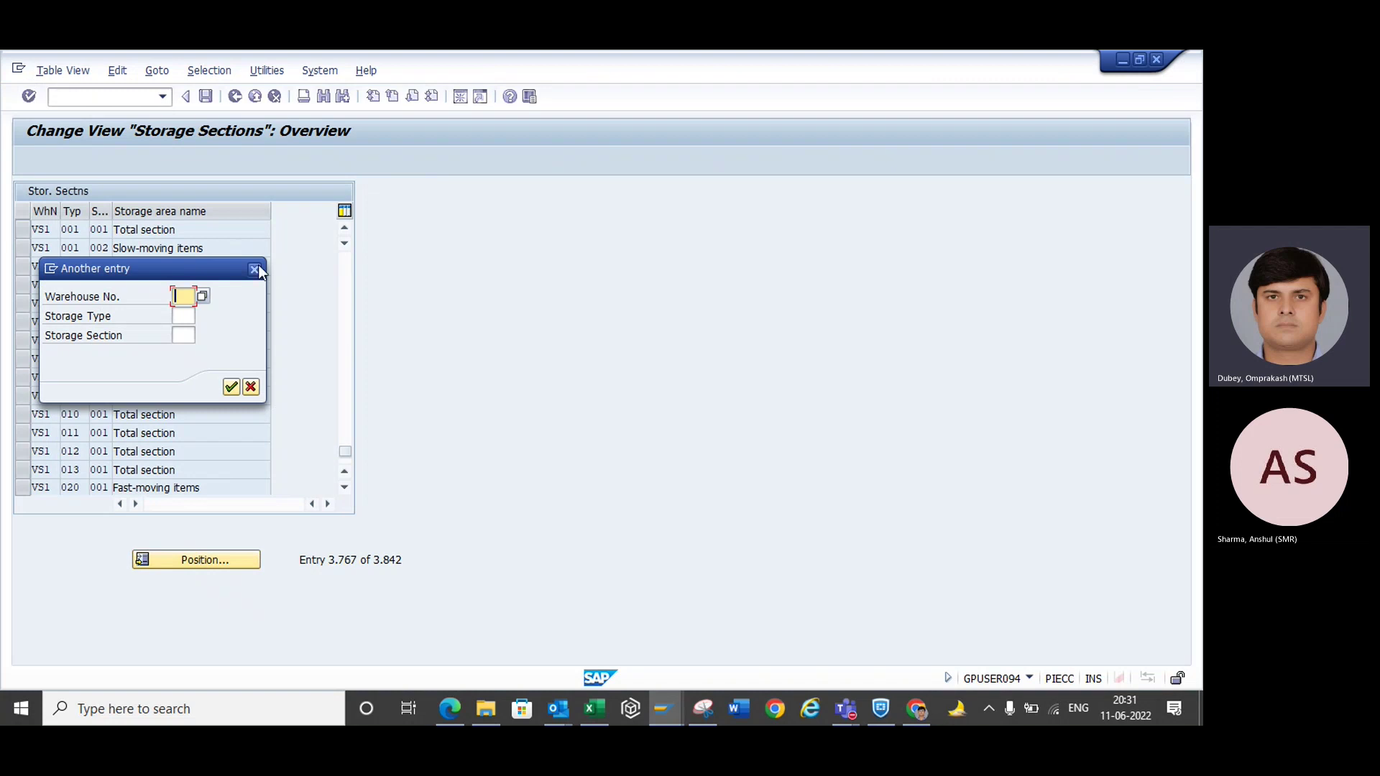
{"action": "left_click", "coordinate": [187, 559]}
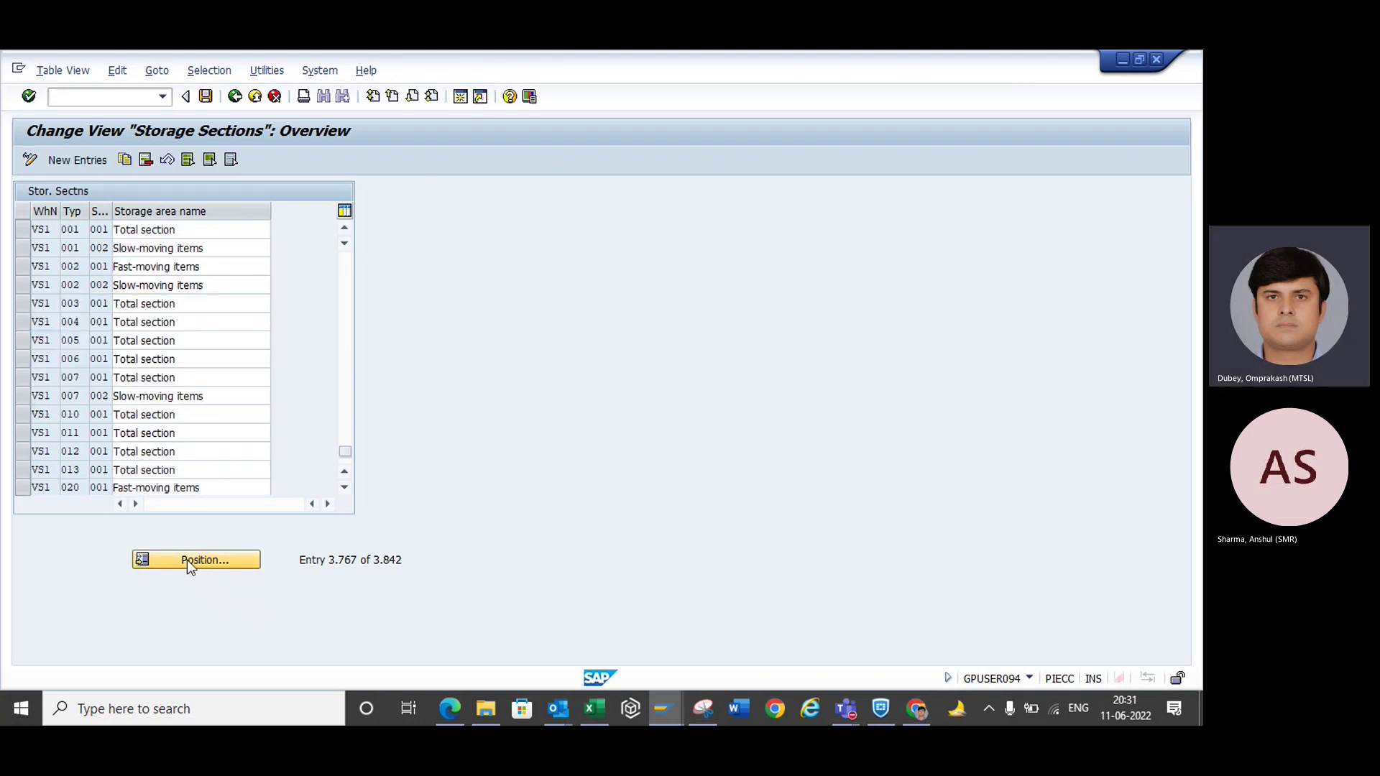
{"action": "key", "text": "BackSpace"}
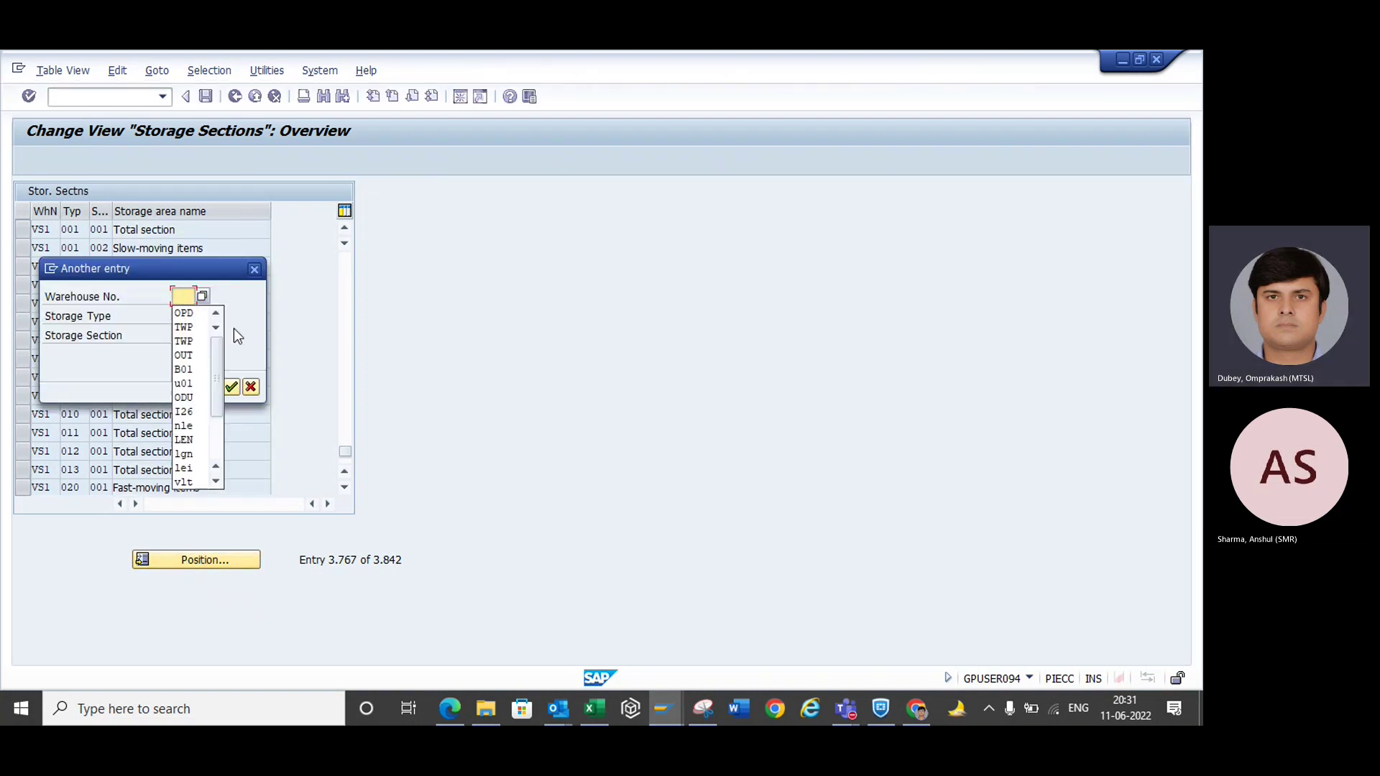
{"action": "left_click", "coordinate": [186, 327]}
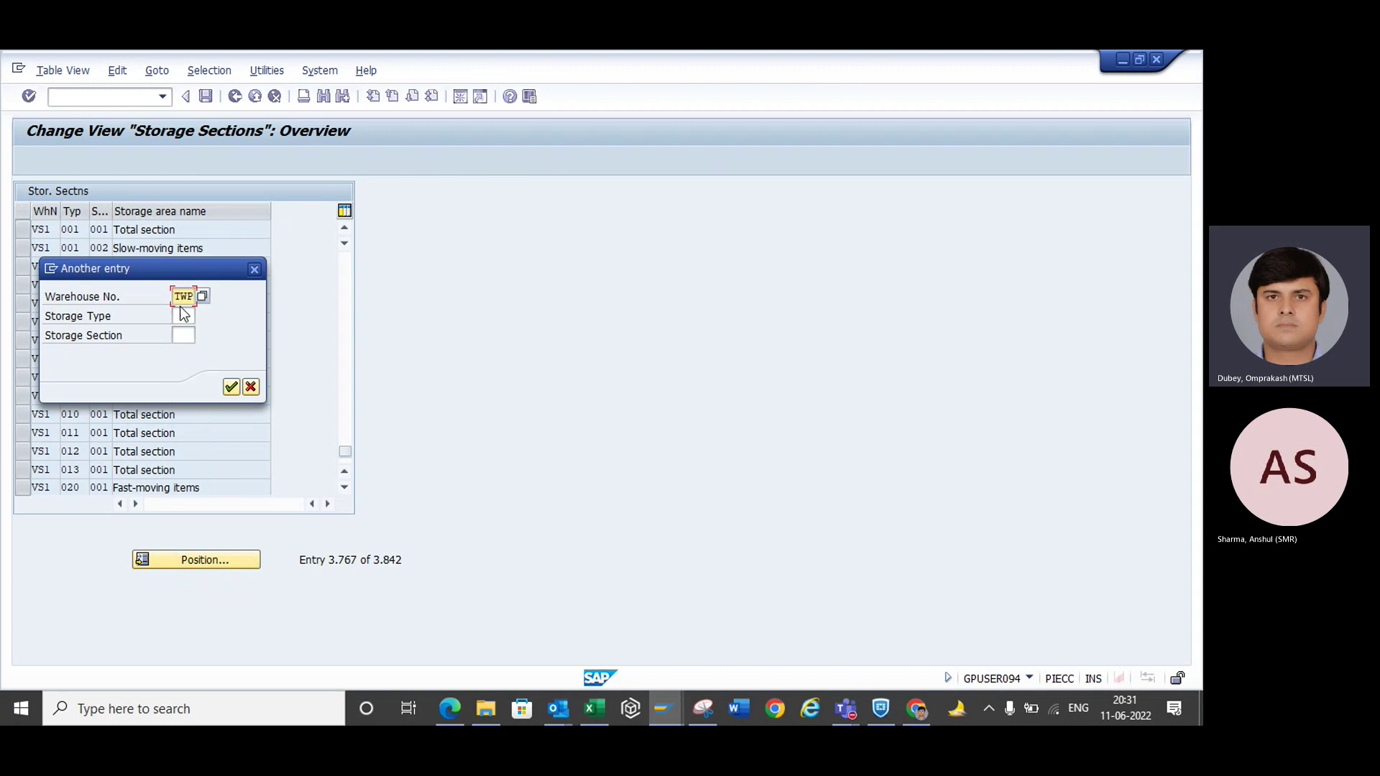
{"action": "left_click", "coordinate": [182, 314]}
{"action": "type", "text": "001"}
{"action": "key", "text": "Return"}
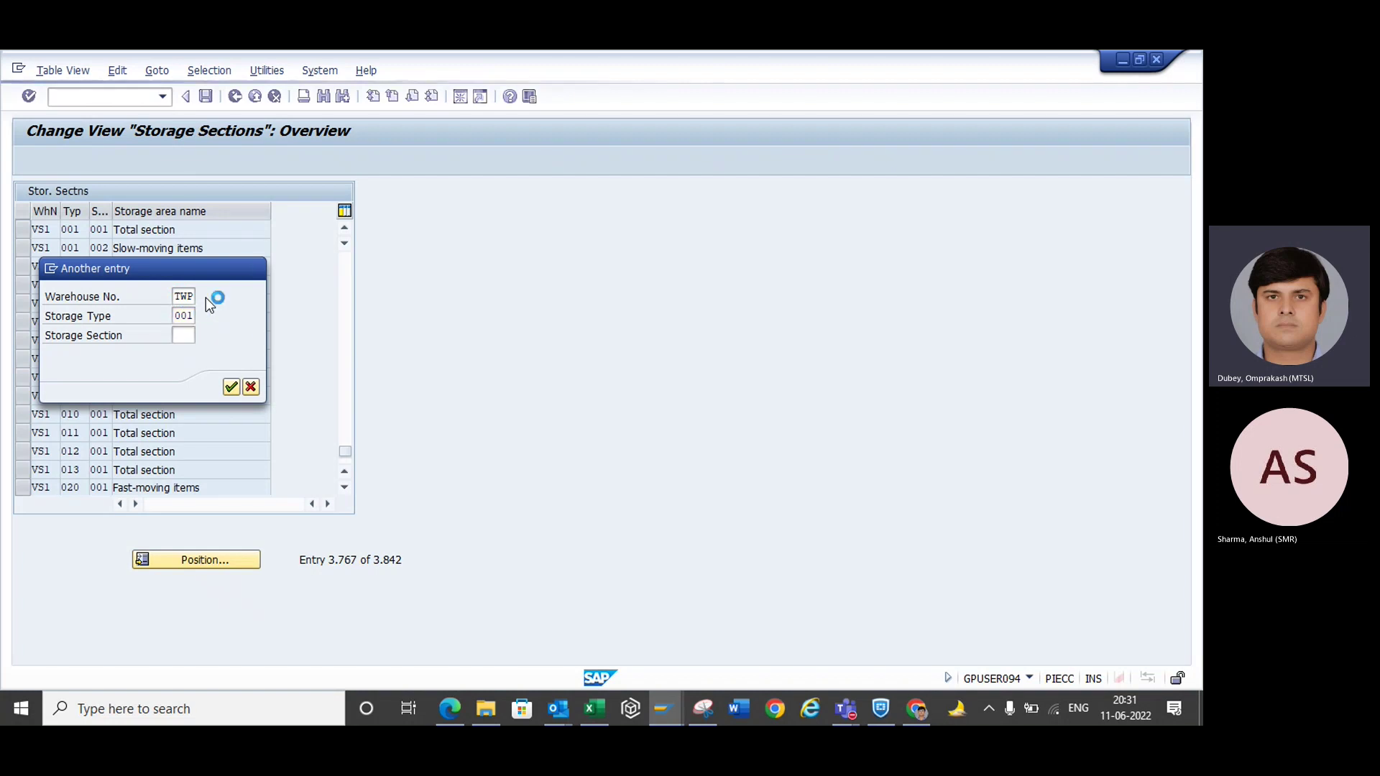
{"action": "left_click", "coordinate": [178, 563]}
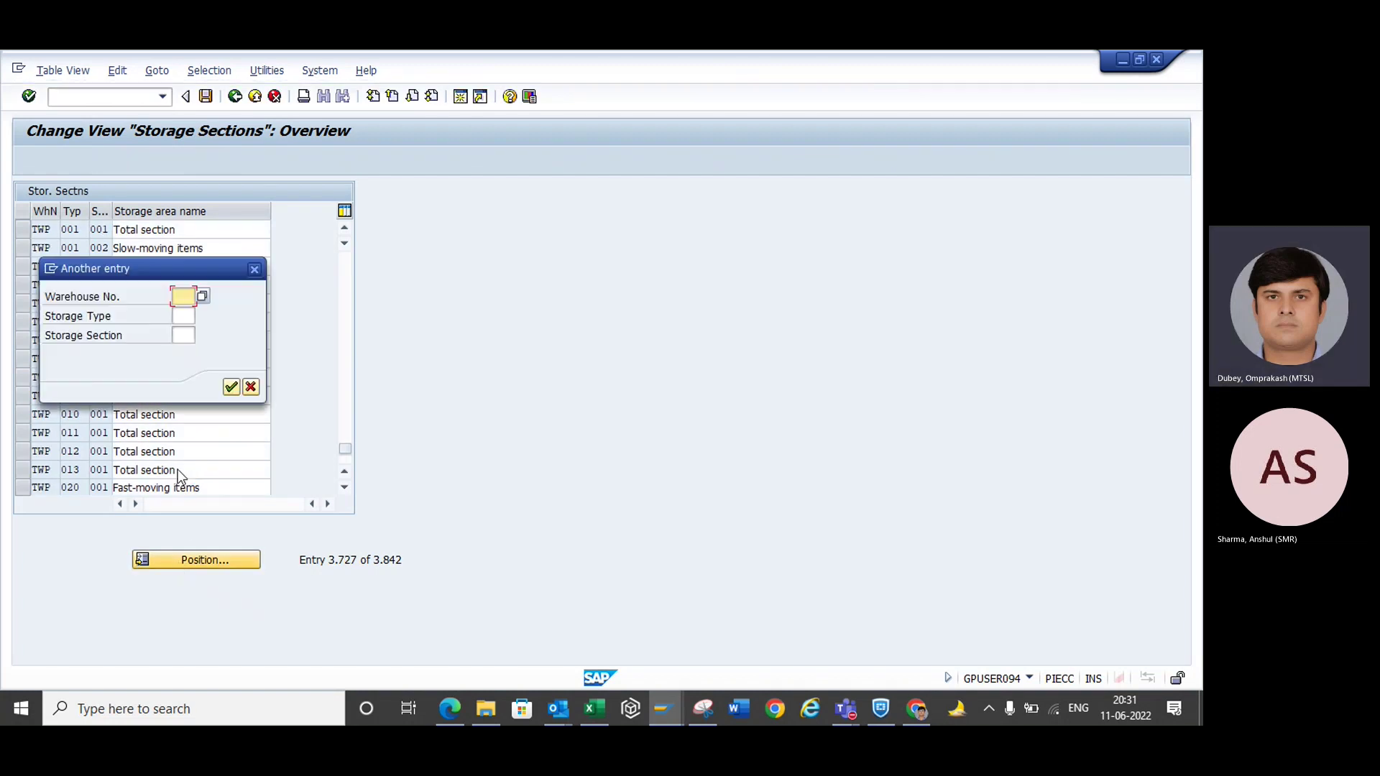
{"action": "left_click", "coordinate": [255, 268]}
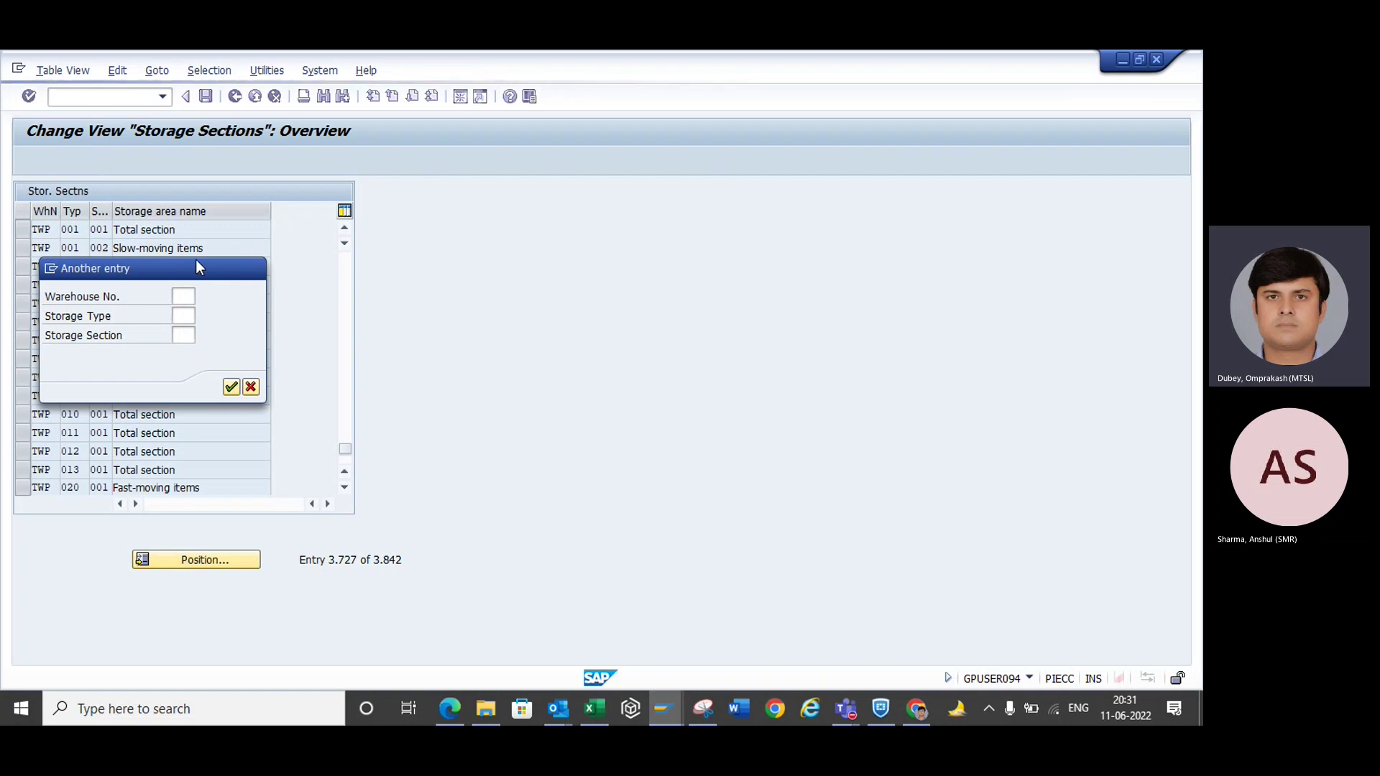
- Copy sections 001 and 002 of storage type 001 in warehouse TWP, setting storage type OPD for both target entries
{"action": "left_click", "coordinate": [26, 230]}
{"action": "left_click", "coordinate": [22, 249]}
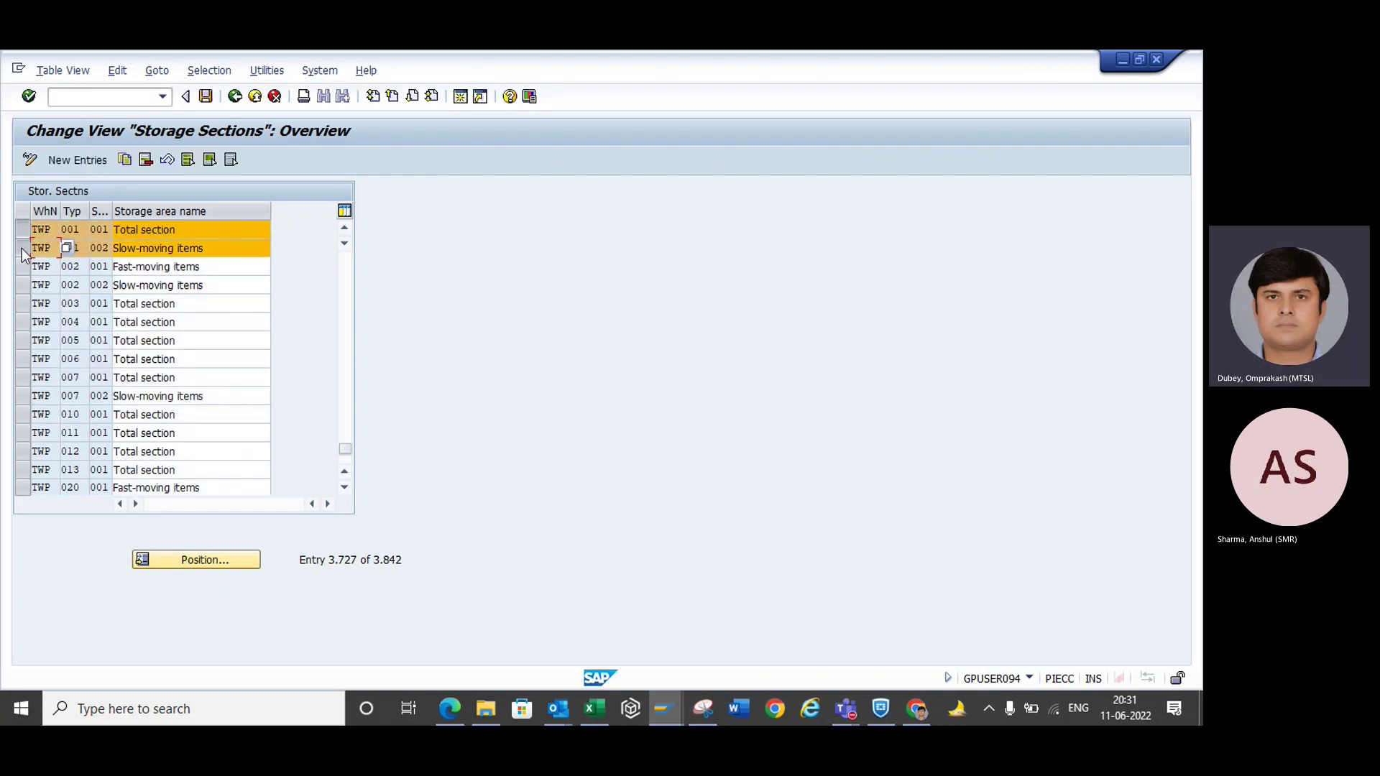
{"action": "left_click", "coordinate": [126, 159]}
{"action": "left_click", "coordinate": [79, 229]}
{"action": "key", "text": "BackSpace"}
{"action": "key", "text": "BackSpace"}
{"action": "key", "text": "BackSpace"}
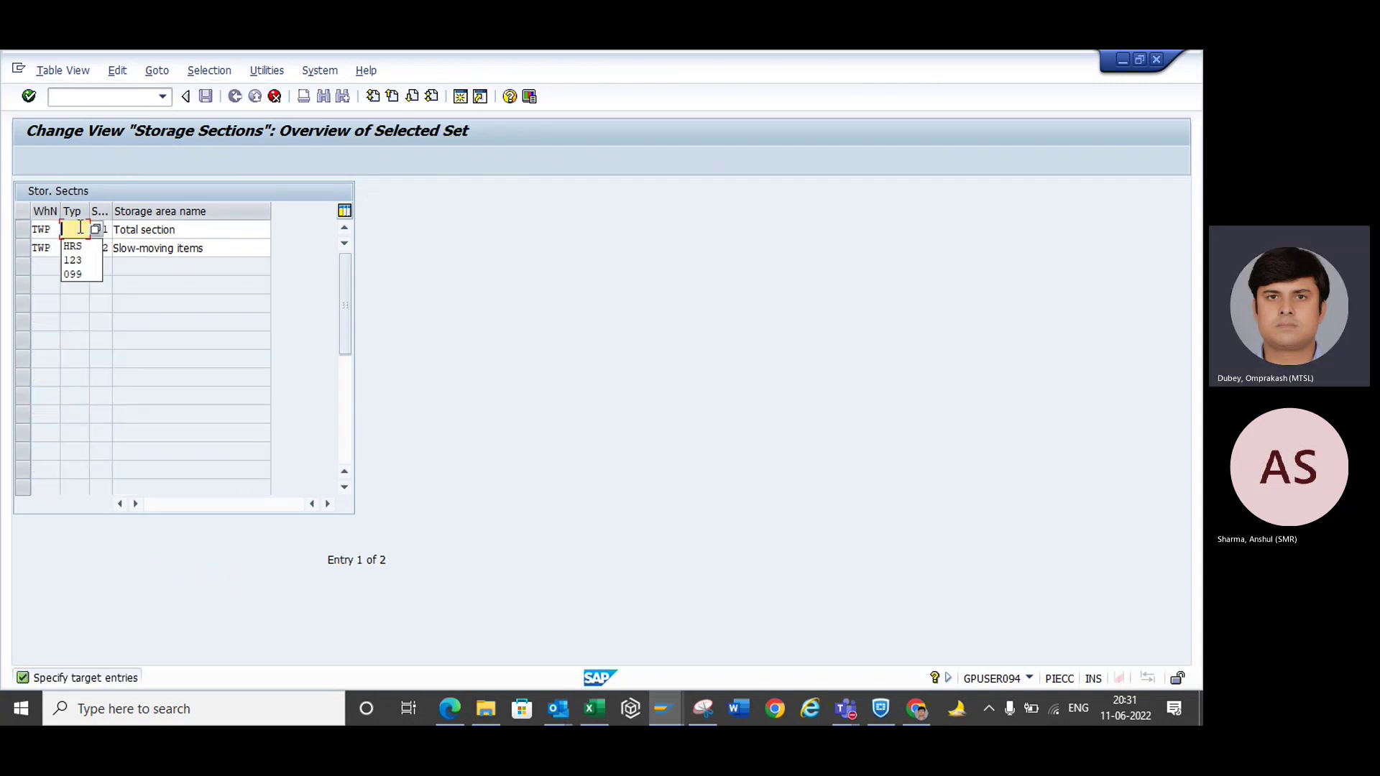
{"action": "type", "text": "OPD"}
{"action": "left_click", "coordinate": [84, 248]}
{"action": "key", "text": "BackSpace"}
{"action": "key", "text": "BackSpace"}
{"action": "key", "text": "BackSpace"}
{"action": "type", "text": "OP"}
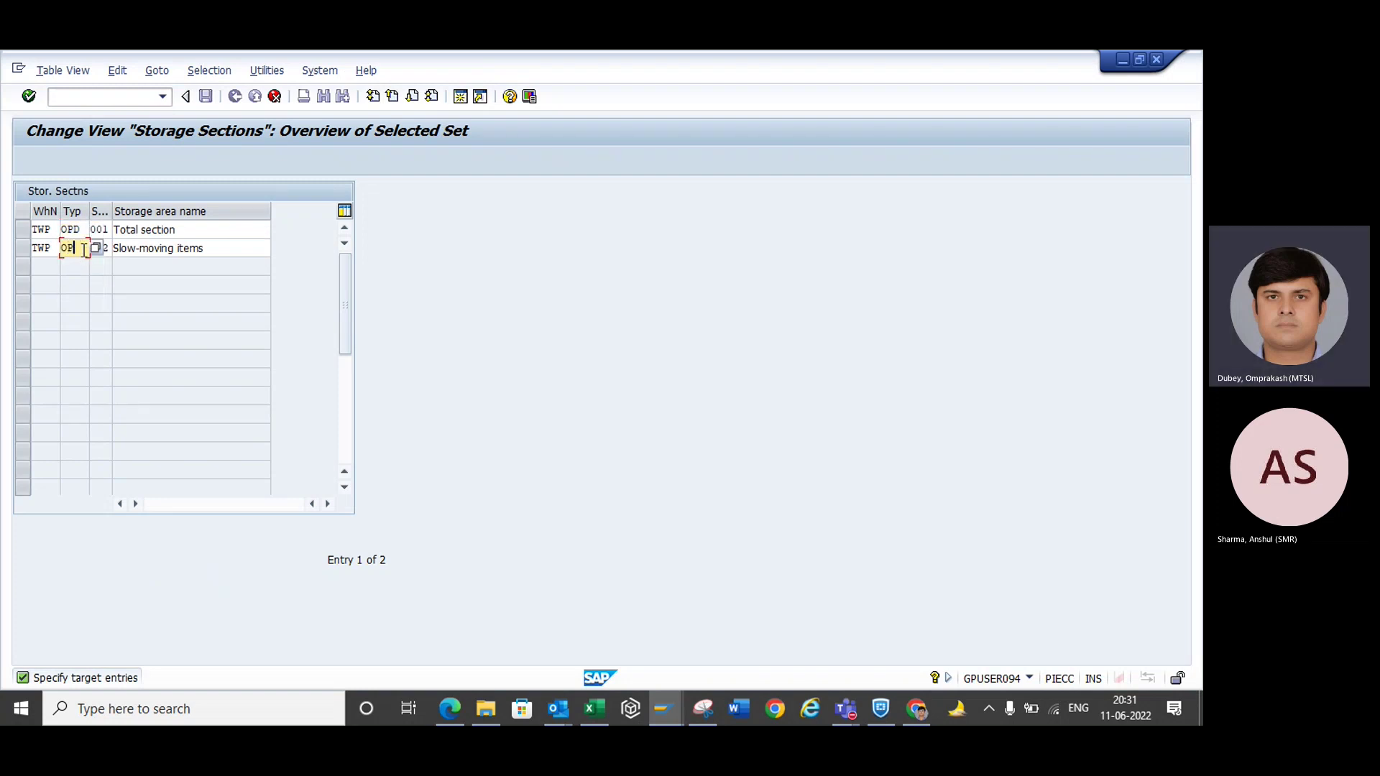
{"action": "type", "text": "D"}
- Rename section 001 of storage type OPD as LOWER
{"action": "left_click", "coordinate": [187, 225]}
{"action": "key", "text": "BackSpace"}
{"action": "key", "text": "BackSpace"}
{"action": "key", "text": "BackSpace"}
{"action": "key", "text": "BackSpace"}
{"action": "key", "text": "BackSpace"}
{"action": "key", "text": "BackSpace"}
{"action": "key", "text": "BackSpace"}
{"action": "key", "text": "BackSpace"}
{"action": "key", "text": "BackSpace"}
{"action": "key", "text": "BackSpace"}
{"action": "key", "text": "BackSpace"}
{"action": "key", "text": "BackSpace"}
{"action": "key", "text": "BackSpace"}
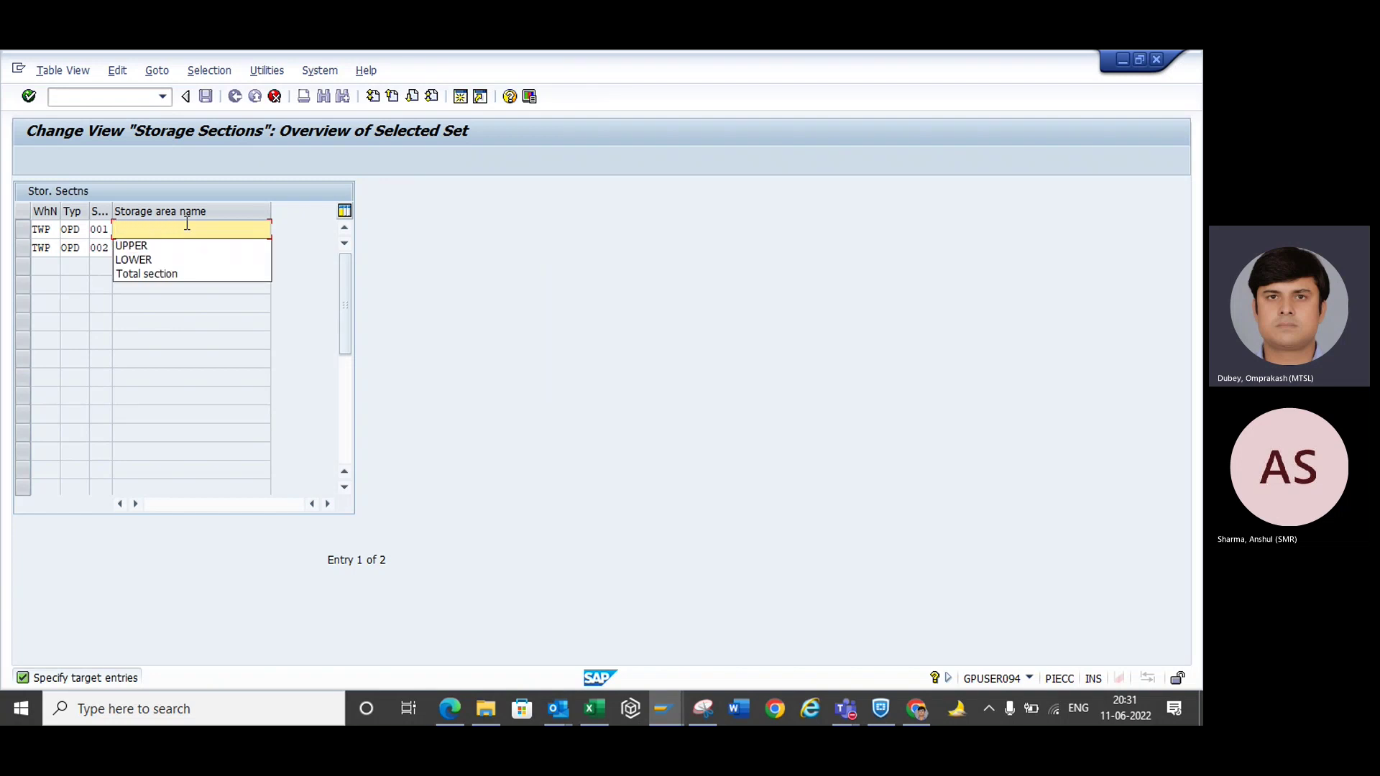
{"action": "type", "text": "LOWER"}
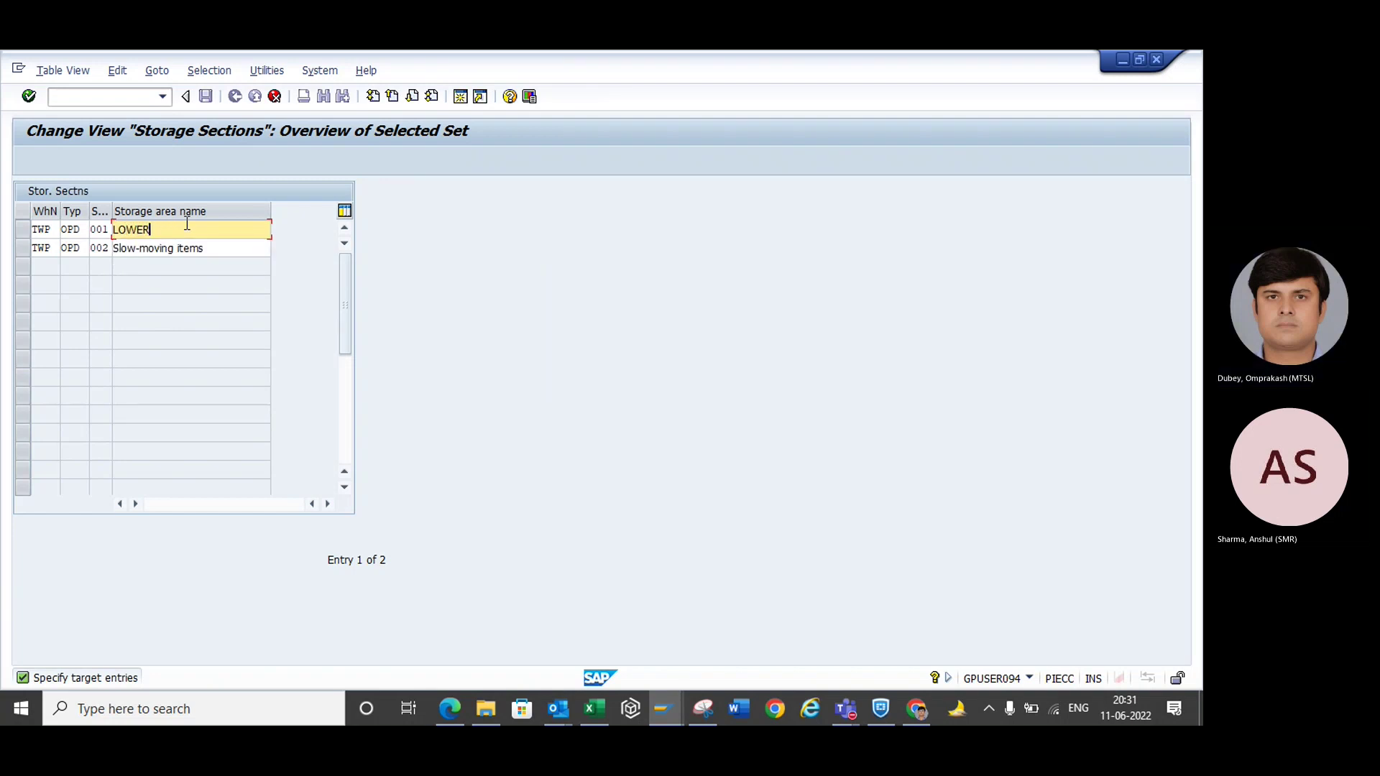
- Rename section 002 of storage type OPD as UPPER
{"action": "left_click", "coordinate": [213, 248]}
{"action": "key", "text": "BackSpace"}
{"action": "key", "text": "BackSpace"}
{"action": "key", "text": "BackSpace"}
{"action": "key", "text": "BackSpace"}
{"action": "key", "text": "BackSpace"}
{"action": "key", "text": "BackSpace"}
{"action": "key", "text": "BackSpace"}
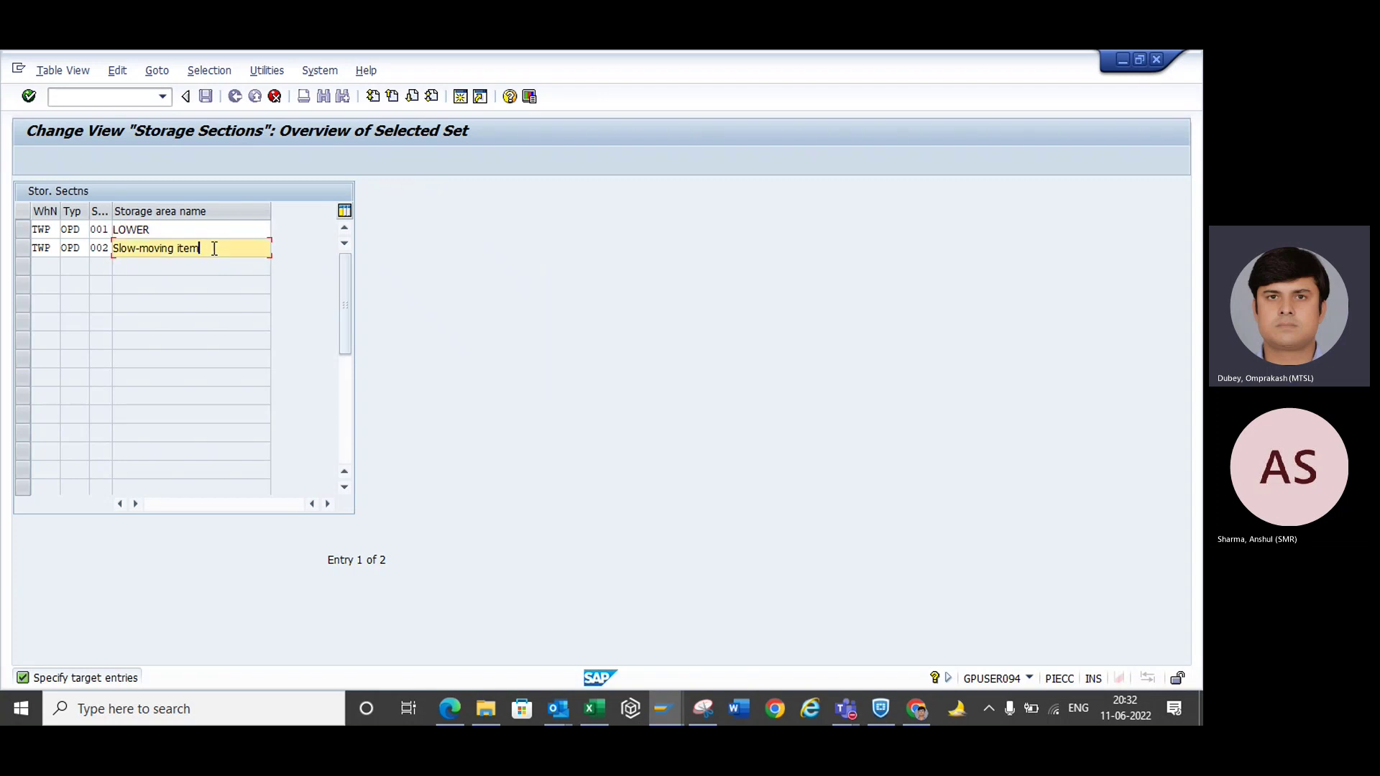
{"action": "key", "text": "BackSpace"}
{"action": "key", "text": "BackSpace"}
{"action": "key", "text": "BackSpace"}
{"action": "key", "text": "BackSpace"}
{"action": "key", "text": "BackSpace"}
{"action": "key", "text": "BackSpace"}
{"action": "key", "text": "BackSpace"}
{"action": "key", "text": "BackSpace"}
{"action": "key", "text": "BackSpace"}
{"action": "key", "text": "BackSpace"}
{"action": "type", "text": "U"}
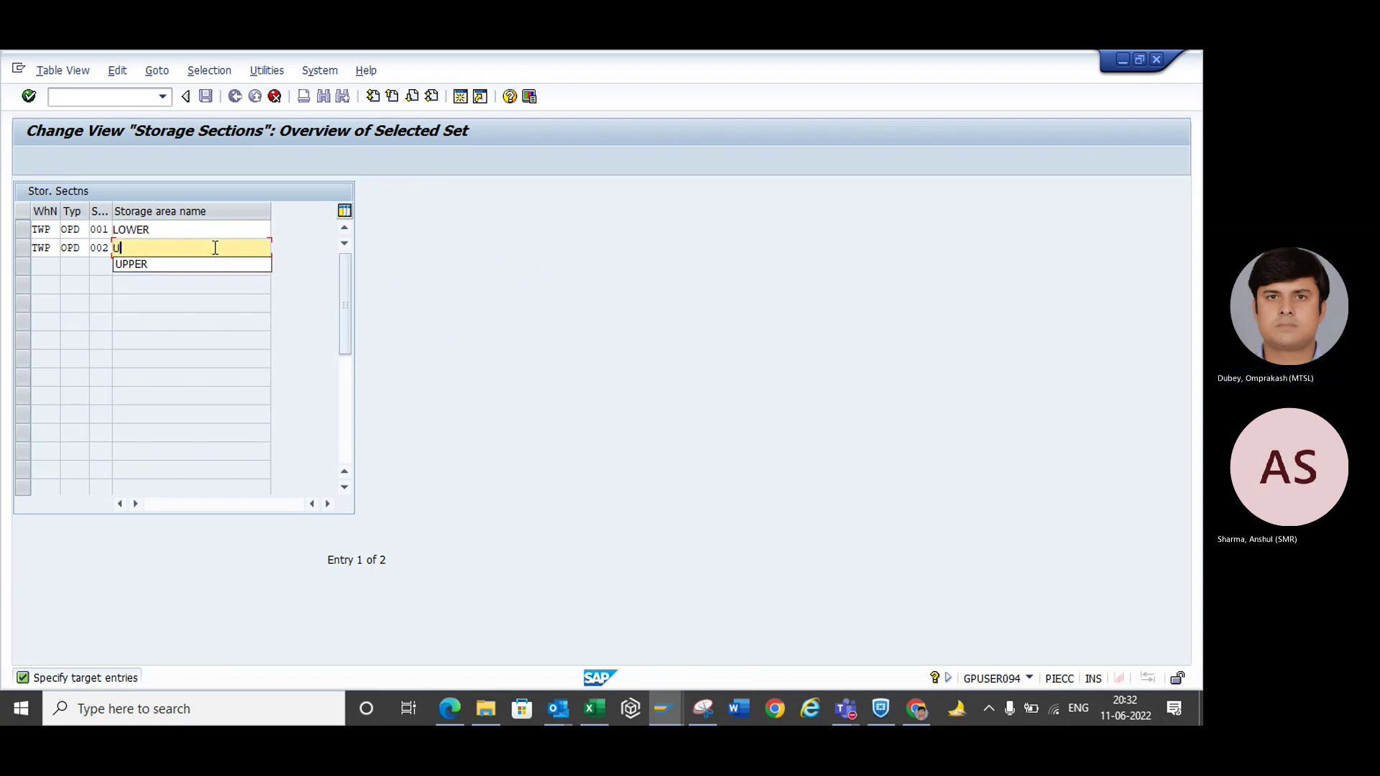
{"action": "type", "text": "PPER"}
{"action": "key", "text": "BackSpace"}
{"action": "key", "text": "BackSpace"}
{"action": "key", "text": "Escape"}
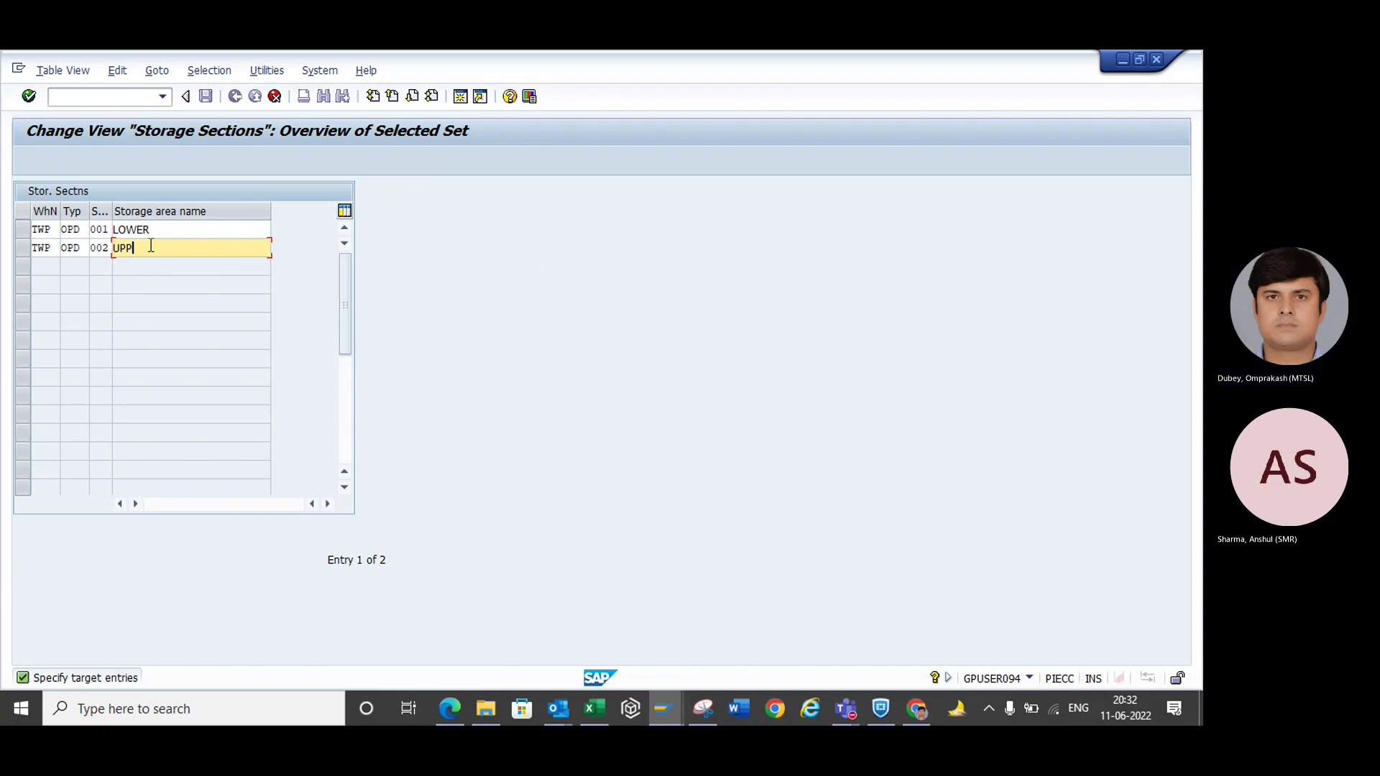
{"action": "type", "text": "ER"}
- Confirm the two copied OPD storage sections and save them under customizing request BMFK900465
{"action": "key", "text": "Return"}
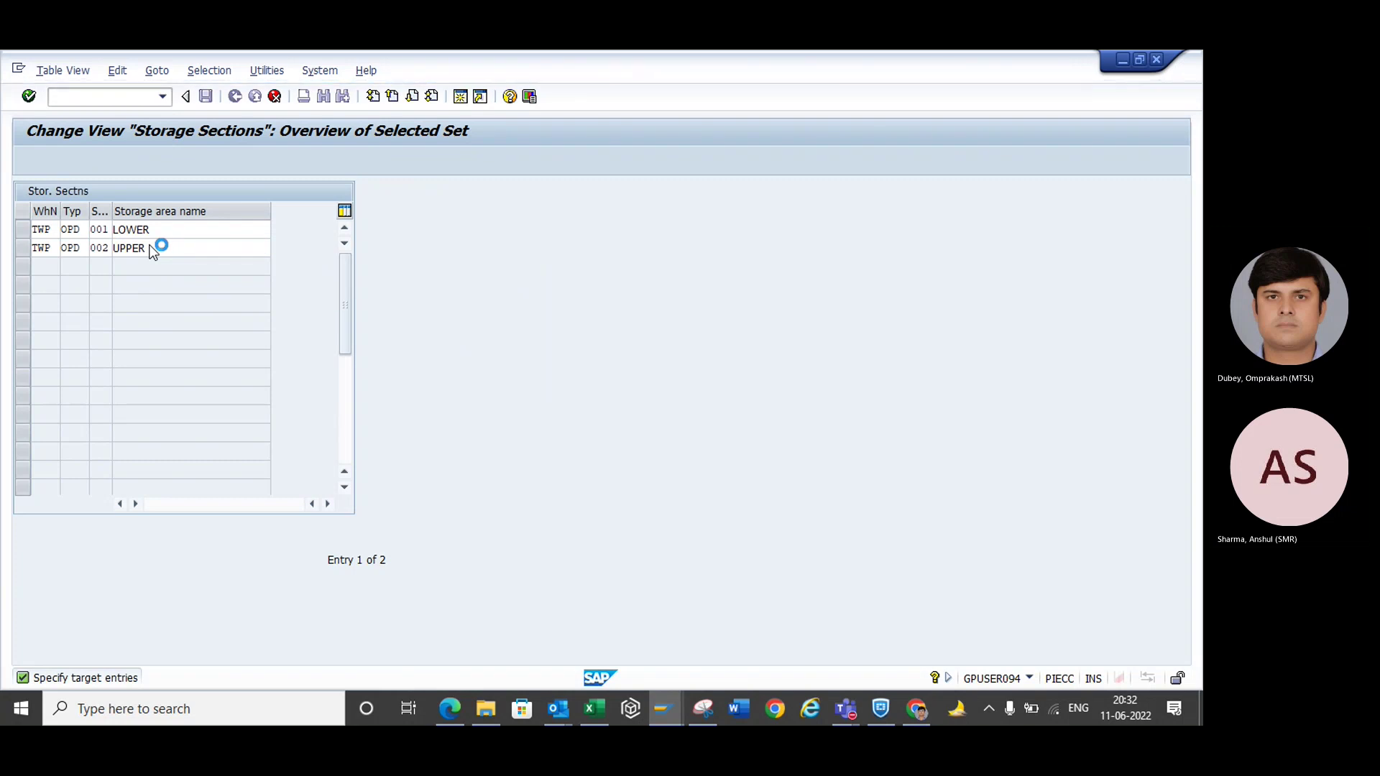
{"action": "left_click", "coordinate": [206, 99]}
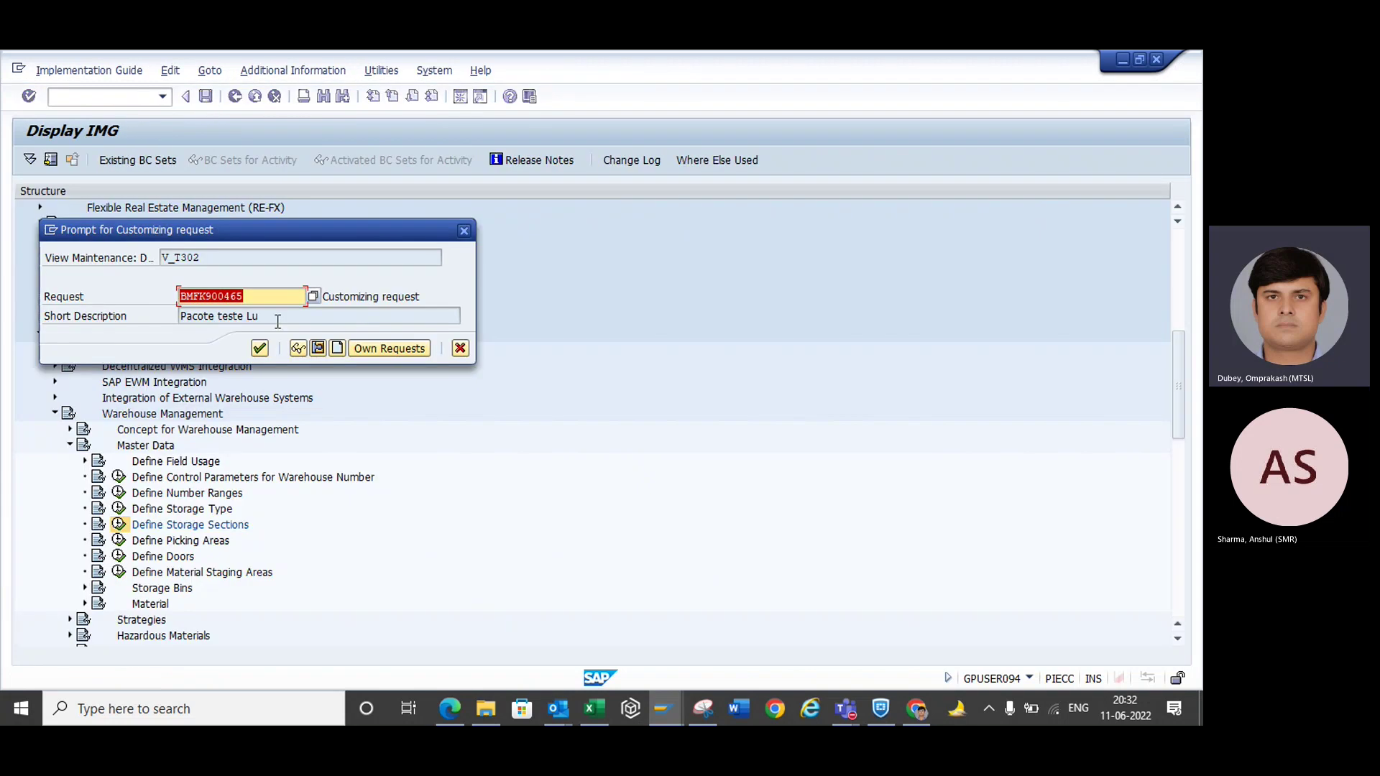
{"action": "left_click", "coordinate": [257, 349]}
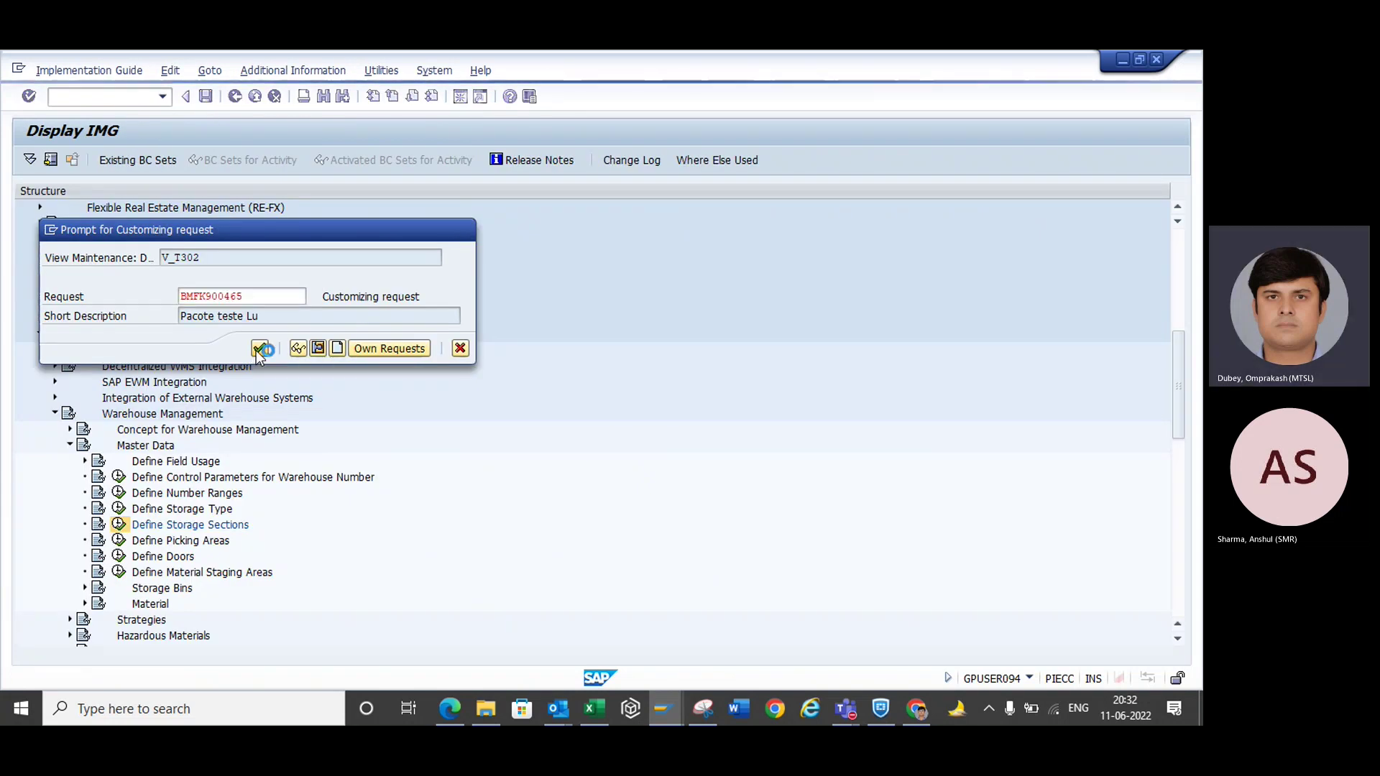
- Leave the storage section view and start transaction LS01N to create a storage bin
{"action": "left_click", "coordinate": [106, 98]}
{"action": "type", "text": "/LS01"}
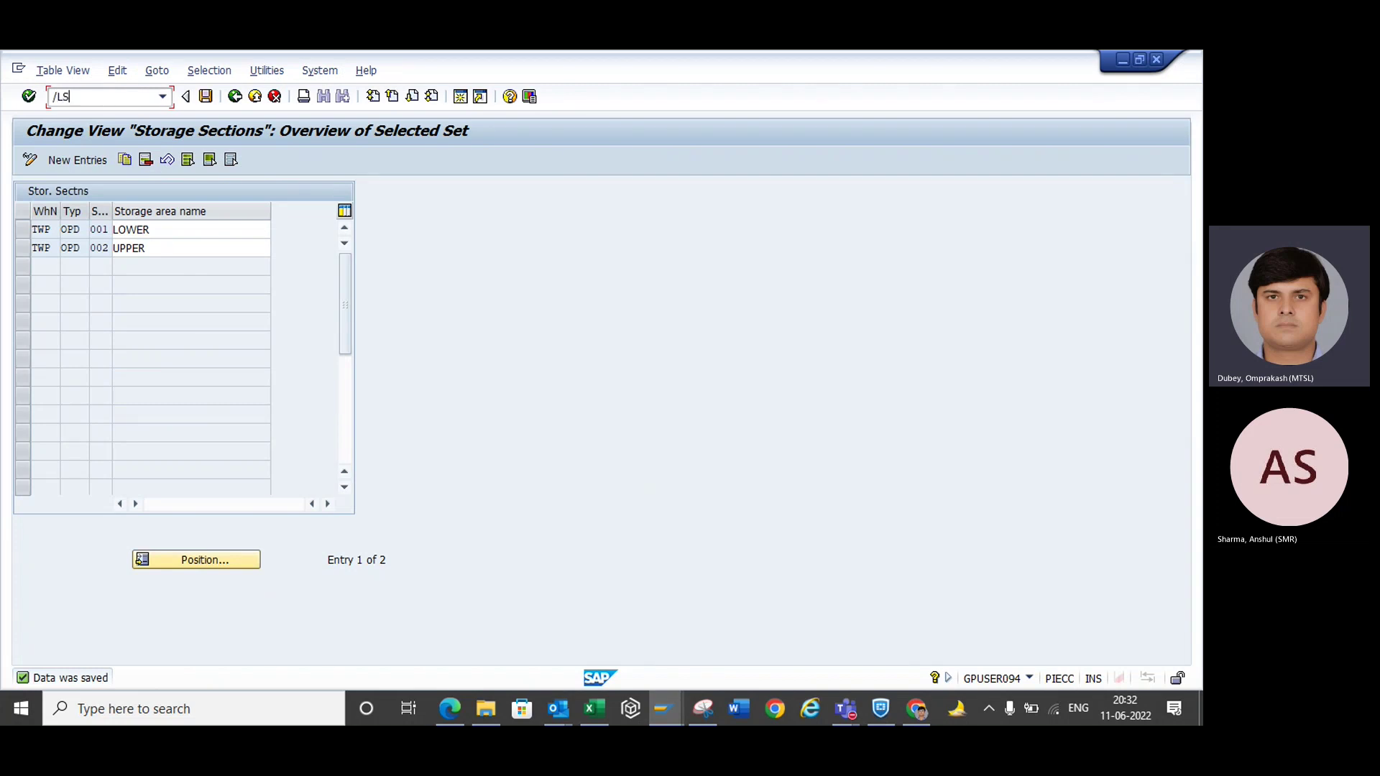
{"action": "key", "text": "BackSpace"}
{"action": "key", "text": "BackSpace"}
{"action": "key", "text": "BackSpace"}
{"action": "key", "text": "BackSpace"}
{"action": "key", "text": "BackSpace"}
{"action": "type", "text": "/n"}
{"action": "key", "text": "Return"}
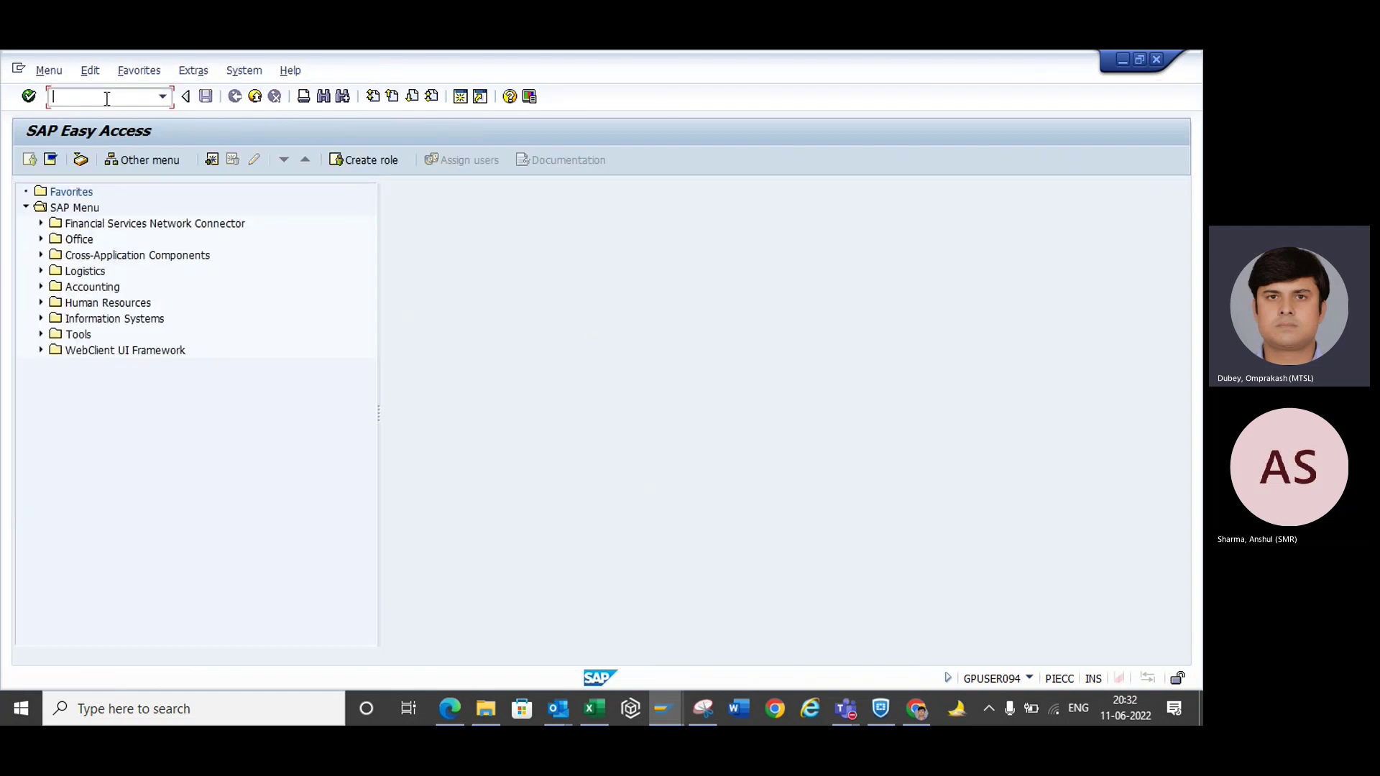
{"action": "type", "text": "LS01N"}
{"action": "key", "text": "Return"}
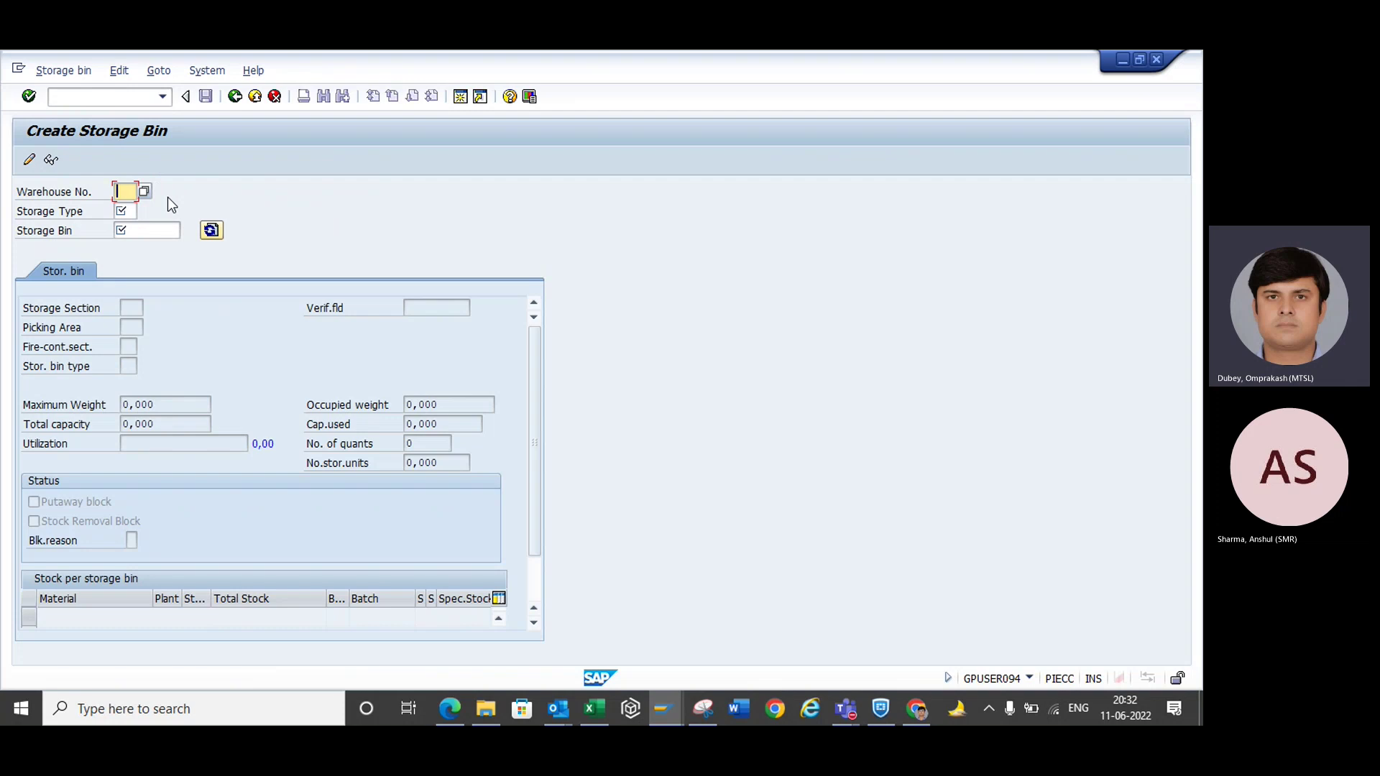
- Start a new storage bin OM in warehouse TWP, storage type OPD
{"action": "type", "text": "TWP"}
{"action": "left_click", "coordinate": [135, 211]}
{"action": "type", "text": "OPD"}
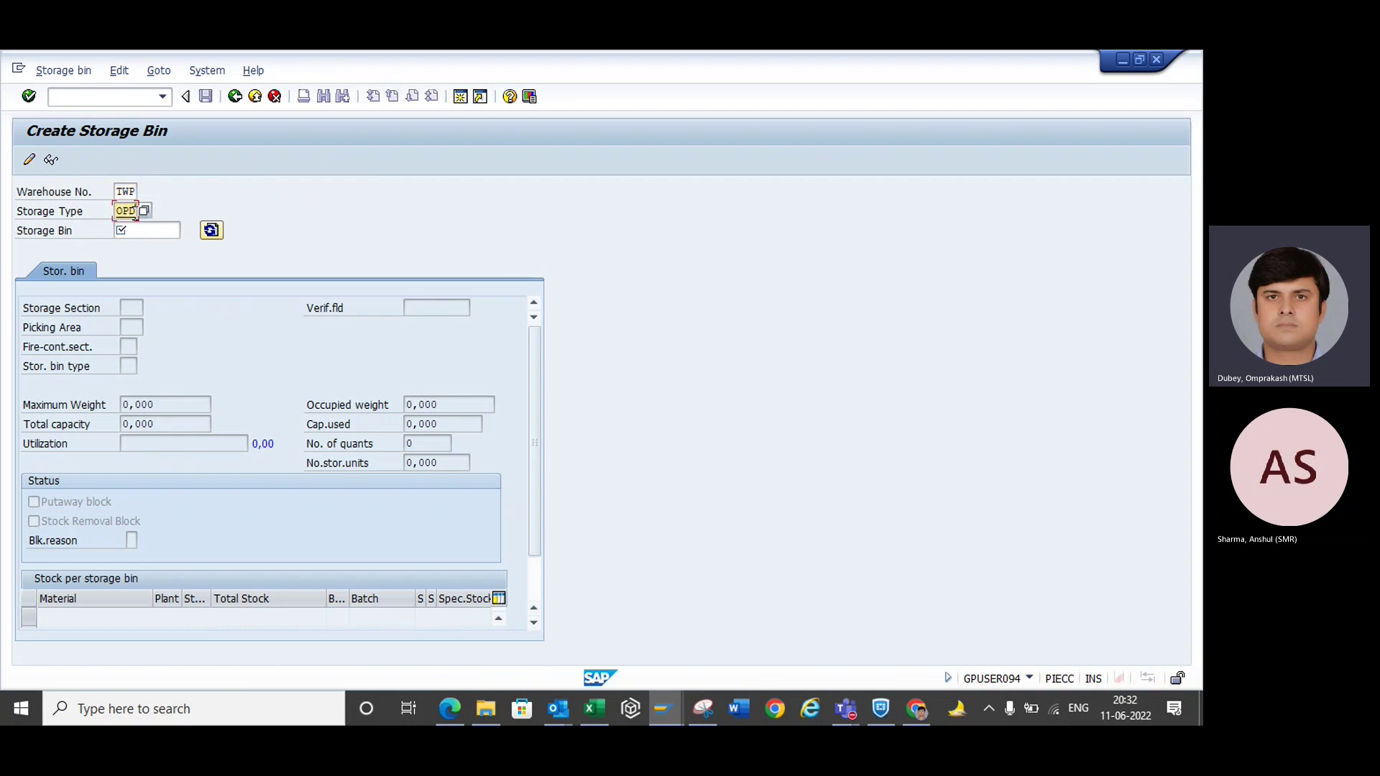
{"action": "left_click", "coordinate": [147, 230]}
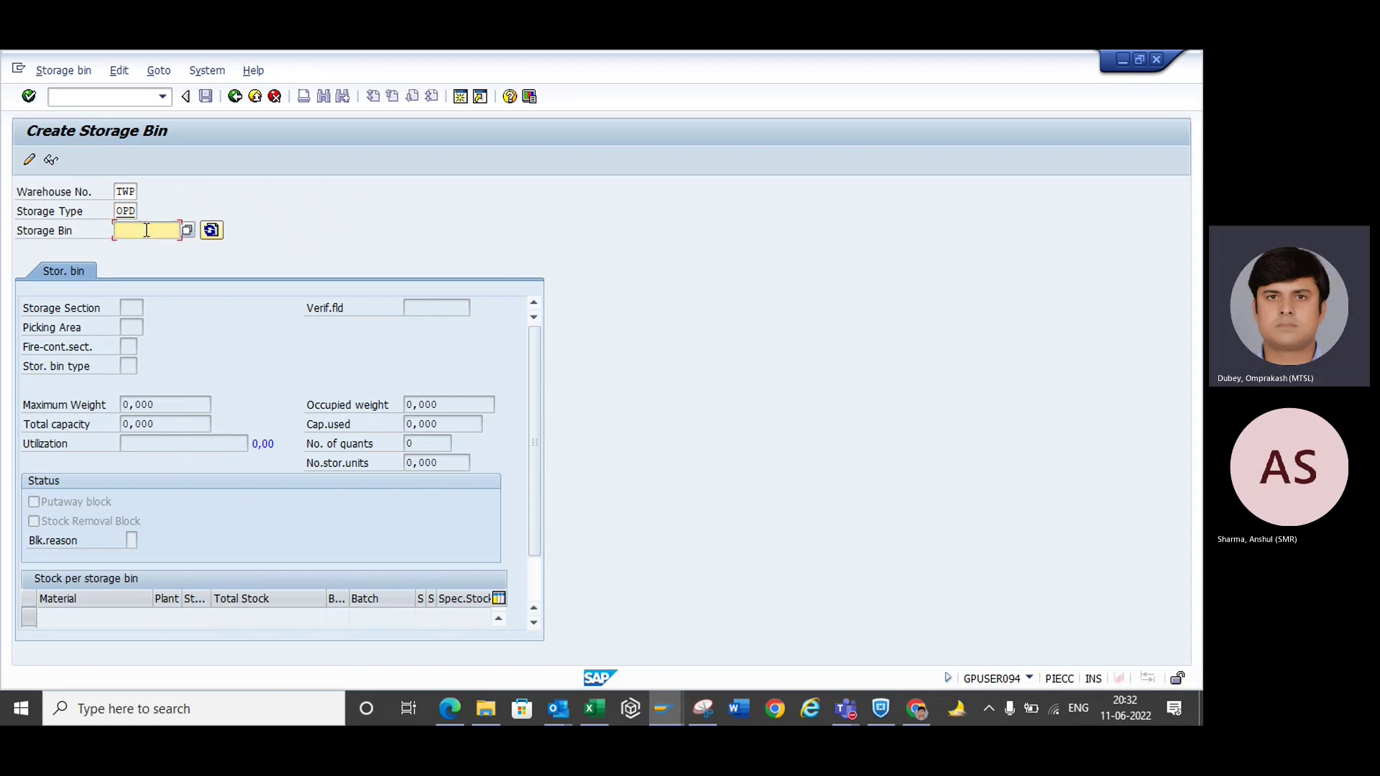
{"action": "type", "text": "OM"}
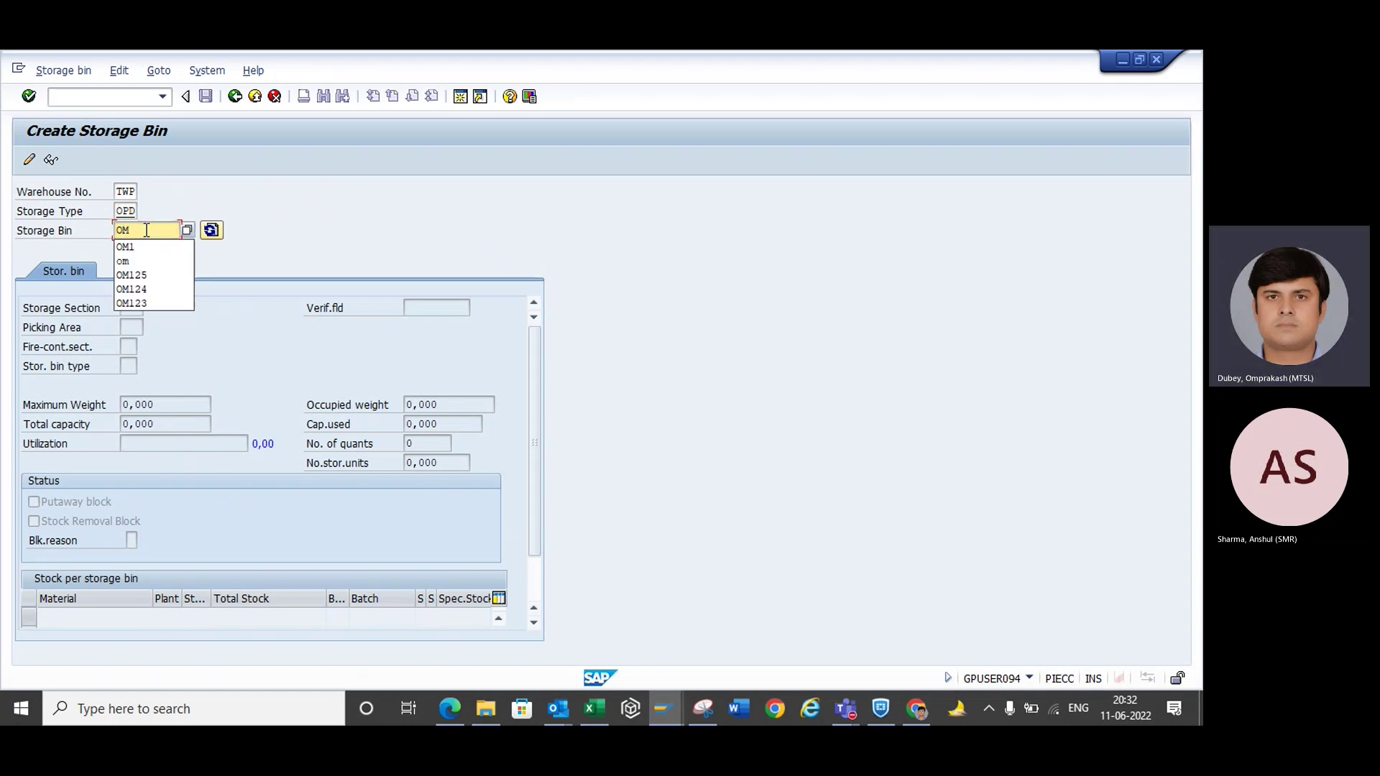
{"action": "left_click", "coordinate": [80, 240]}
{"action": "key", "text": "Return"}
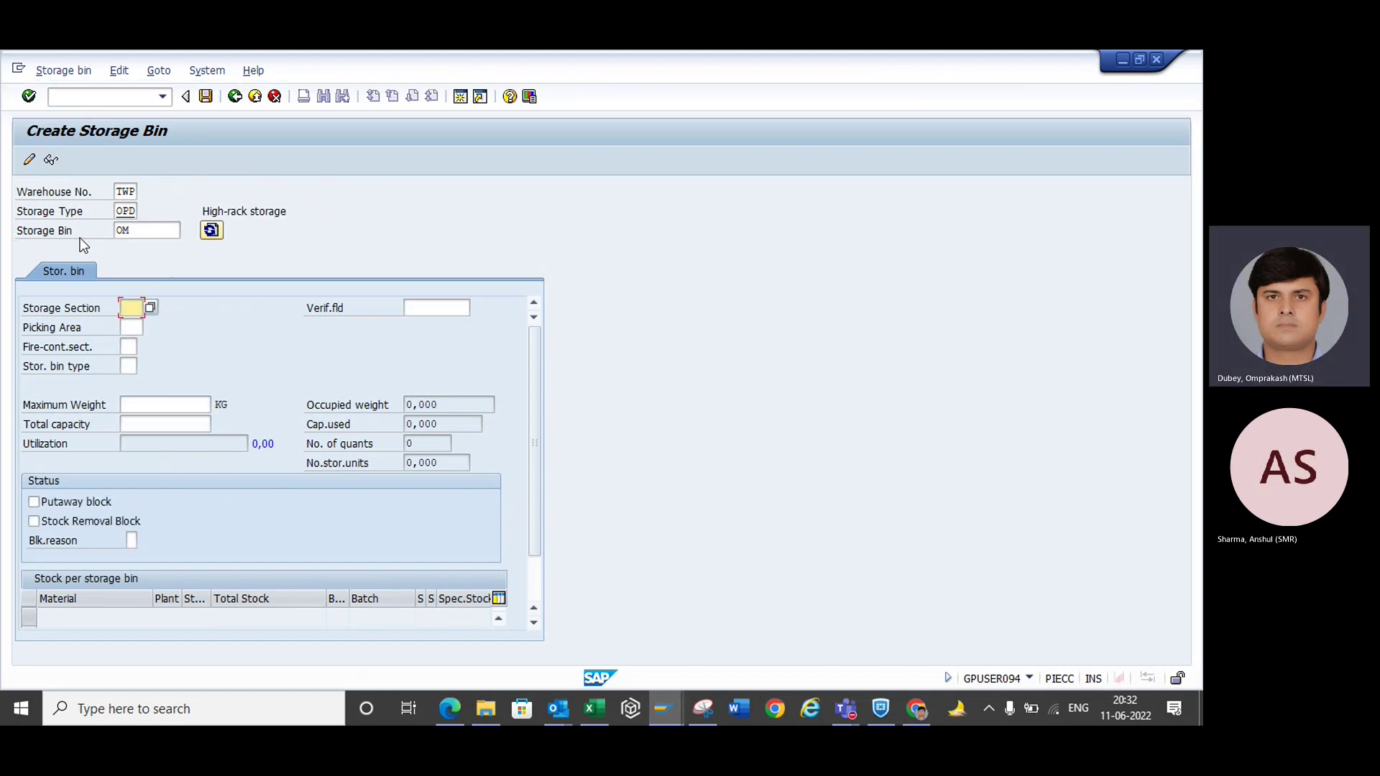
- Assign storage section 001 and storage bin type B1 to bin OM and save it
{"action": "type", "text": "00"}
{"action": "left_click", "coordinate": [159, 325]}
{"action": "key", "text": "Return"}
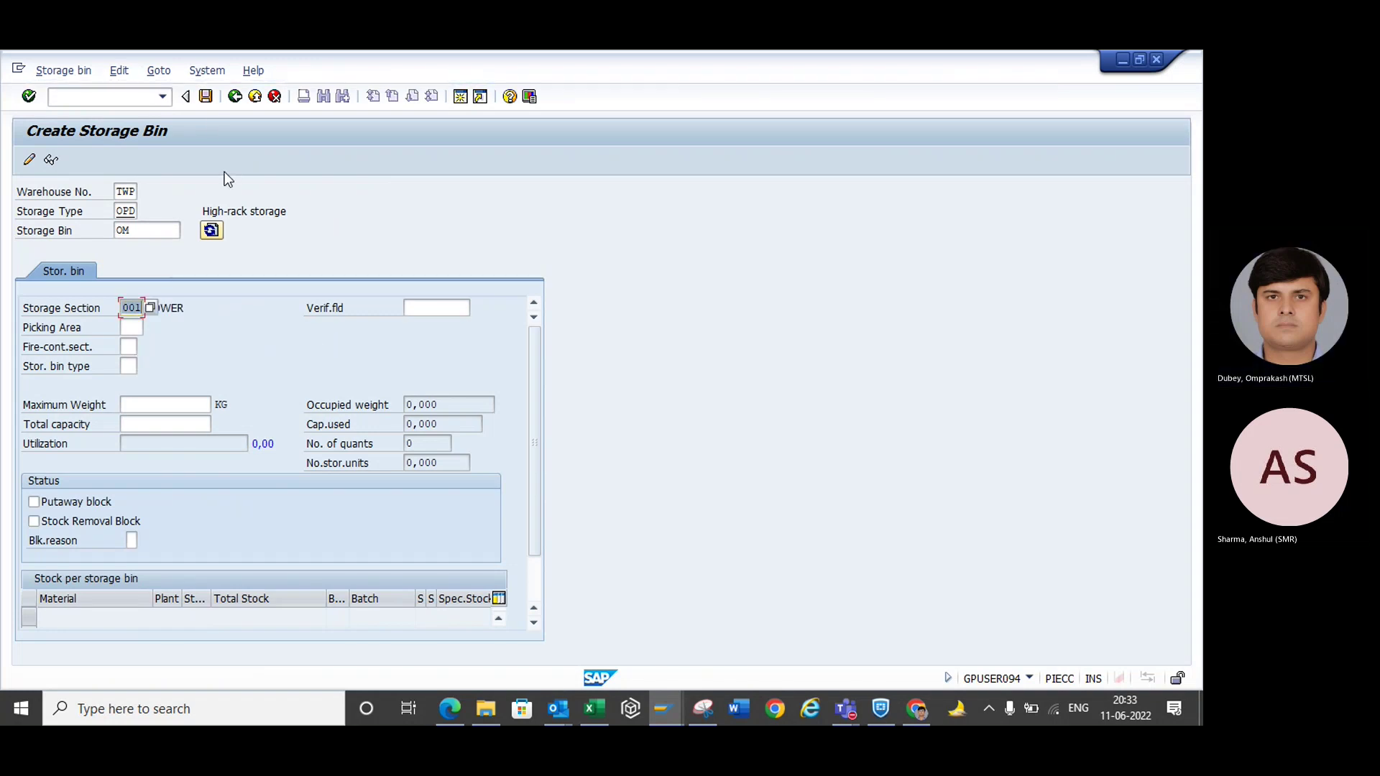
{"action": "left_click", "coordinate": [205, 97]}
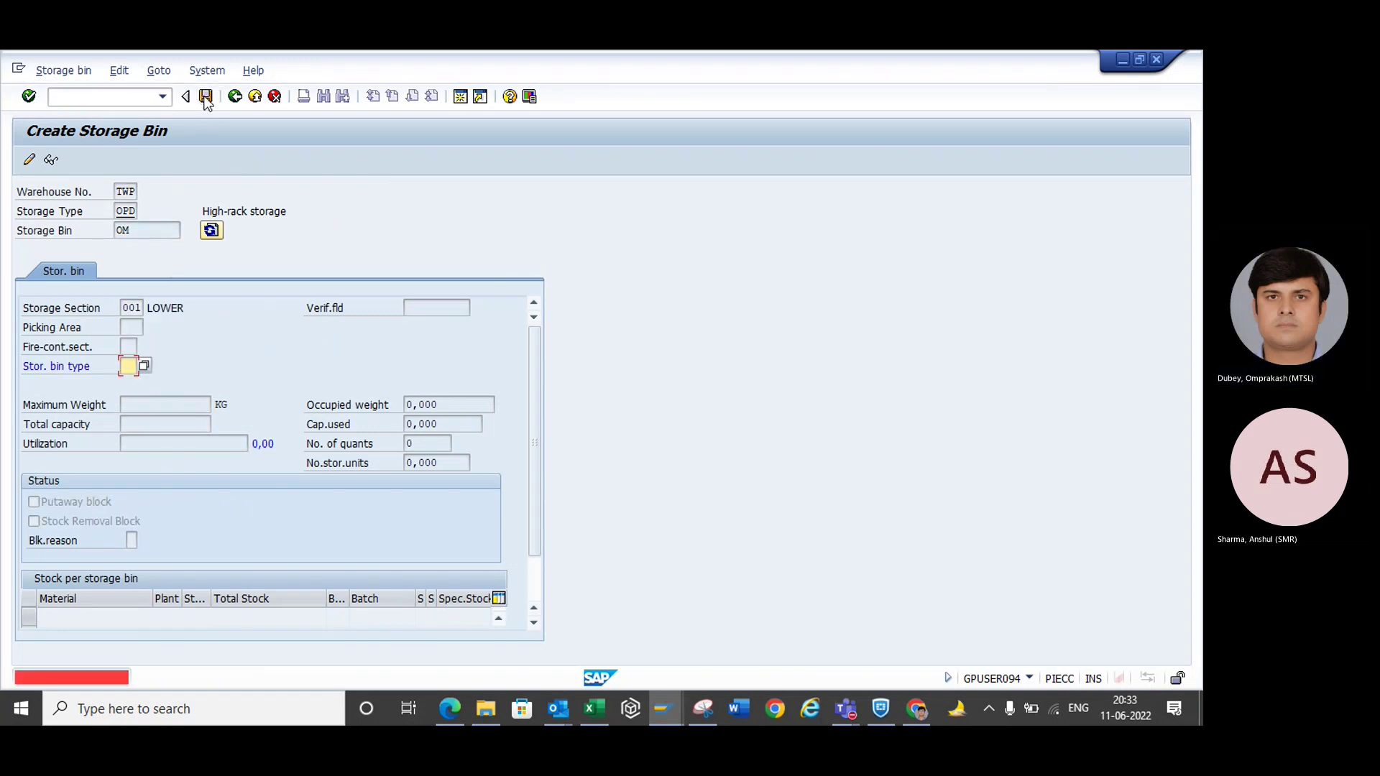
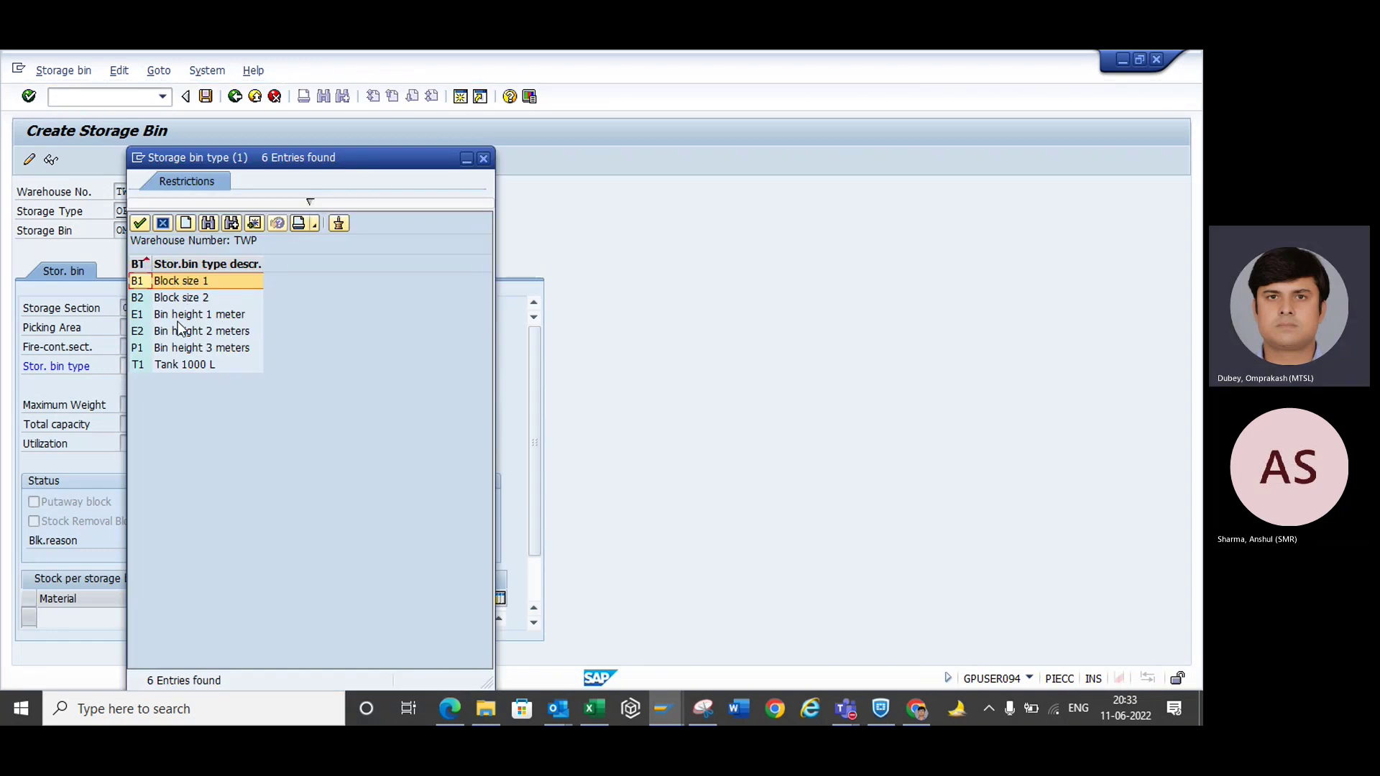
{"action": "left_click", "coordinate": [142, 282]}
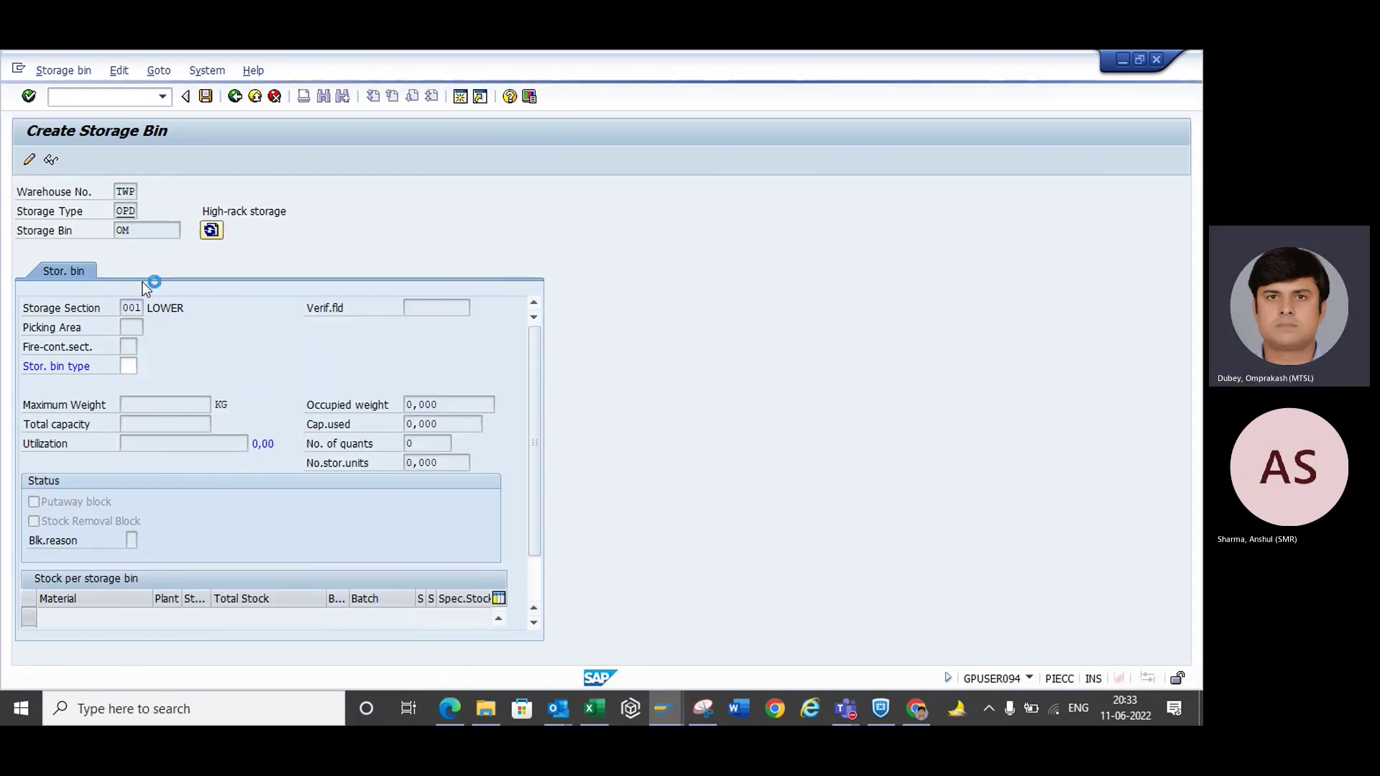
{"action": "key", "text": "ctrl+s"}
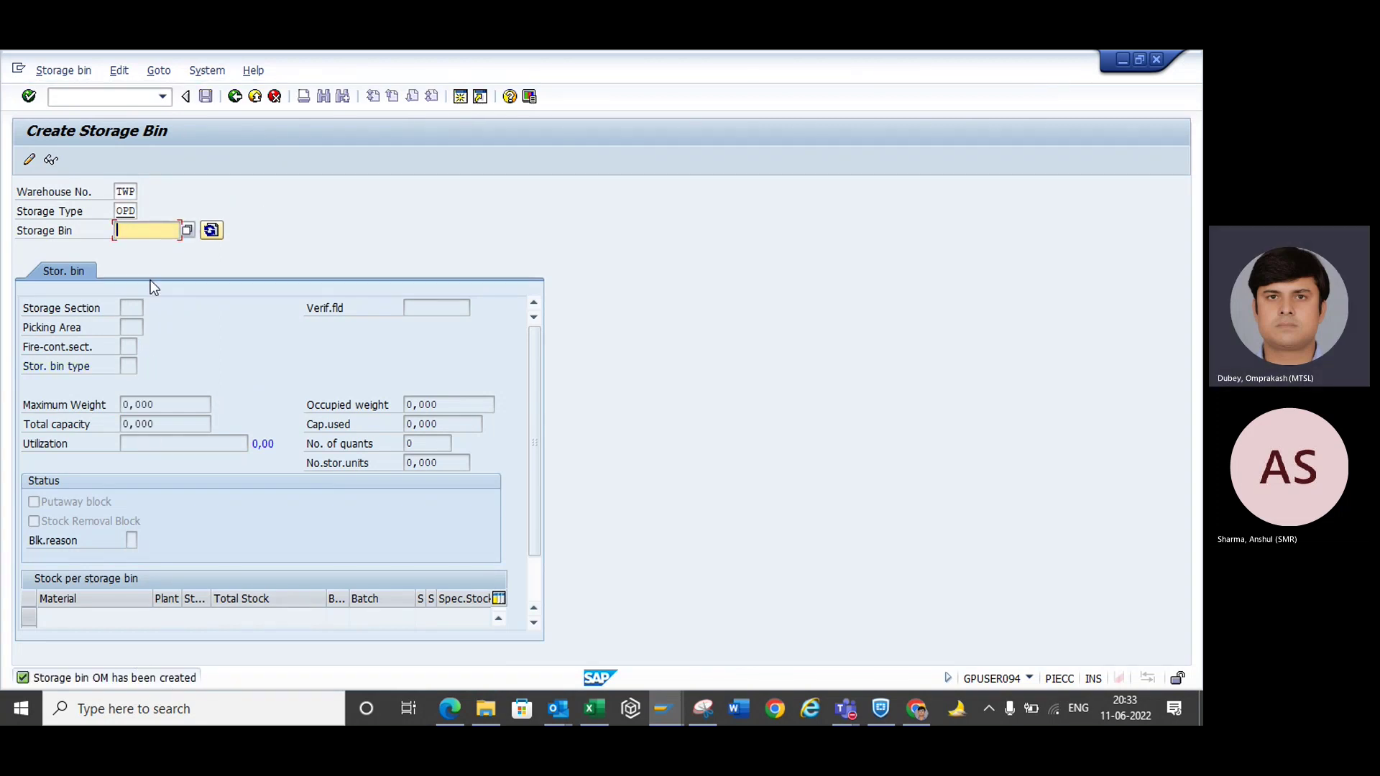
- Open storage bin OM of storage type OPD in the Change Storage Bin transaction
{"action": "left_click", "coordinate": [81, 104]}
{"action": "type", "text": "/"}
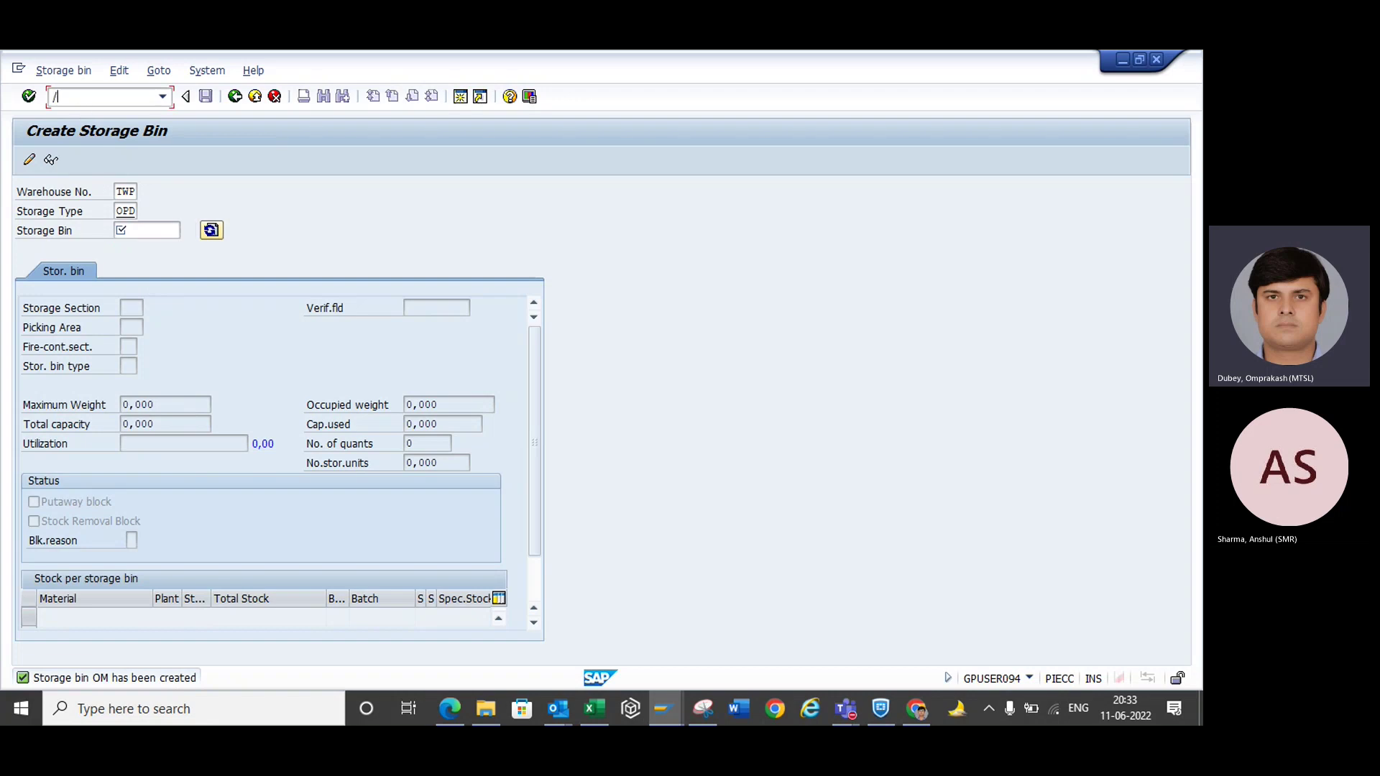
{"action": "type", "text": "NLS03N"}
{"action": "key", "text": "Return"}
{"action": "type", "text": "o"}
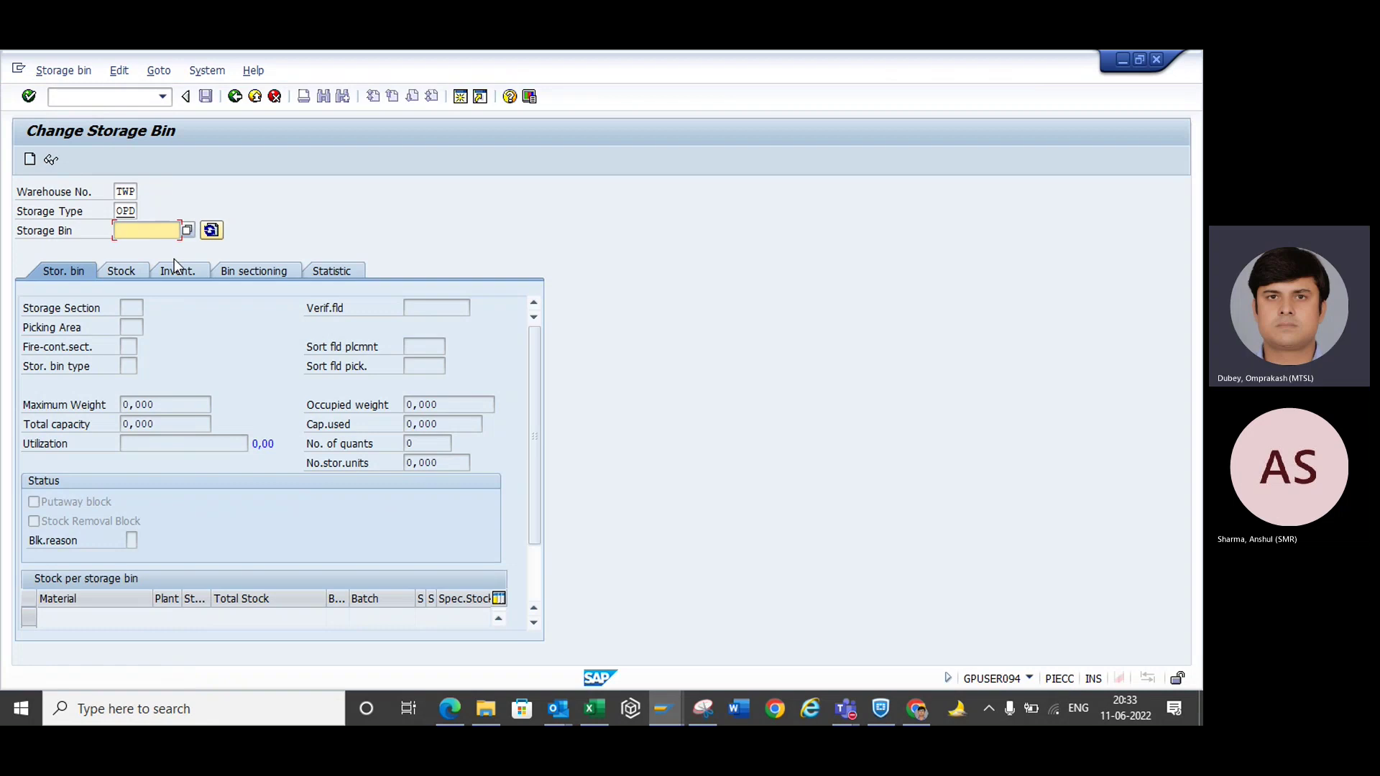
{"action": "type", "text": "m"}
{"action": "key", "text": "Return"}
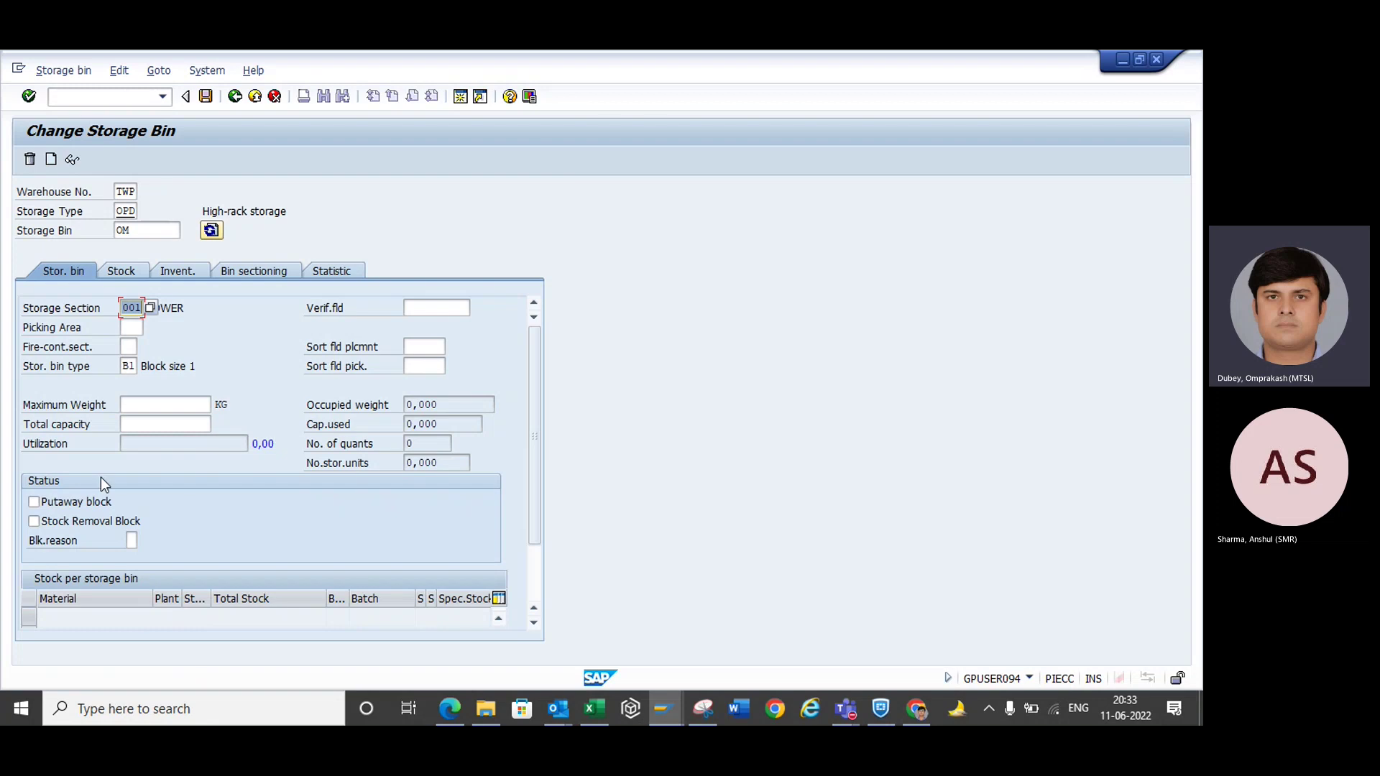
- Try the putaway and stock removal blocks and the blocking reason lookup on bin OM, and save the bin without either block
{"action": "left_click", "coordinate": [33, 503]}
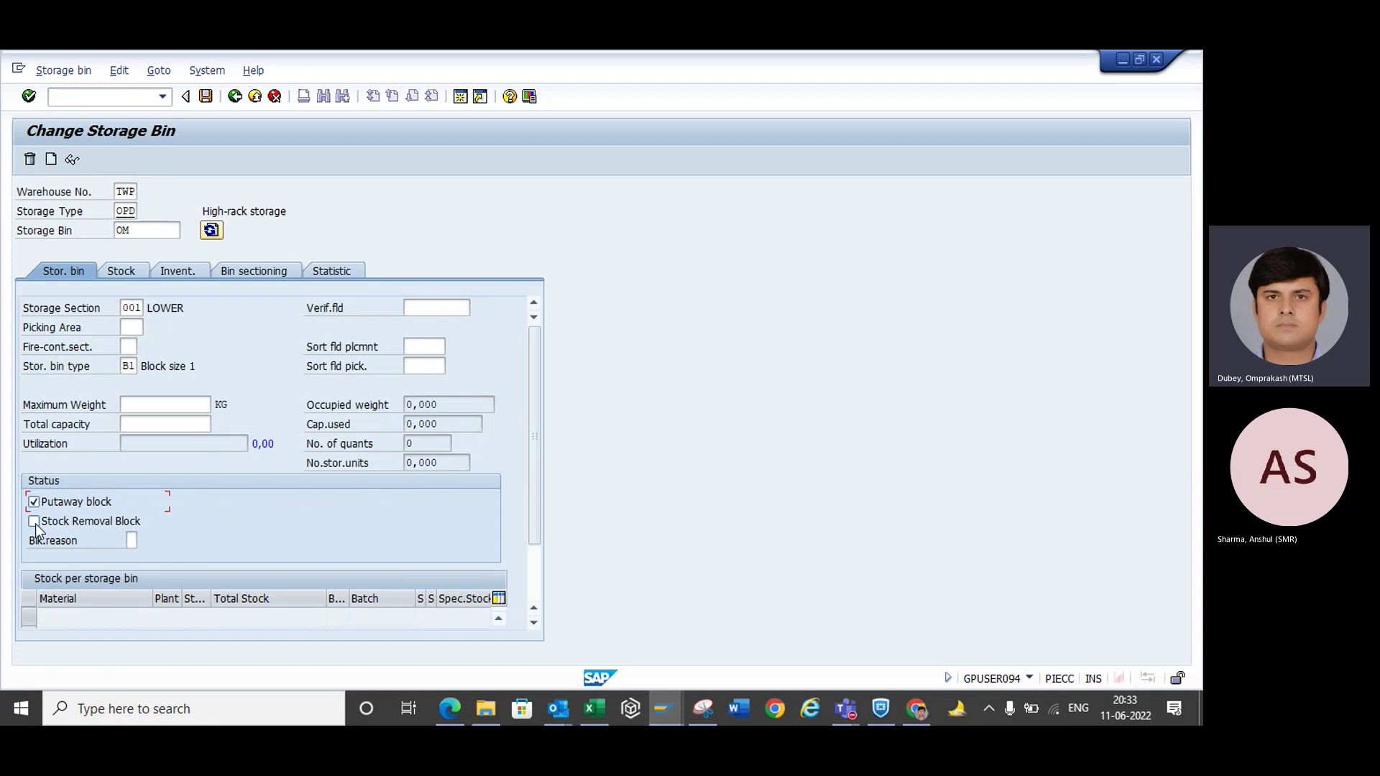
{"action": "left_click", "coordinate": [133, 541]}
{"action": "left_click", "coordinate": [145, 540]}
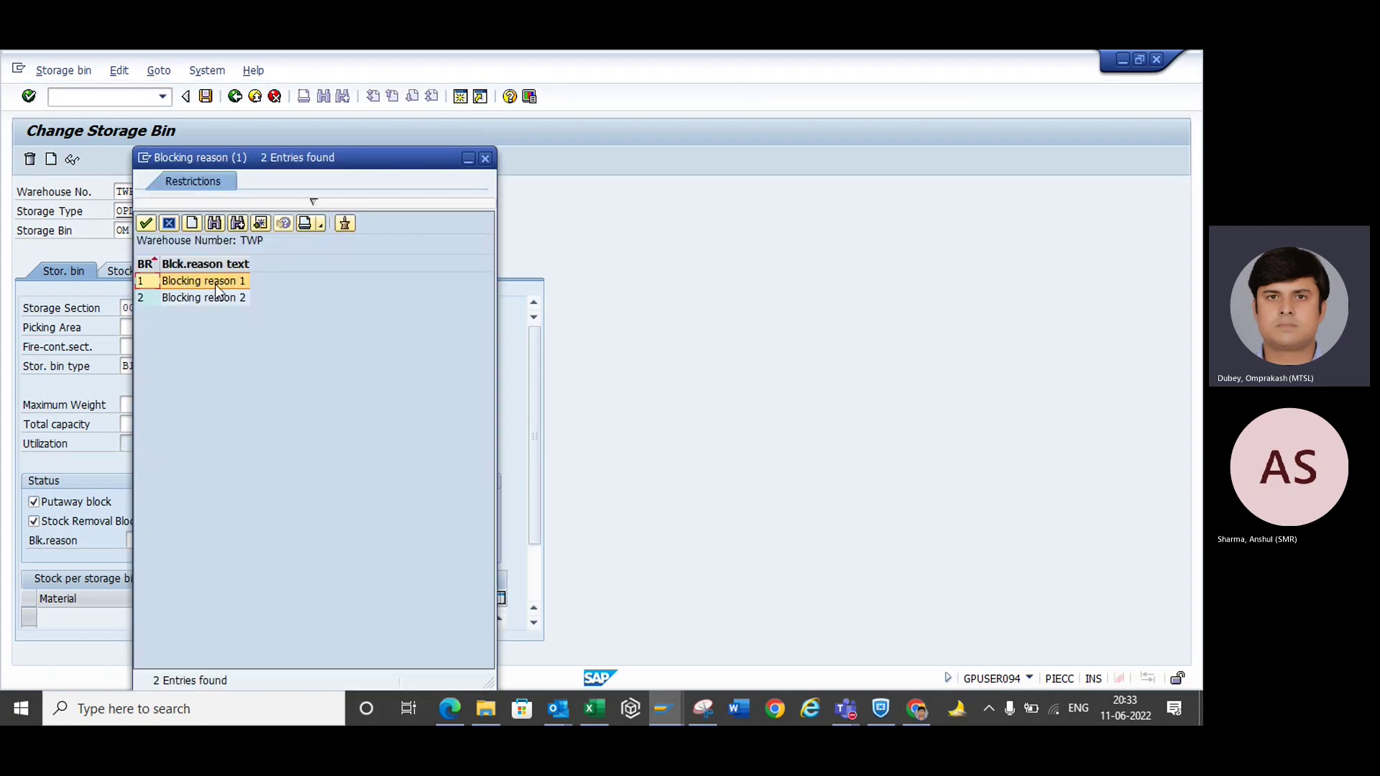
{"action": "left_click", "coordinate": [486, 159]}
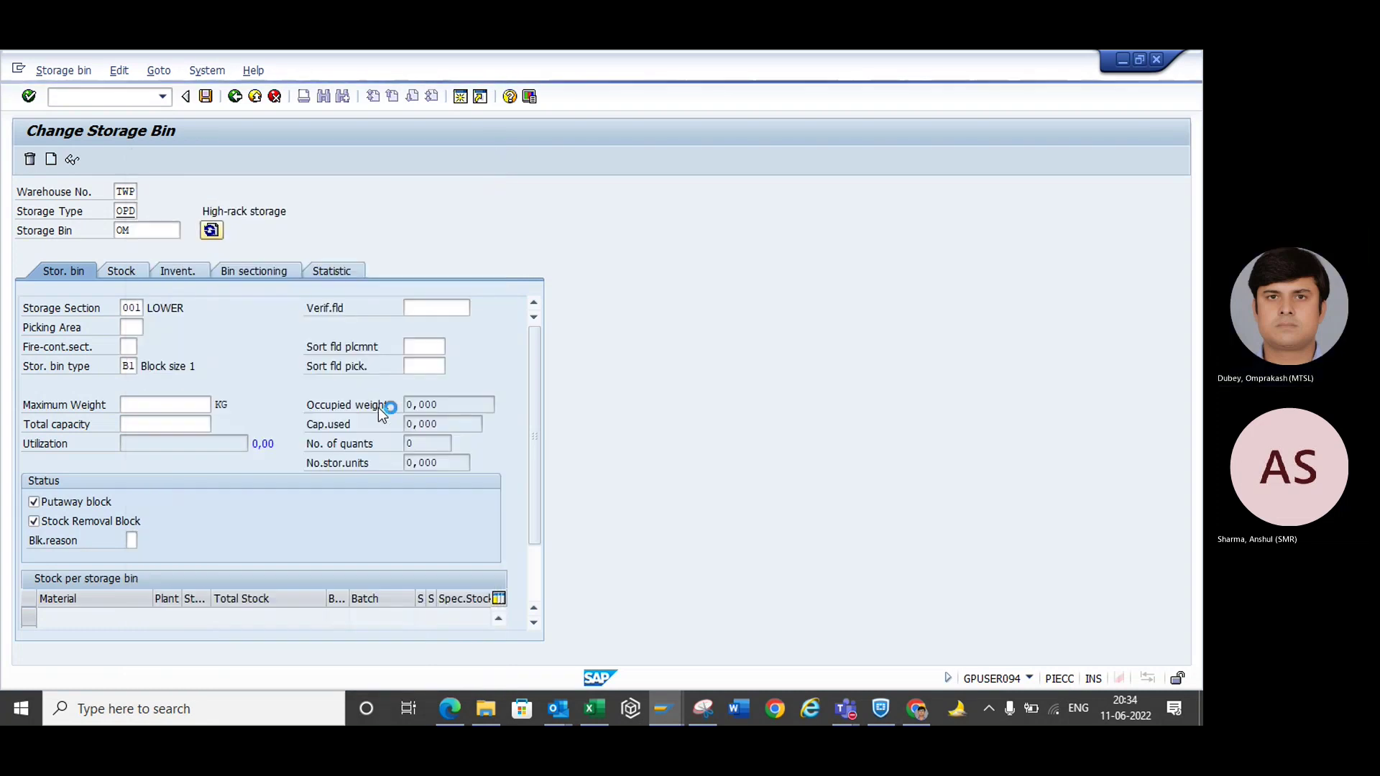
{"action": "left_click", "coordinate": [38, 504]}
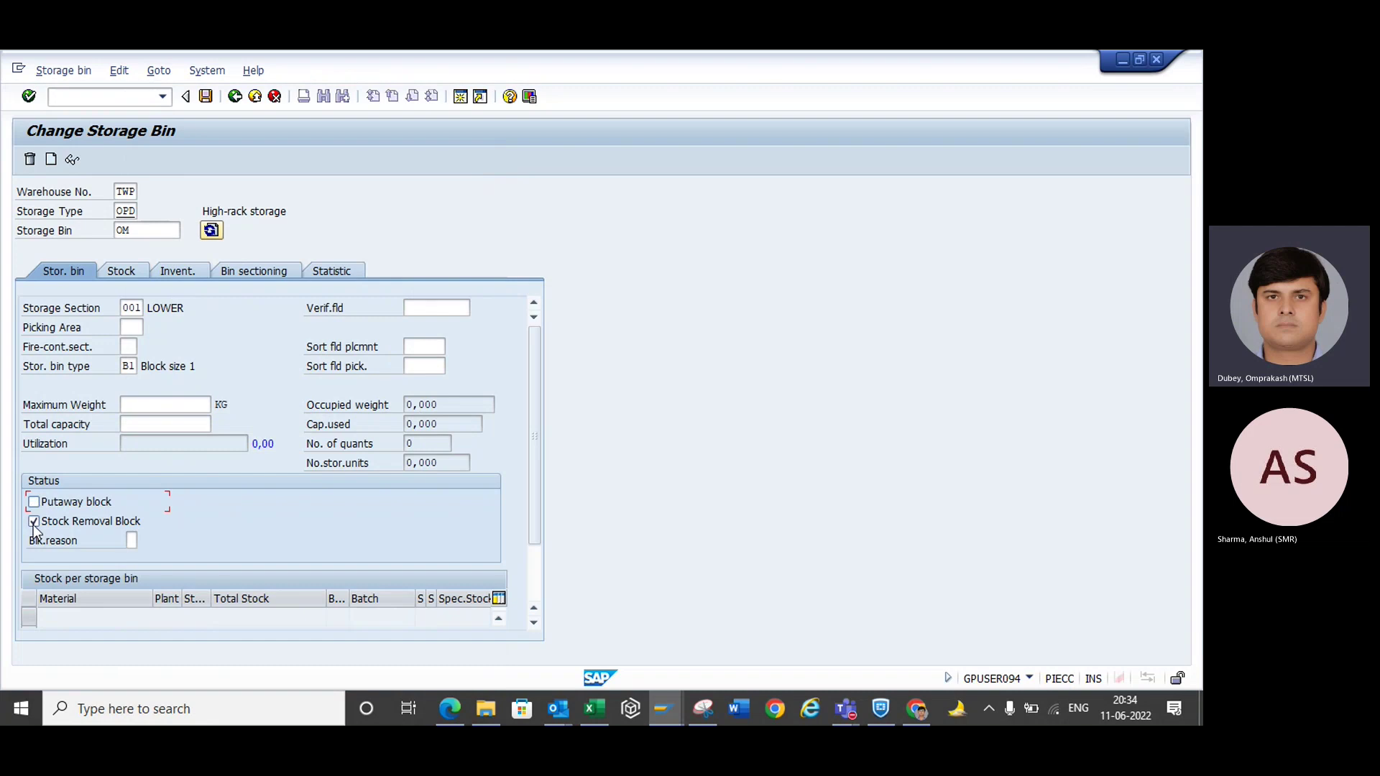
{"action": "left_click", "coordinate": [205, 97]}
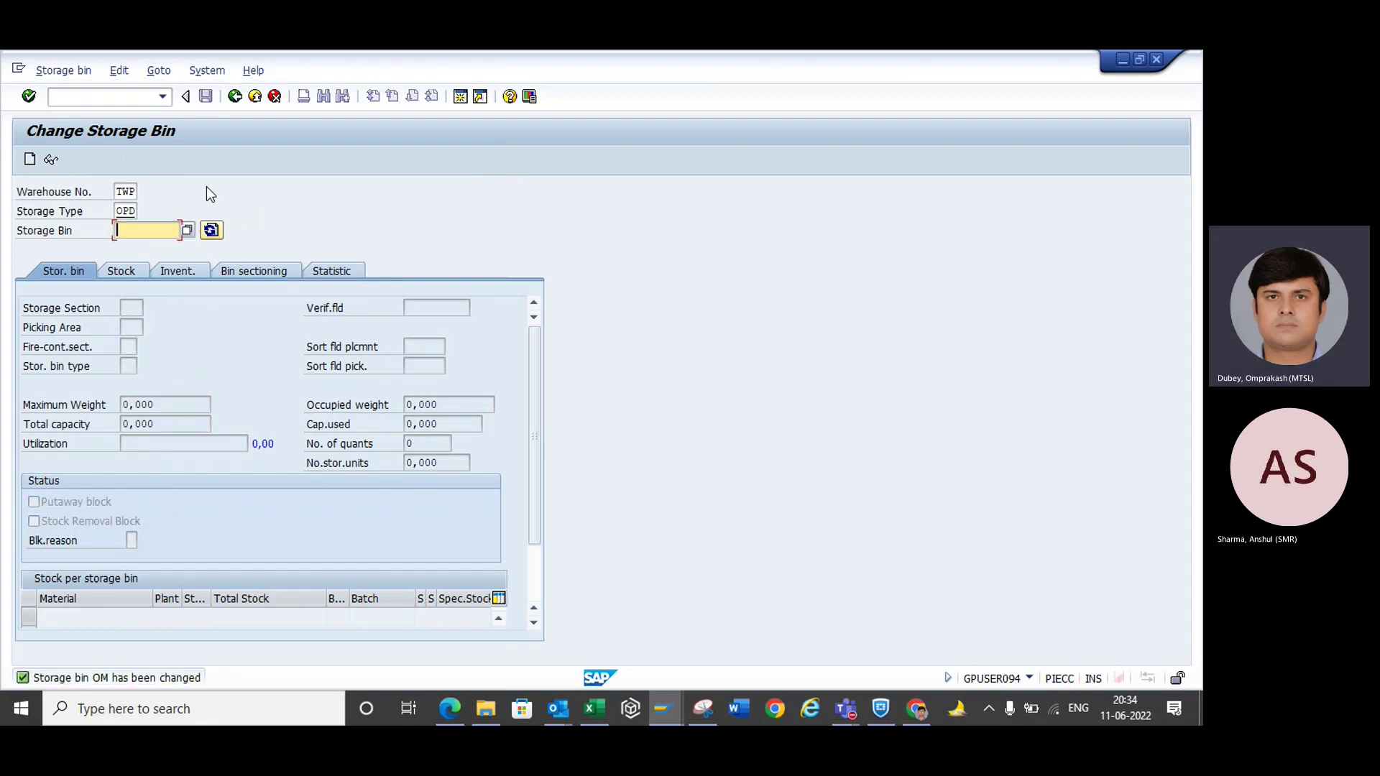
- Display the data of storage bin OM in the Display Storage Bin transaction
{"action": "left_click", "coordinate": [111, 99]}
{"action": "type", "text": "/"}
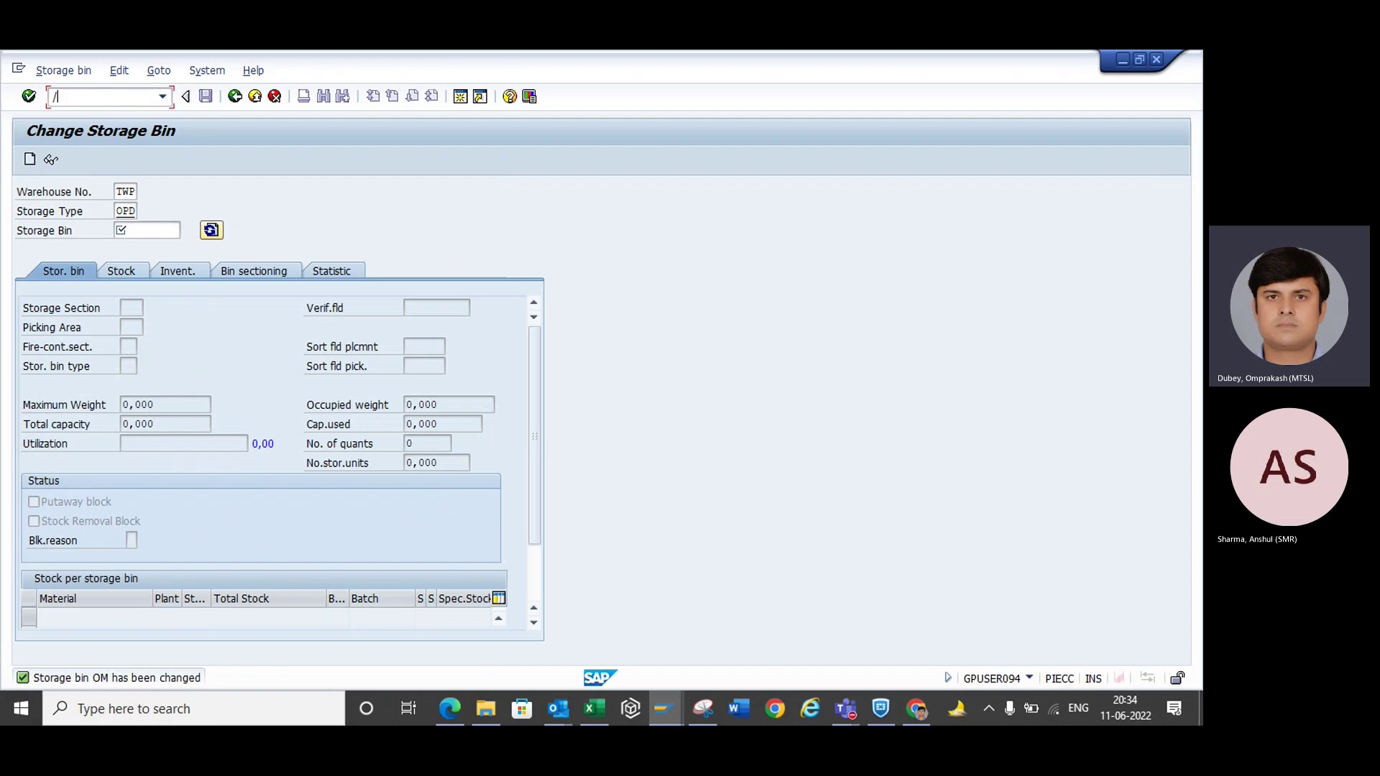
{"action": "type", "text": "NLS03"}
{"action": "key", "text": "Return"}
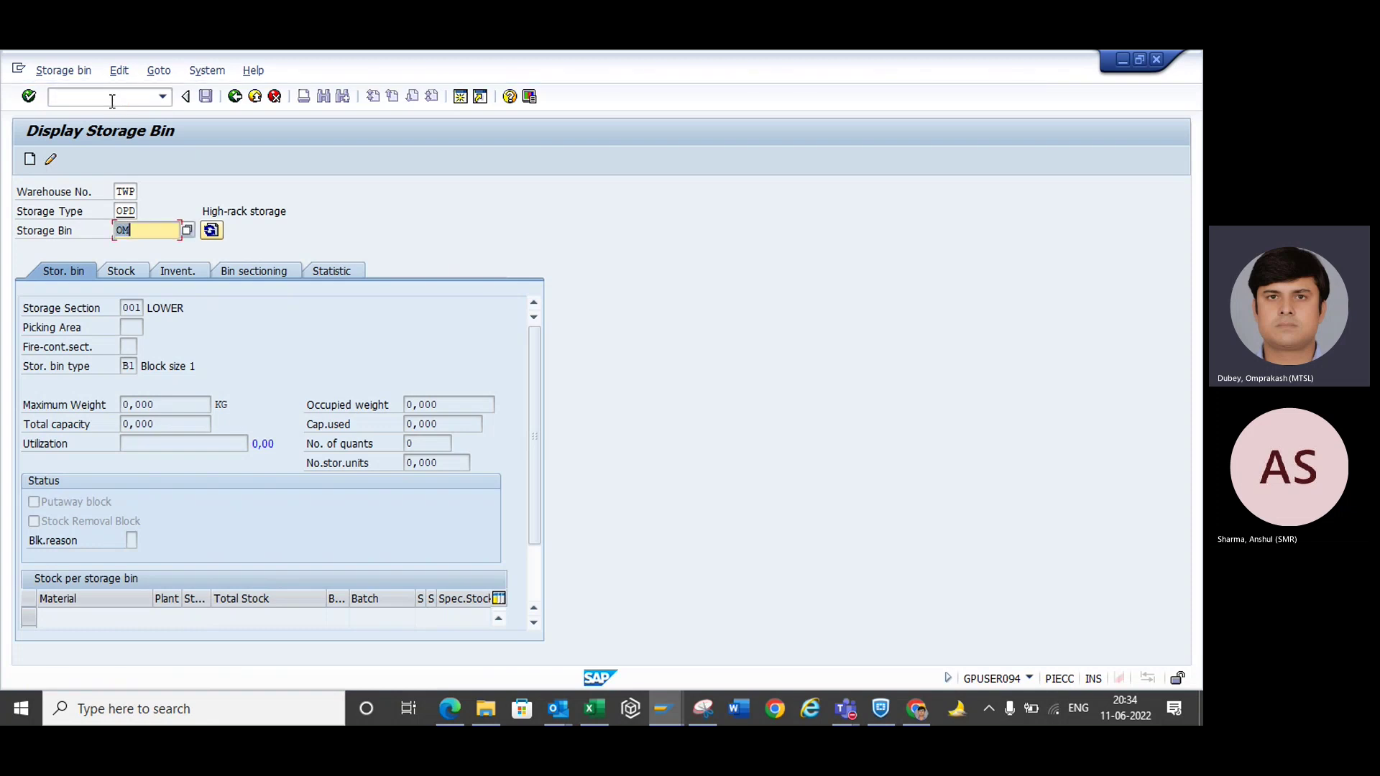
- Leave the bin display and start the Purchasing Documents for Material report
{"action": "left_click", "coordinate": [112, 101]}
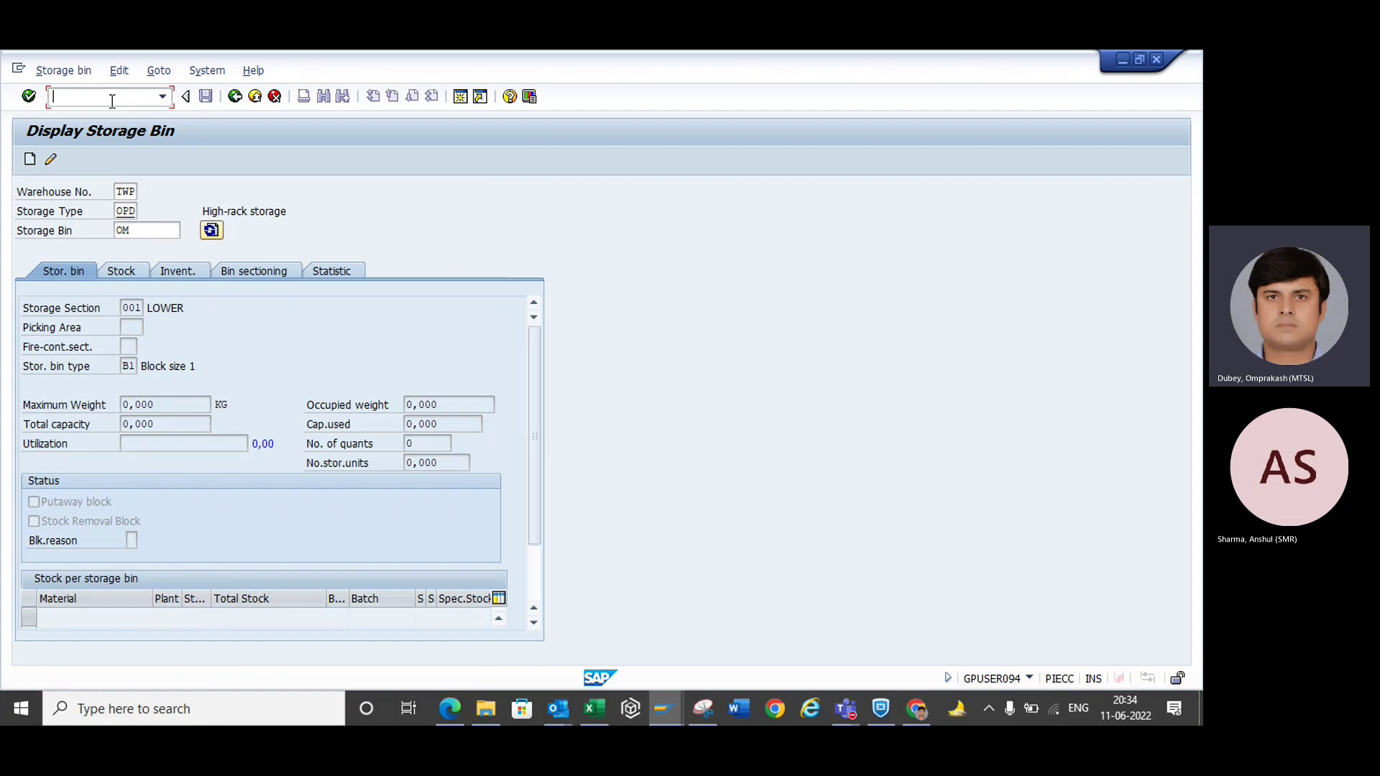
{"action": "type", "text": "/"}
{"action": "type", "text": "B09"}
{"action": "key", "text": "Return"}
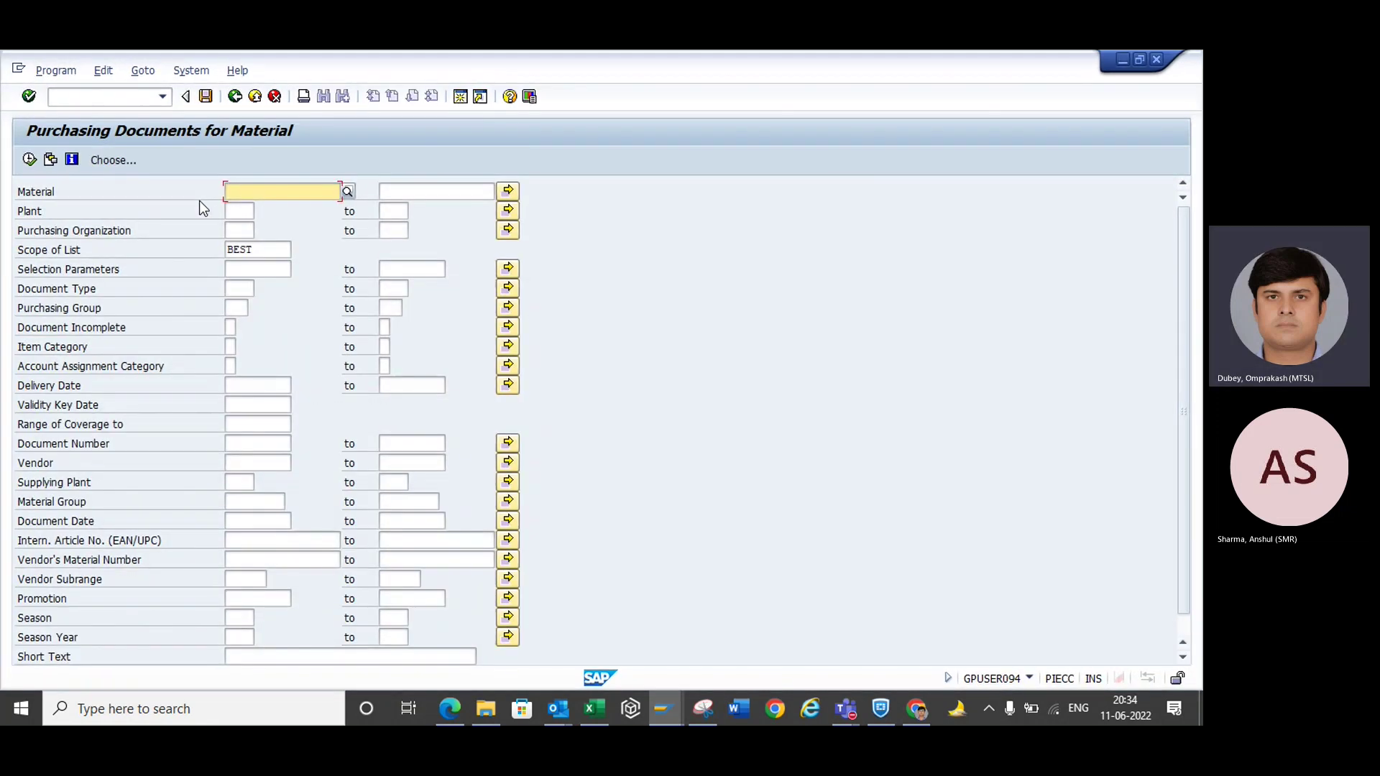
- List the purchasing documents for plant TWPS
{"action": "left_click", "coordinate": [244, 216]}
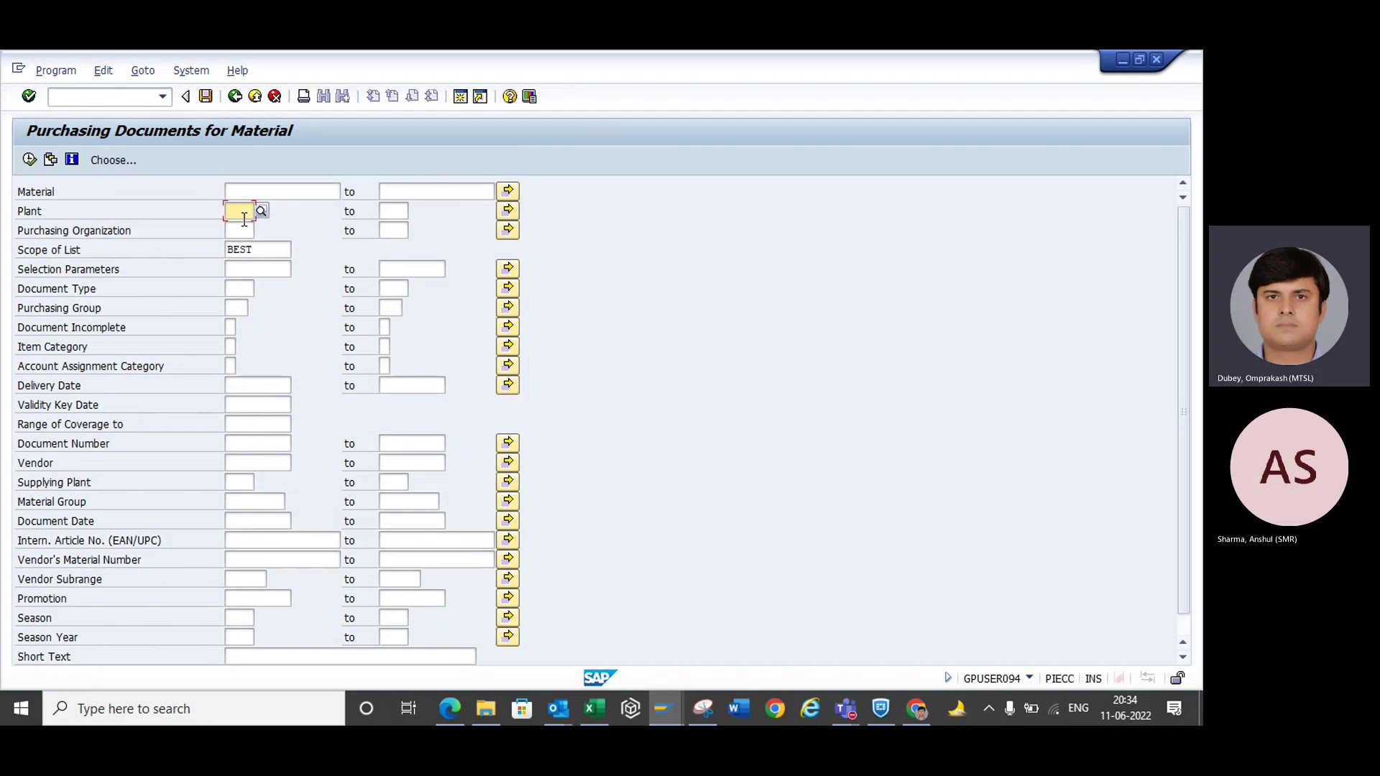
{"action": "type", "text": "TWPN"}
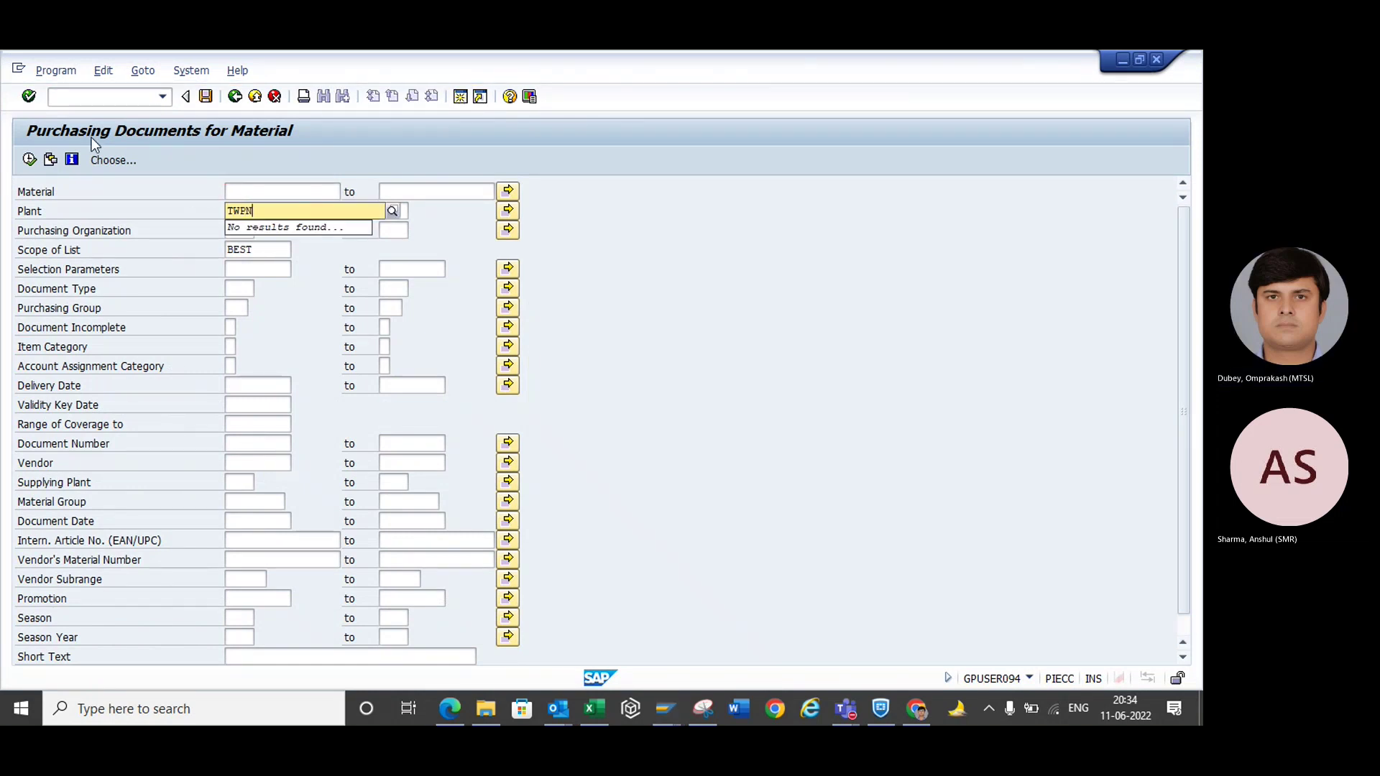
{"action": "key", "text": "Return"}
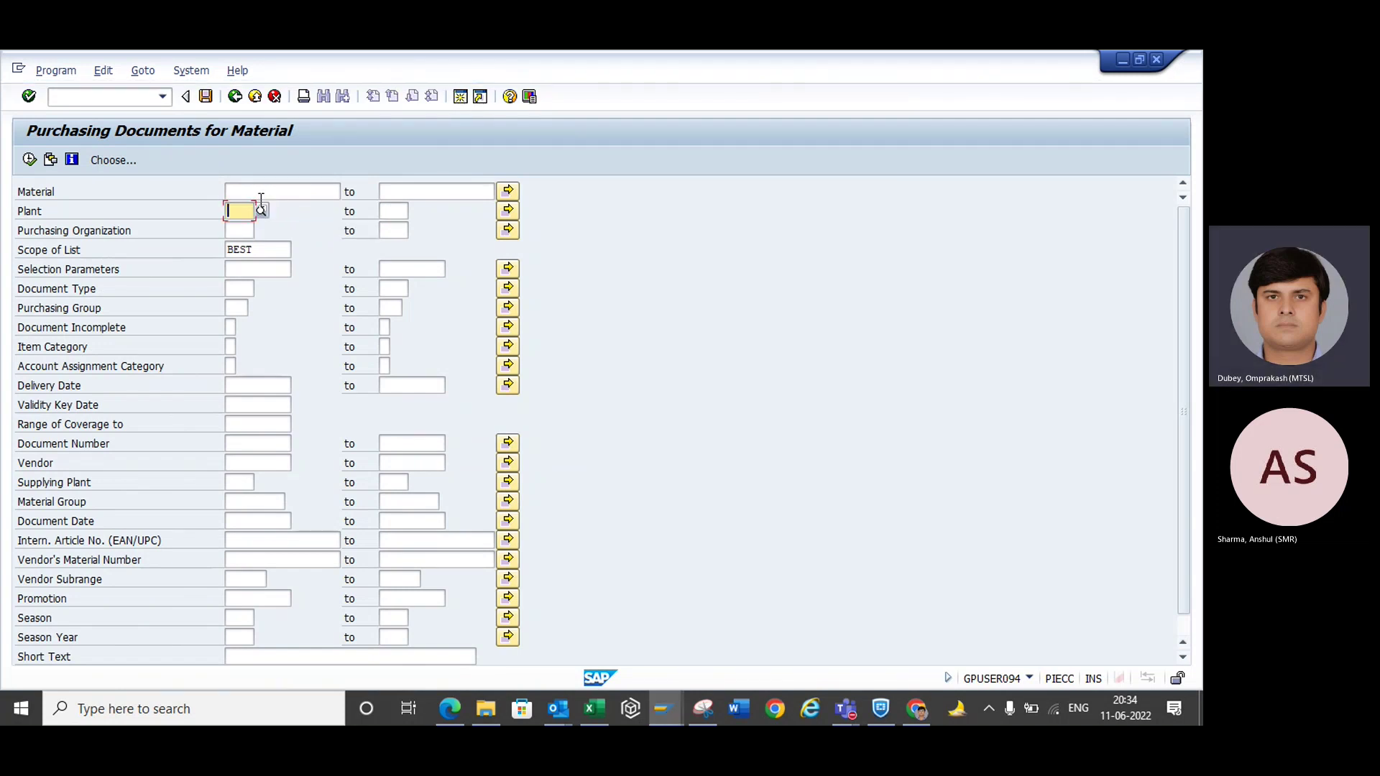
{"action": "type", "text": "TWPN"}
{"action": "key", "text": "Return"}
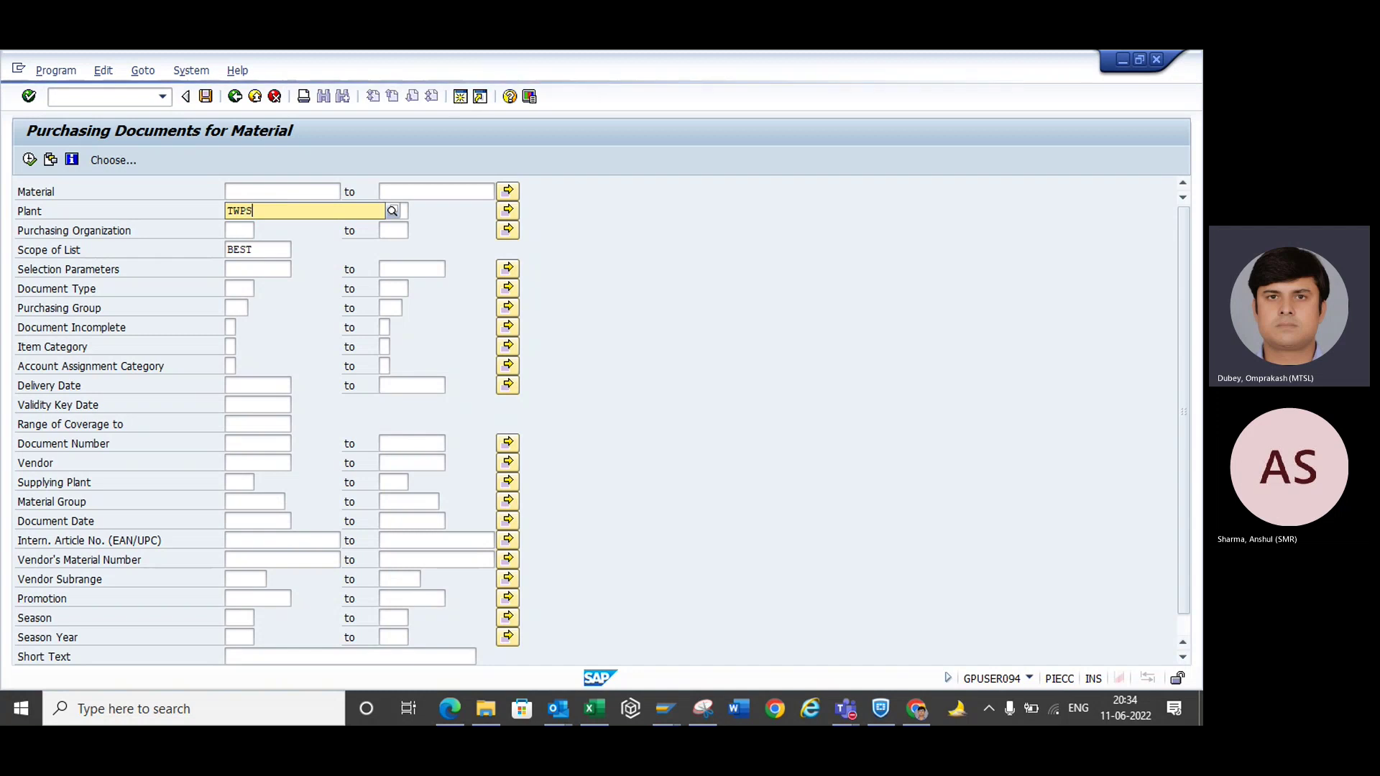
{"action": "left_click", "coordinate": [30, 160]}
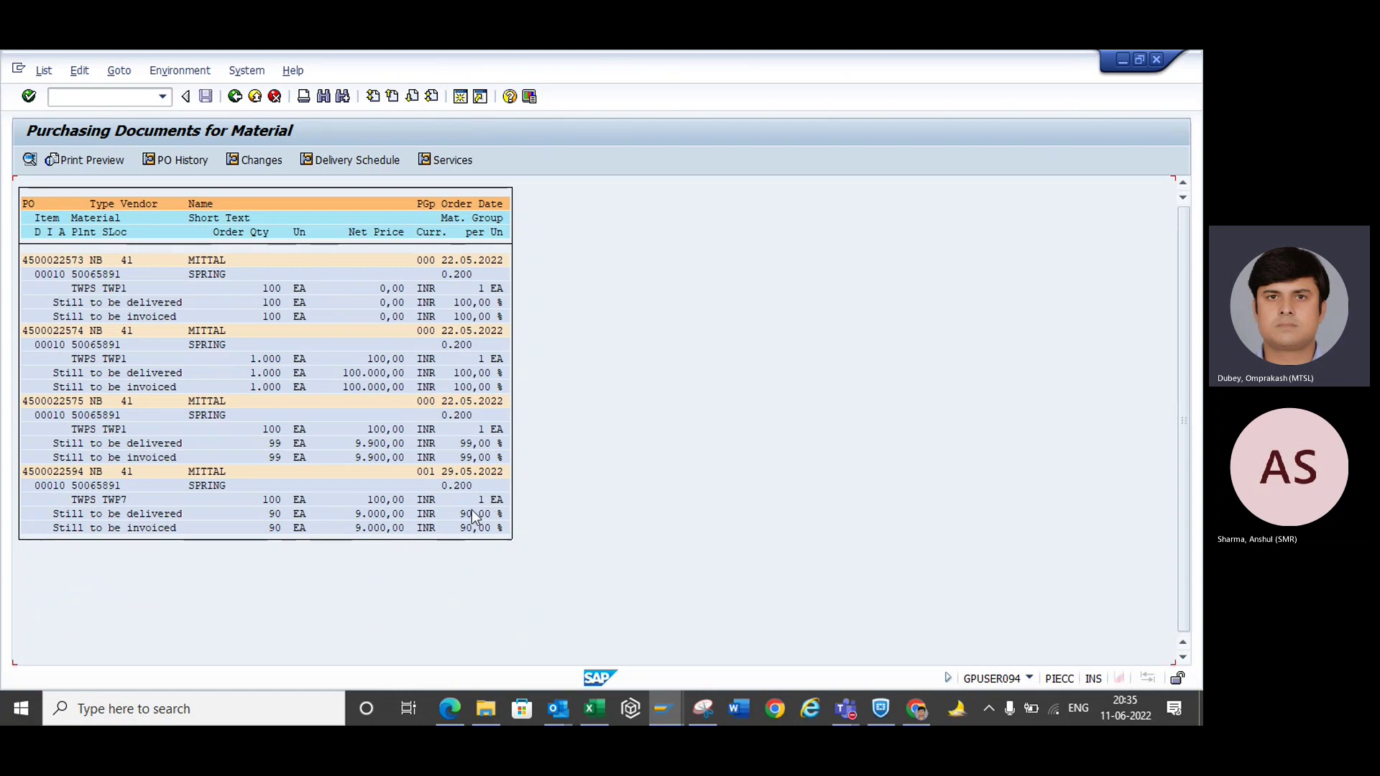
- Open the purchase order dated 29.05.2022 from the list and start the material document transaction in a new session
{"action": "double_click", "coordinate": [58, 473]}
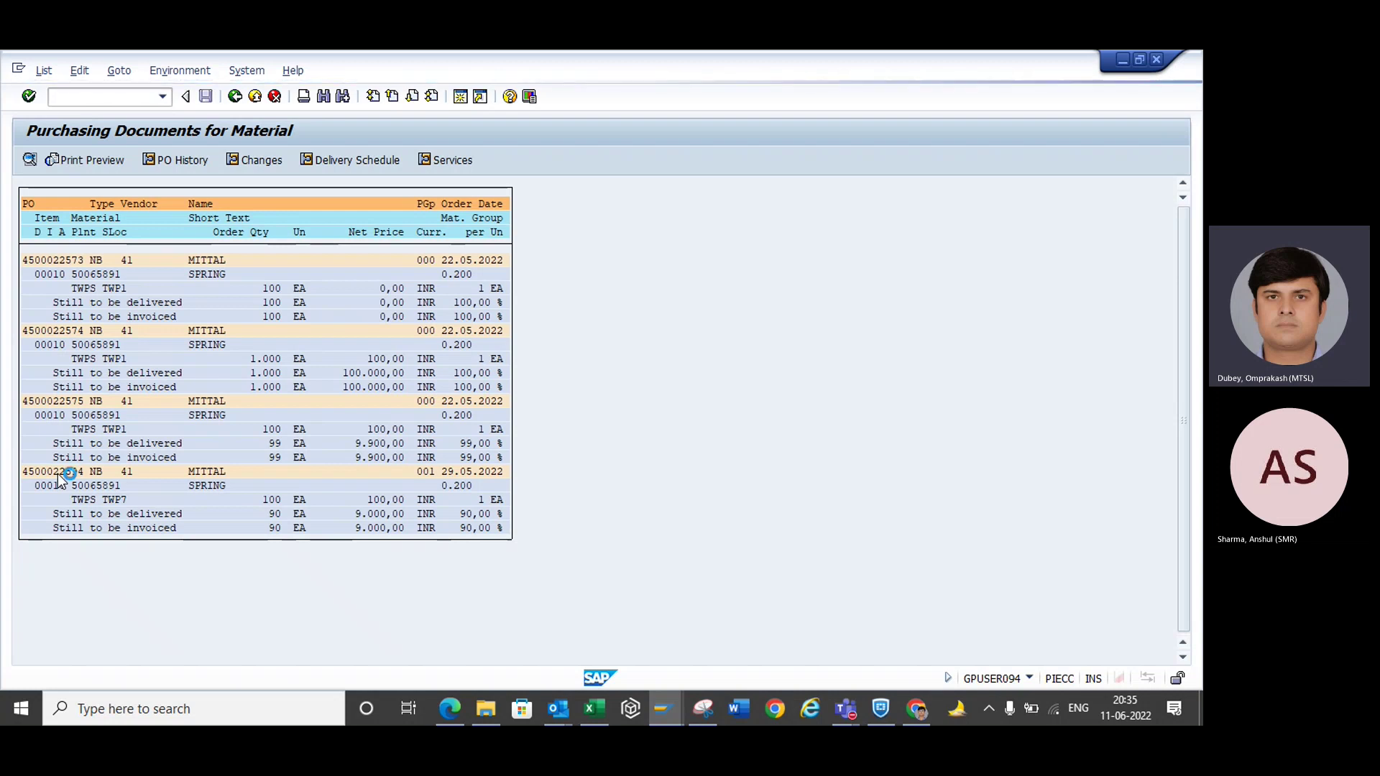
{"action": "left_click", "coordinate": [119, 100]}
{"action": "type", "text": "/OM"}
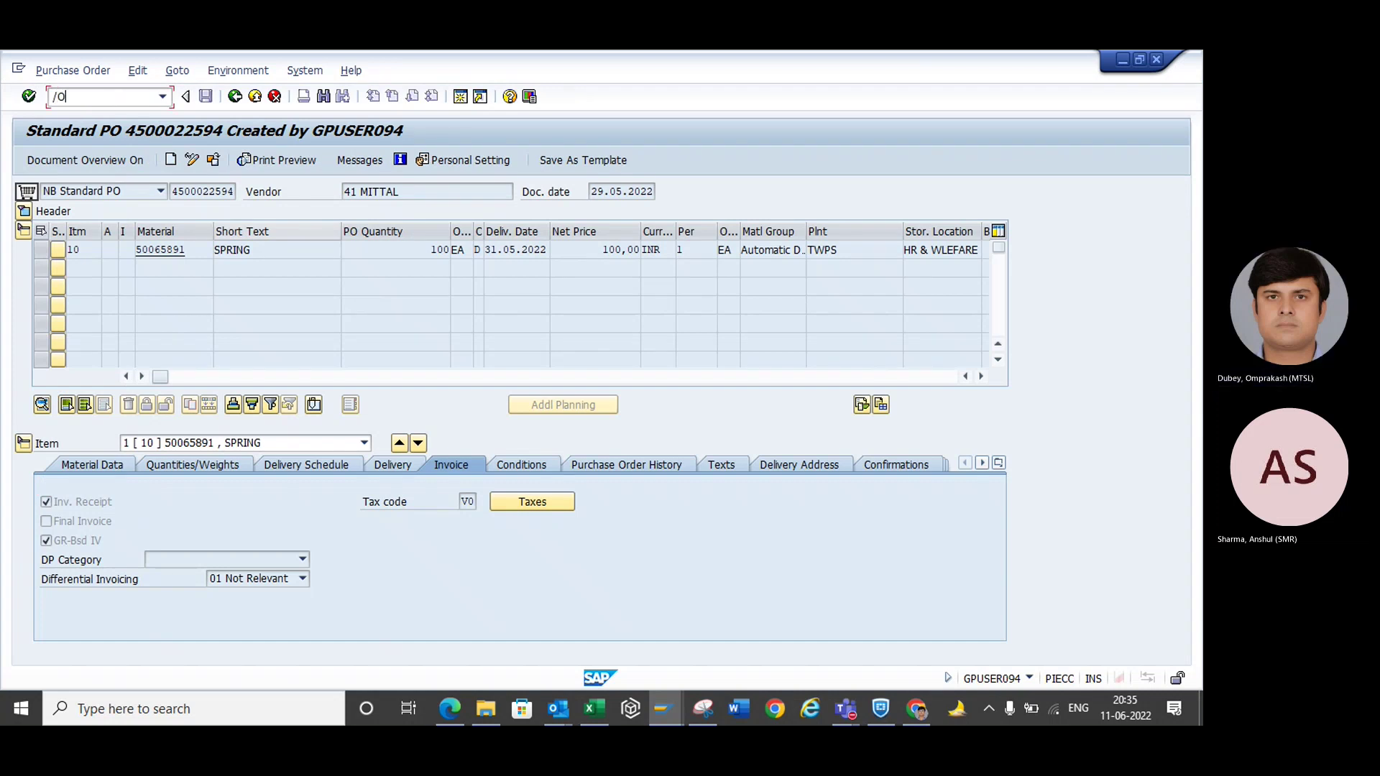
{"action": "type", "text": "EN"}
{"action": "key", "text": "Return"}
{"action": "key", "text": "alt+Tab"}
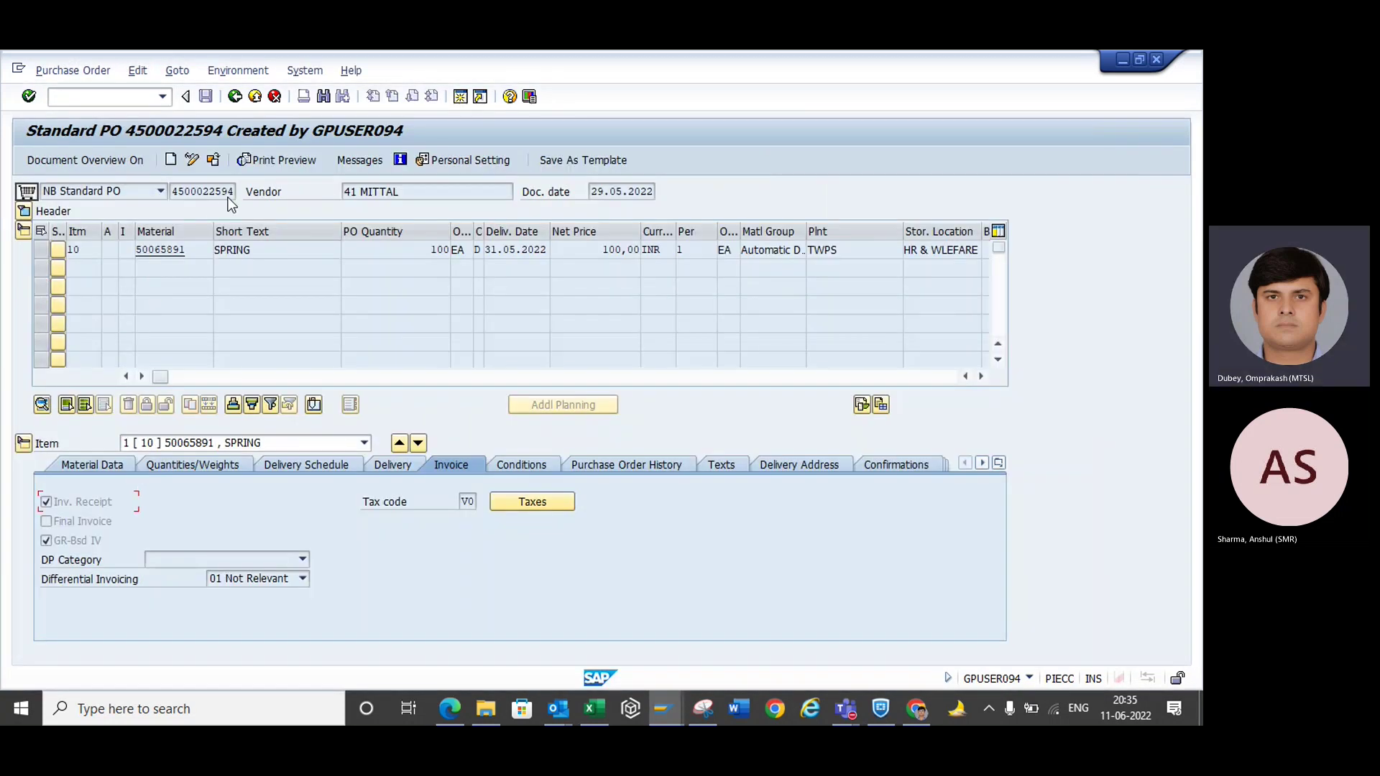
{"action": "left_click", "coordinate": [648, 467]}
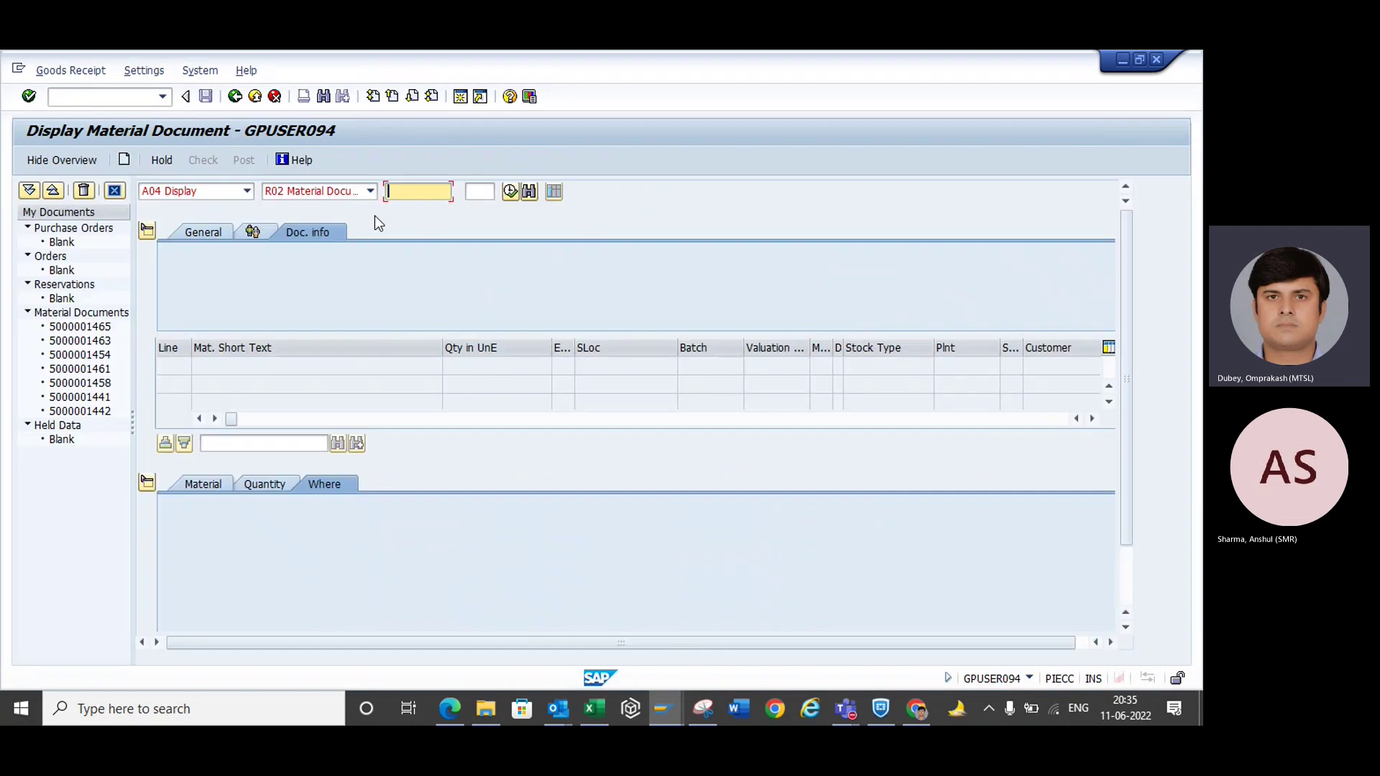
- Switch the transaction to A01 Goods Receipt against R01 Purchase Order and load the copied purchase order number
{"action": "left_click", "coordinate": [246, 192]}
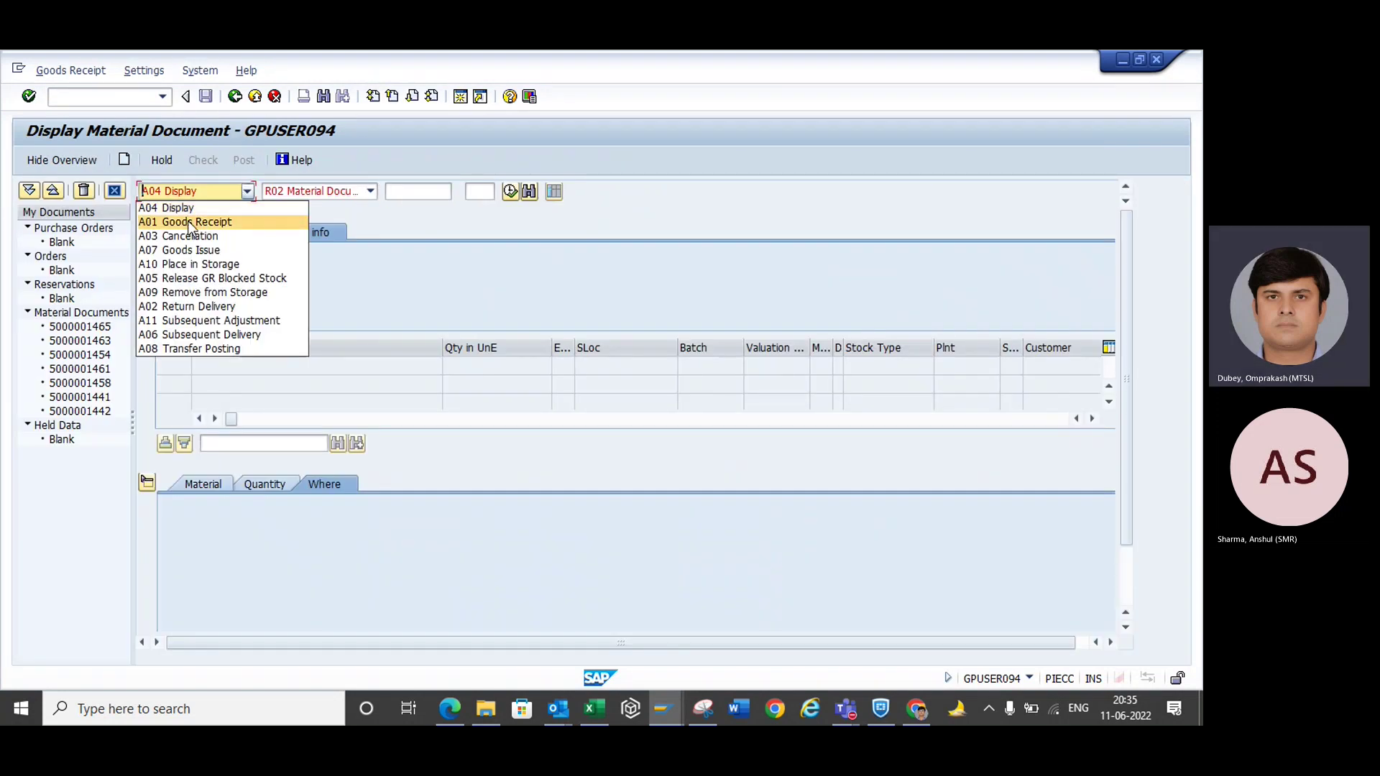
{"action": "left_click", "coordinate": [188, 222]}
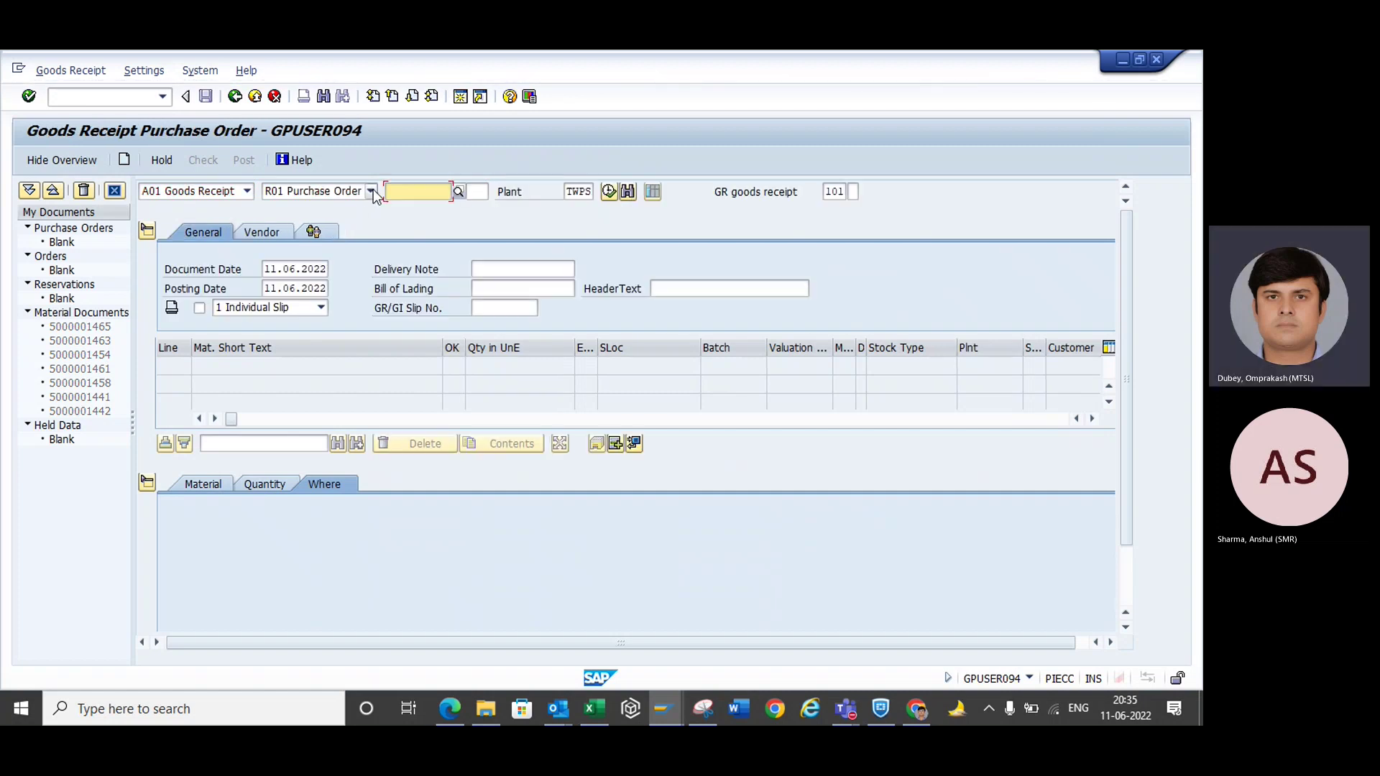
{"action": "key", "text": "ctrl+v"}
{"action": "key", "text": "Return"}
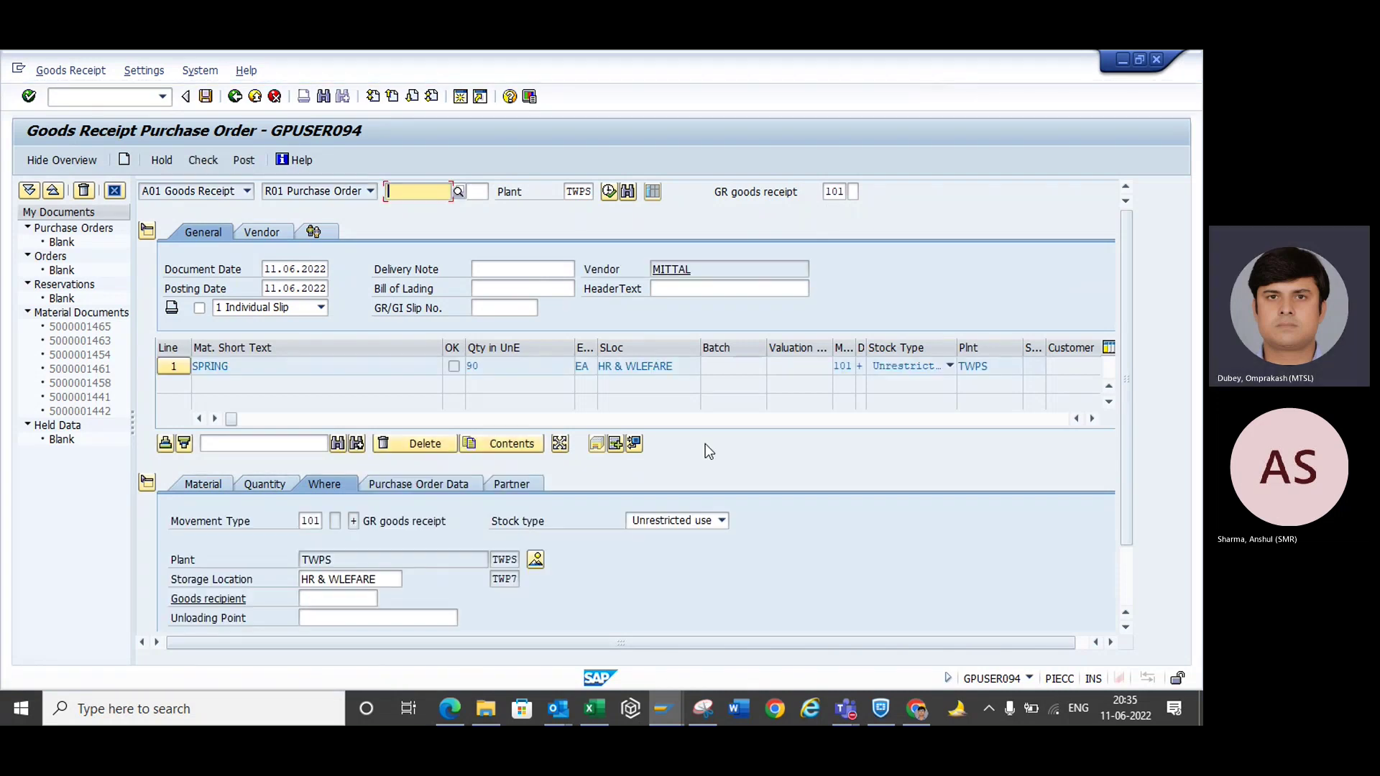
- Examine the SPRING item's purchase order data and its plant and storage location details
{"action": "left_click", "coordinate": [452, 486]}
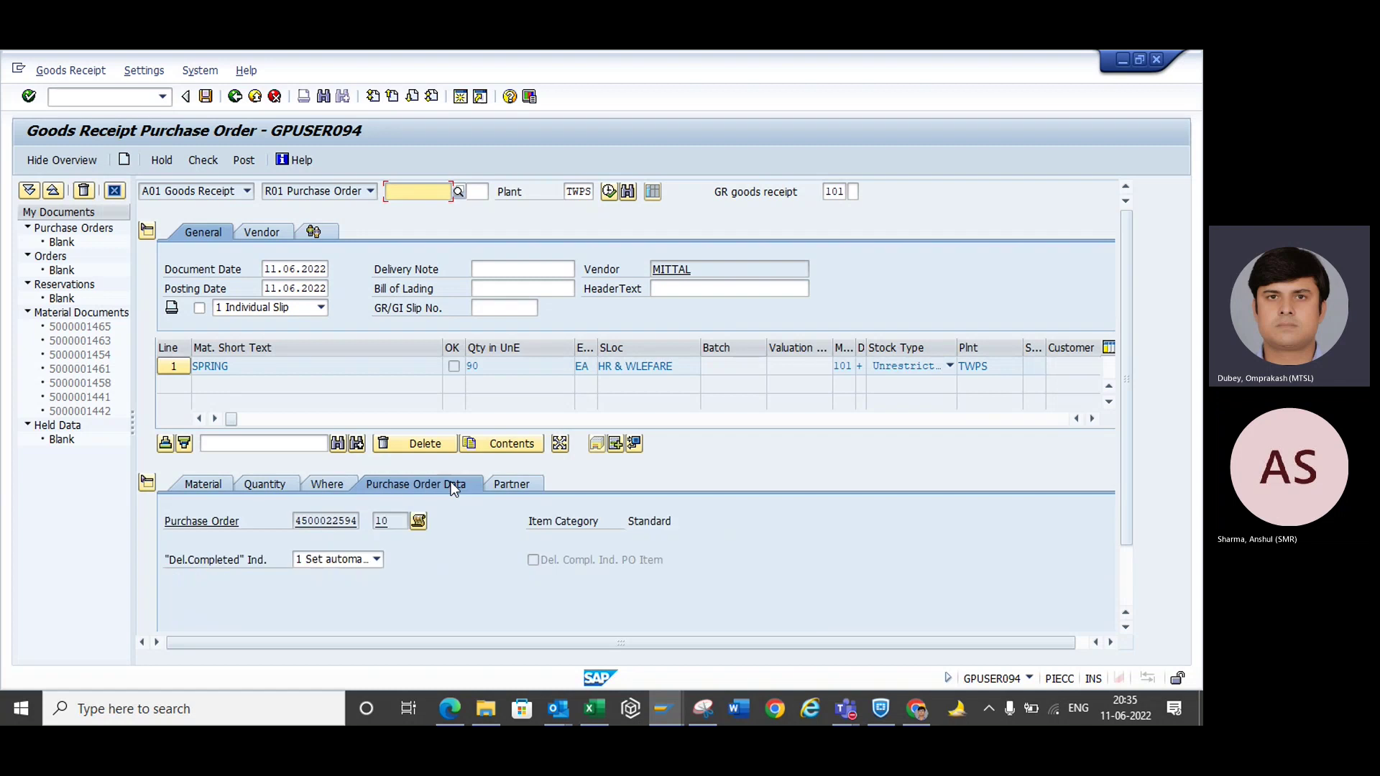
{"action": "left_click", "coordinate": [326, 476]}
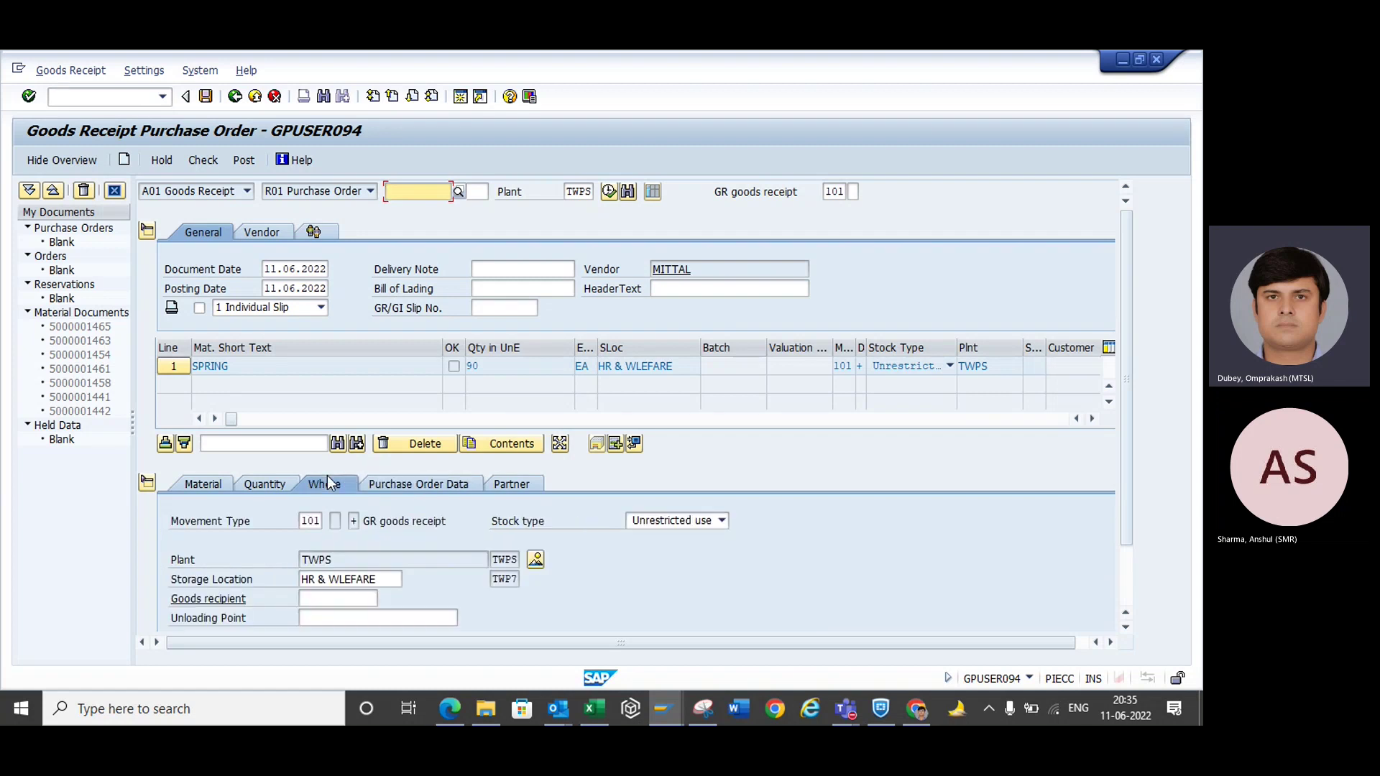
{"action": "left_click", "coordinate": [518, 580]}
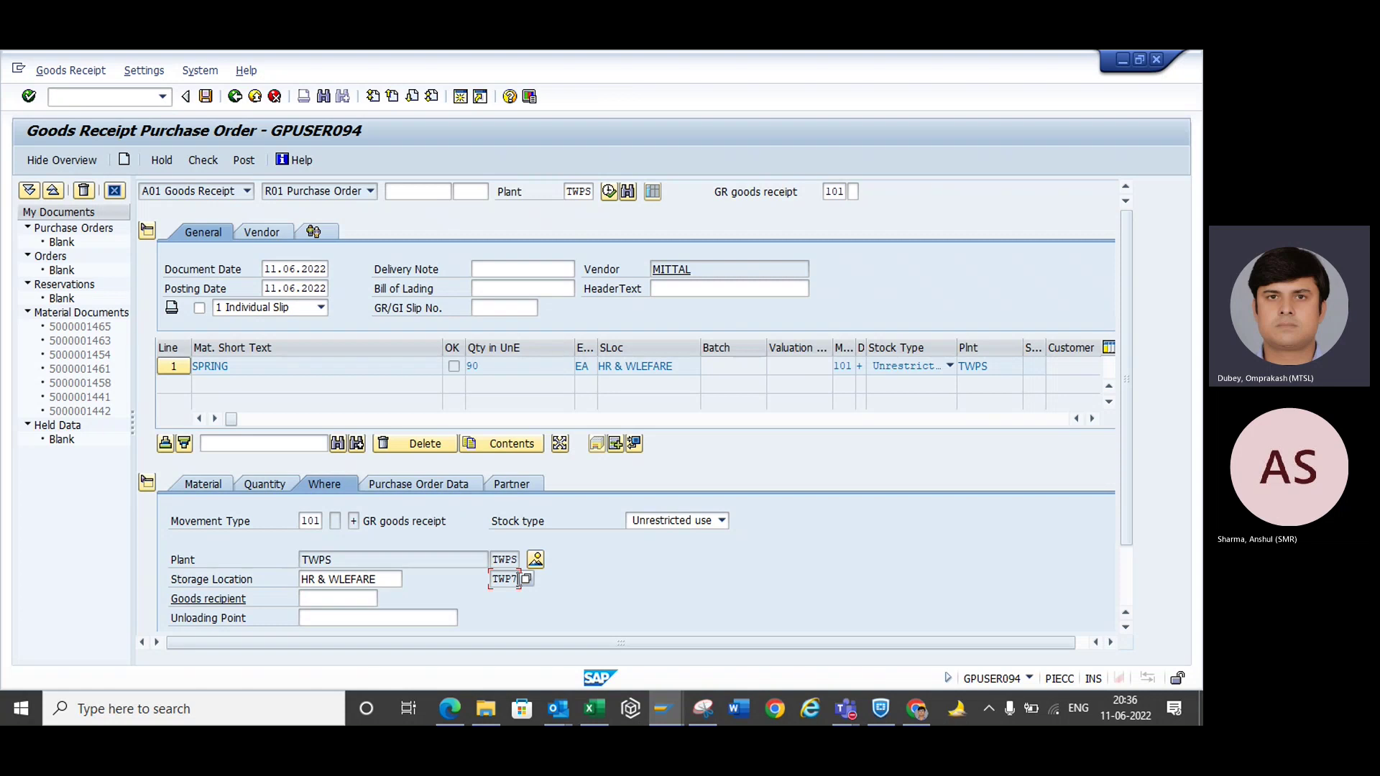
- Clear the storage location of the SPRING item in the goods receipt
{"action": "left_click", "coordinate": [383, 580]}
{"action": "key", "text": "BackSpace"}
{"action": "key", "text": "BackSpace"}
{"action": "key", "text": "BackSpace"}
{"action": "key", "text": "BackSpace"}
{"action": "key", "text": "BackSpace"}
{"action": "key", "text": "BackSpace"}
{"action": "key", "text": "BackSpace"}
{"action": "key", "text": "BackSpace"}
{"action": "key", "text": "BackSpace"}
{"action": "key", "text": "BackSpace"}
{"action": "key", "text": "BackSpace"}
{"action": "key", "text": "BackSpace"}
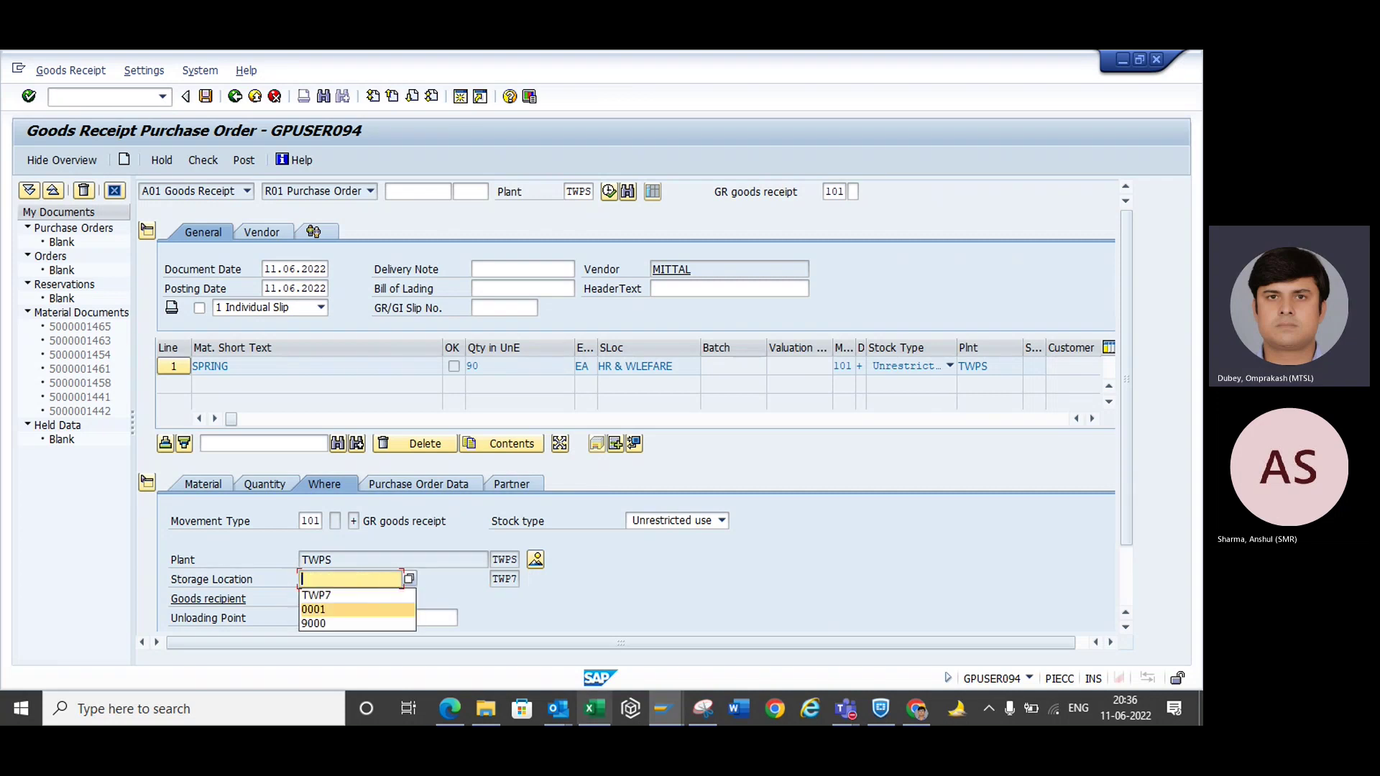
- Copy storage location TWP1 from the Excel sheet into the Storage Location of the SPRING goods receipt item in SAP
{"action": "mouse_move", "coordinate": [594, 709]}
{"action": "left_click", "coordinate": [592, 607]}
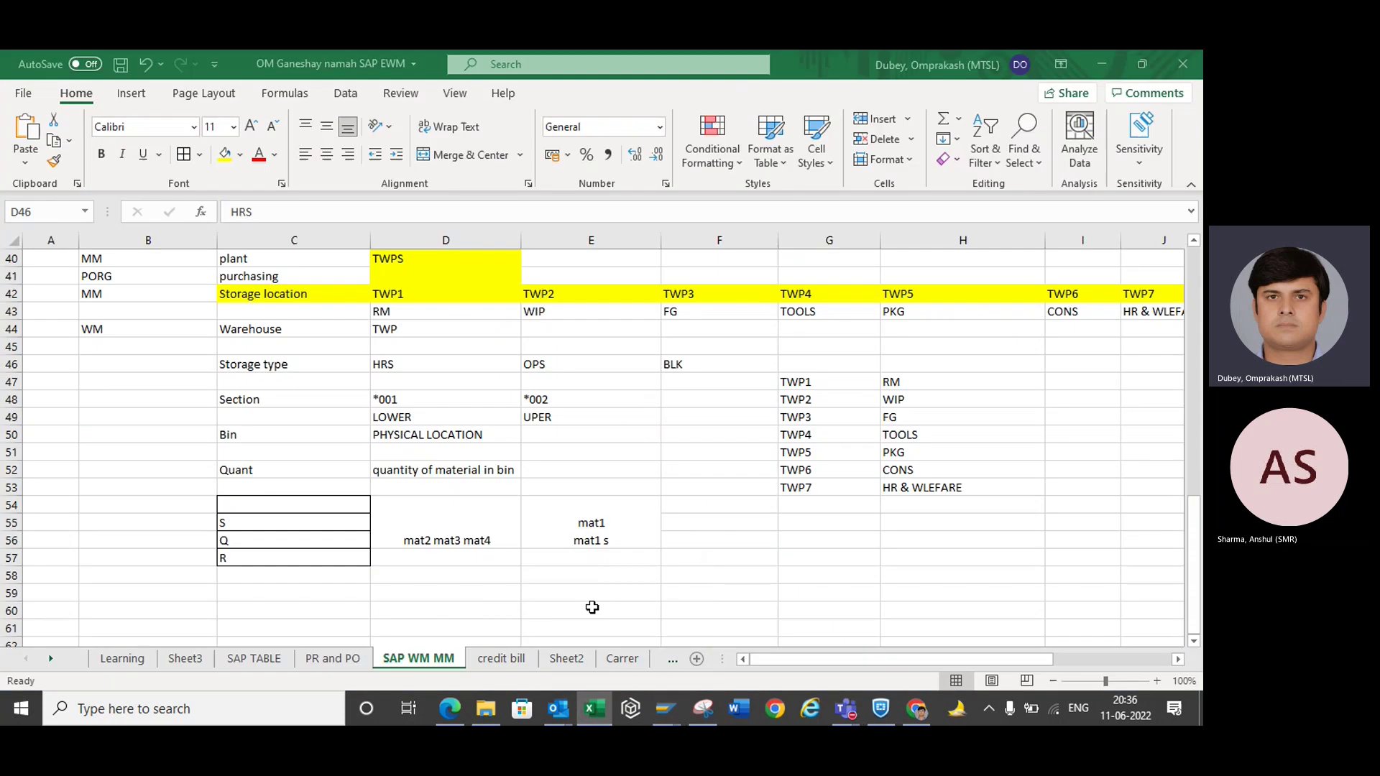
{"action": "left_click", "coordinate": [402, 297]}
{"action": "key", "text": "ctrl+c"}
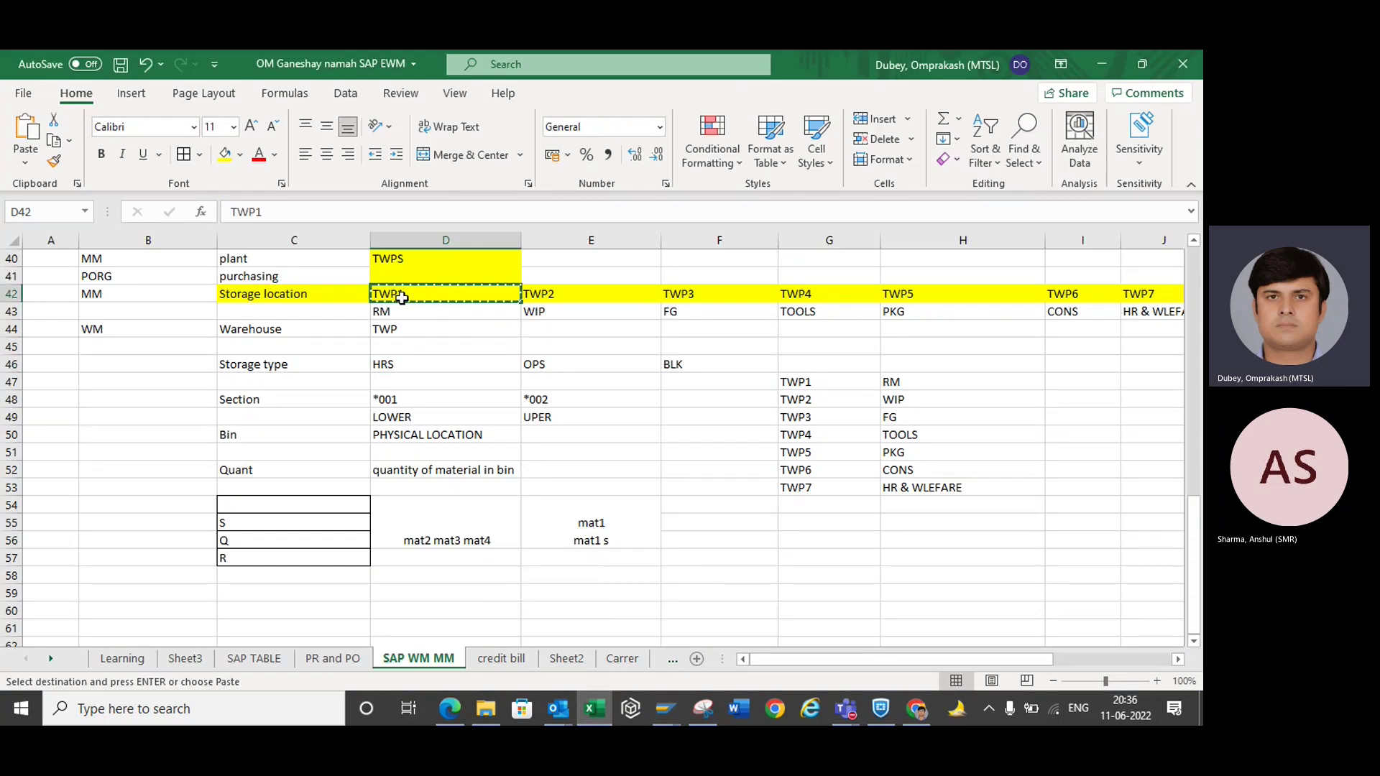
{"action": "key", "text": "alt+Tab"}
{"action": "key", "text": "ctrl+v"}
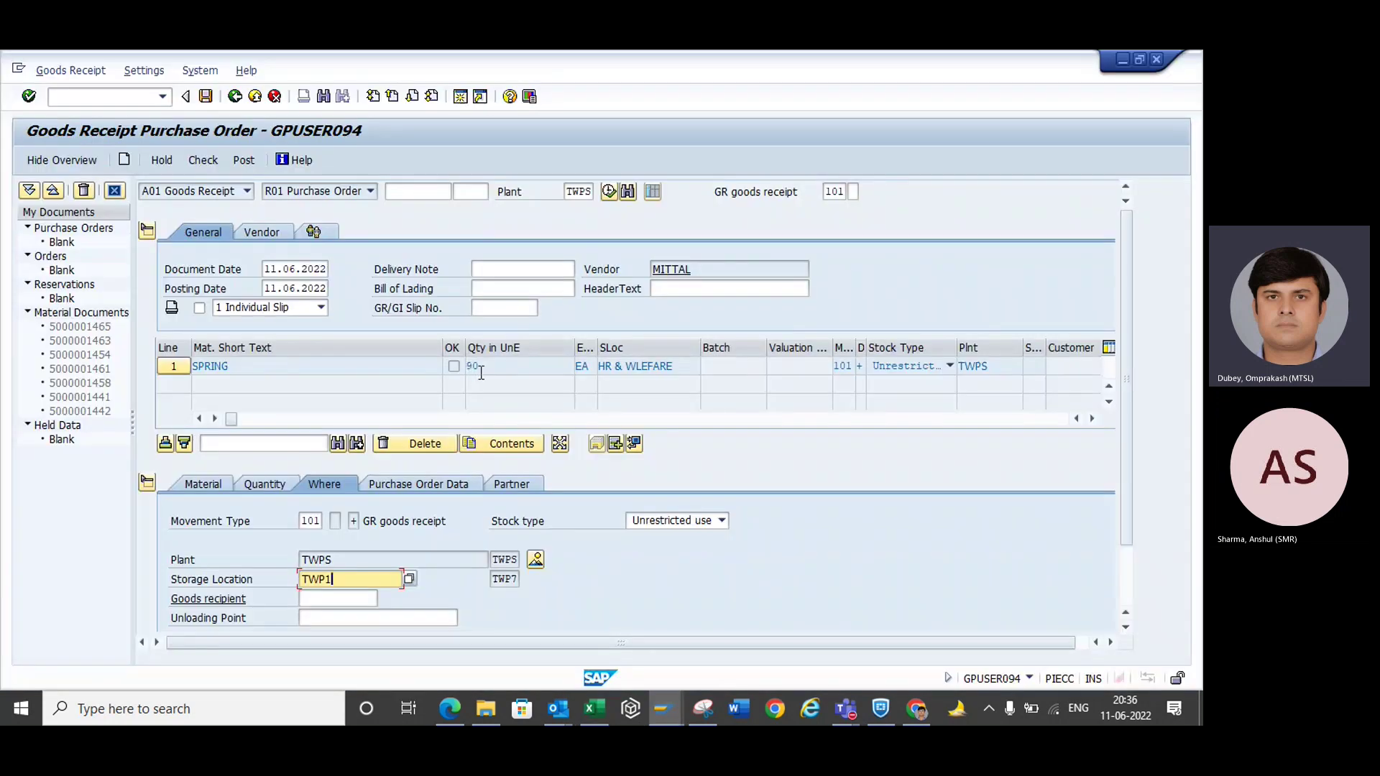
{"action": "key", "text": "Return"}
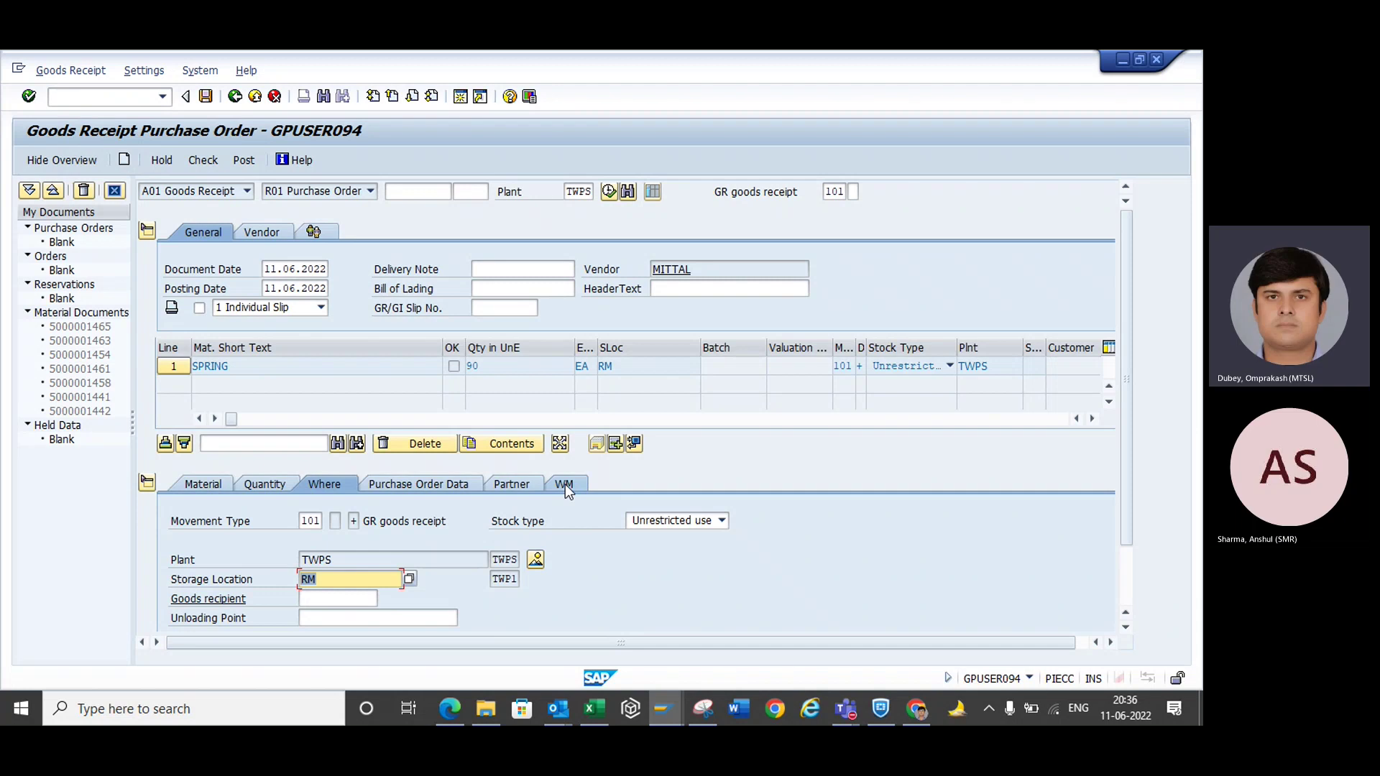
{"action": "left_click", "coordinate": [330, 580]}
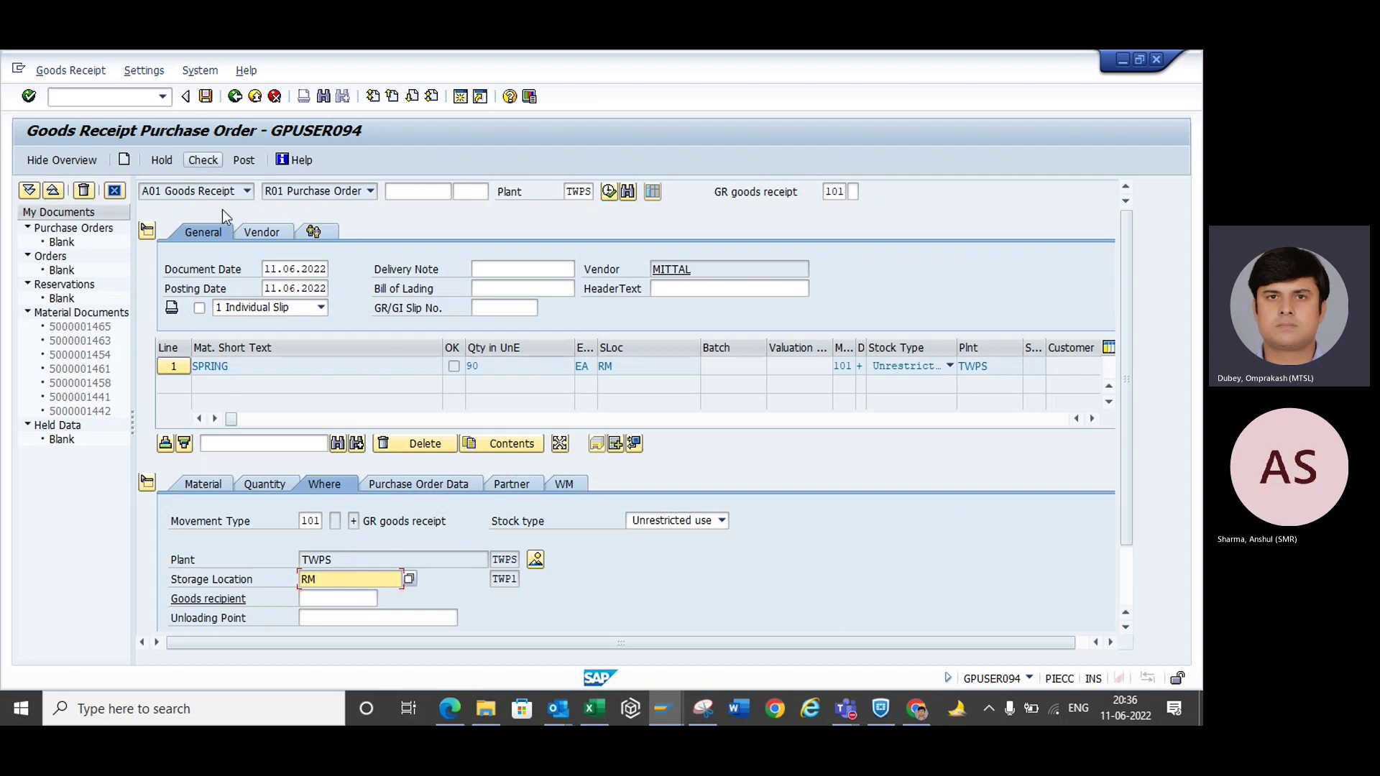
- Set the item's quantity in unit of entry to 10 and check the goods receipt
{"action": "left_click", "coordinate": [284, 480]}
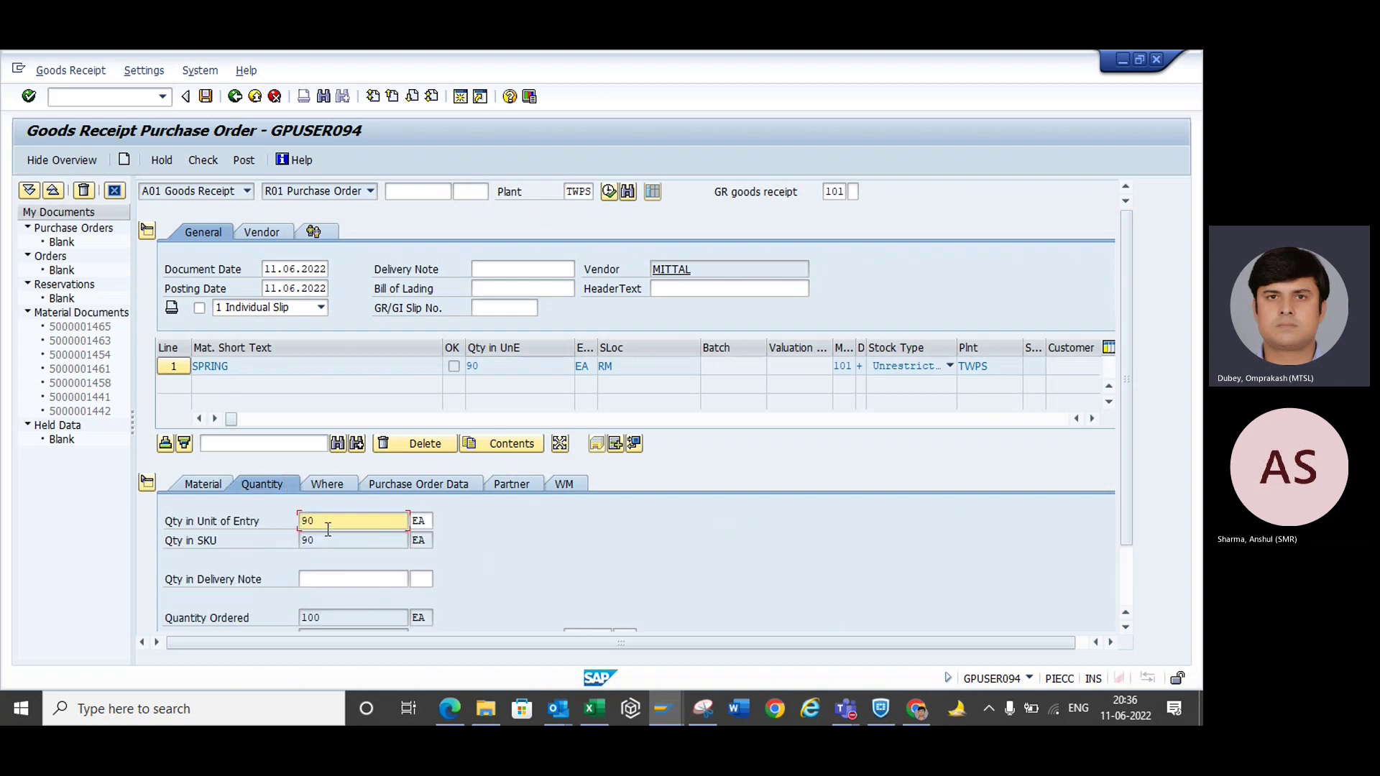
{"action": "key", "text": "BackSpace"}
{"action": "key", "text": "BackSpace"}
{"action": "type", "text": "10"}
{"action": "key", "text": "Return"}
{"action": "left_click", "coordinate": [328, 529]}
{"action": "left_click", "coordinate": [199, 162]}
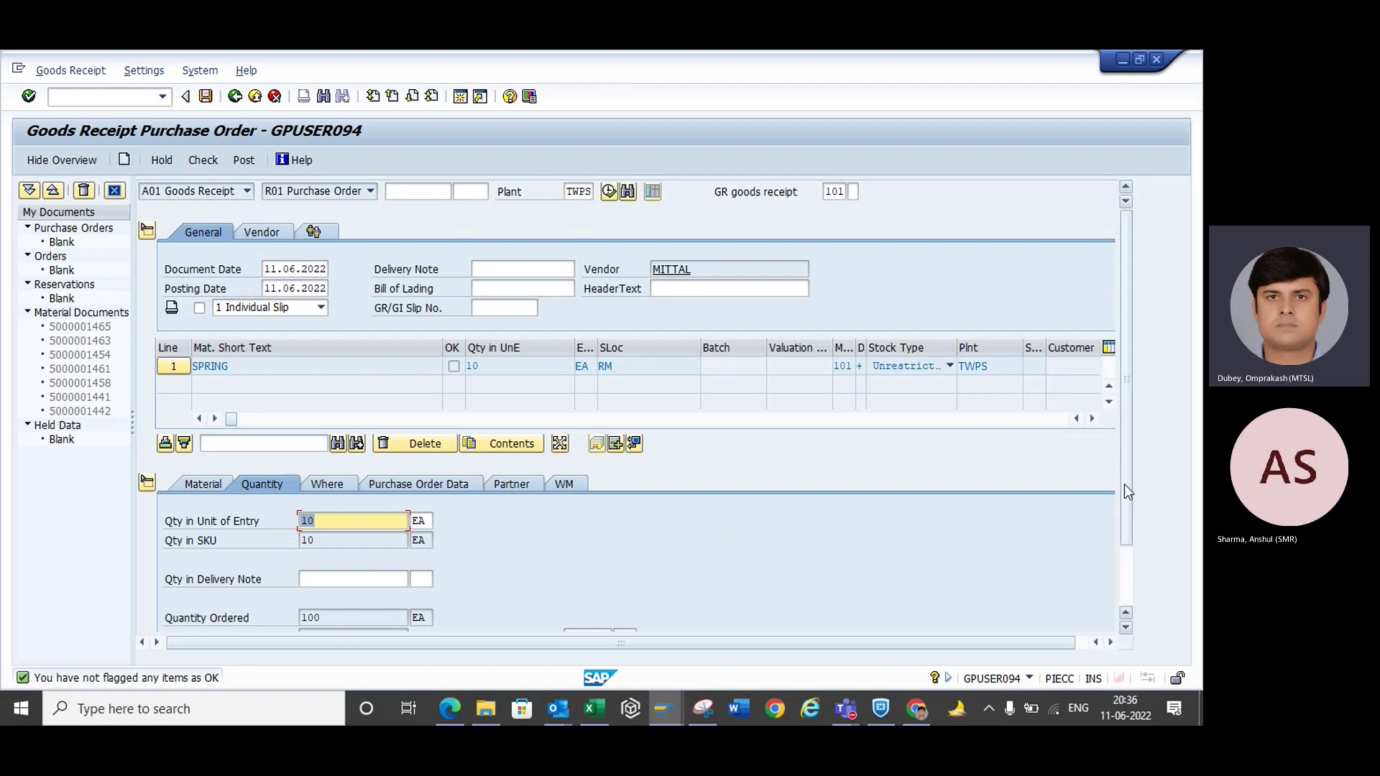
- Flag the SPRING item as OK, try to post the goods receipt, and close the message log
{"action": "scroll", "coordinate": [1124, 484], "scroll_direction": "down", "scroll_amount": 3}
{"action": "left_click", "coordinate": [208, 618]}
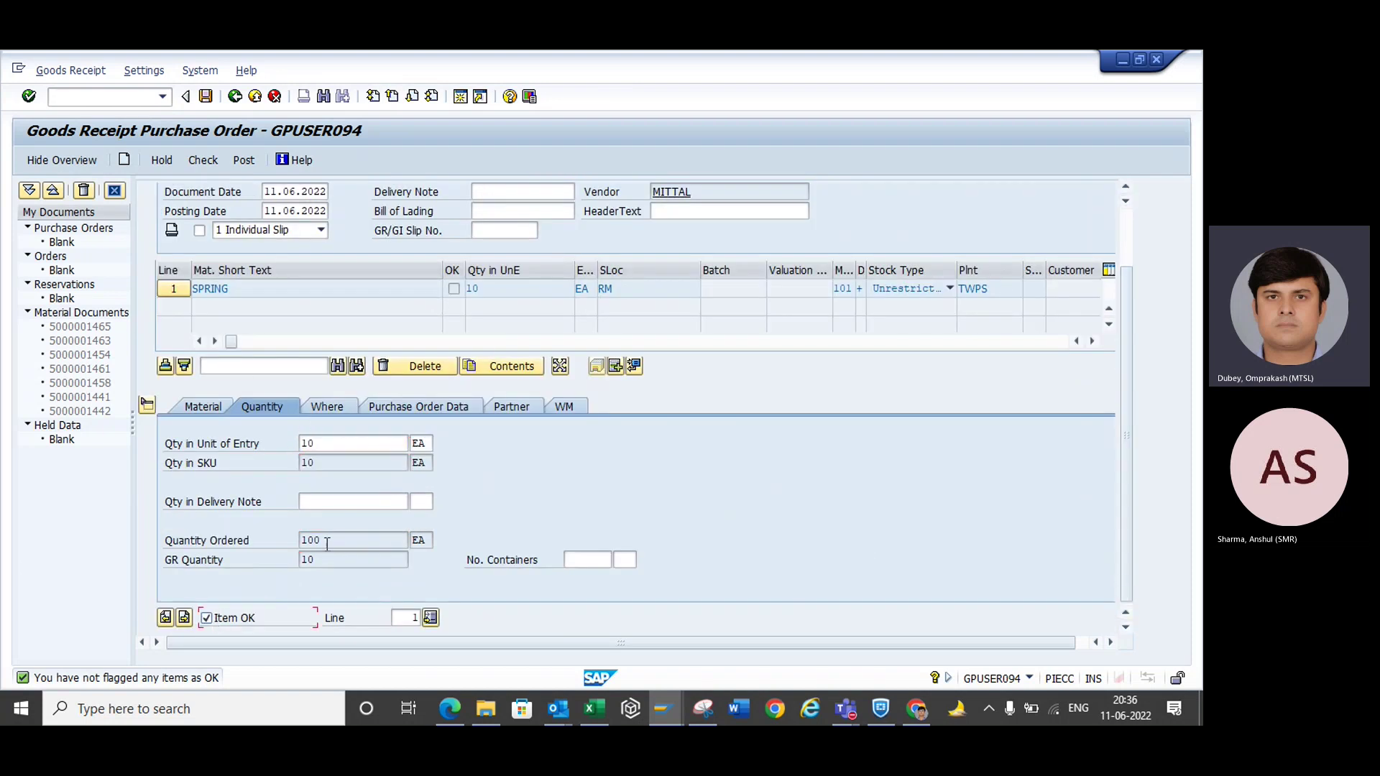
{"action": "left_click", "coordinate": [238, 162]}
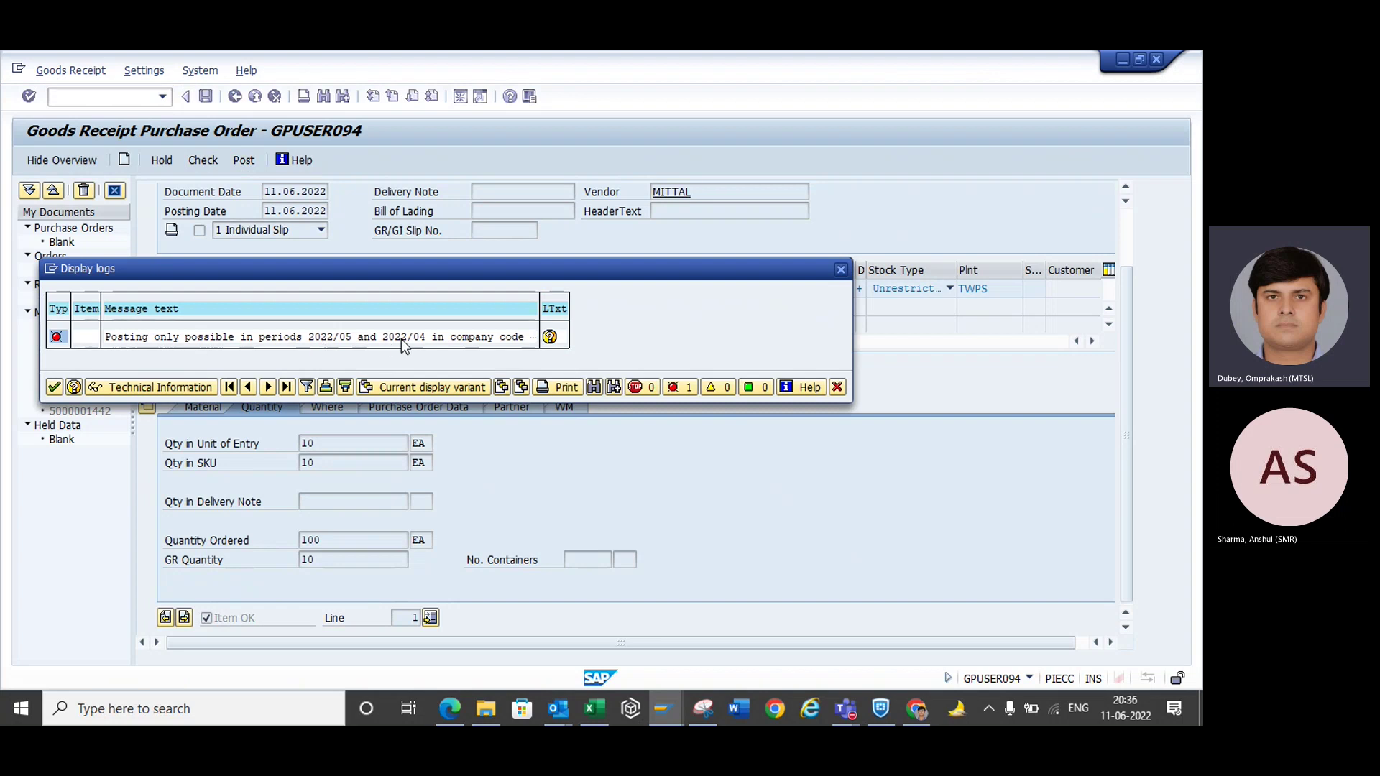
{"action": "left_click", "coordinate": [55, 387]}
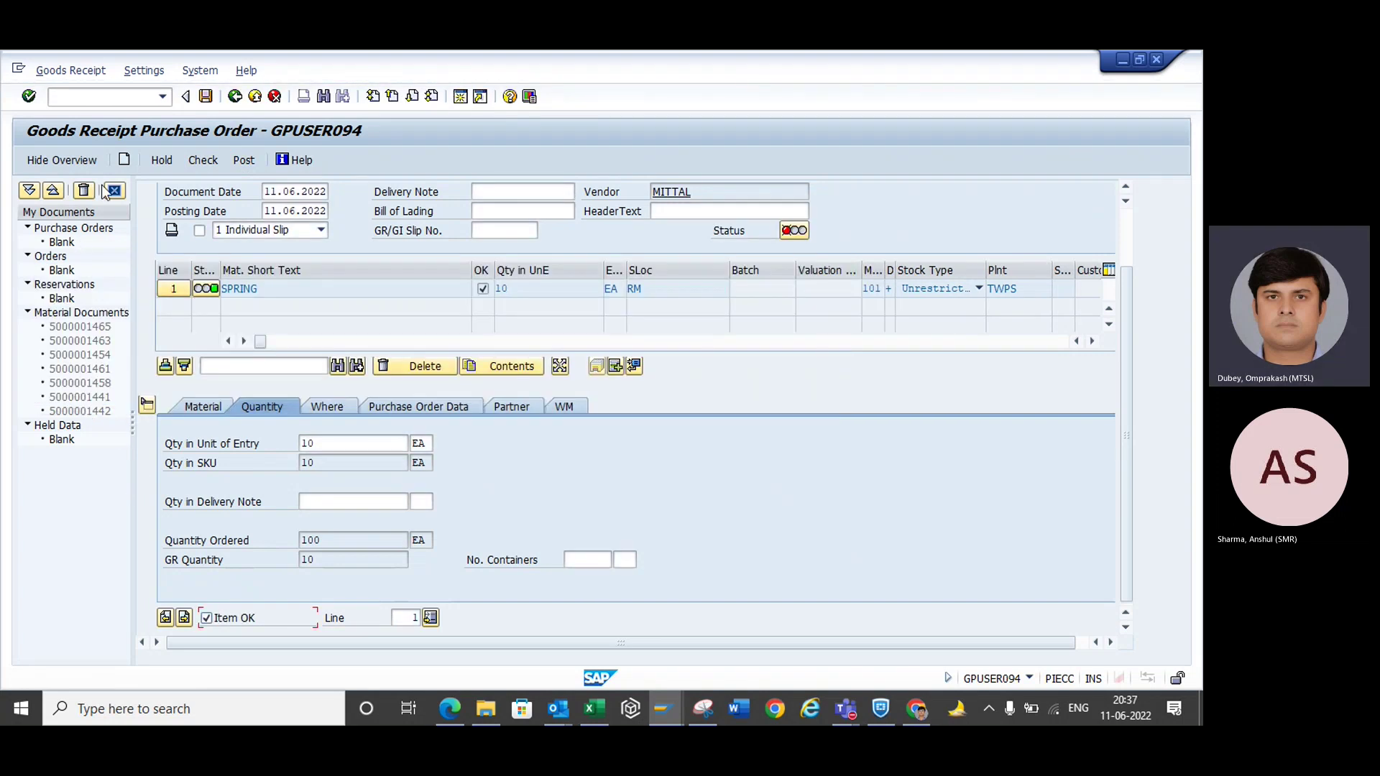
- Open the Allow Posting to Previous Period transaction in a new session and display the posting periods of company code TWPN
{"action": "left_click", "coordinate": [57, 96]}
{"action": "type", "text": "/O"}
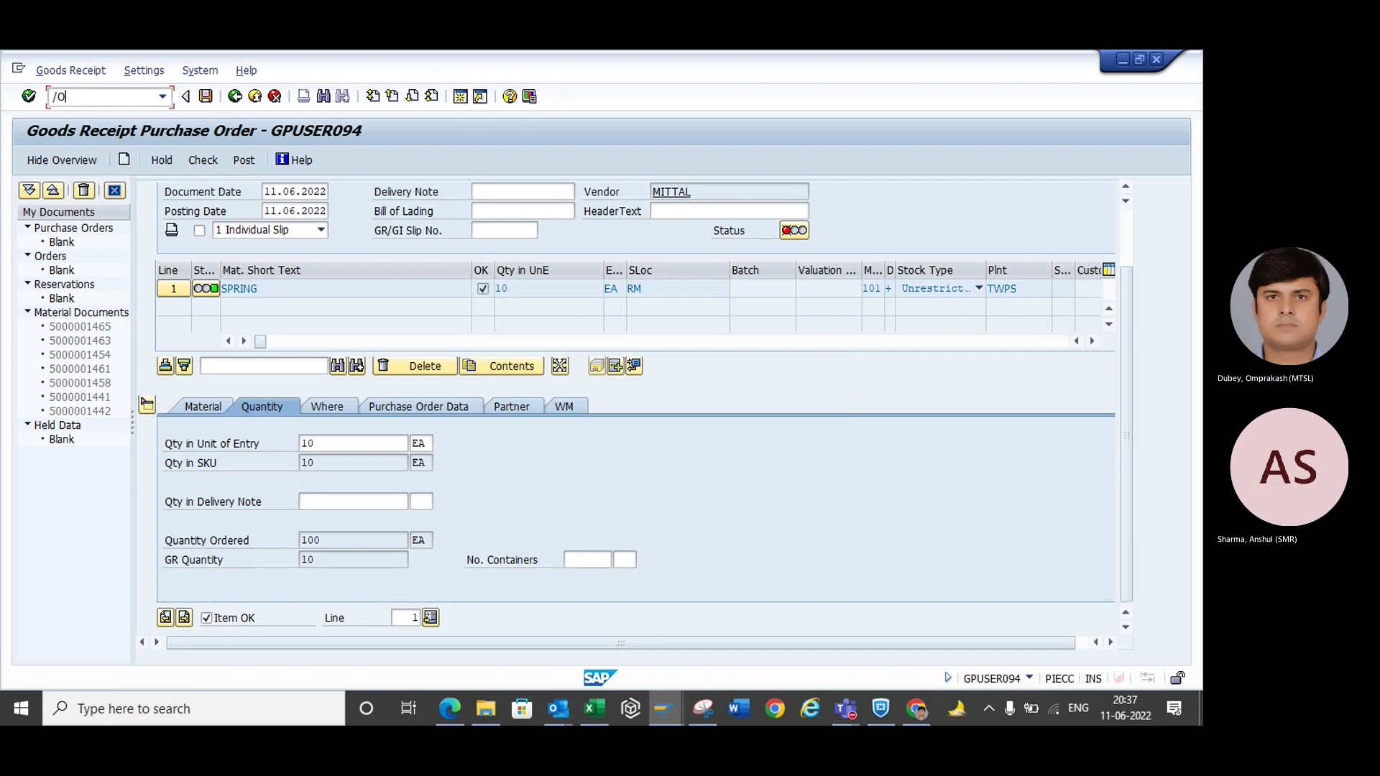
{"action": "type", "text": "MM"}
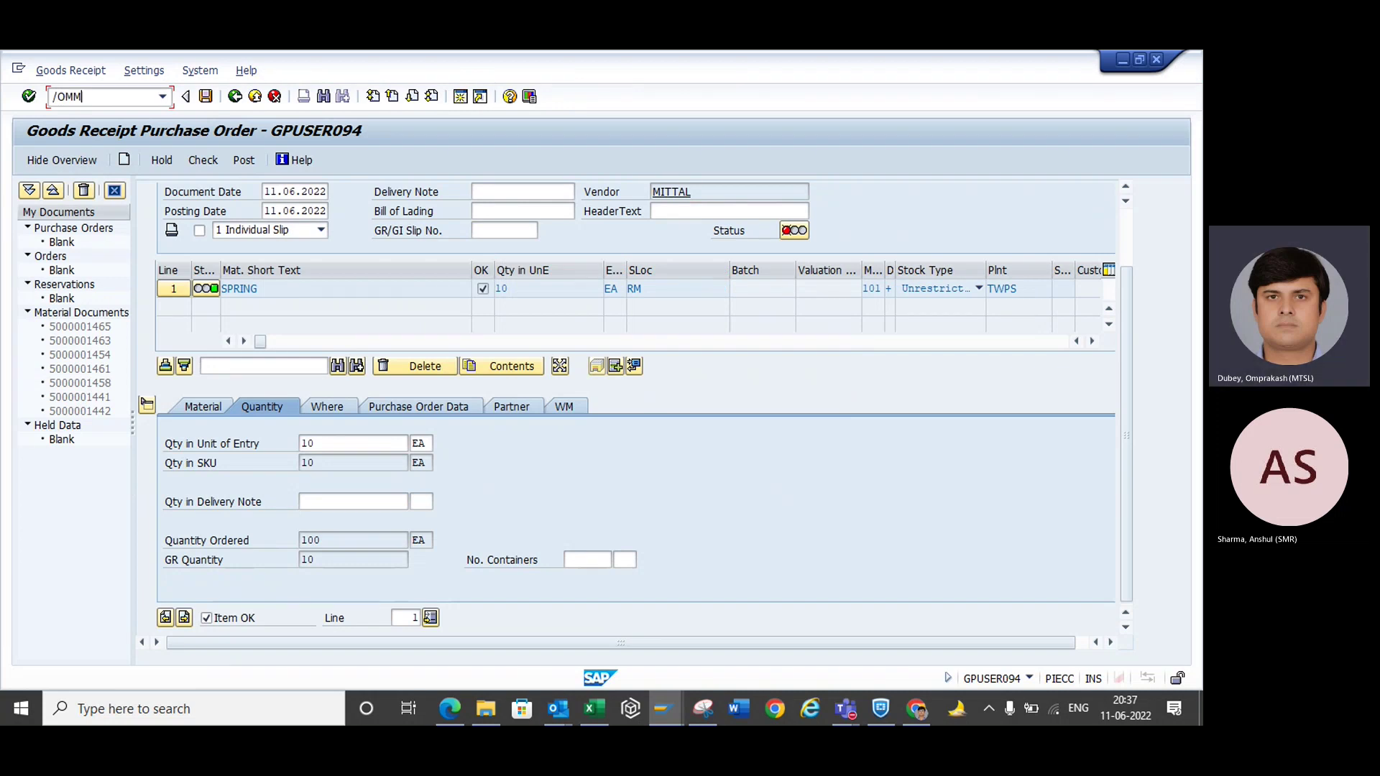
{"action": "type", "text": "BE"}
{"action": "key", "text": "Return"}
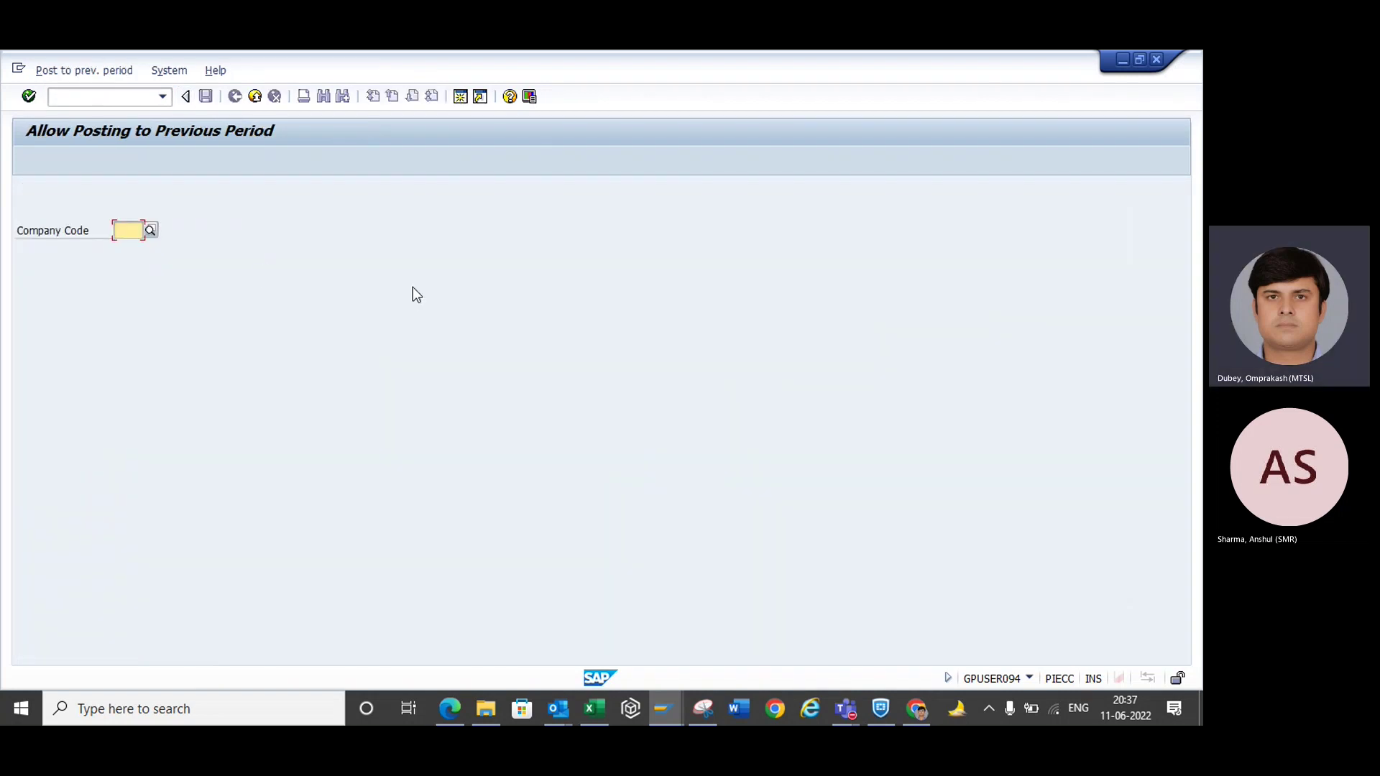
{"action": "type", "text": "TWPN"}
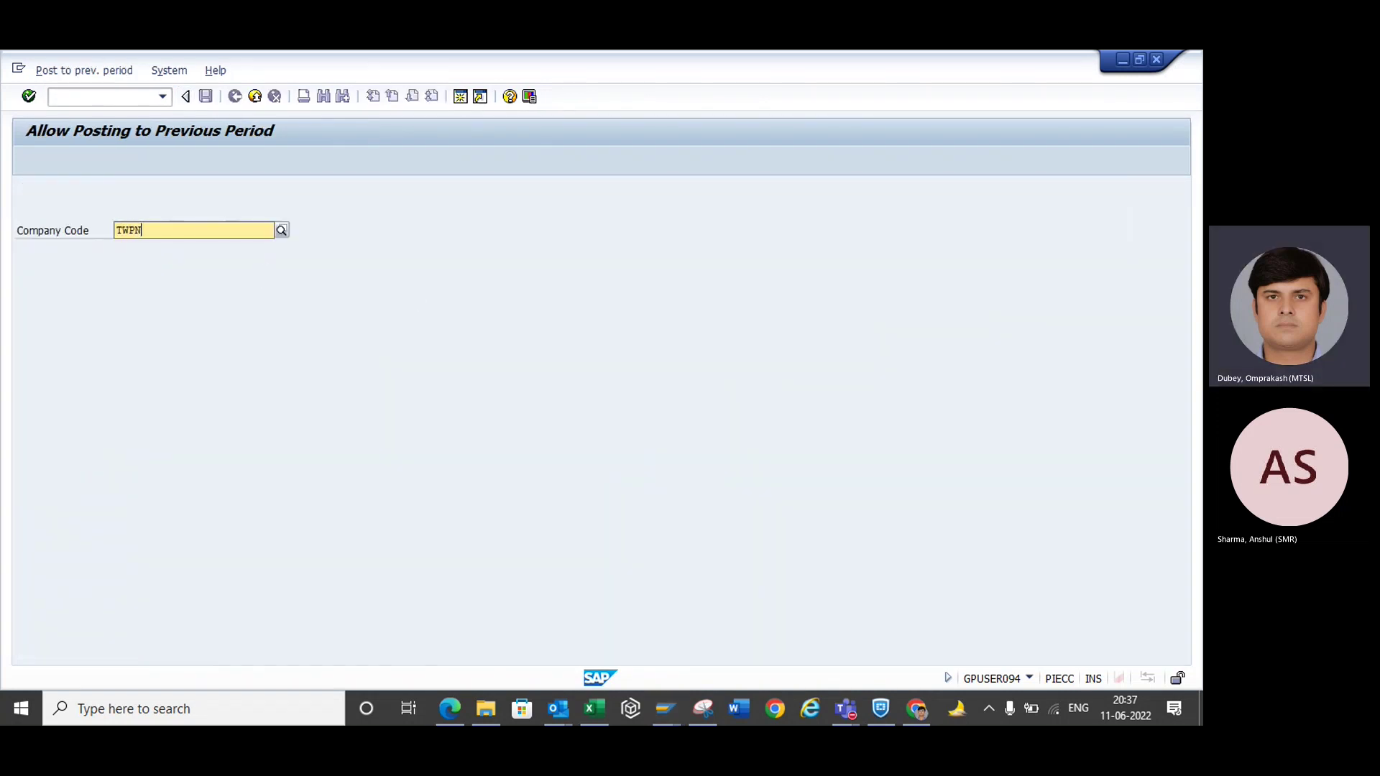
{"action": "key", "text": "Return"}
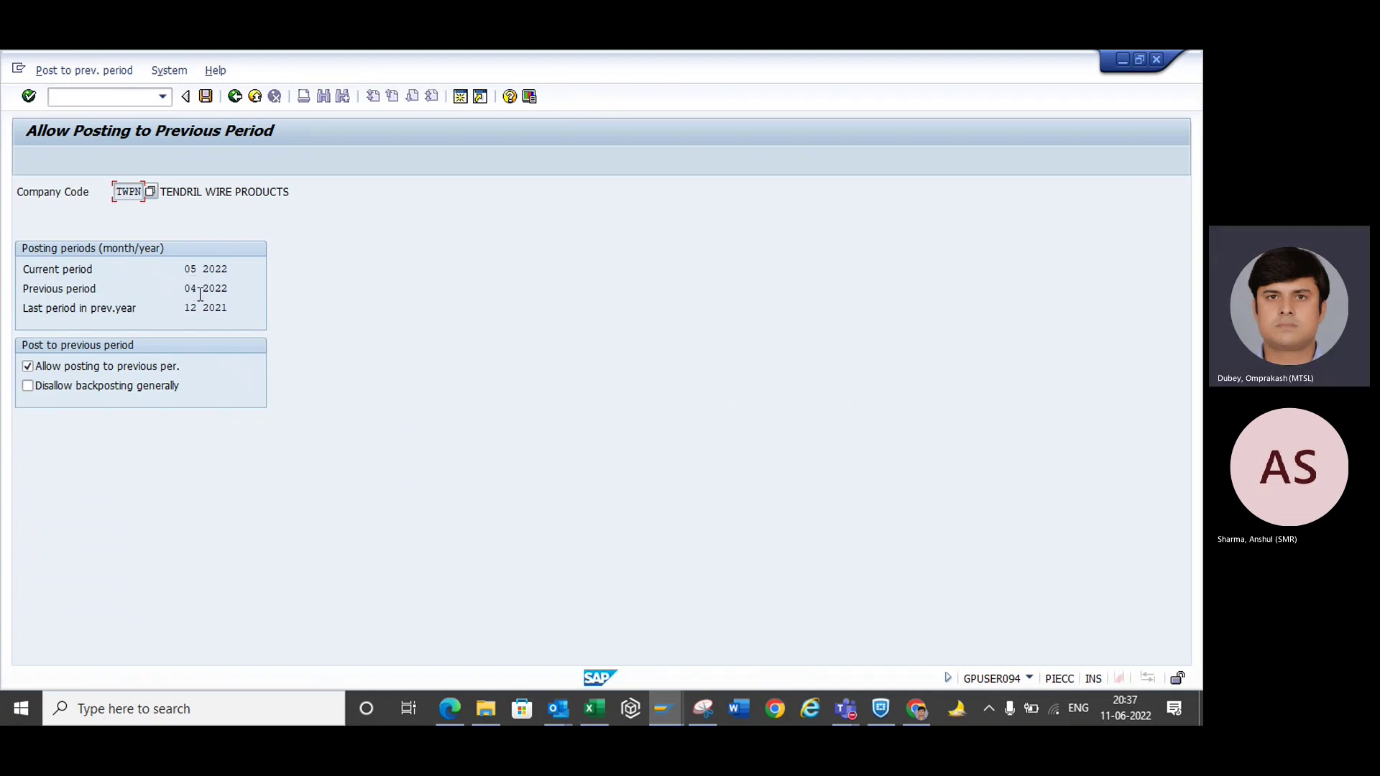
- Try posting the goods receipt again to compare its log message with the posting periods of the company code
{"action": "key", "text": "alt+Tab"}
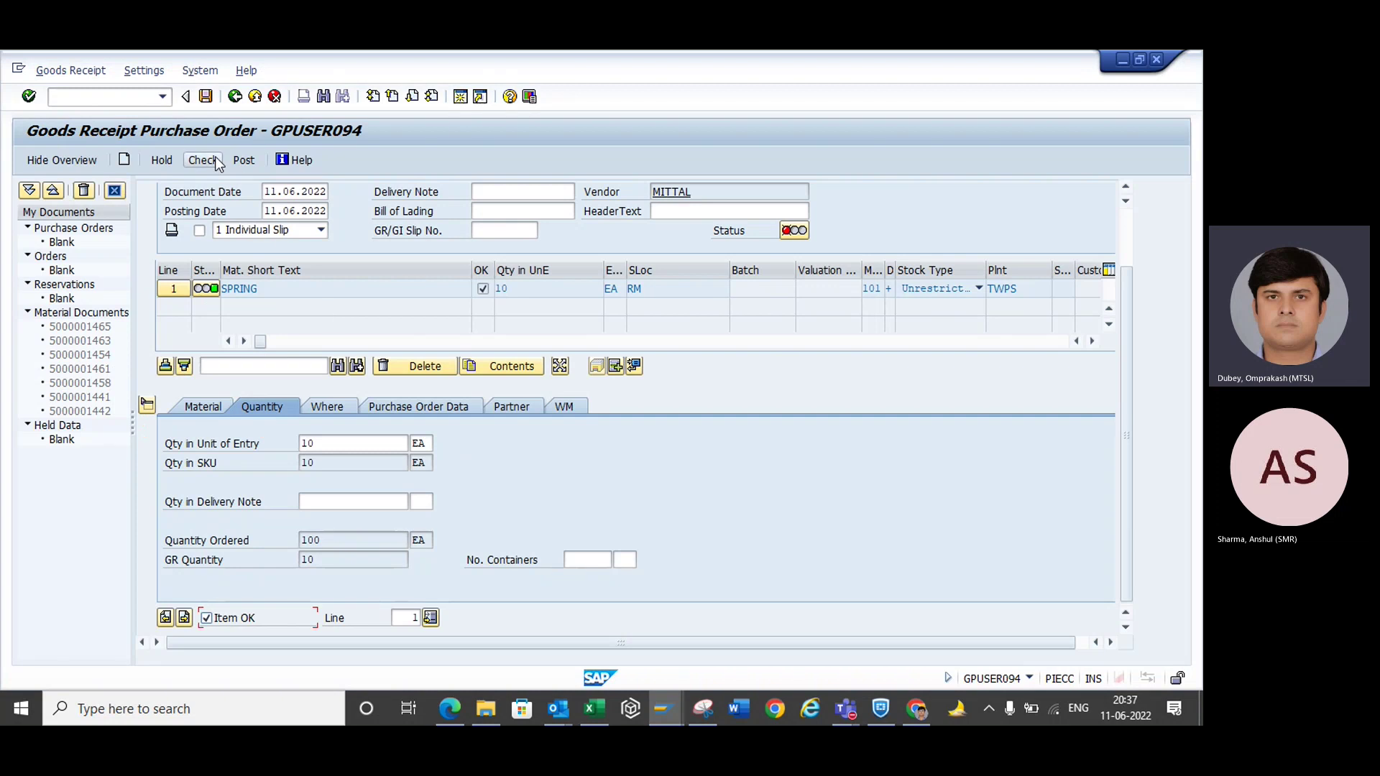
{"action": "left_click", "coordinate": [242, 160]}
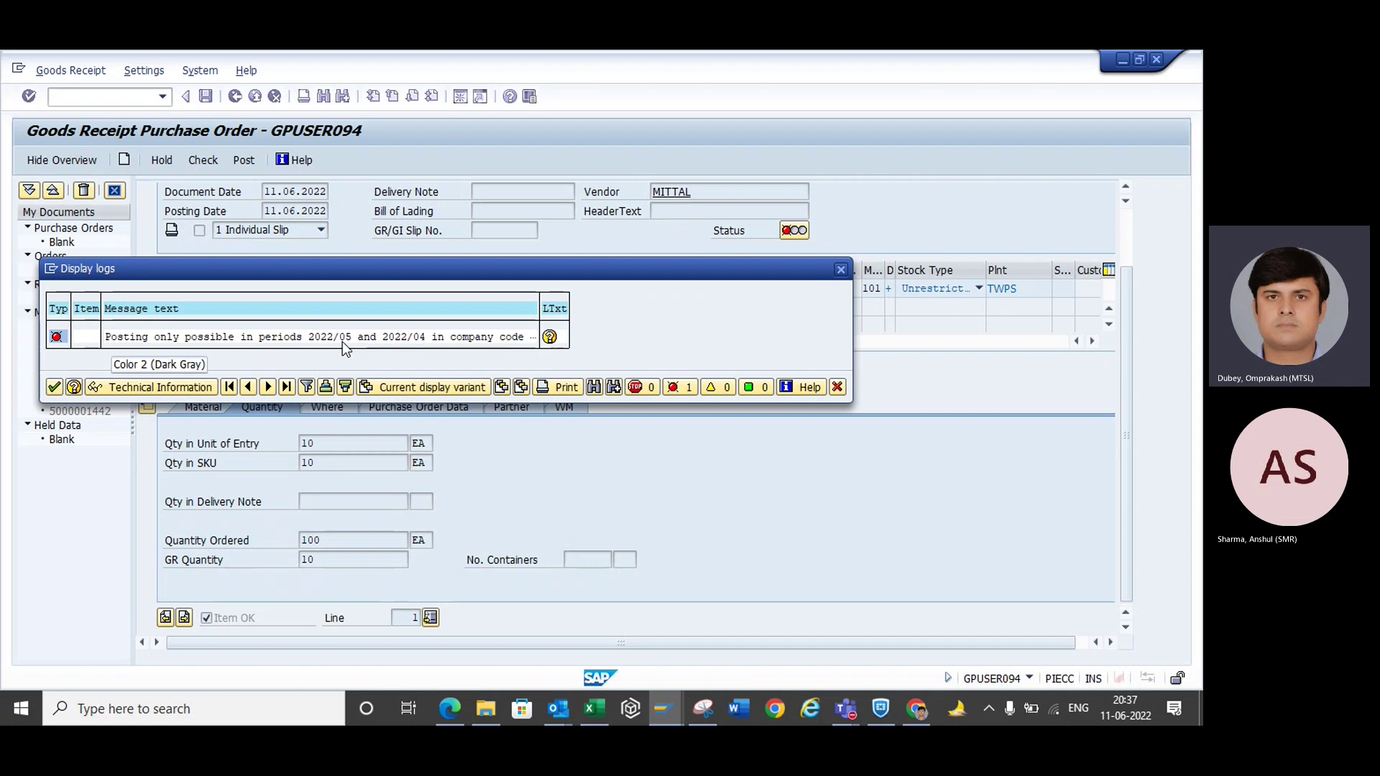
{"action": "key", "text": "alt+Tab"}
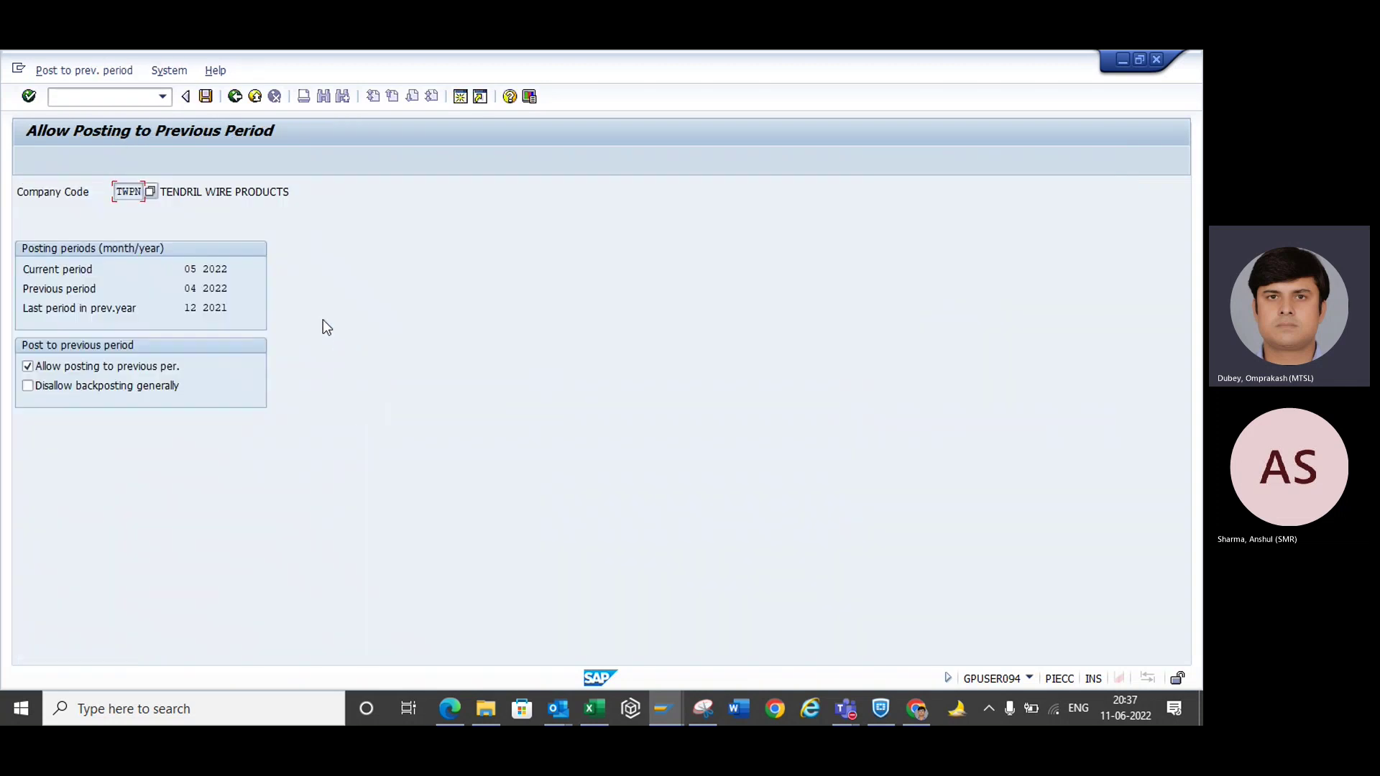
- Open transaction MMPV and try to enter TWPN as the To company code
{"action": "left_click", "coordinate": [137, 96]}
{"action": "type", "text": "/NMM"}
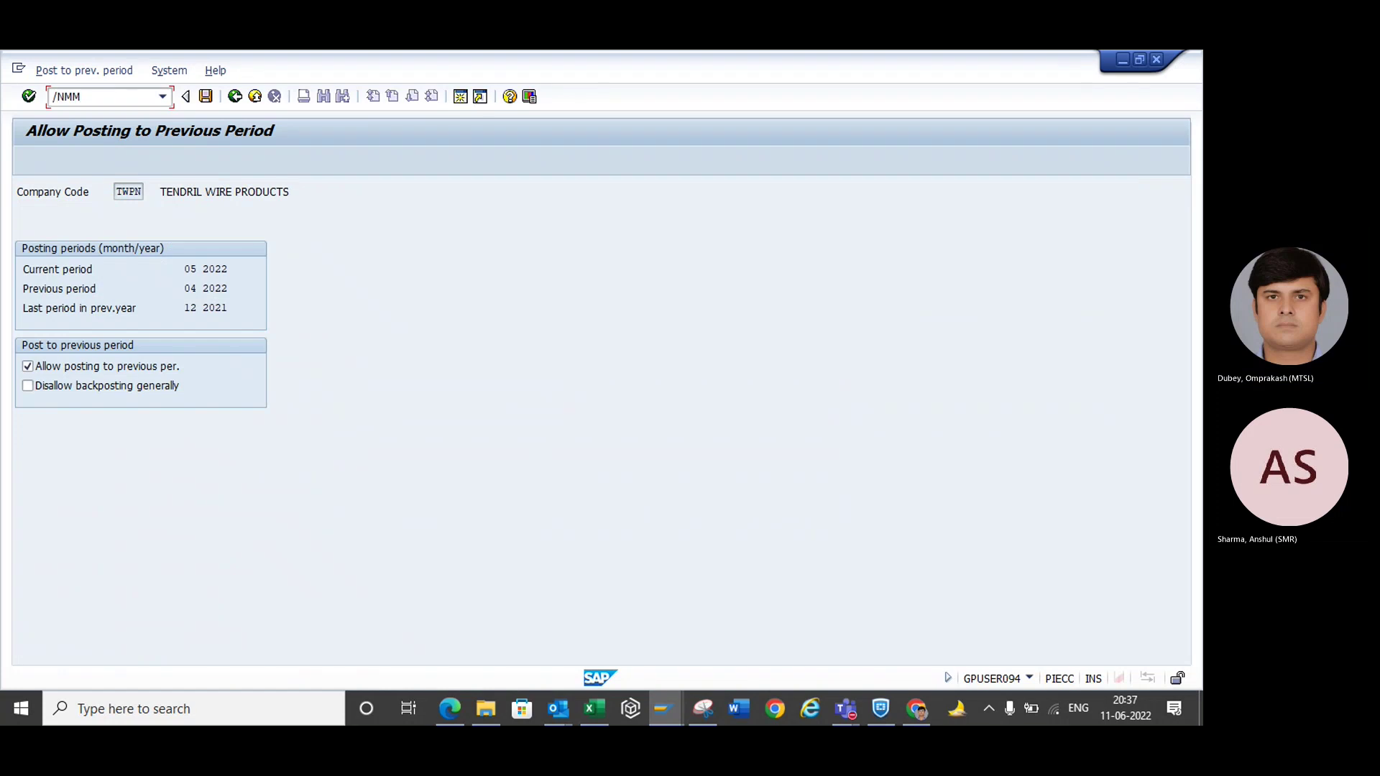
{"action": "type", "text": "PV"}
{"action": "key", "text": "Return"}
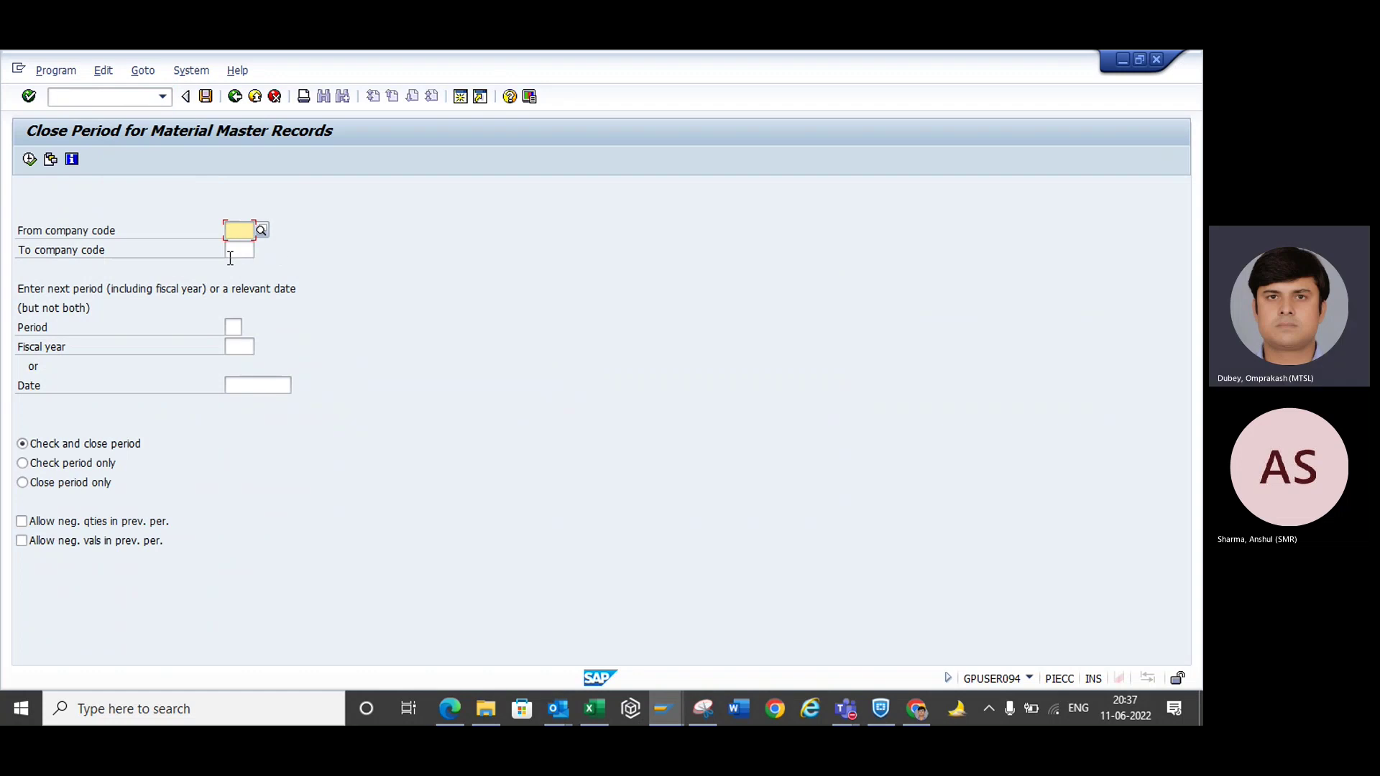
{"action": "left_click", "coordinate": [240, 250]}
{"action": "left_click", "coordinate": [239, 251]}
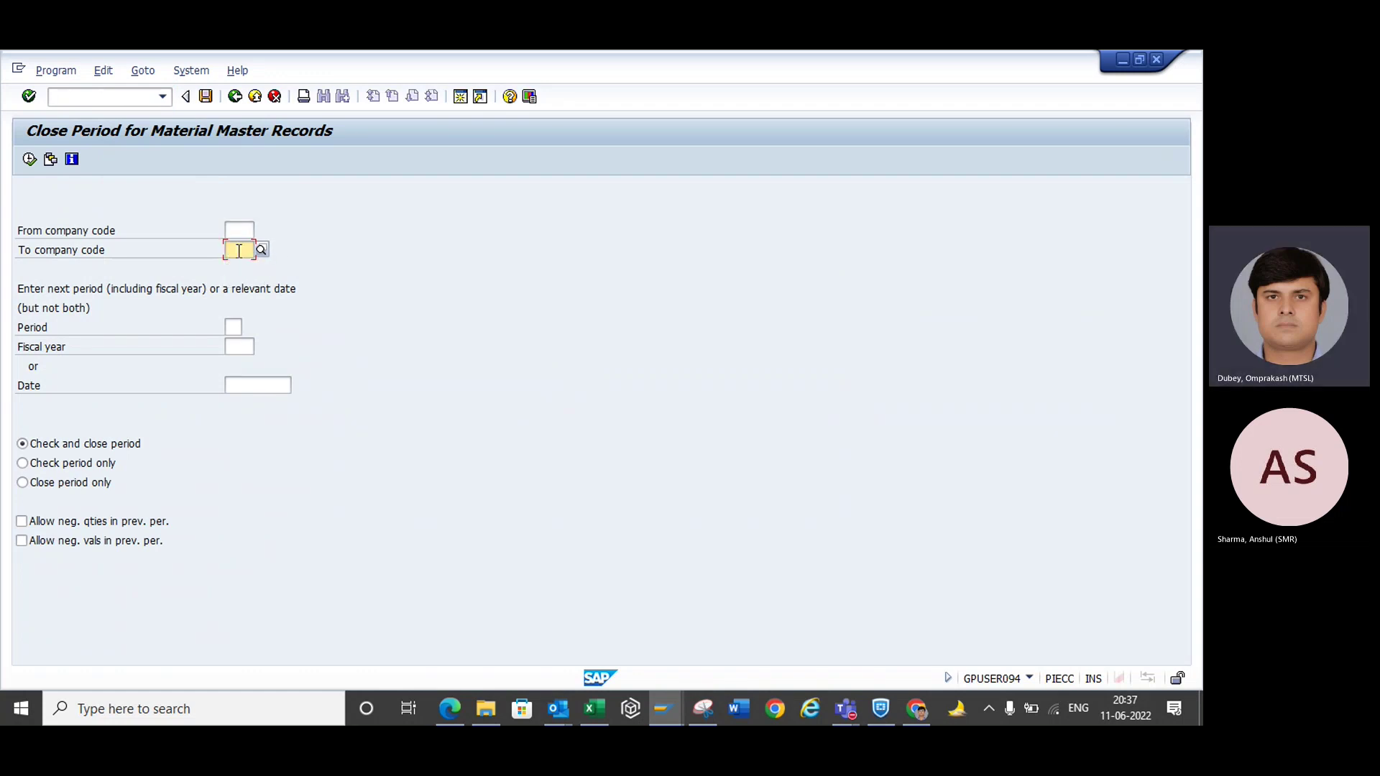
{"action": "type", "text": "TWPN"}
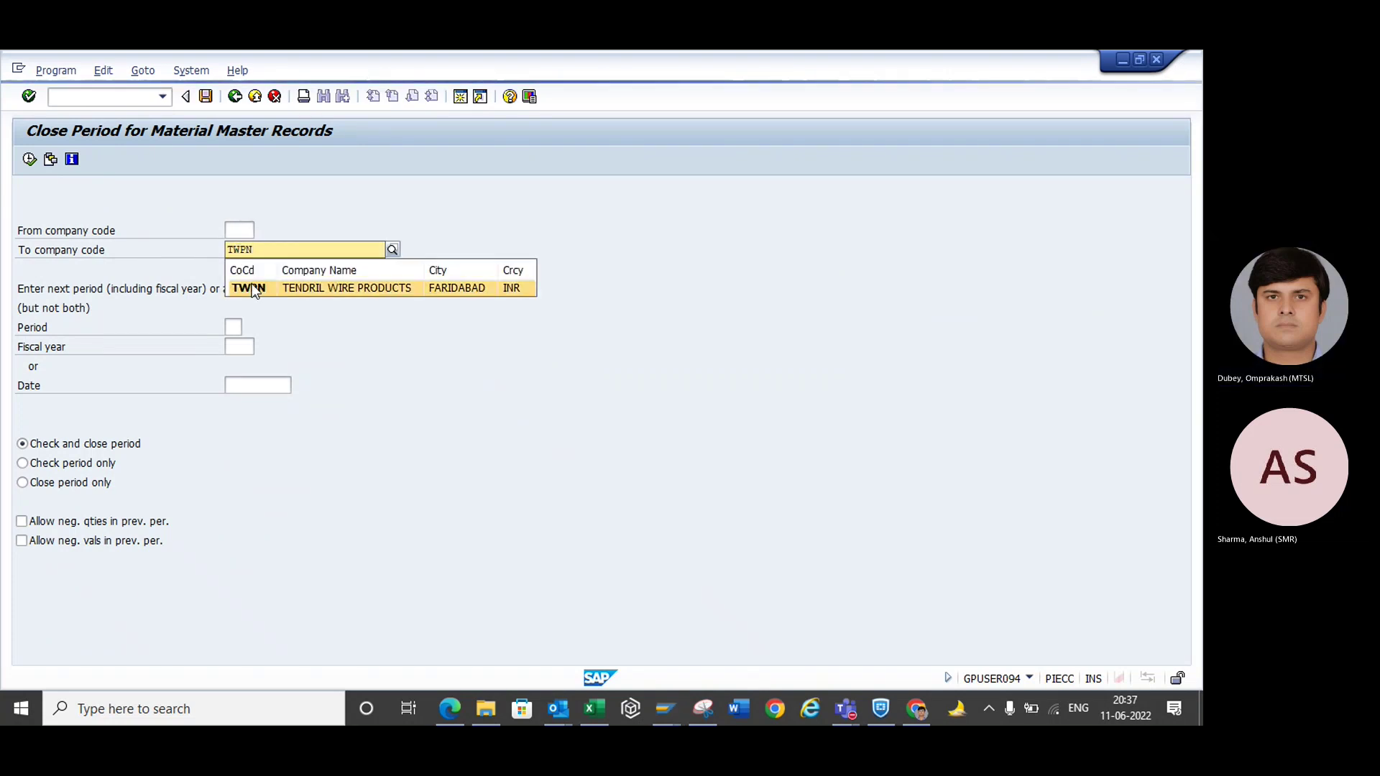
{"action": "left_click", "coordinate": [253, 287]}
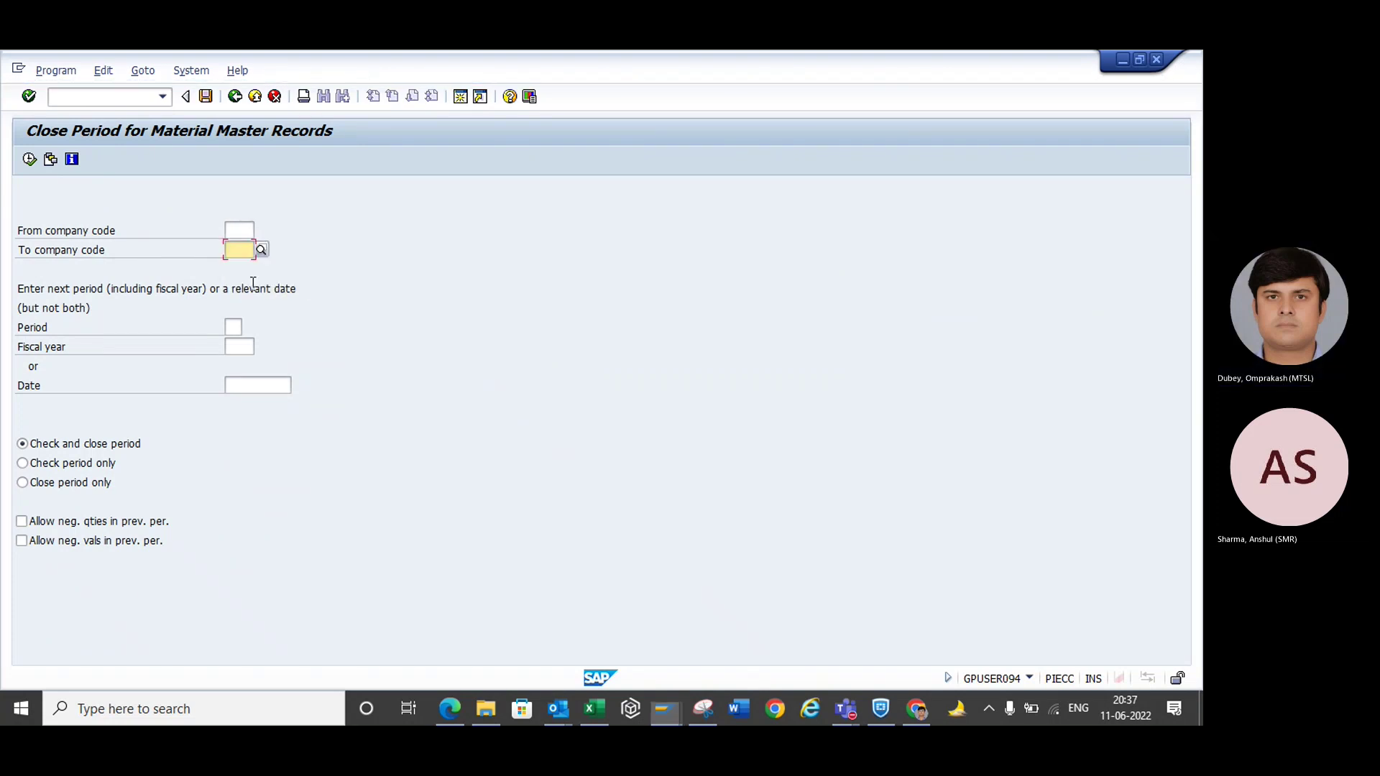
- Set the date to 11.06.2022, allow negative quantities and values in the previous period, and execute with Close period only
{"action": "left_click", "coordinate": [239, 388]}
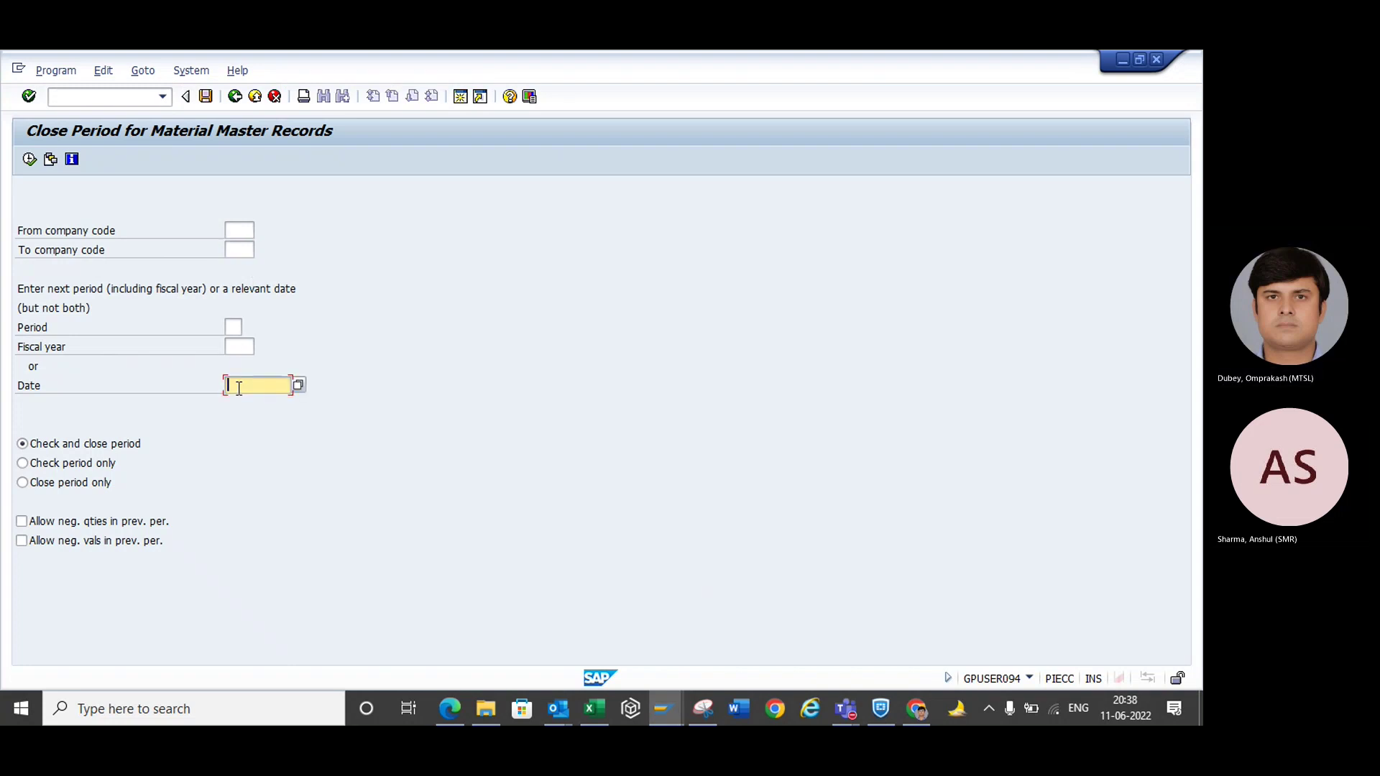
{"action": "type", "text": "11.06.2022"}
{"action": "left_click", "coordinate": [21, 522]}
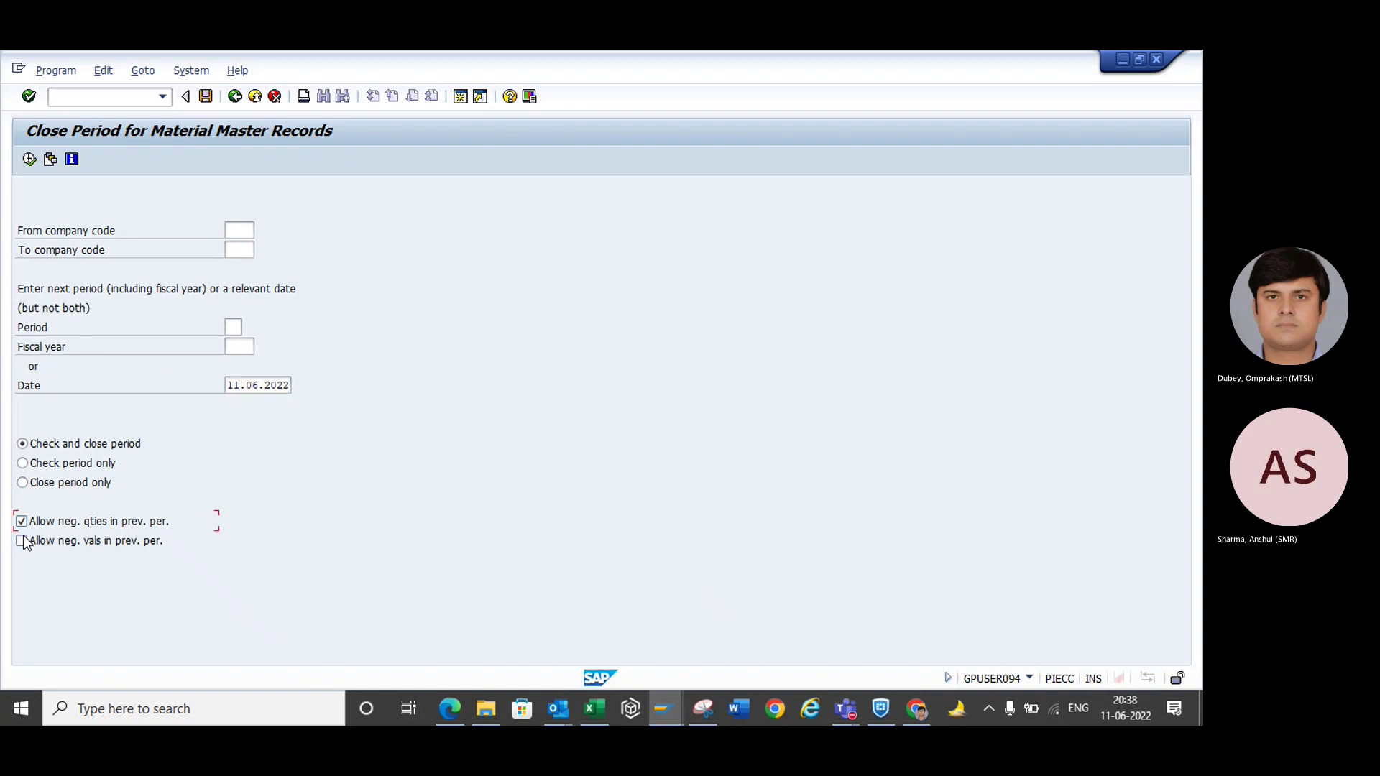
{"action": "left_click", "coordinate": [22, 543]}
{"action": "left_click", "coordinate": [29, 158]}
- Try to limit the period closing to To company code TWPN and run it
{"action": "left_click", "coordinate": [241, 248]}
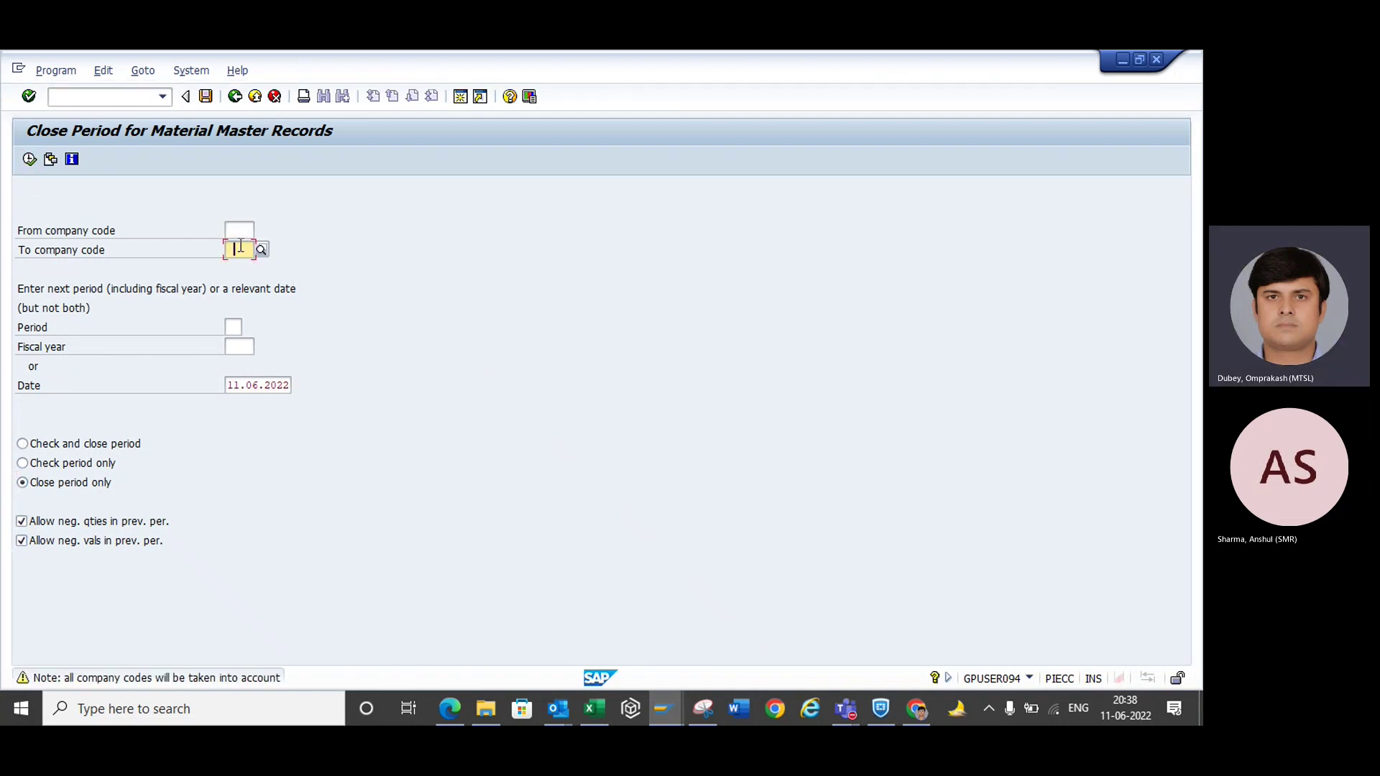
{"action": "left_click", "coordinate": [240, 251]}
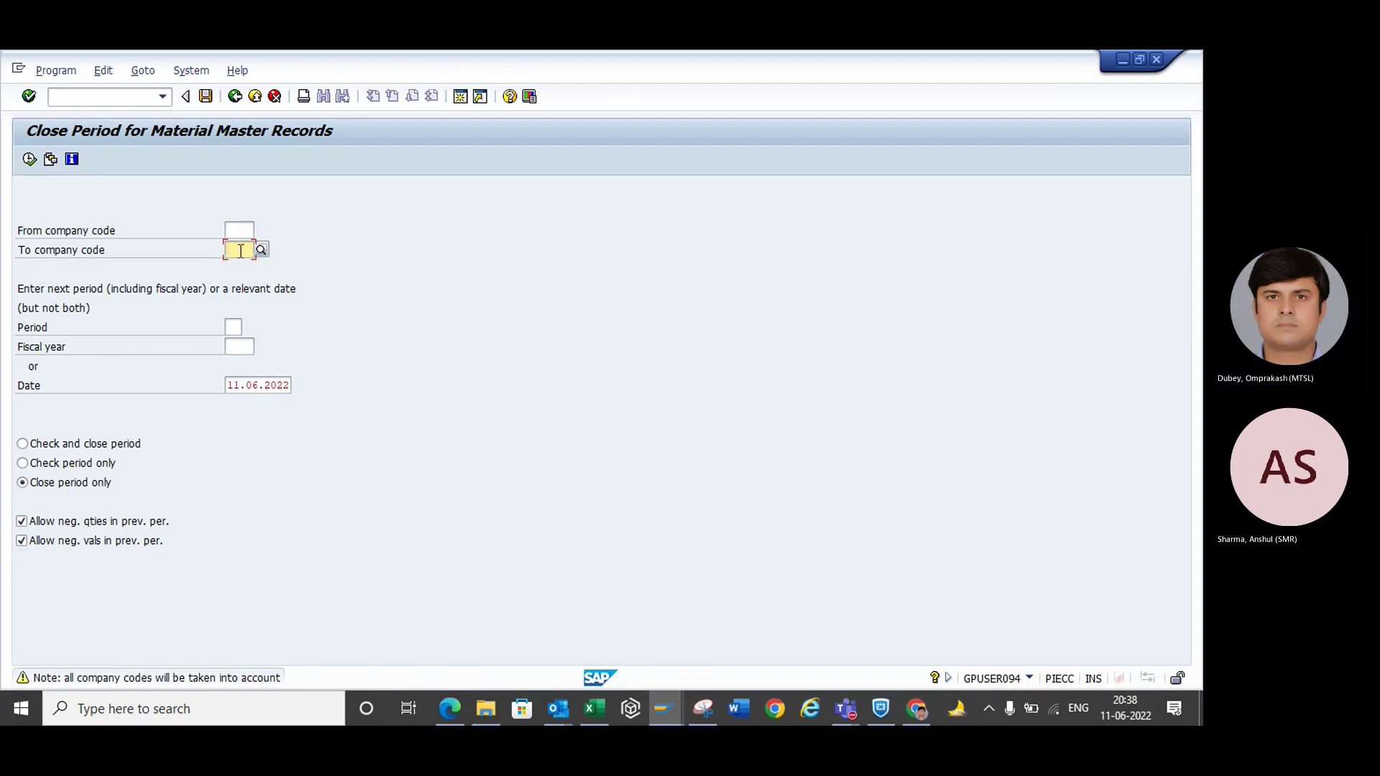
{"action": "type", "text": "TWP"}
{"action": "key", "text": "Return"}
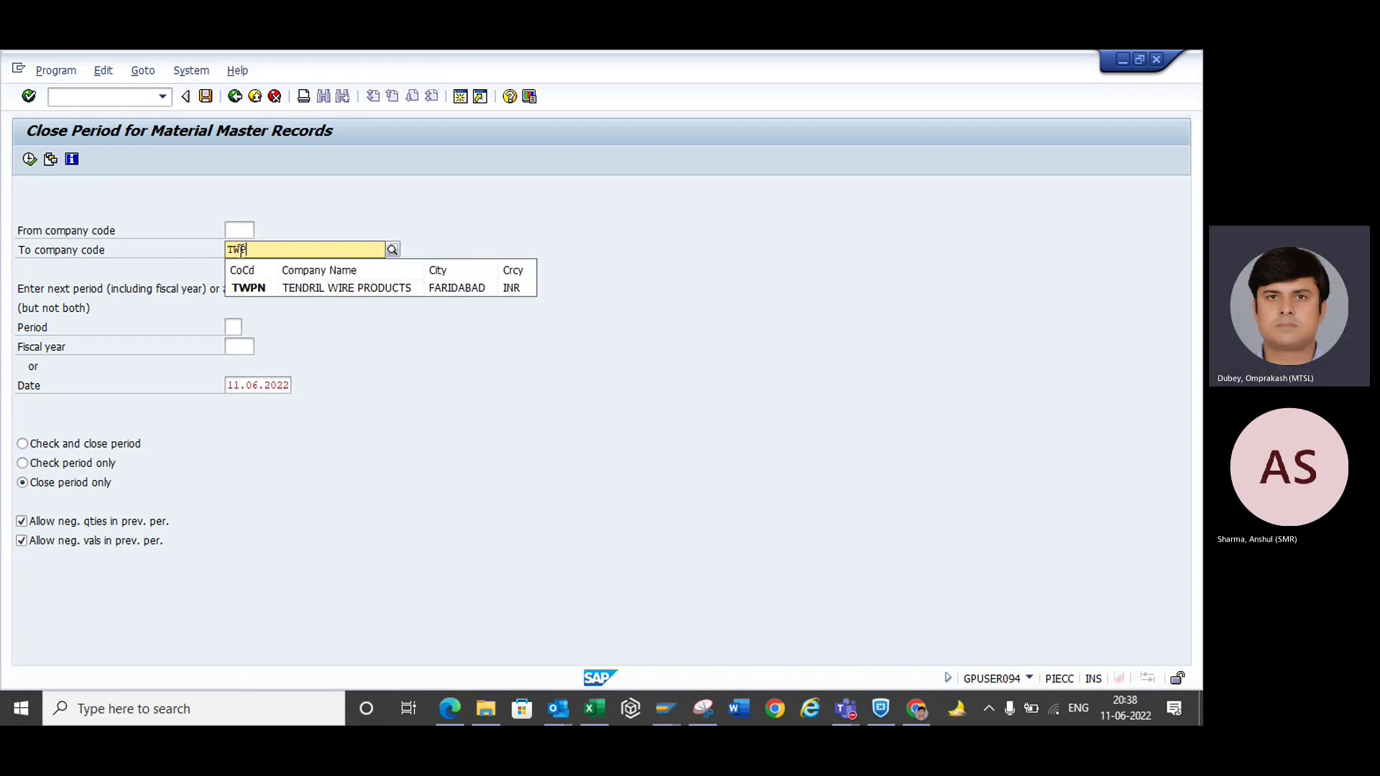
{"action": "left_click", "coordinate": [256, 286]}
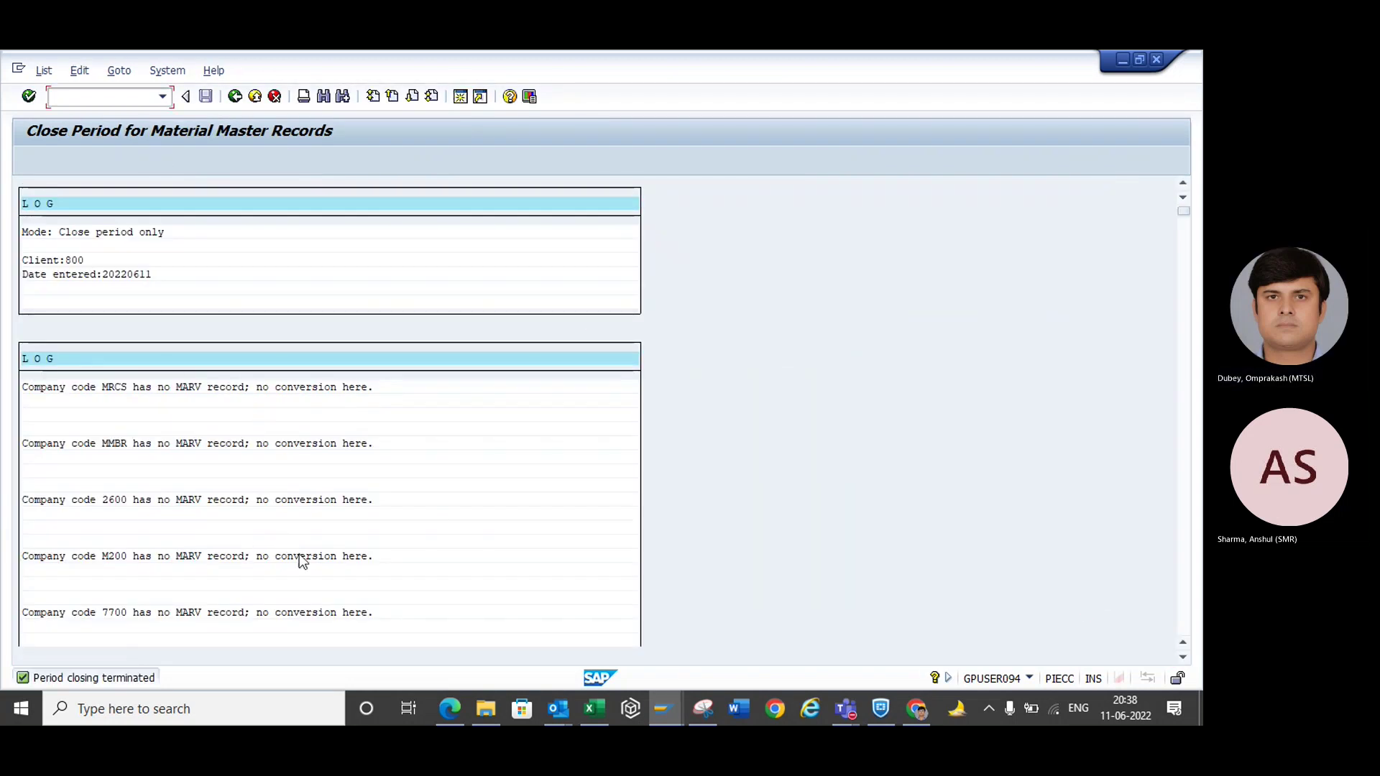
- Open transaction MMRV to recheck the posting periods of company code TWPN
{"action": "type", "text": "/NM"}
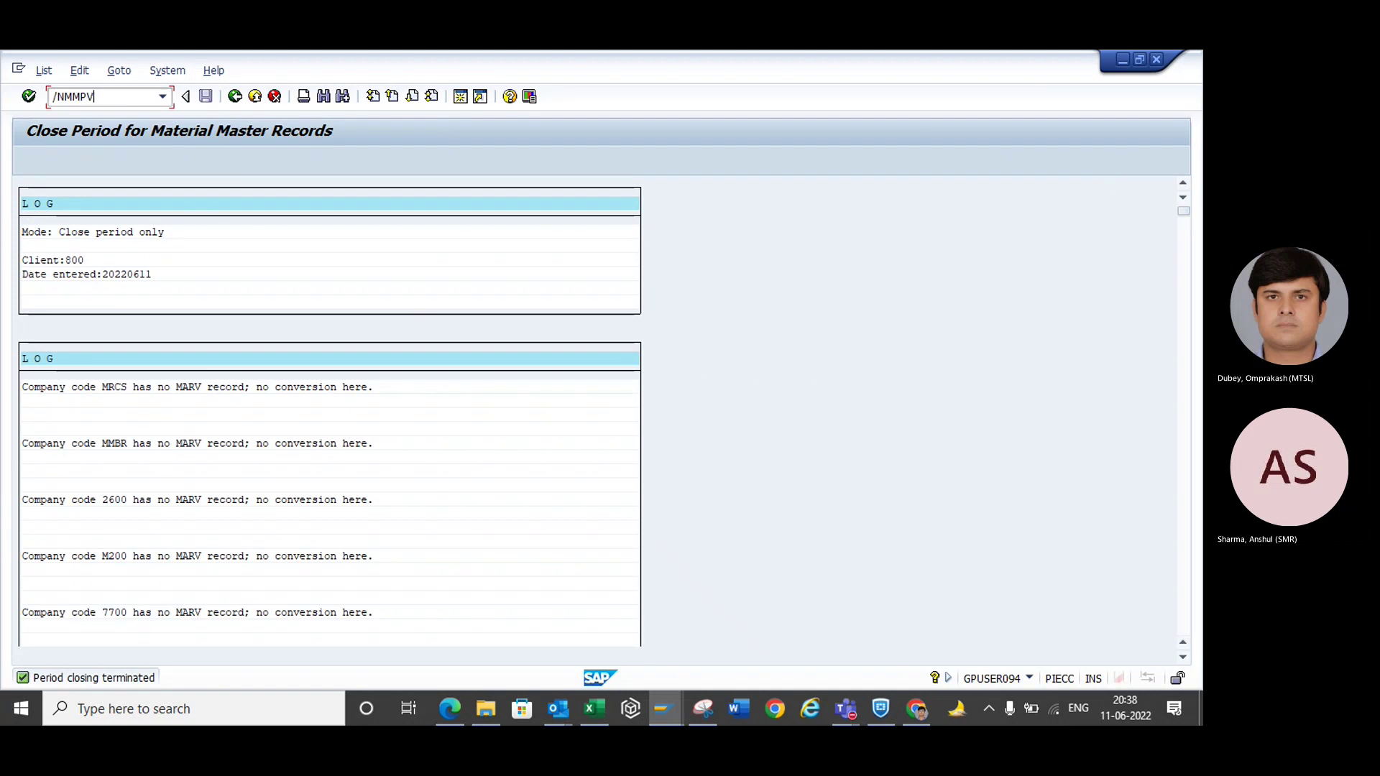
{"action": "type", "text": "MRV"}
{"action": "key", "text": "Return"}
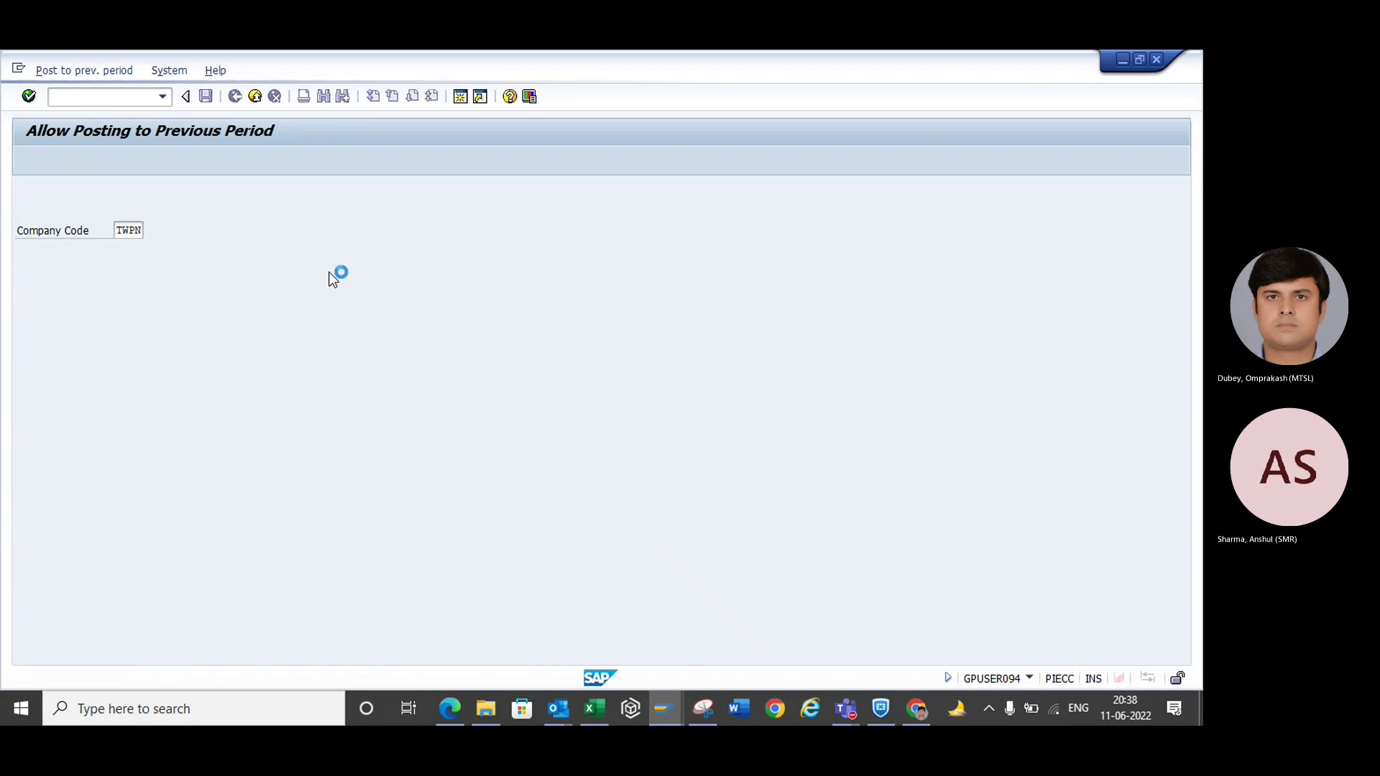
- Open transaction MMPV and enter TWPN as the To company code
{"action": "left_click", "coordinate": [124, 95]}
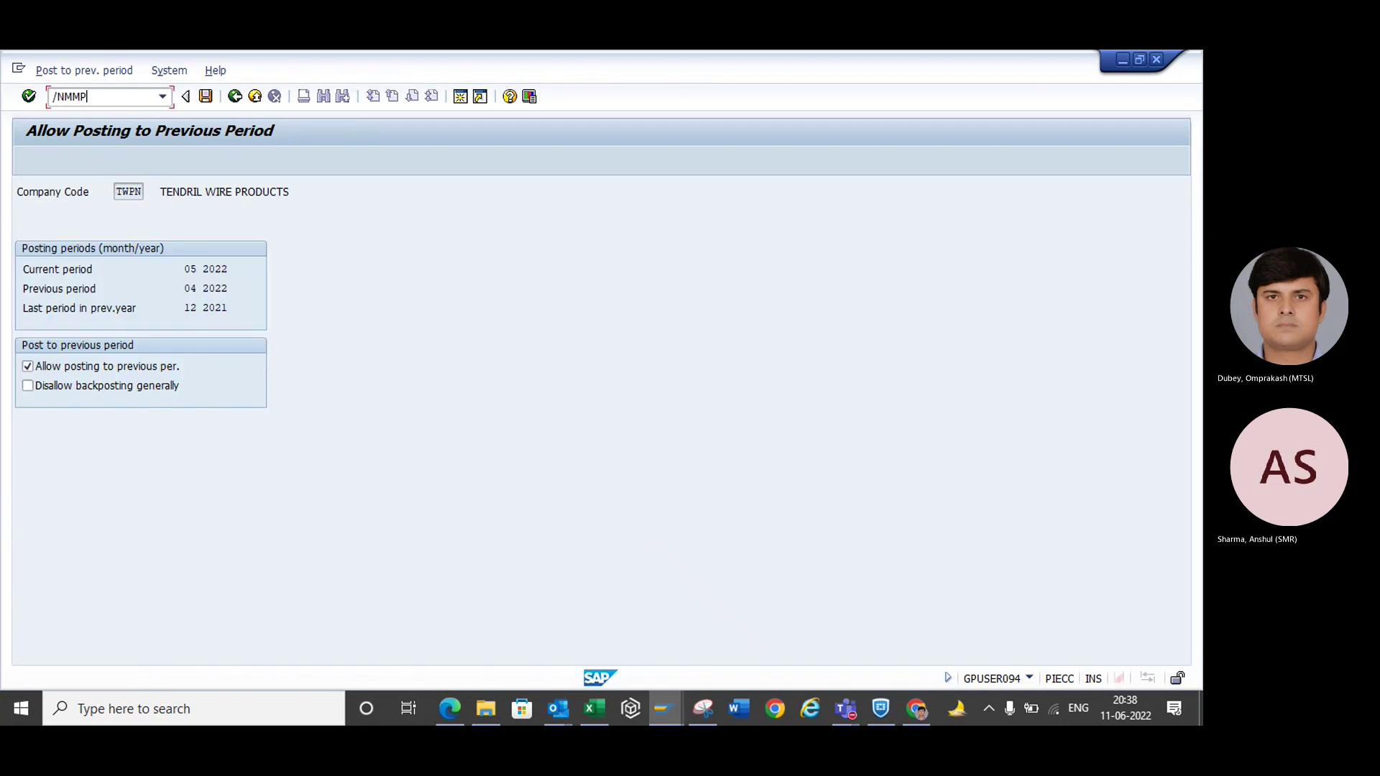
{"action": "key", "text": "Return"}
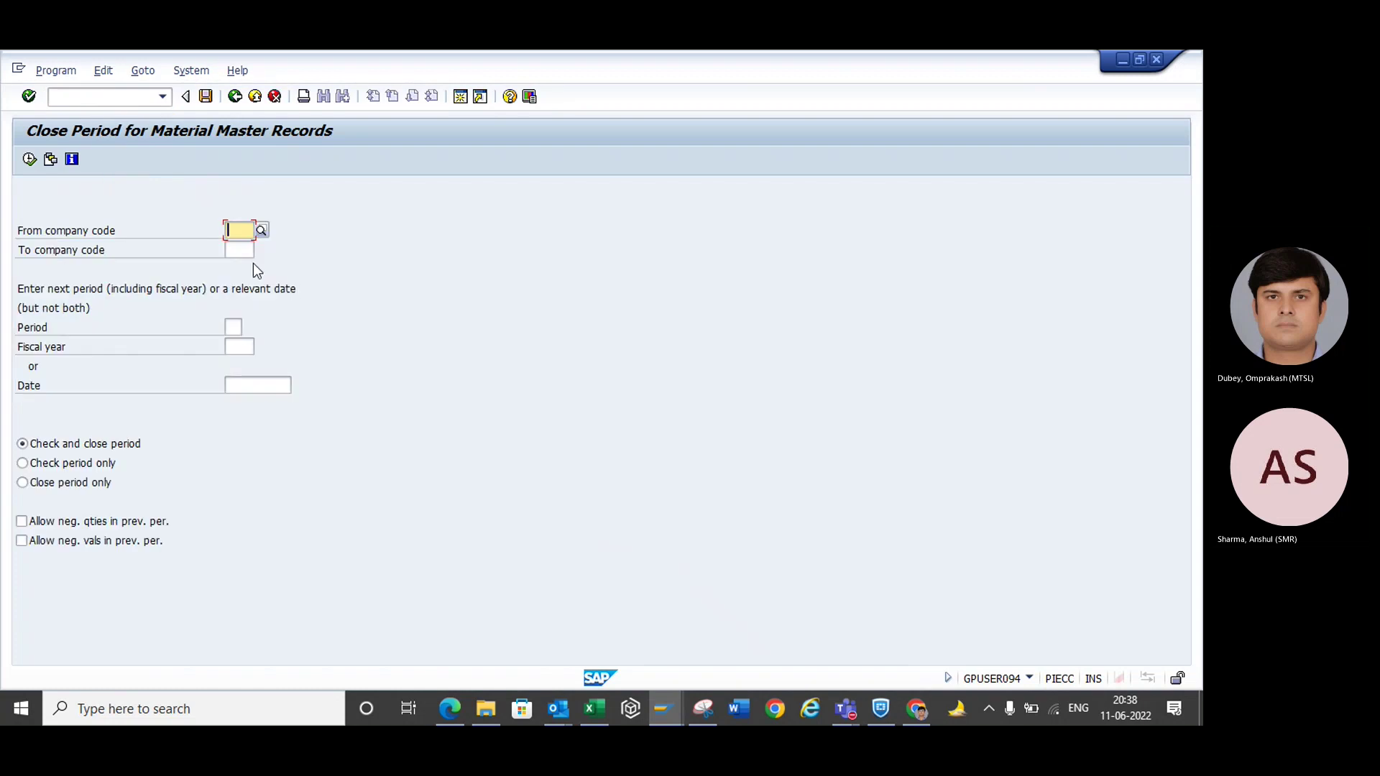
{"action": "left_click", "coordinate": [247, 253]}
{"action": "left_click", "coordinate": [247, 253]}
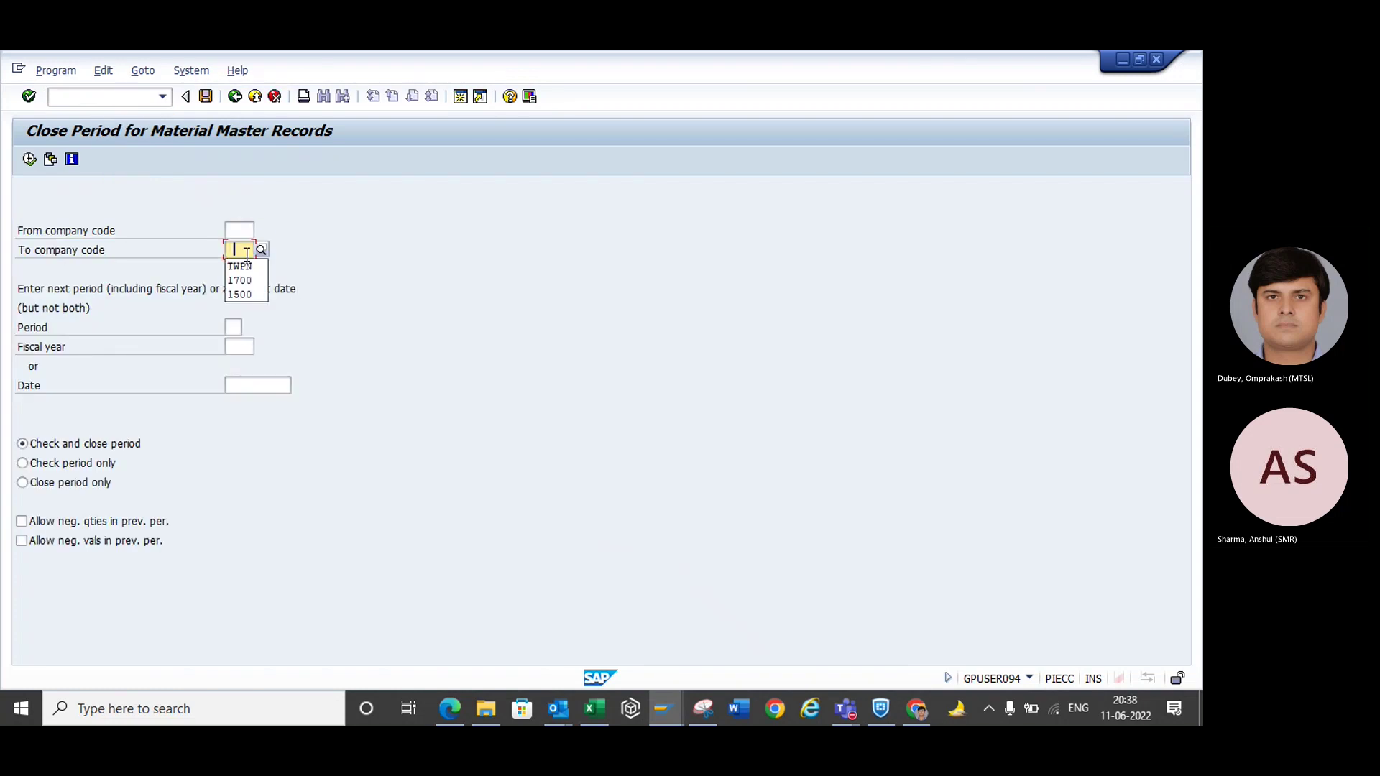
- Set the period to 05 and the fiscal year to 2022, and execute with Check and close period
{"action": "left_click", "coordinate": [240, 348]}
{"action": "left_click", "coordinate": [234, 325]}
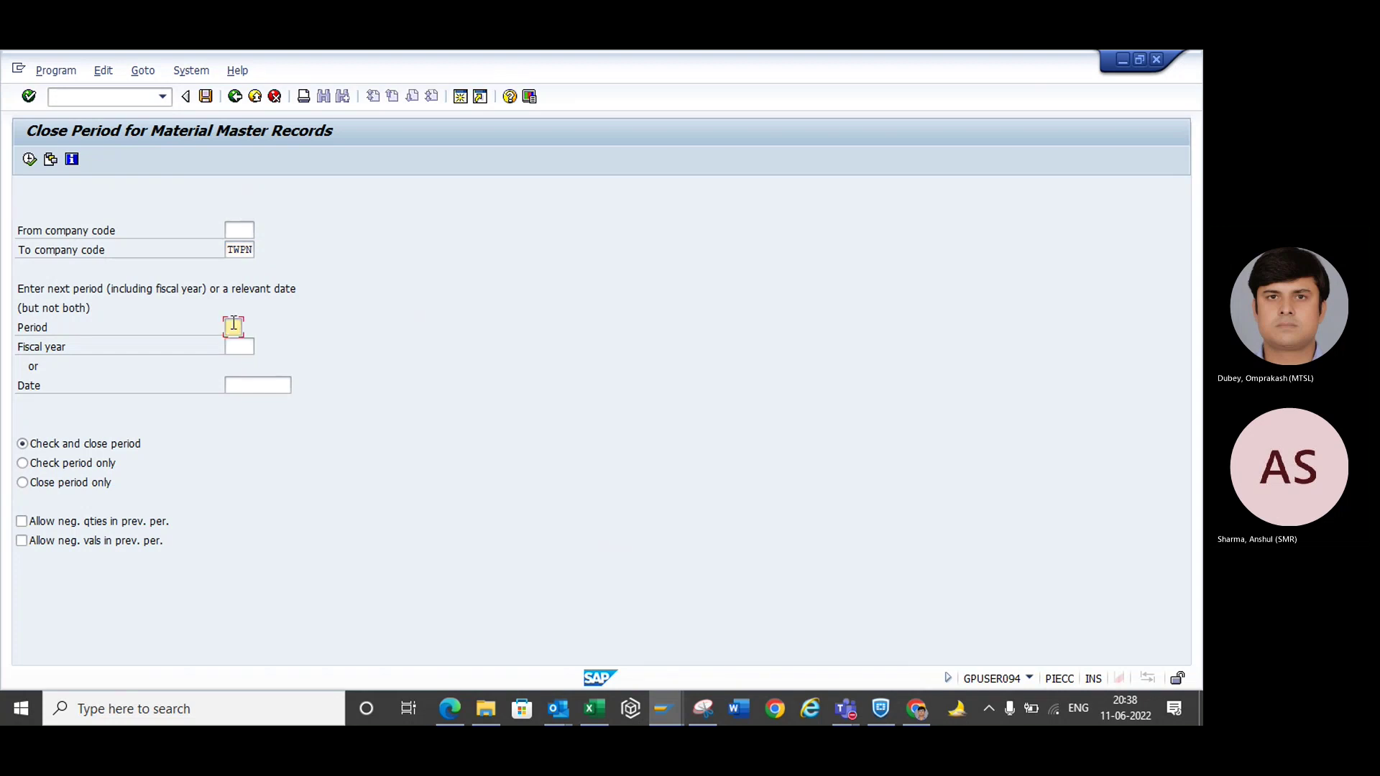
{"action": "left_click", "coordinate": [233, 346]}
{"action": "type", "text": "2022"}
{"action": "left_click", "coordinate": [138, 392]}
{"action": "left_click", "coordinate": [28, 159]}
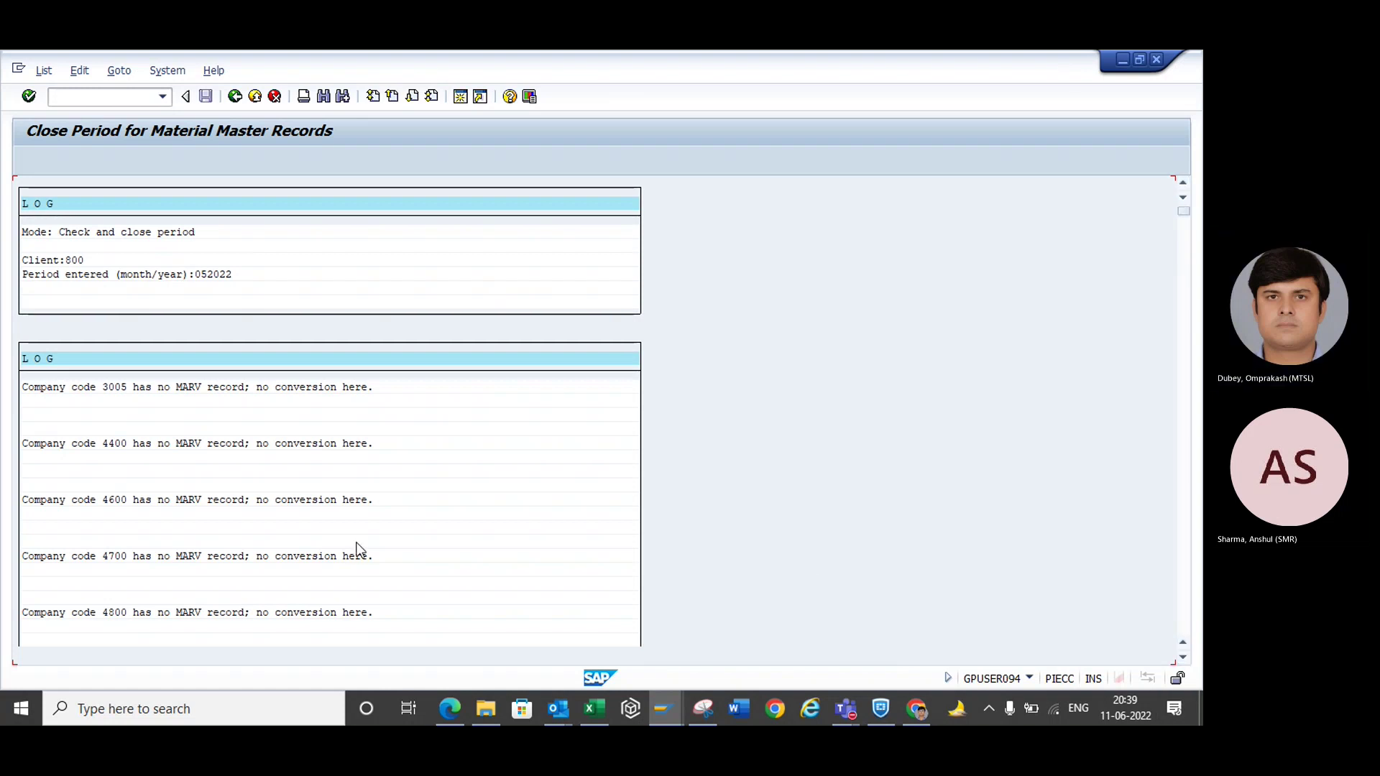
- Return to the goods receipt session, dismiss the log, and check the receipt again
{"action": "key", "text": "alt+Tab"}
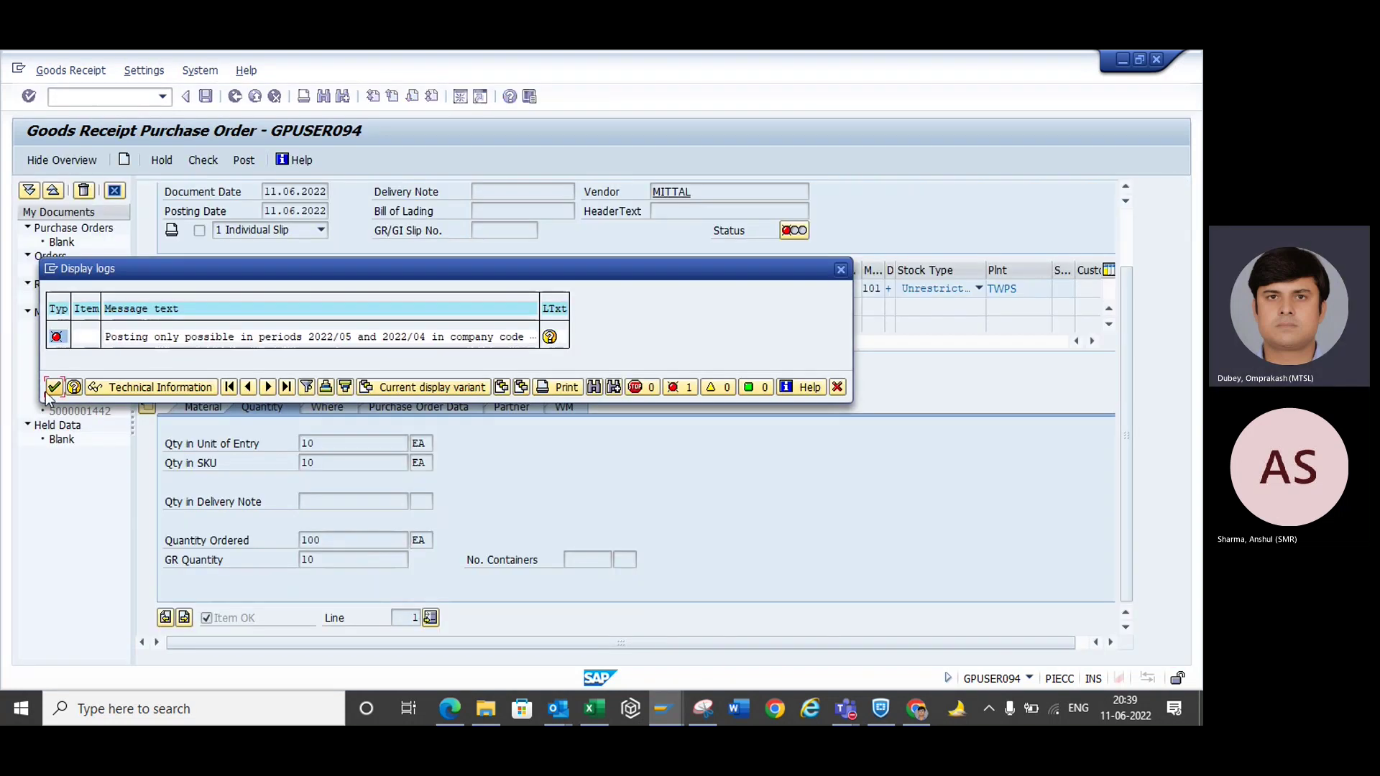
{"action": "left_click", "coordinate": [54, 388]}
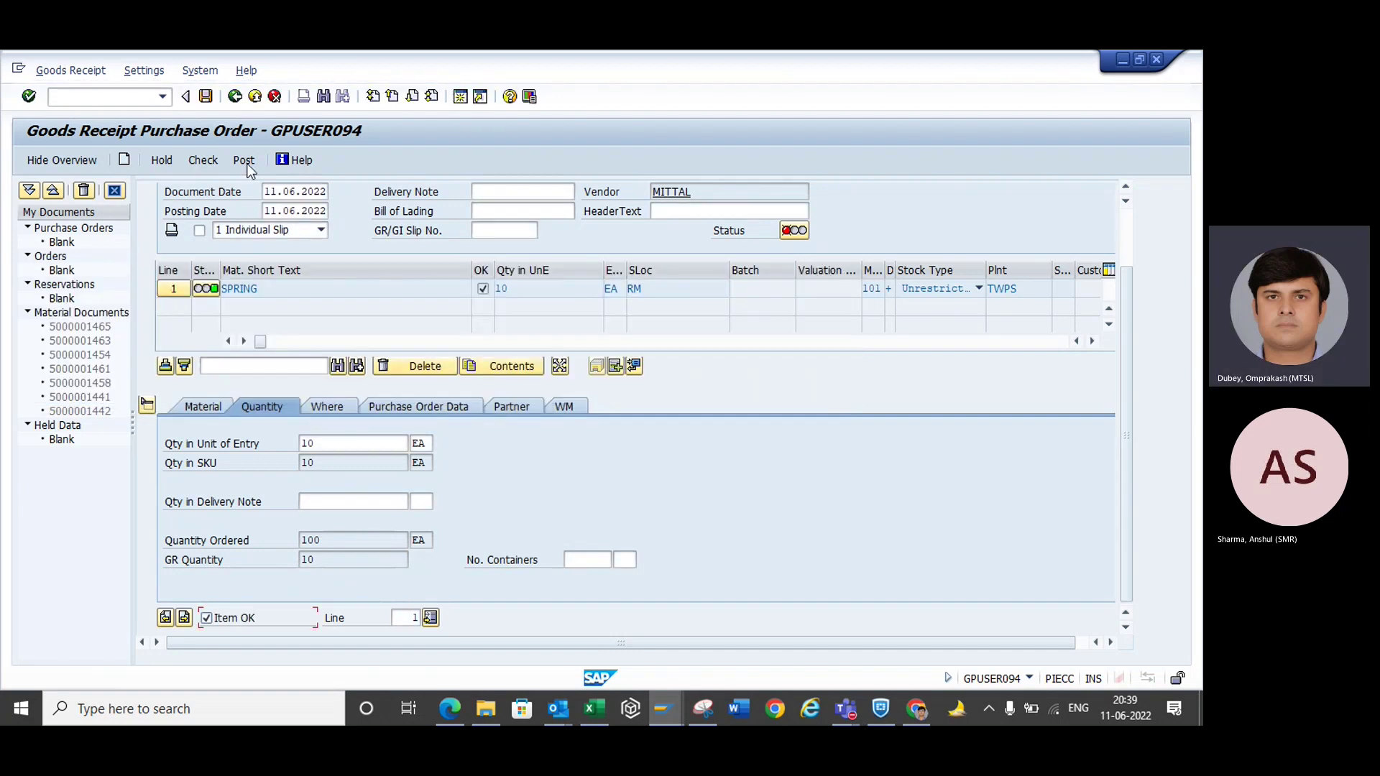
{"action": "left_click", "coordinate": [203, 159]}
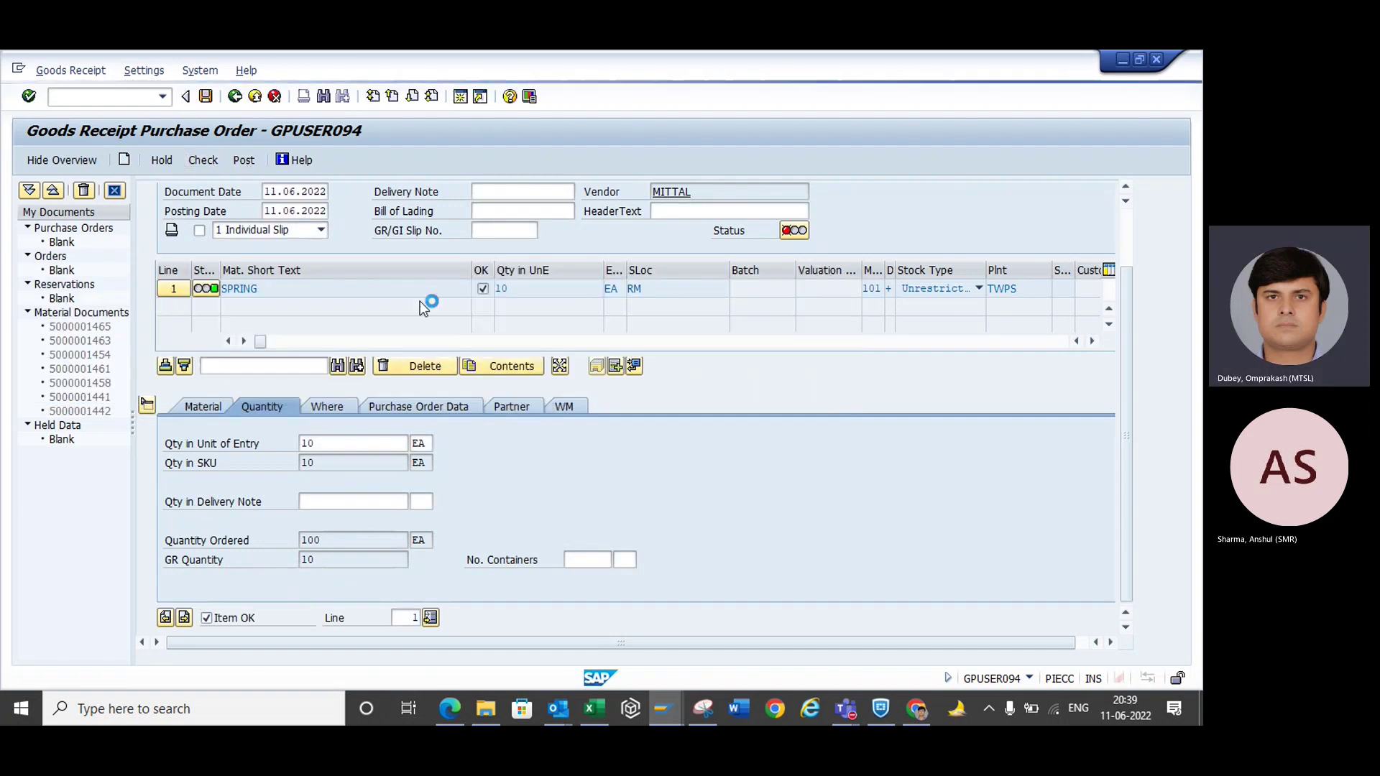
{"action": "left_click", "coordinate": [54, 388]}
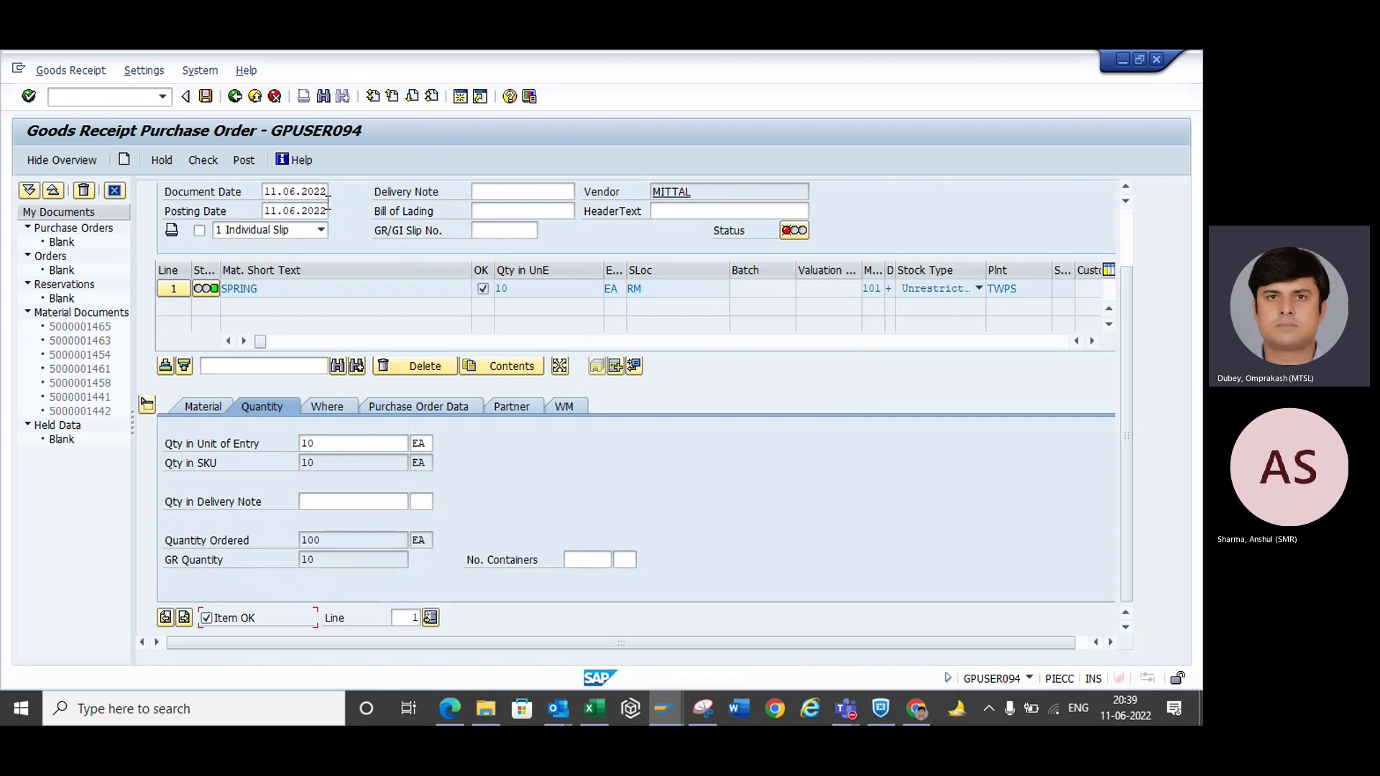
- Set the goods receipt's document and posting dates to 11.05.2022 and check the receipt
{"action": "left_click", "coordinate": [298, 189]}
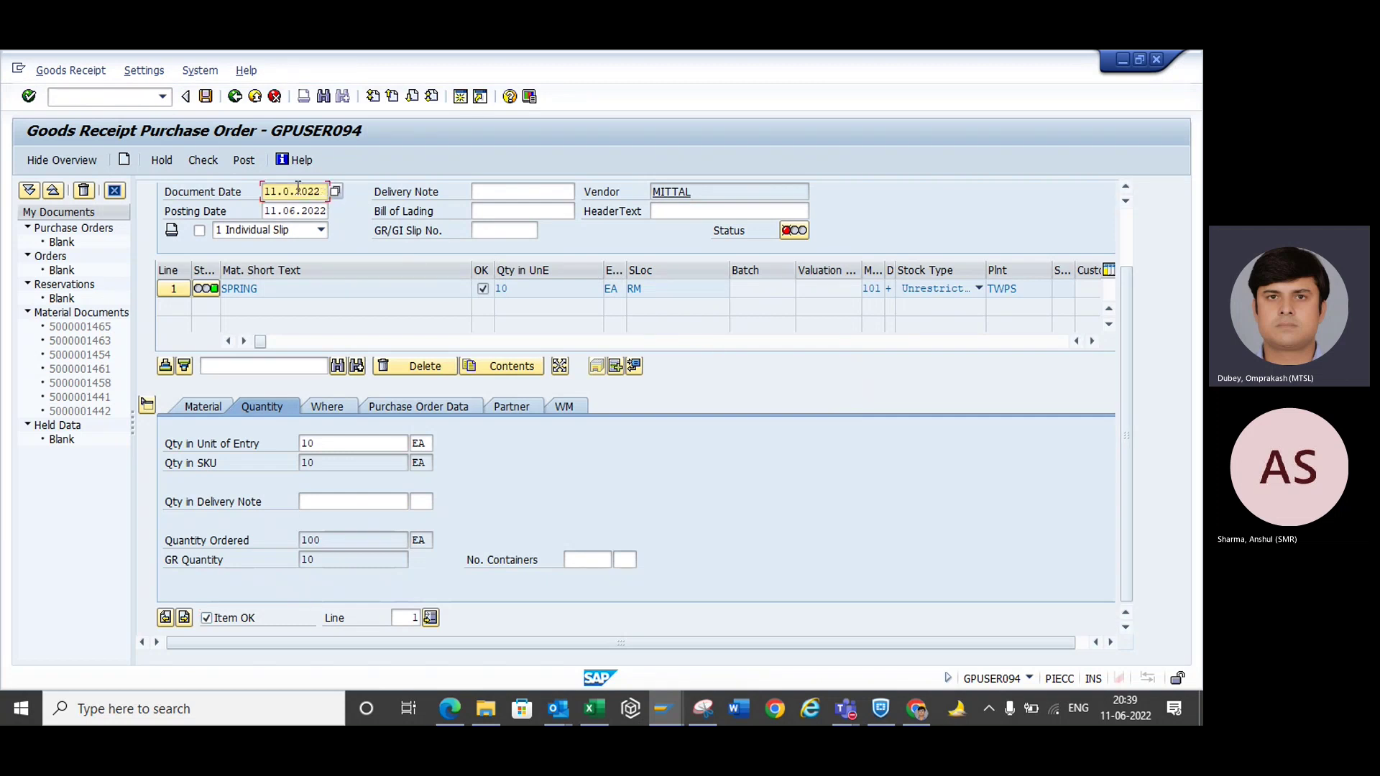
{"action": "type", "text": "5"}
{"action": "left_click", "coordinate": [295, 212]}
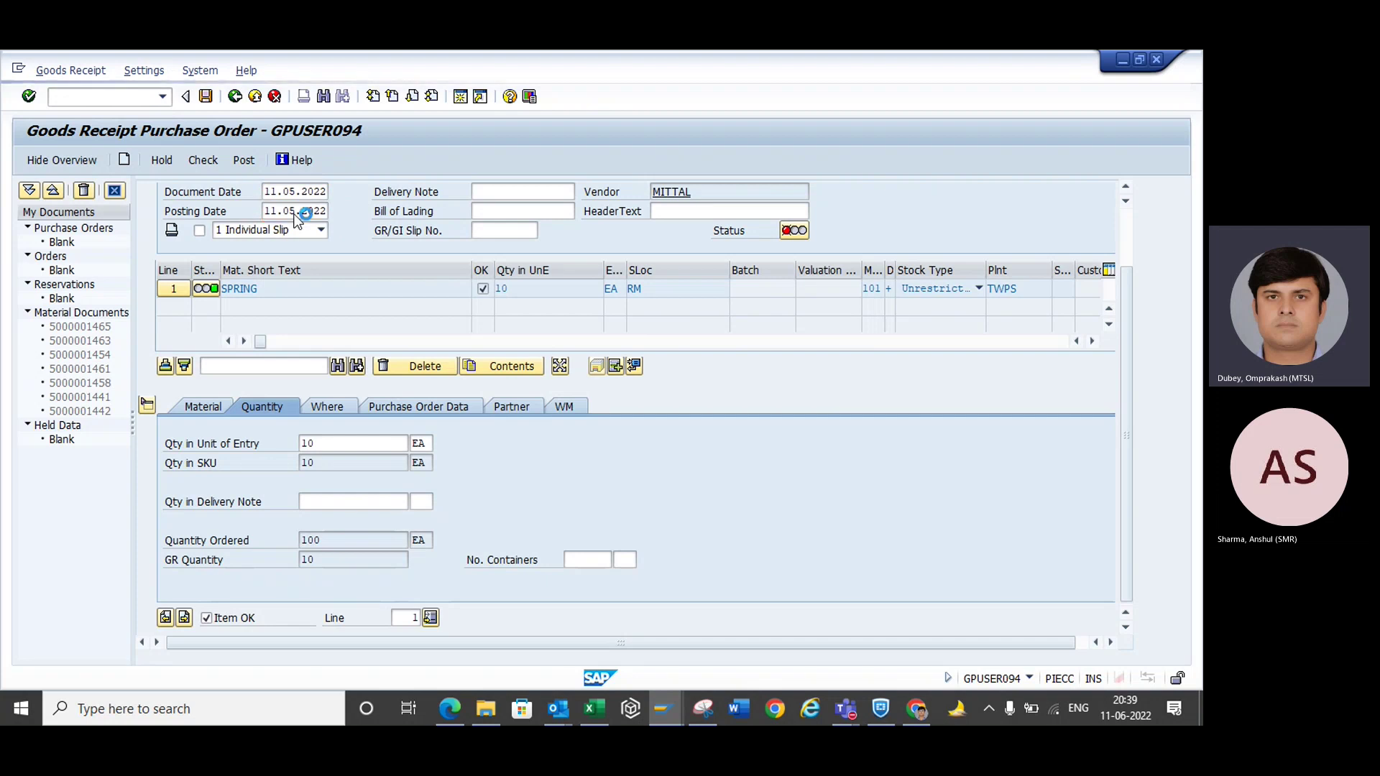
{"action": "double_click", "coordinate": [296, 212]}
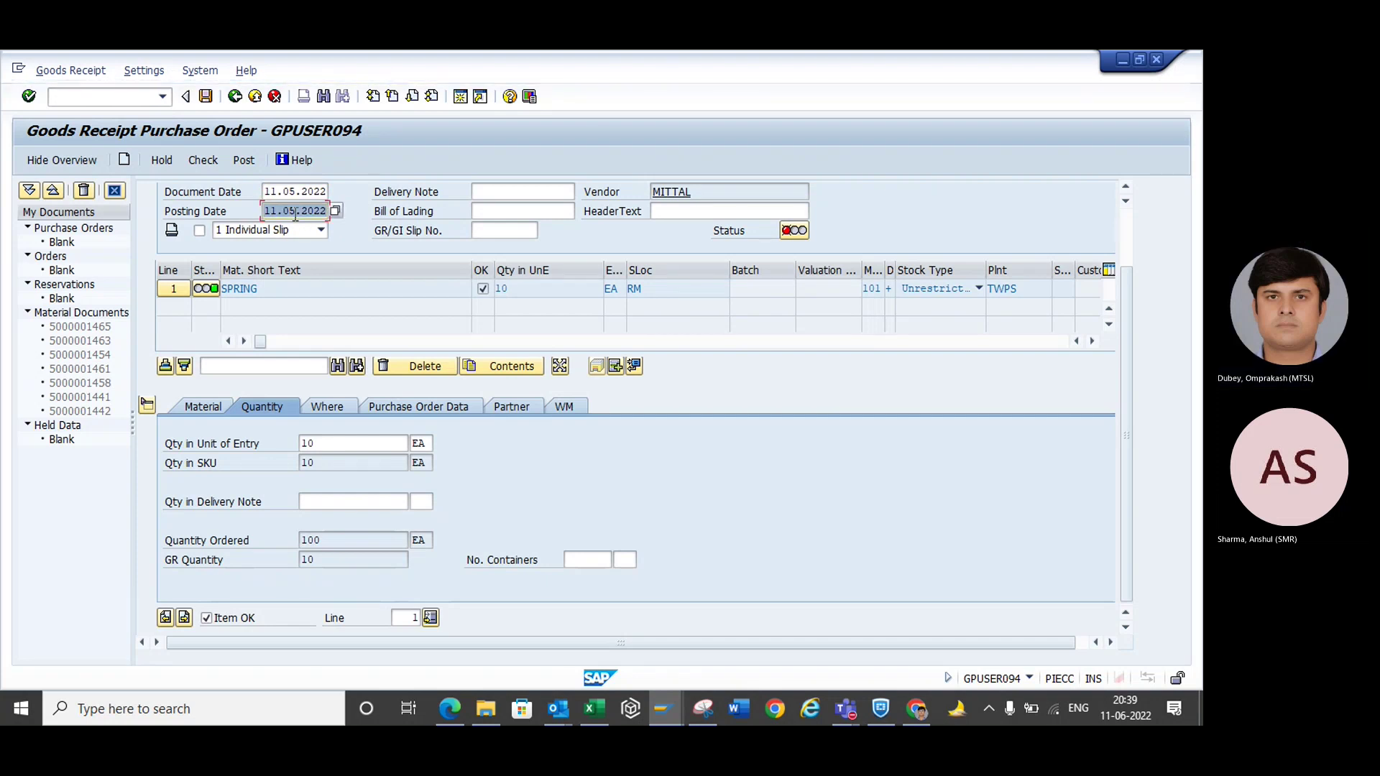
{"action": "left_click", "coordinate": [195, 169]}
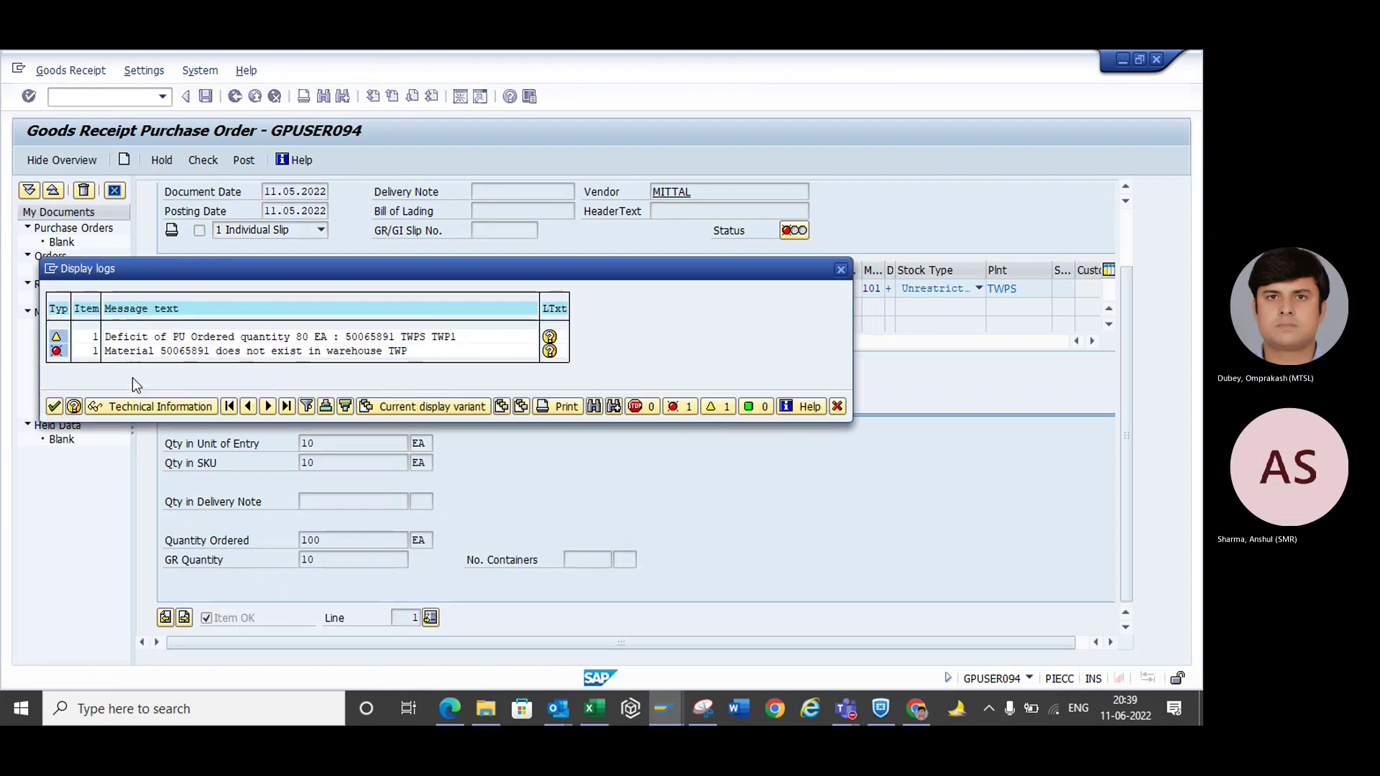
{"action": "left_click", "coordinate": [54, 407]}
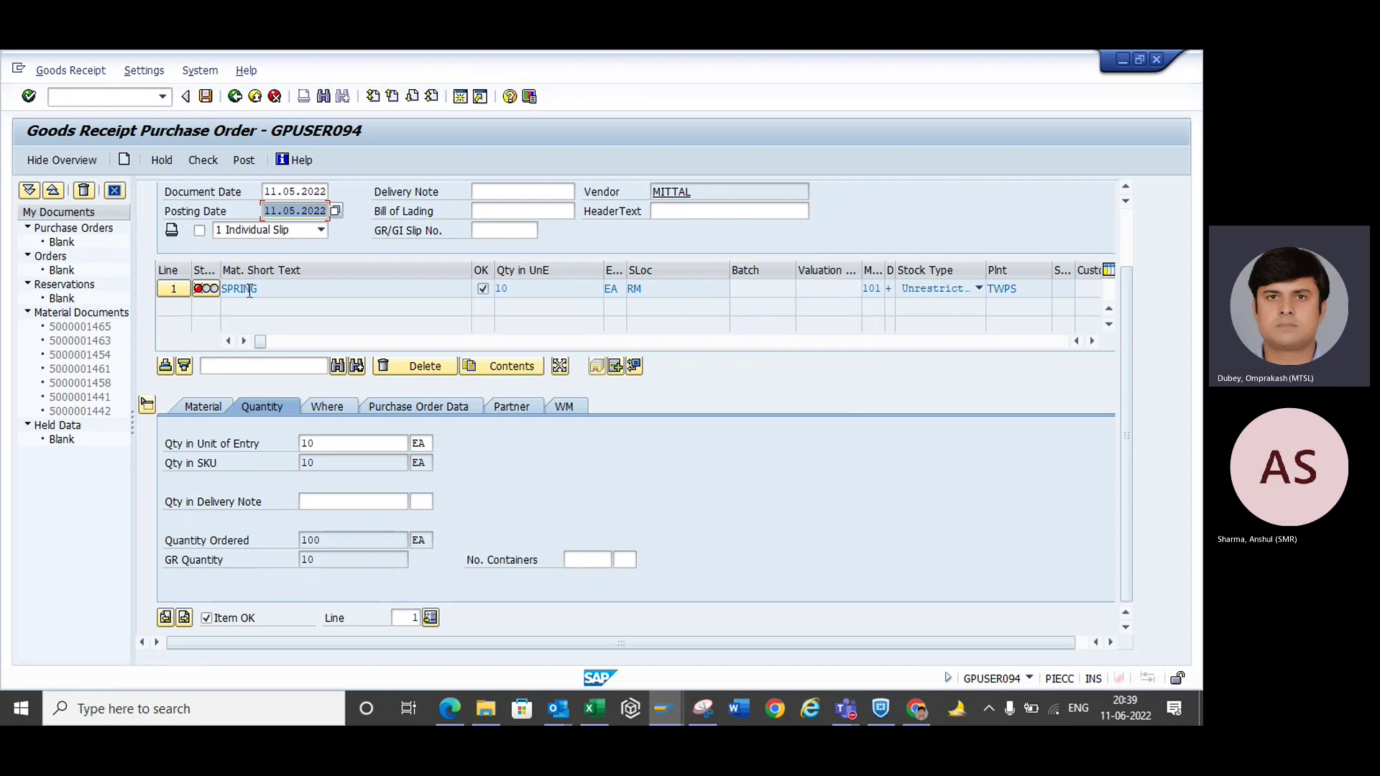
- Try to post the goods receipt and copy material number 50065891 from the warehouse message in the log
{"action": "left_click", "coordinate": [240, 161]}
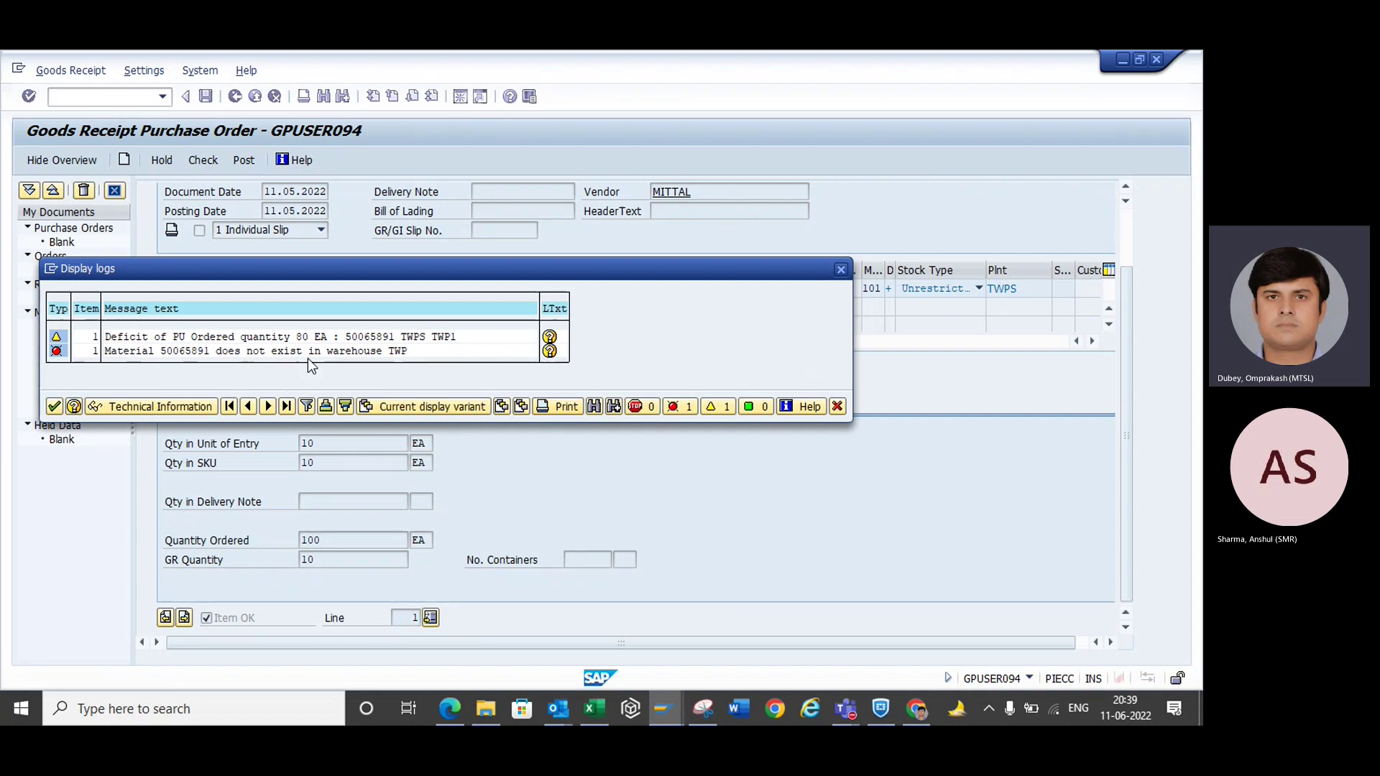
{"action": "left_click", "coordinate": [163, 352]}
{"action": "key", "text": "ctrl+y"}
{"action": "left_click_drag", "start_coordinate": [161, 352], "coordinate": [213, 351]}
{"action": "key", "text": "ctrl+c"}
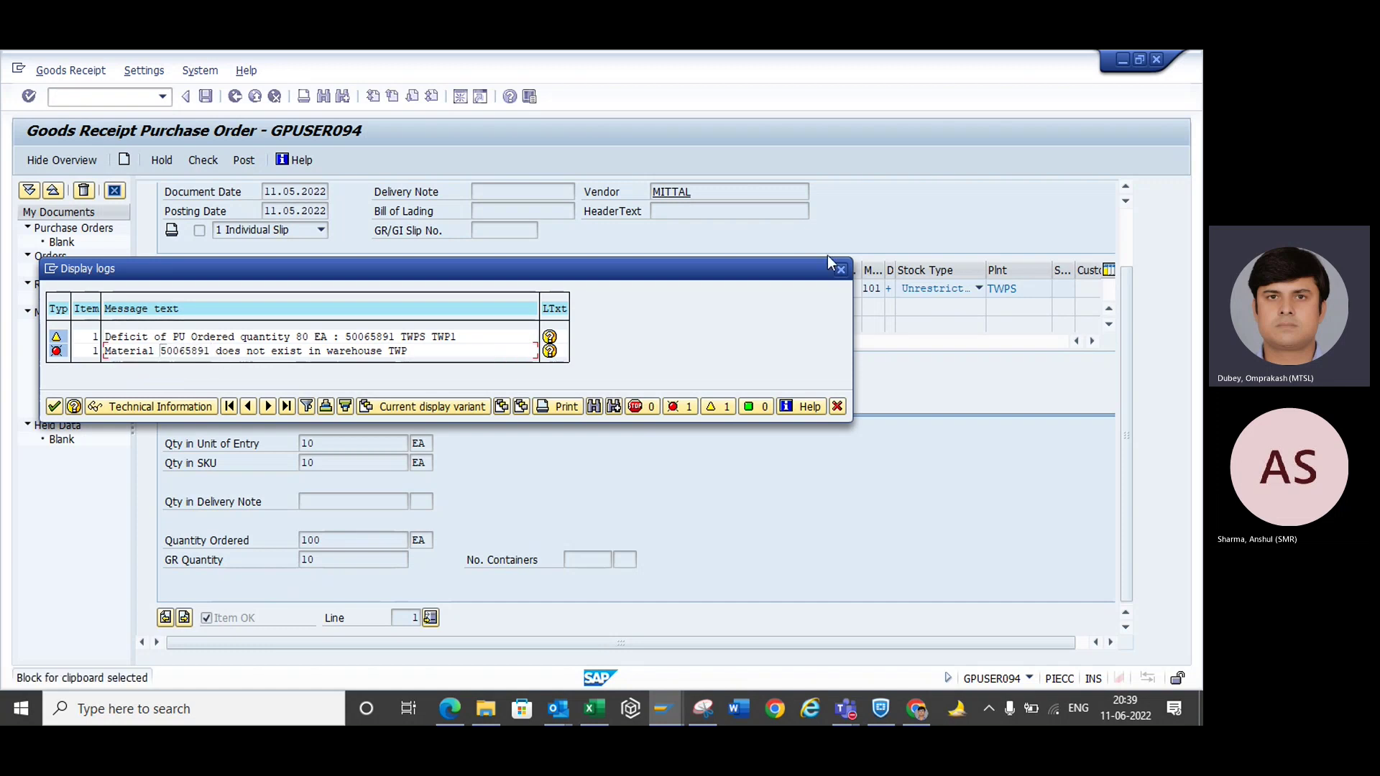
{"action": "left_click", "coordinate": [841, 271]}
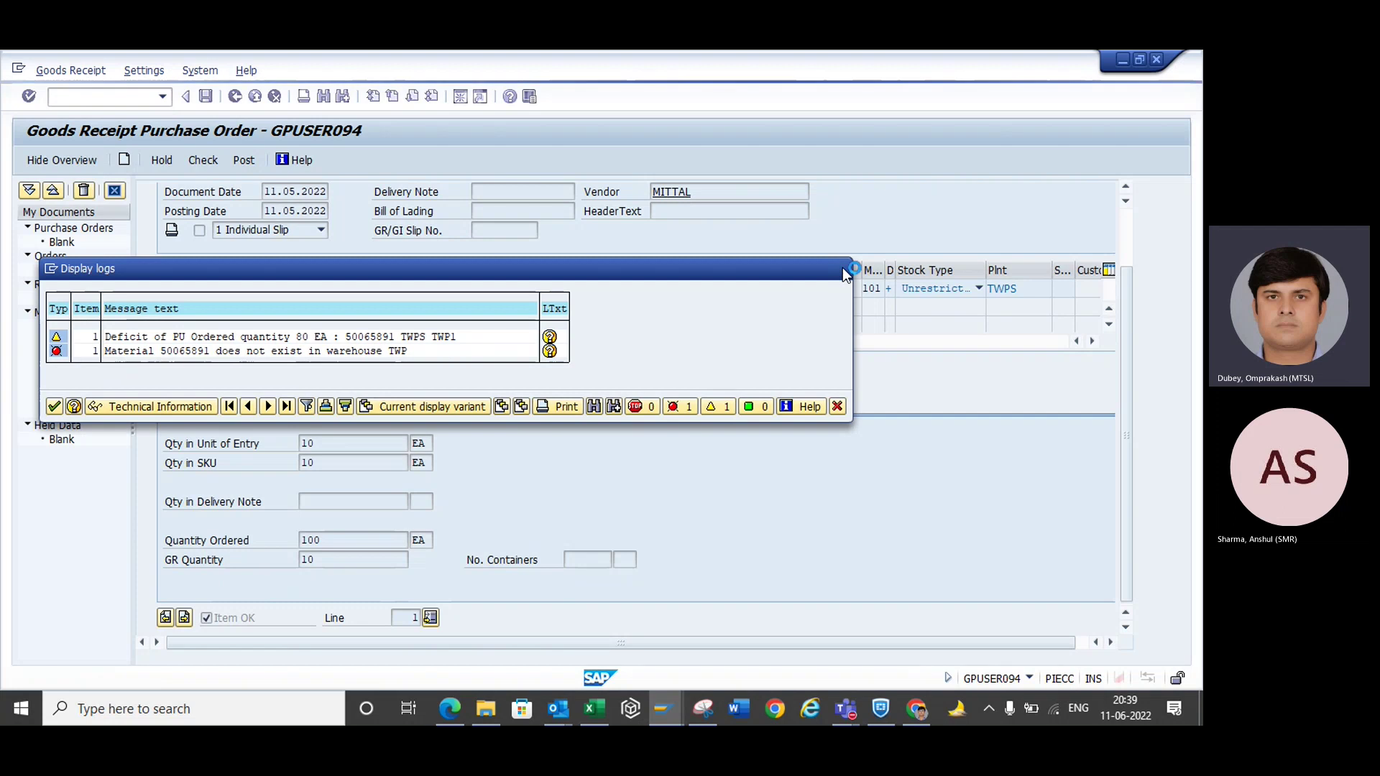
- Open transaction MM01 in a new session and enter material 50065891 to reach its view selection
{"action": "left_click", "coordinate": [98, 95]}
{"action": "type", "text": "/OMM0"}
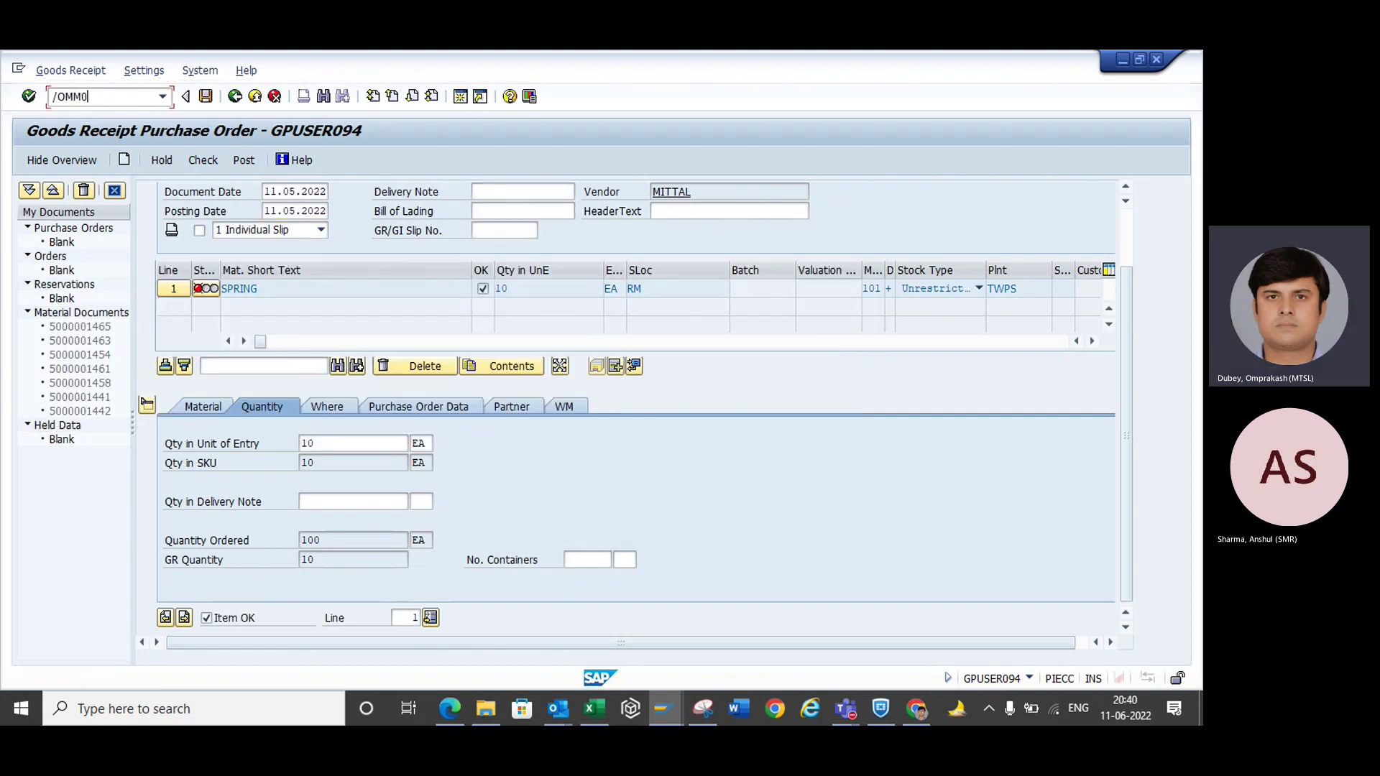
{"action": "type", "text": "1"}
{"action": "key", "text": "Return"}
{"action": "key", "text": "ctrl+v"}
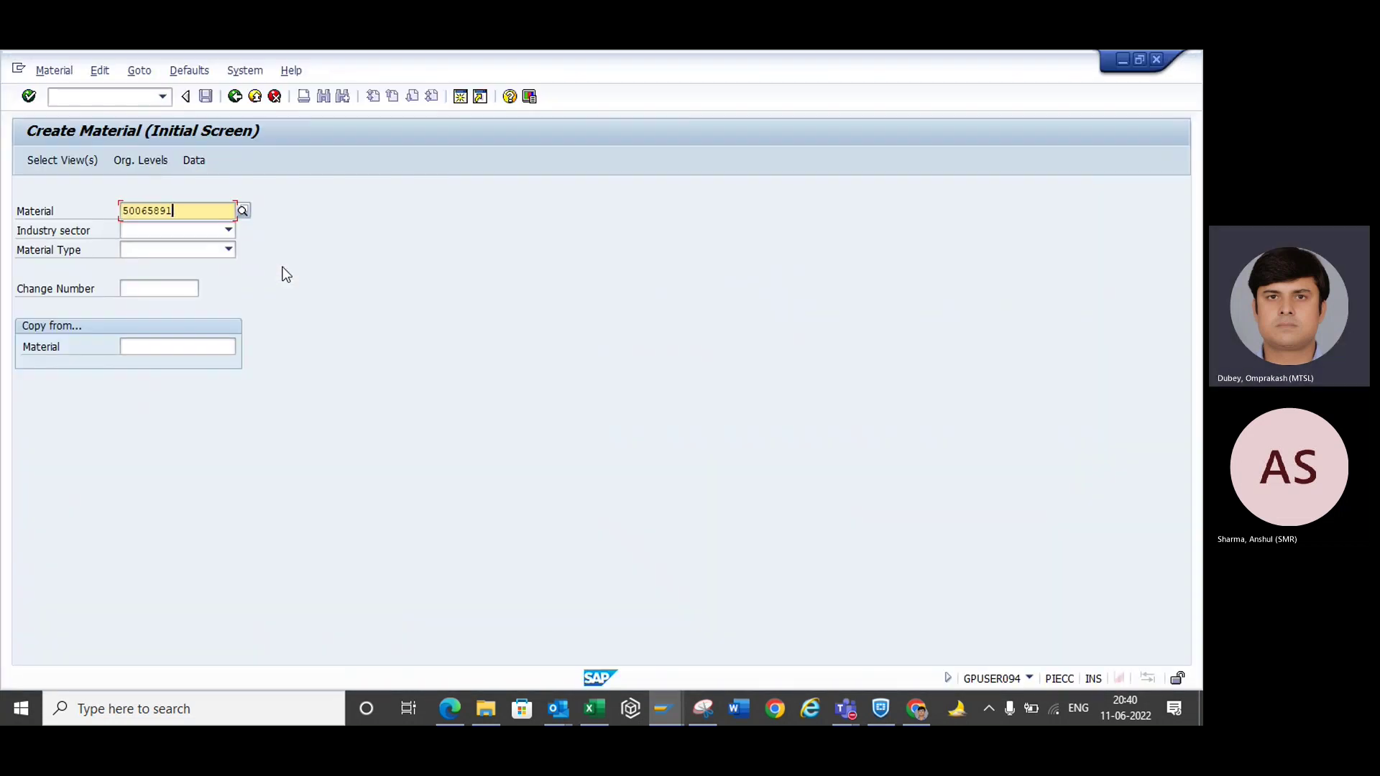
{"action": "key", "text": "Return"}
{"action": "key", "text": "Return"}
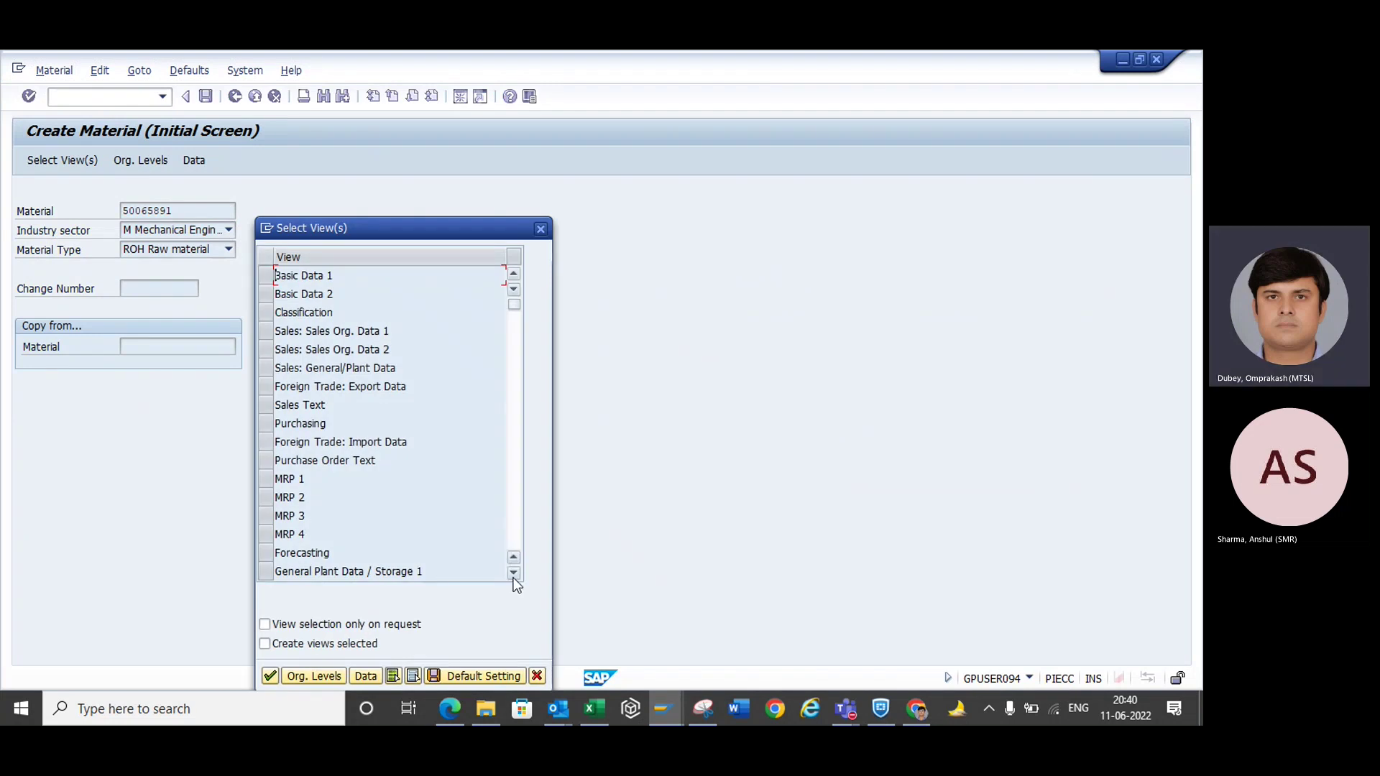
- Select the Warehouse Management 1 and Warehouse Management 2 views for the material
{"action": "left_click", "coordinate": [514, 573]}
{"action": "left_click", "coordinate": [513, 572]}
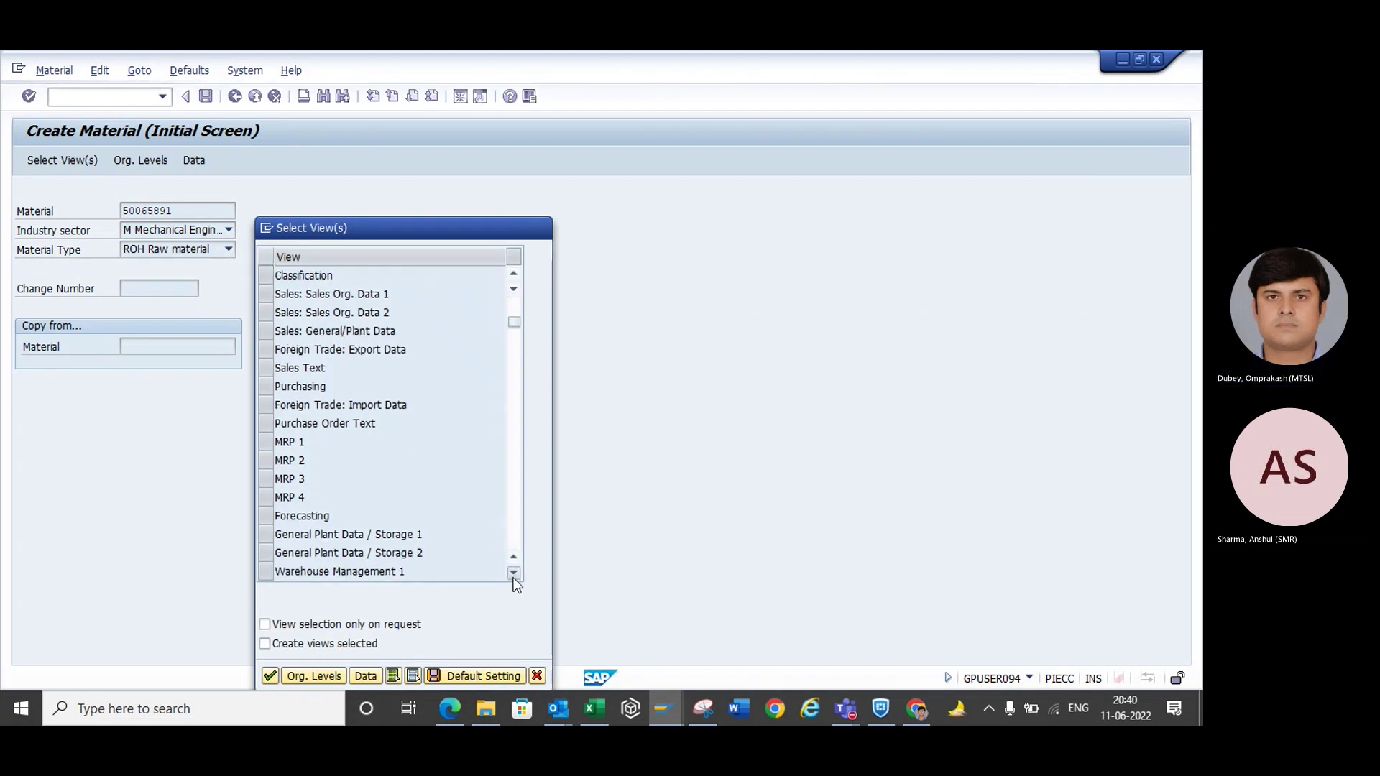
{"action": "left_click", "coordinate": [513, 573]}
{"action": "left_click", "coordinate": [263, 554]}
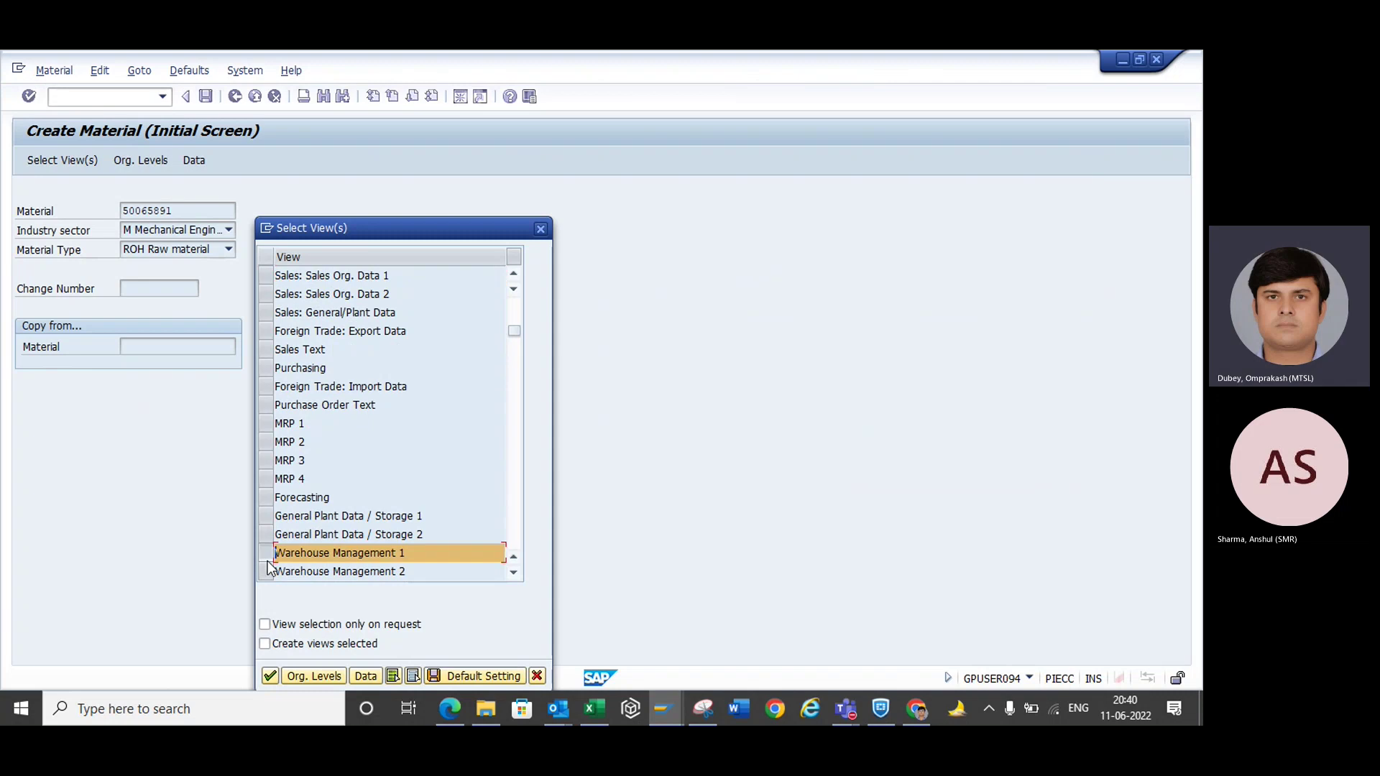
{"action": "left_click", "coordinate": [266, 571]}
{"action": "key", "text": "Return"}
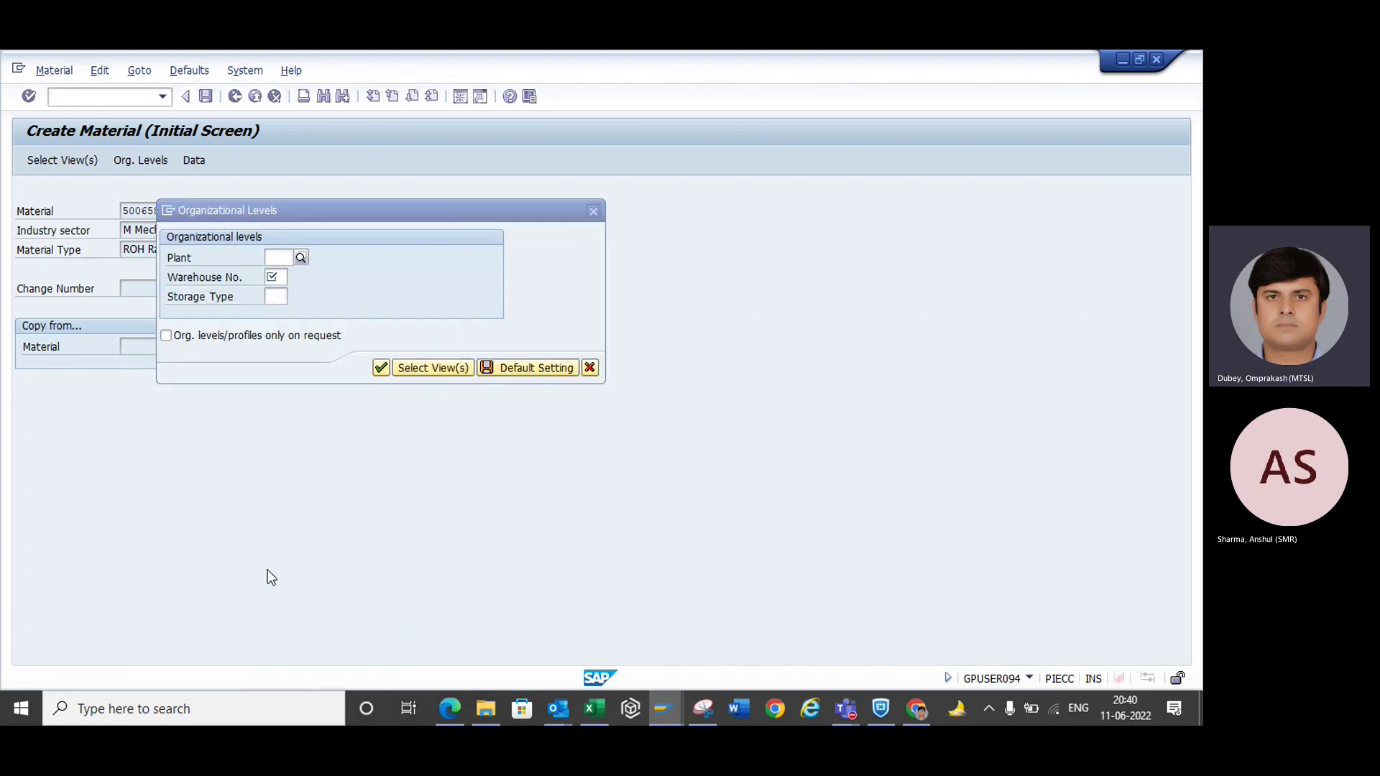
- Enter plant TWPS, warehouse number TWP and storage type OPD as organizational levels and try to continue
{"action": "type", "text": "TWPS"}
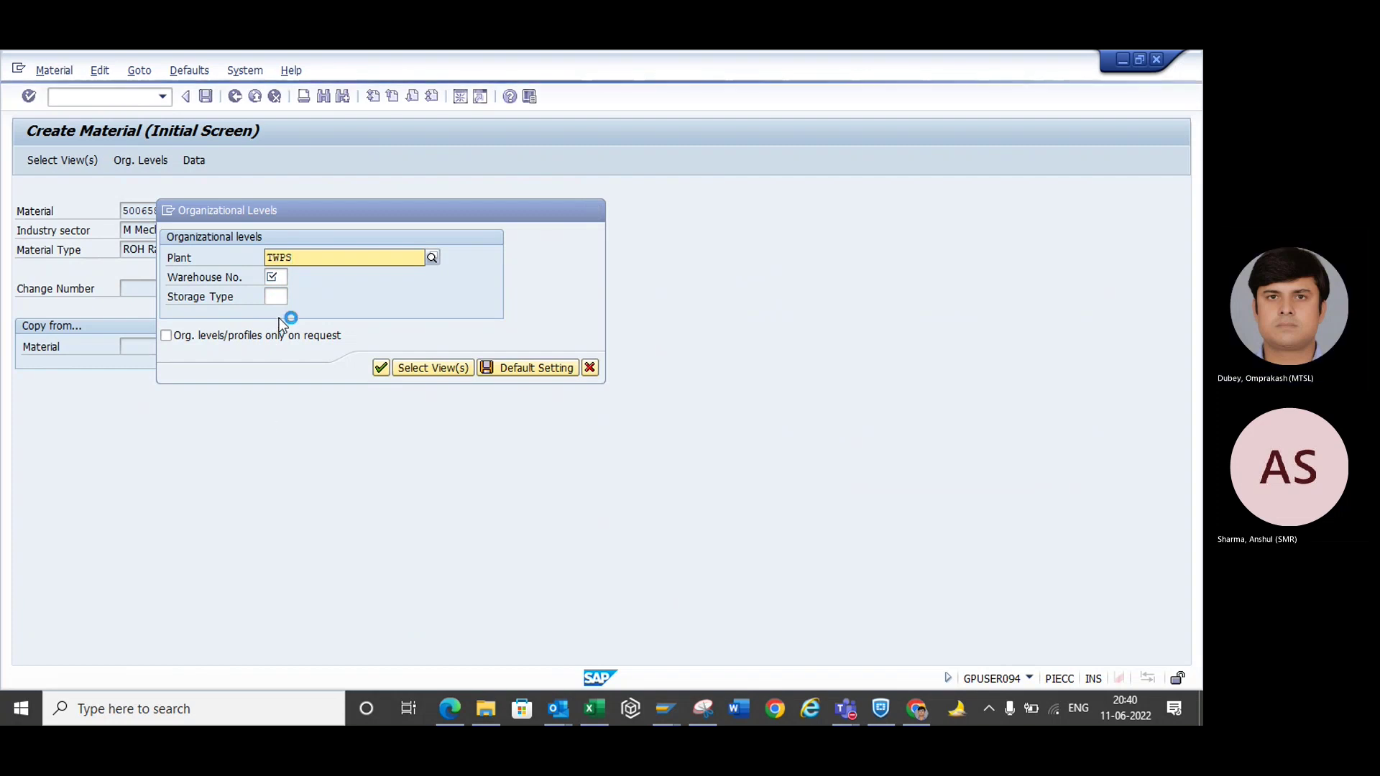
{"action": "left_click", "coordinate": [287, 298]}
{"action": "left_click", "coordinate": [279, 280]}
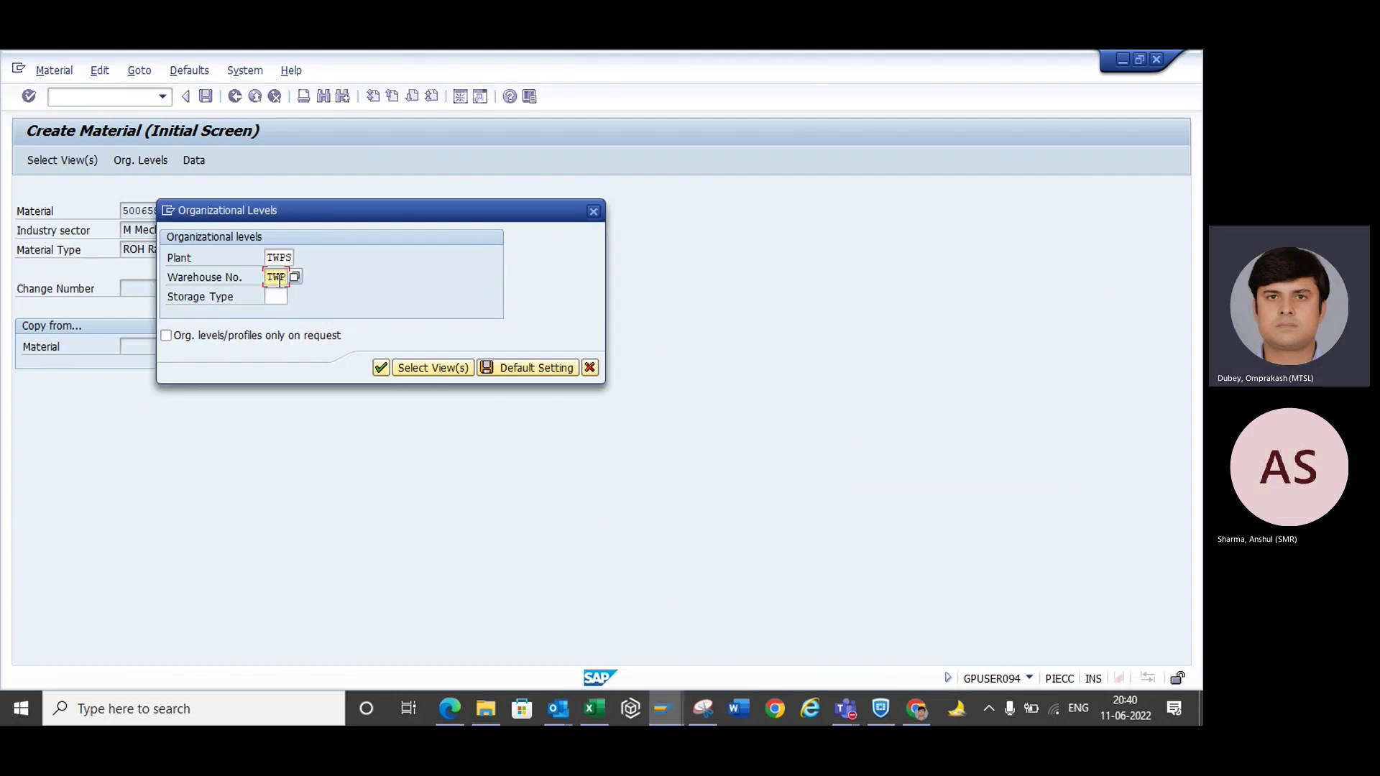
{"action": "left_click", "coordinate": [281, 296]}
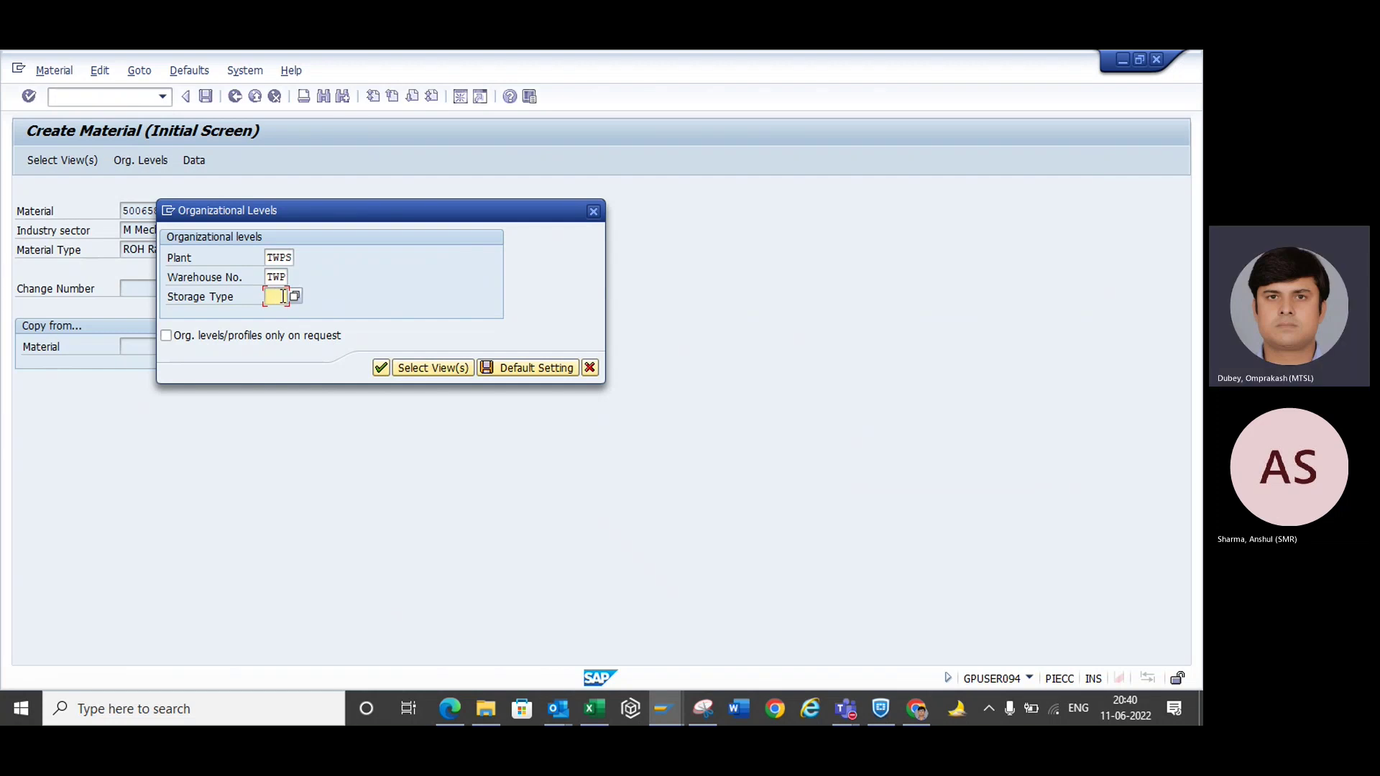
{"action": "key", "text": "Return"}
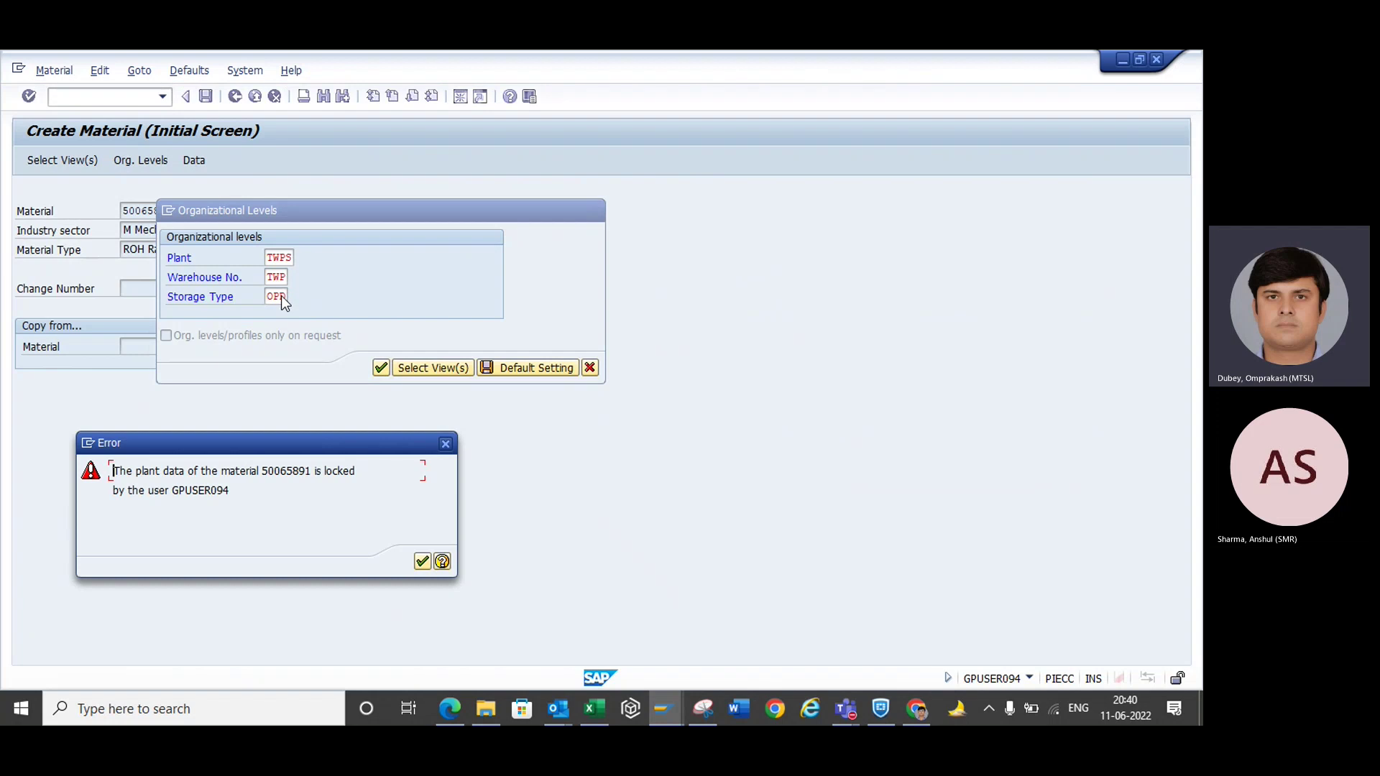
{"action": "key", "text": "Return"}
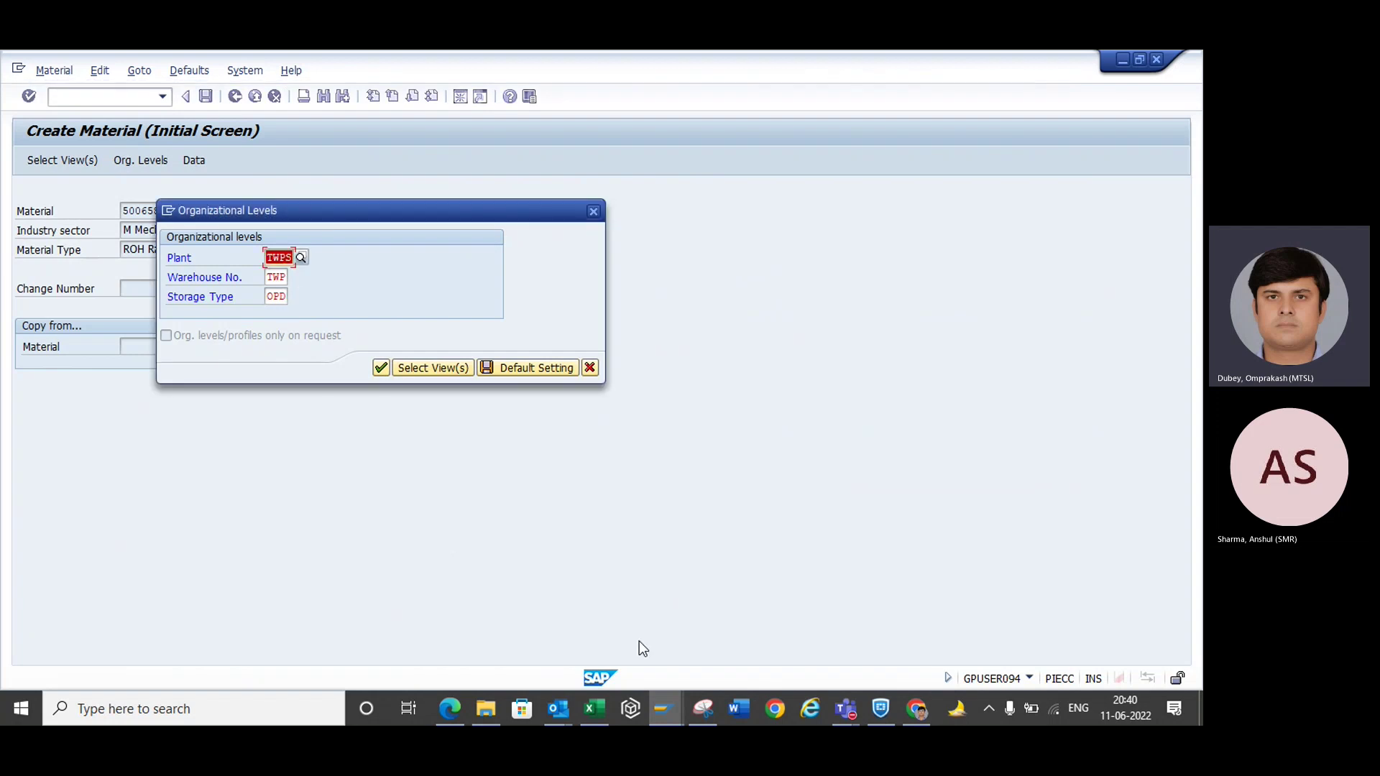
- Leave the goods receipt transaction to release the material lock, and open the warehouse management views of material 50065891
{"action": "mouse_move", "coordinate": [674, 713]}
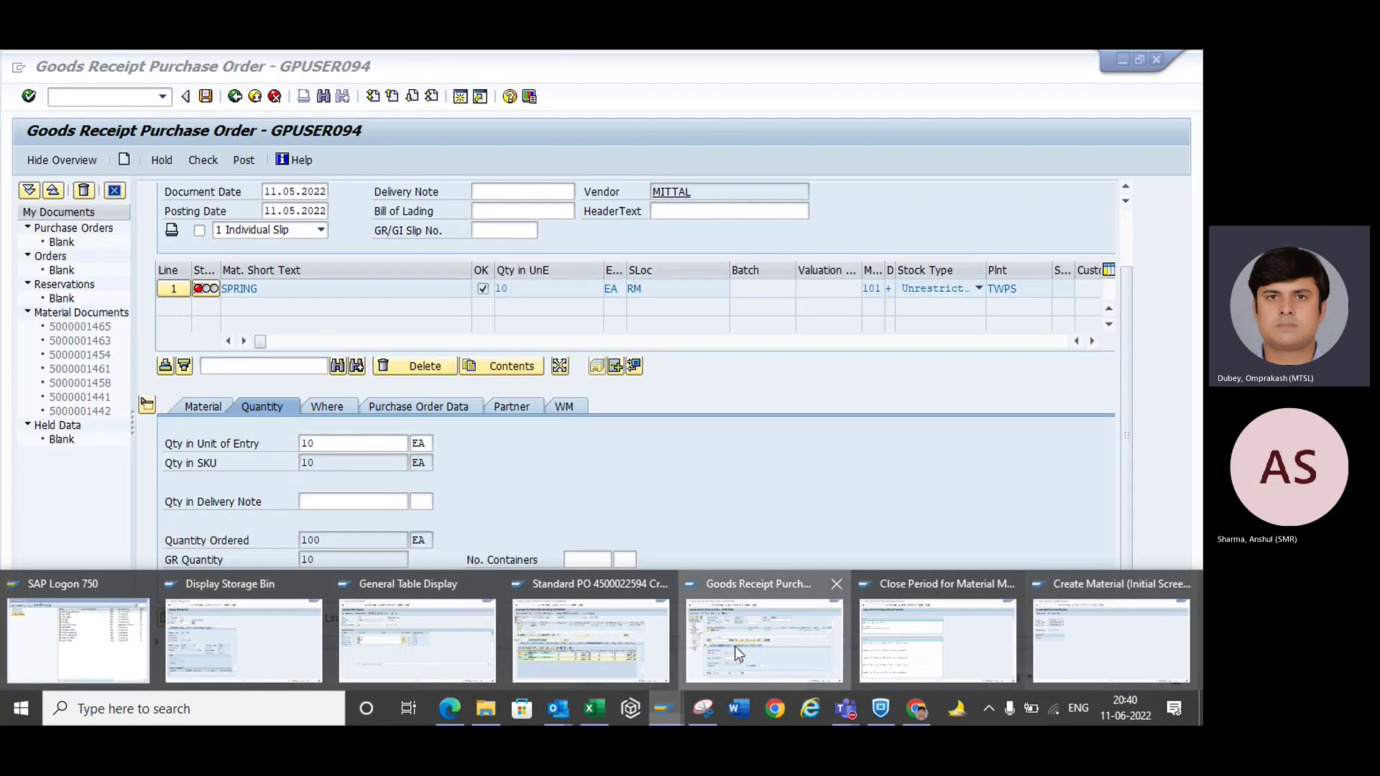
{"action": "left_click", "coordinate": [734, 645]}
{"action": "left_click", "coordinate": [79, 94]}
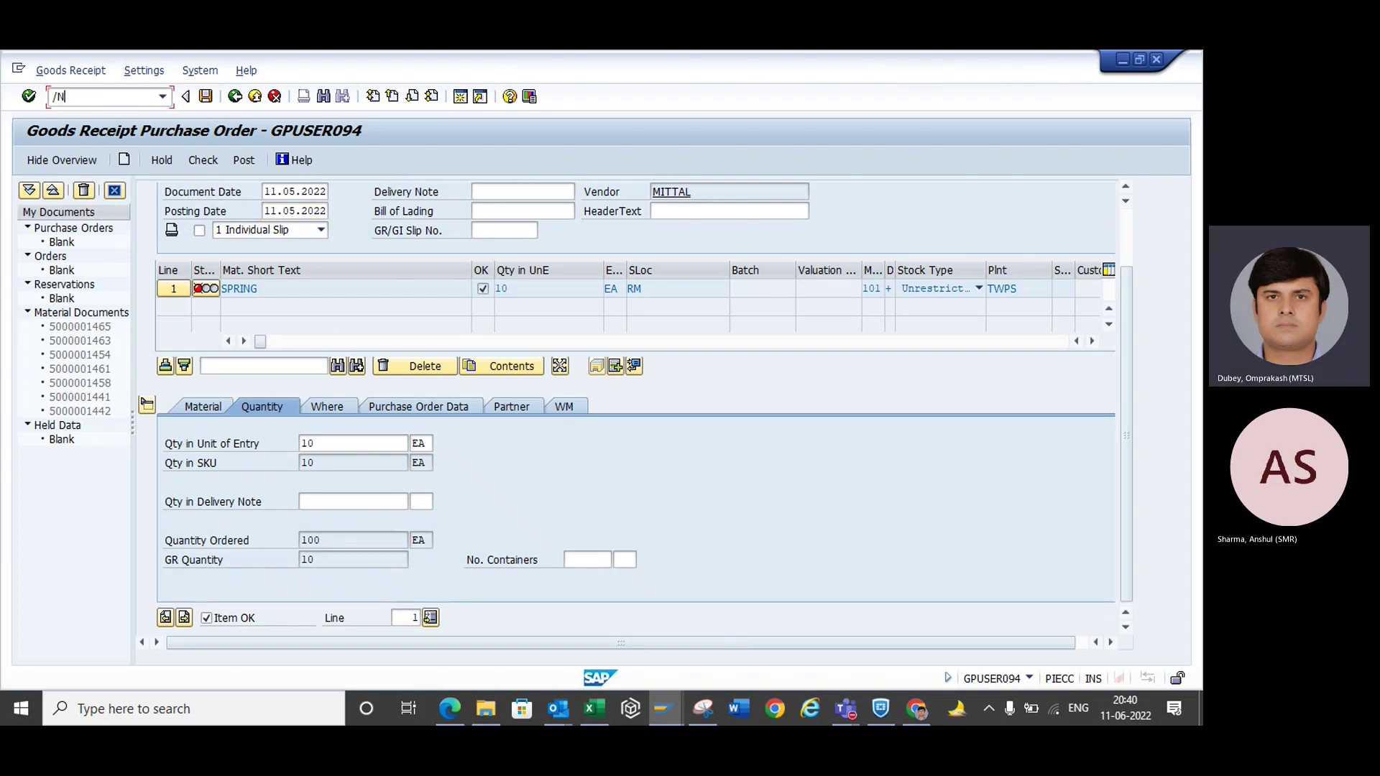
{"action": "key", "text": "Return"}
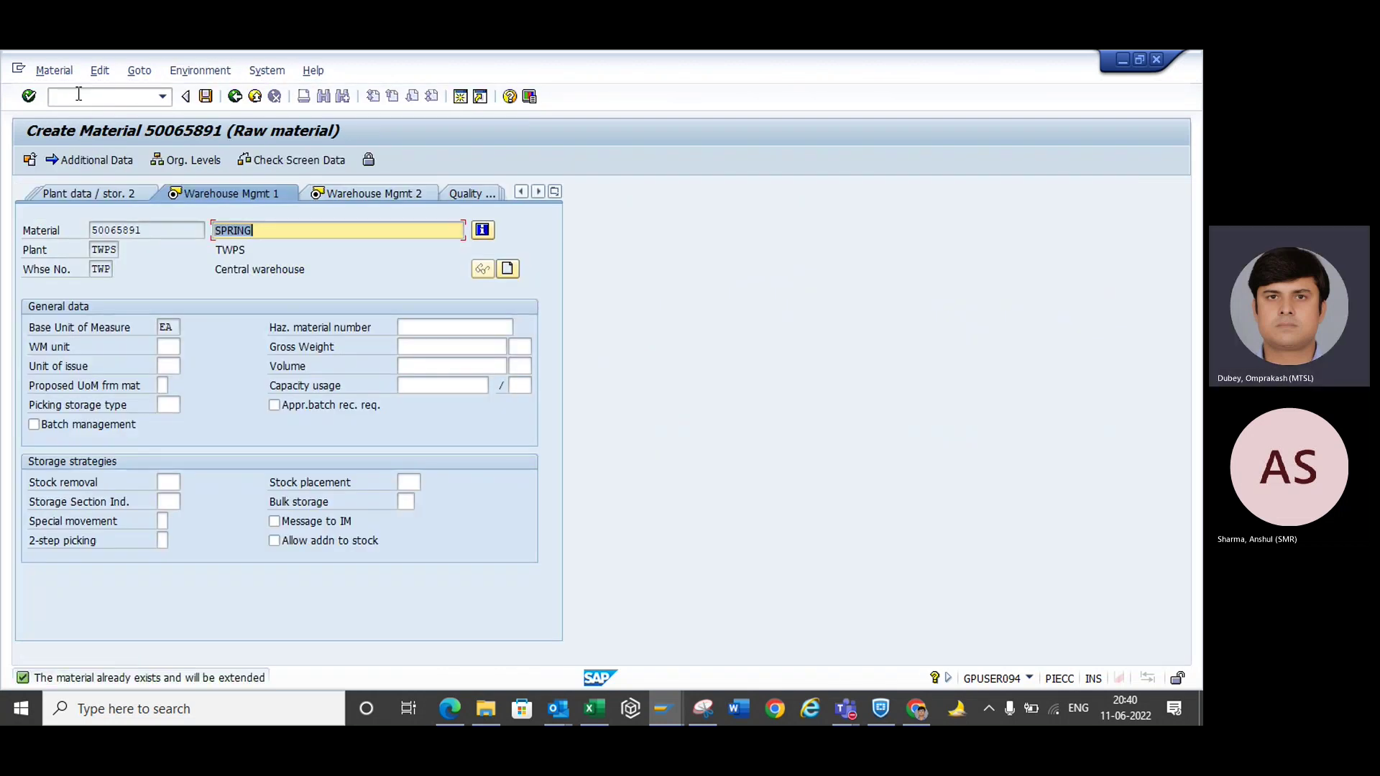
- Choose HRL (High-rack storage) as the stock removal indicator in the material's storage strategies
{"action": "left_click", "coordinate": [170, 481]}
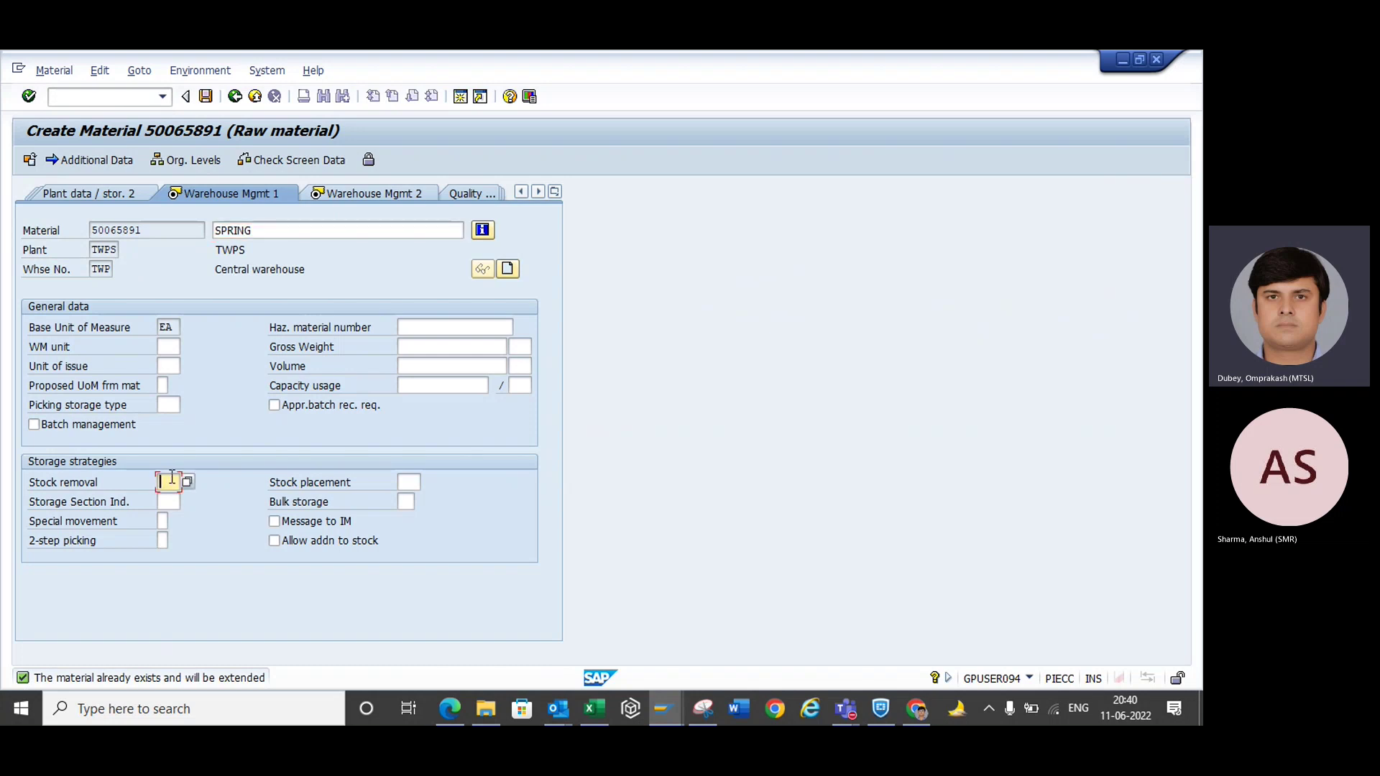
{"action": "left_click", "coordinate": [415, 483]}
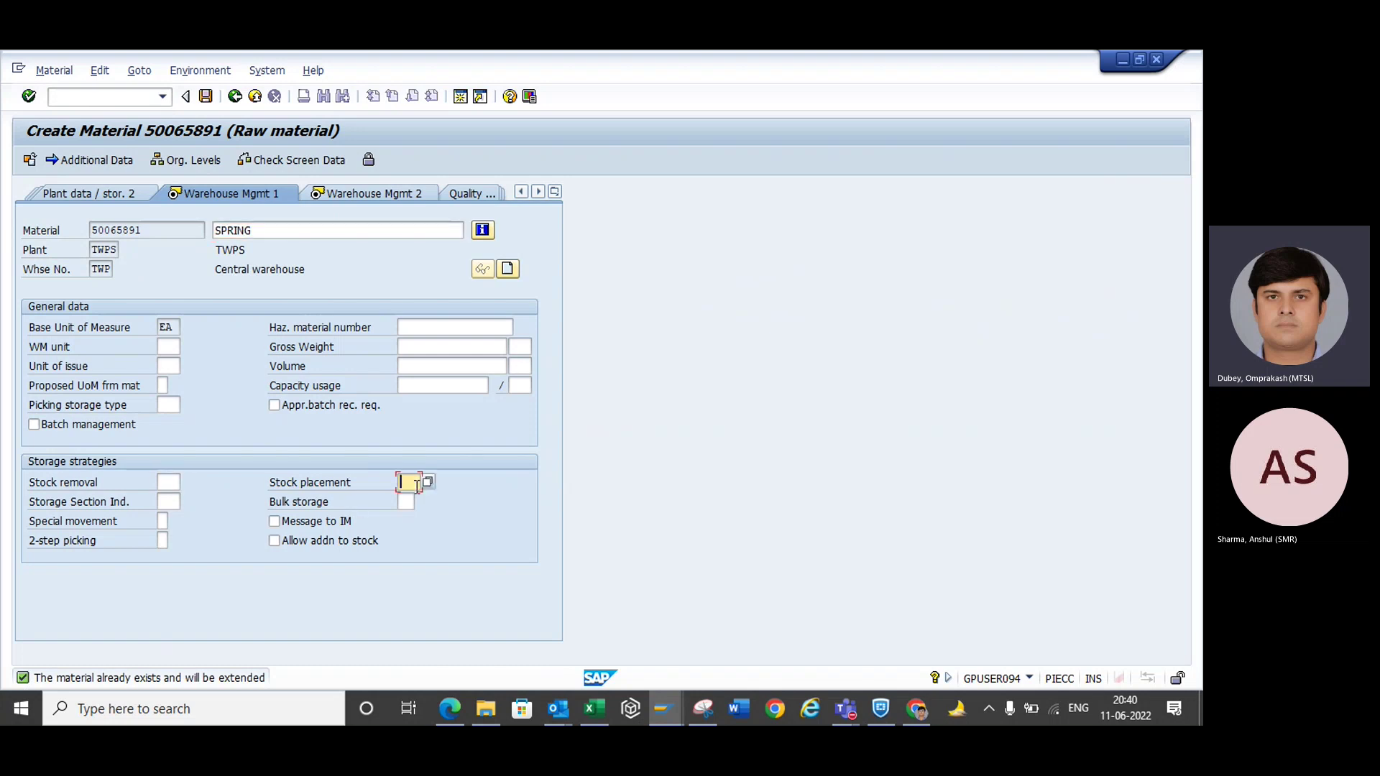
{"action": "left_click", "coordinate": [160, 481]}
{"action": "left_click", "coordinate": [422, 480]}
{"action": "left_click", "coordinate": [174, 481]}
{"action": "left_click", "coordinate": [188, 480]}
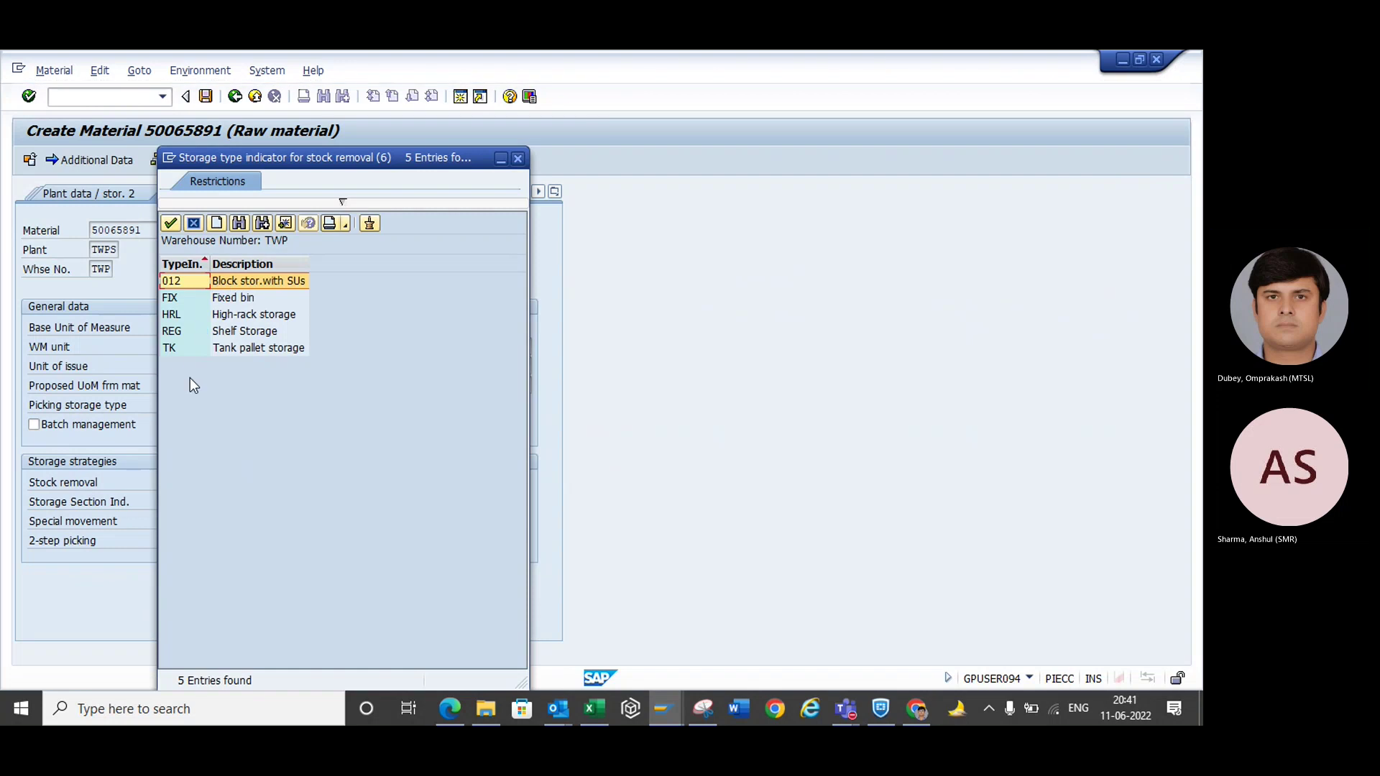
{"action": "double_click", "coordinate": [181, 310]}
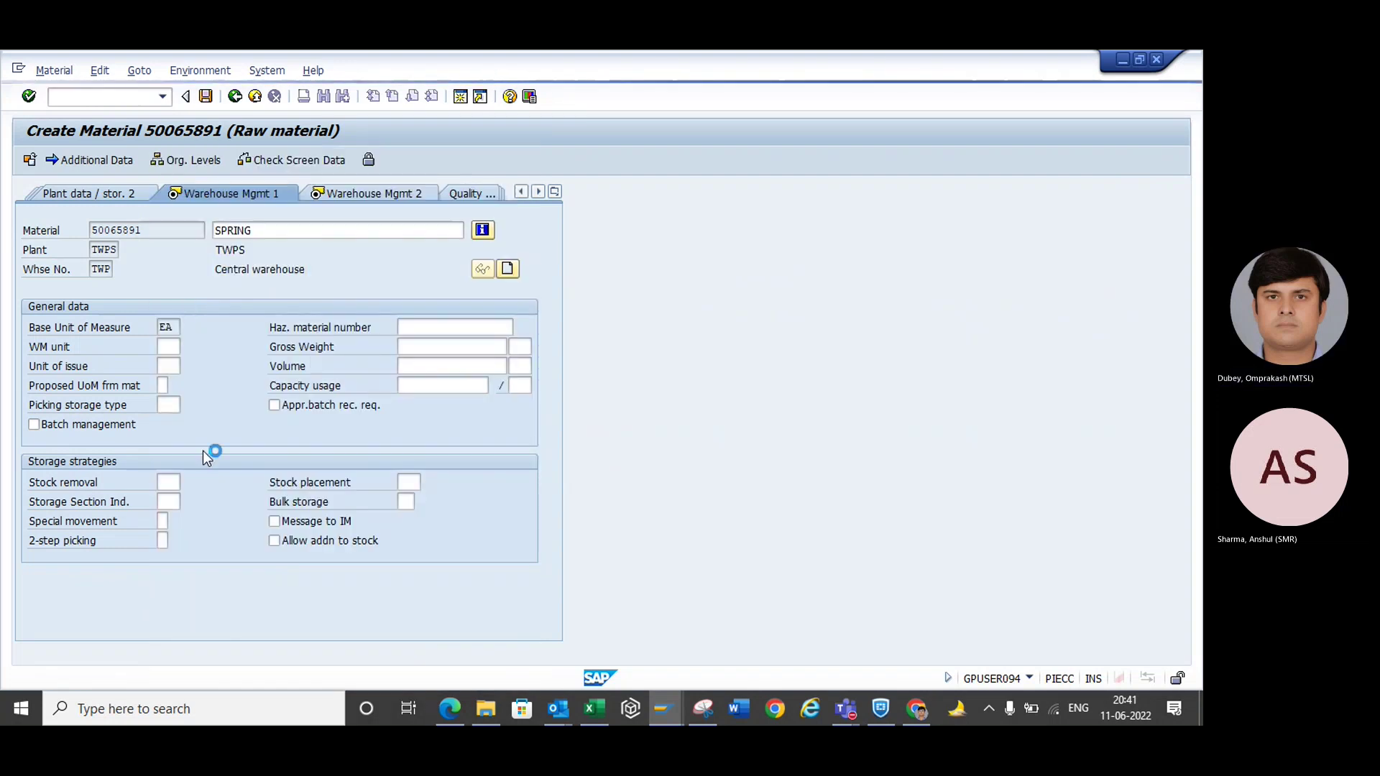
- Set both the stock removal and stock placement indicators of the material to FIX (Fixed bin)
{"action": "key", "text": "Return"}
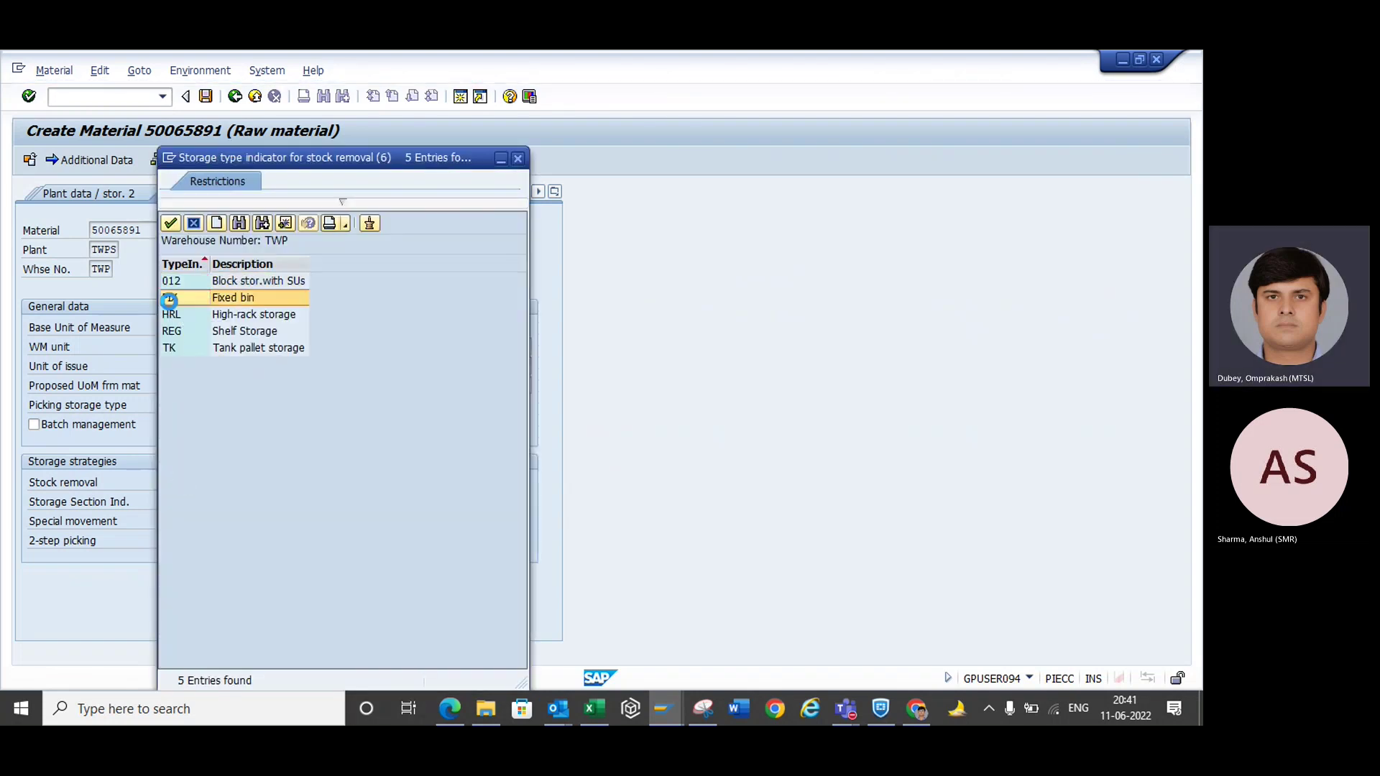
{"action": "double_click", "coordinate": [172, 298]}
{"action": "left_click", "coordinate": [407, 482]}
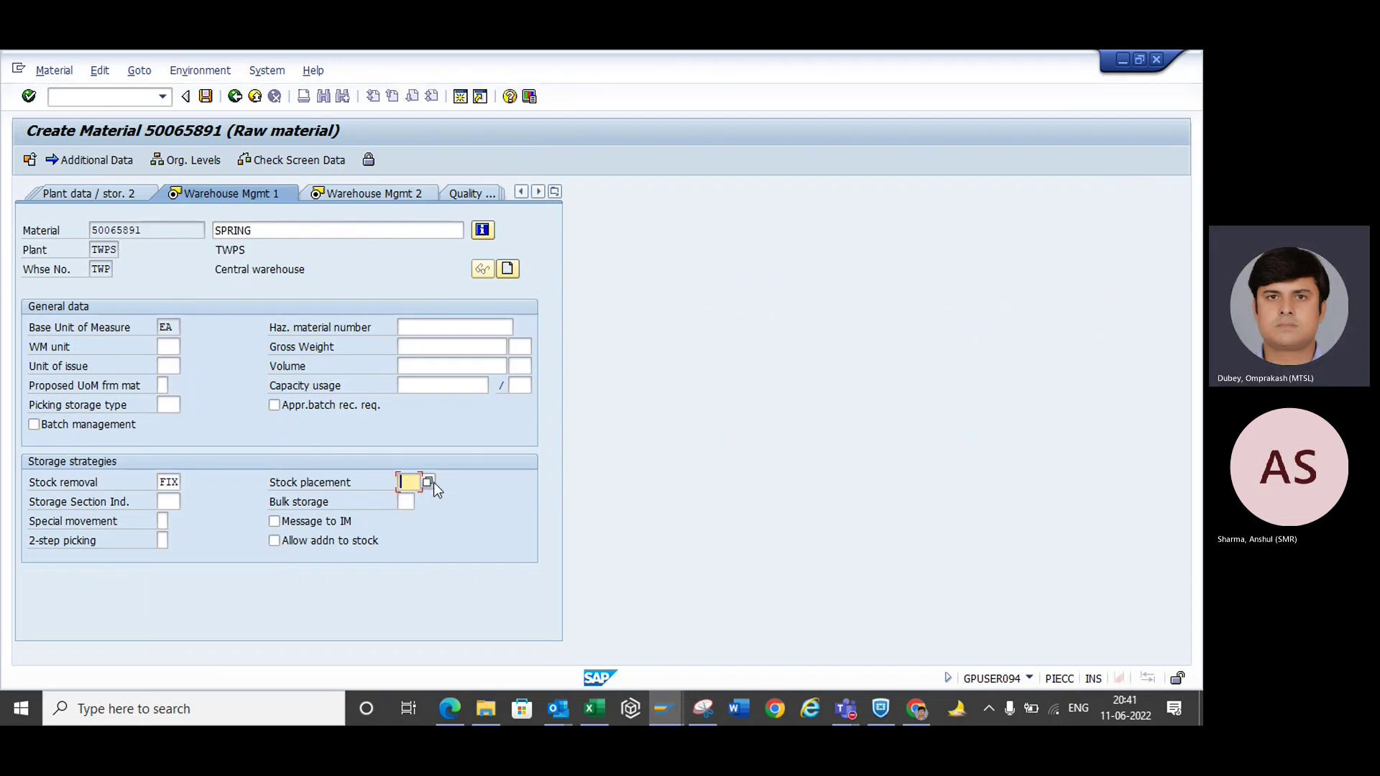
{"action": "left_click", "coordinate": [429, 481]}
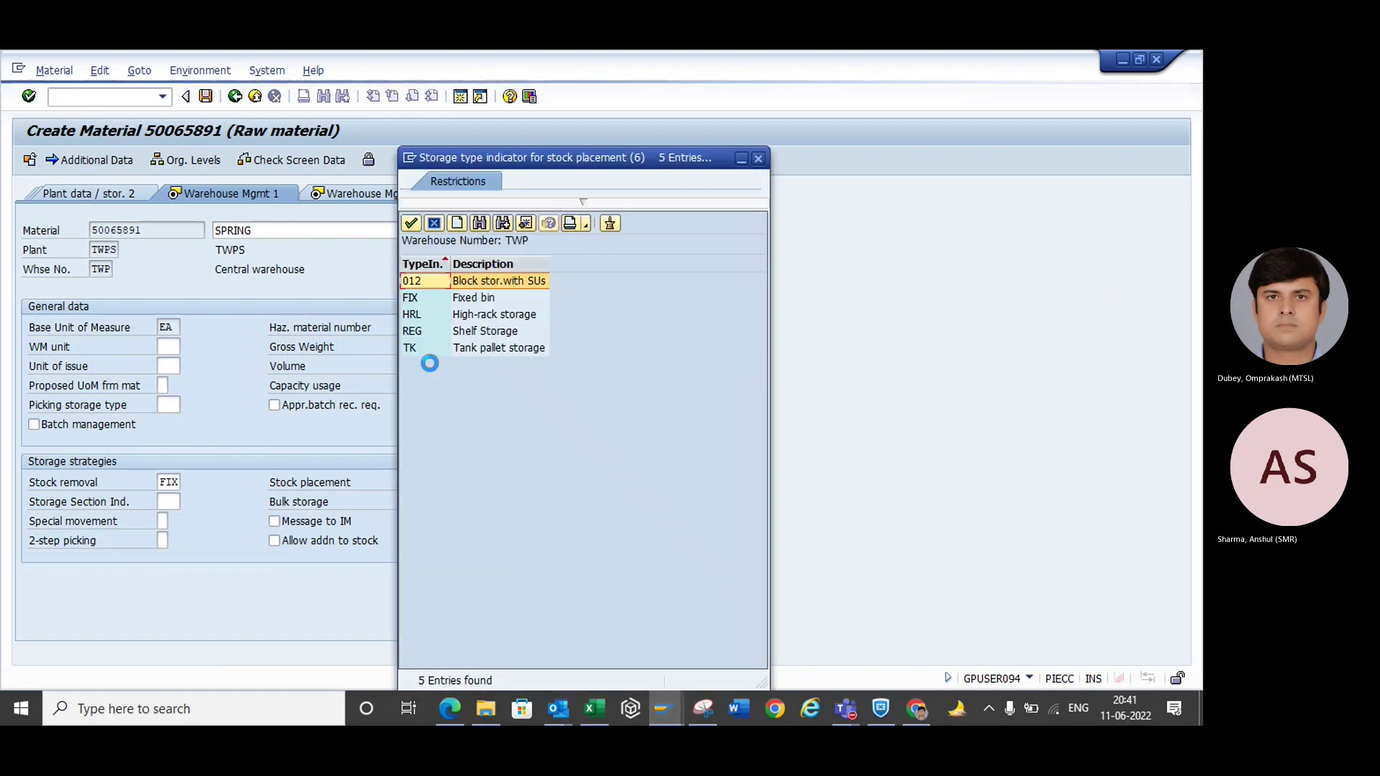
{"action": "left_click", "coordinate": [416, 301]}
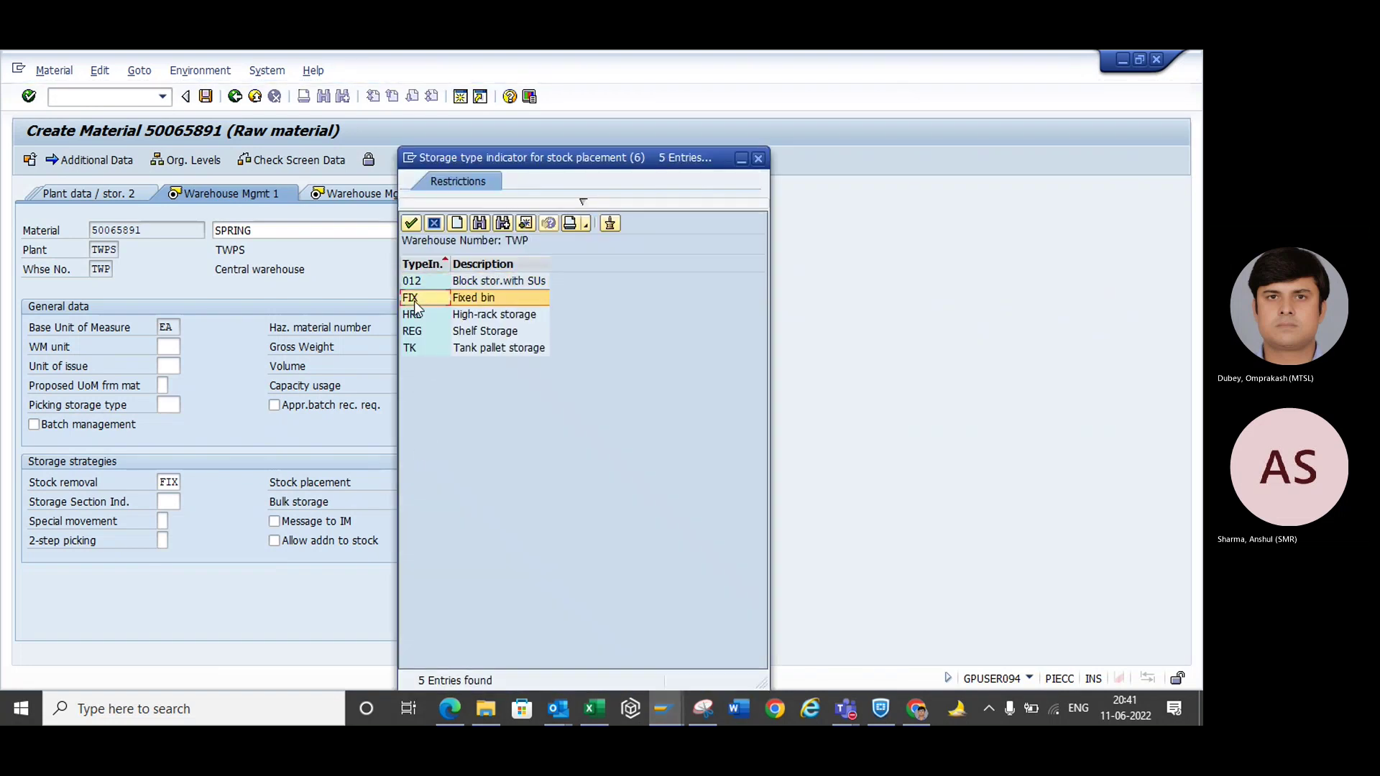
{"action": "double_click", "coordinate": [414, 302]}
- Enter storage bin OM in the Warehouse Management 2 view and save the material
{"action": "left_click", "coordinate": [351, 195]}
{"action": "left_click", "coordinate": [167, 463]}
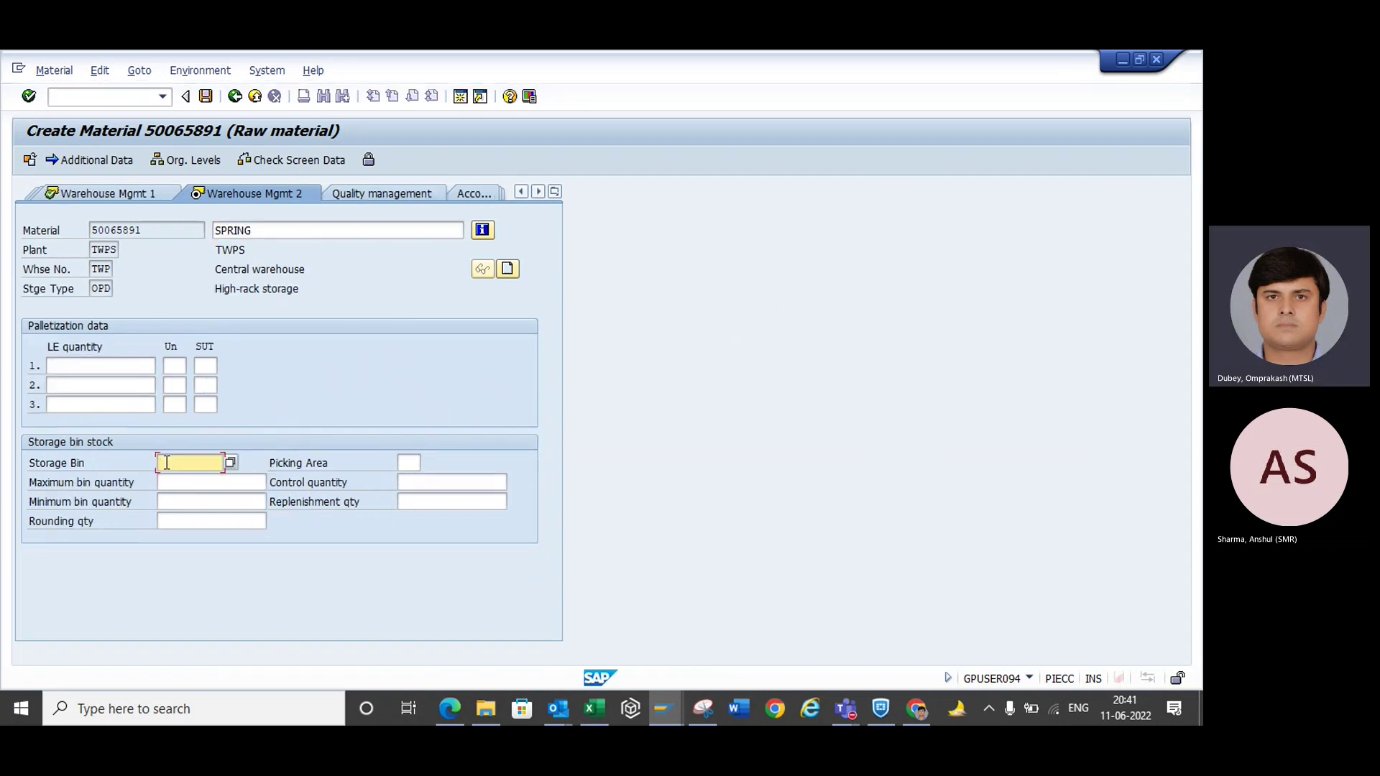
{"action": "type", "text": "04"}
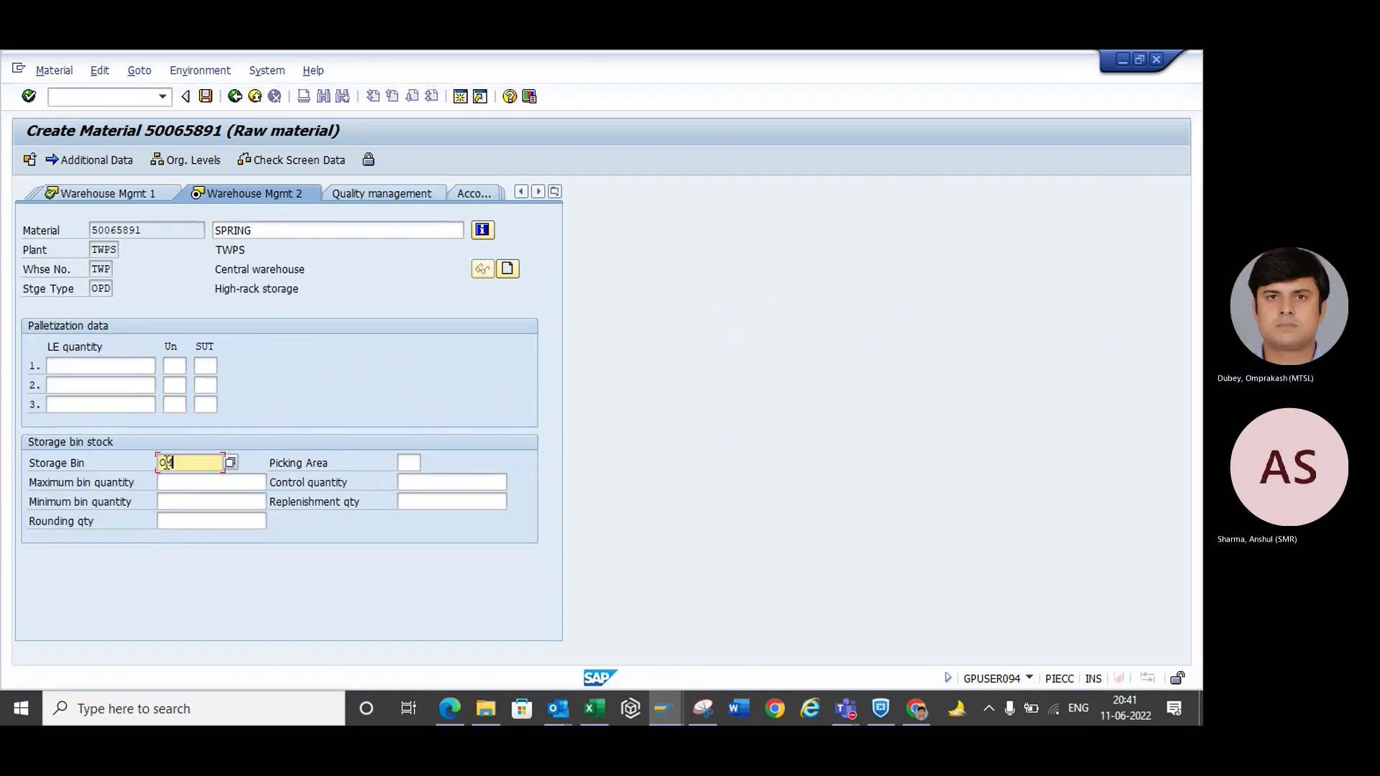
{"action": "key", "text": "Return"}
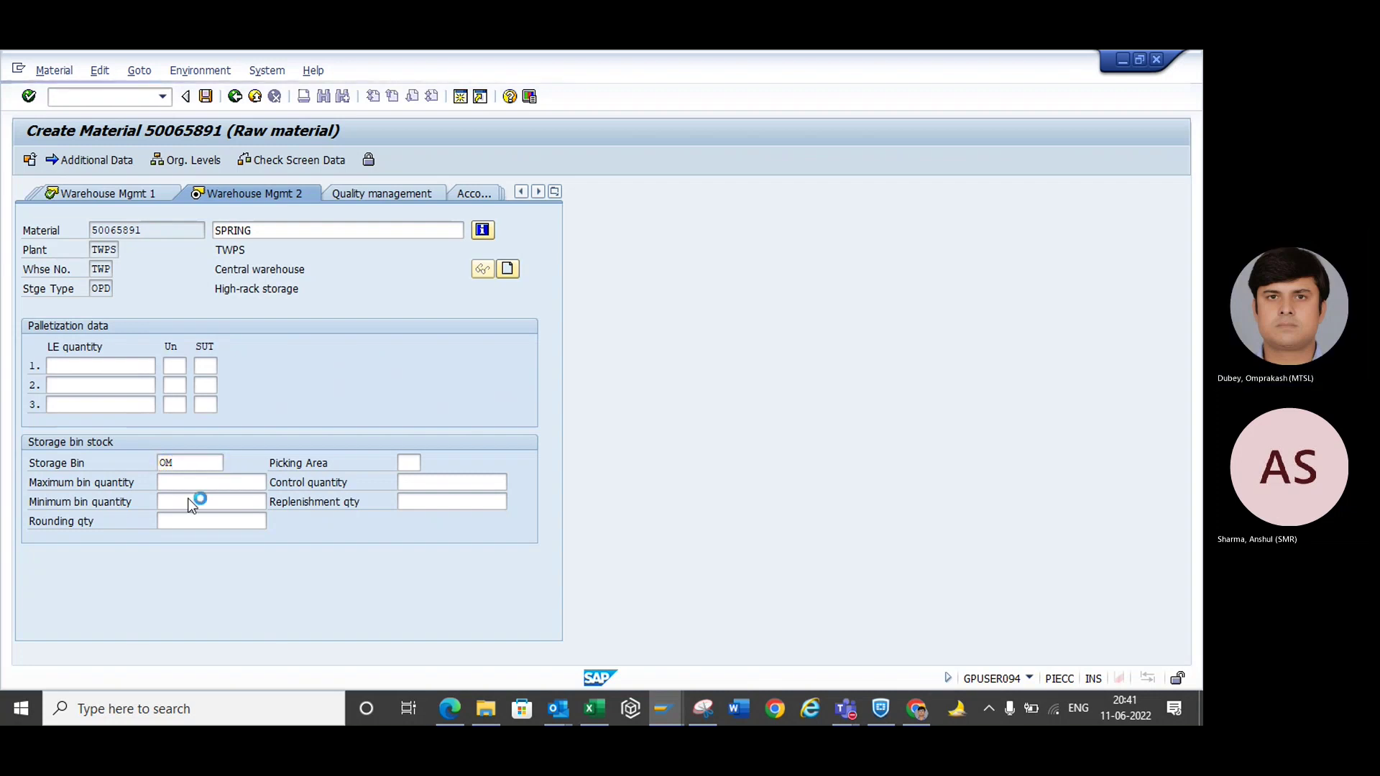
{"action": "left_click", "coordinate": [222, 411]}
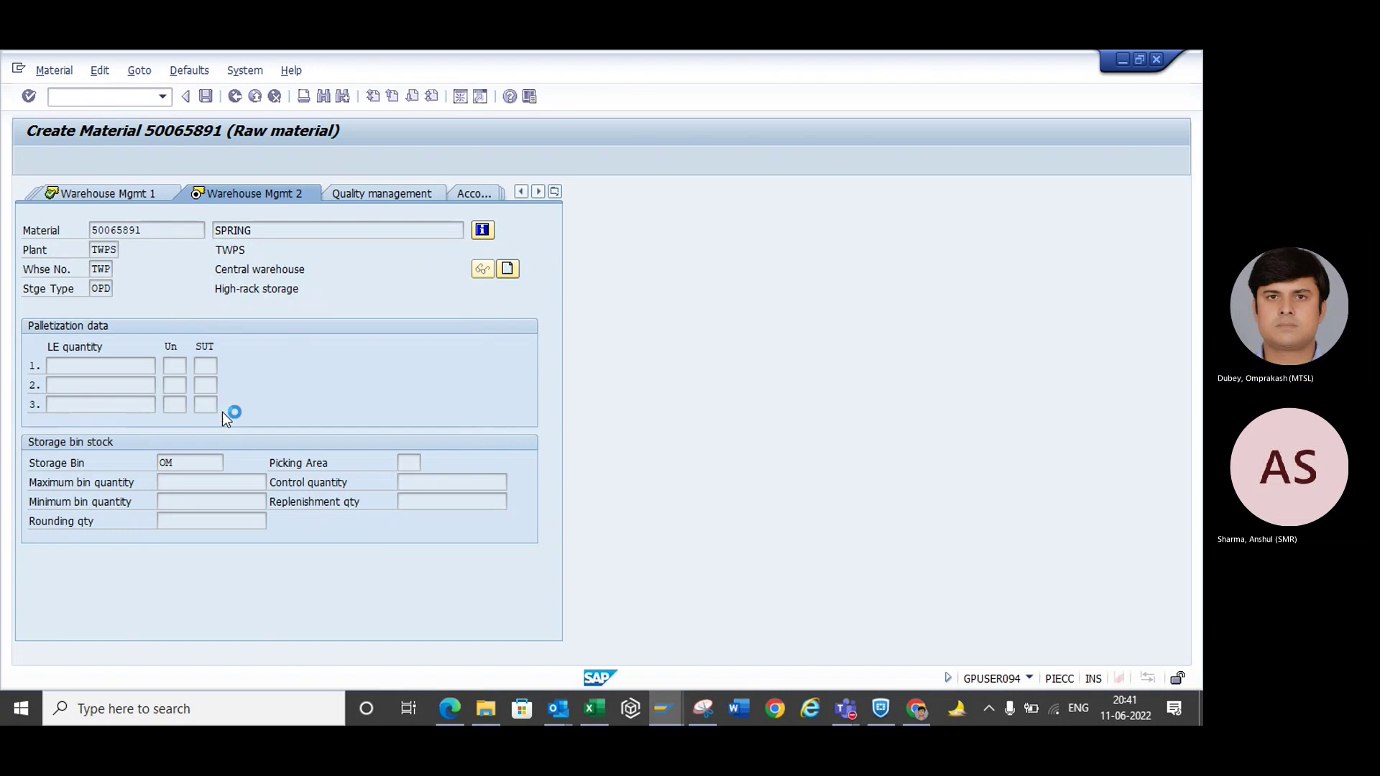
- Switch to the SAP Easy Access session, start MIGO and load the SPRING purchase order for goods receipt
{"action": "key", "text": "alt+Tab"}
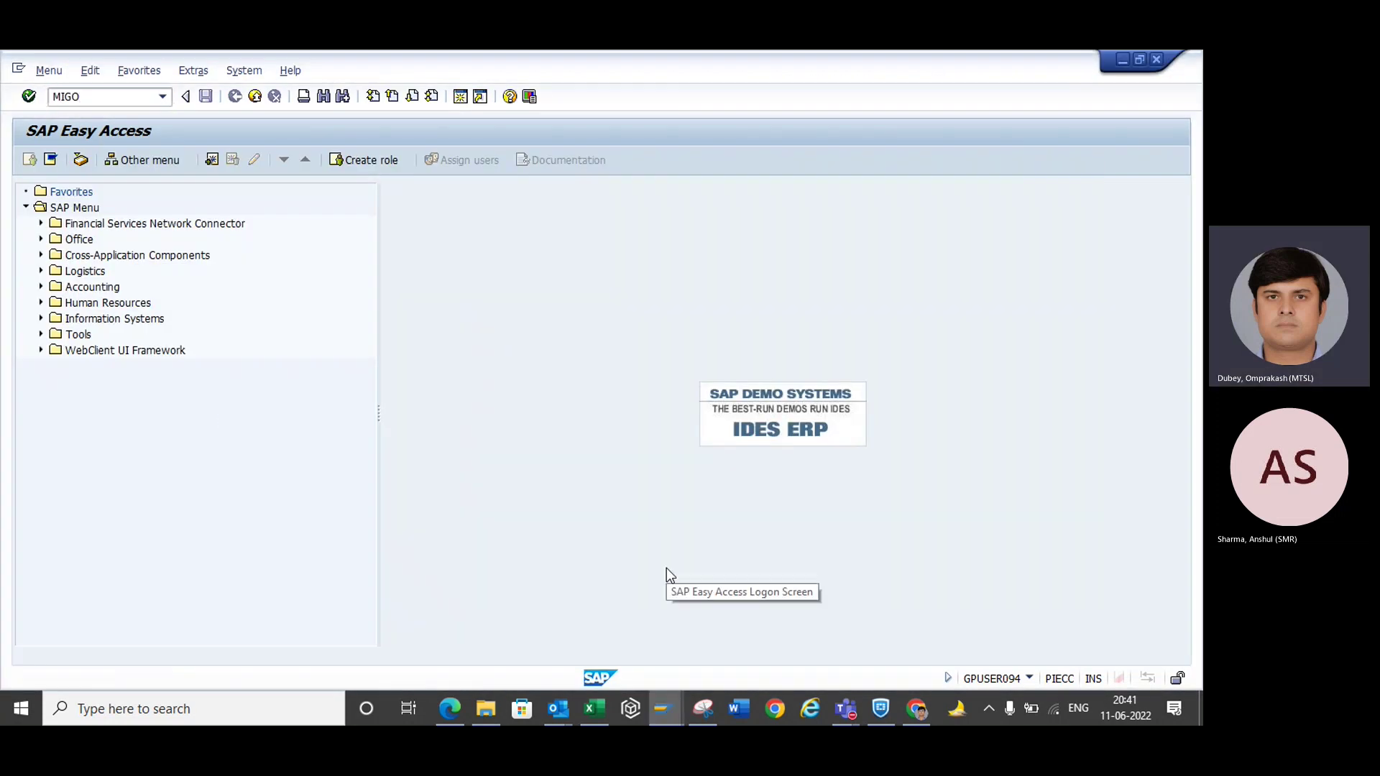
{"action": "key", "text": "Return"}
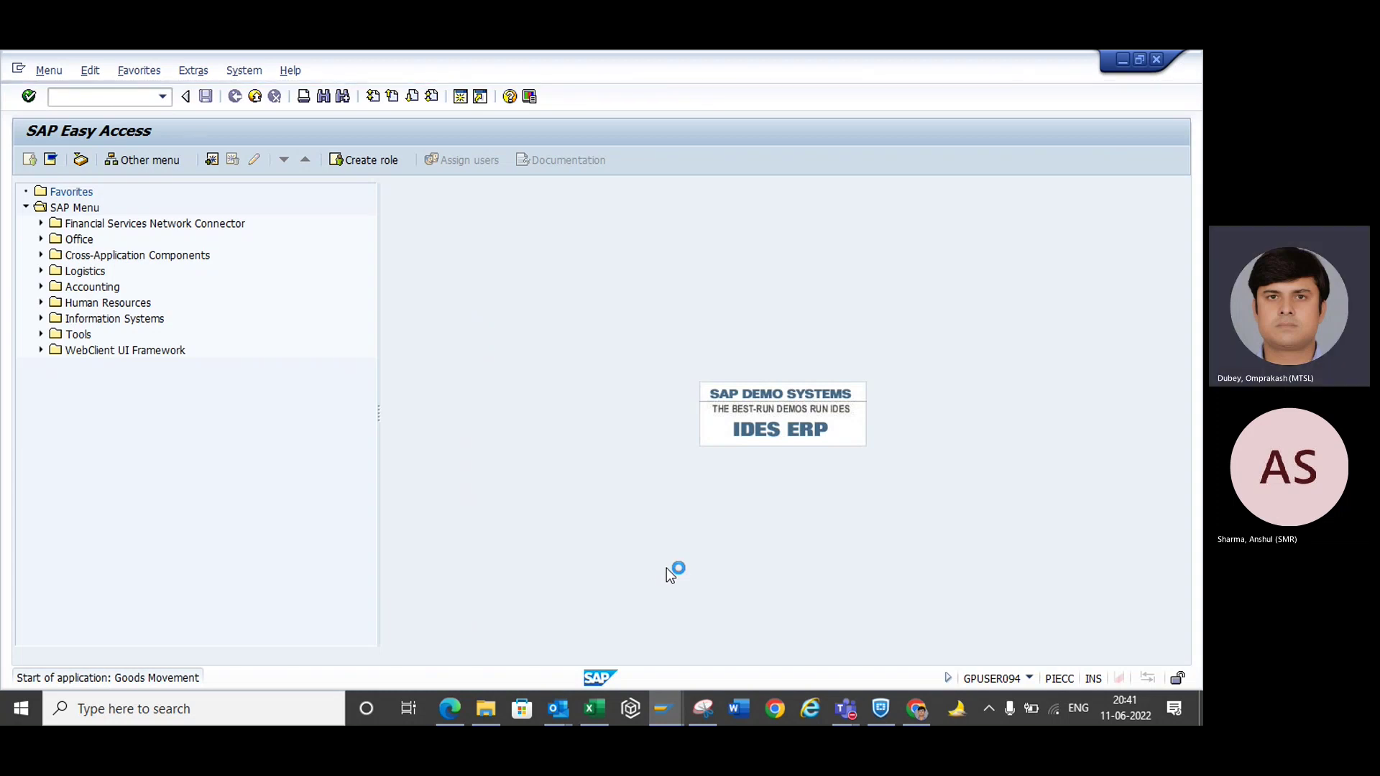
{"action": "key", "text": "BackSpace"}
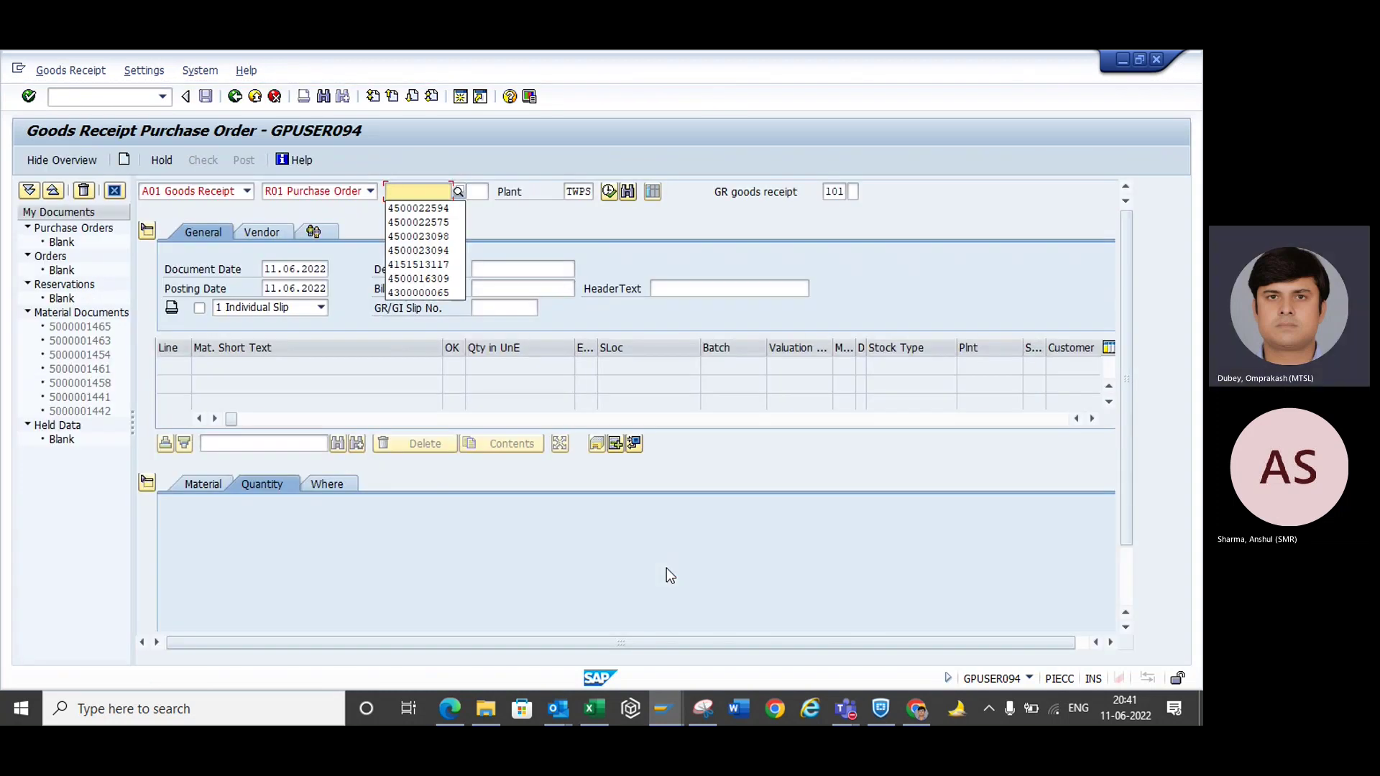
{"action": "left_click", "coordinate": [441, 211]}
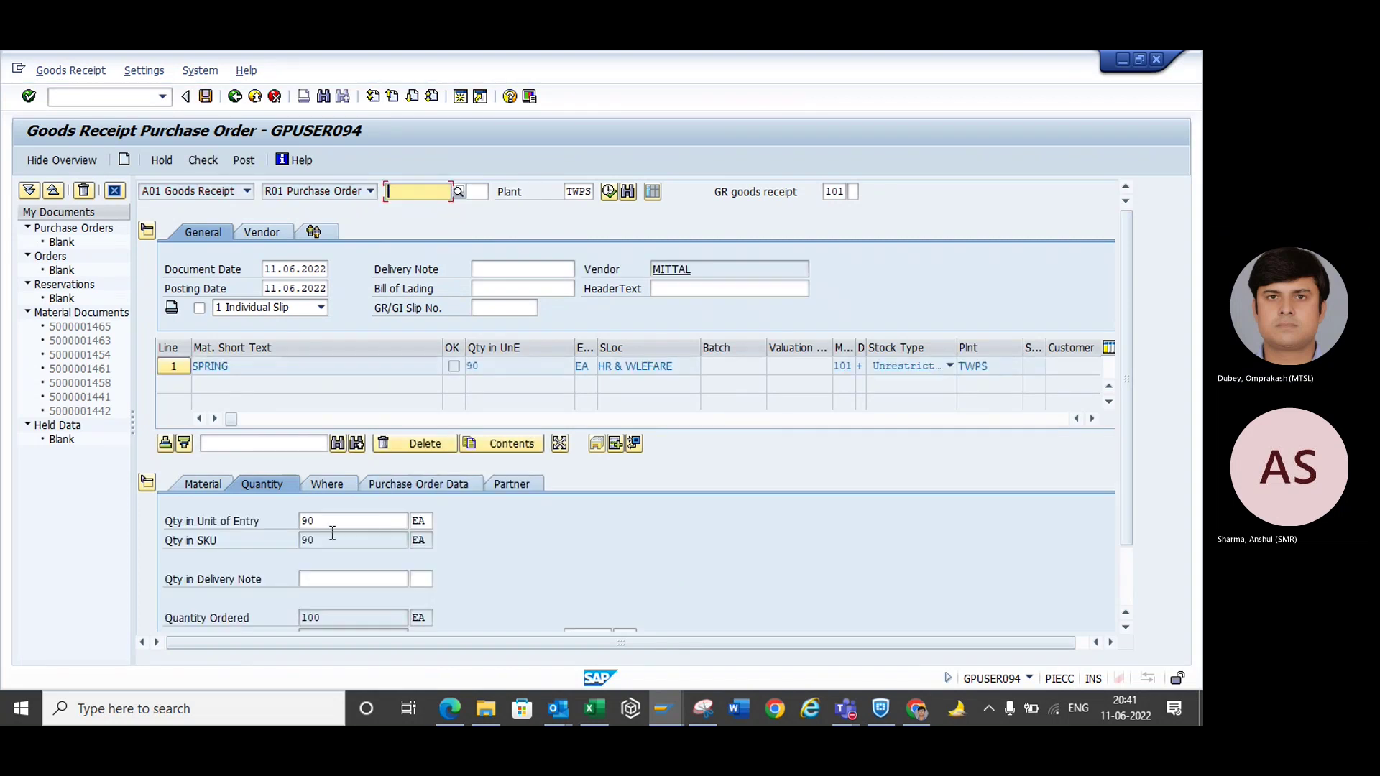
- Set the storage location of the SPRING item to TWP1 and mark the item as OK
{"action": "scroll", "coordinate": [1128, 567], "scroll_direction": "down", "scroll_amount": 3}
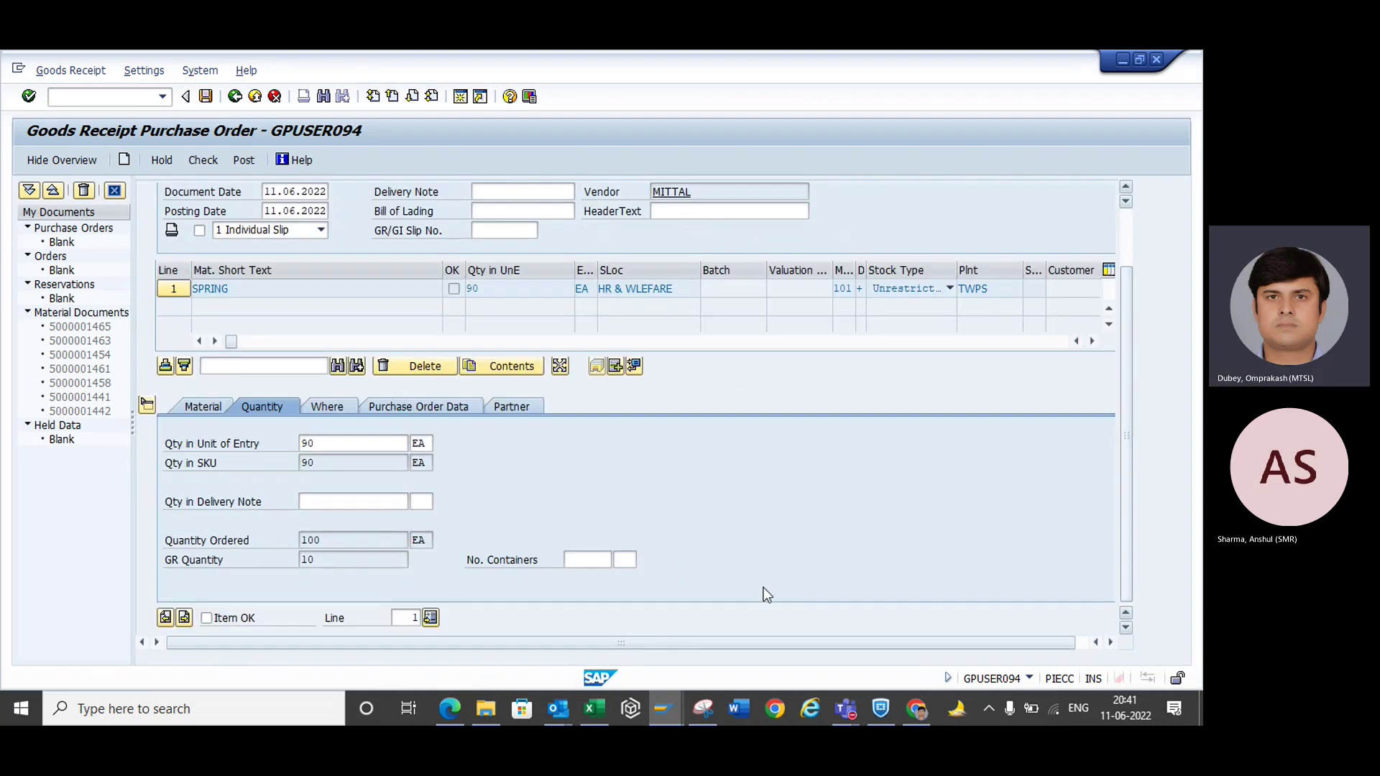
{"action": "left_click", "coordinate": [331, 409]}
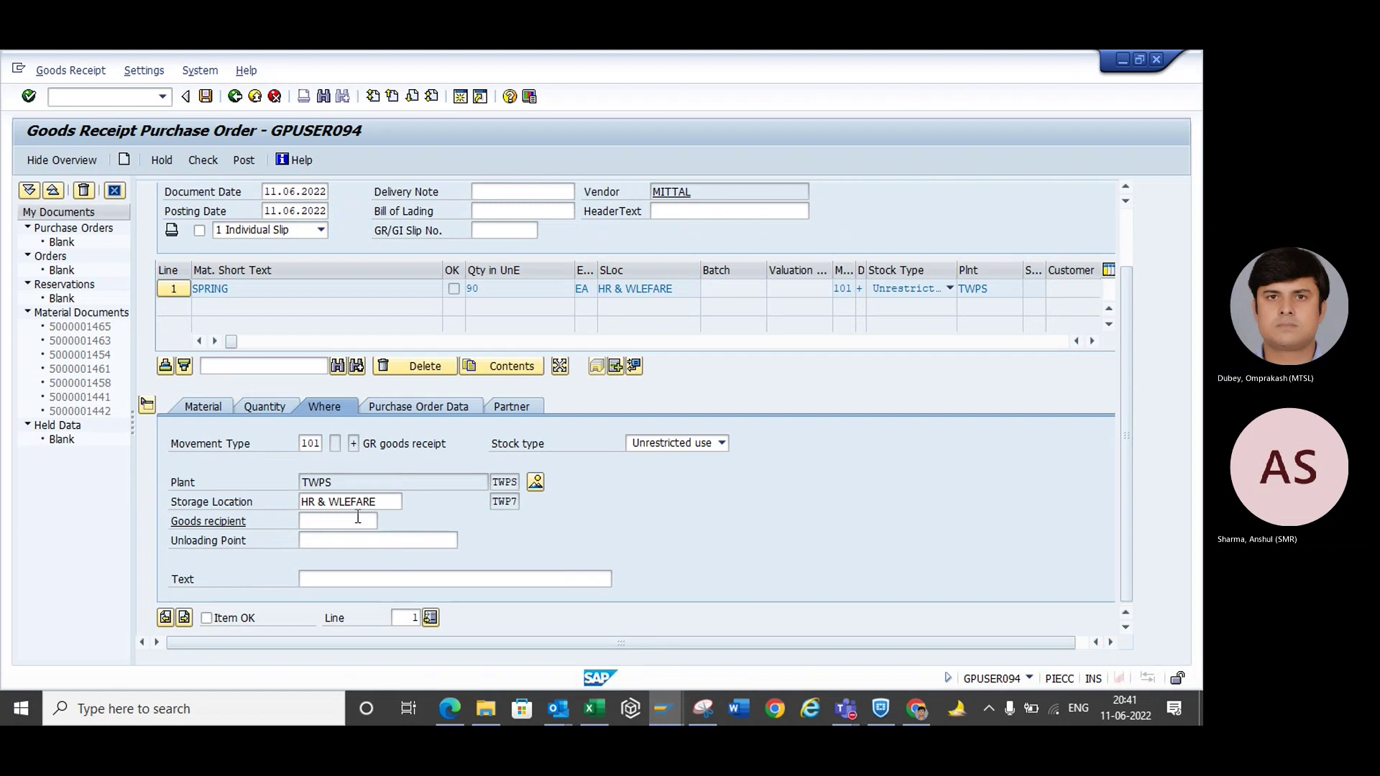
{"action": "left_click", "coordinate": [381, 505]}
{"action": "key", "text": "BackSpace"}
{"action": "key", "text": "BackSpace"}
{"action": "key", "text": "BackSpace"}
{"action": "key", "text": "BackSpace"}
{"action": "key", "text": "BackSpace"}
{"action": "key", "text": "BackSpace"}
{"action": "key", "text": "BackSpace"}
{"action": "key", "text": "BackSpace"}
{"action": "key", "text": "BackSpace"}
{"action": "key", "text": "BackSpace"}
{"action": "key", "text": "BackSpace"}
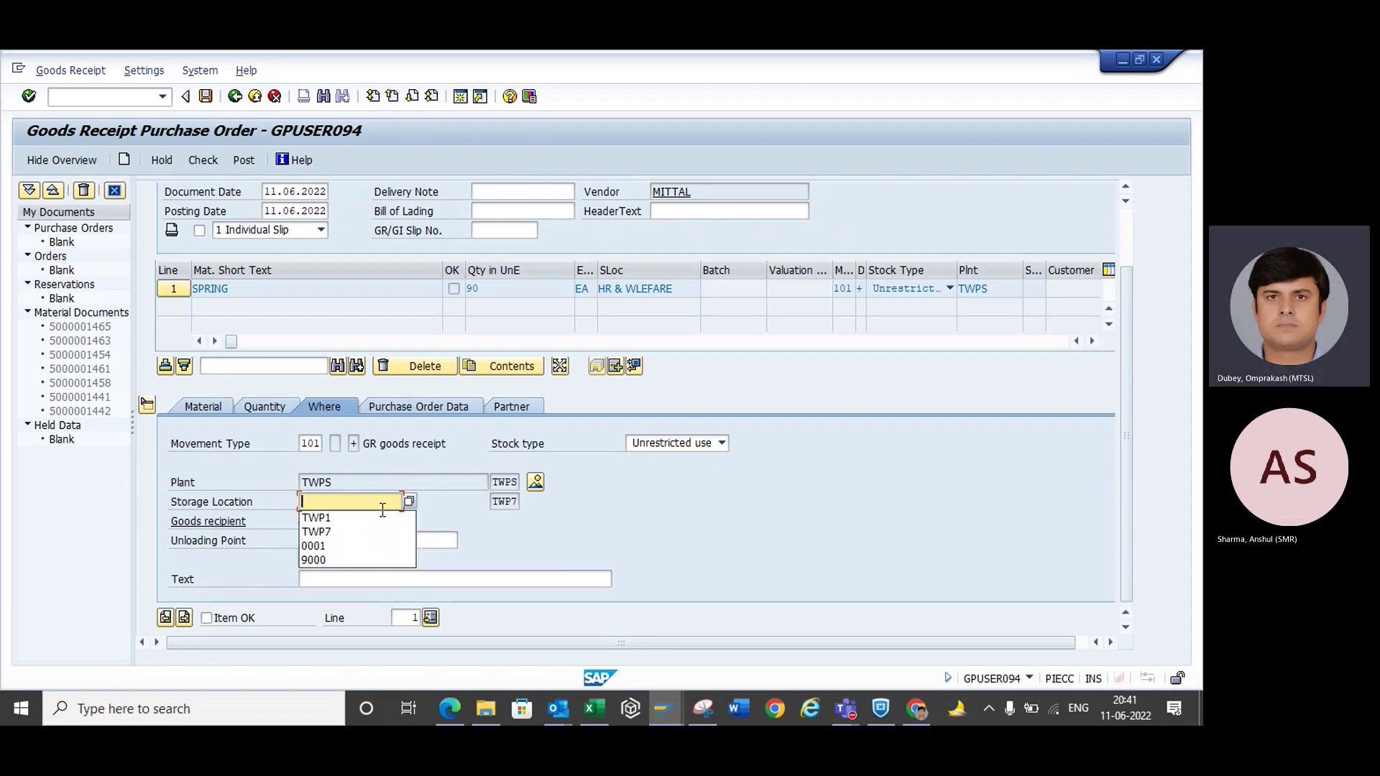
{"action": "left_click", "coordinate": [339, 517]}
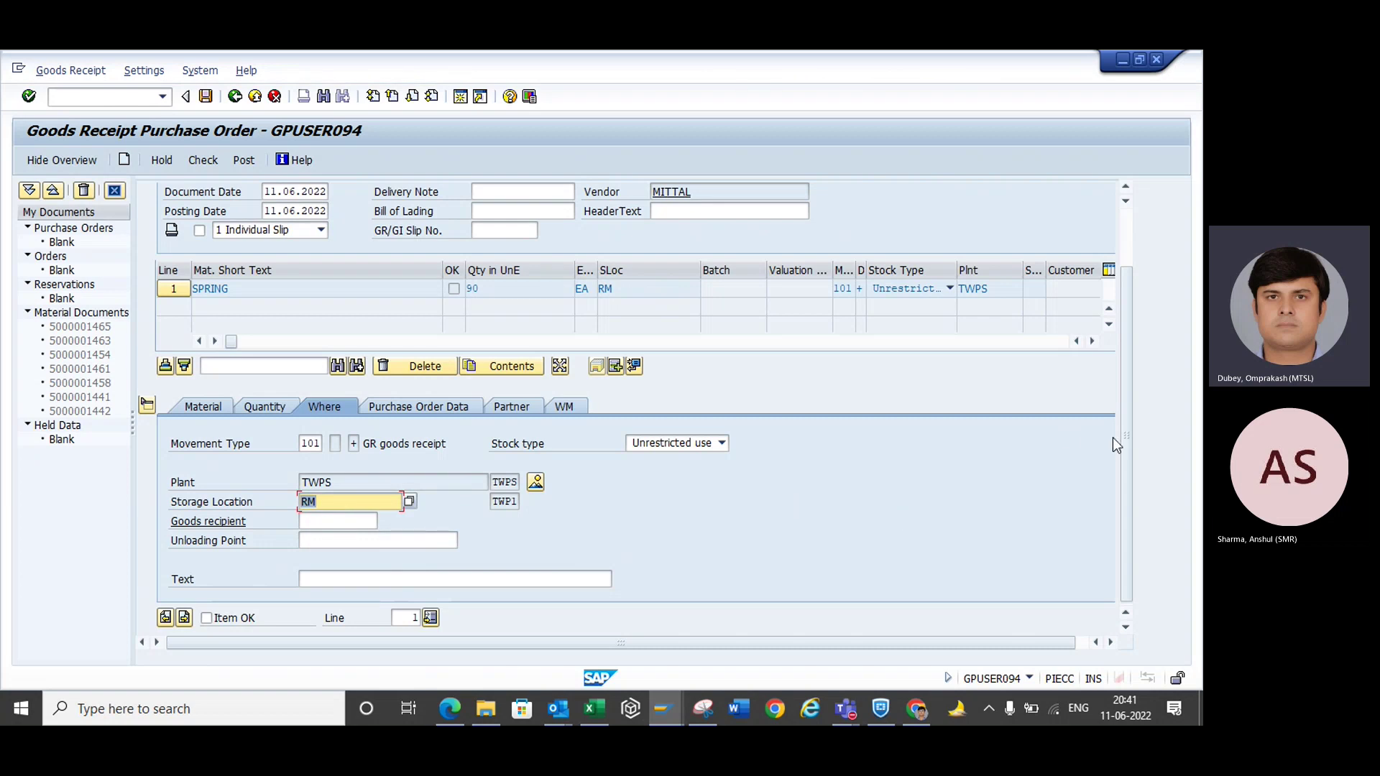
{"action": "left_click", "coordinate": [206, 618]}
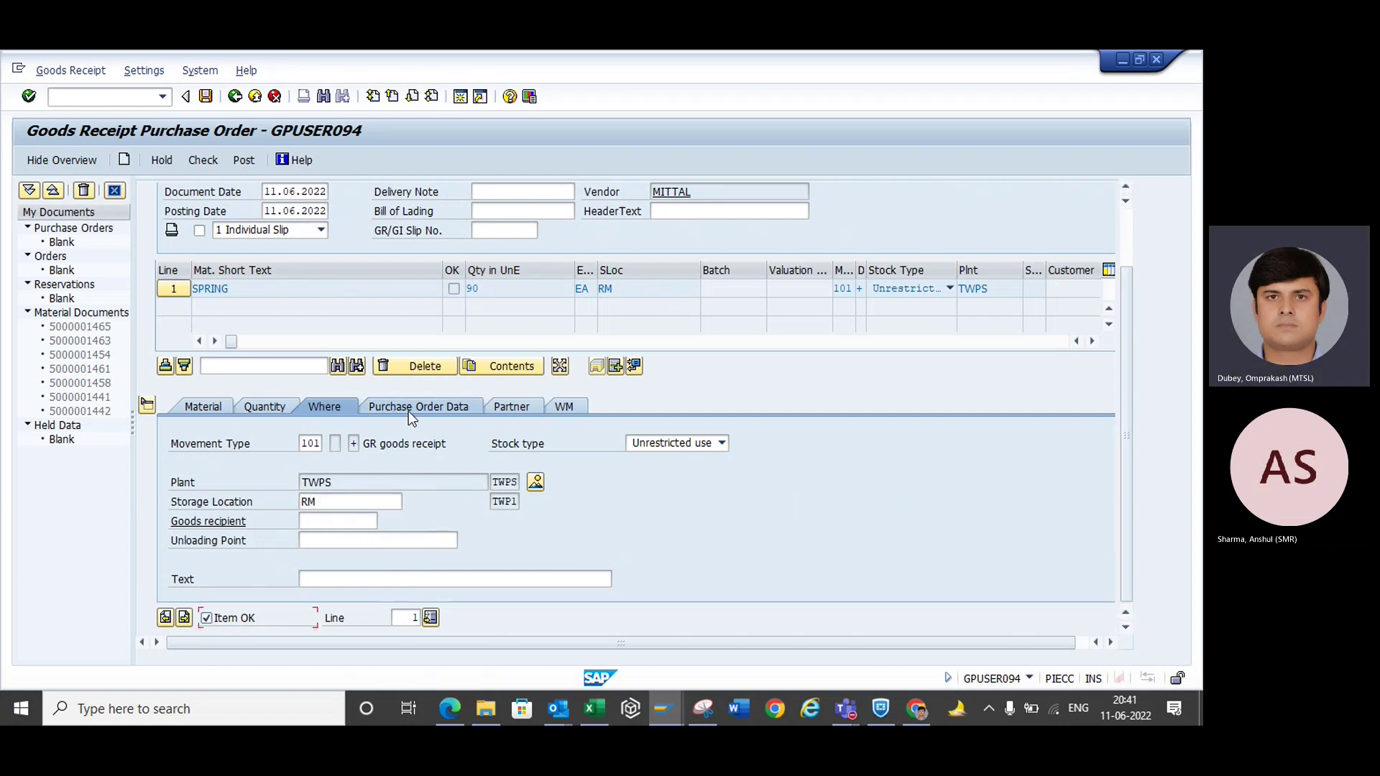
- Set the SPRING item's quantity in unit of entry to 10 and check the goods receipt for errors
{"action": "left_click", "coordinate": [273, 408]}
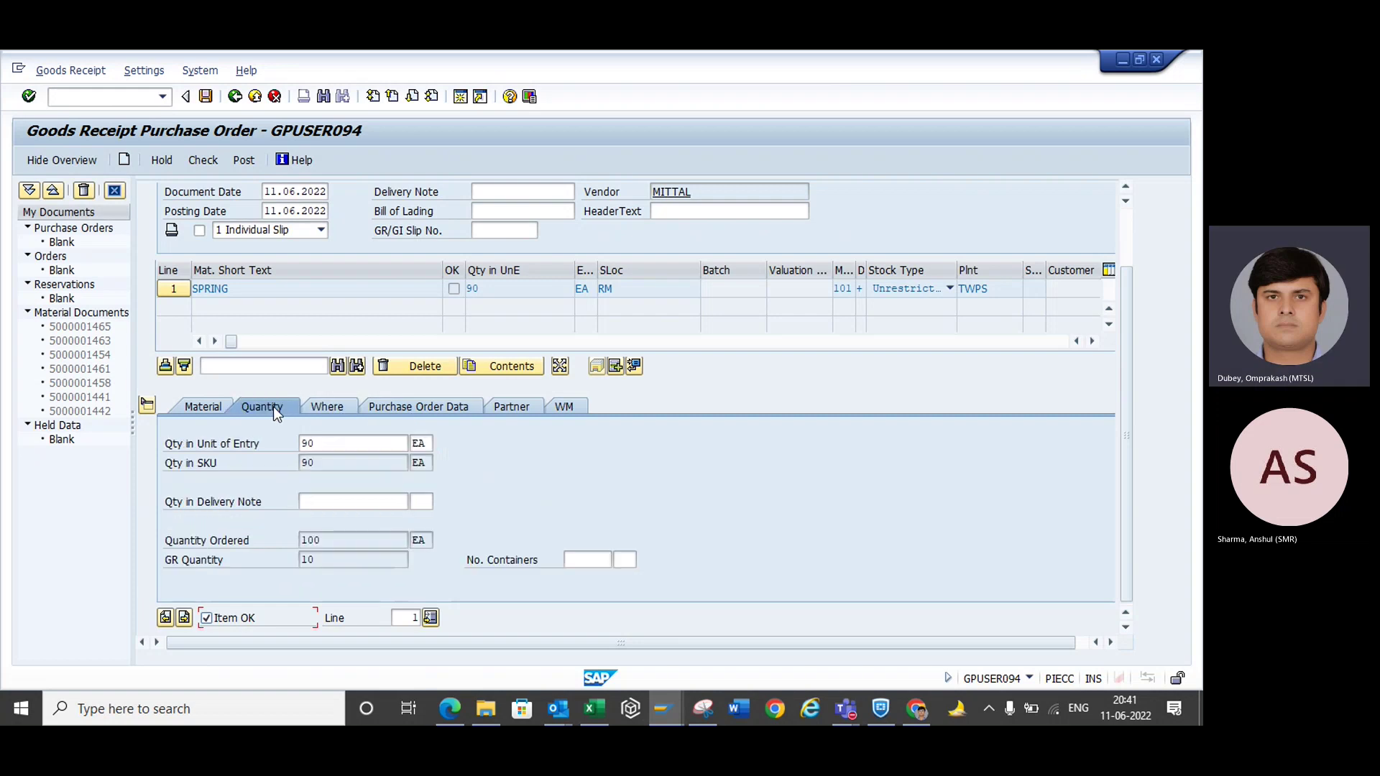
{"action": "left_click", "coordinate": [322, 443]}
{"action": "key", "text": "BackSpace"}
{"action": "key", "text": "BackSpace"}
{"action": "type", "text": "10"}
{"action": "key", "text": "Return"}
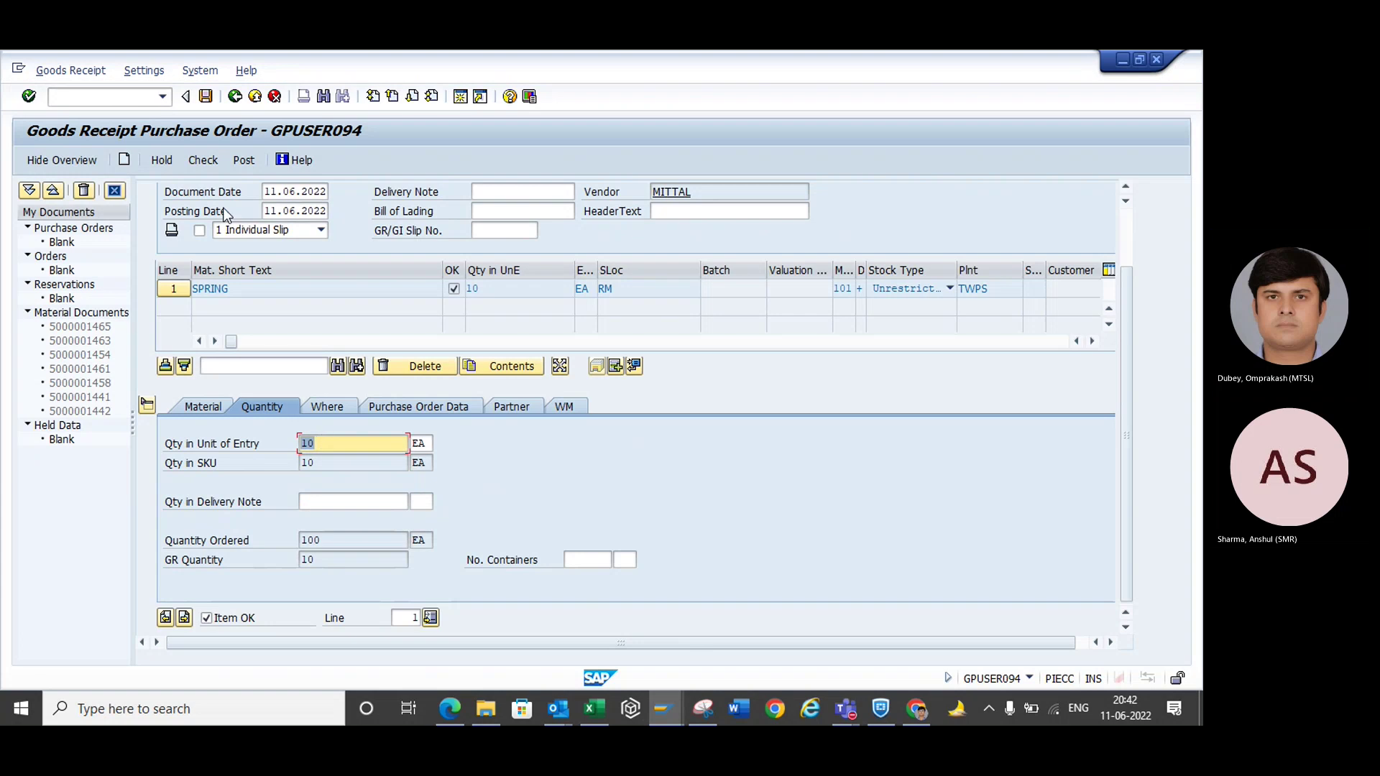
{"action": "left_click", "coordinate": [203, 159]}
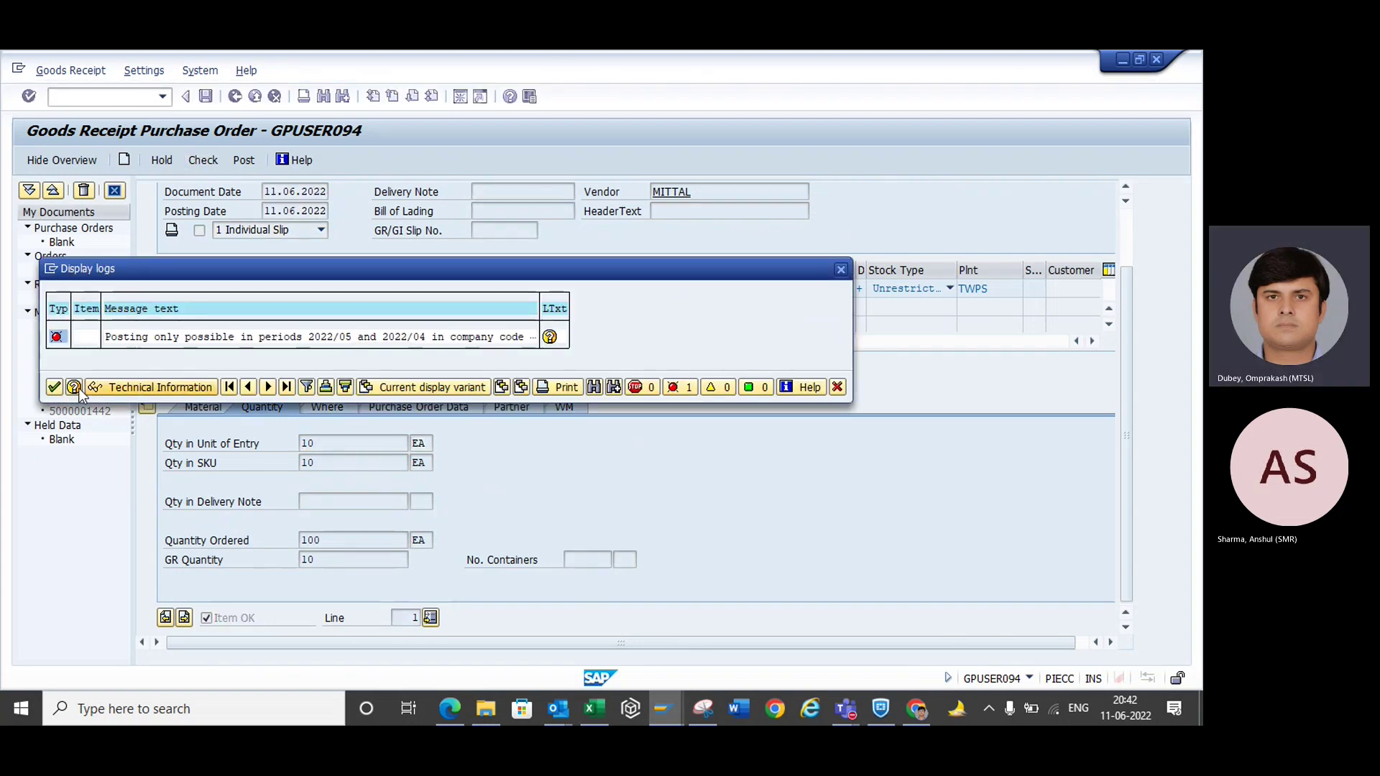
{"action": "left_click", "coordinate": [54, 386]}
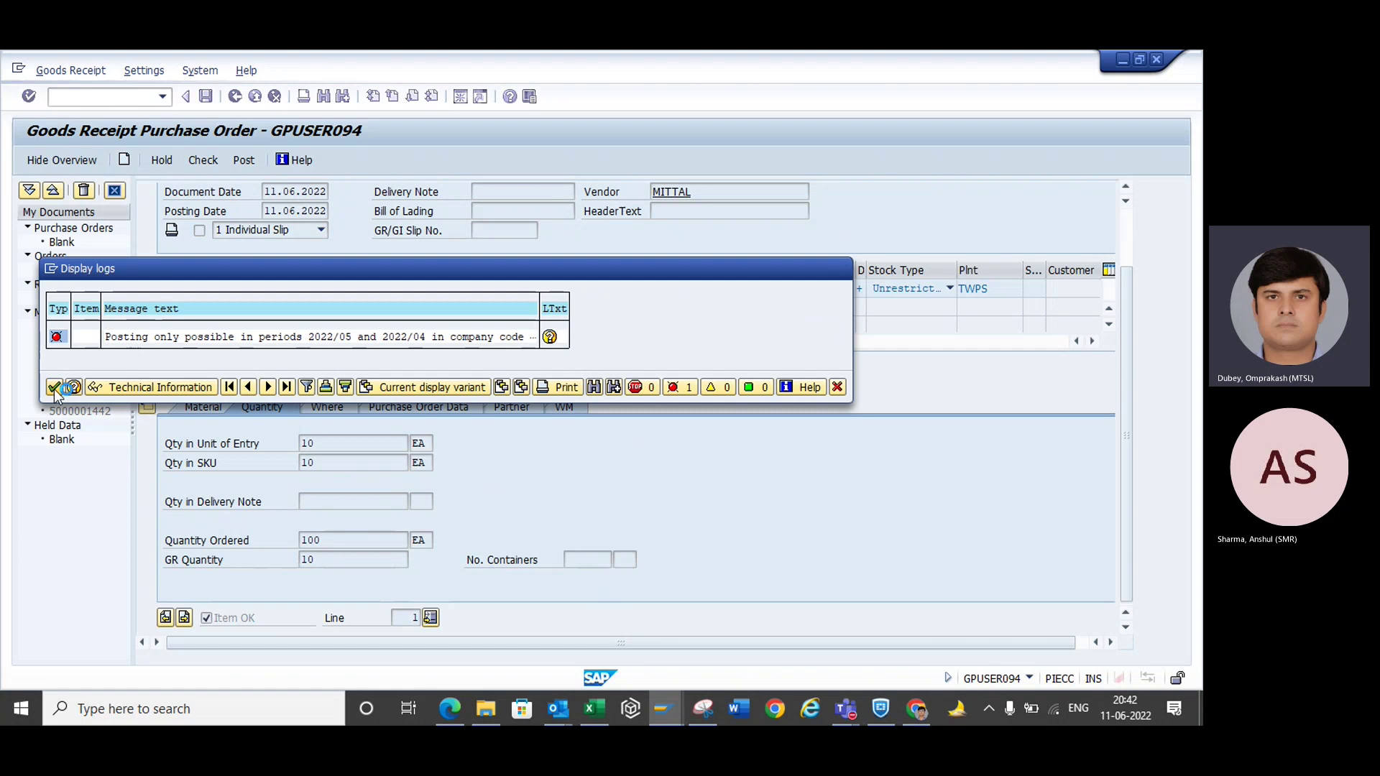
- Set the document date and posting date to 11.05.2022 and try to post the goods receipt
{"action": "left_click", "coordinate": [299, 191]}
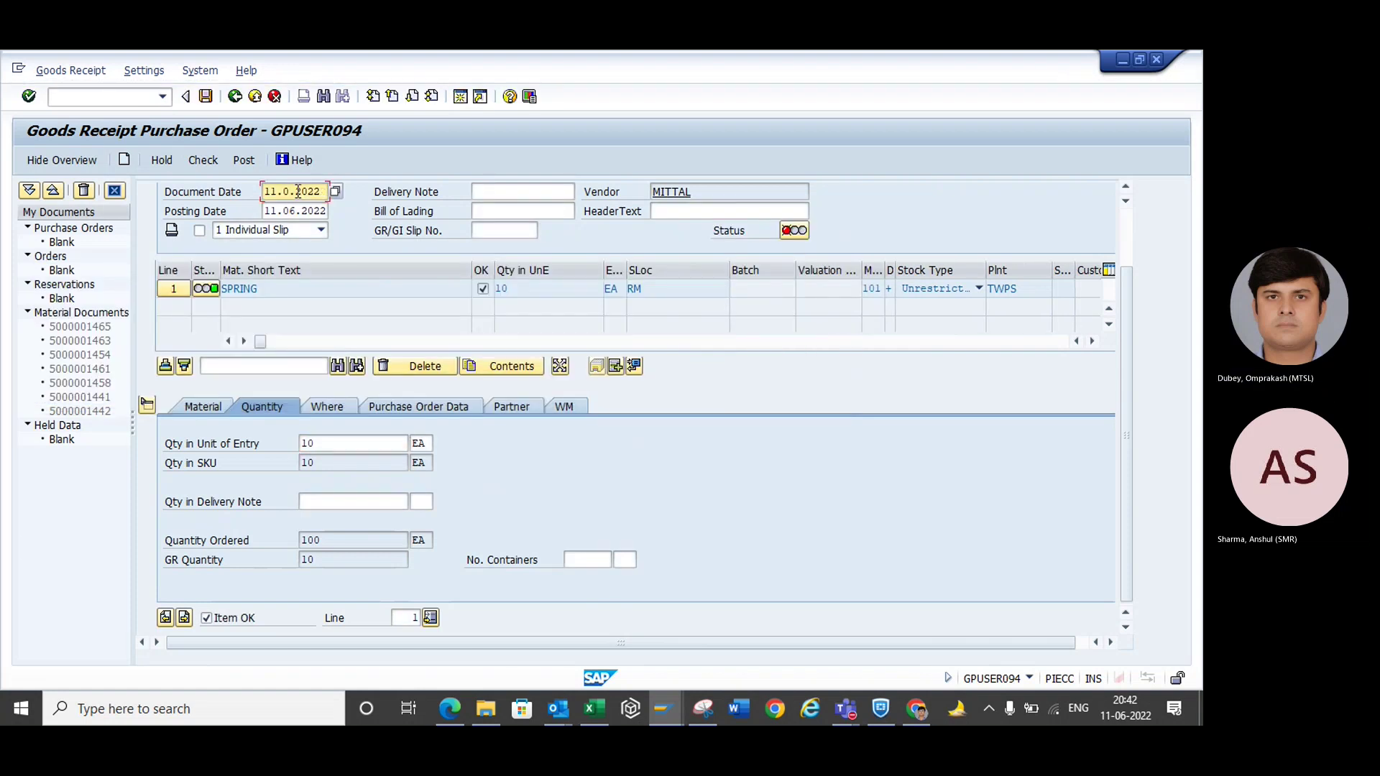
{"action": "left_click", "coordinate": [296, 210]}
{"action": "key", "text": "Return"}
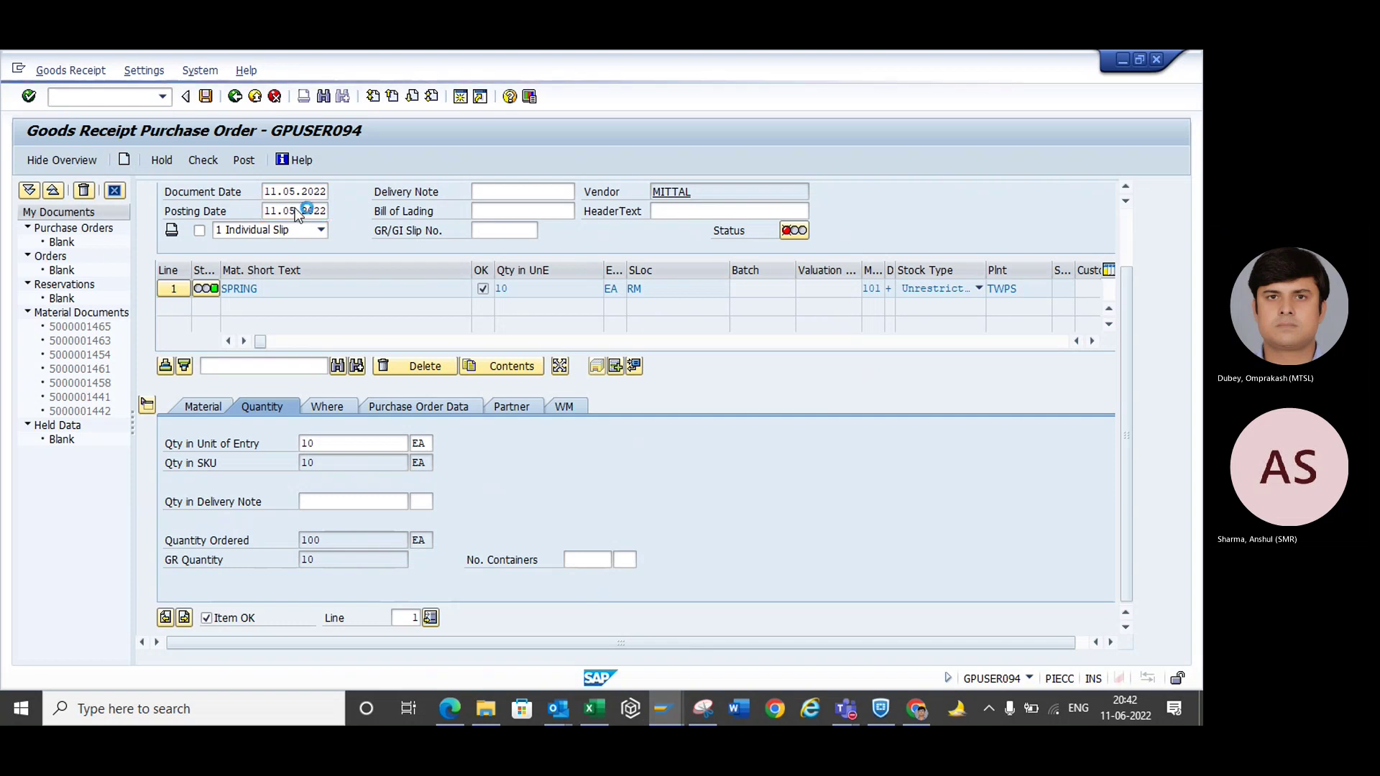
{"action": "left_click", "coordinate": [245, 160]}
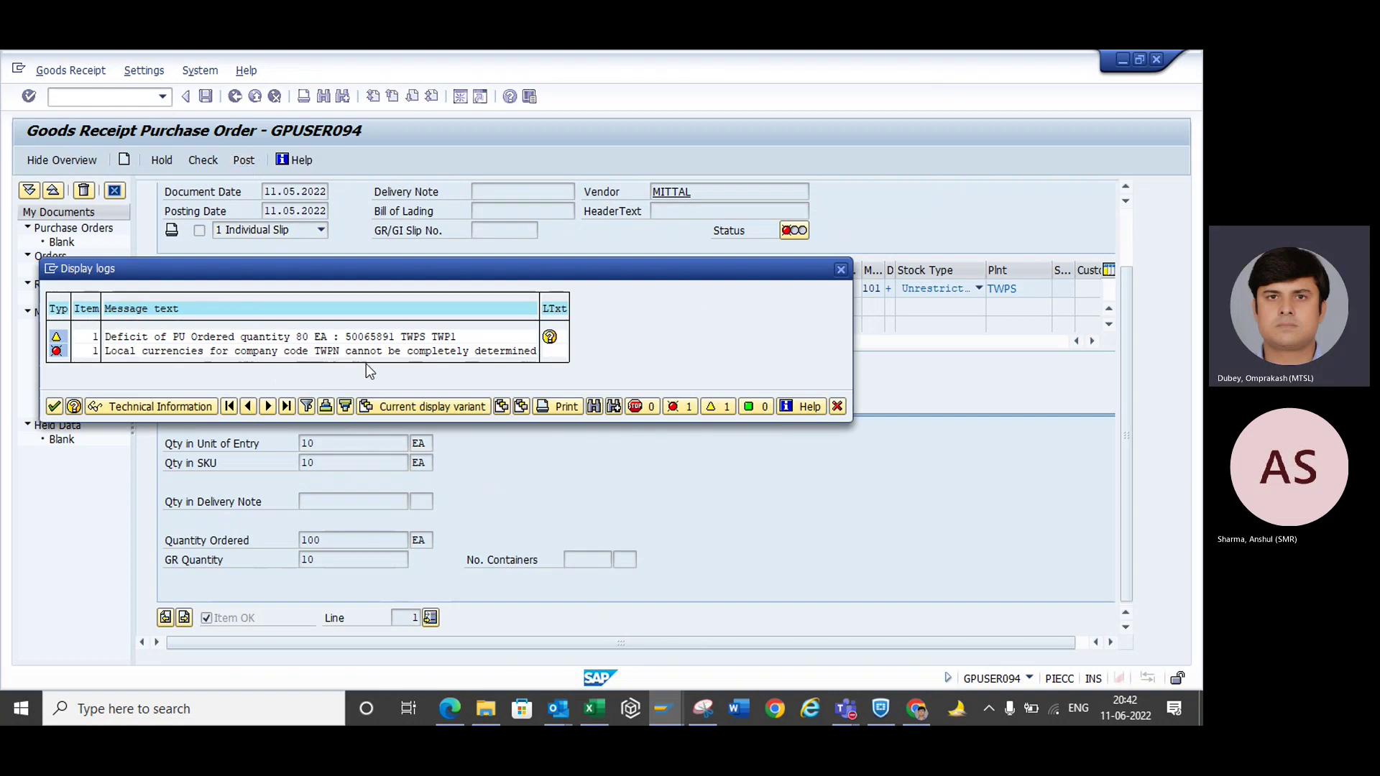
{"action": "left_click", "coordinate": [54, 406]}
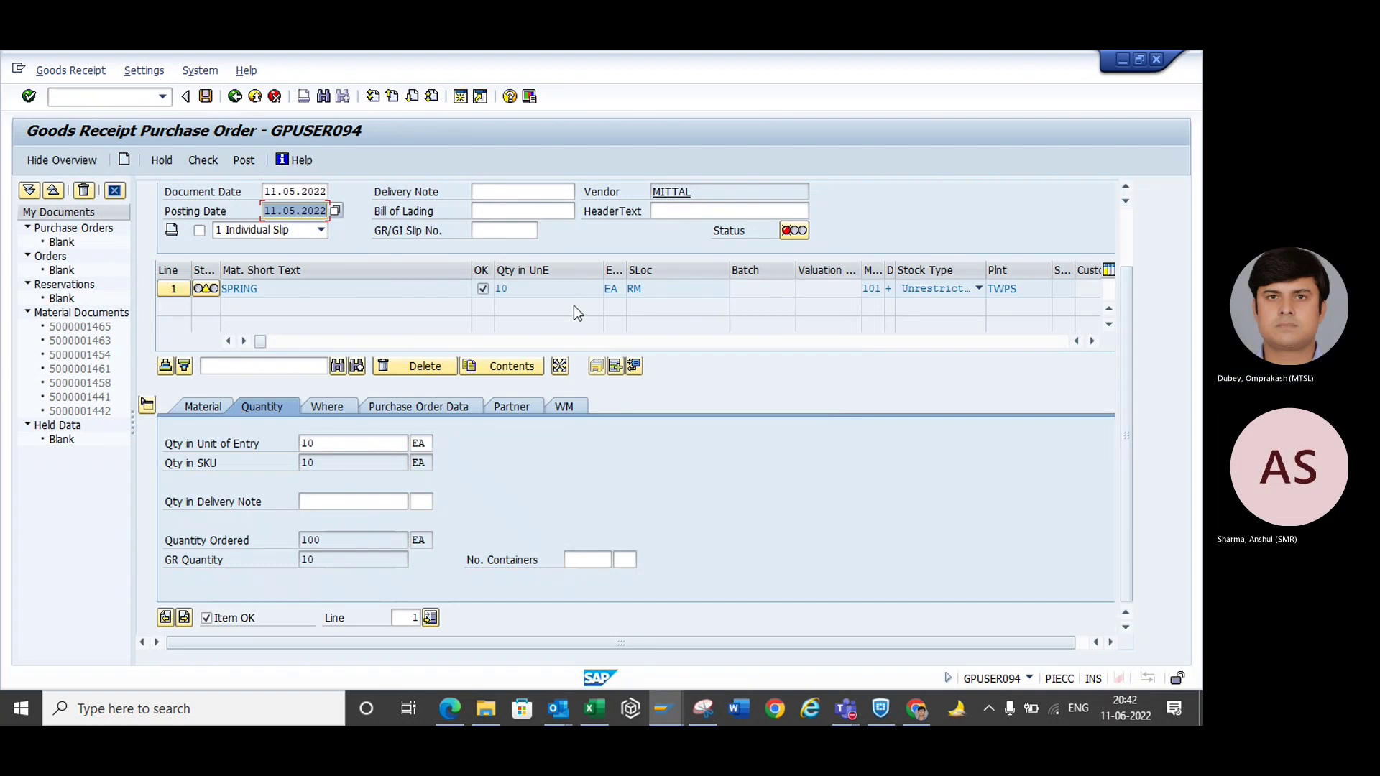
- Reopen the goods receipt's message log and examine the long texts of the quantity warning and the local currency error
{"action": "left_click", "coordinate": [794, 231]}
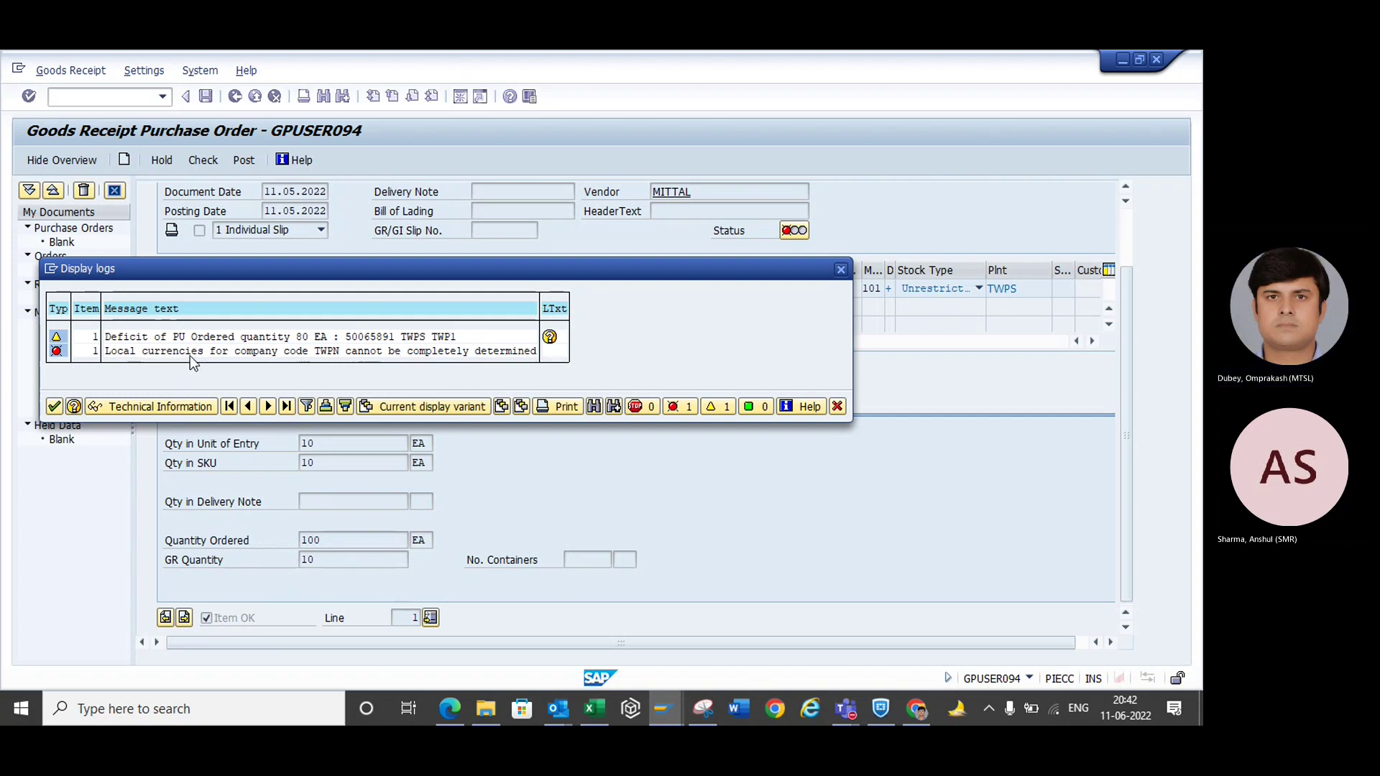
{"action": "left_click", "coordinate": [549, 337]}
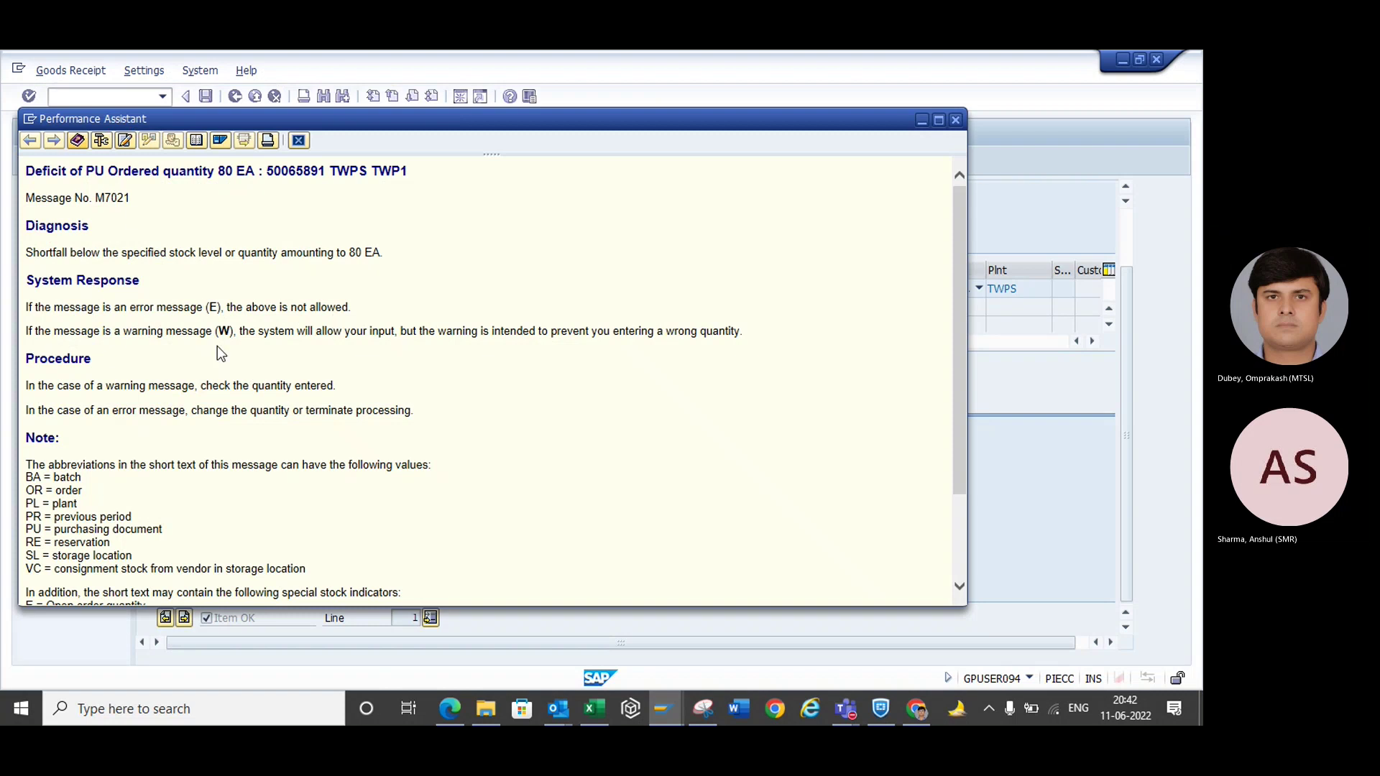
{"action": "left_click_drag", "start_coordinate": [954, 330], "coordinate": [983, 237]}
{"action": "left_click", "coordinate": [956, 119]}
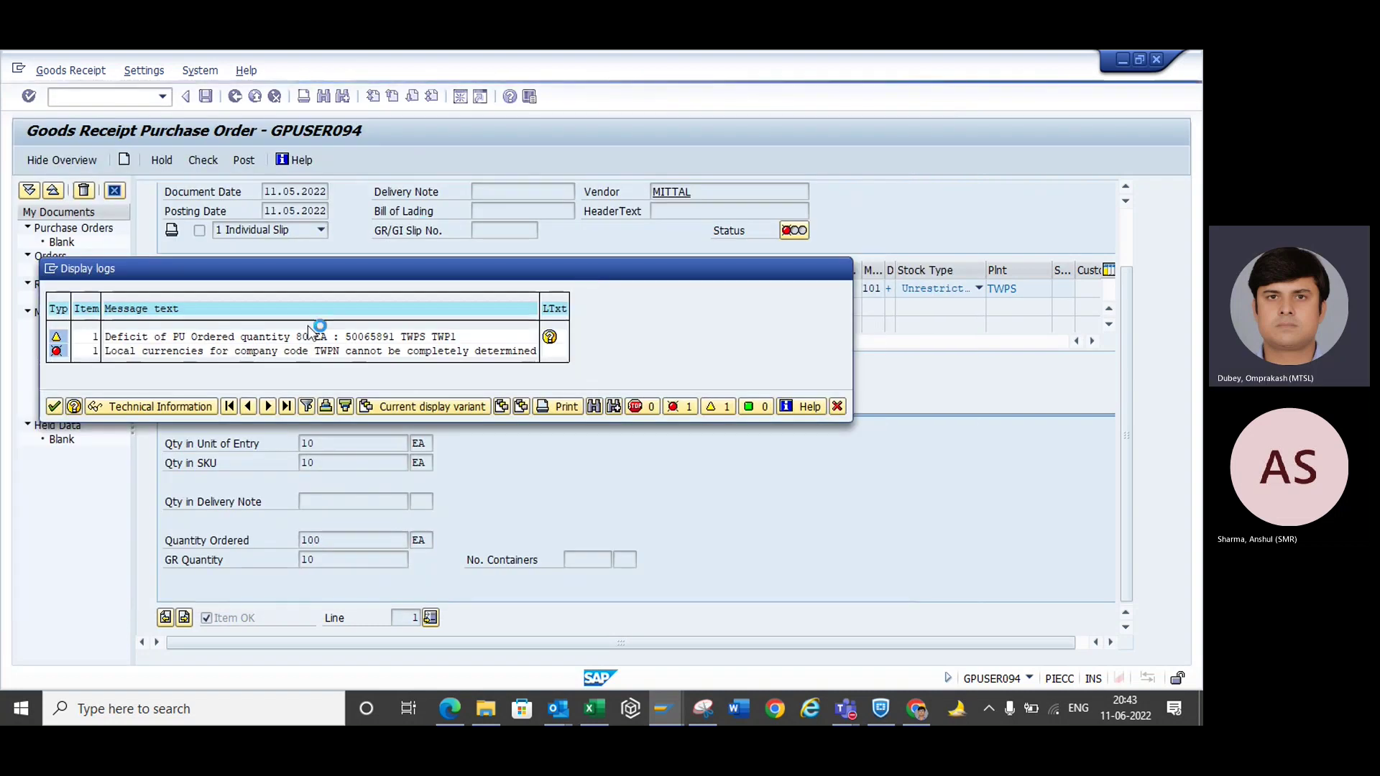
{"action": "left_click", "coordinate": [214, 352]}
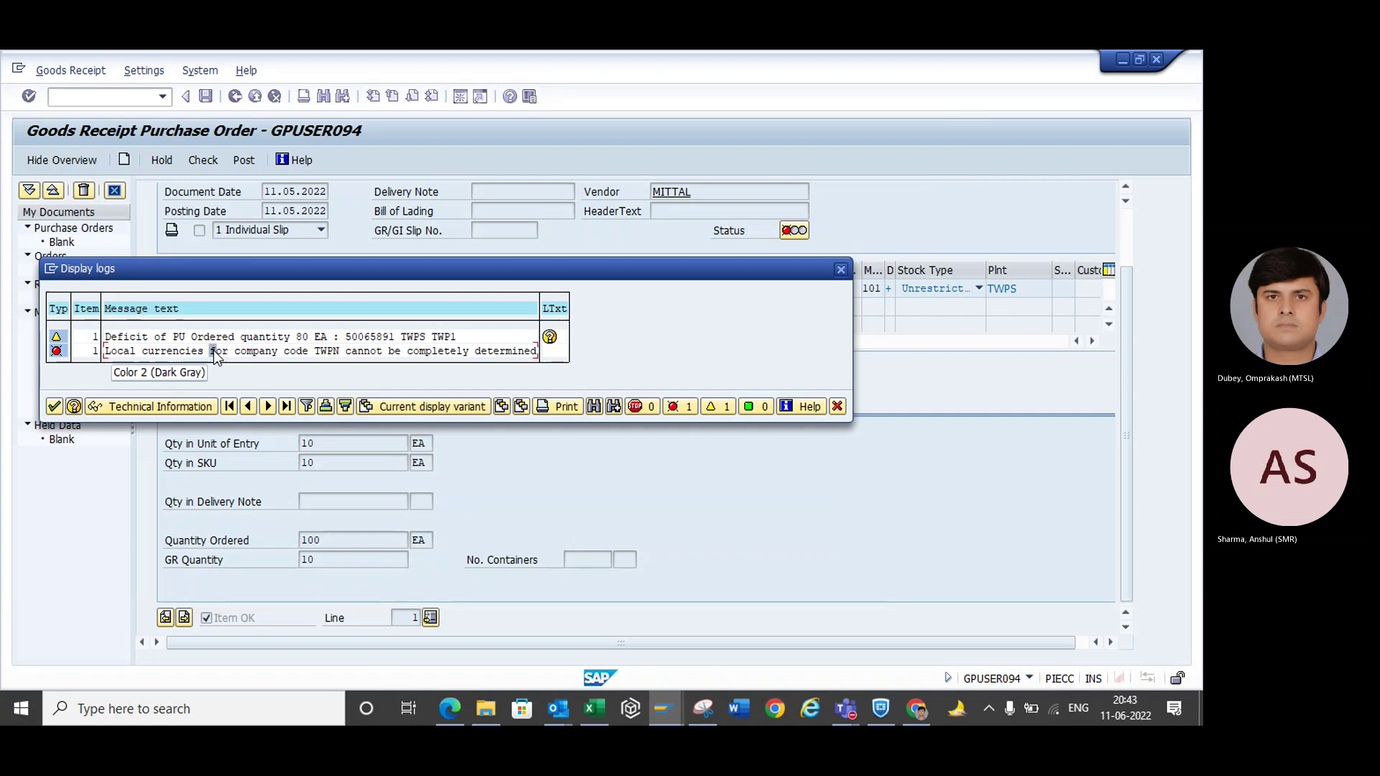
{"action": "double_click", "coordinate": [215, 353]}
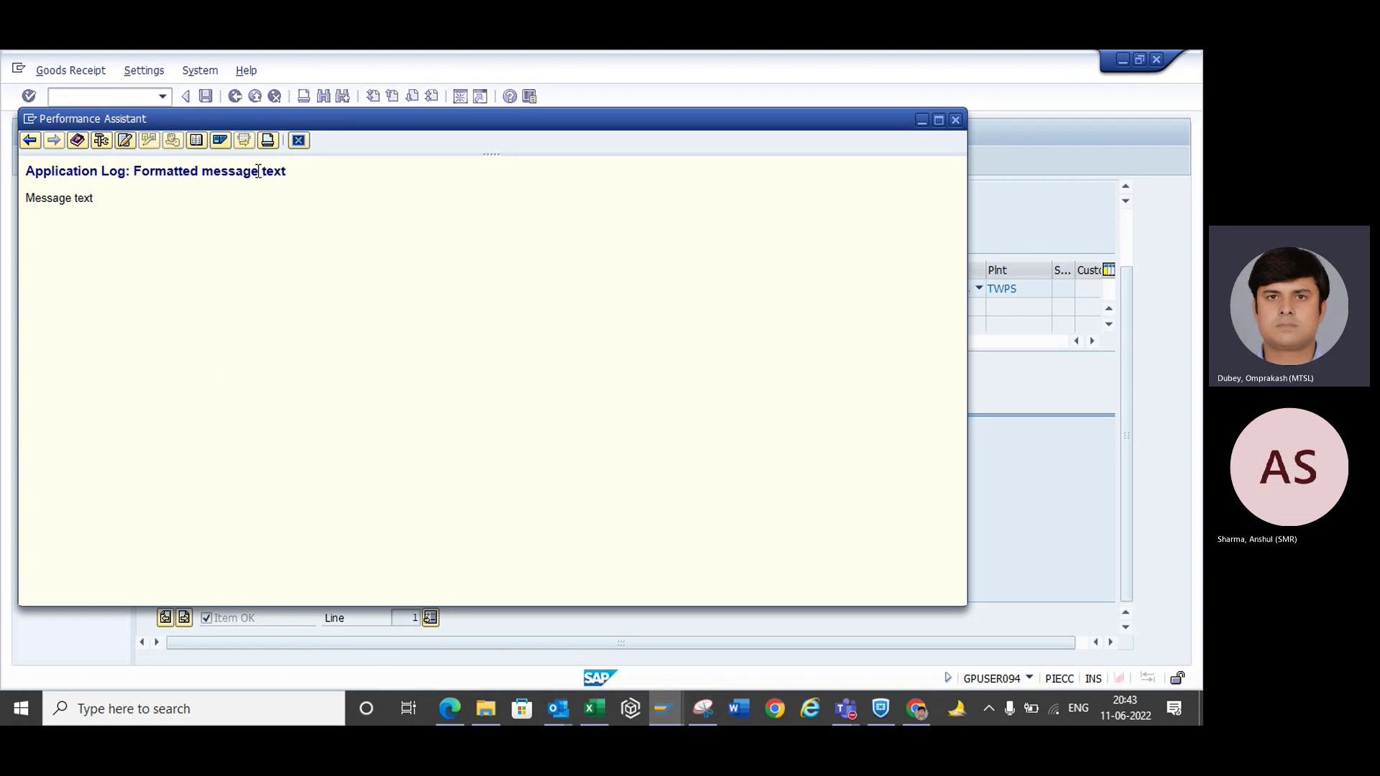
{"action": "left_click", "coordinate": [956, 121]}
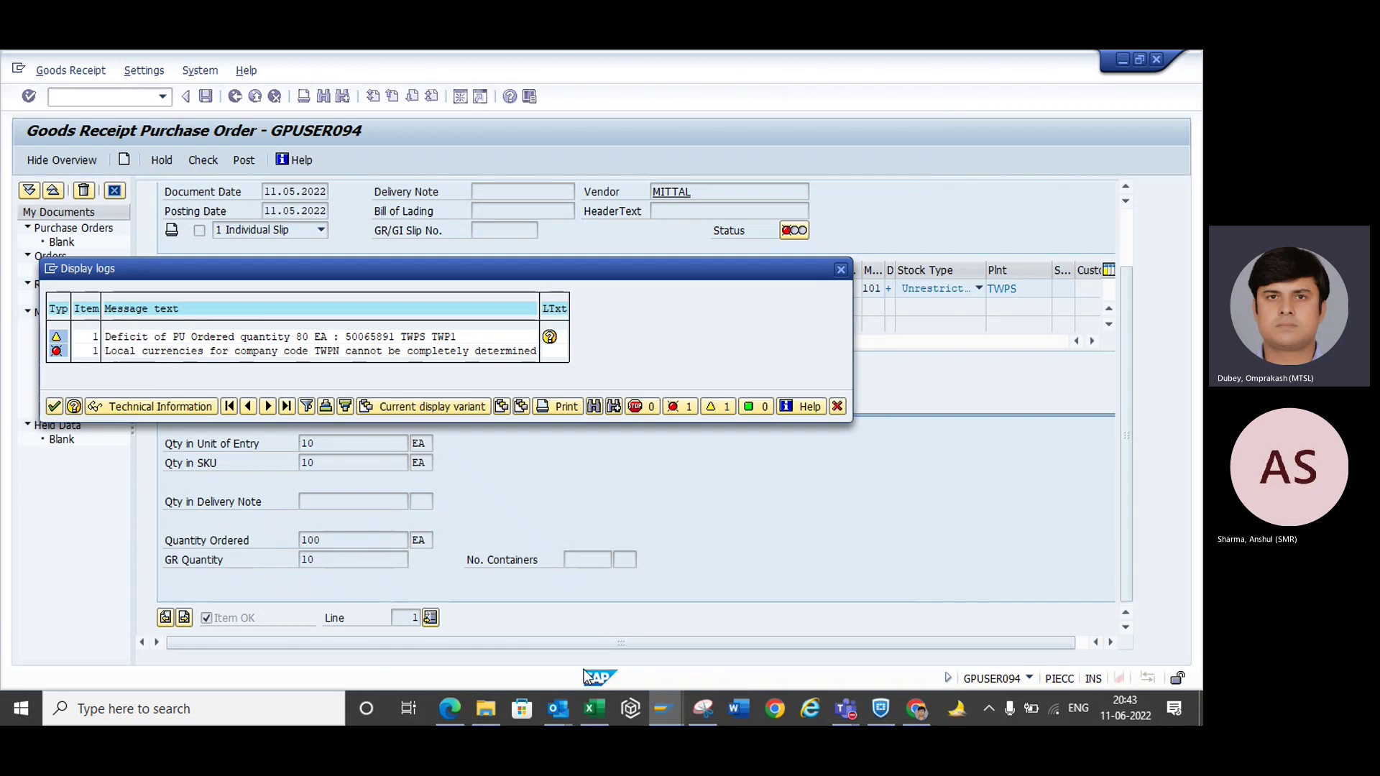
- Switch to the standard purchase order session and review the header's organizational, address and delivery/invoice data, including currency and exchange rate
{"action": "mouse_move", "coordinate": [662, 709]}
{"action": "left_click", "coordinate": [575, 625]}
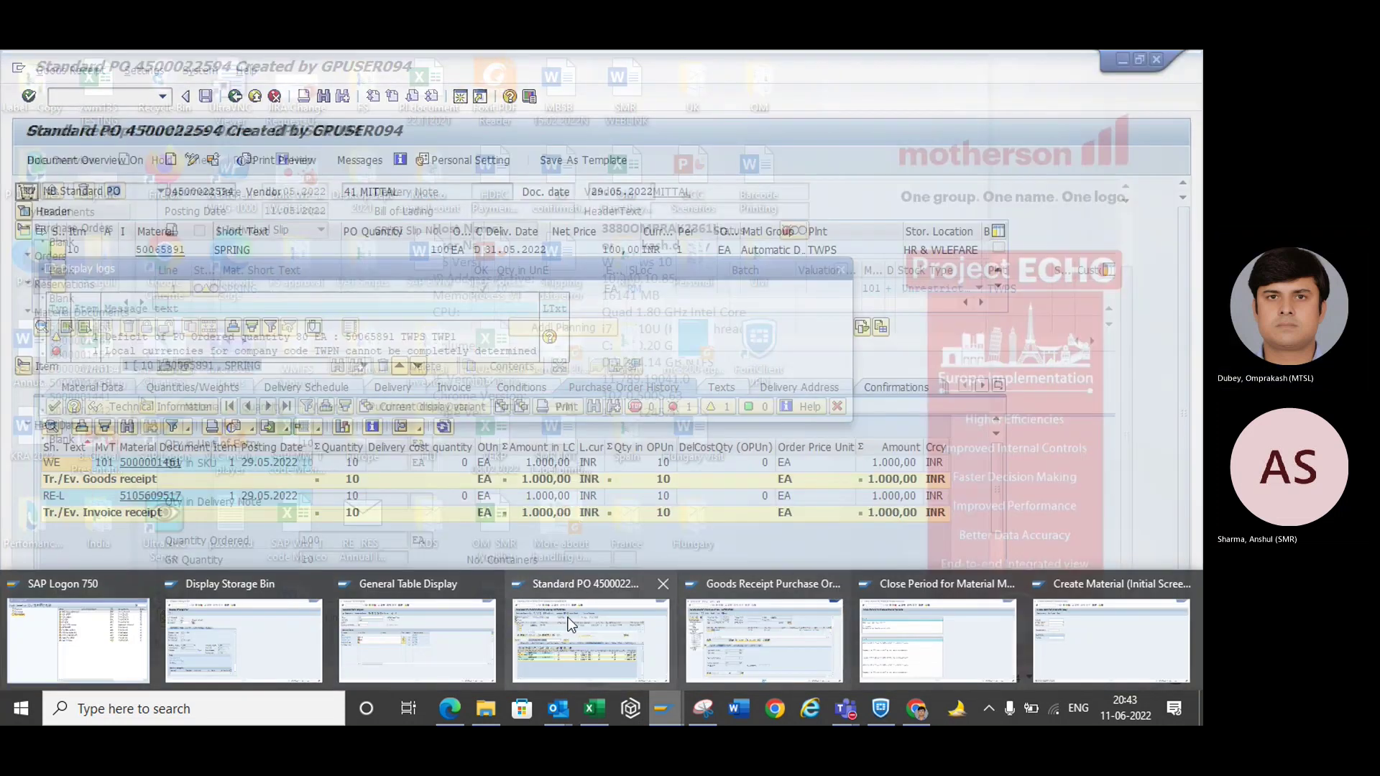
{"action": "left_click", "coordinate": [24, 211]}
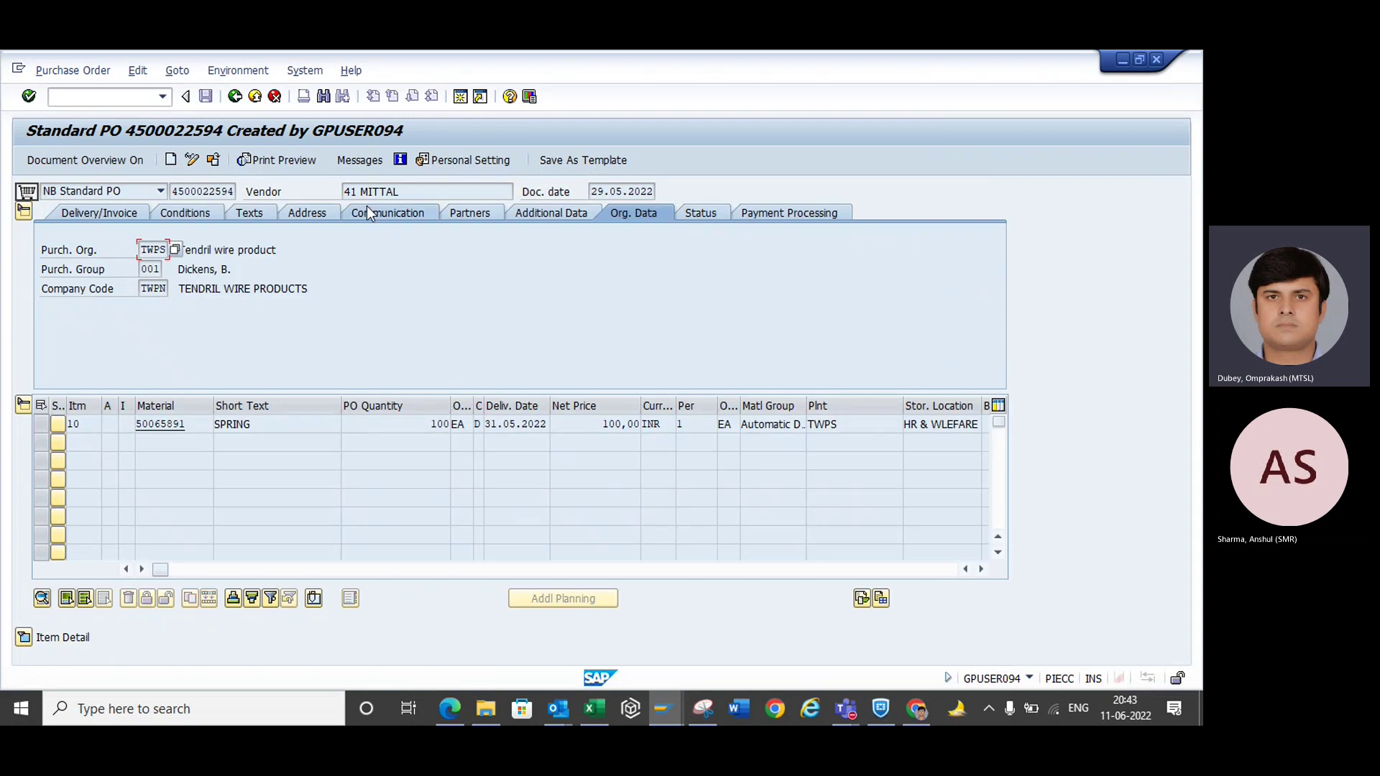
{"action": "left_click", "coordinate": [311, 214]}
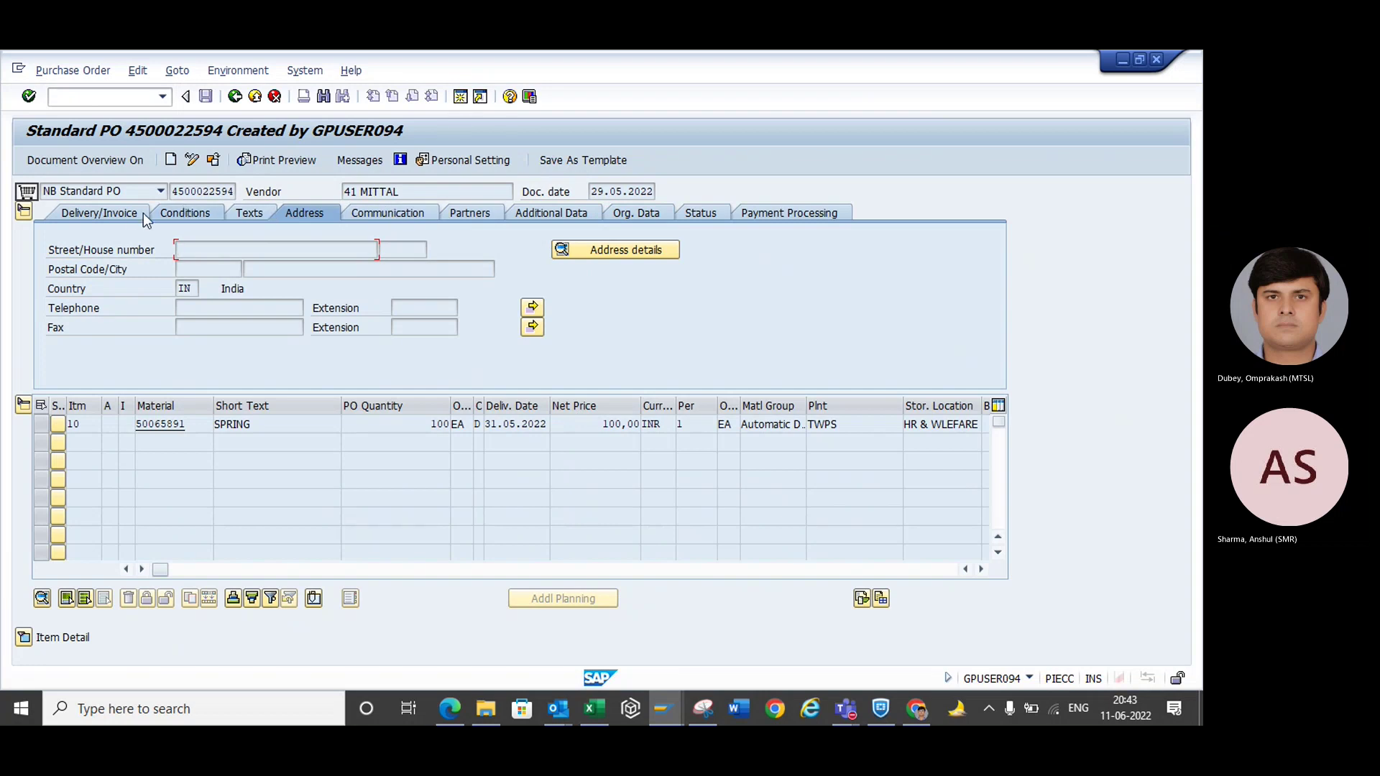
{"action": "left_click", "coordinate": [111, 213]}
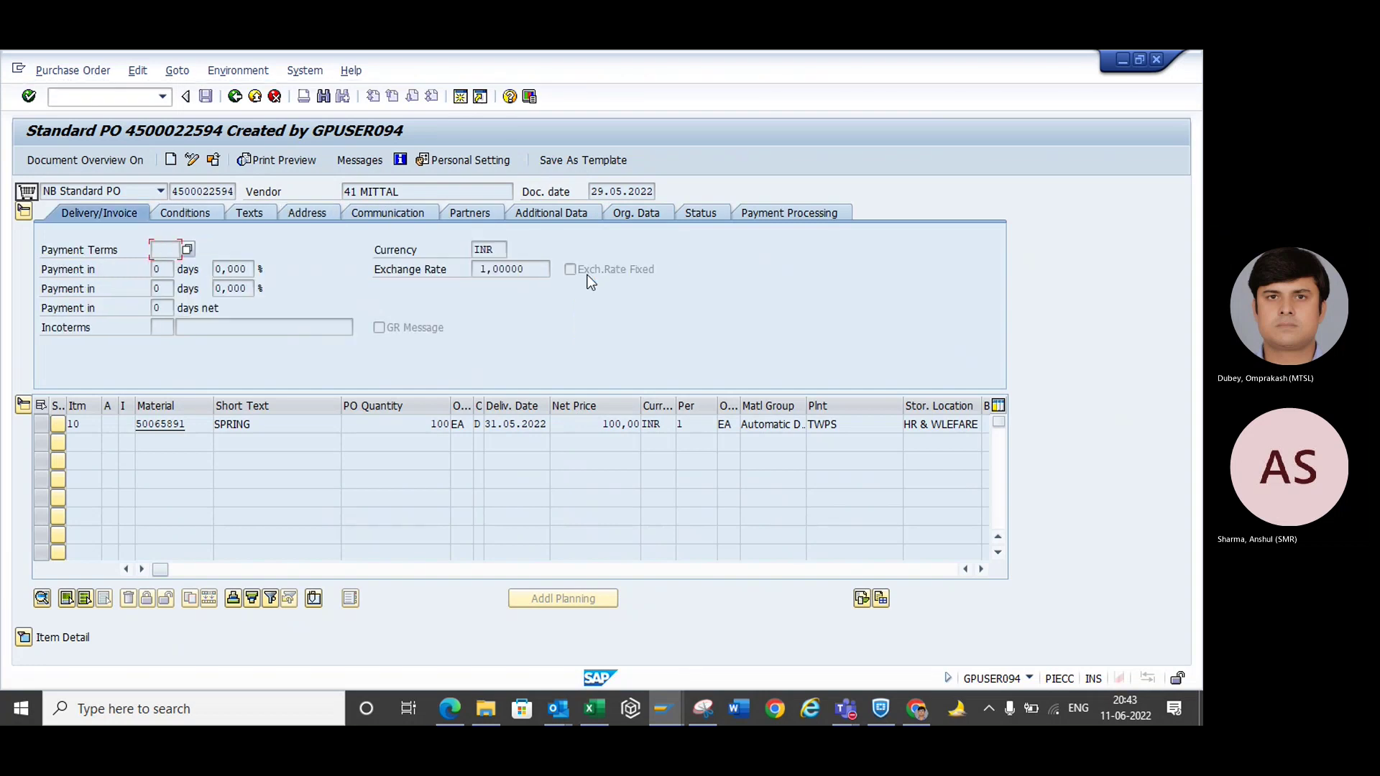
- Inspect the purchase order header's exchange rate and currency fields and toggle the order between display and change mode
{"action": "left_click", "coordinate": [526, 266]}
{"action": "left_click", "coordinate": [501, 249]}
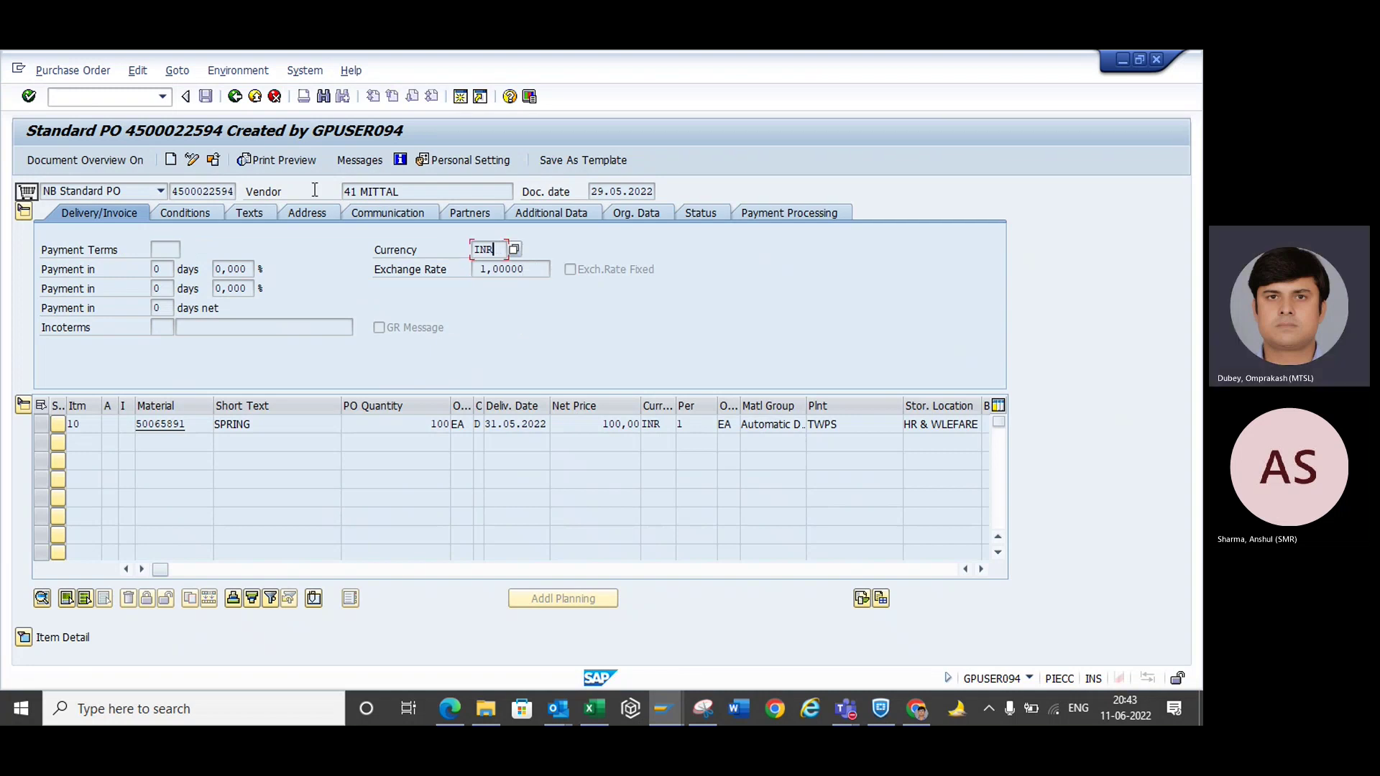
{"action": "left_click", "coordinate": [190, 160]}
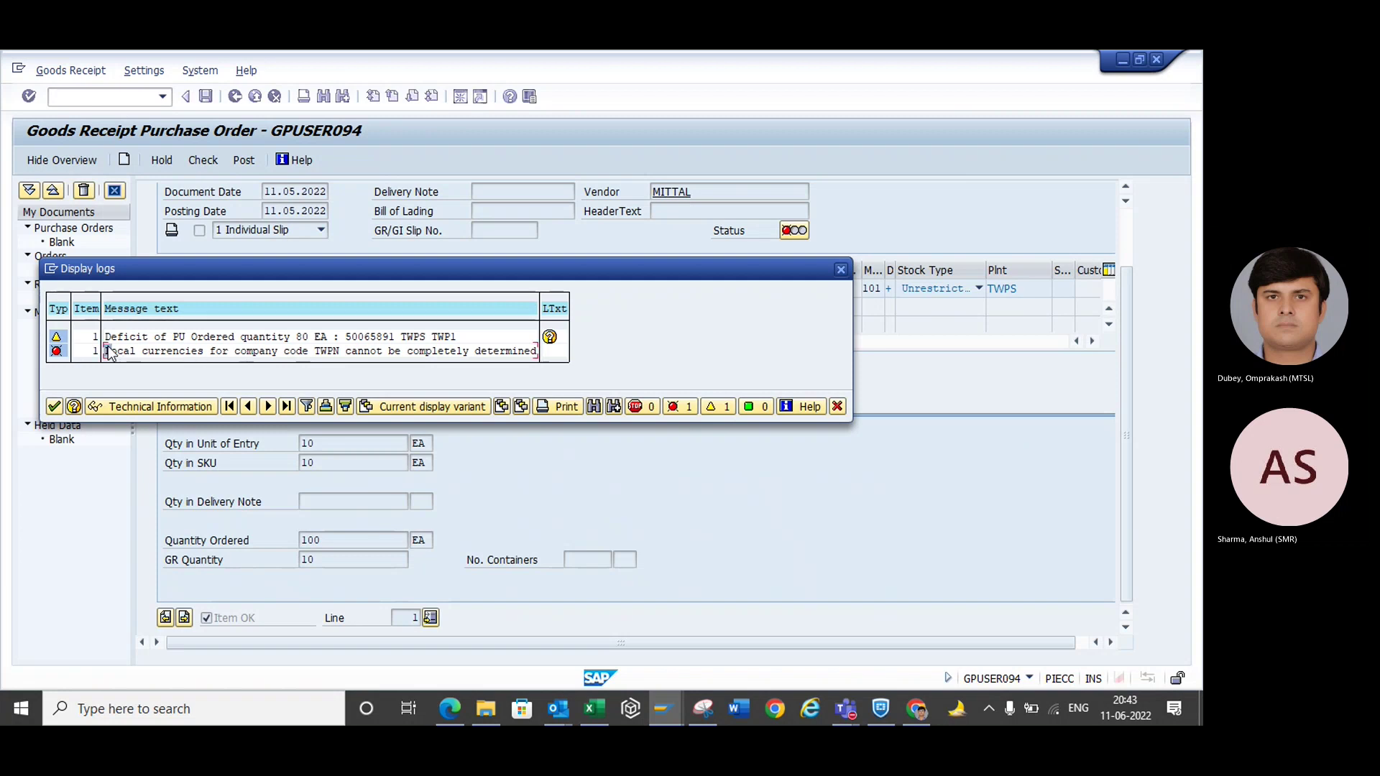
- Copy the goods receipt log's error text and search Google in Chrome for "Local currencies for company code TWPN cannot be completely determined"
{"action": "key", "text": "ctrl+y"}
{"action": "left_click_drag", "start_coordinate": [105, 332], "coordinate": [537, 369]}
{"action": "mouse_move", "coordinate": [916, 709]}
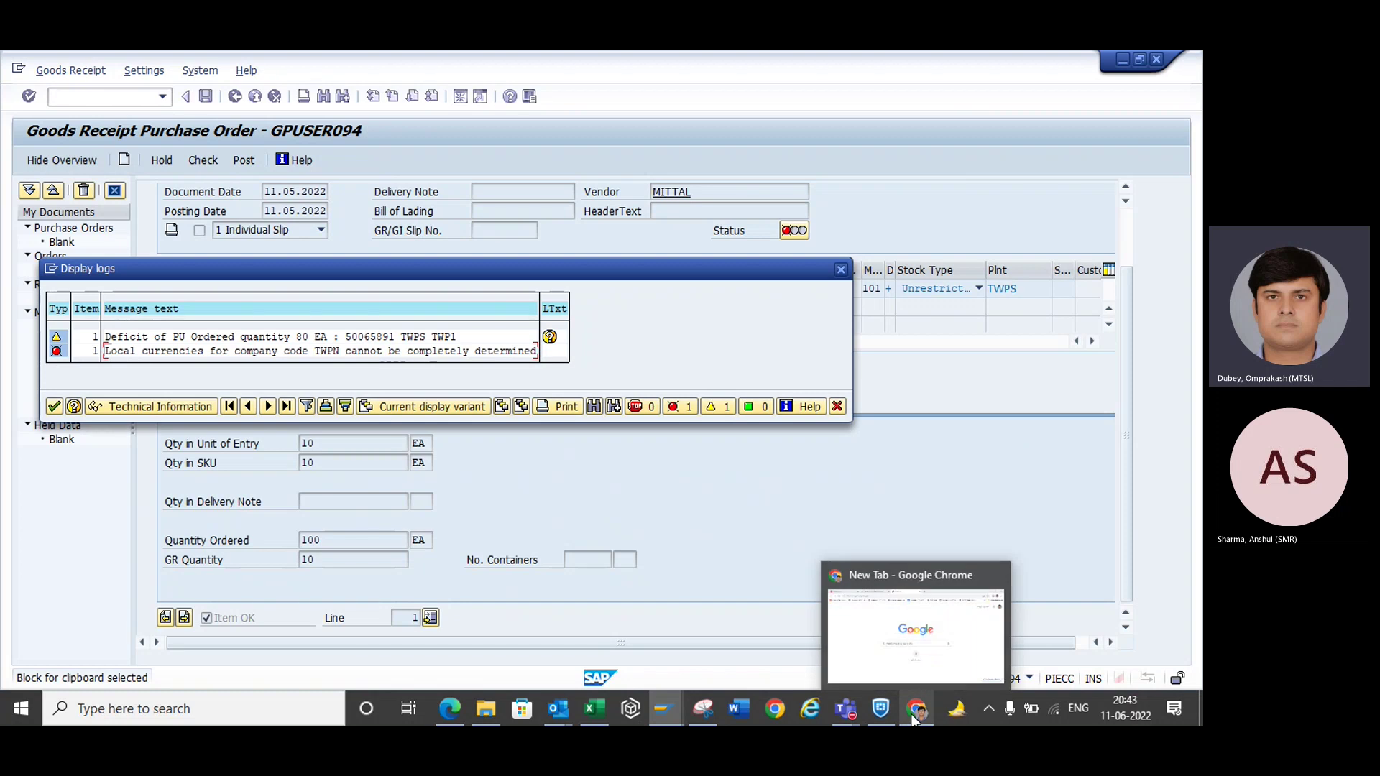
{"action": "left_click", "coordinate": [929, 638]}
{"action": "type", "text": "Local currencies for company code TWPN cannot be completely determined"}
{"action": "key", "text": "Return"}
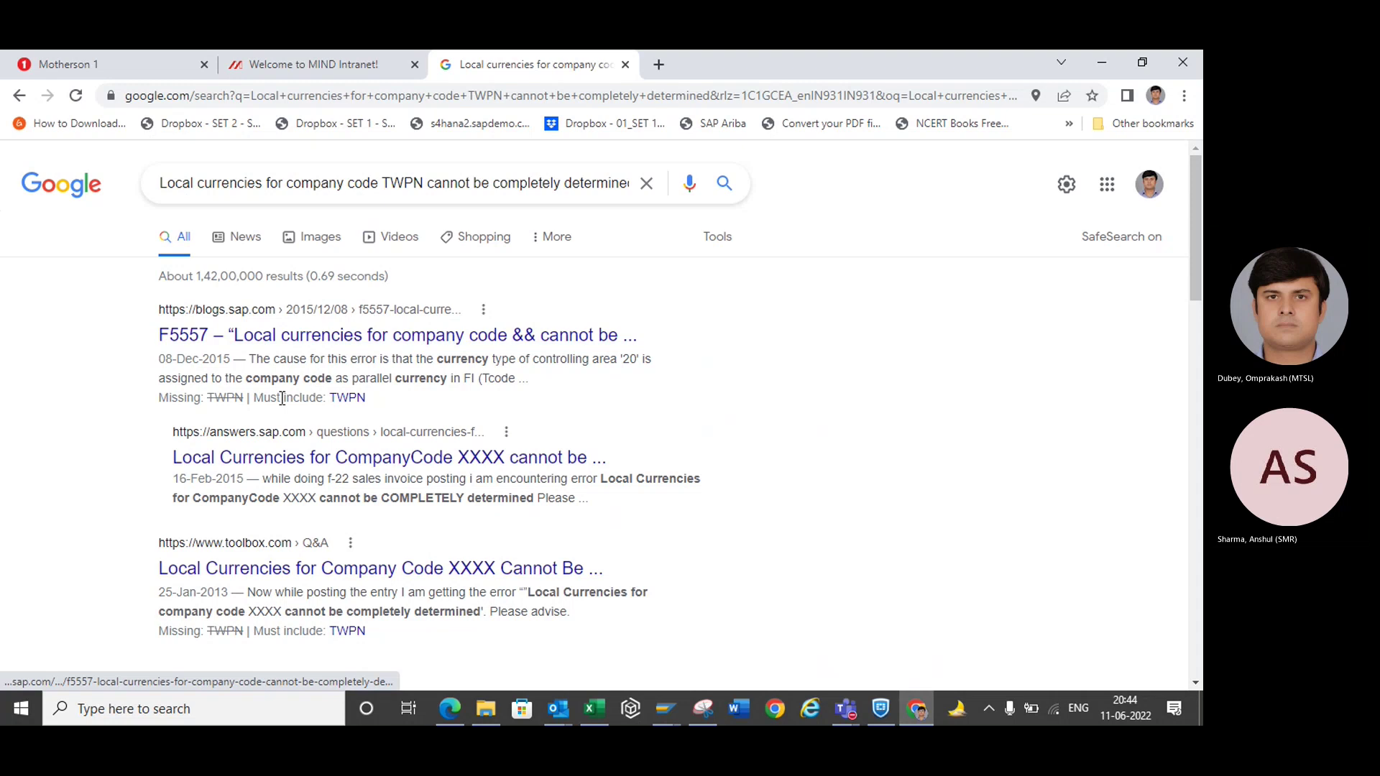
- Open the SAP Community blog post on error F5557 and read through its cause and proposed solutions
{"action": "left_click", "coordinate": [287, 339]}
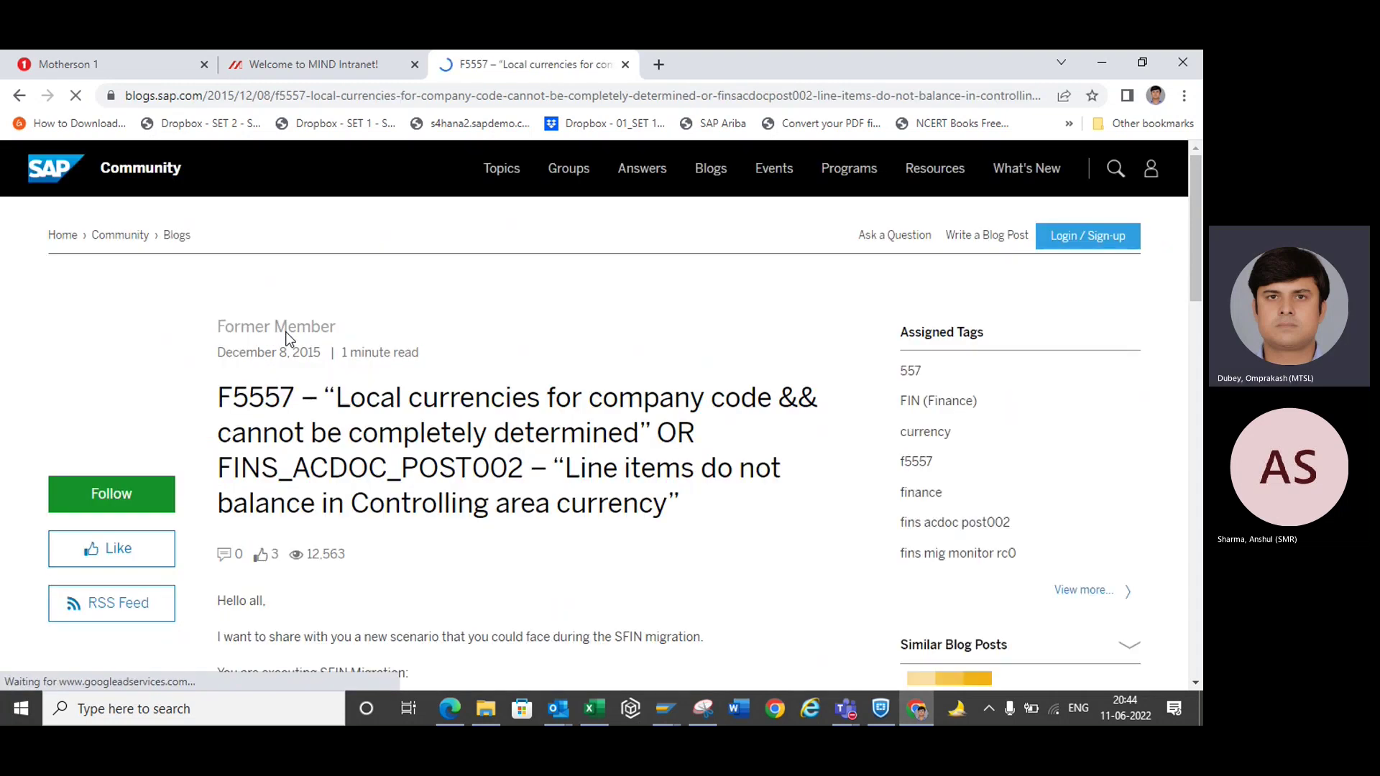
{"action": "left_click_drag", "start_coordinate": [1198, 253], "coordinate": [1201, 434]}
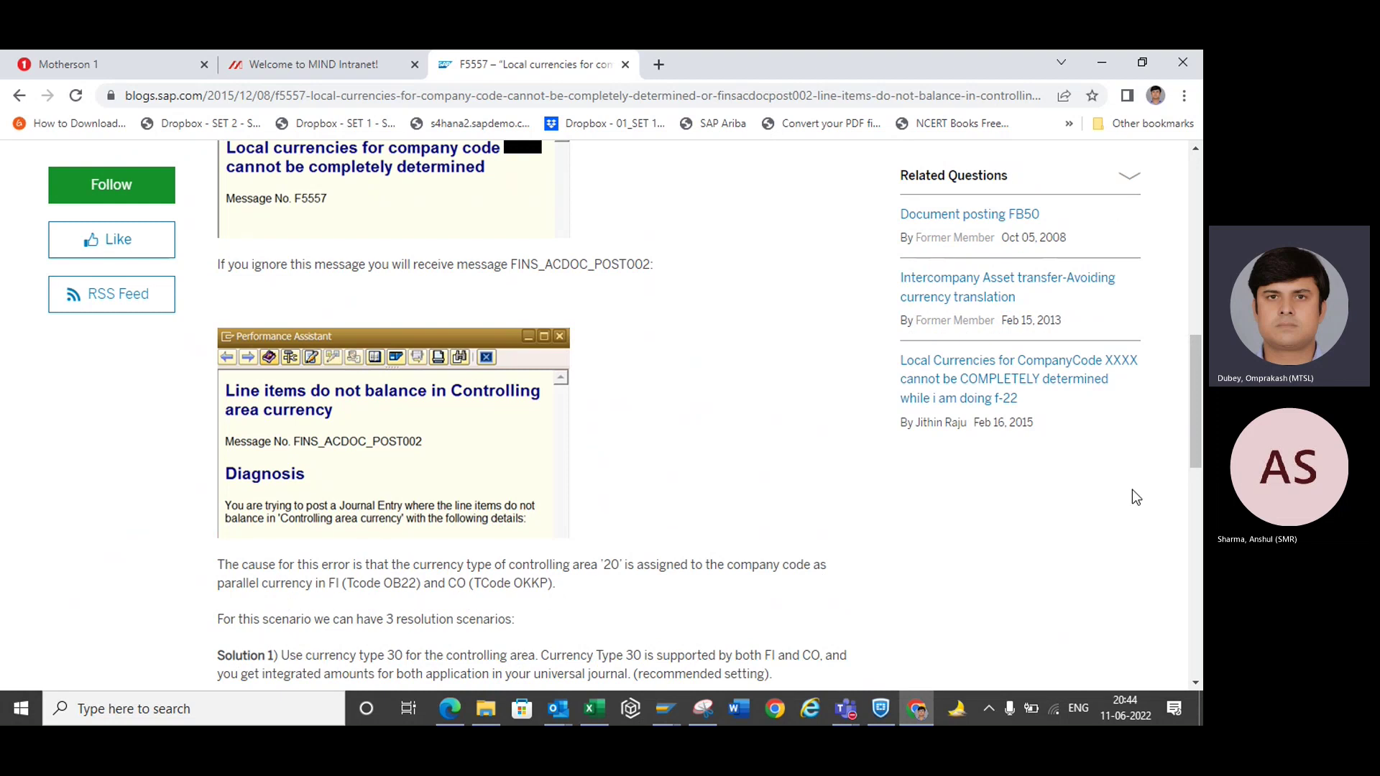
{"action": "left_click", "coordinate": [1198, 300]}
{"action": "left_click_drag", "start_coordinate": [1198, 301], "coordinate": [1202, 544]}
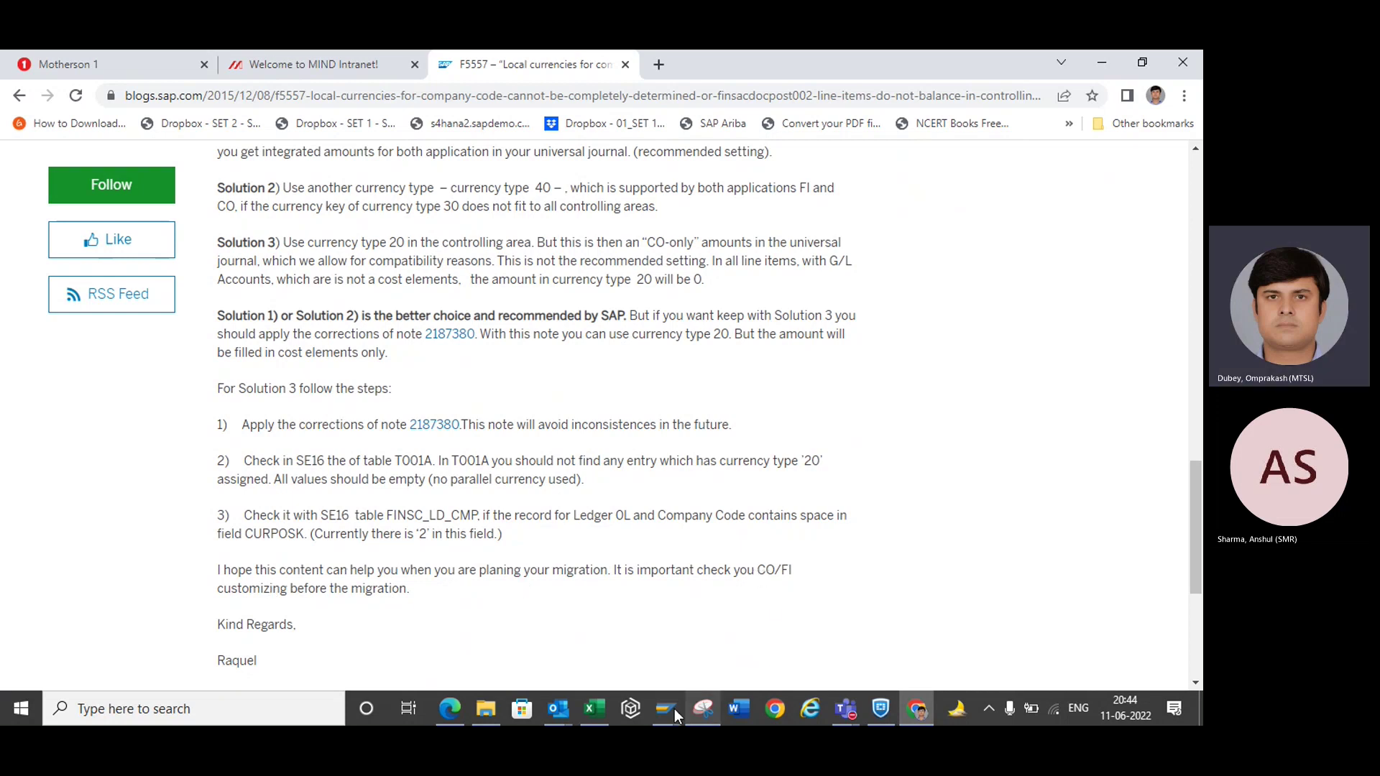
- Switch to the Create Material session in SAP and open transaction OB22 for additional local currencies
{"action": "mouse_move", "coordinate": [670, 709]}
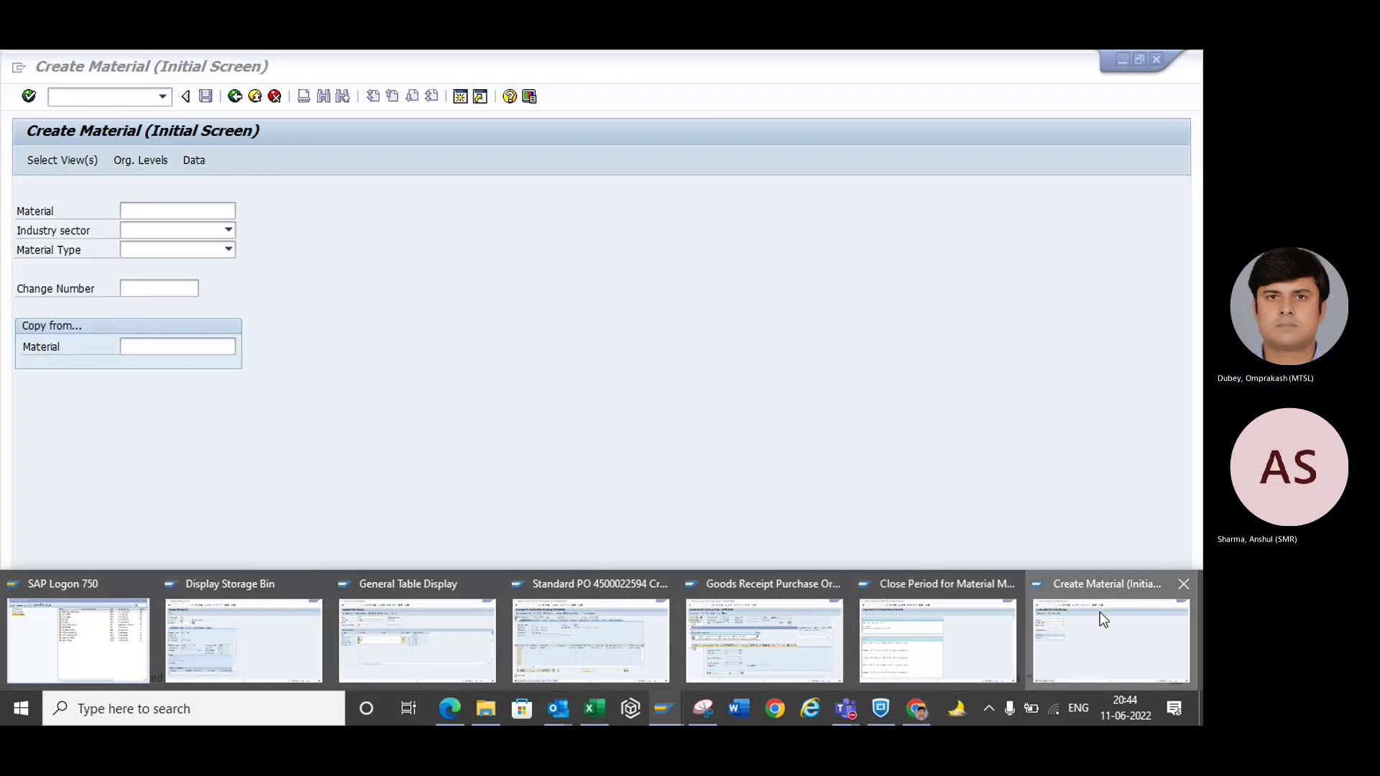
{"action": "left_click", "coordinate": [1099, 611]}
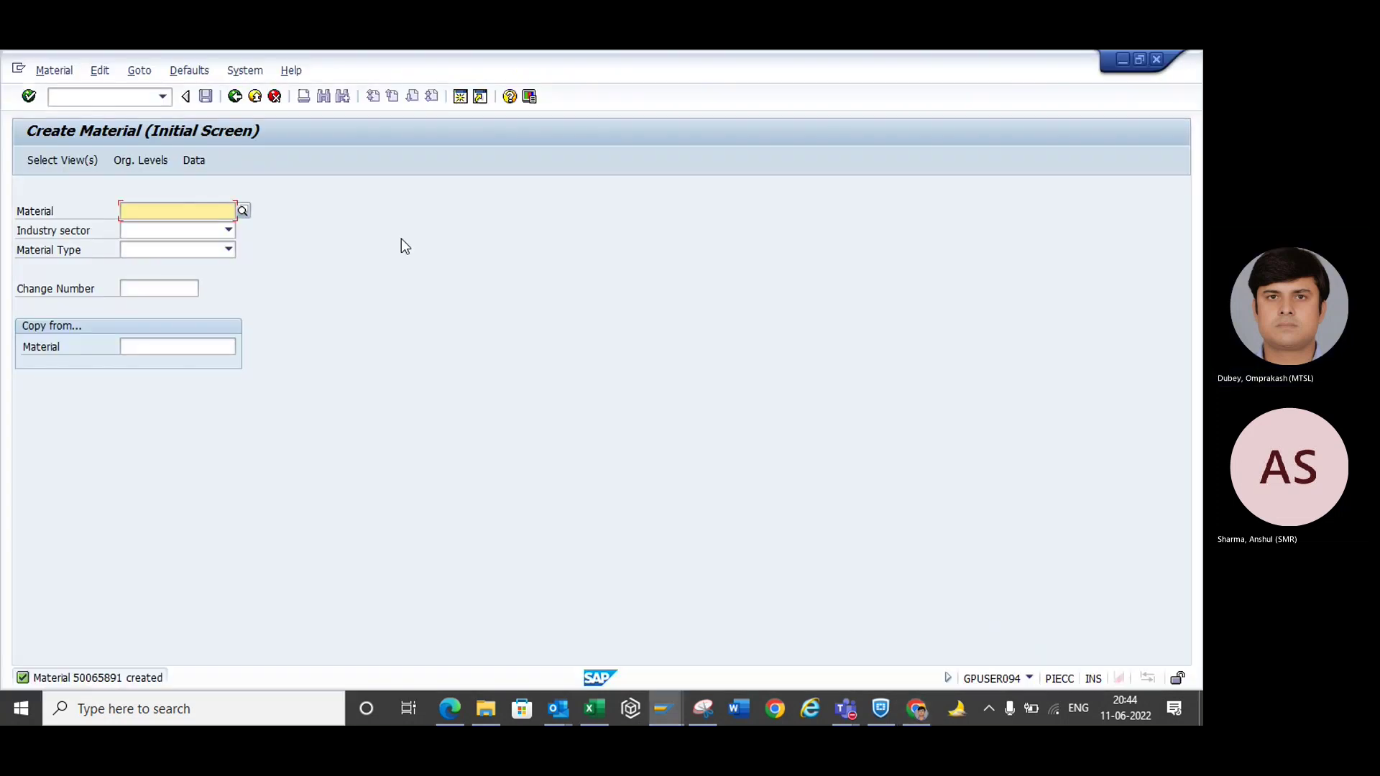
{"action": "left_click", "coordinate": [119, 95]}
{"action": "type", "text": "/NOB22"}
{"action": "key", "text": "Return"}
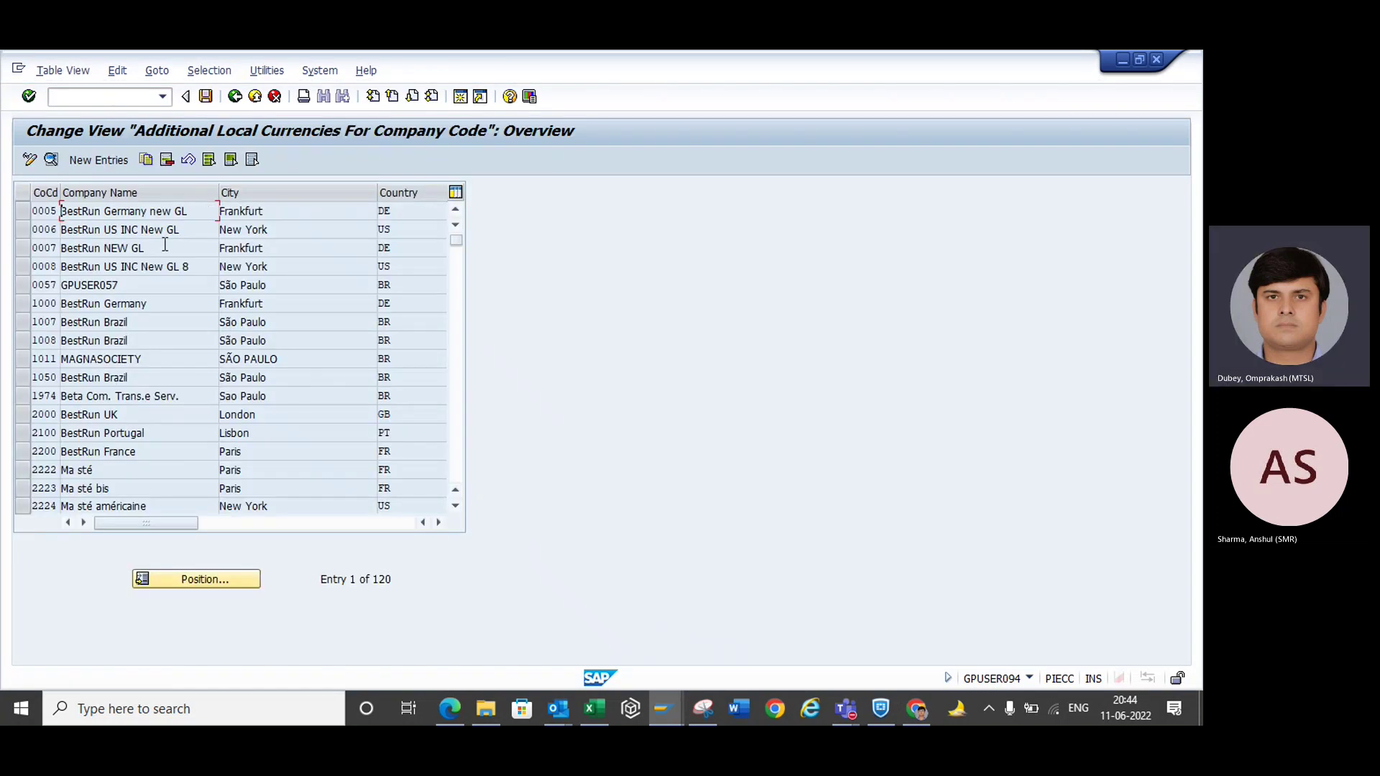
- Locate company code TWPN in the additional local currencies overview and open its details
{"action": "left_click", "coordinate": [181, 575]}
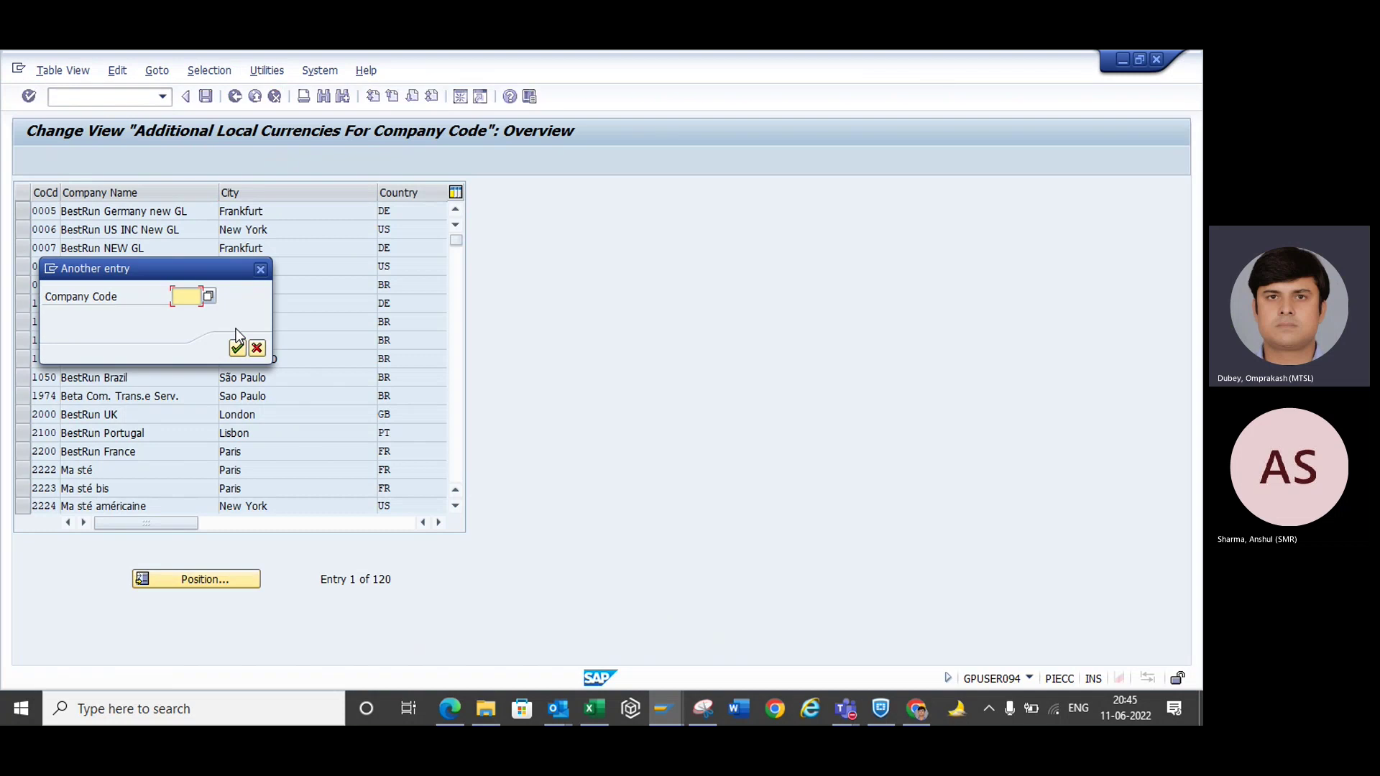
{"action": "type", "text": "TWPN"}
{"action": "key", "text": "Return"}
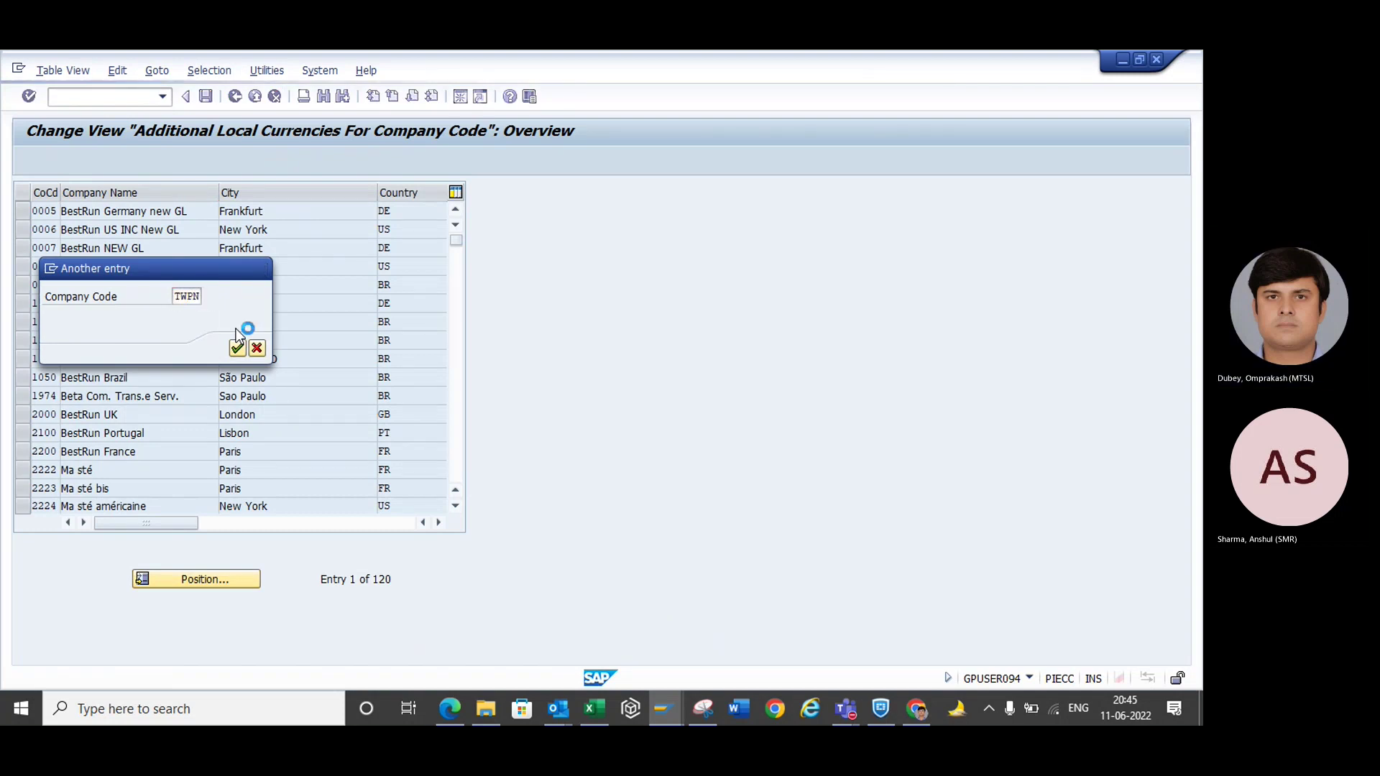
{"action": "left_click", "coordinate": [280, 216]}
{"action": "left_click", "coordinate": [24, 213]}
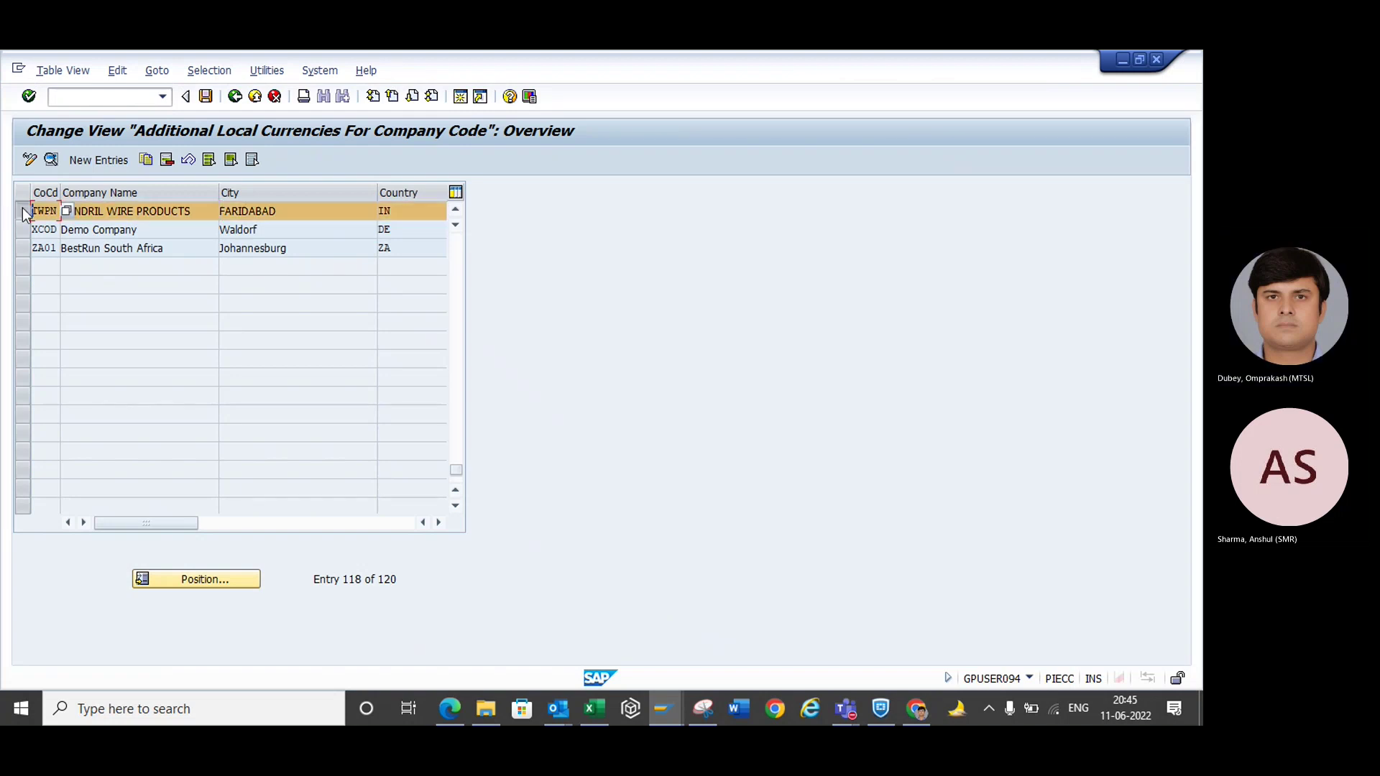
{"action": "left_click", "coordinate": [438, 524]}
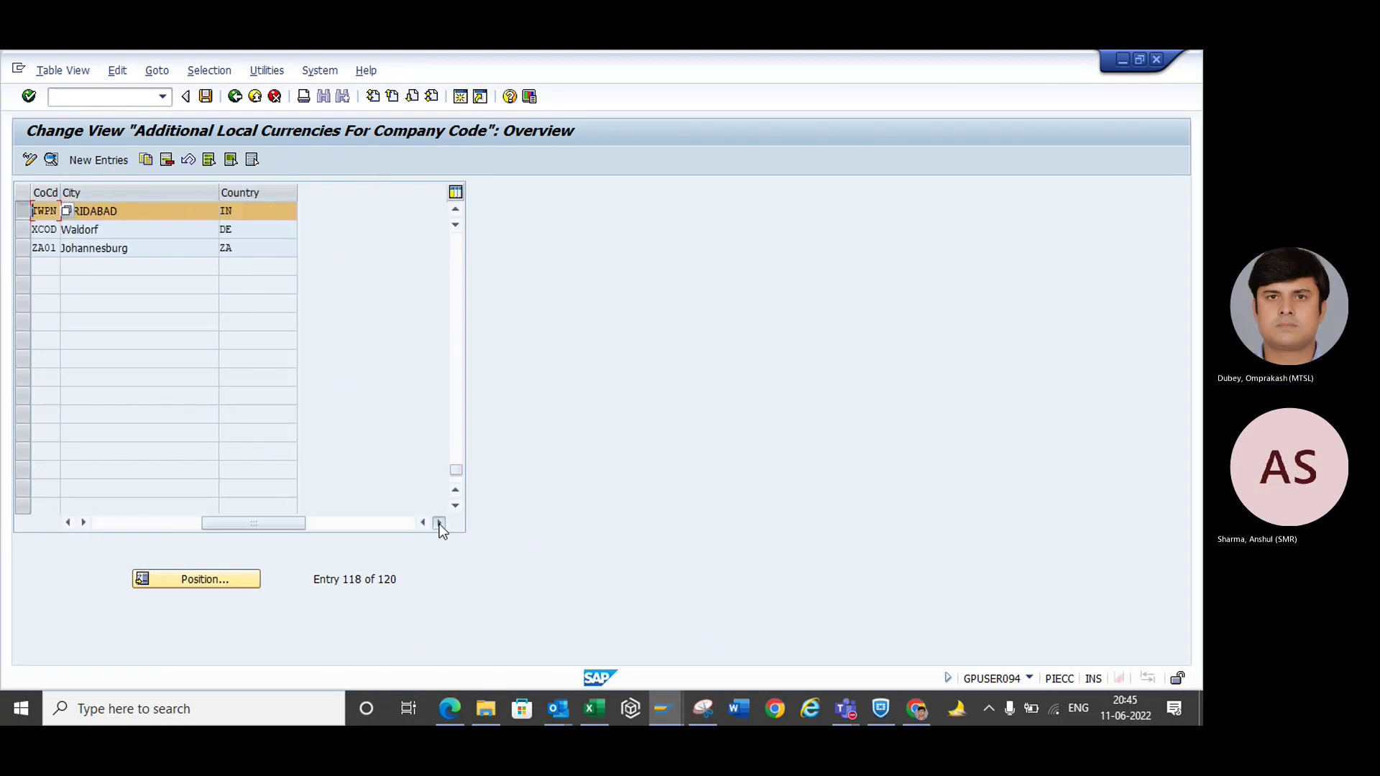
{"action": "left_click", "coordinate": [439, 523]}
{"action": "left_click", "coordinate": [51, 161]}
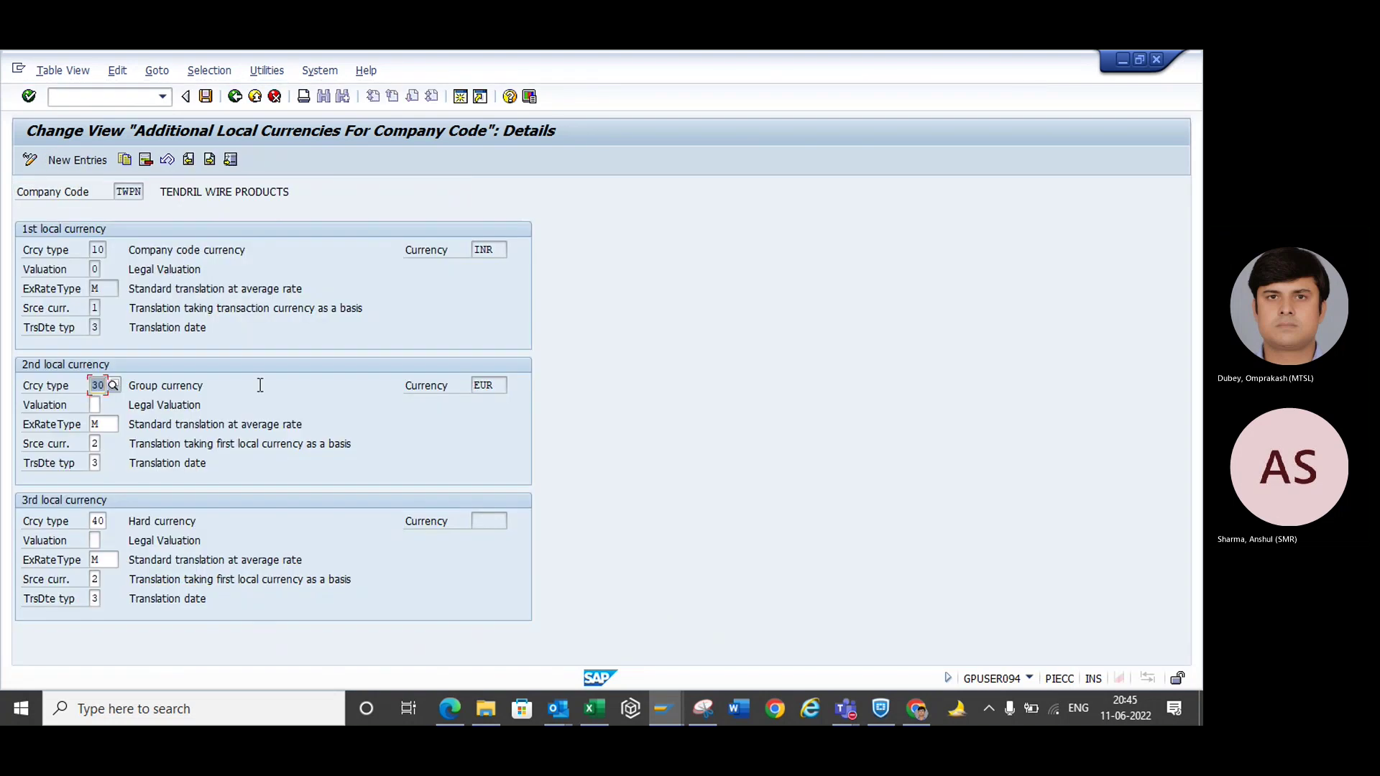
- Examine TWPN's first and second local currency settings and compare them with the goods receipt session's error log
{"action": "left_click", "coordinate": [487, 386]}
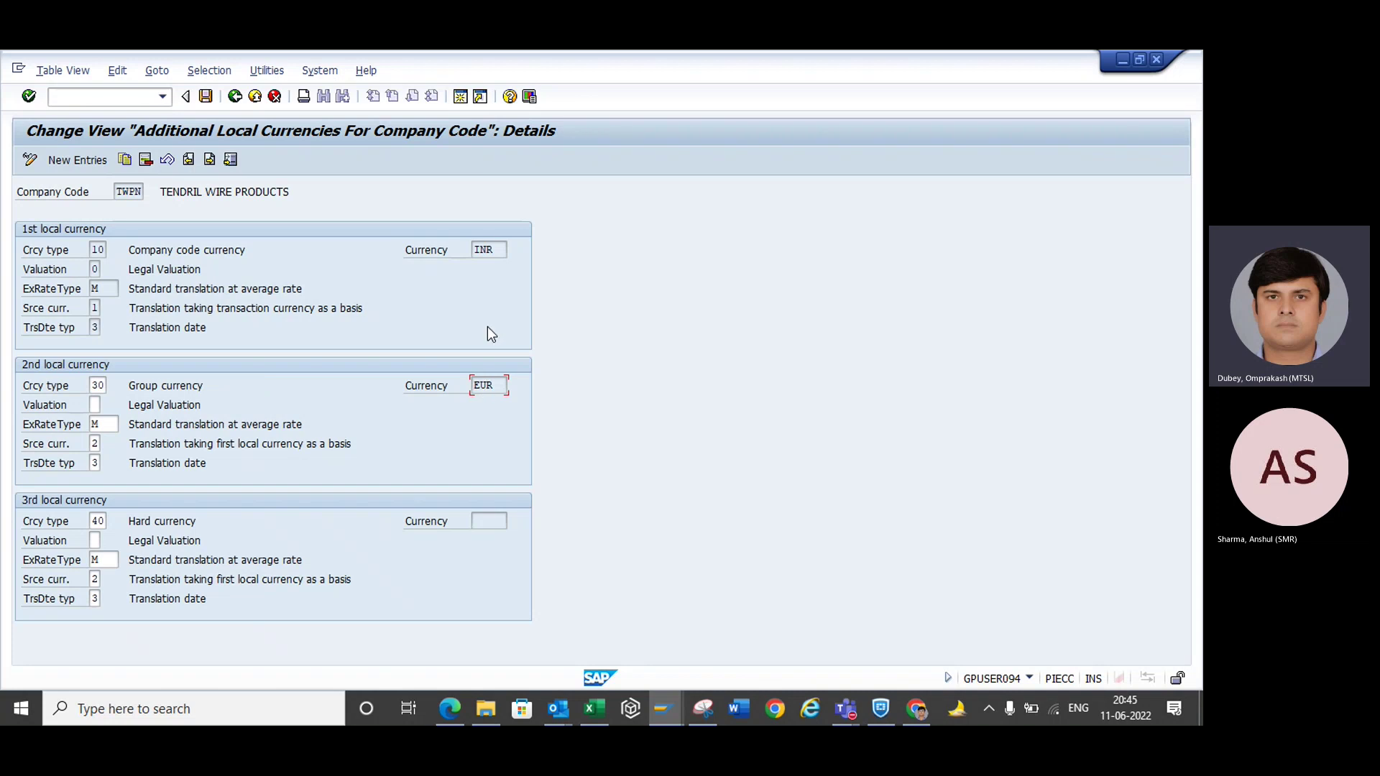
{"action": "left_click", "coordinate": [496, 250]}
{"action": "left_click", "coordinate": [481, 387]}
{"action": "left_click", "coordinate": [489, 244]}
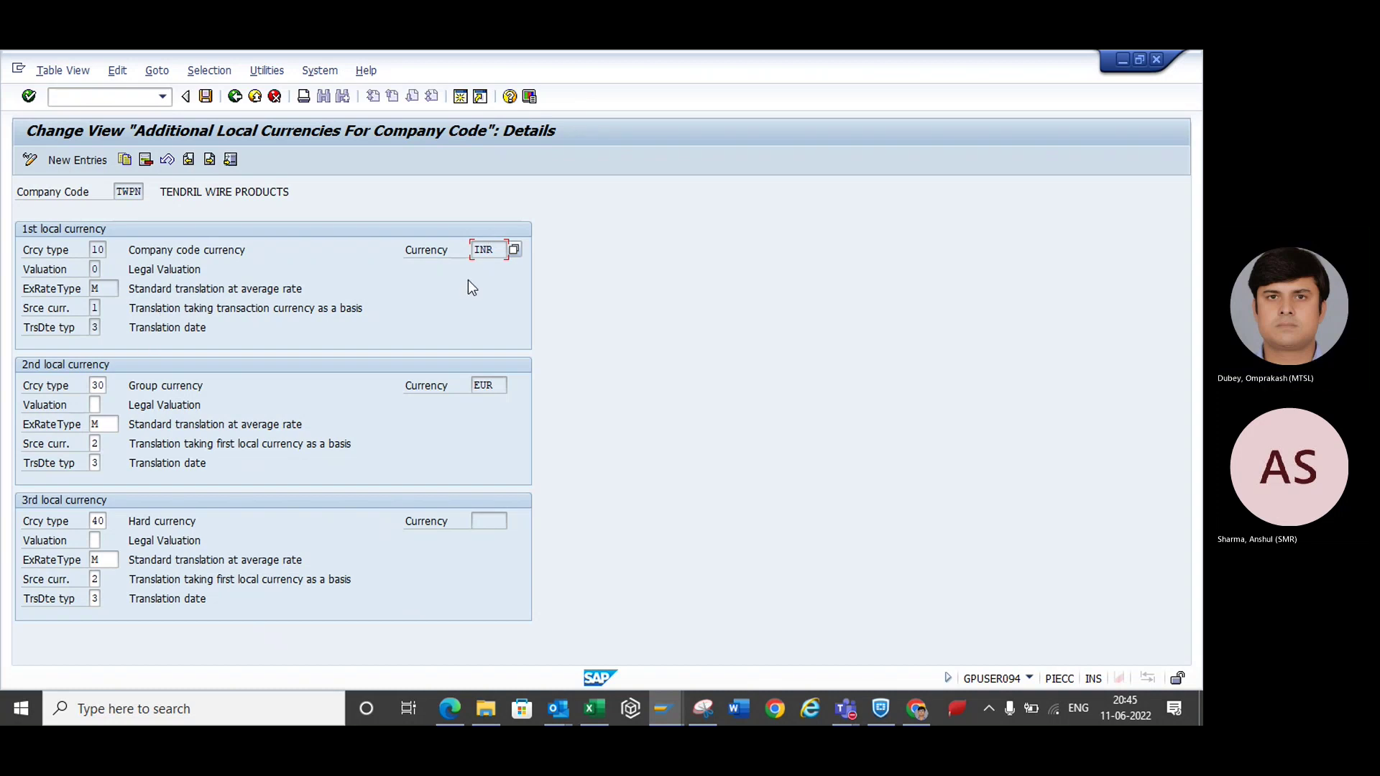
{"action": "left_click", "coordinate": [492, 381]}
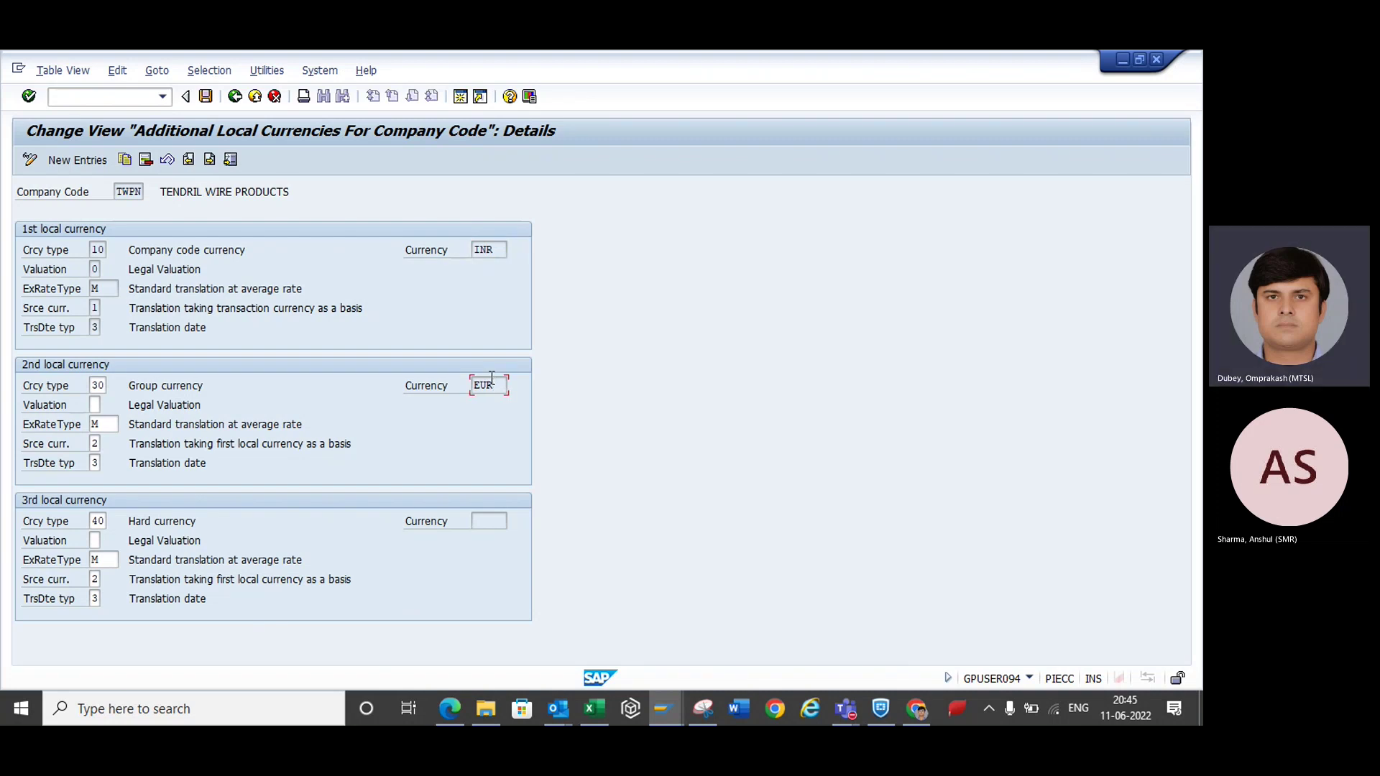
{"action": "left_click", "coordinate": [119, 424]}
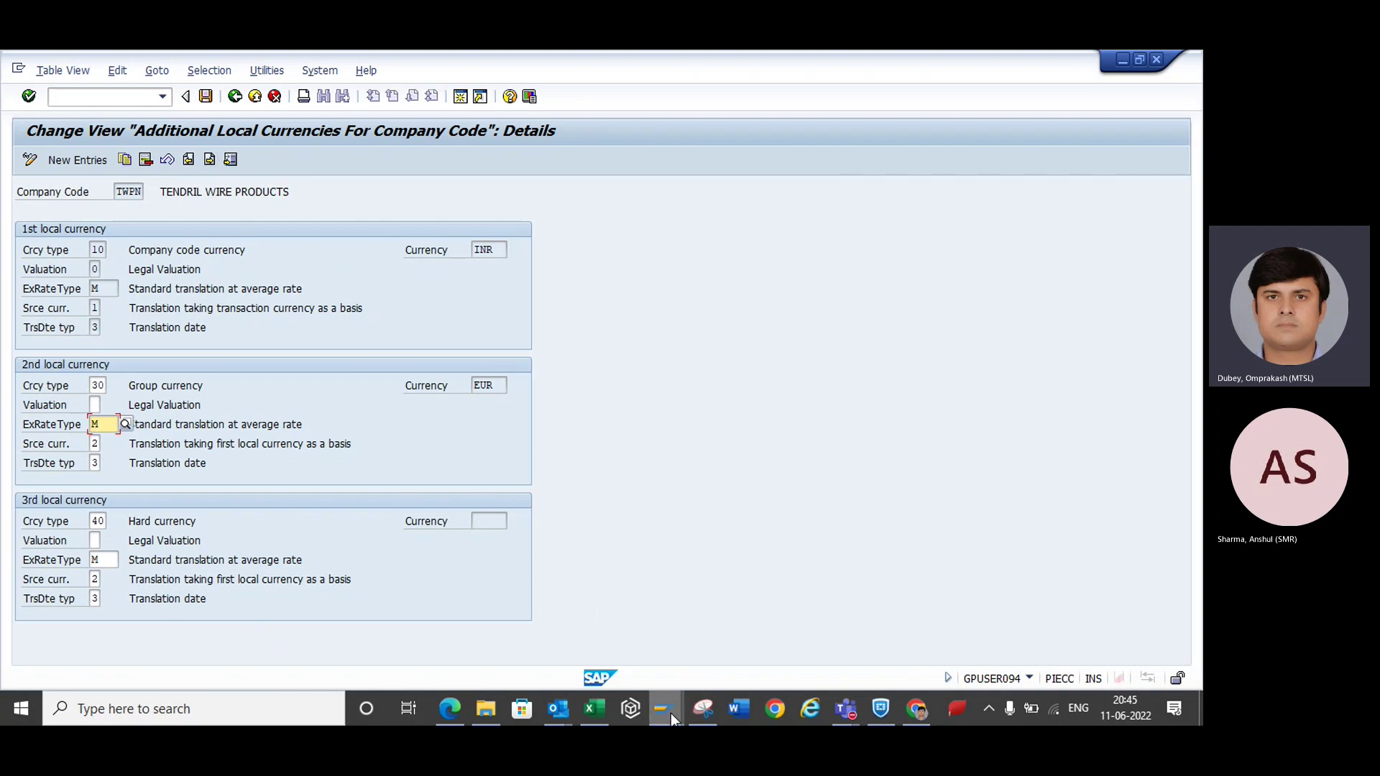
{"action": "mouse_move", "coordinate": [670, 711]}
{"action": "mouse_move", "coordinate": [795, 647]}
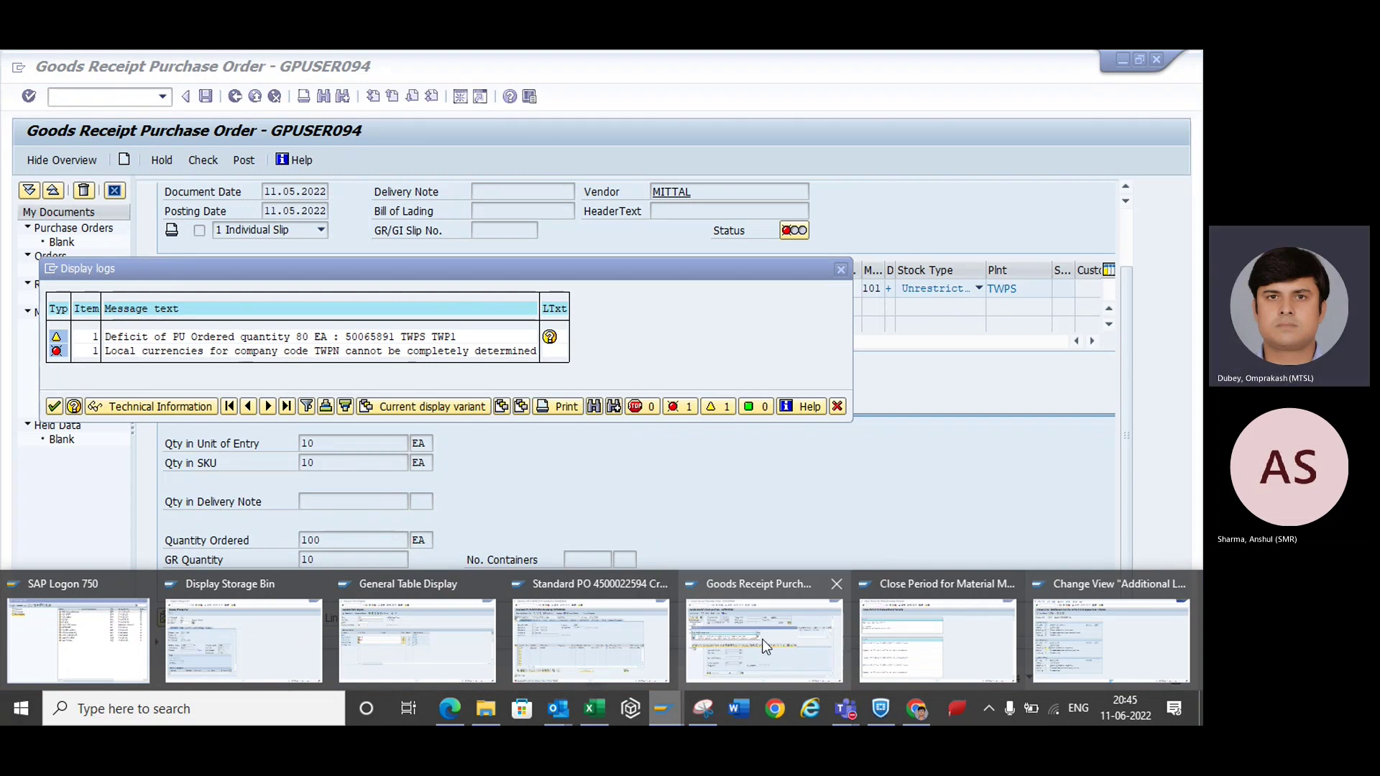
{"action": "left_click", "coordinate": [1109, 624]}
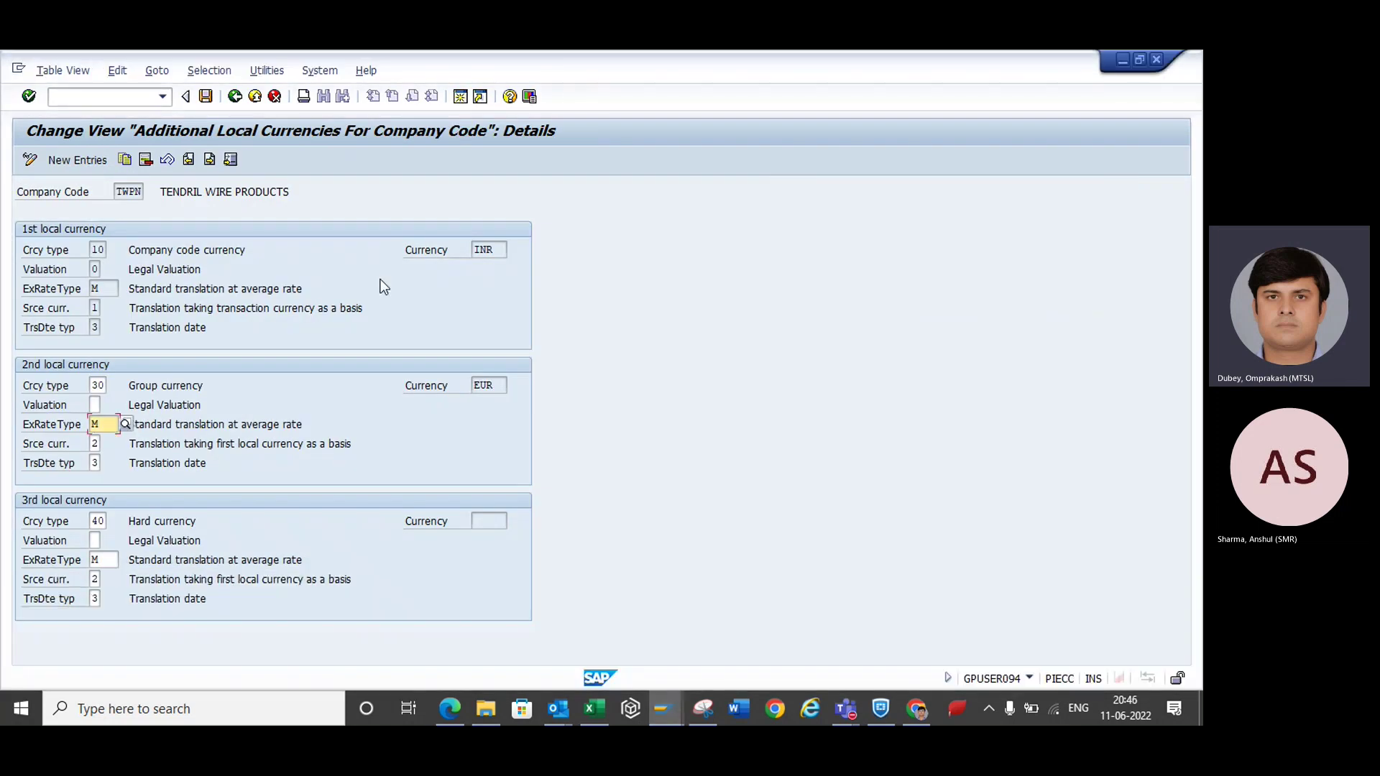
- Try to set the third local currency's type to 60, Global company currency, for company code TWPN
{"action": "left_click", "coordinate": [234, 95]}
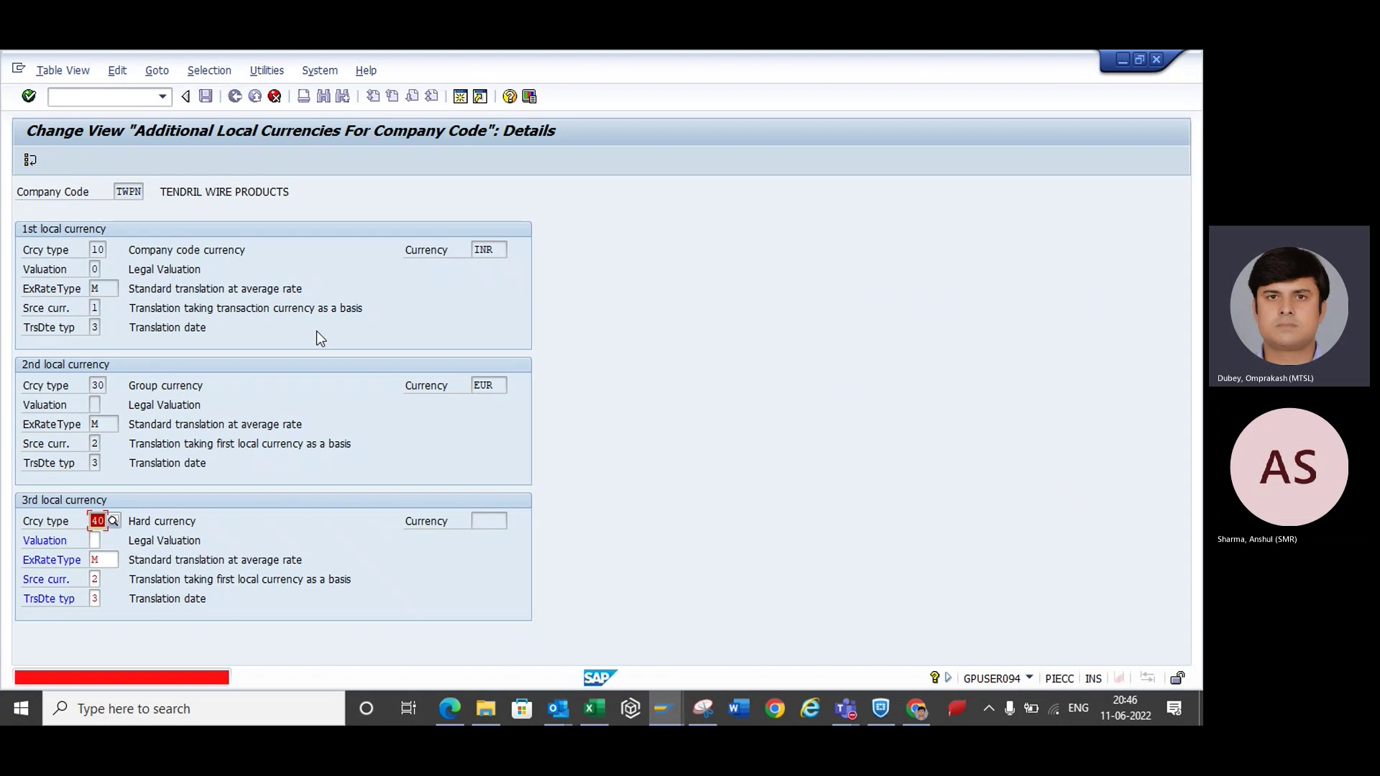
{"action": "left_click", "coordinate": [113, 520]}
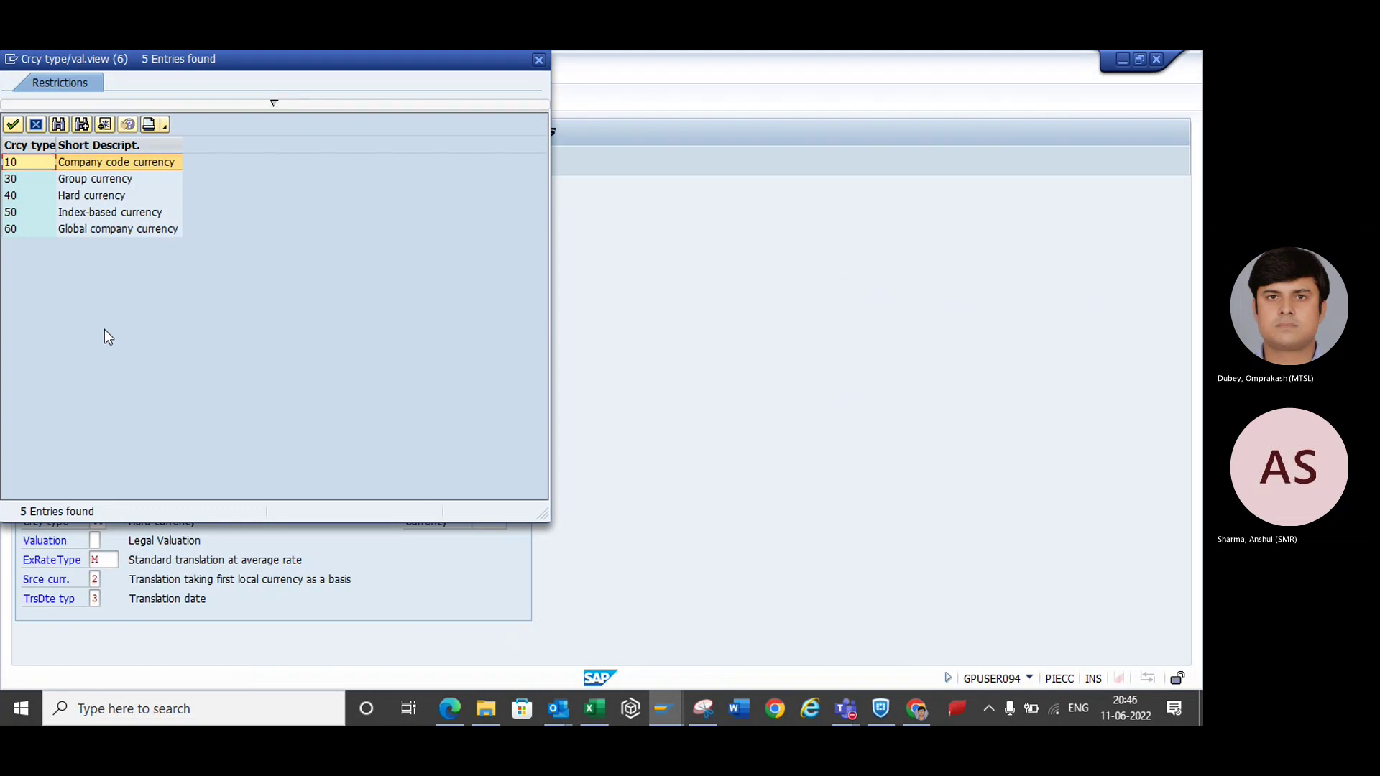
{"action": "double_click", "coordinate": [72, 229]}
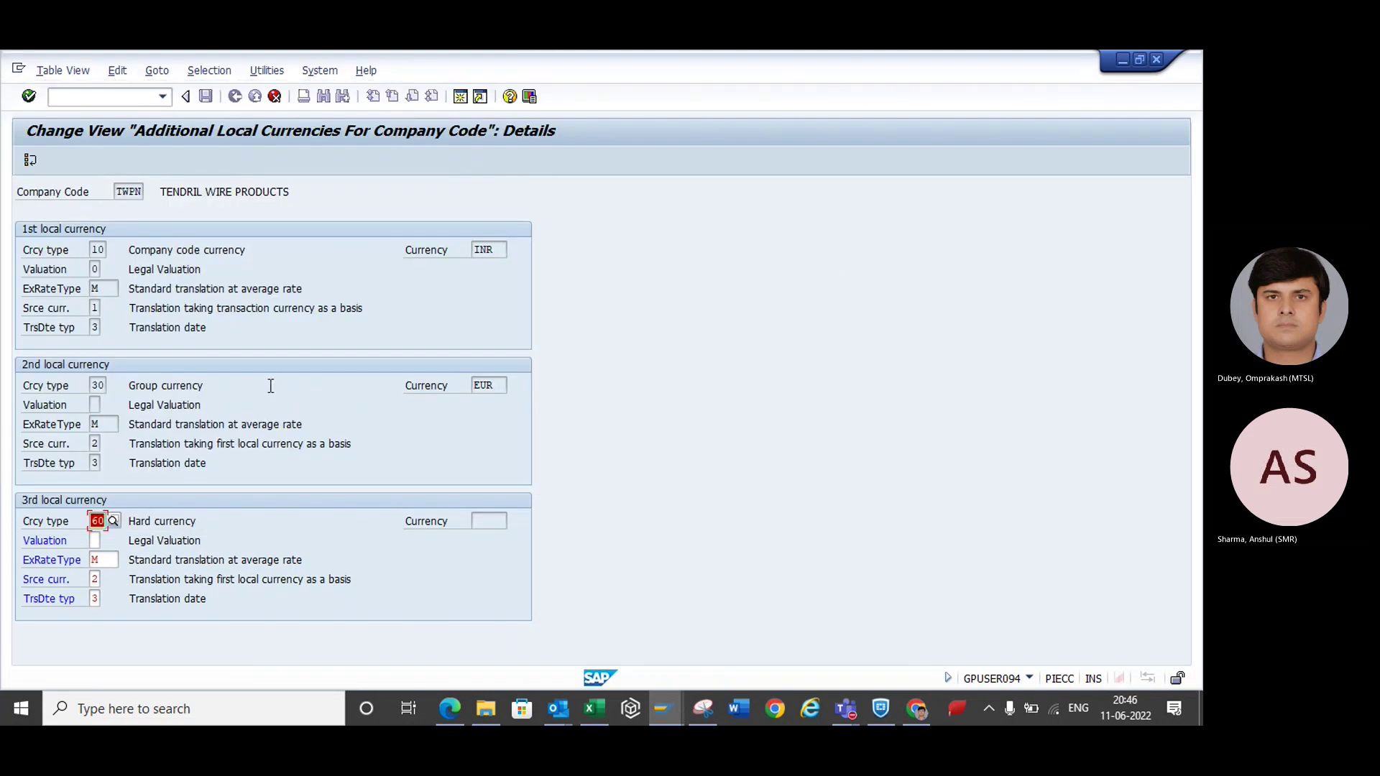
{"action": "key", "text": "Return"}
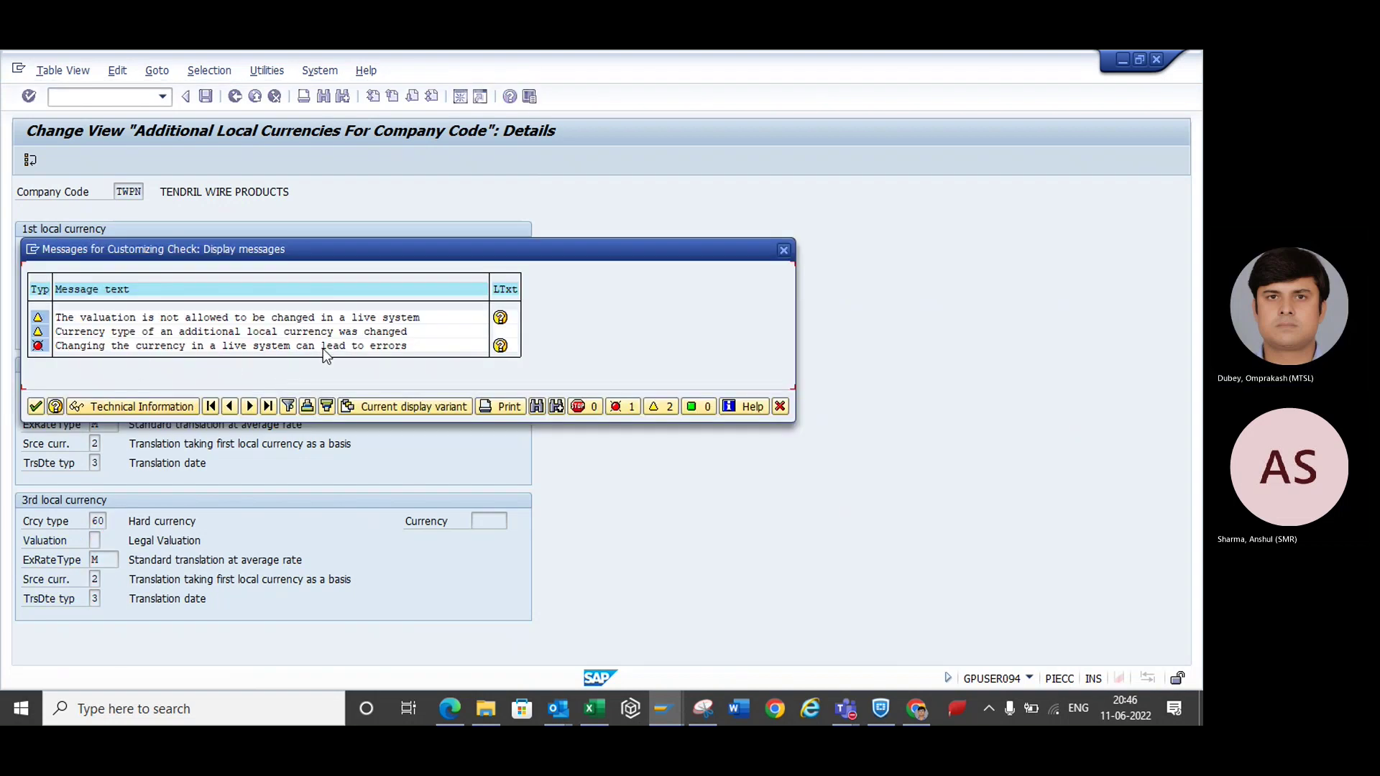
{"action": "left_click", "coordinate": [35, 407]}
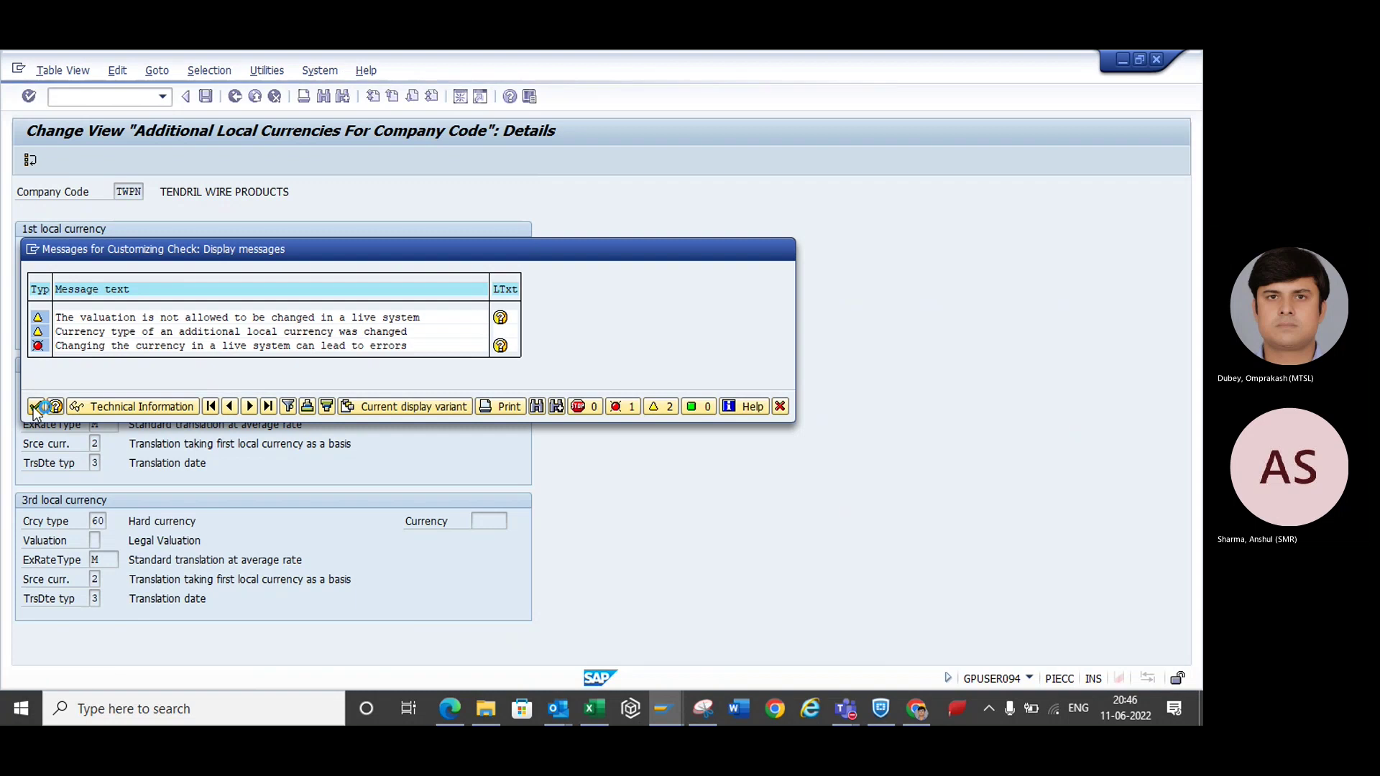
- Clear TWPN's third local currency type, exchange rate type, source currency and translation date type, and save under customizing request BMFK900465
{"action": "key", "text": "BackSpace"}
{"action": "left_click", "coordinate": [98, 555]}
{"action": "left_click", "coordinate": [100, 577]}
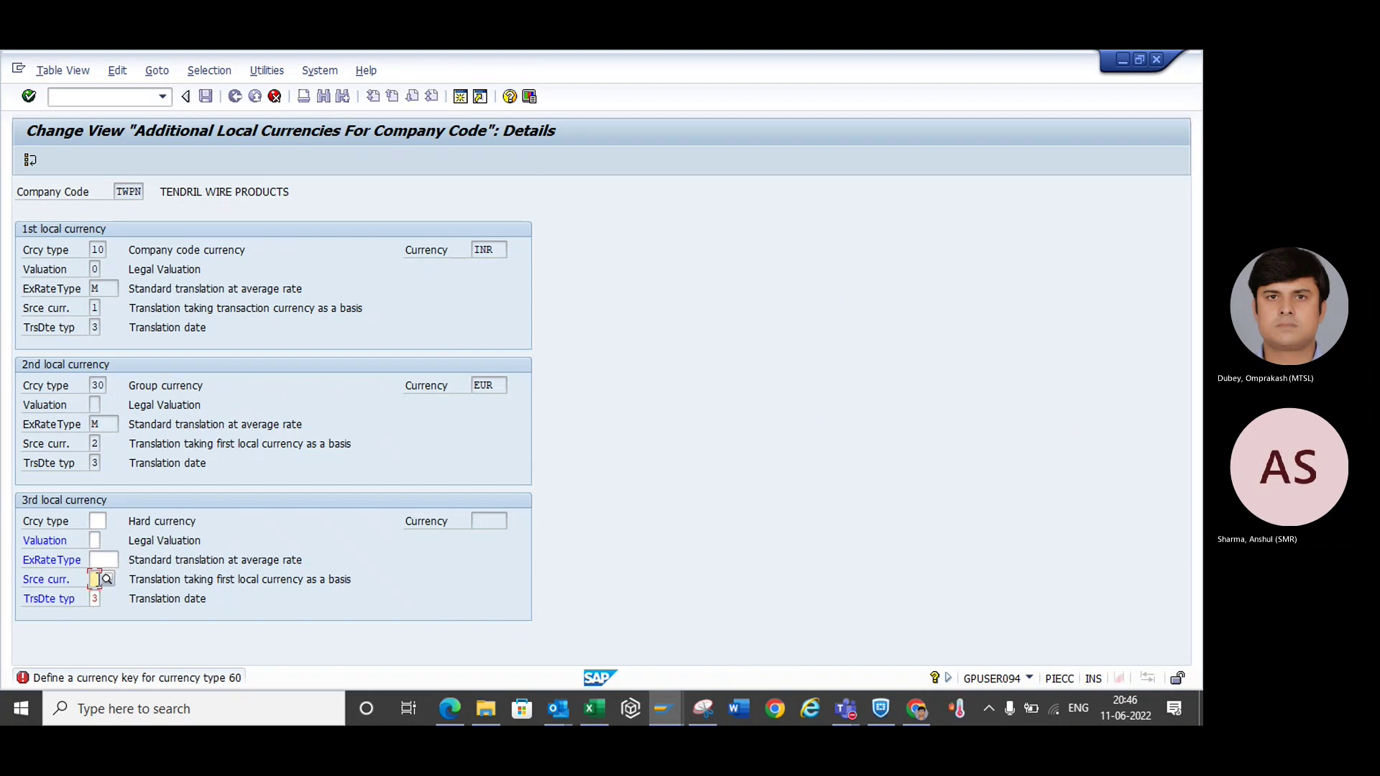
{"action": "left_click", "coordinate": [96, 601]}
{"action": "key", "text": "BackSpace"}
{"action": "key", "text": "Return"}
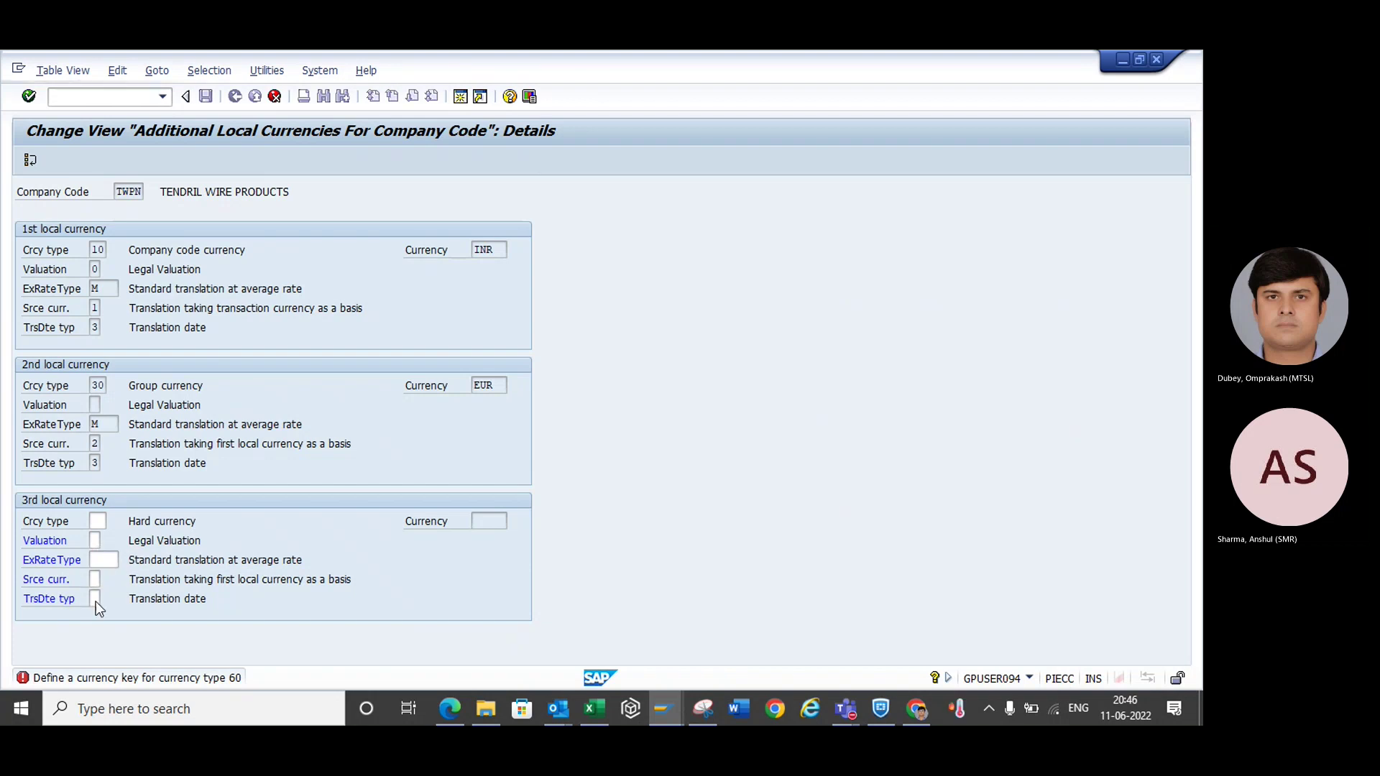
{"action": "key", "text": "Return"}
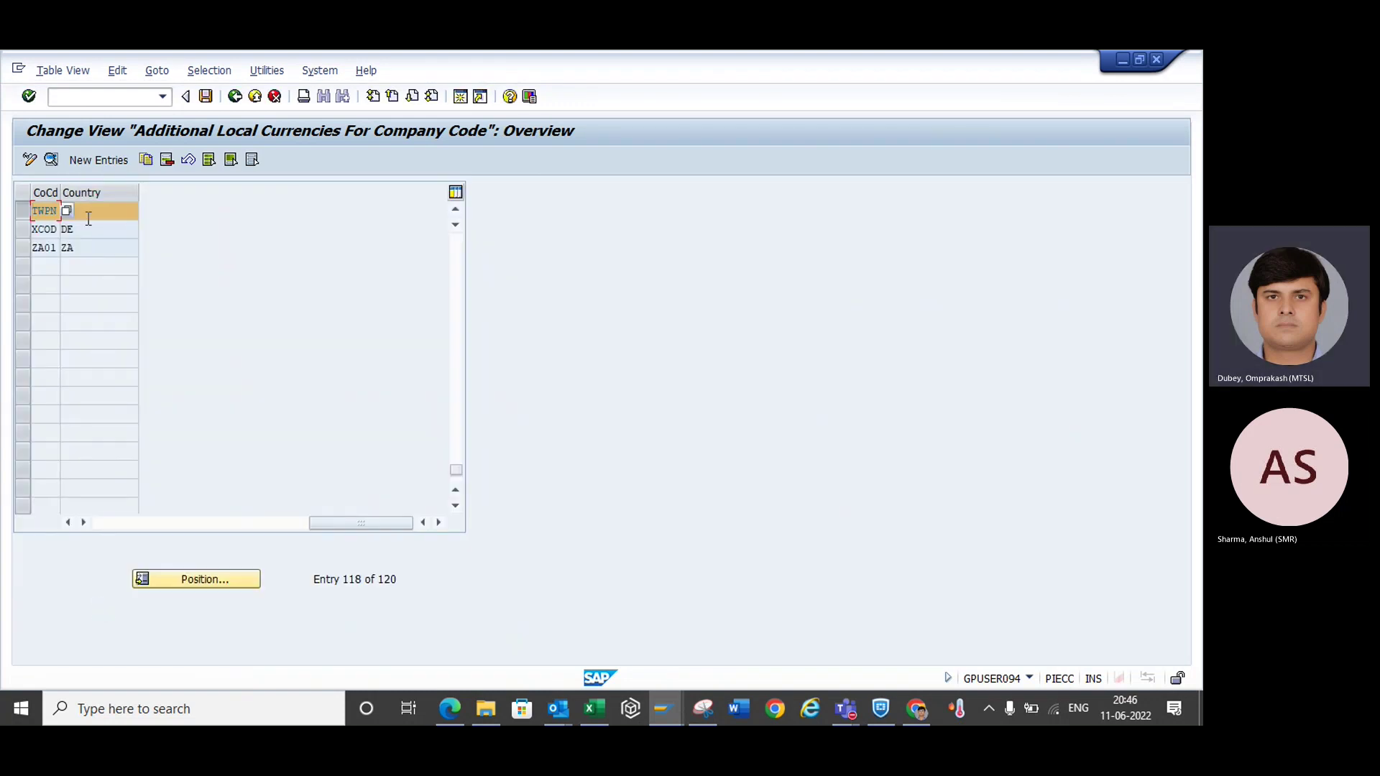
{"action": "left_click", "coordinate": [205, 97]}
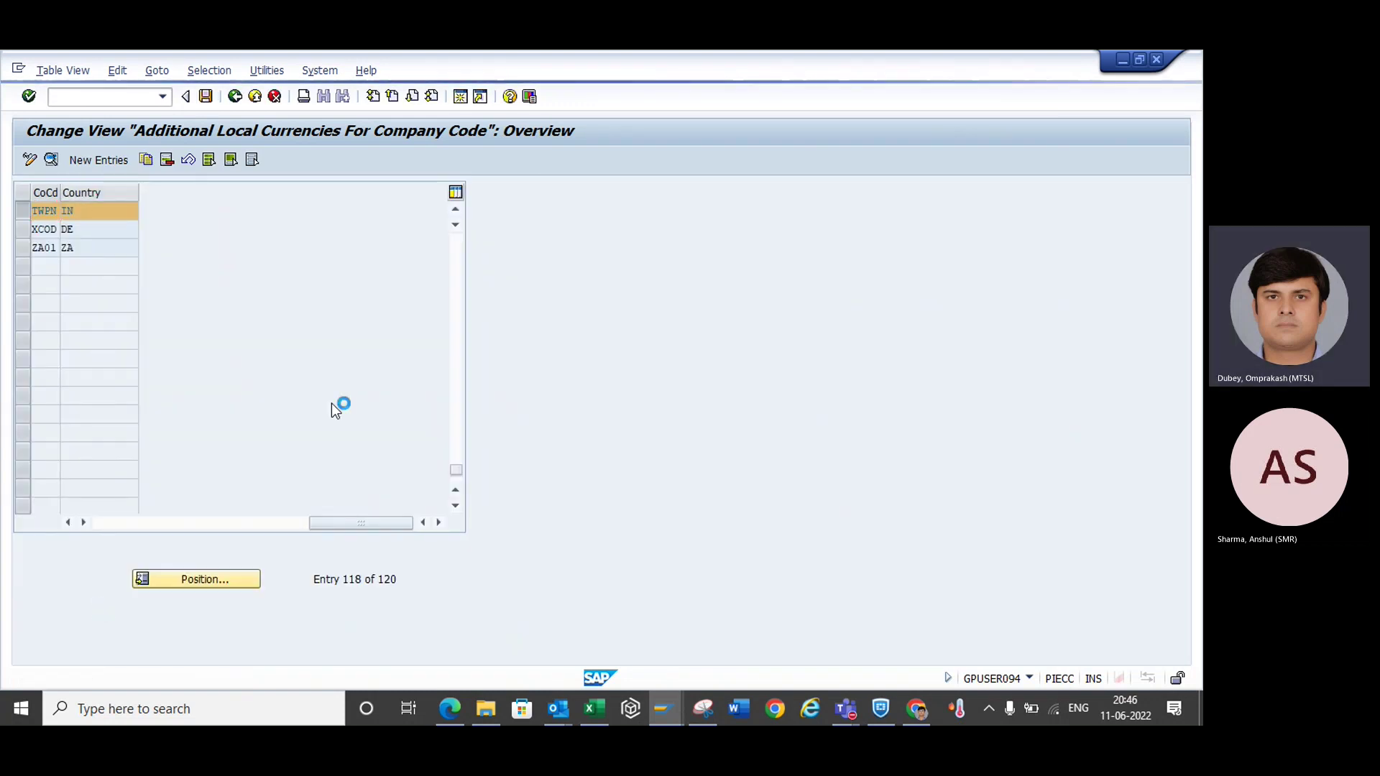
{"action": "left_click", "coordinate": [259, 348]}
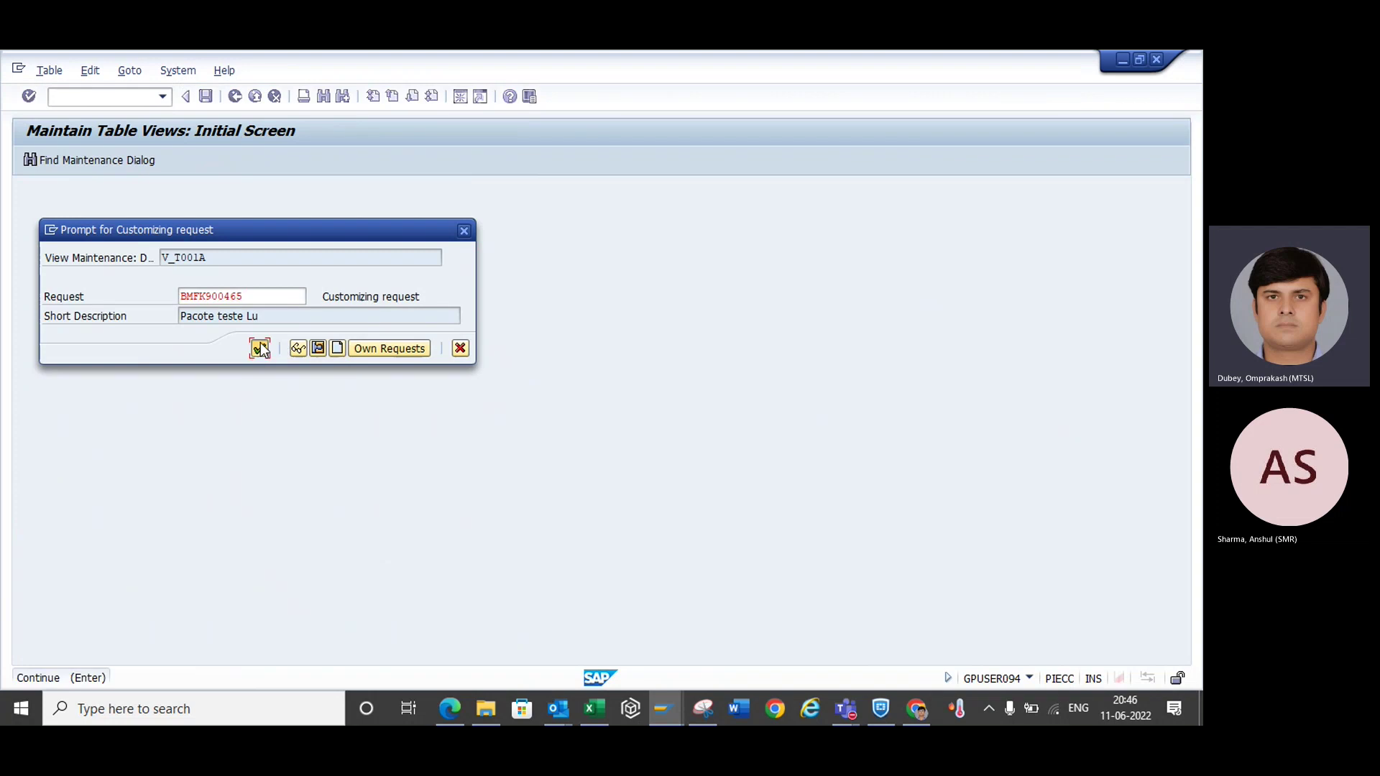
- Return to the goods receipt session, check the SPRING receipt again and post it
{"action": "key", "text": "alt+Tab"}
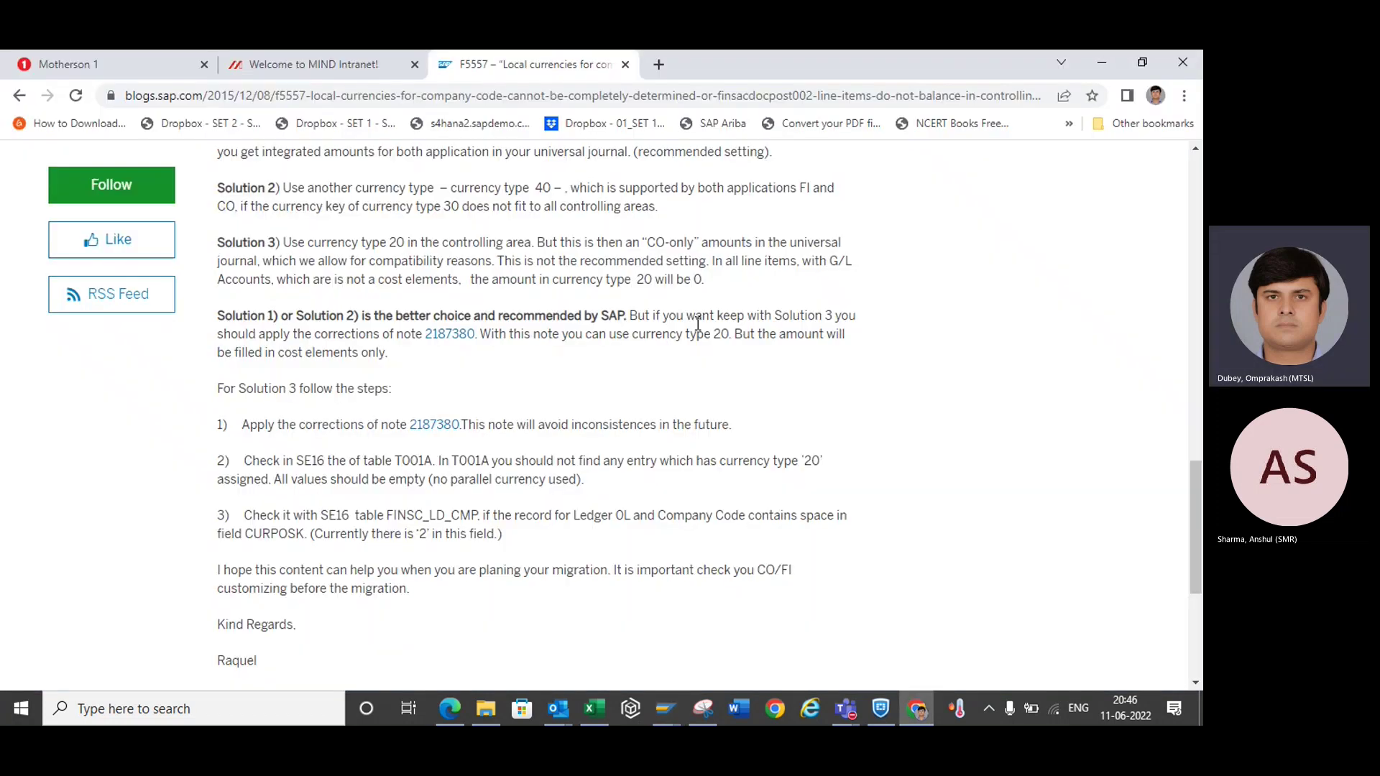
{"action": "key", "text": "alt+Tab"}
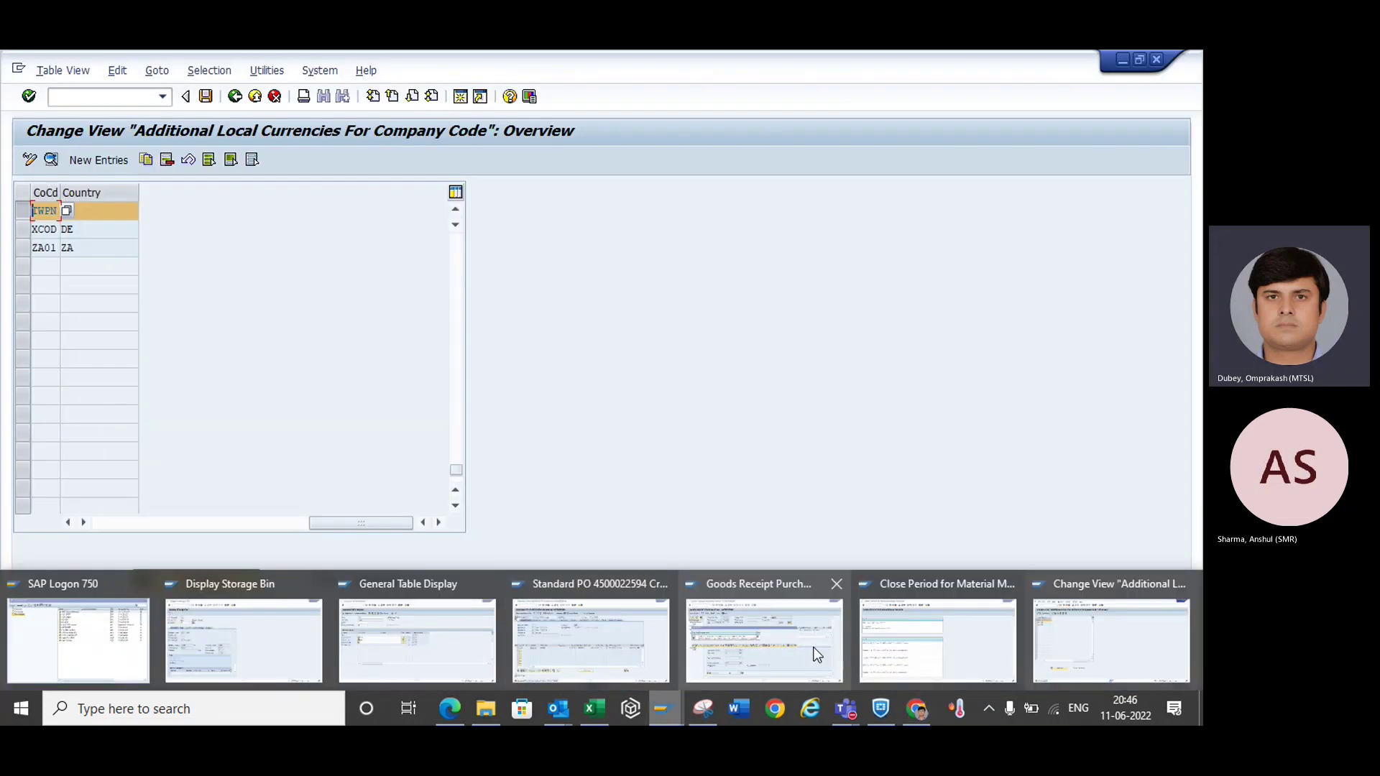
{"action": "left_click", "coordinate": [744, 628]}
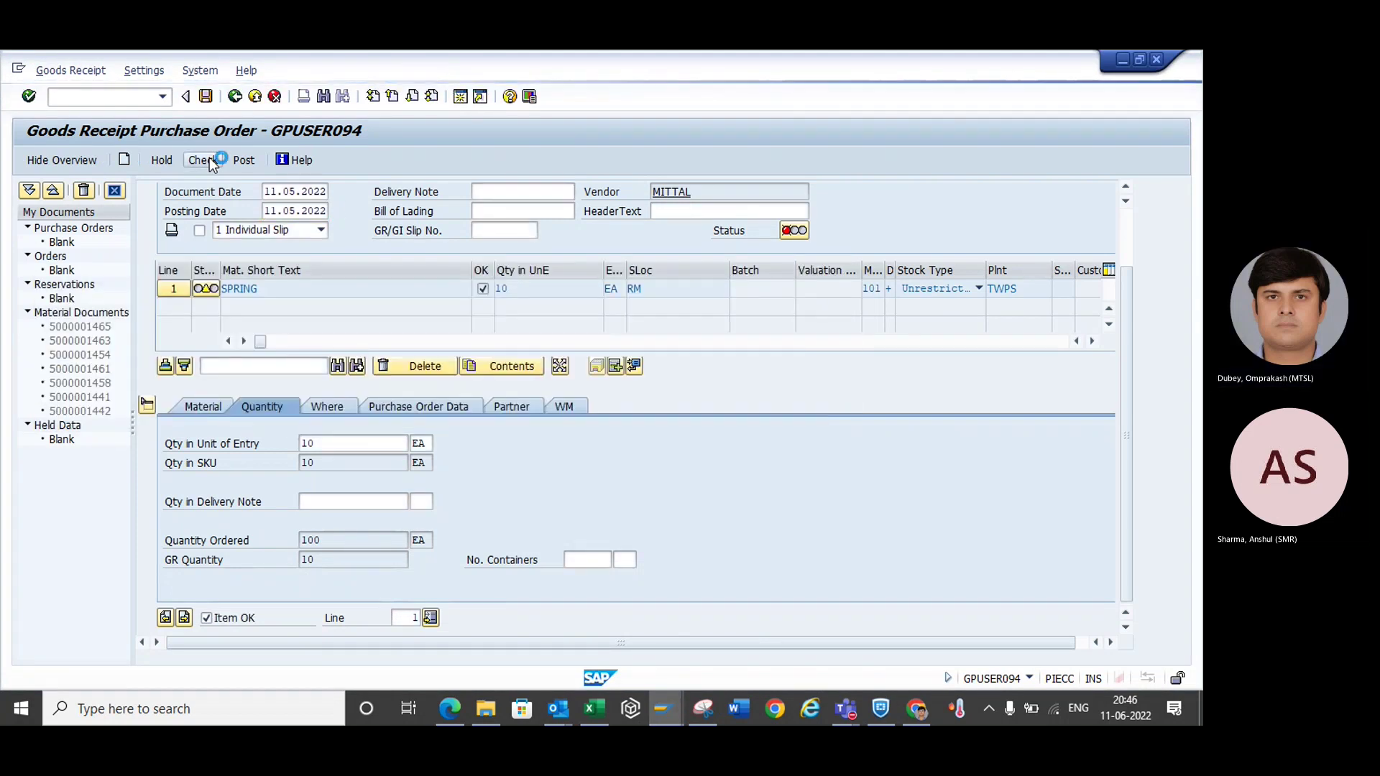
{"action": "left_click", "coordinate": [54, 387]}
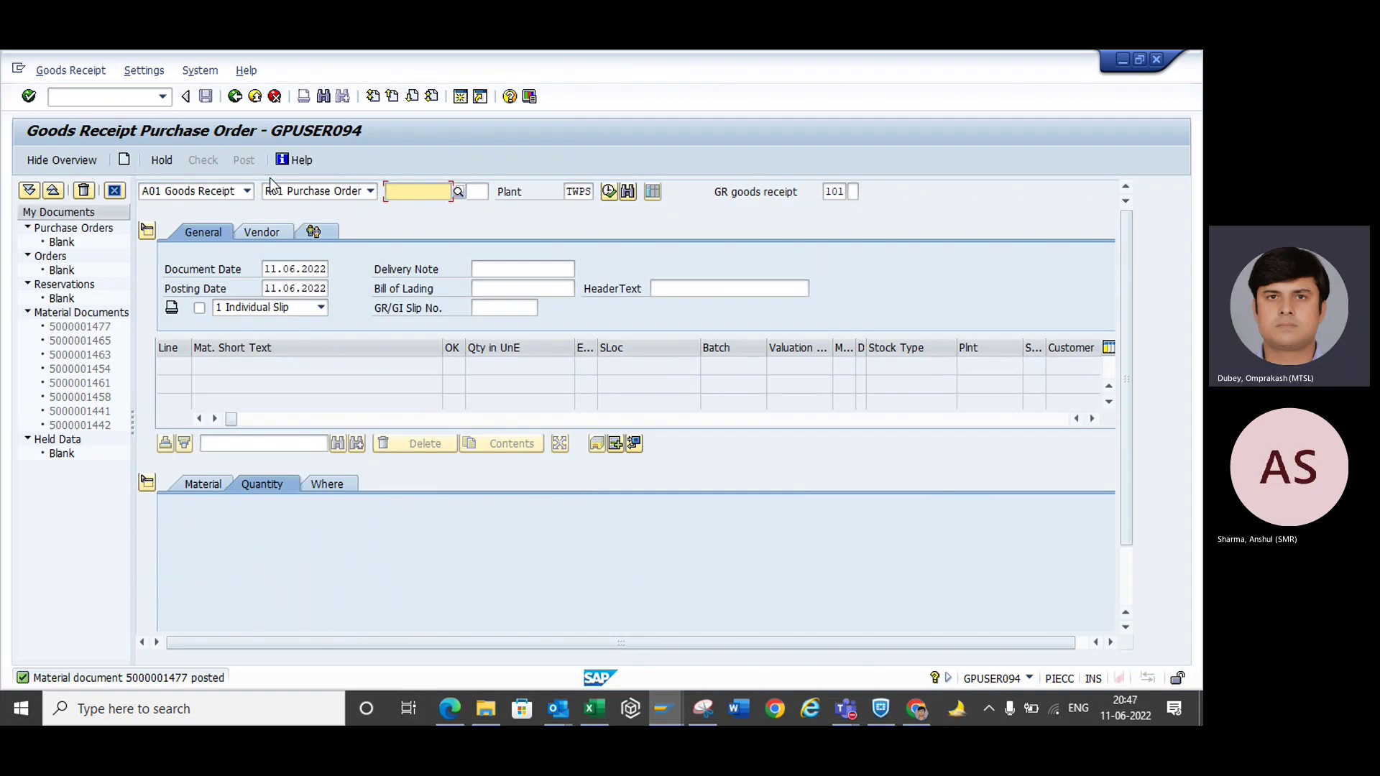
- Open the details of the posting message and examine the posted material document's number
{"action": "left_click", "coordinate": [160, 679]}
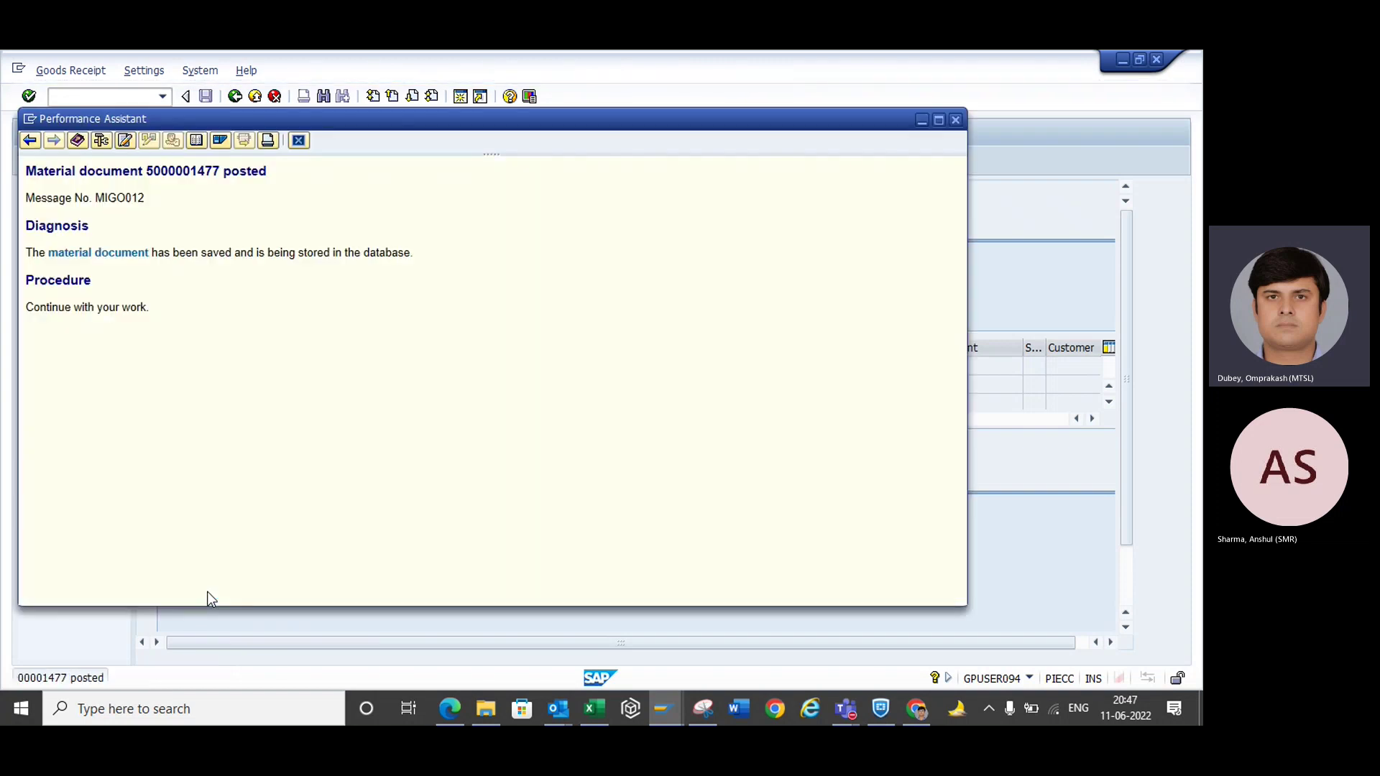
{"action": "double_click", "coordinate": [183, 172]}
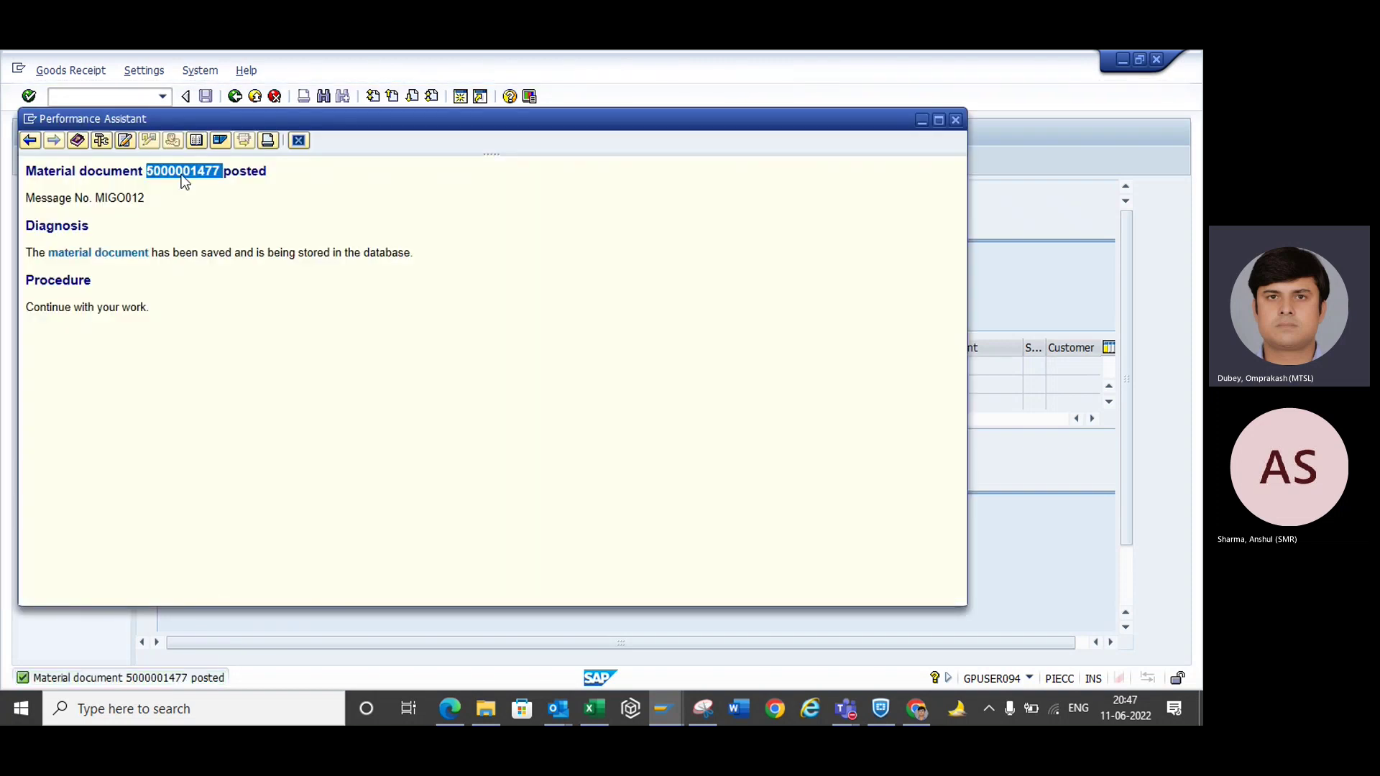
{"action": "left_click", "coordinate": [956, 117]}
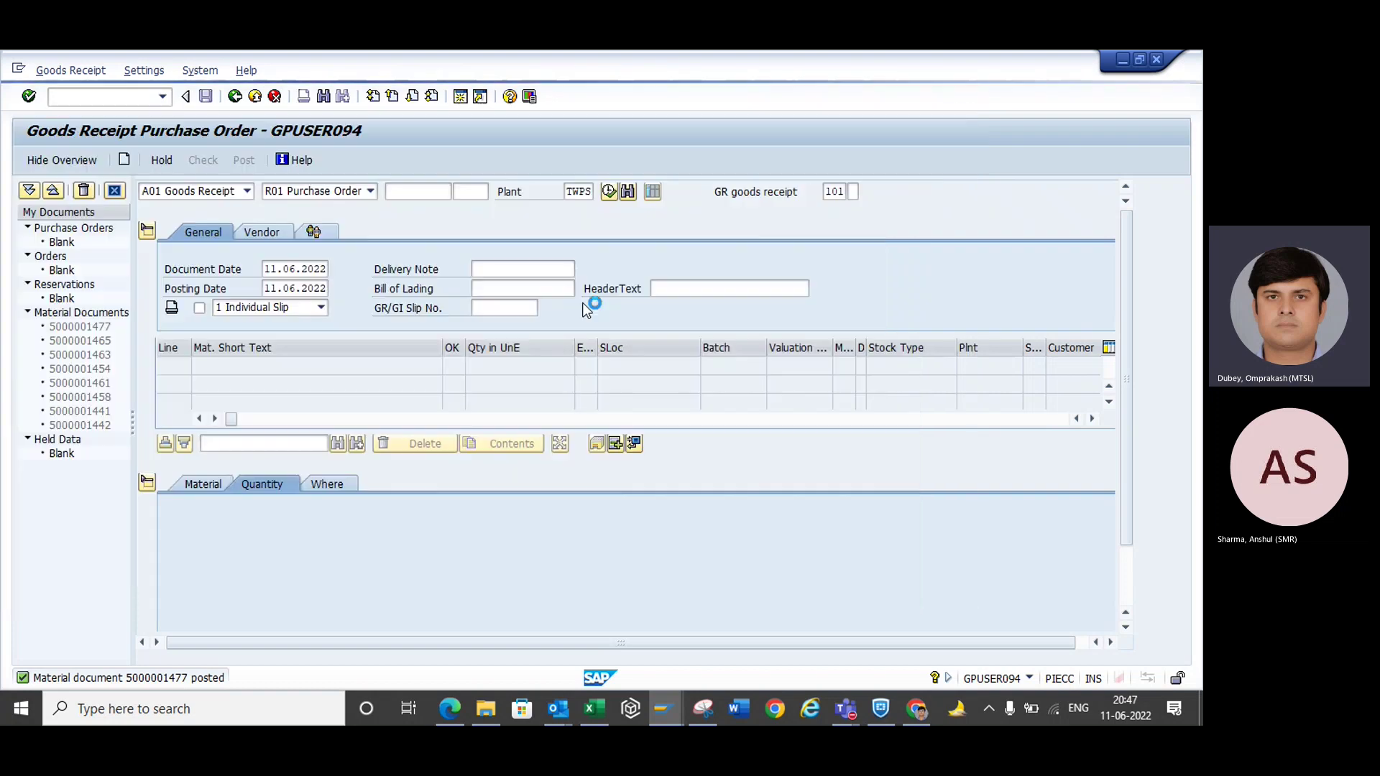
- Display the posted material document and examine its WM data, including source storage type and TR number
{"action": "left_click", "coordinate": [246, 190]}
{"action": "left_click", "coordinate": [179, 223]}
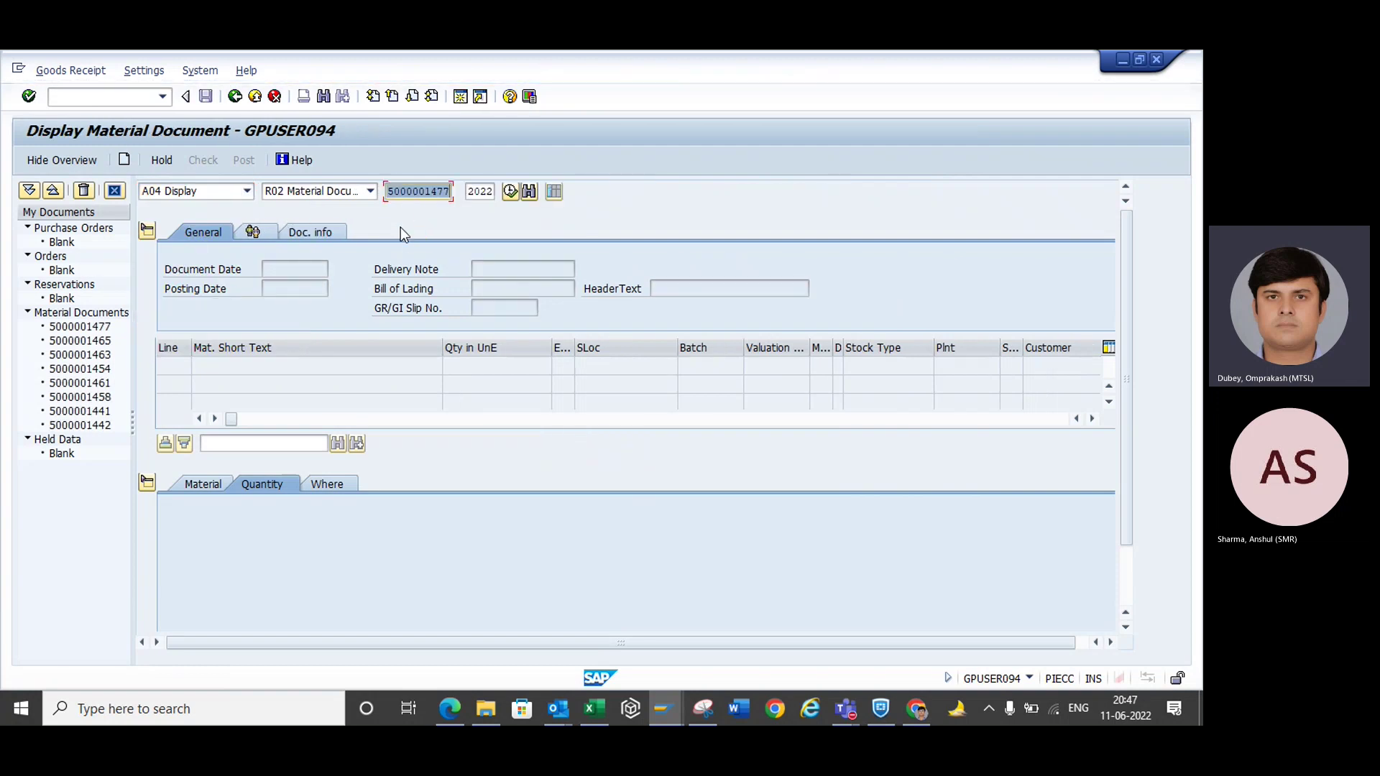
{"action": "key", "text": "Return"}
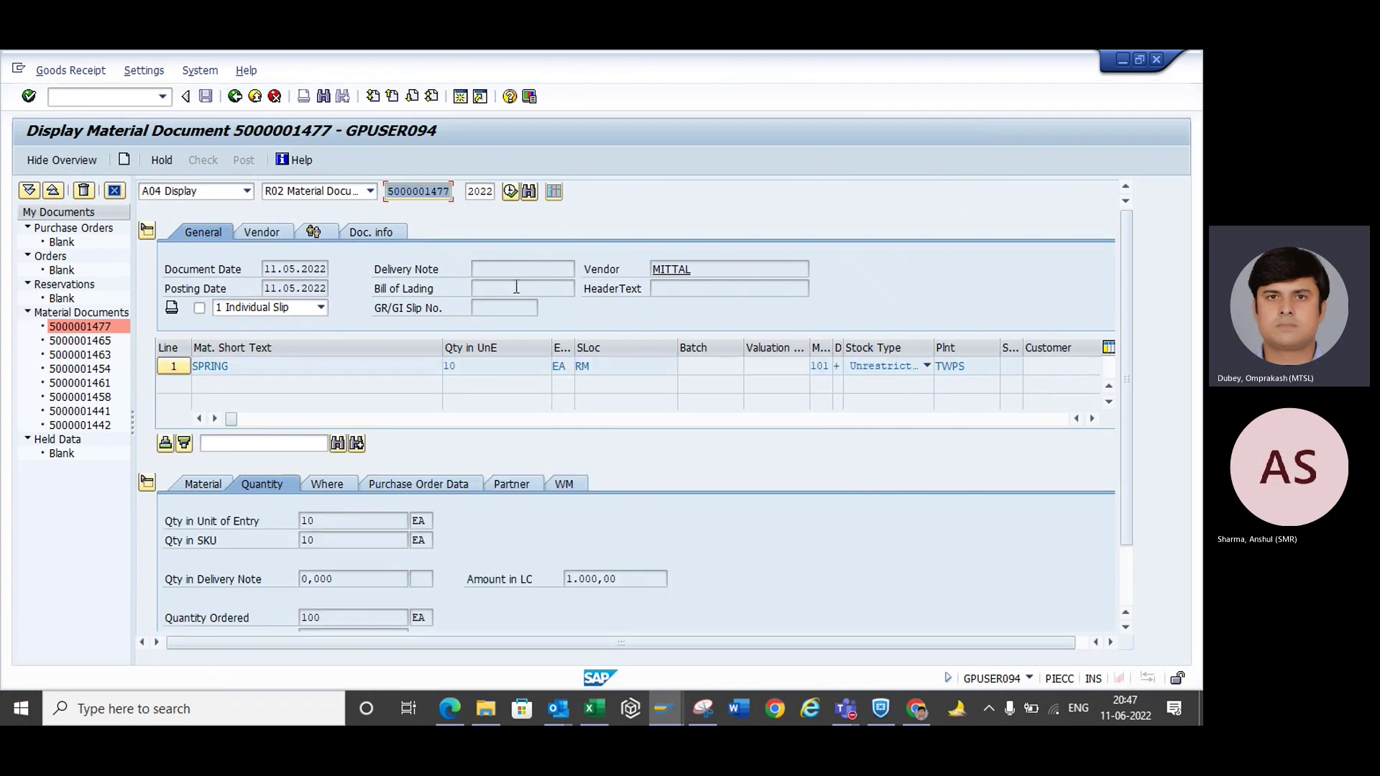
{"action": "left_click", "coordinate": [564, 484]}
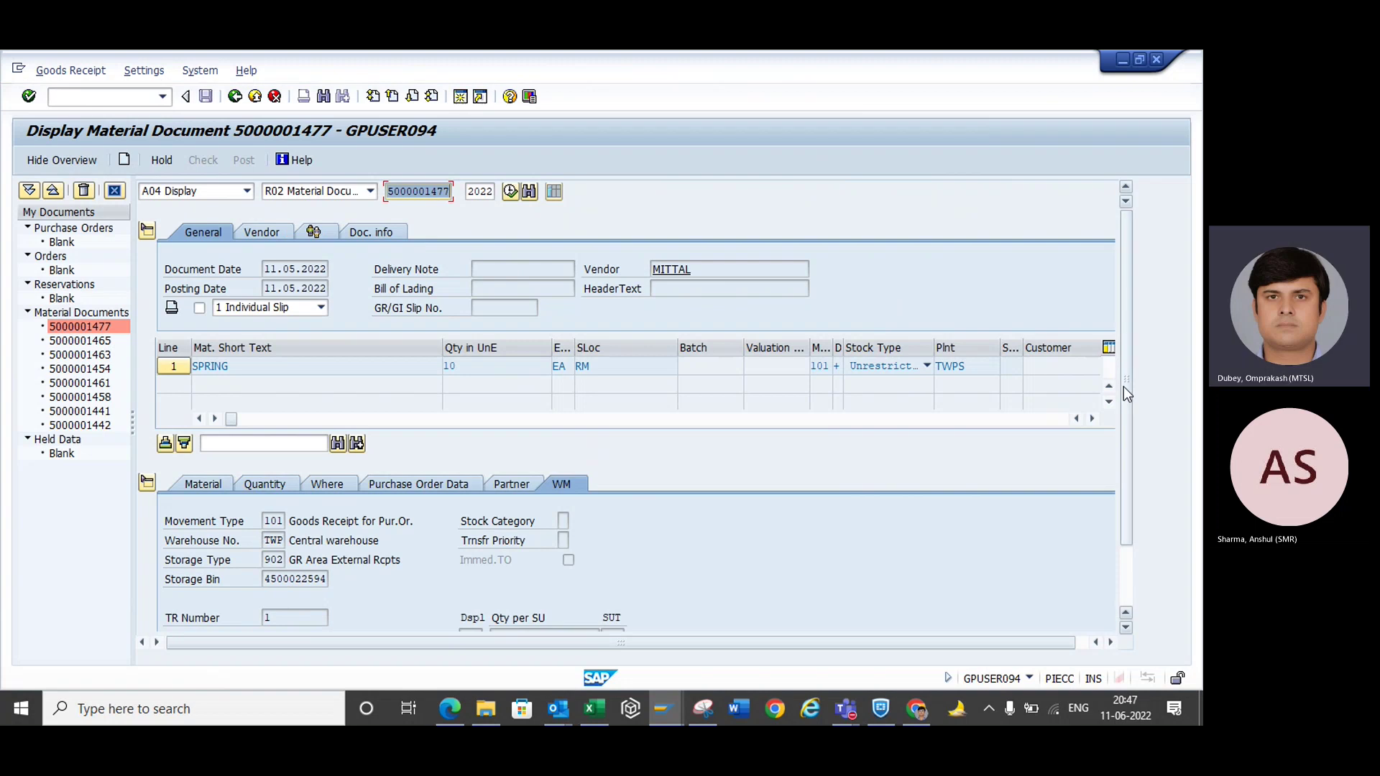
{"action": "left_click_drag", "start_coordinate": [1123, 387], "coordinate": [1128, 517]}
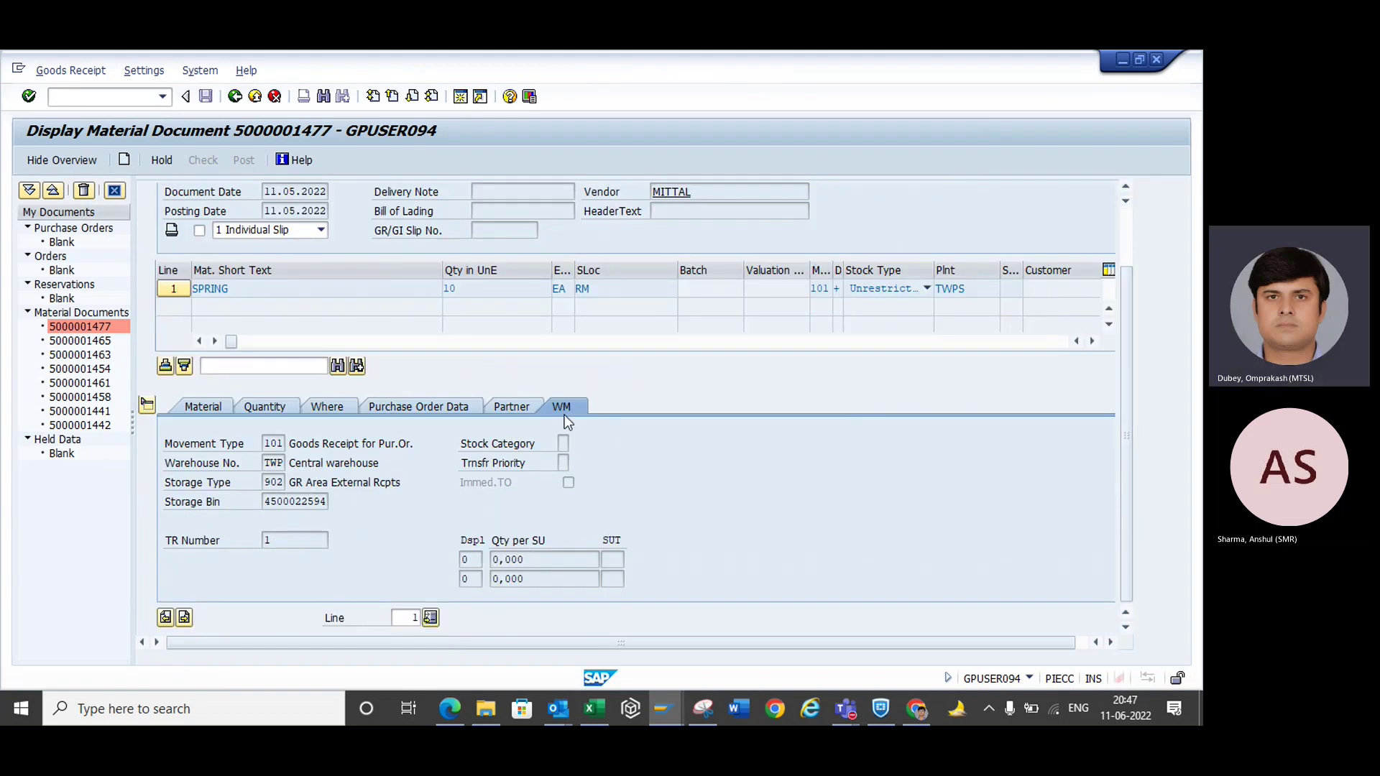
{"action": "left_click", "coordinate": [273, 483]}
{"action": "left_click", "coordinate": [319, 487]}
{"action": "left_click", "coordinate": [304, 540]}
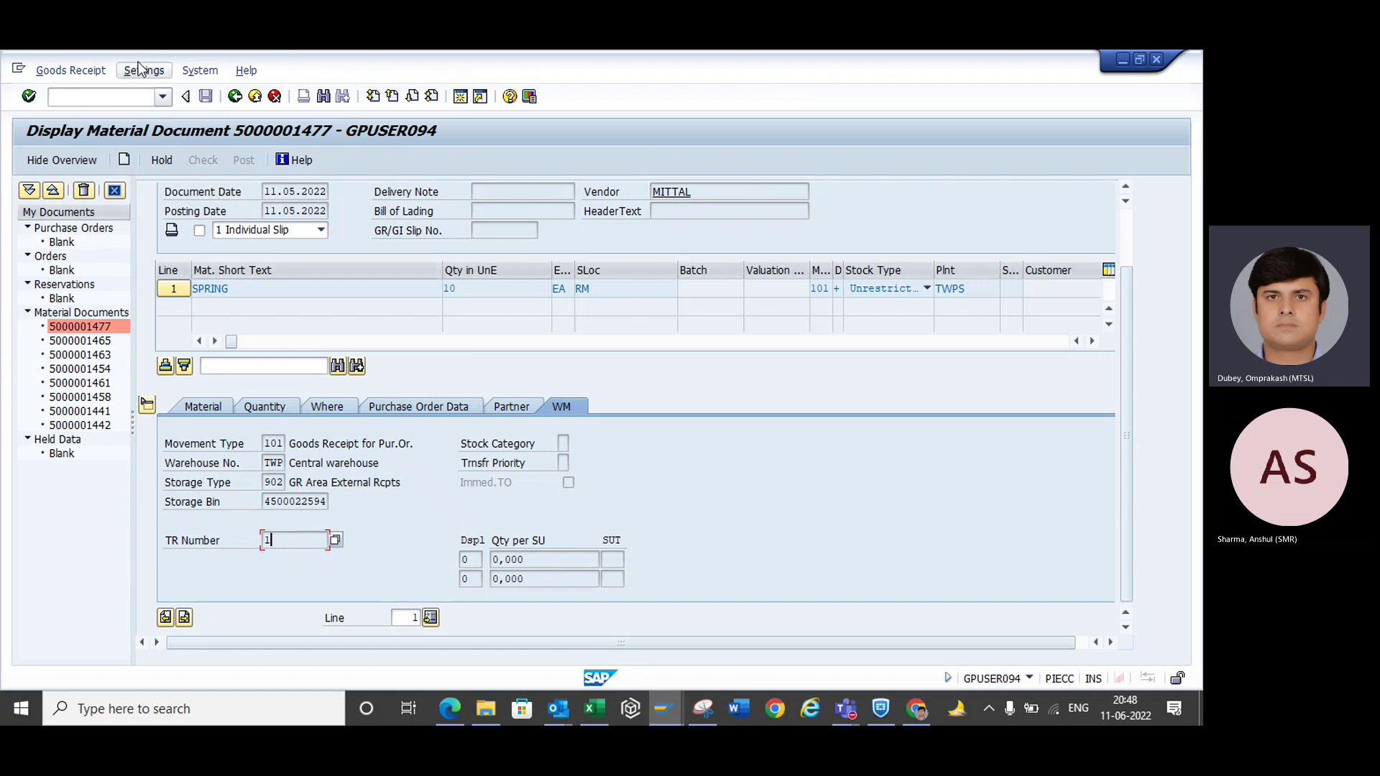
- Try to open transfer requirement display LB03 in a new session, and to follow the material document's TR number
{"action": "left_click", "coordinate": [105, 95]}
{"action": "type", "text": "/"}
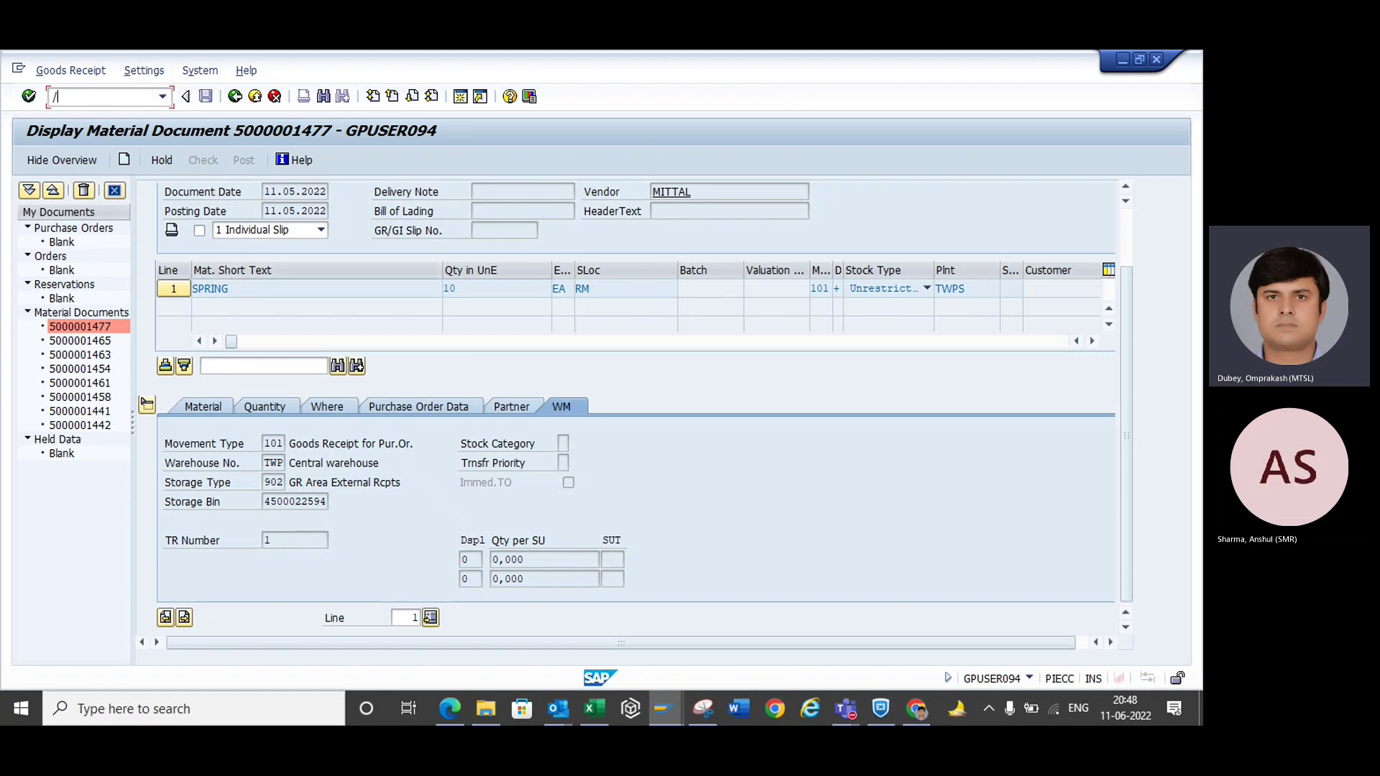
{"action": "type", "text": "OLB03"}
{"action": "key", "text": "Return"}
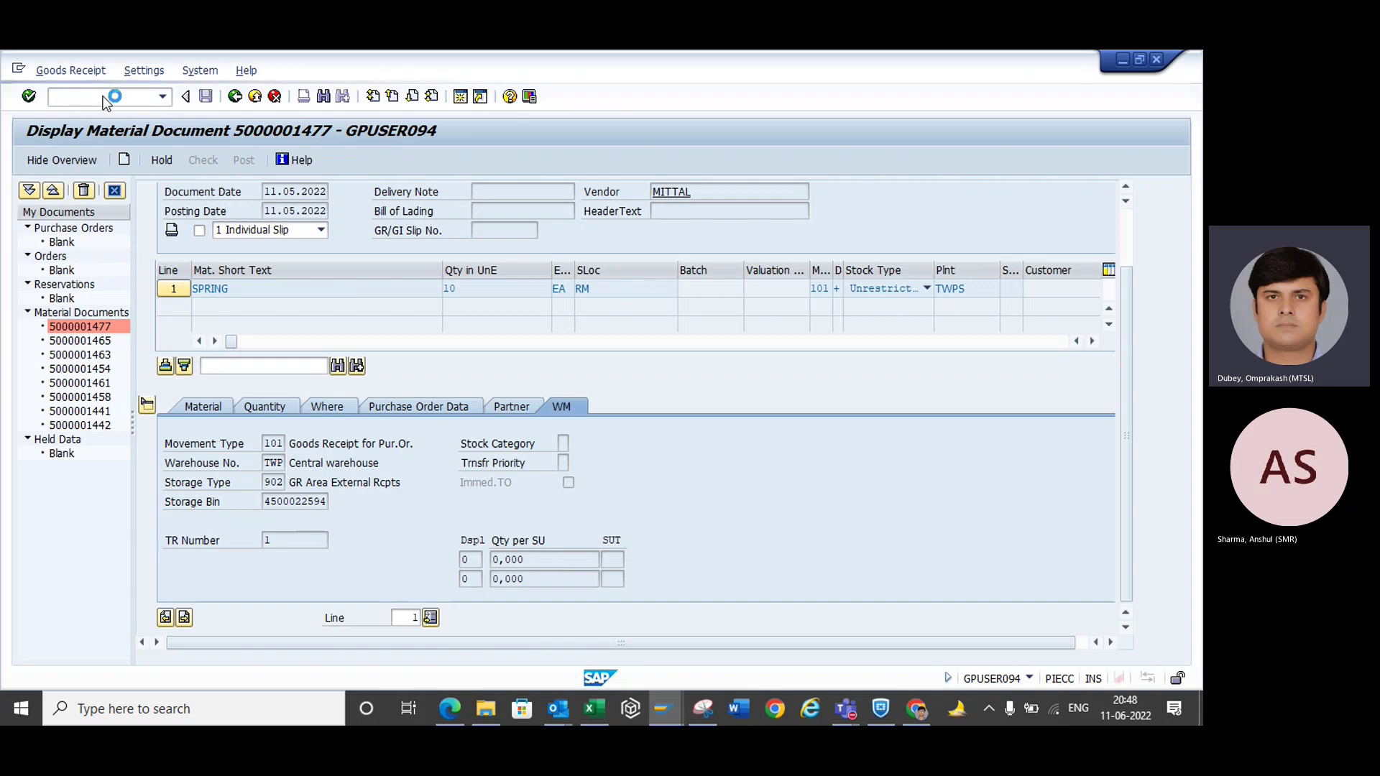
{"action": "left_click", "coordinate": [422, 541]}
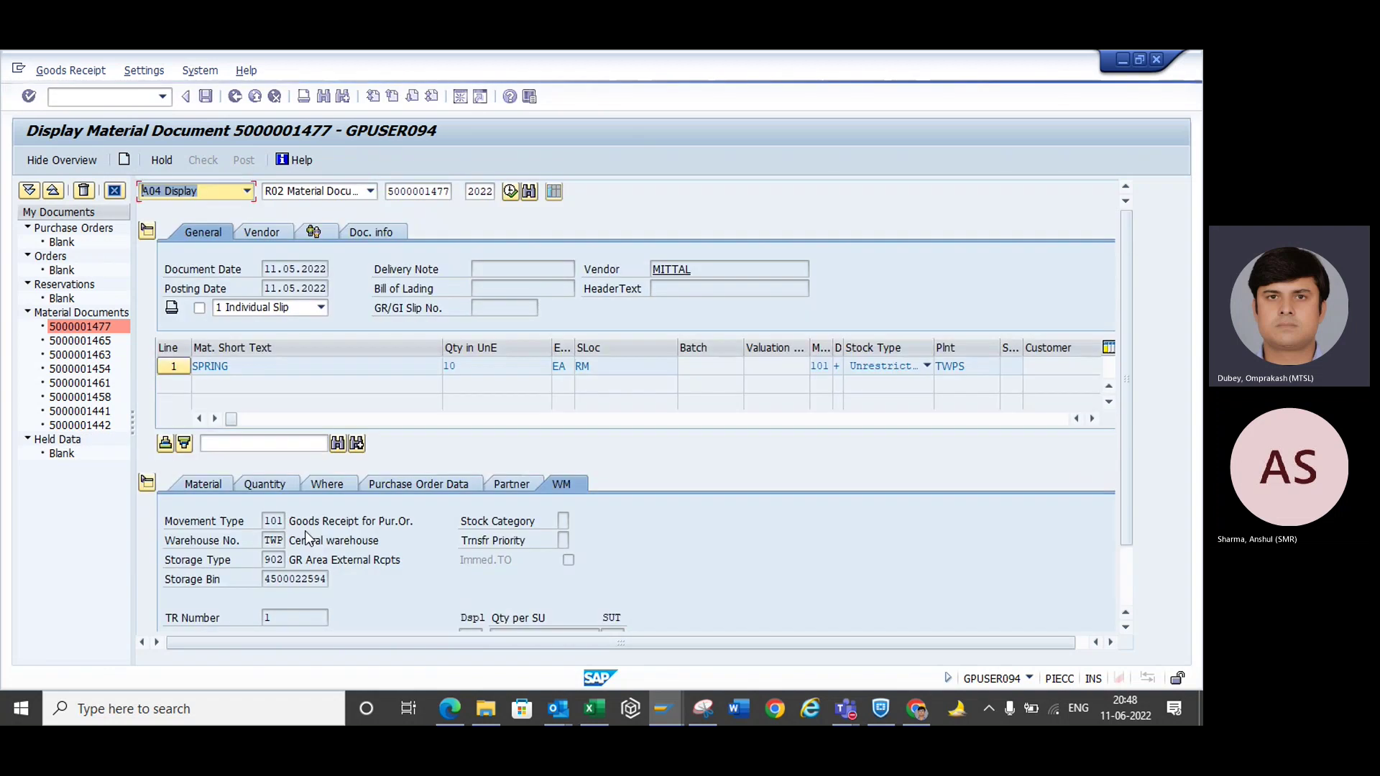
{"action": "double_click", "coordinate": [270, 617]}
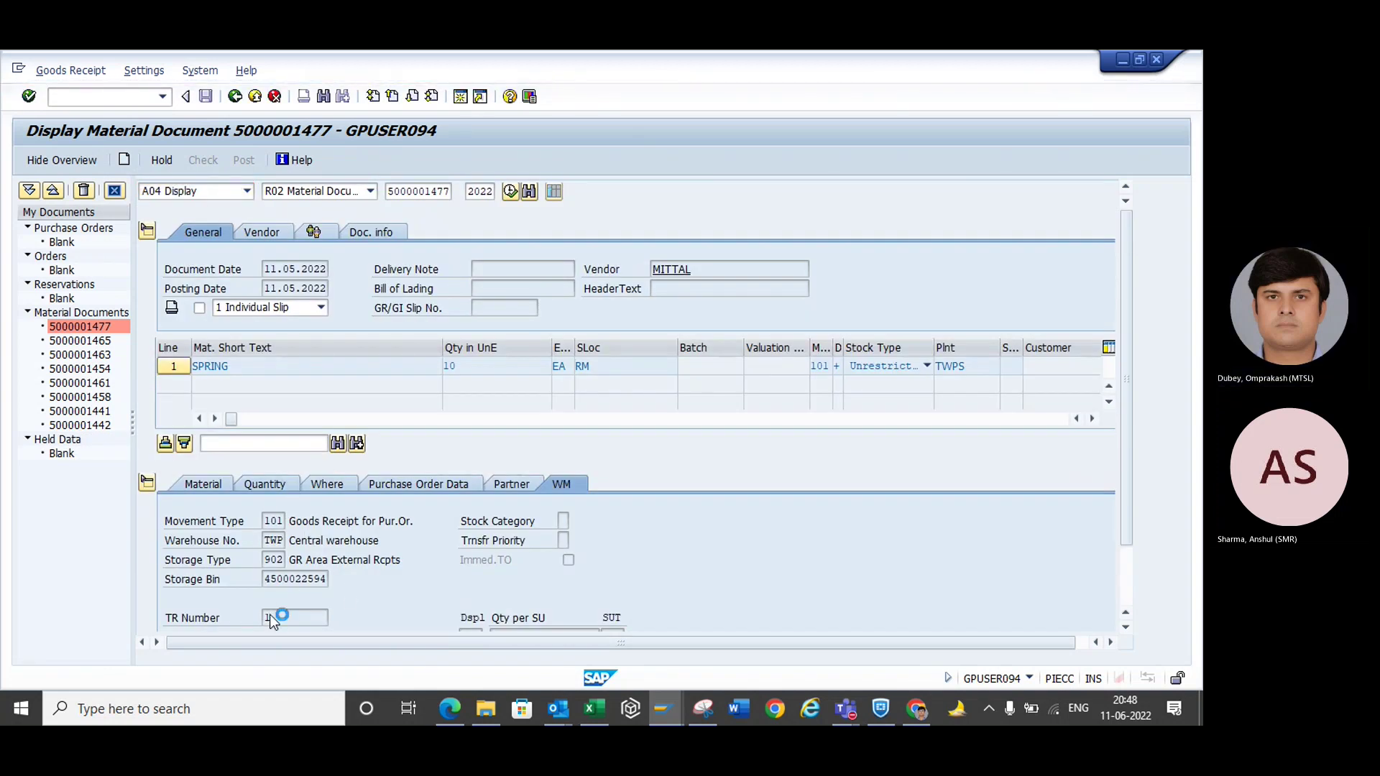
- Close the sessions showing the material period closing log and the additional local currencies view
{"action": "mouse_move", "coordinate": [662, 709]}
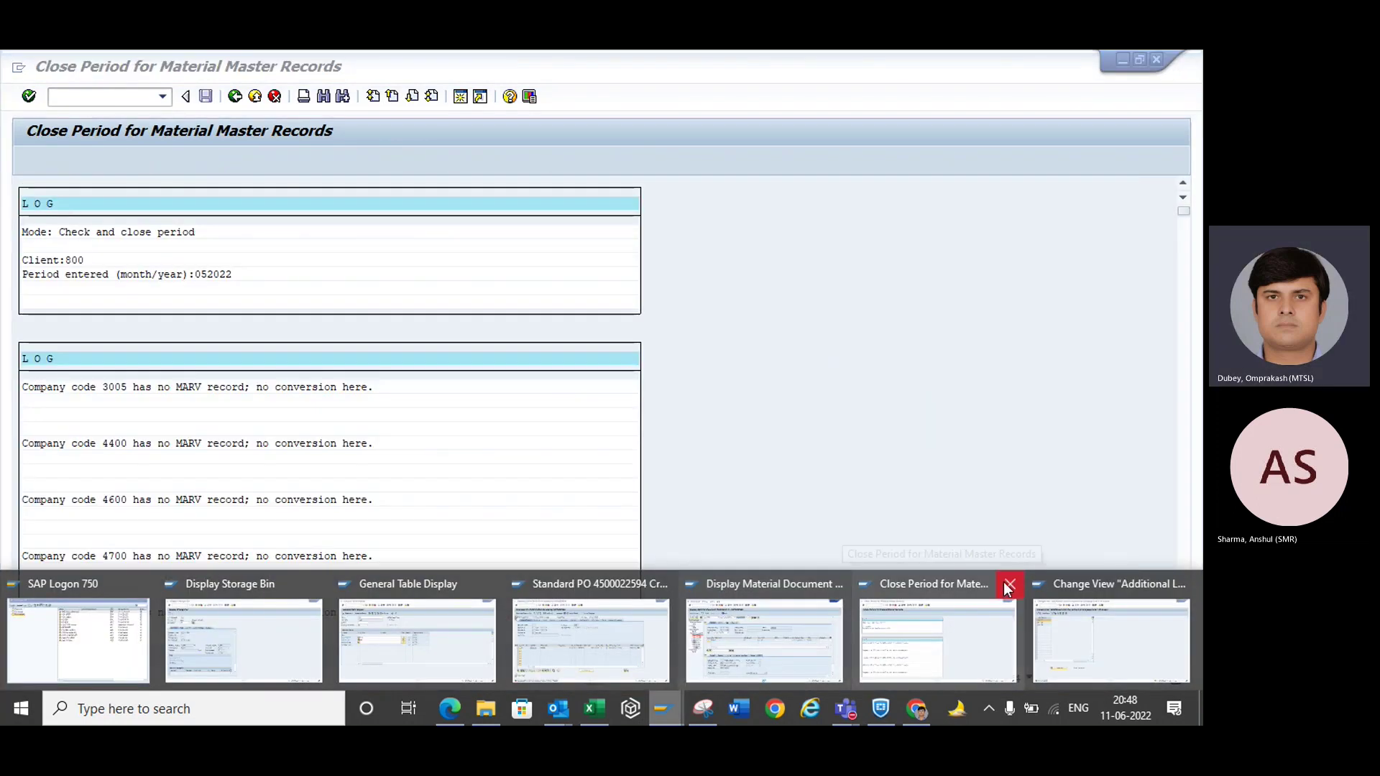
{"action": "left_click", "coordinate": [1007, 583]}
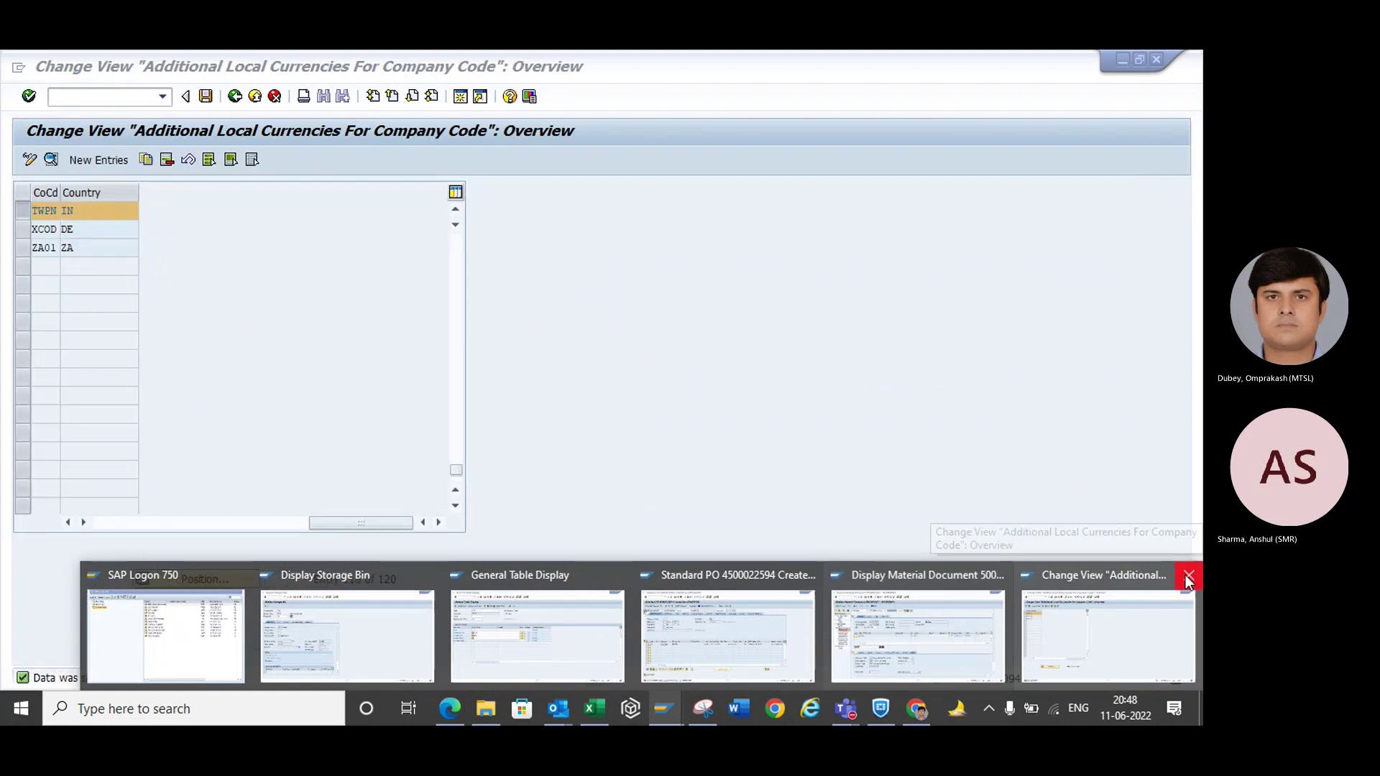
{"action": "left_click", "coordinate": [1184, 575]}
- Switch to the General Table Display session, run LB03 there and display transfer requirement 1 of warehouse TWP
{"action": "left_click", "coordinate": [666, 623]}
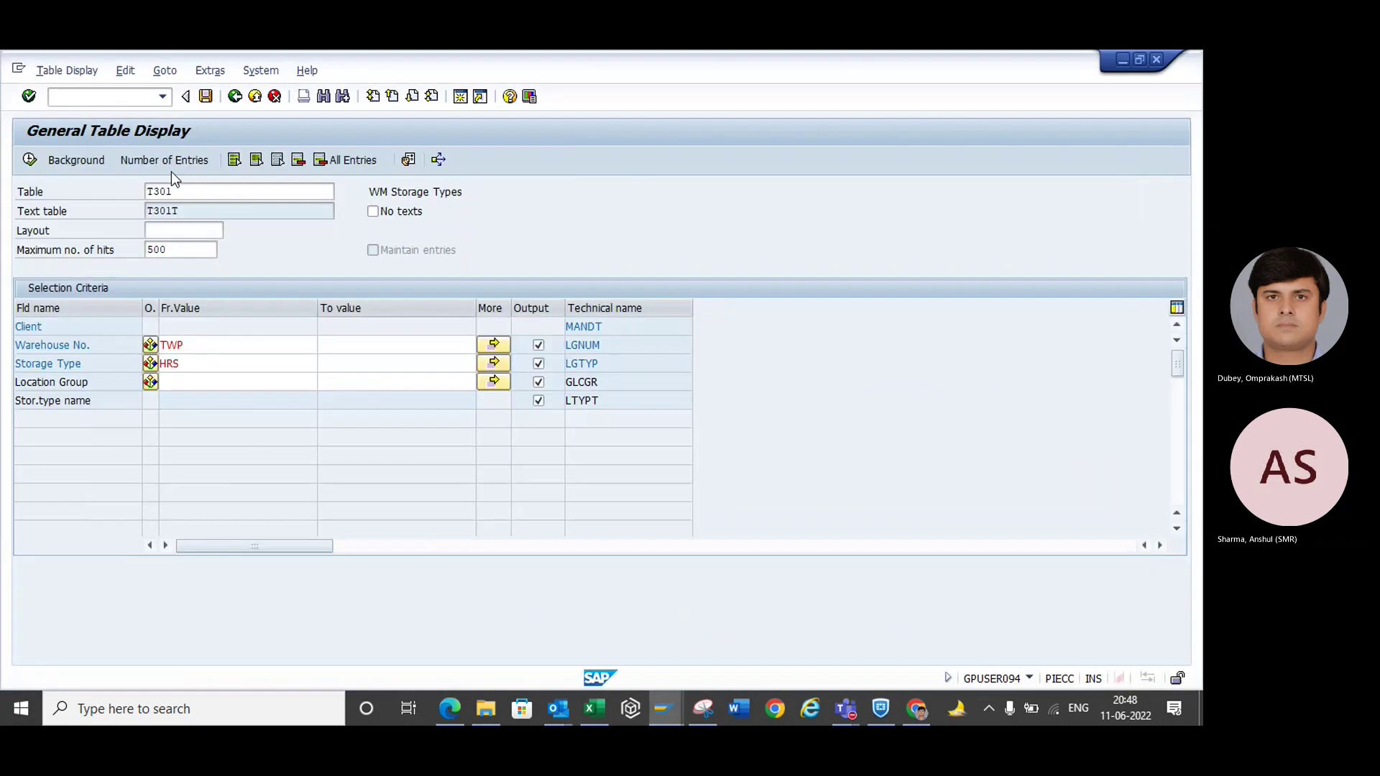
{"action": "type", "text": "/N"}
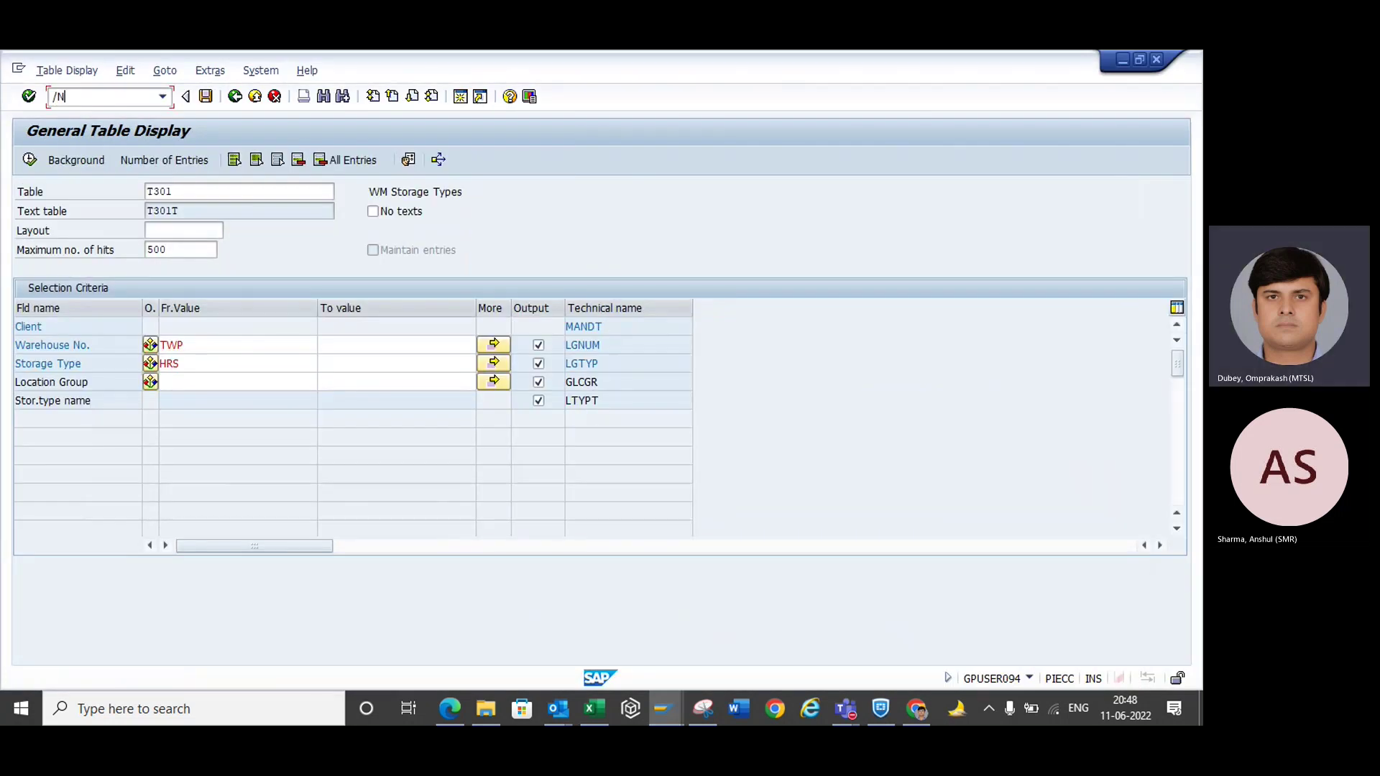
{"action": "type", "text": "LB03"}
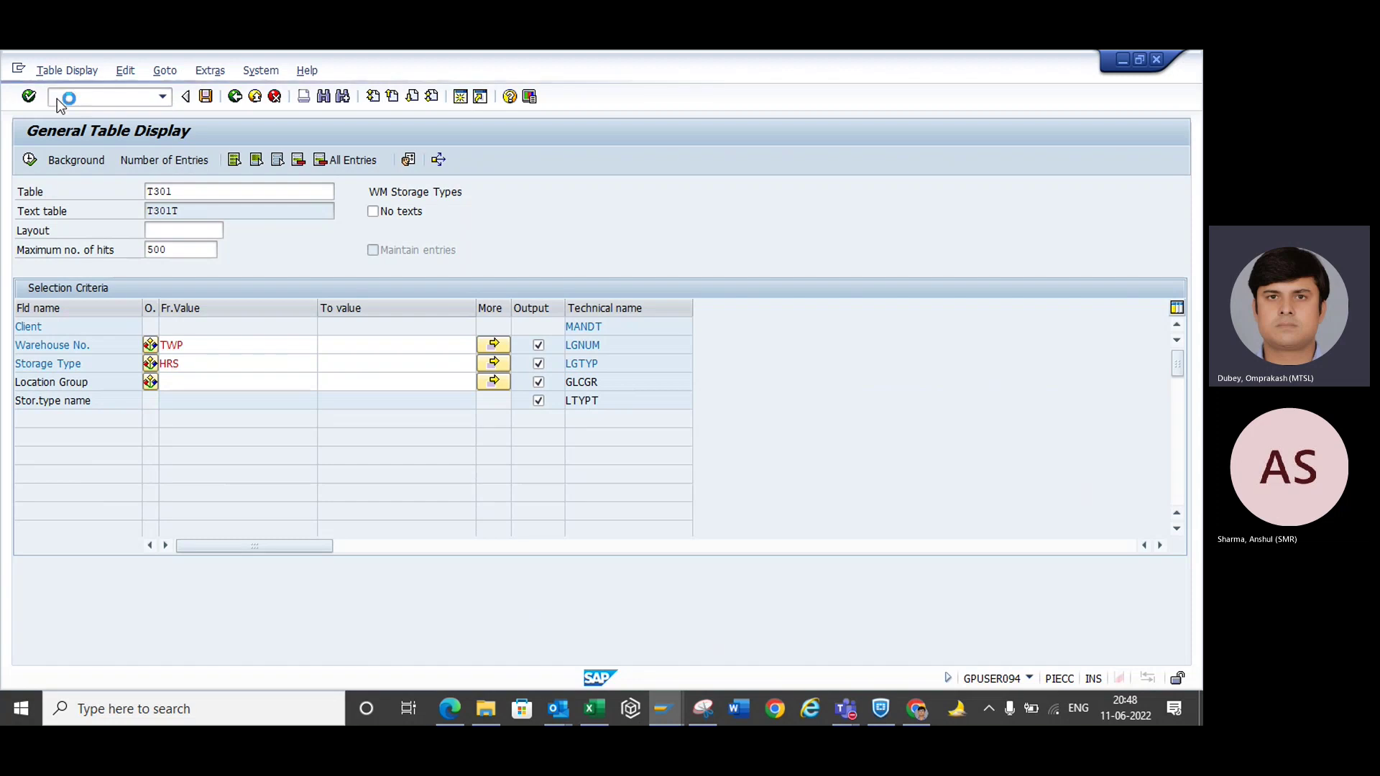
{"action": "key", "text": "Return"}
{"action": "left_click", "coordinate": [170, 251]}
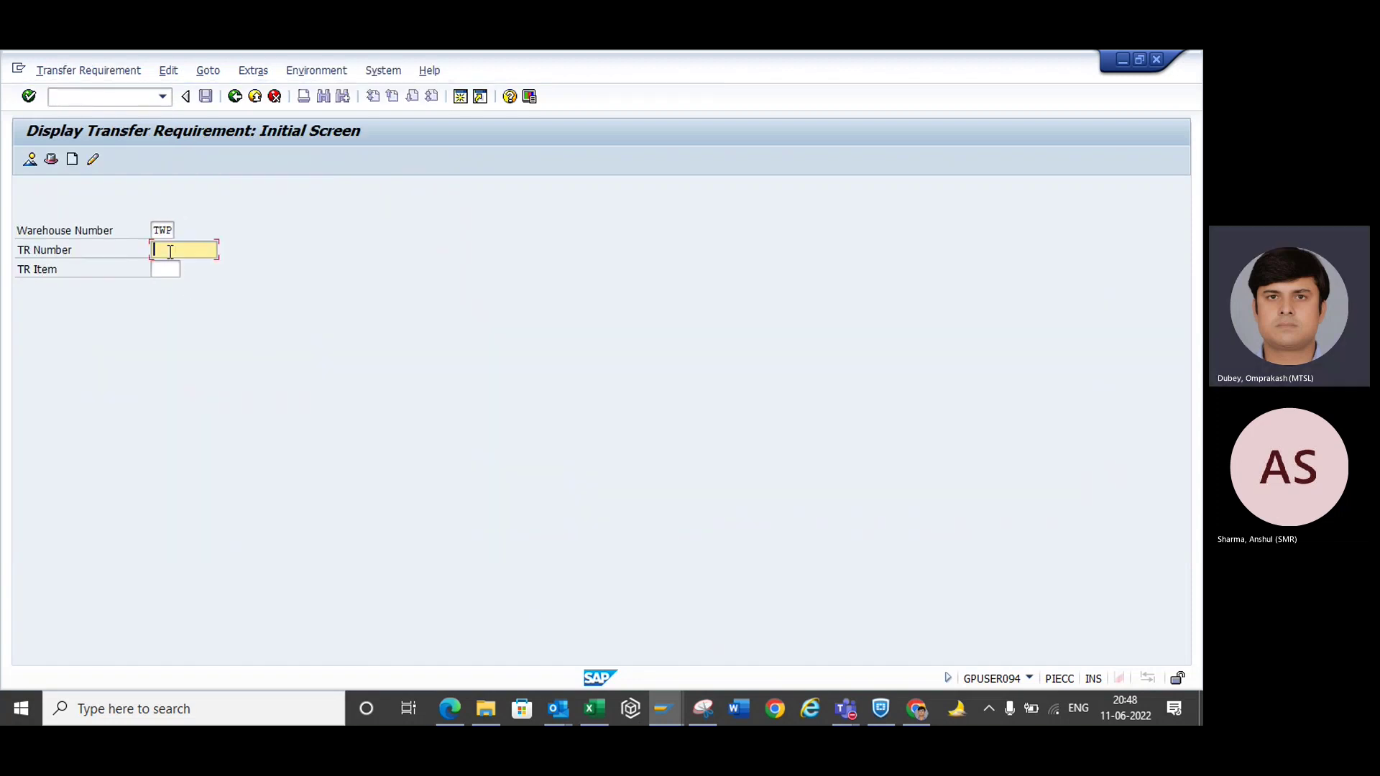
{"action": "type", "text": "1"}
{"action": "key", "text": "Return"}
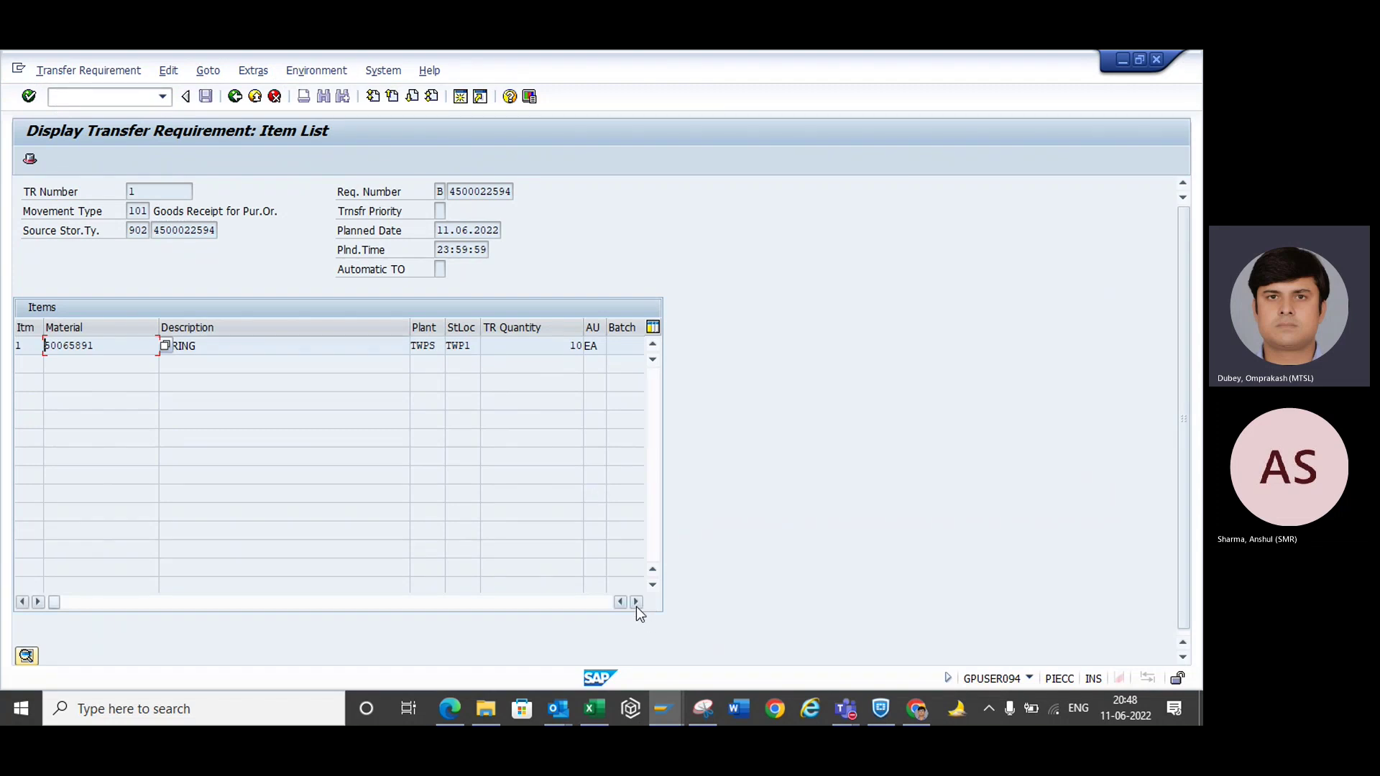
- Examine the SPRING item's further columns in the transfer requirement, through to the TO number and TO quantity
{"action": "left_click", "coordinate": [636, 603]}
{"action": "left_click", "coordinate": [636, 603]}
{"action": "left_click", "coordinate": [636, 604]}
{"action": "left_click", "coordinate": [636, 603]}
{"action": "left_click", "coordinate": [636, 604]}
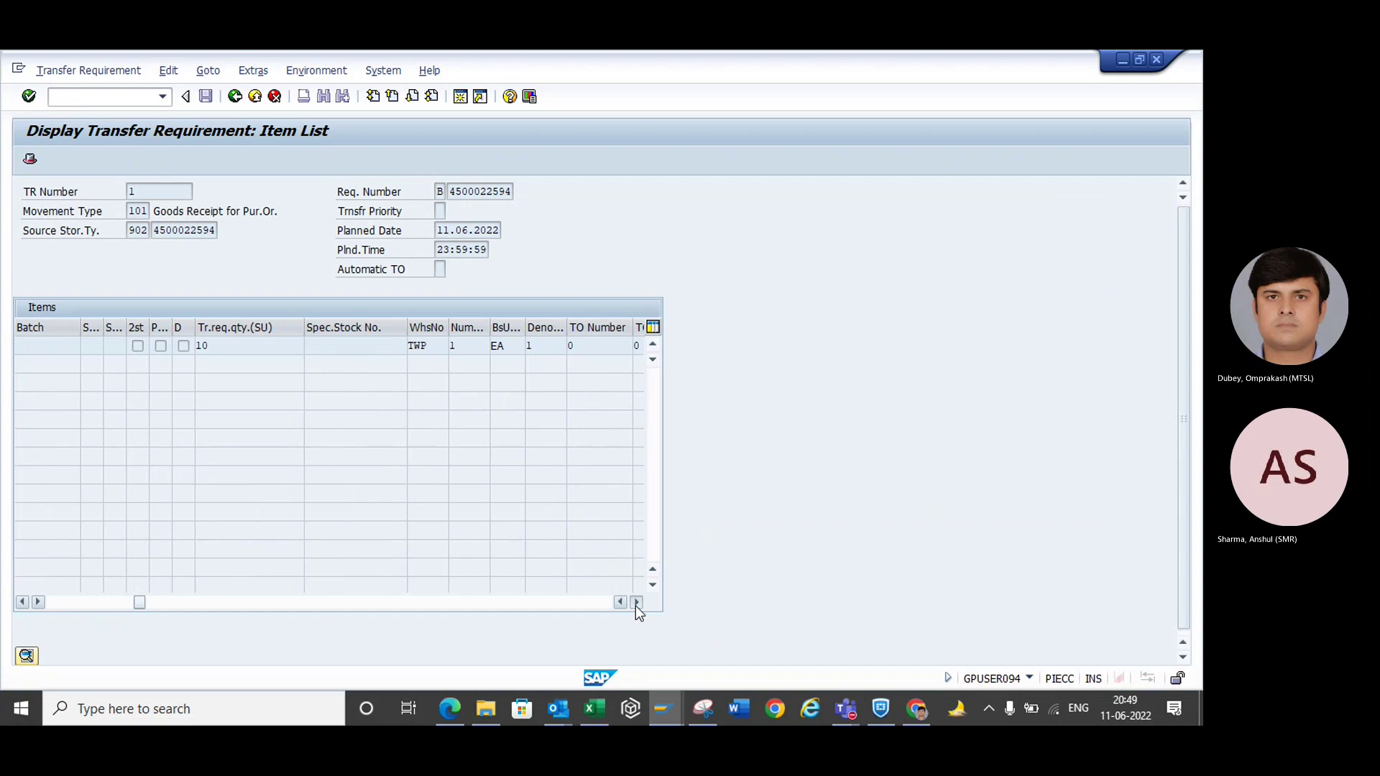
{"action": "left_click", "coordinate": [636, 604]}
{"action": "left_click", "coordinate": [636, 604]}
{"action": "left_click", "coordinate": [506, 344]}
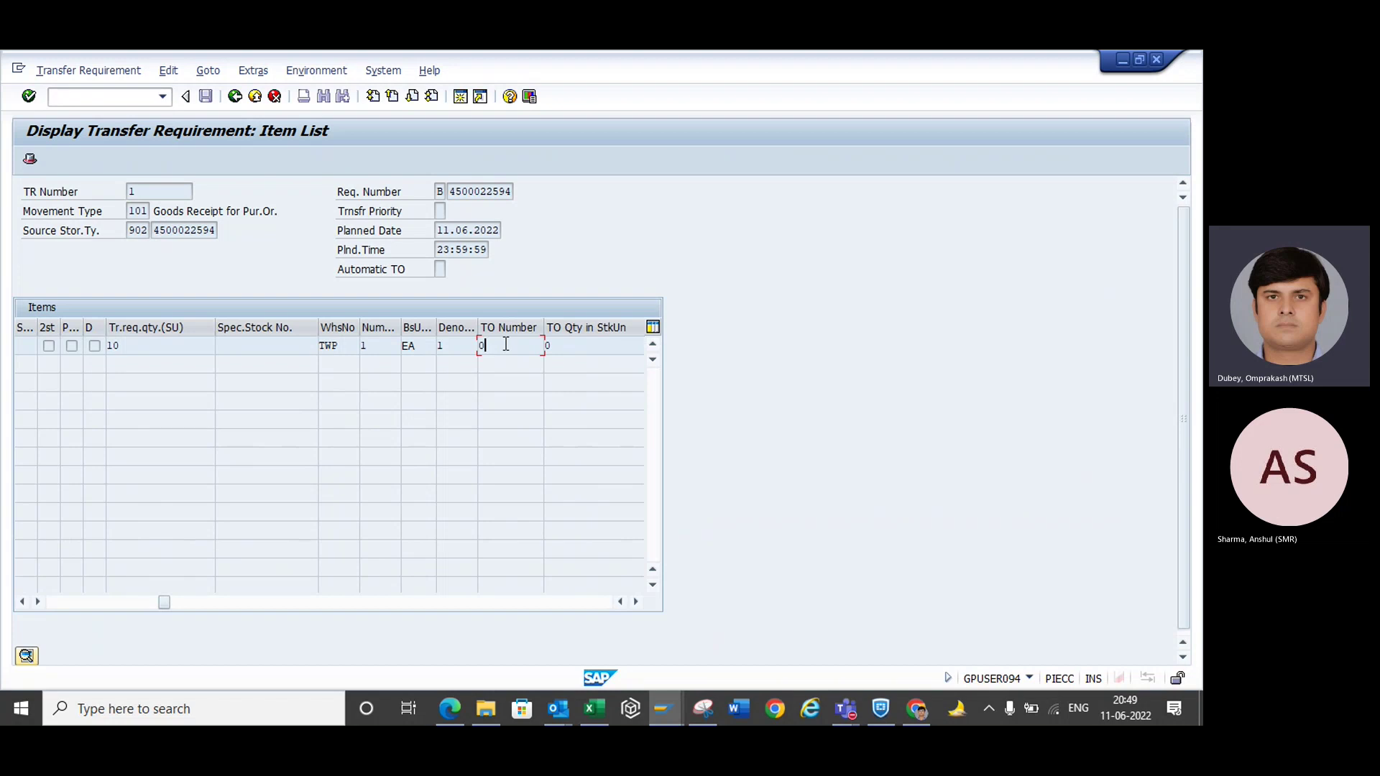
- Run LT04 for transfer requirement 1 and generate the putaway transfer order item for SPRING
{"action": "left_click", "coordinate": [81, 100]}
{"action": "type", "text": "/NLT"}
{"action": "type", "text": "O"}
{"action": "type", "text": "4"}
{"action": "key", "text": "Return"}
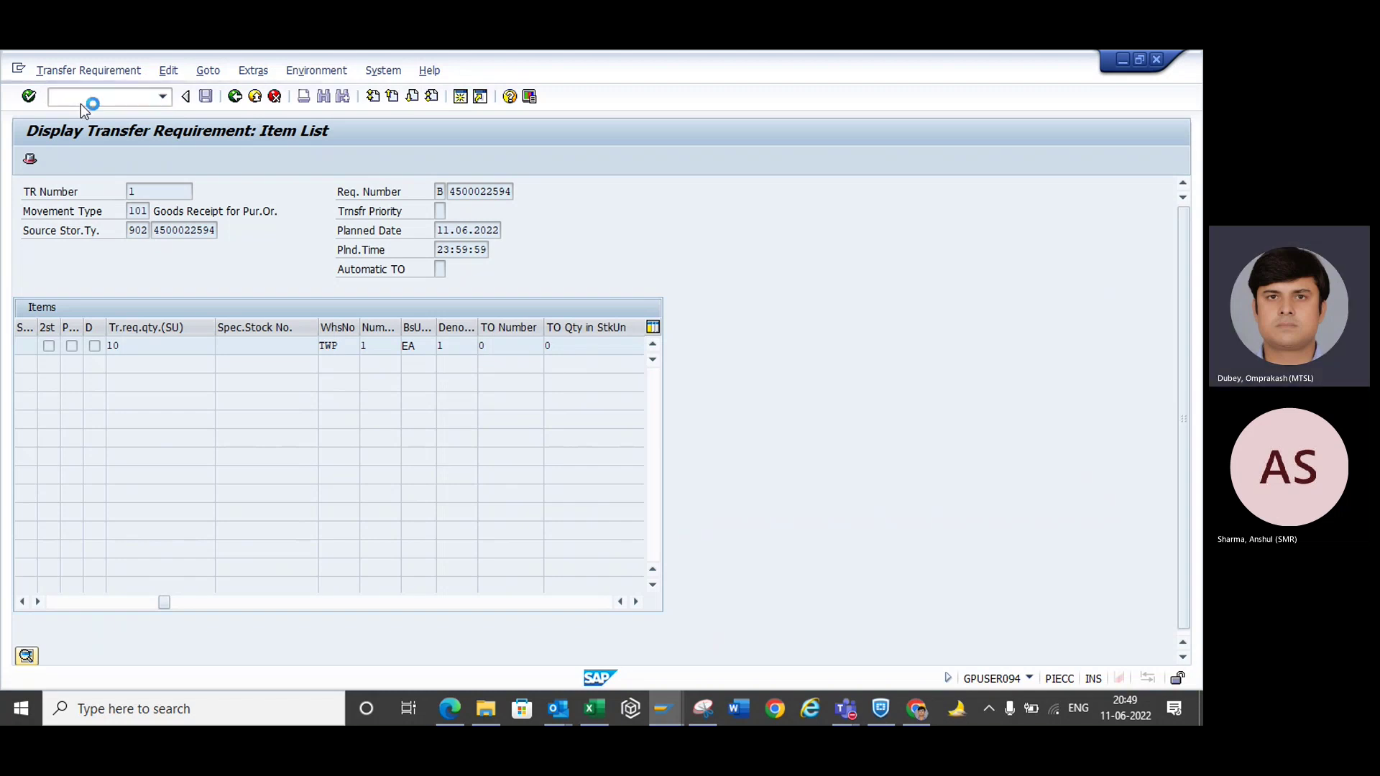
{"action": "key", "text": "Return"}
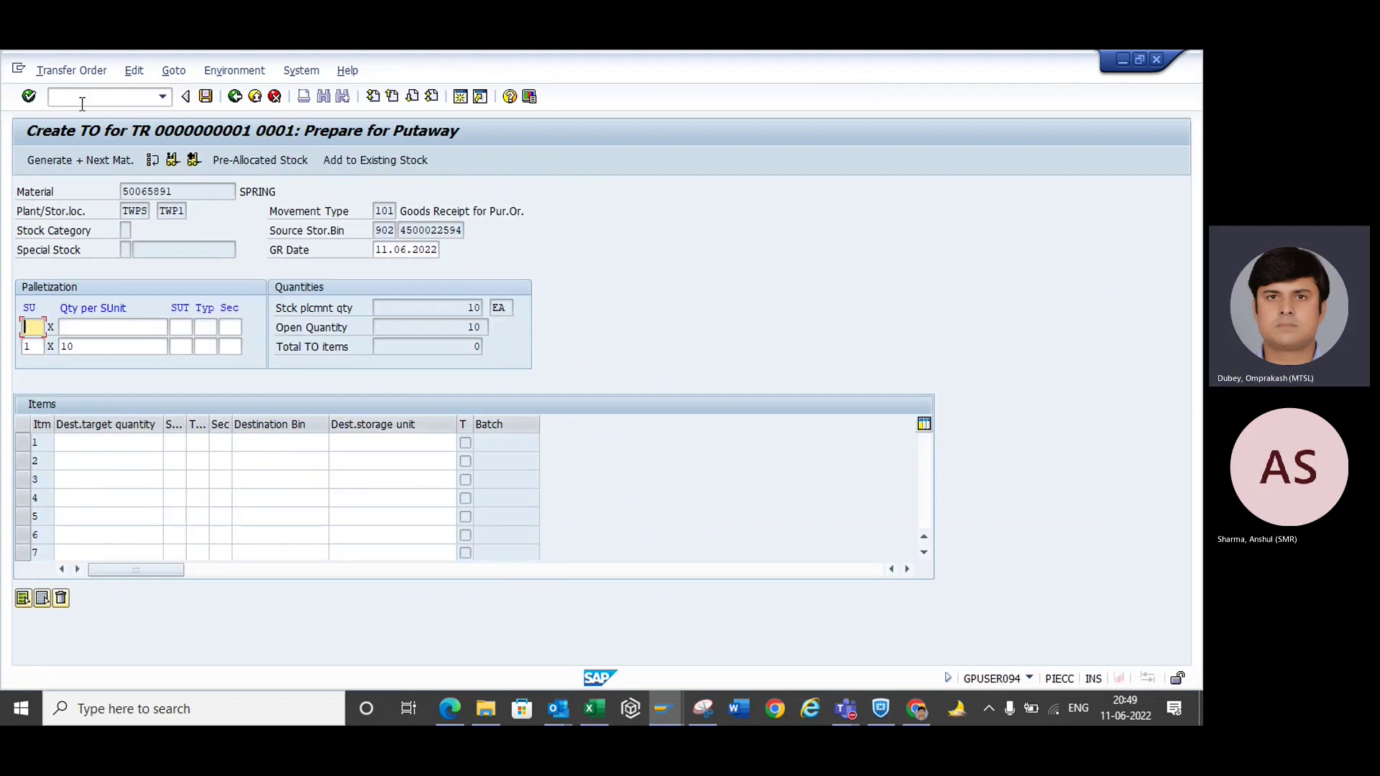
{"action": "left_click", "coordinate": [84, 158]}
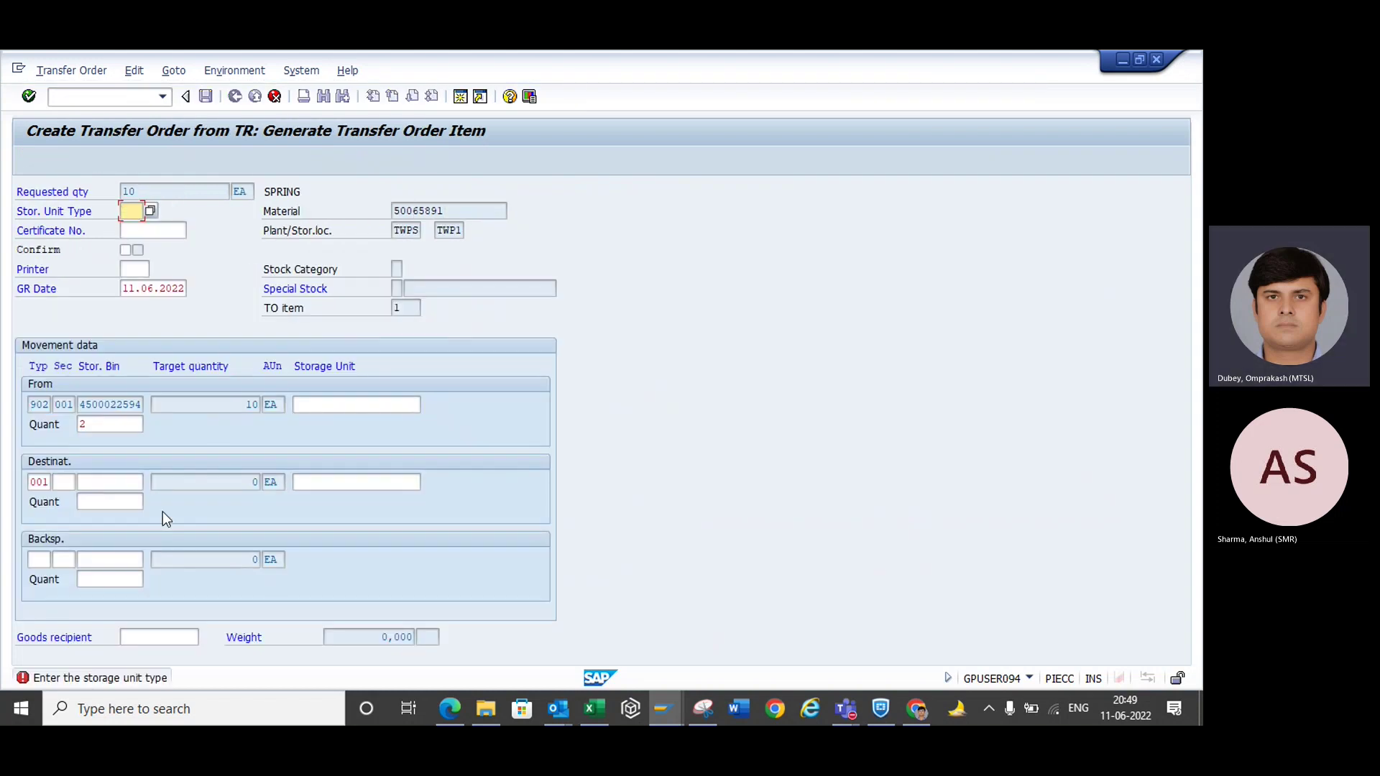
- Try TWP as the destination storage type and OPD as the destination section
{"action": "left_click", "coordinate": [84, 404]}
{"action": "left_click", "coordinate": [69, 483]}
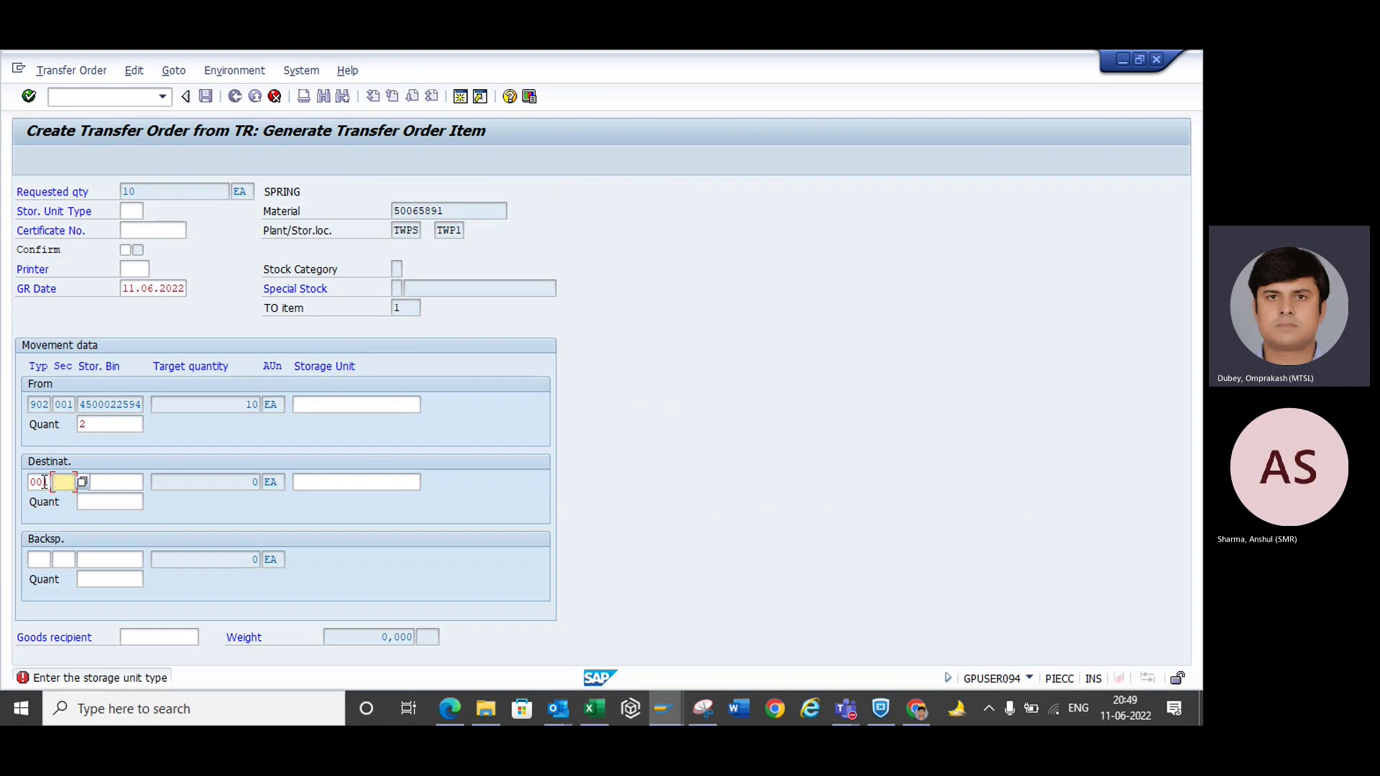
{"action": "left_click", "coordinate": [46, 482]}
{"action": "key", "text": "BackSpace"}
{"action": "key", "text": "BackSpace"}
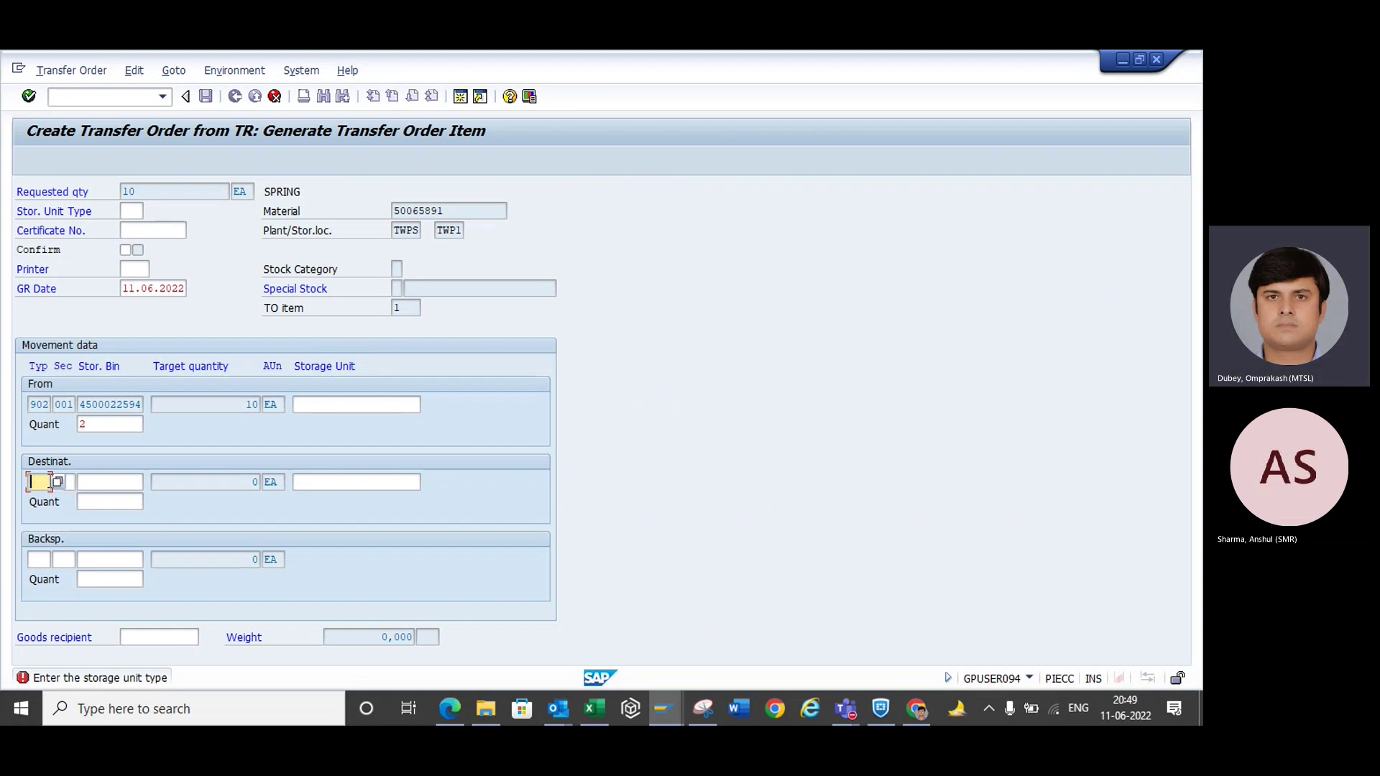
{"action": "type", "text": "TWP"}
{"action": "left_click", "coordinate": [74, 481]}
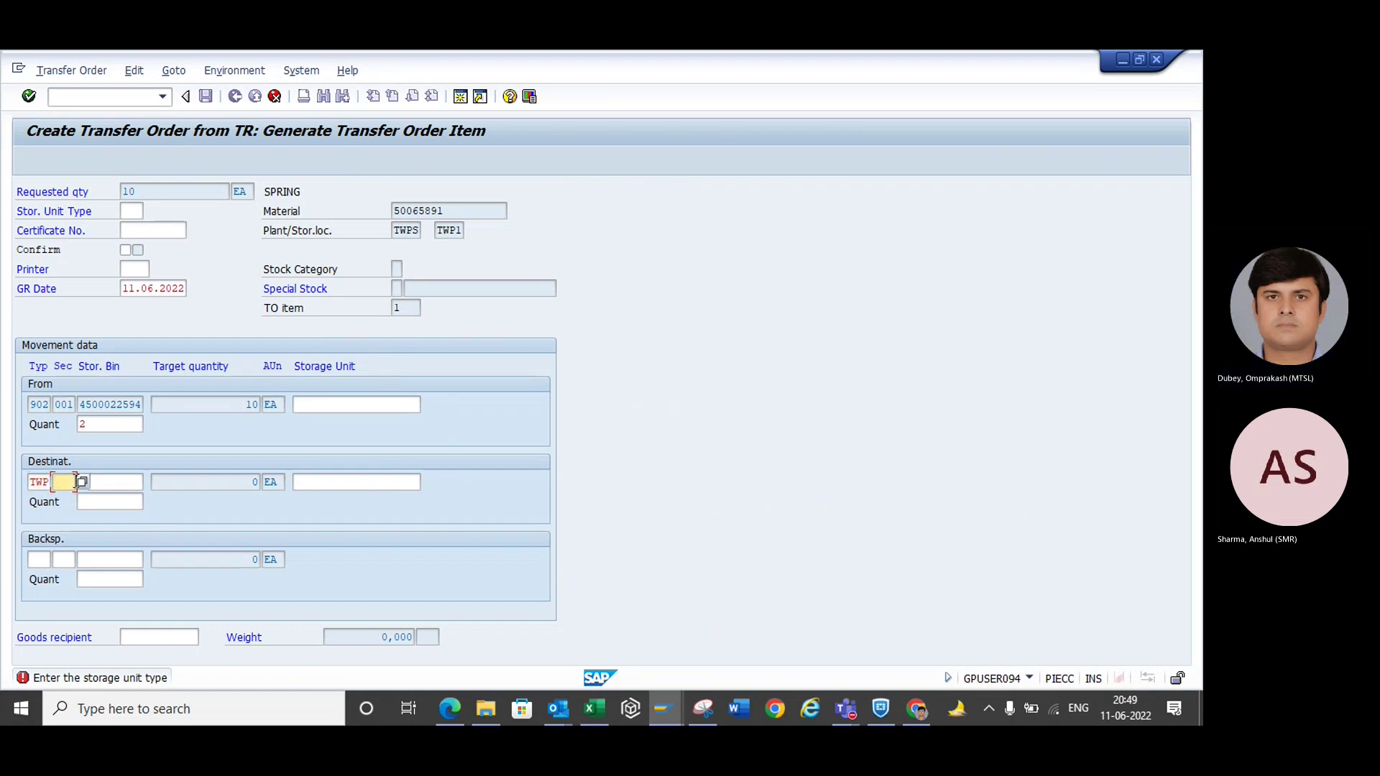
{"action": "type", "text": "OPD"}
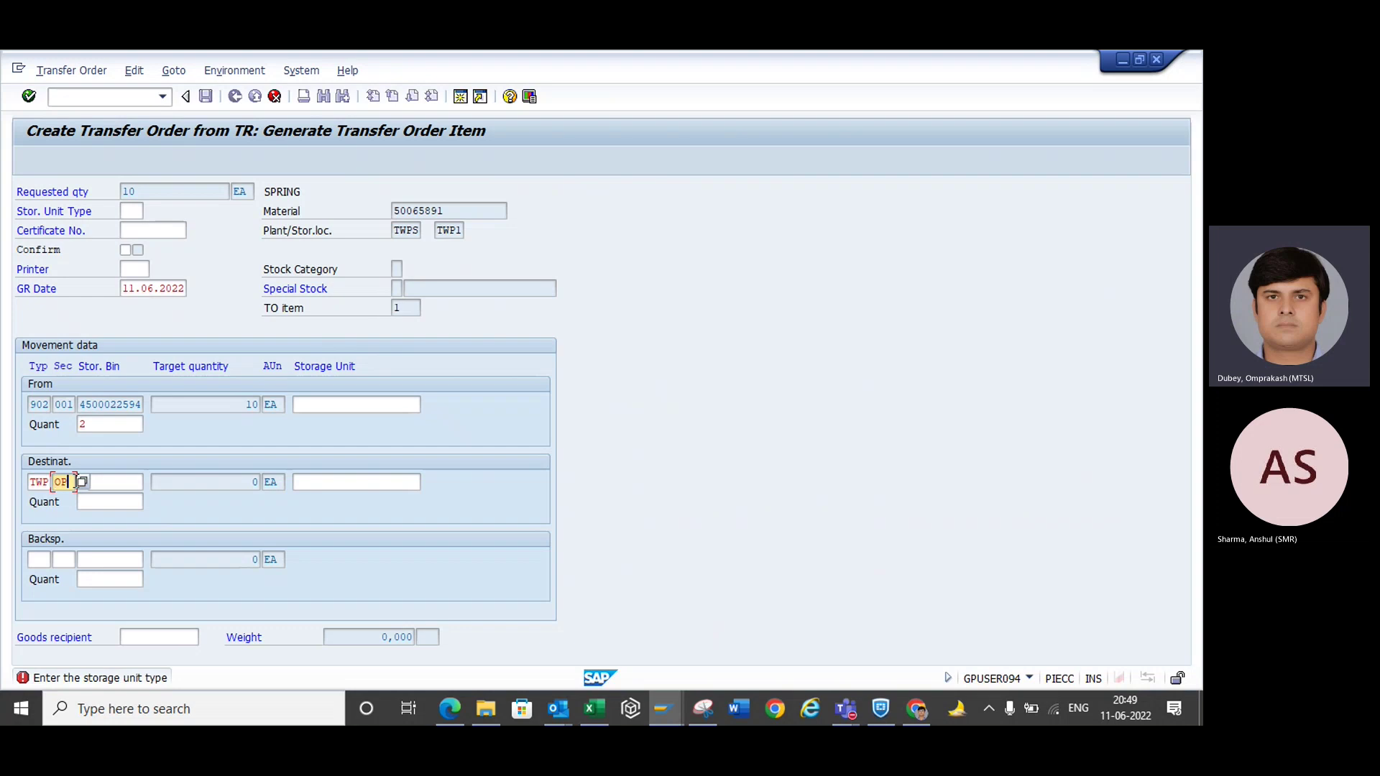
{"action": "left_click", "coordinate": [120, 483]}
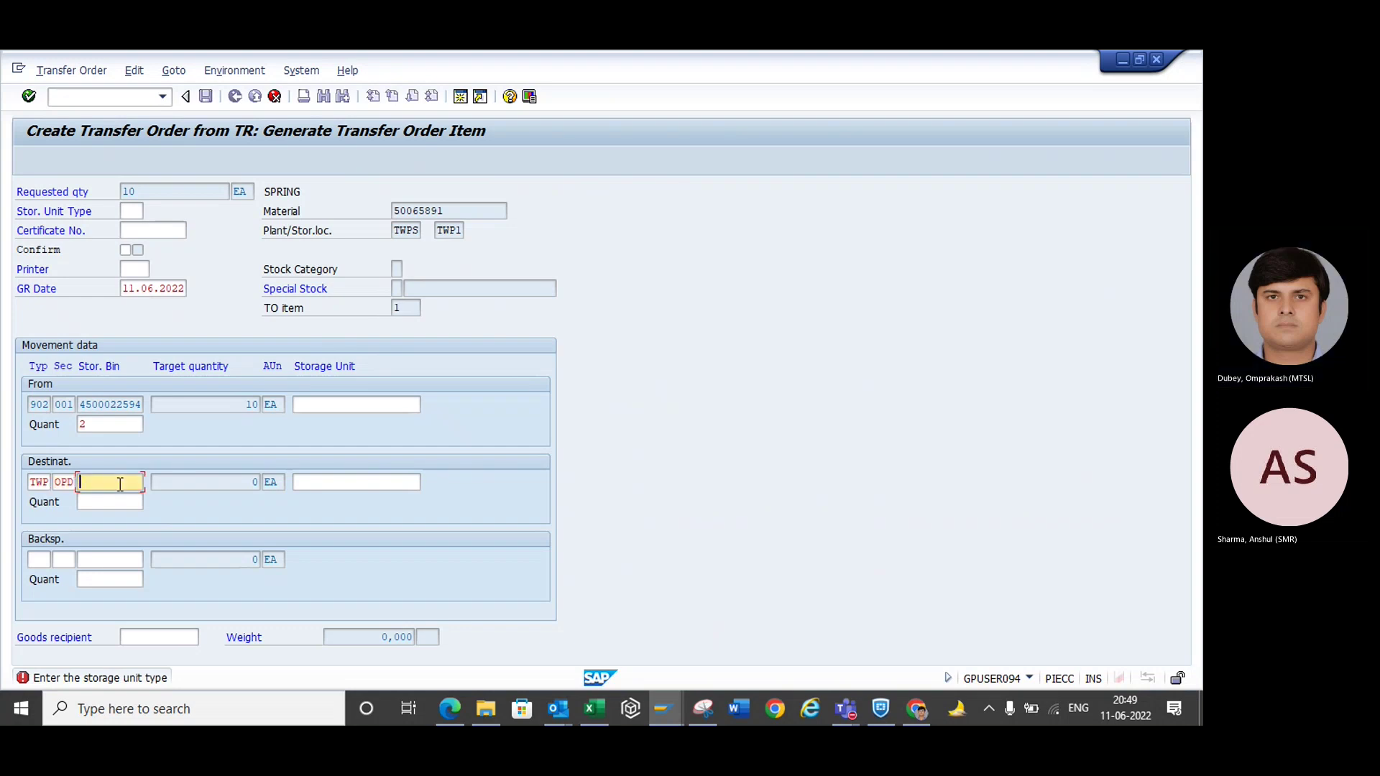
- Set the transfer order item's destination to storage type OPD, section 001 and storage bin OM
{"action": "left_click", "coordinate": [47, 481]}
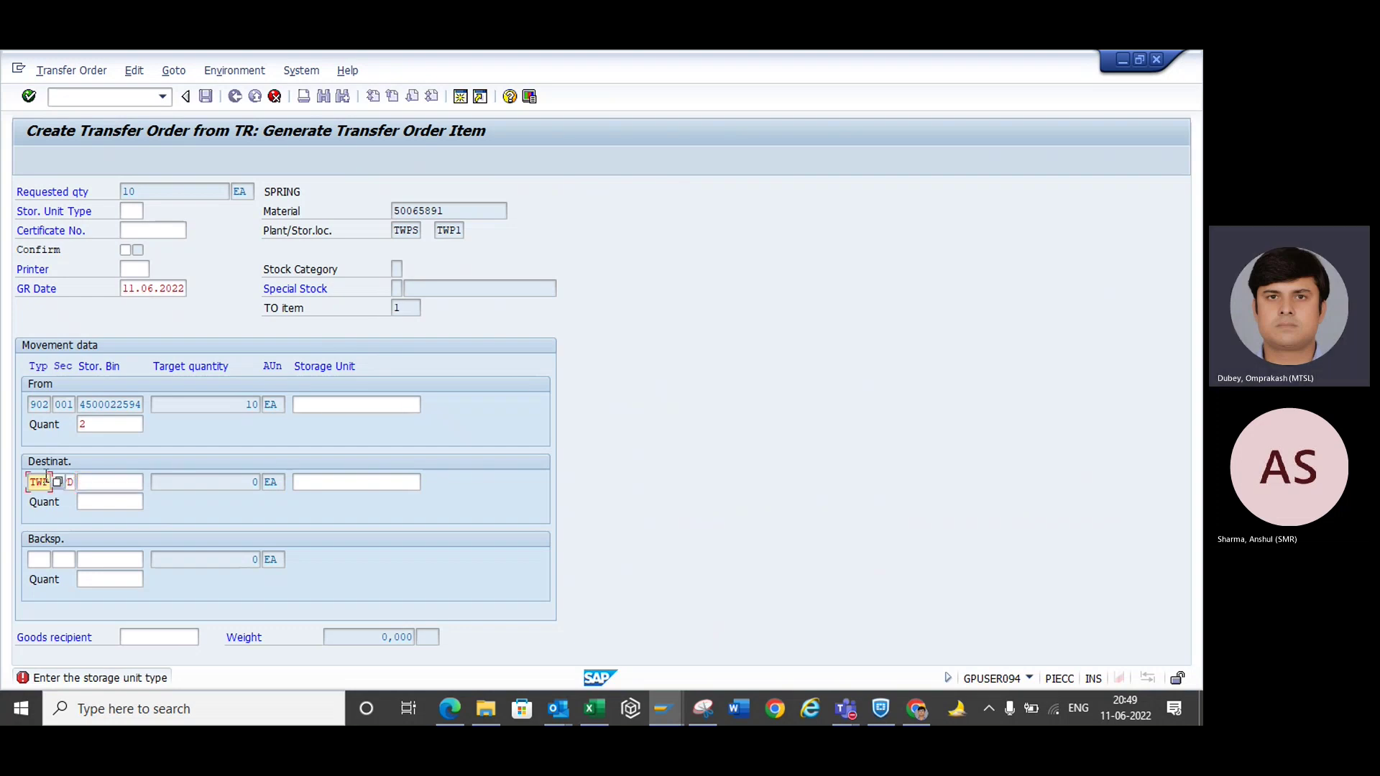
{"action": "key", "text": "BackSpace"}
{"action": "key", "text": "BackSpace"}
{"action": "key", "text": "BackSpace"}
{"action": "type", "text": "OP"}
{"action": "type", "text": "D"}
{"action": "type", "text": "0"}
{"action": "type", "text": "01"}
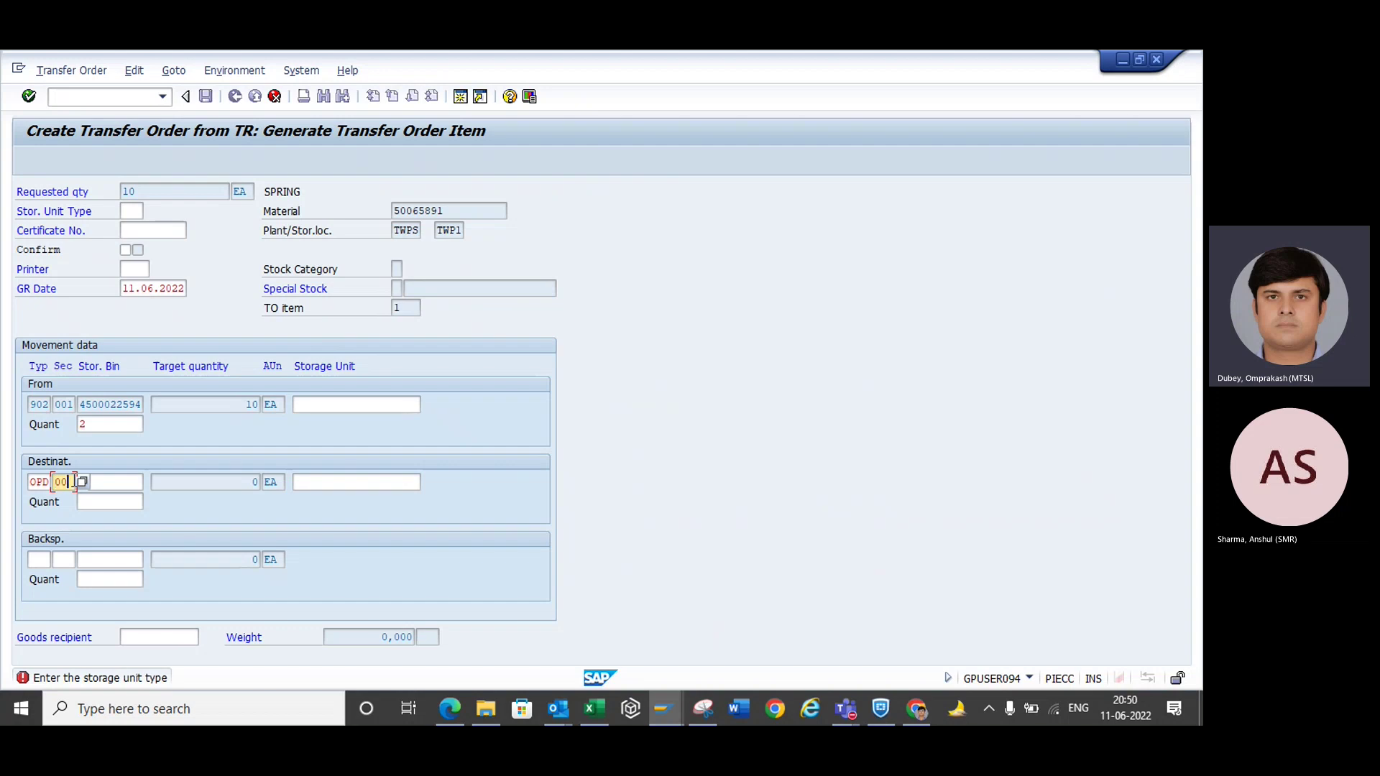
{"action": "left_click", "coordinate": [88, 483]}
{"action": "type", "text": "OM"}
- Choose storage unit type BX1 (Box, small size) for the transfer order item and check the entries
{"action": "key", "text": "Return"}
{"action": "key", "text": "Return"}
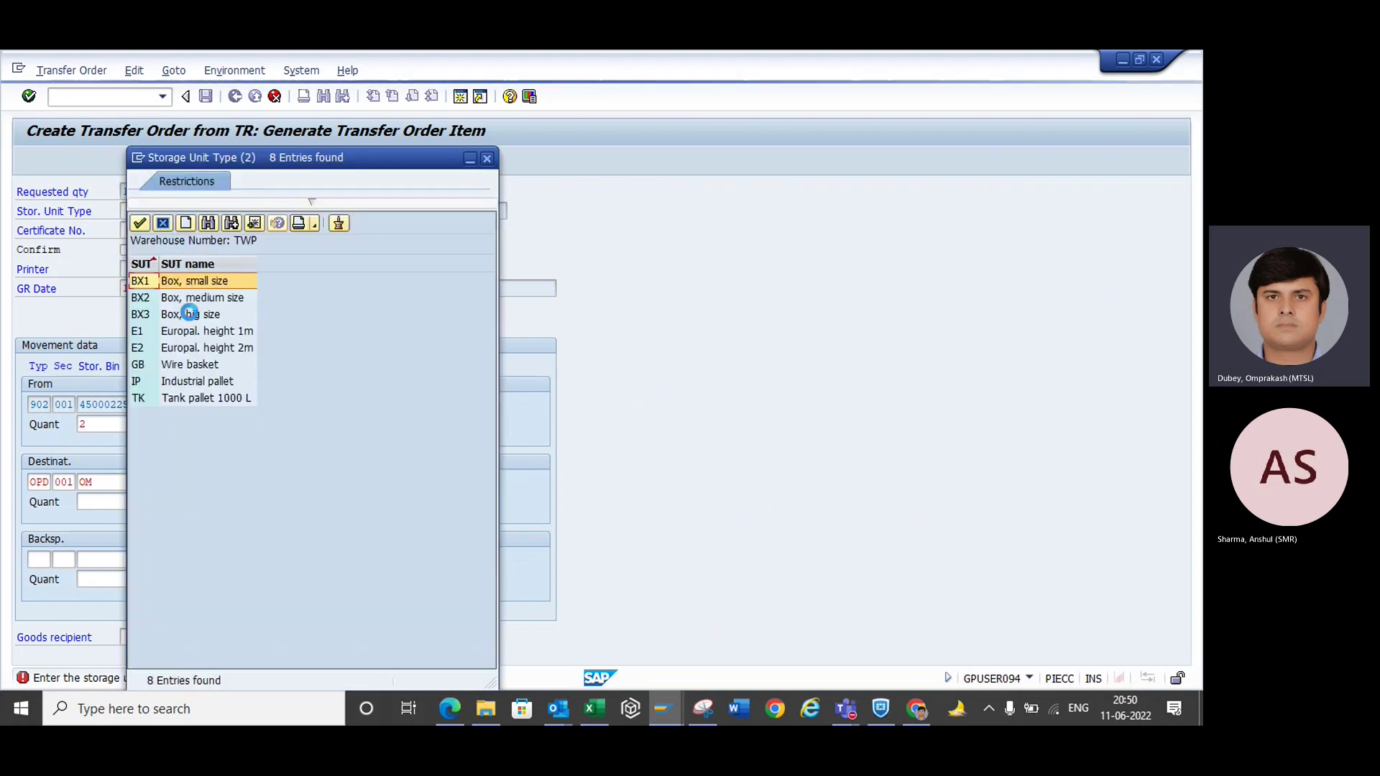
{"action": "double_click", "coordinate": [141, 281]}
{"action": "key", "text": "Return"}
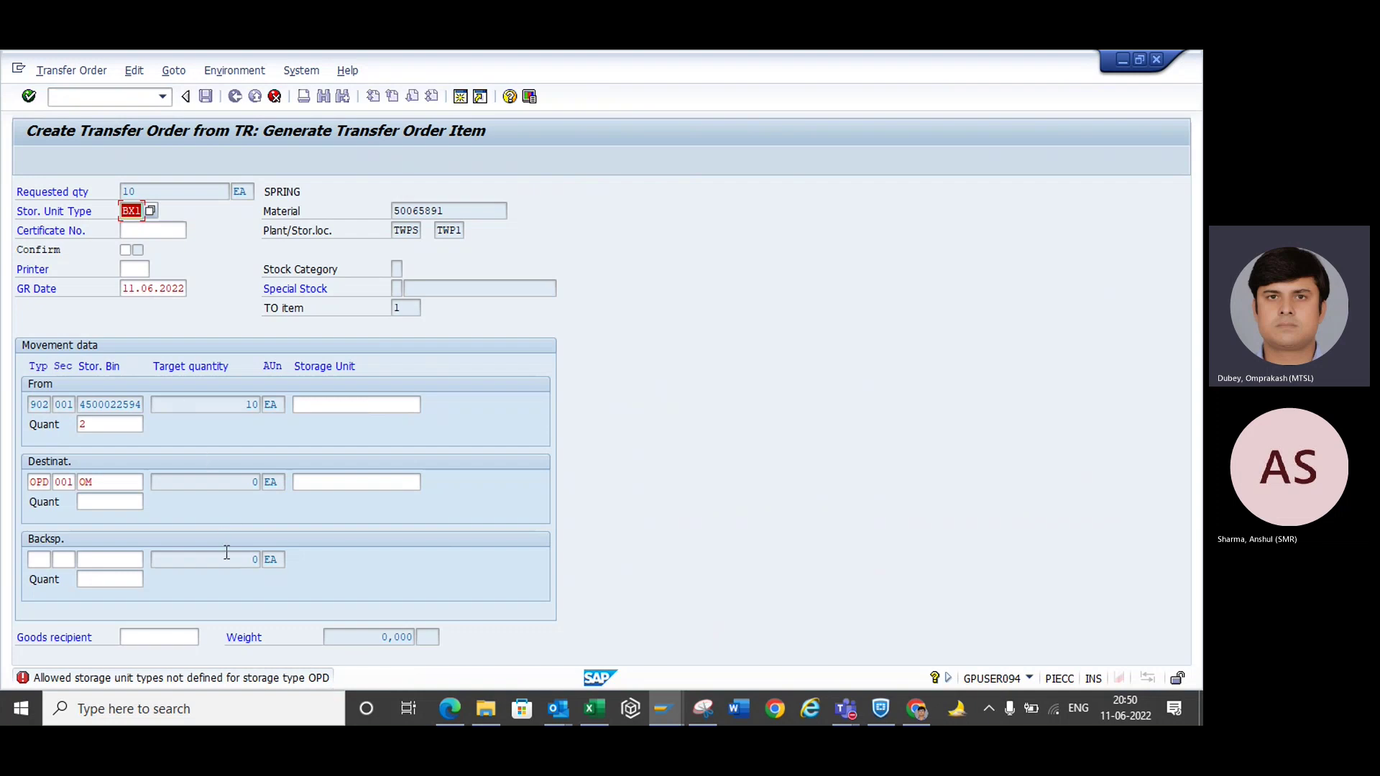
- Change the transfer order item's destination storage type to 001 and clear the destination storage bin
{"action": "double_click", "coordinate": [46, 482]}
{"action": "key", "text": "BackSpace"}
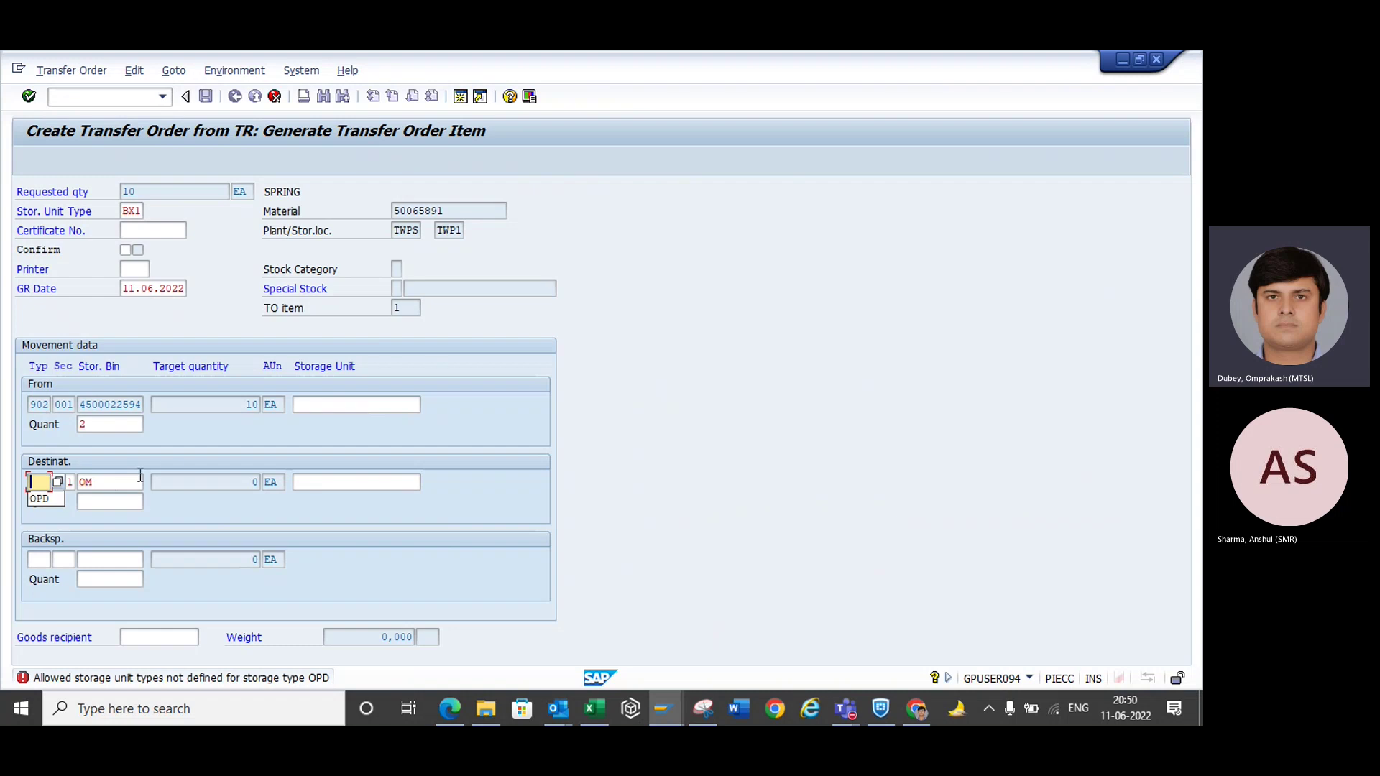
{"action": "double_click", "coordinate": [111, 483]}
{"action": "key", "text": "BackSpace"}
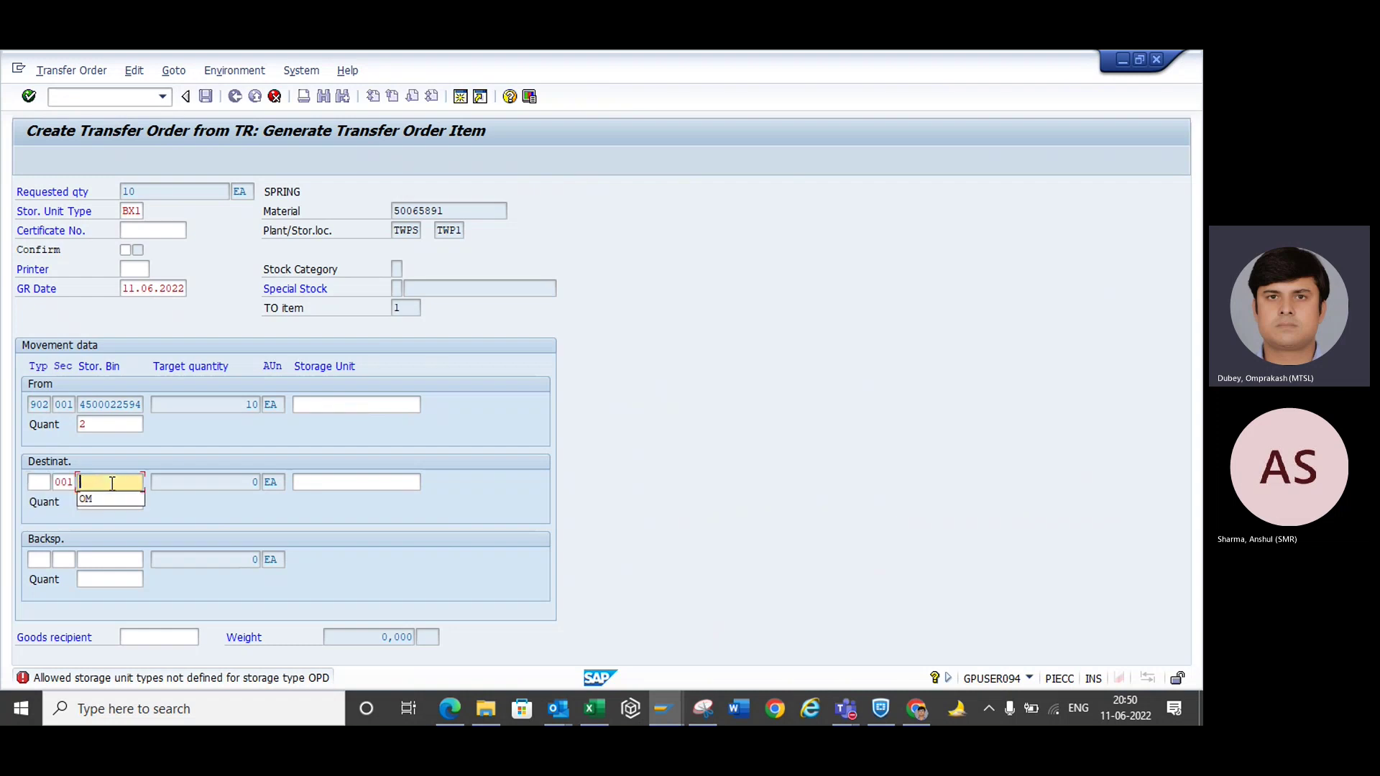
{"action": "left_click", "coordinate": [39, 487]}
{"action": "type", "text": "00"}
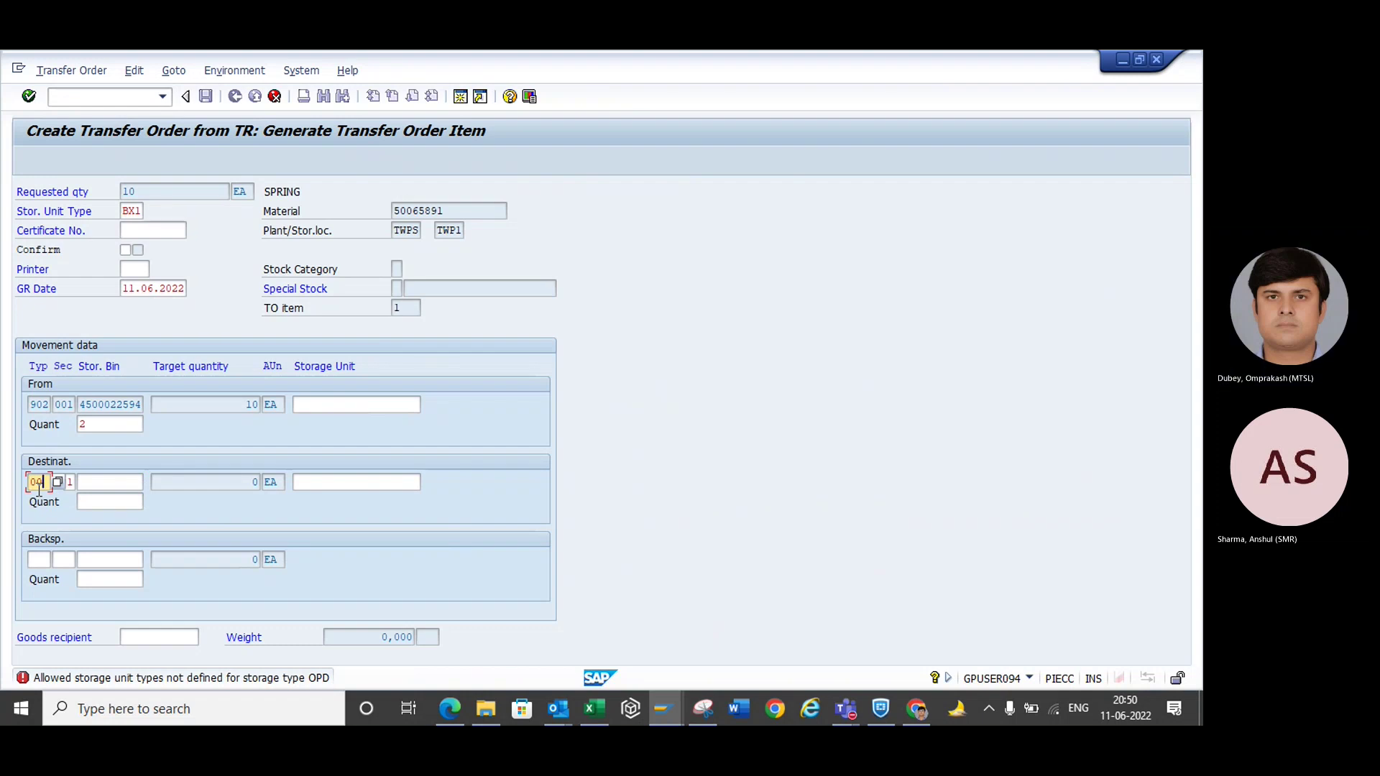
{"action": "type", "text": "1"}
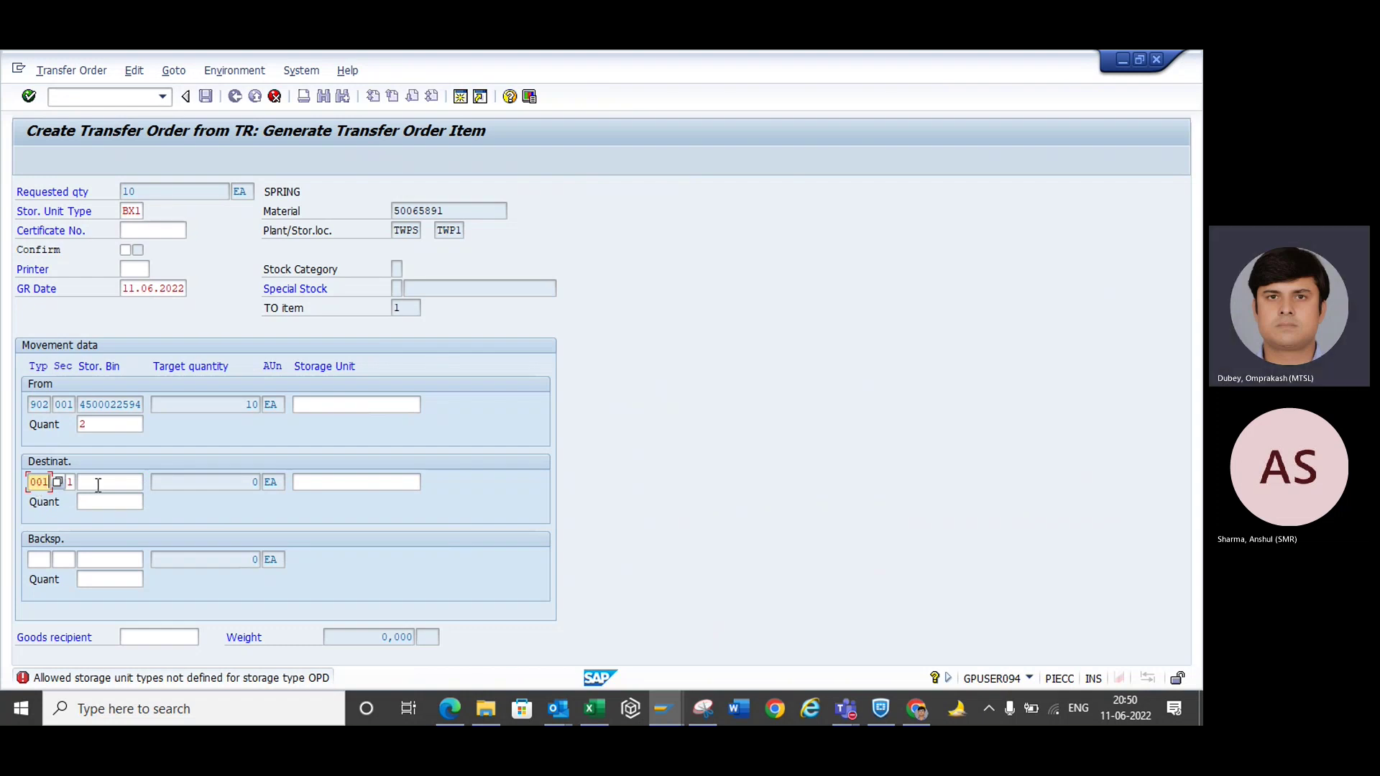
{"action": "key", "text": "Tab"}
{"action": "key", "text": "Tab"}
- Start LS04 in a new session and look up empty storage bins for storage type 001 in warehouse TWP
{"action": "left_click", "coordinate": [108, 96]}
{"action": "type", "text": "/OLS04"}
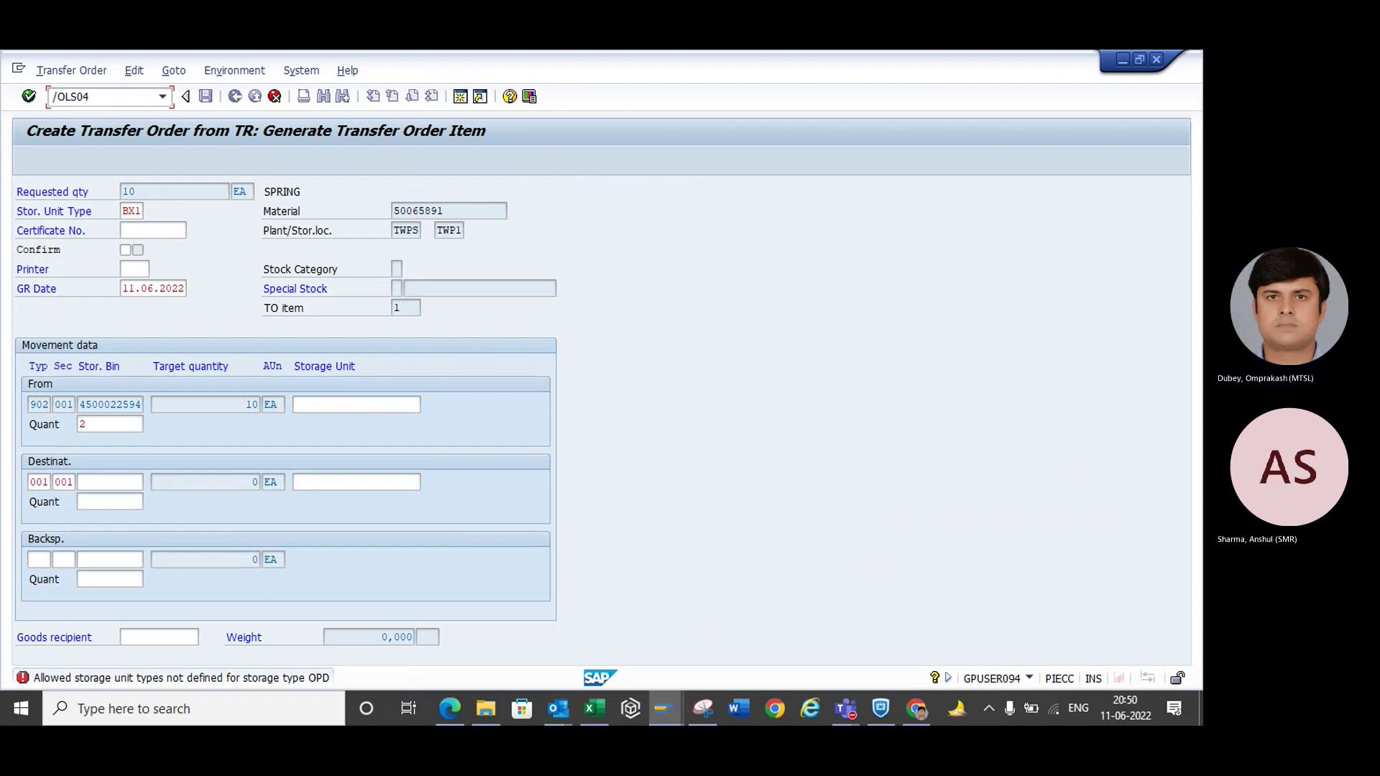
{"action": "key", "text": "Return"}
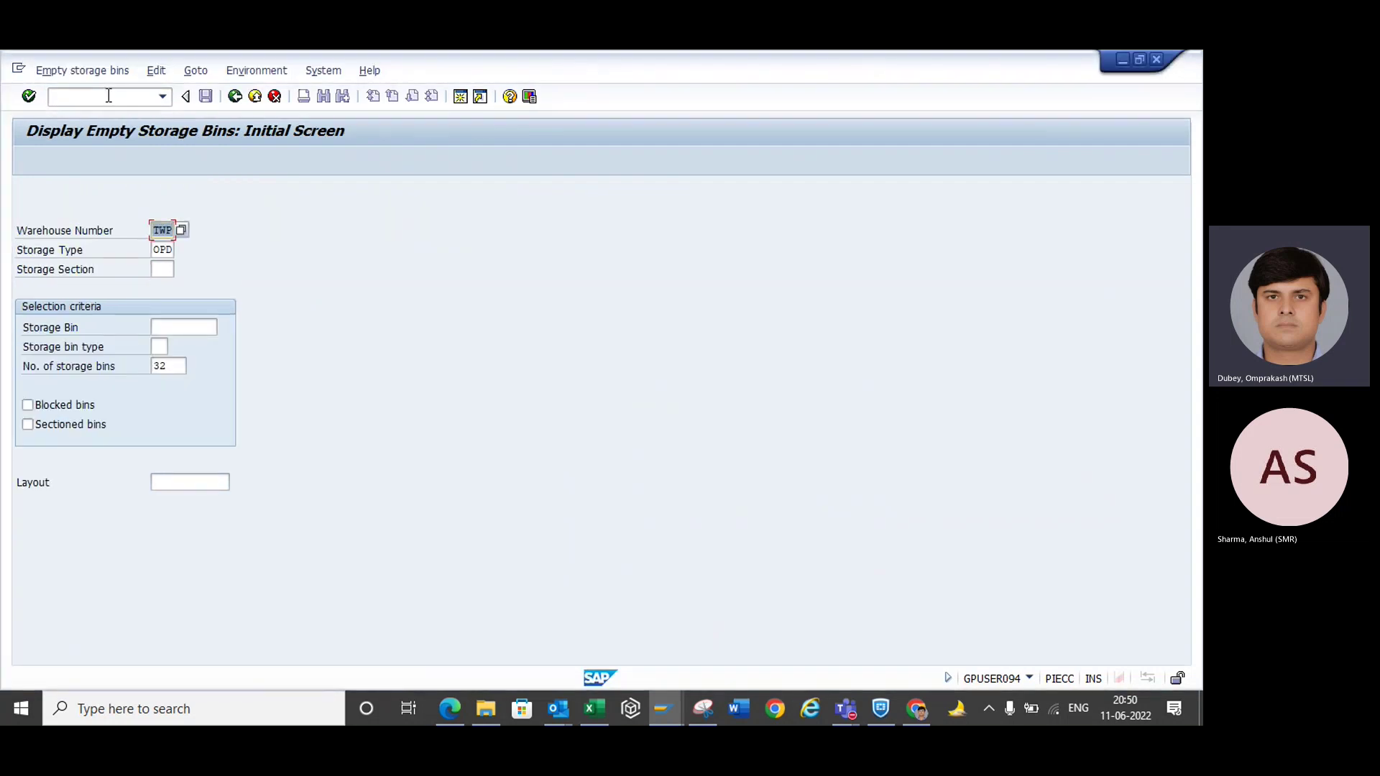
{"action": "left_click", "coordinate": [176, 249]}
{"action": "key", "text": "BackSpace"}
{"action": "key", "text": "BackSpace"}
{"action": "key", "text": "BackSpace"}
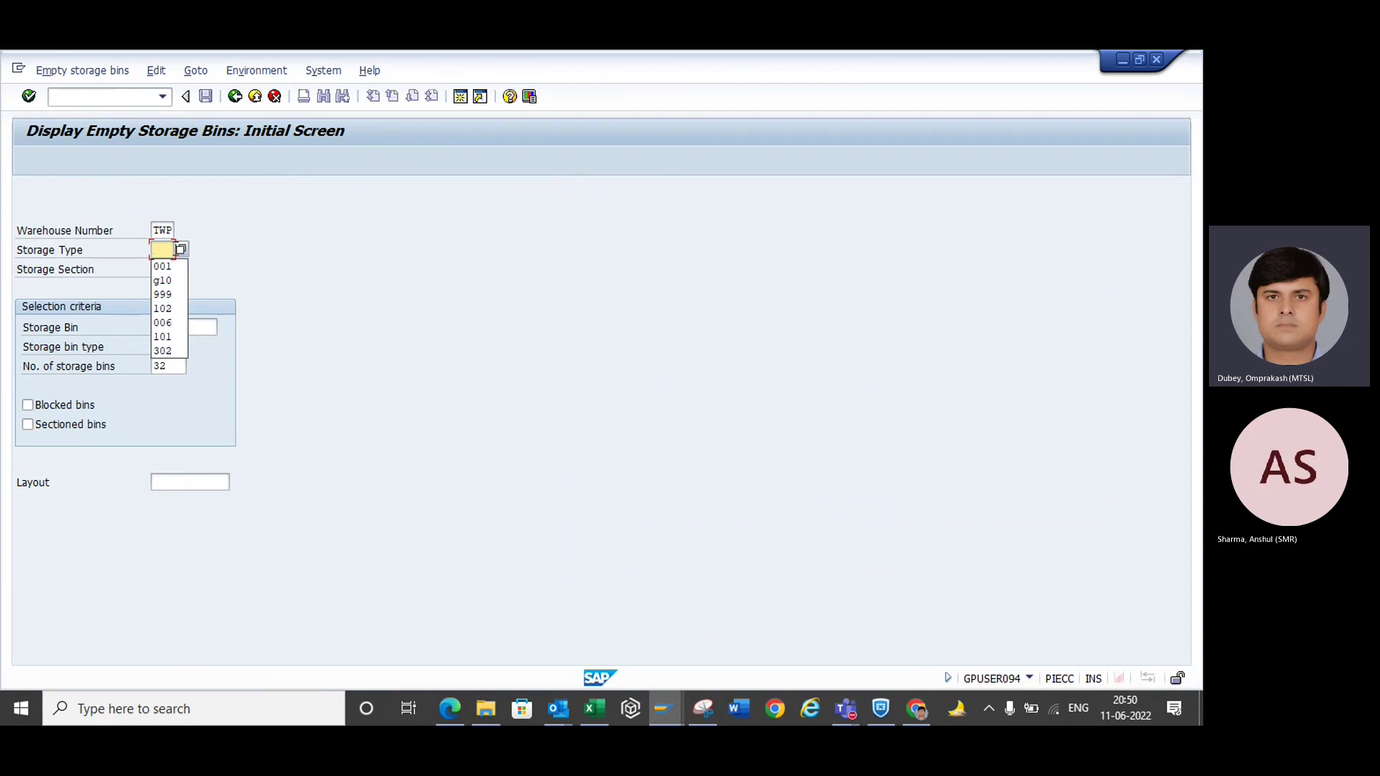
{"action": "type", "text": "001"}
{"action": "key", "text": "Return"}
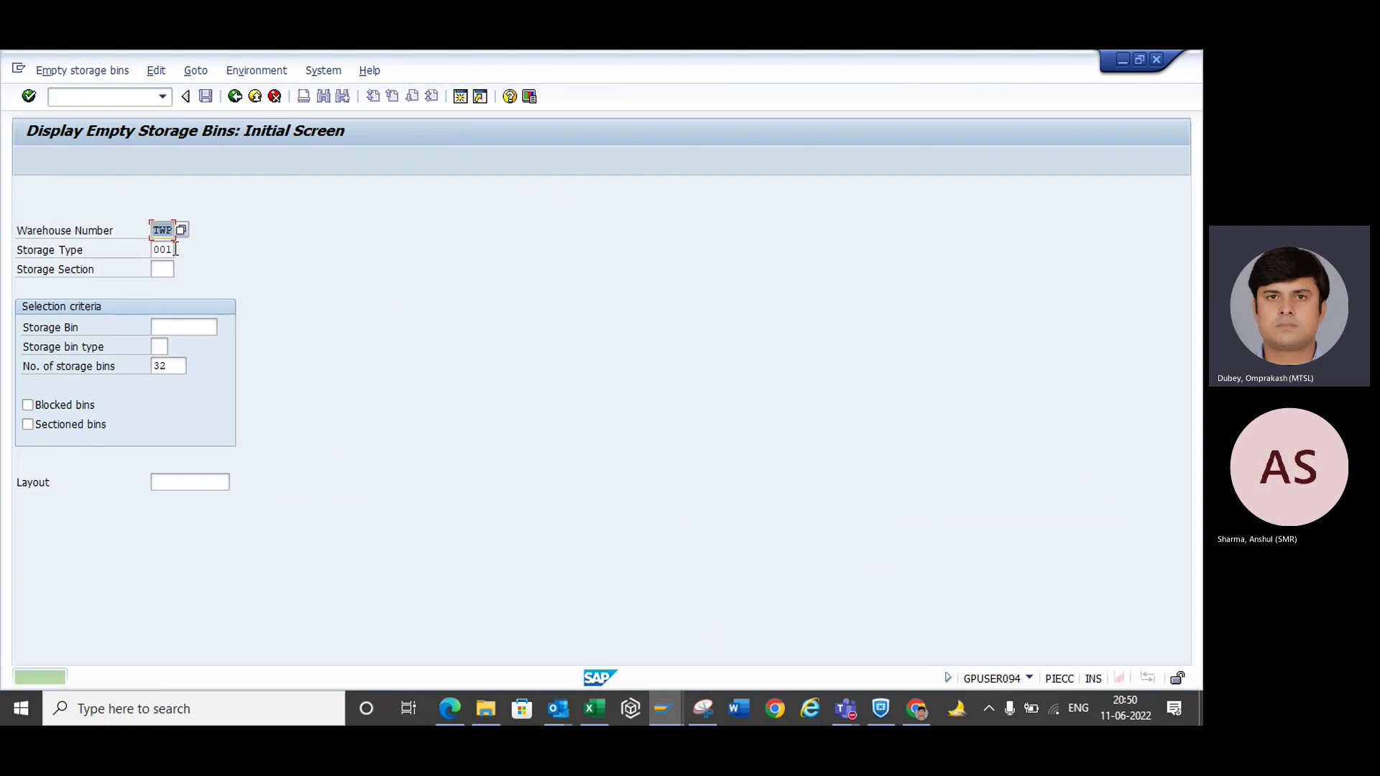
- Create storage bin 001 with LS01N in storage type 001, using storage section 001 and bin type B1, and save it
{"action": "left_click", "coordinate": [95, 95]}
{"action": "type", "text": "/NLS01N"}
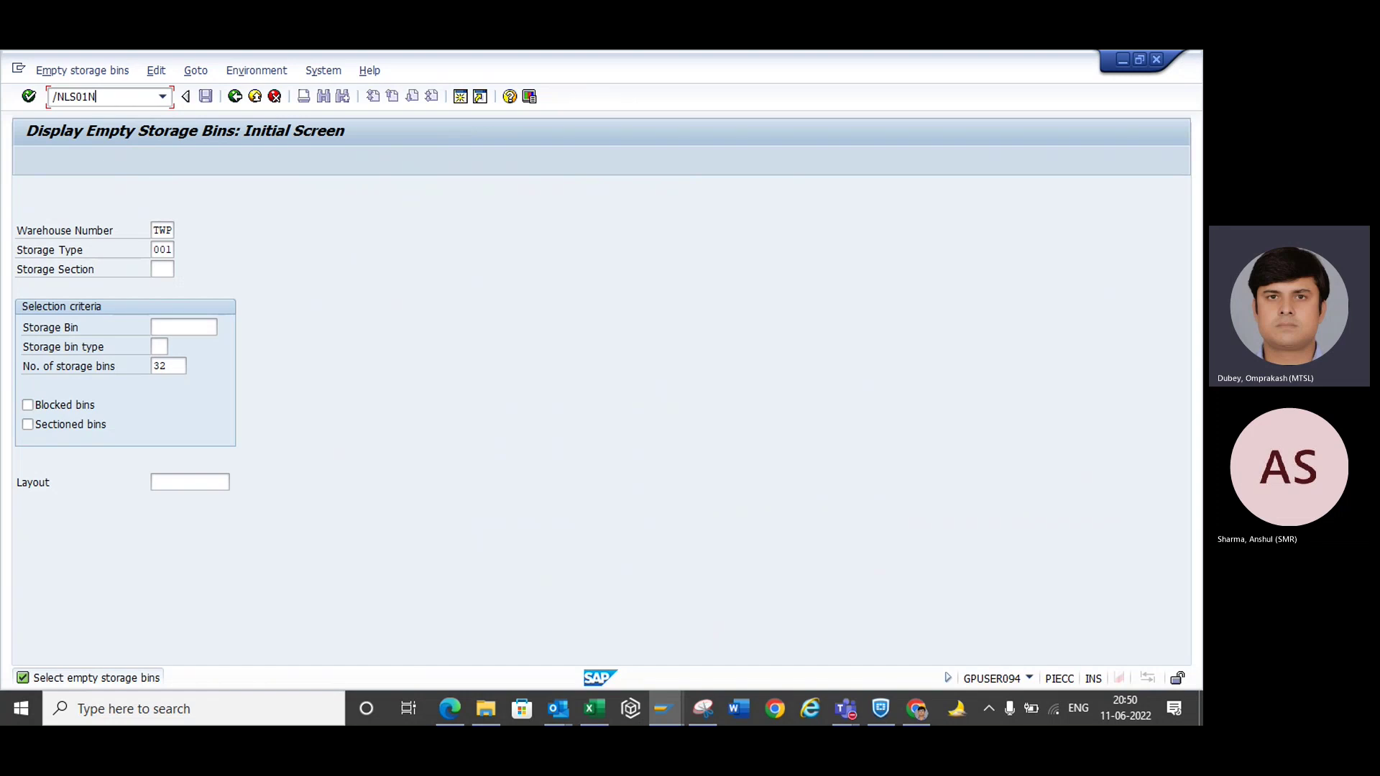
{"action": "key", "text": "Return"}
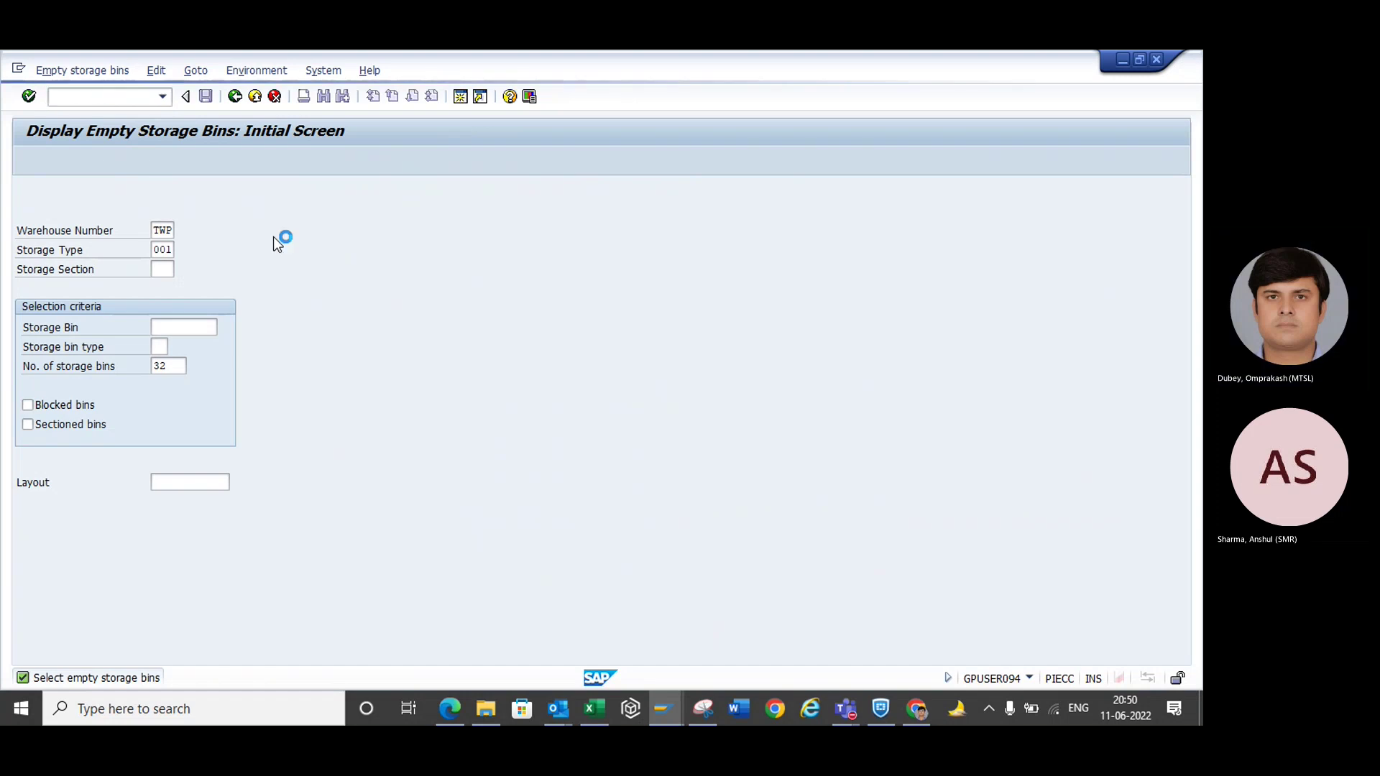
{"action": "type", "text": "001"}
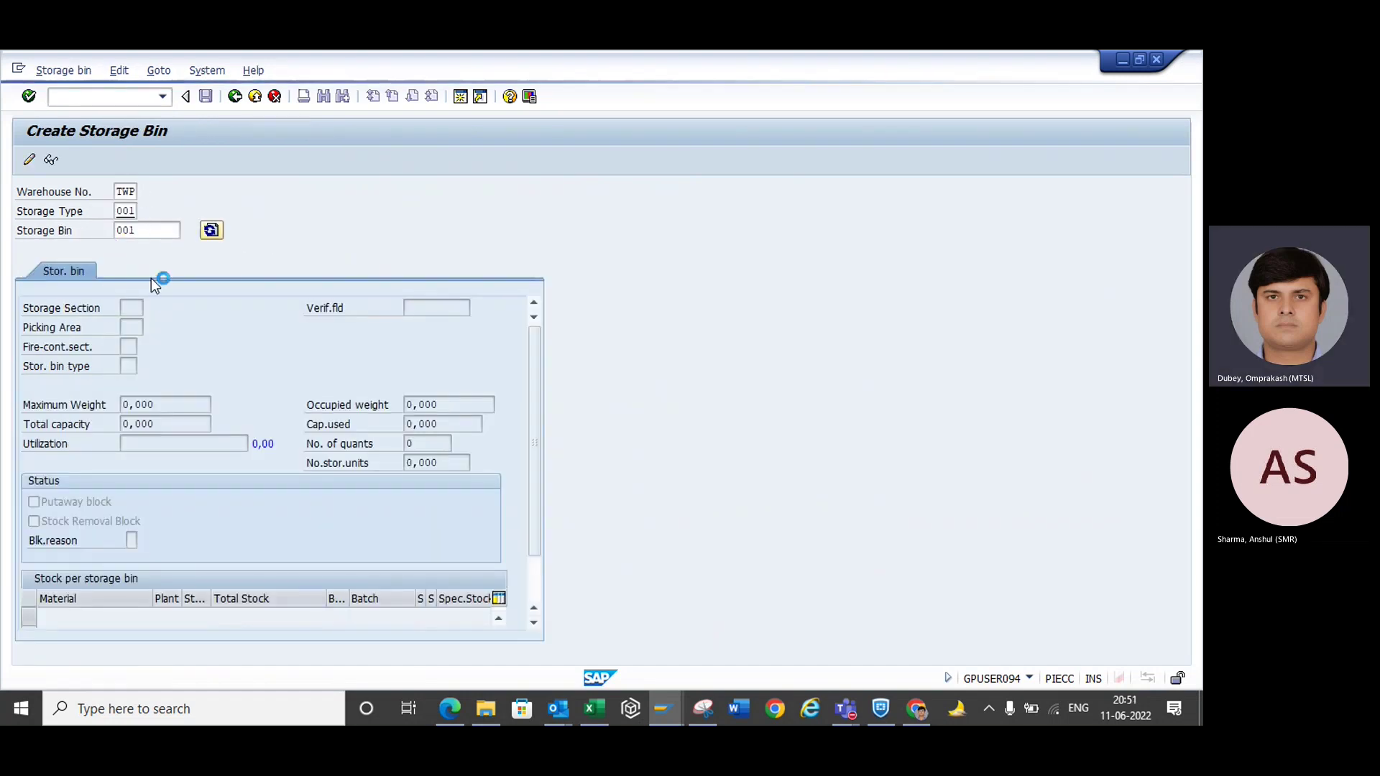
{"action": "key", "text": "Return"}
{"action": "left_click", "coordinate": [133, 308]}
{"action": "left_click", "coordinate": [133, 324]}
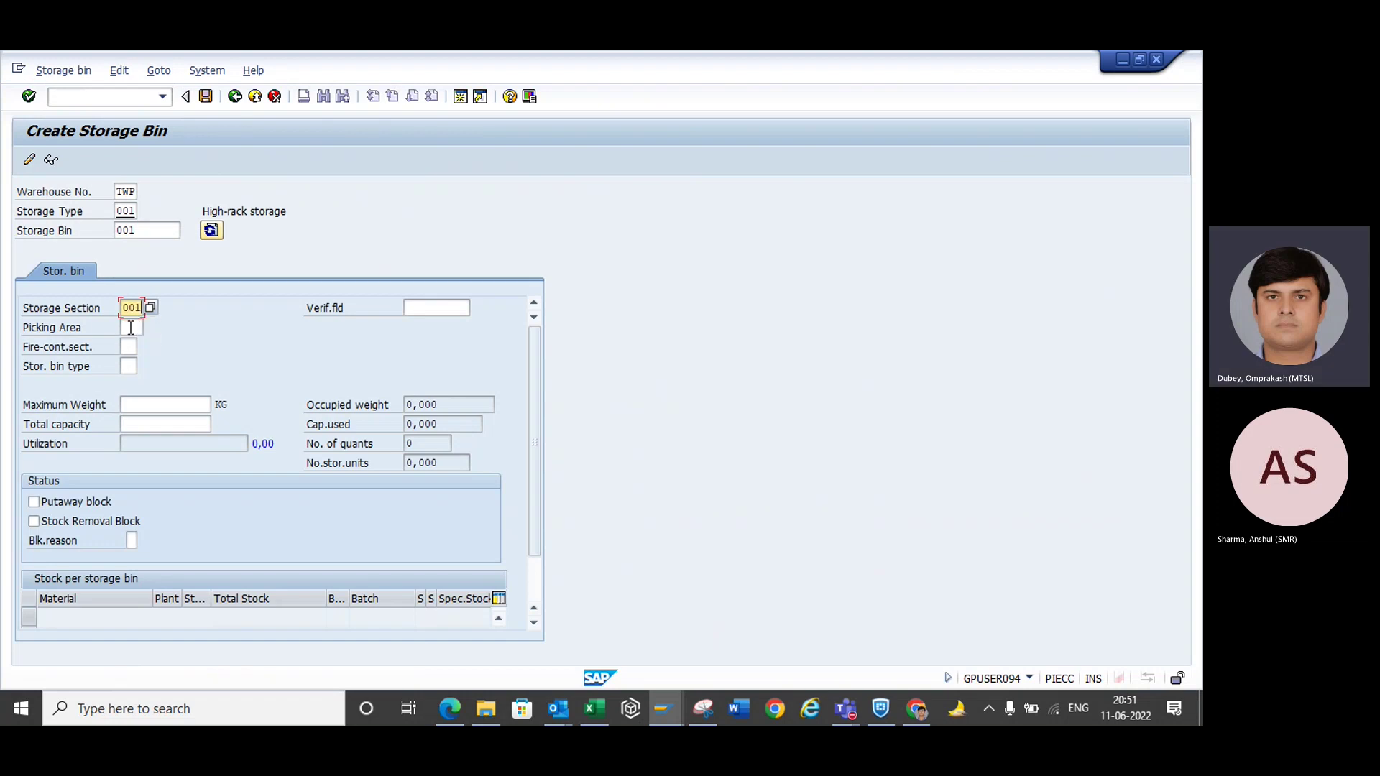
{"action": "left_click", "coordinate": [124, 366]}
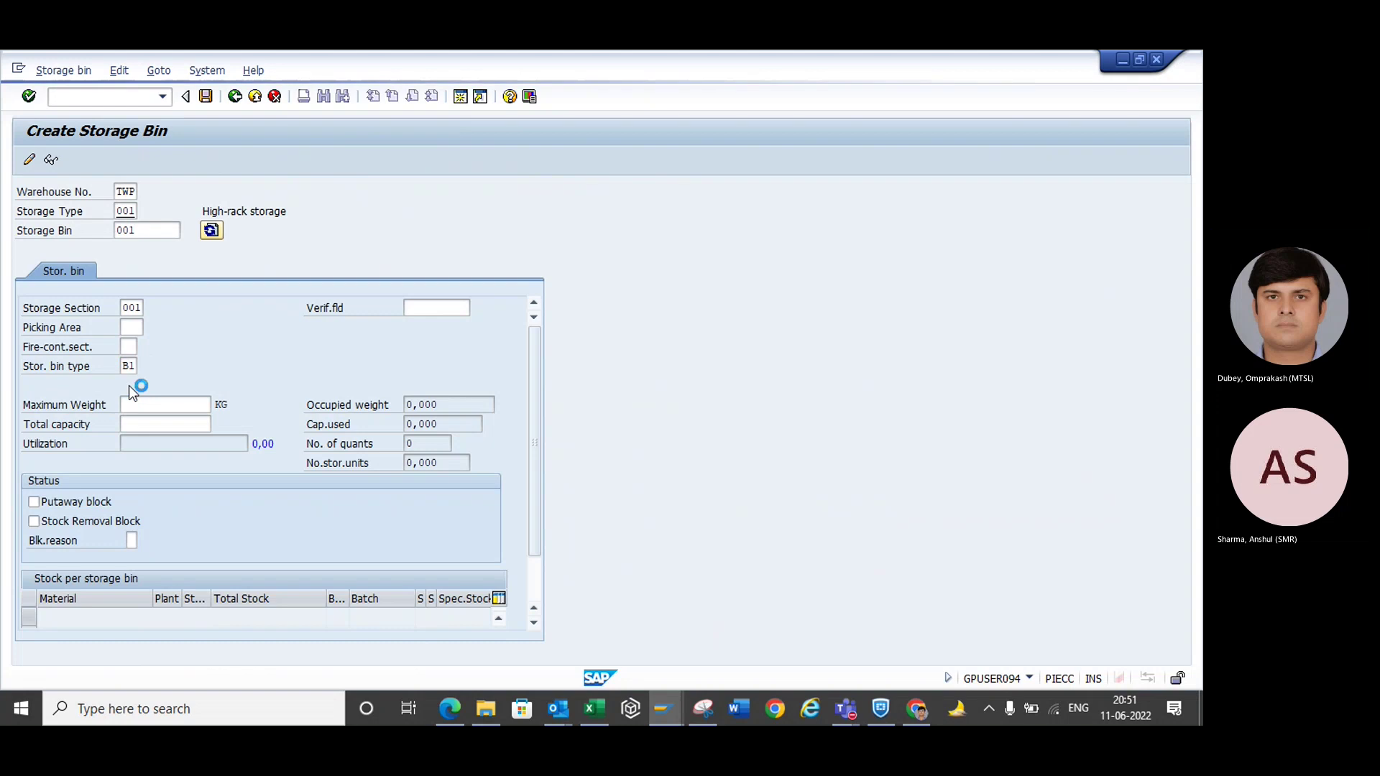
{"action": "key", "text": "Return"}
{"action": "left_click", "coordinate": [205, 97]}
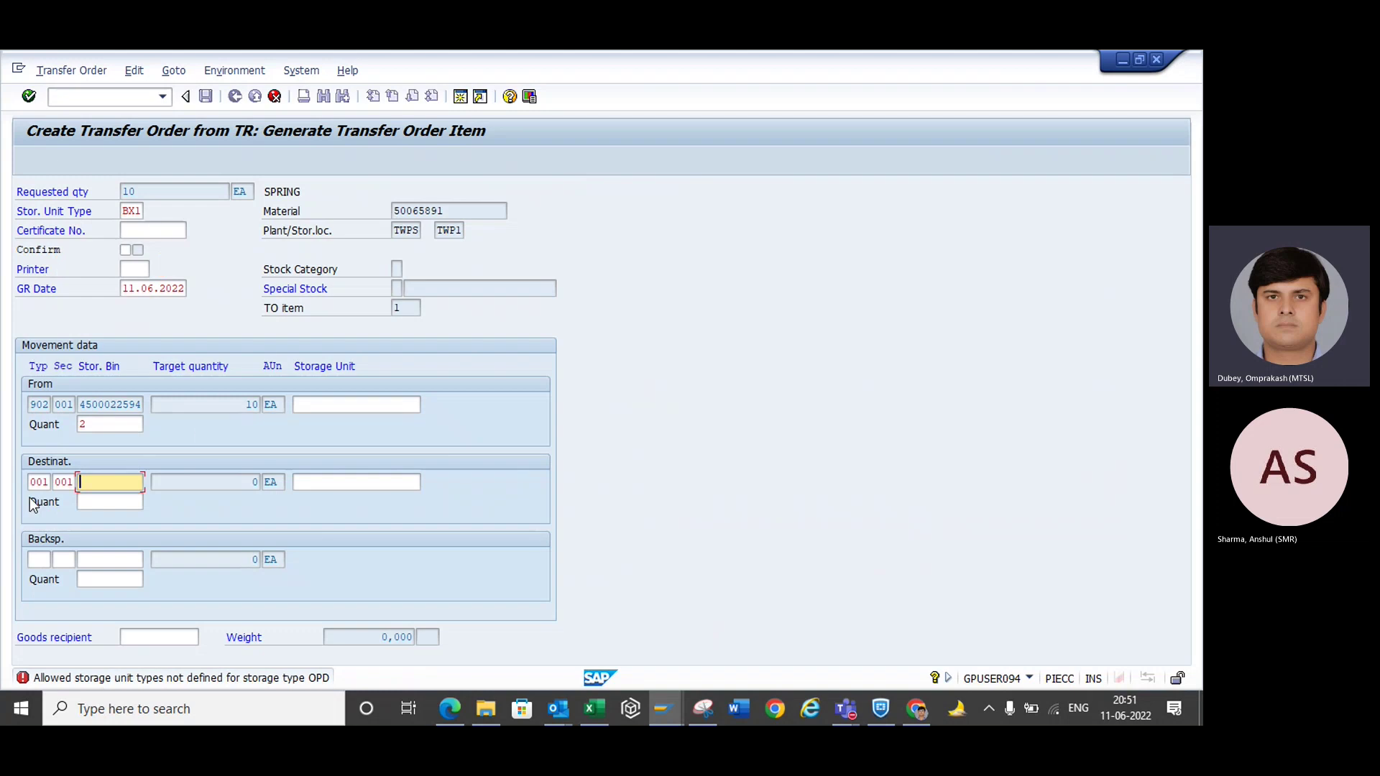
- Set the transfer order item's destination storage bin to 001 and check the entries
{"action": "type", "text": "001"}
{"action": "key", "text": "Return"}
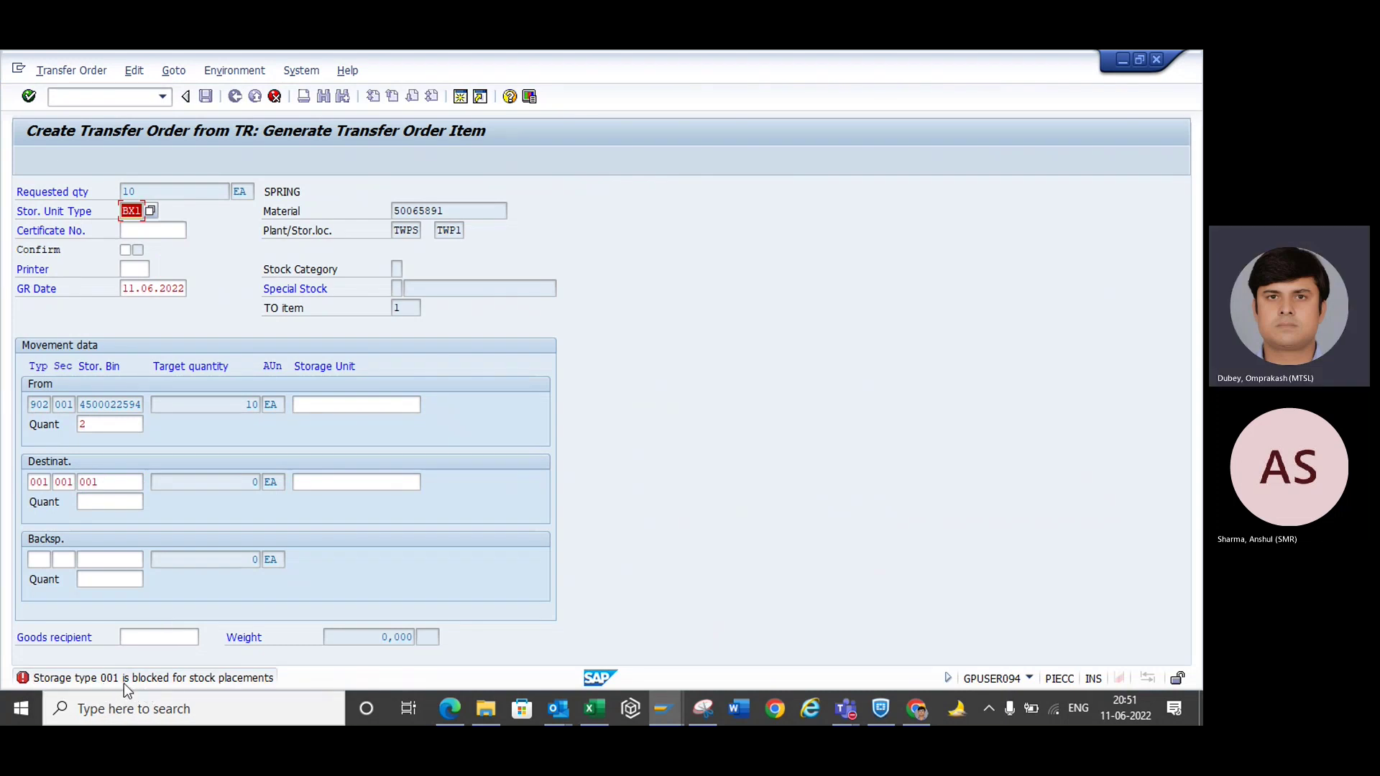
- Switch to the storage bin session and open the "Block/unblock storage type" view
{"action": "key", "text": "alt+Tab"}
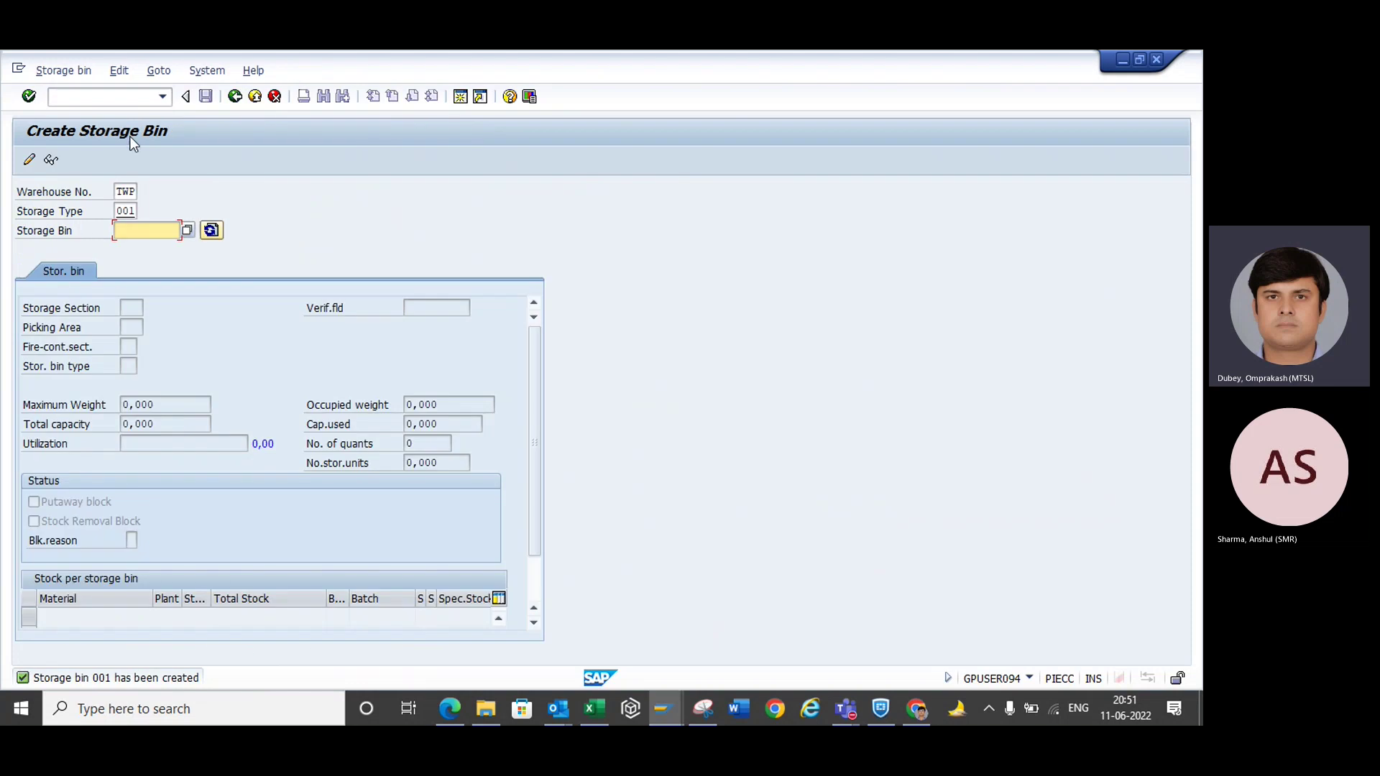
{"action": "left_click", "coordinate": [102, 95]}
{"action": "type", "text": "/"}
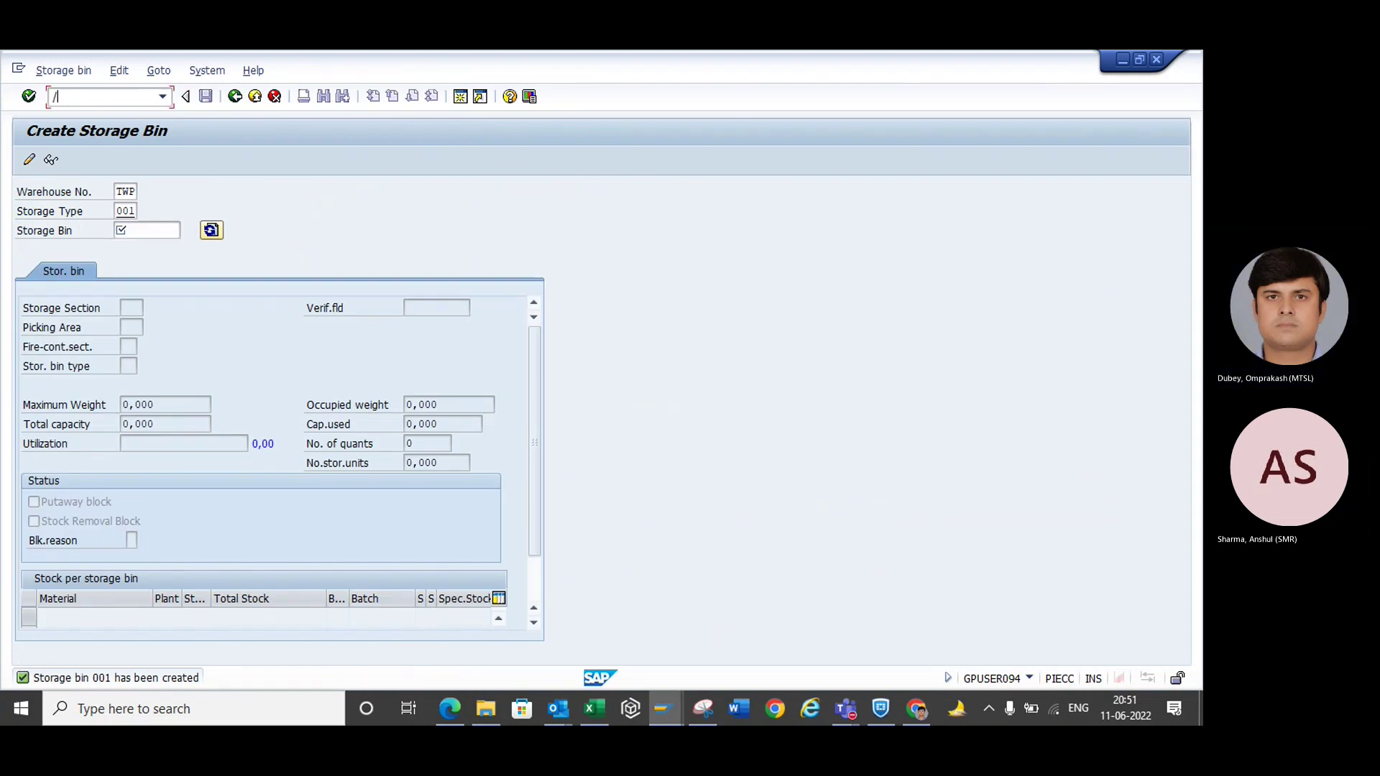
{"action": "type", "text": "NLS03N"}
{"action": "key", "text": "Return"}
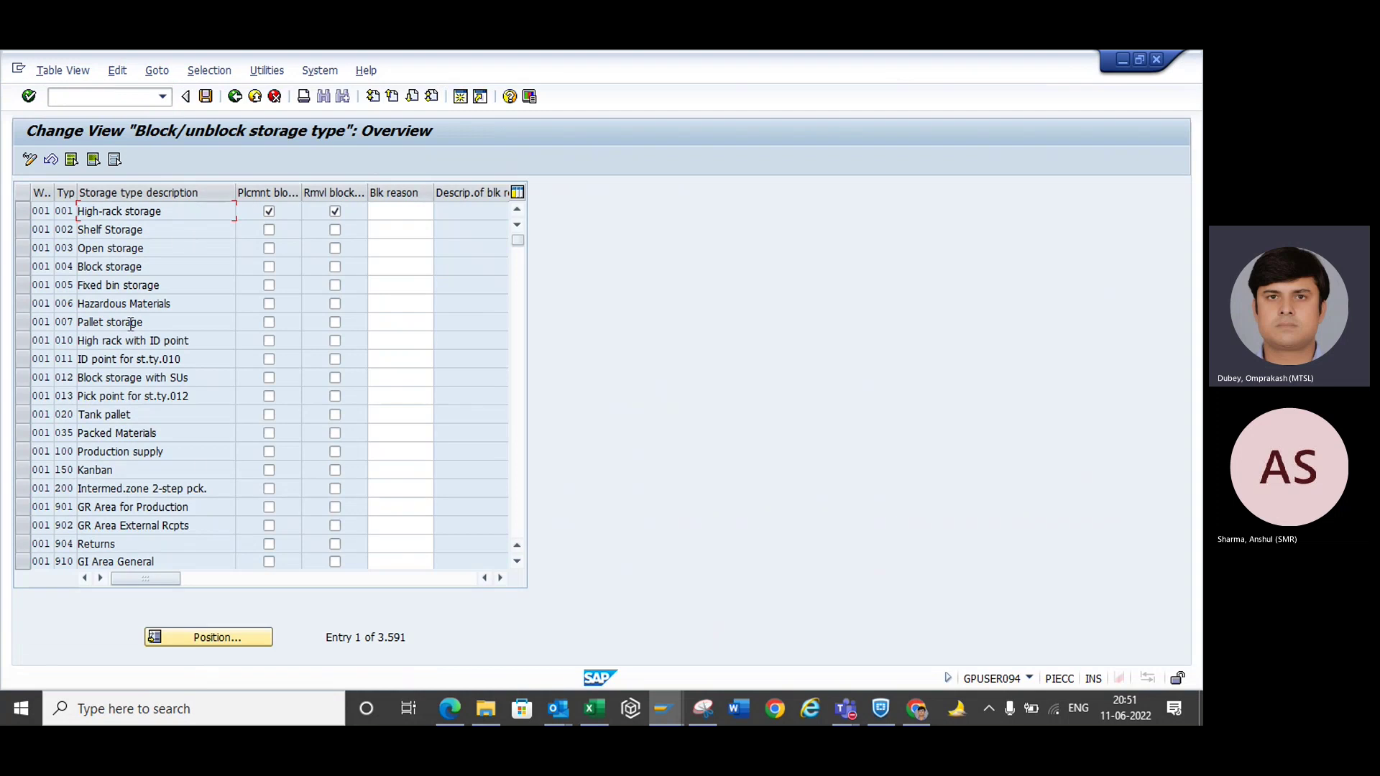
- Remove the placement and removal blocks from high-rack storage type 001 in warehouse TWP, save, and return to the transfer order item
{"action": "left_click", "coordinate": [208, 639]}
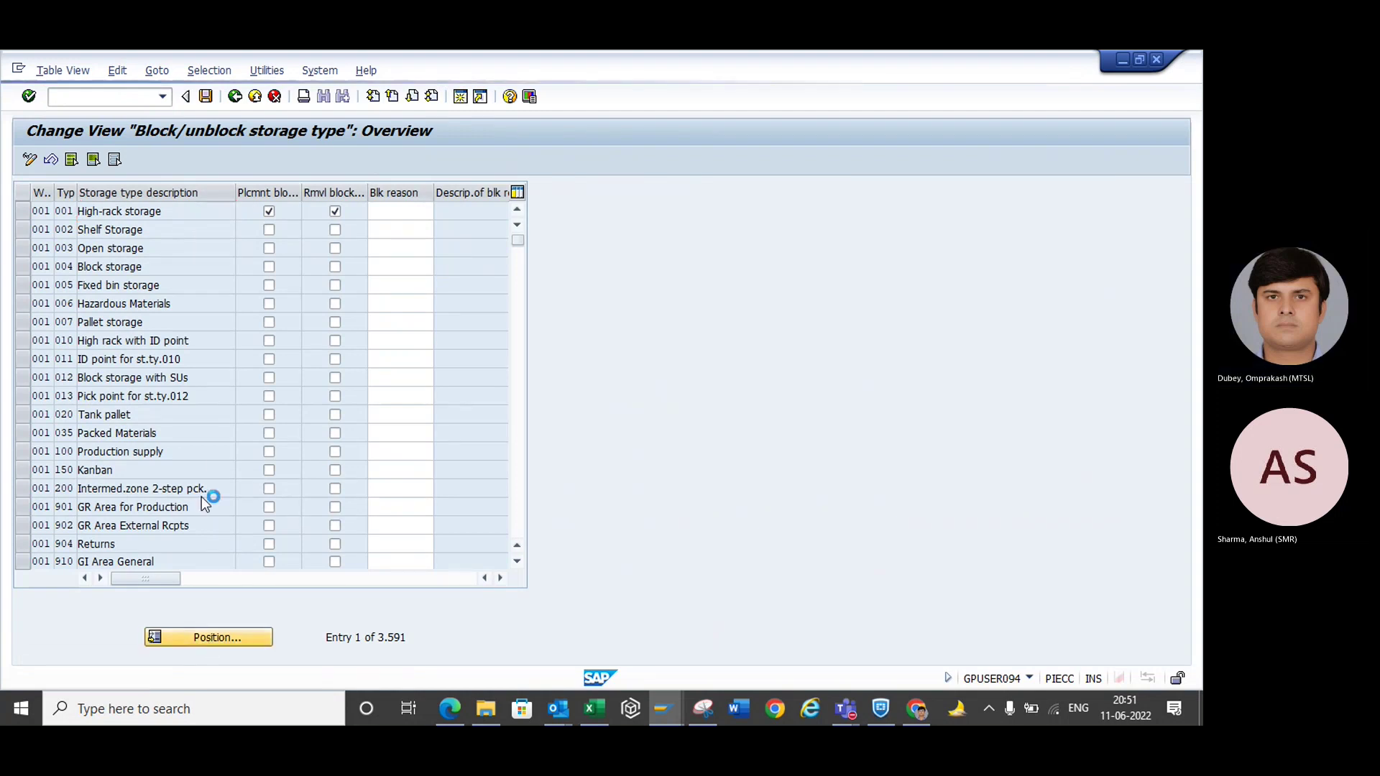
{"action": "type", "text": "TWP"}
{"action": "key", "text": "Return"}
{"action": "key", "text": "Return"}
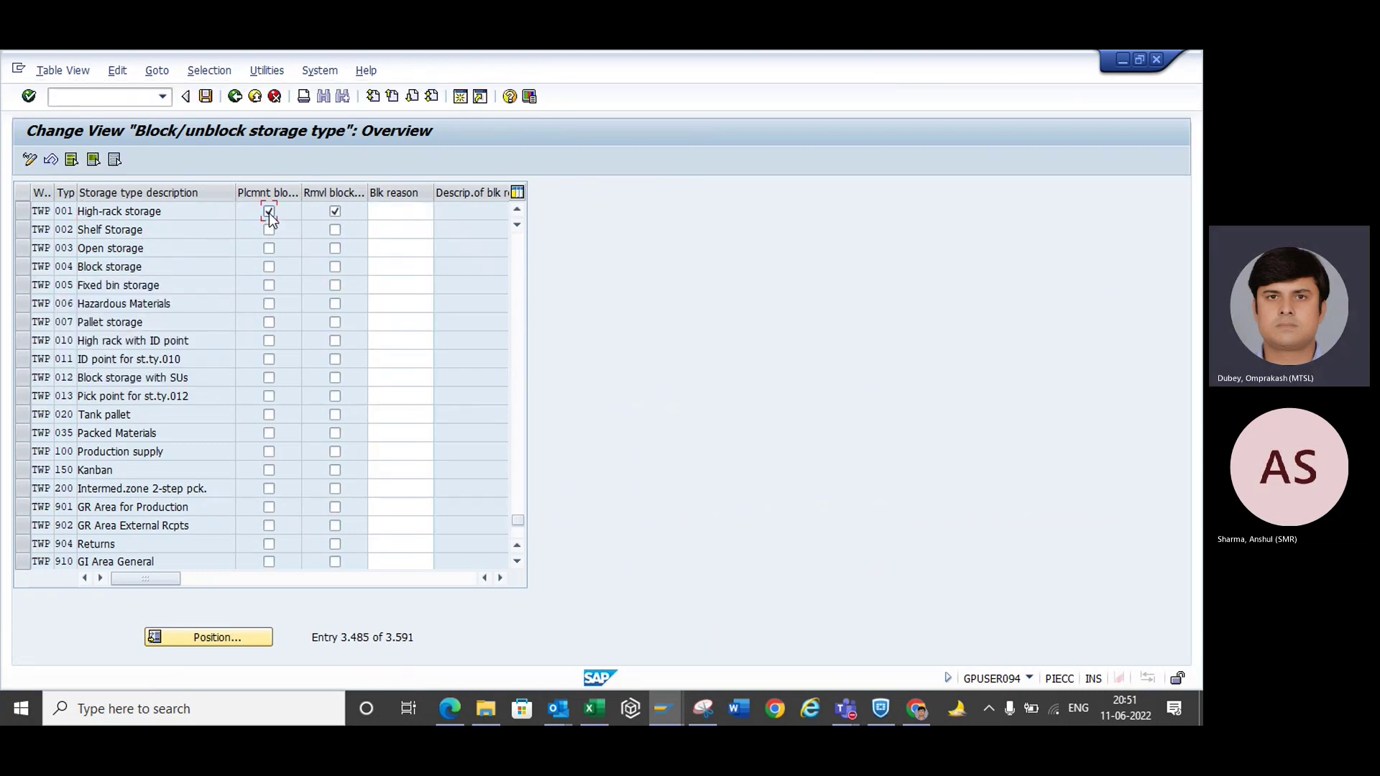
{"action": "left_click", "coordinate": [335, 212]}
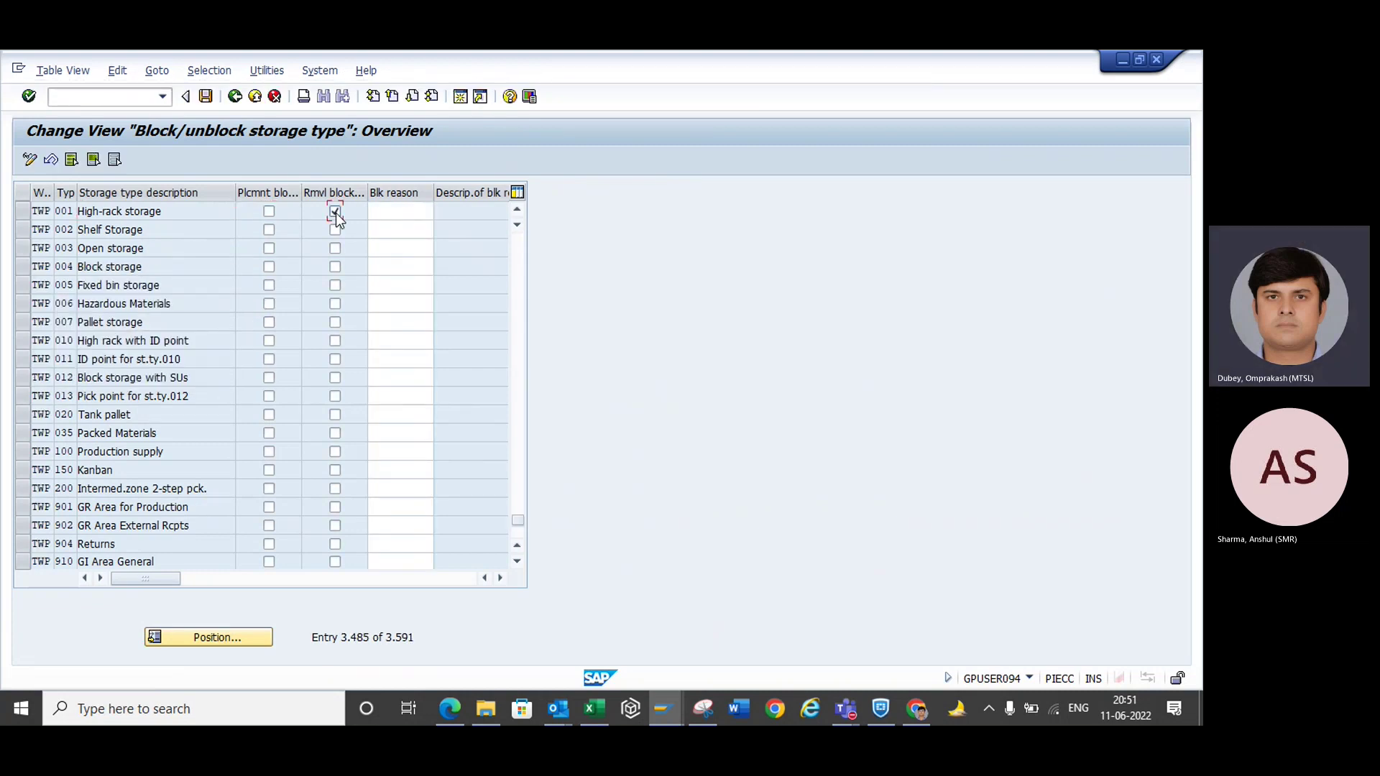
{"action": "left_click", "coordinate": [206, 96]}
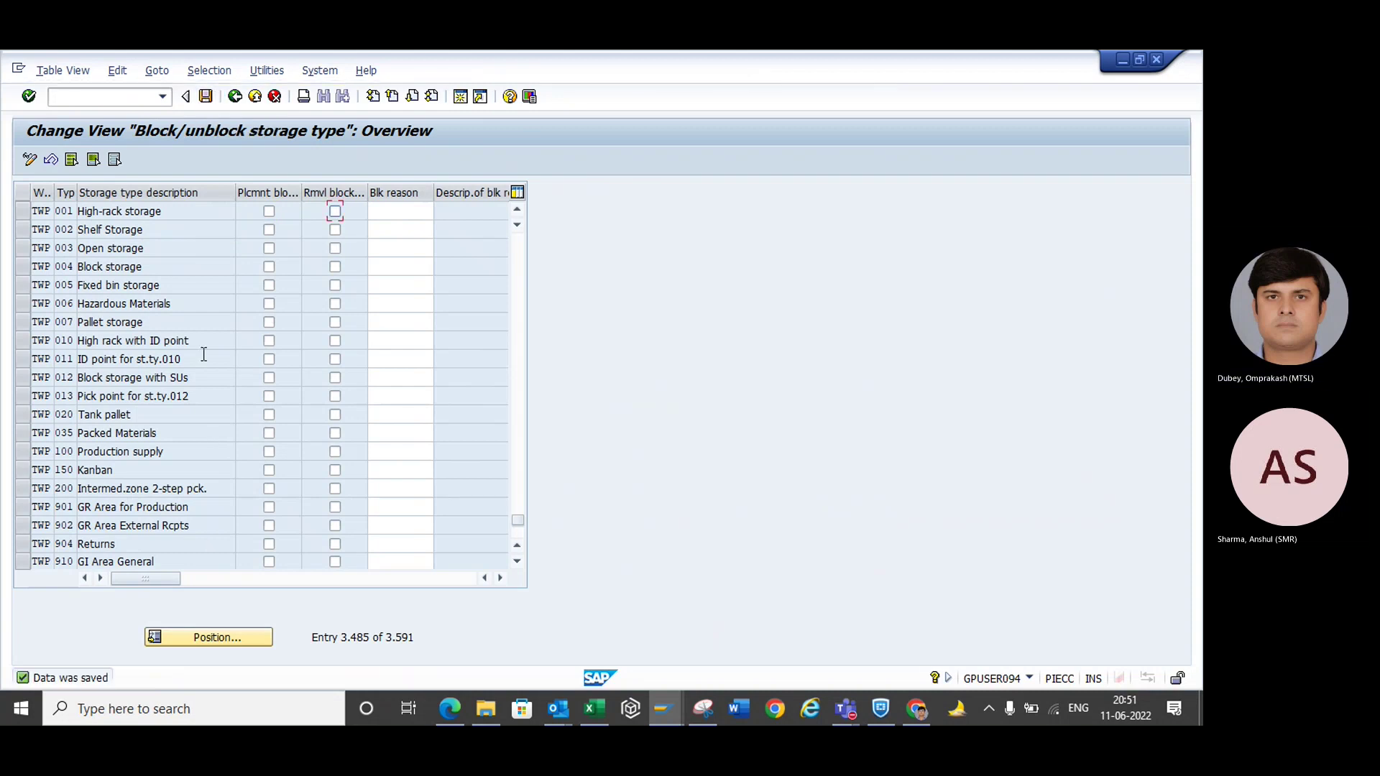
{"action": "key", "text": "alt+Tab"}
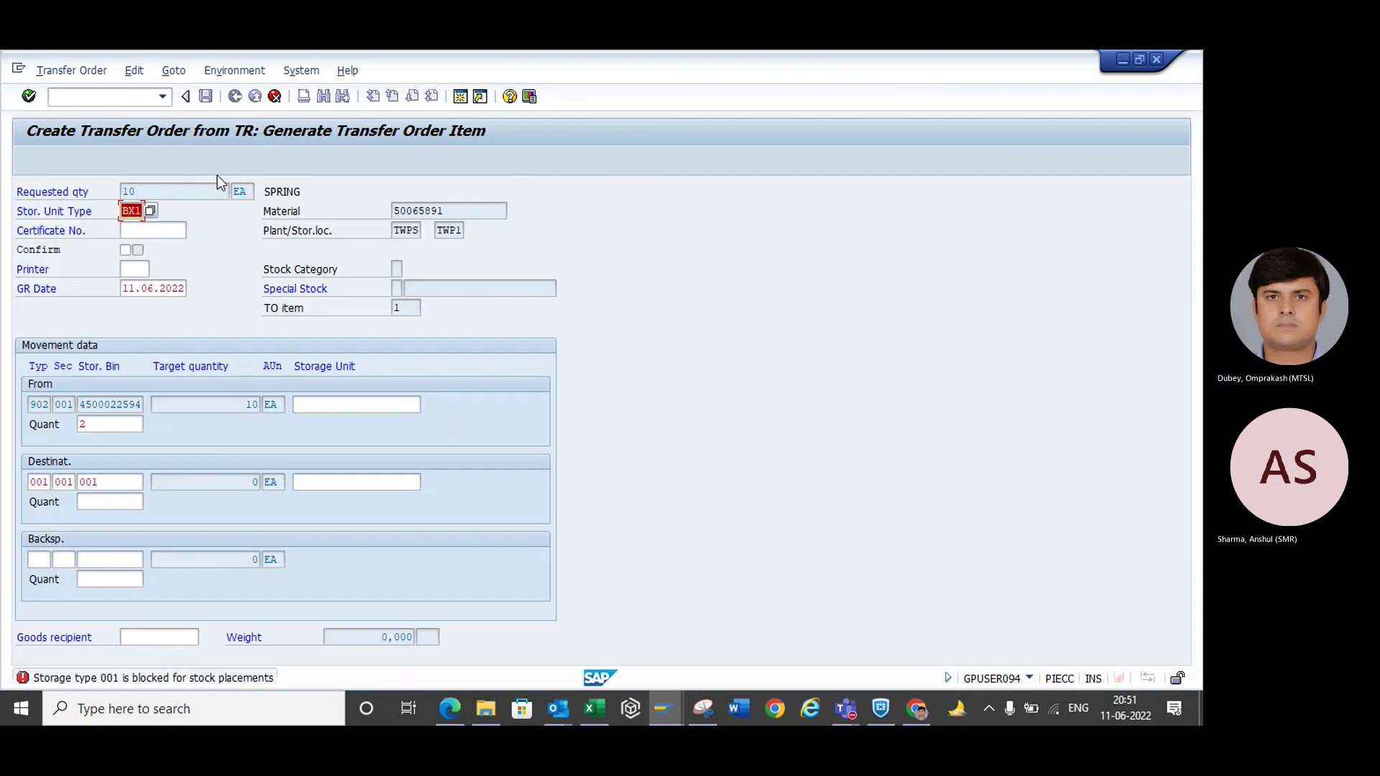
- Recheck the transfer order item and try storage unit type BX2 (Box, medium size)
{"action": "key", "text": "Return"}
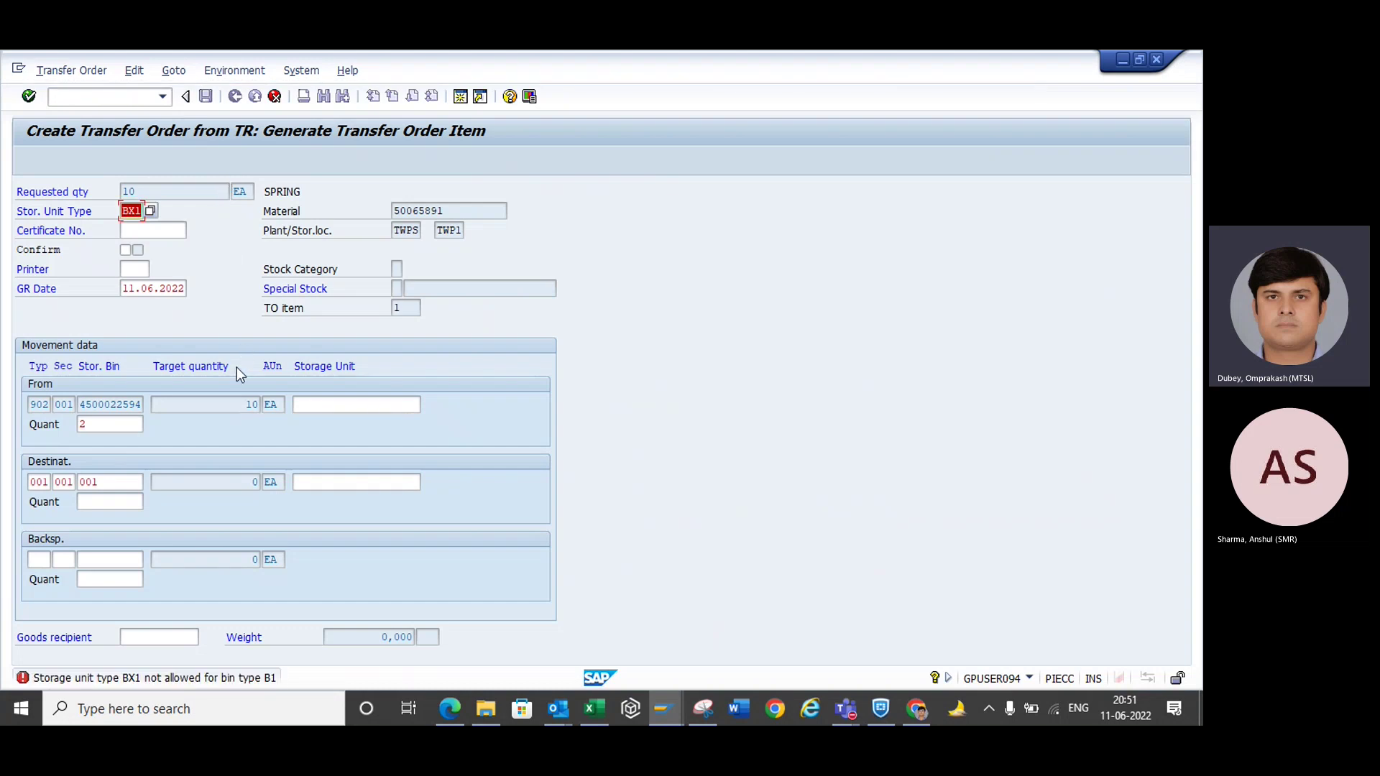
{"action": "key", "text": "Return"}
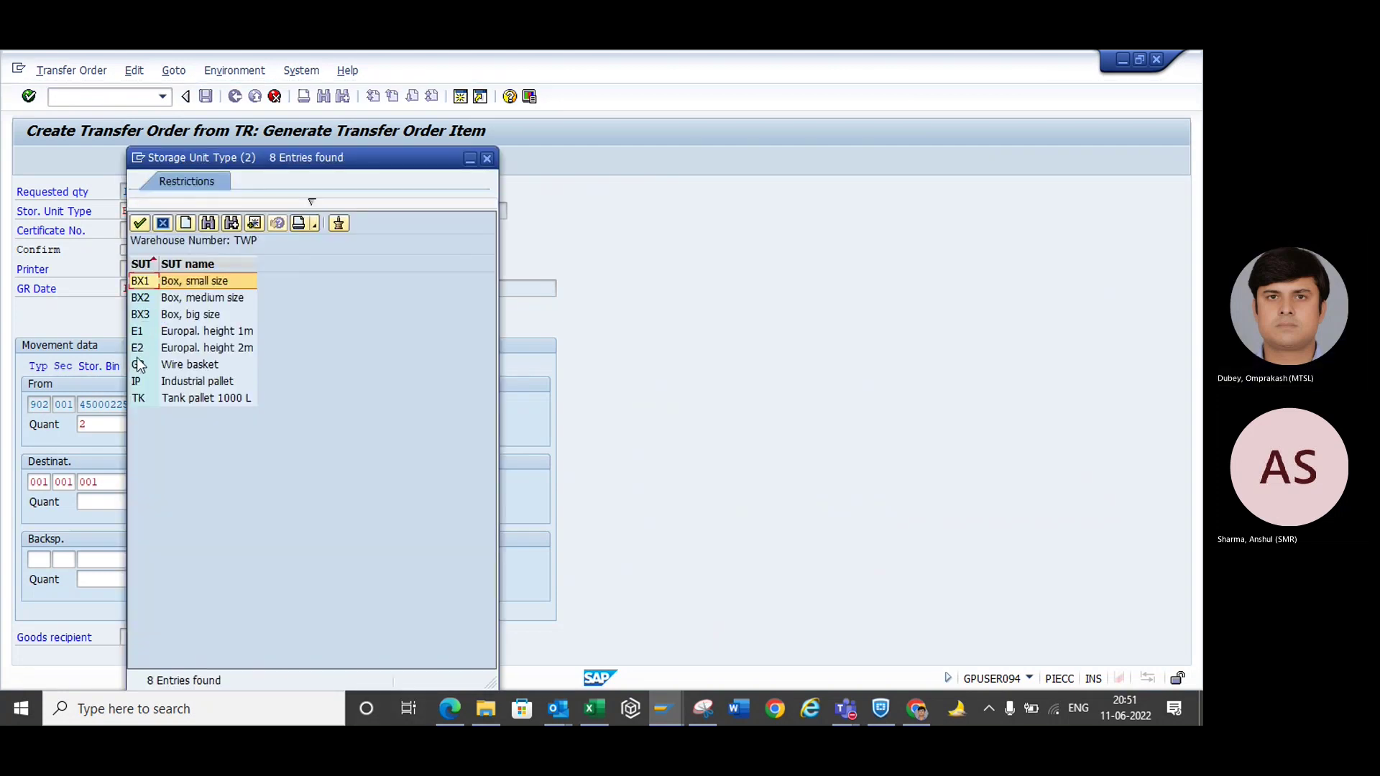
{"action": "double_click", "coordinate": [143, 298]}
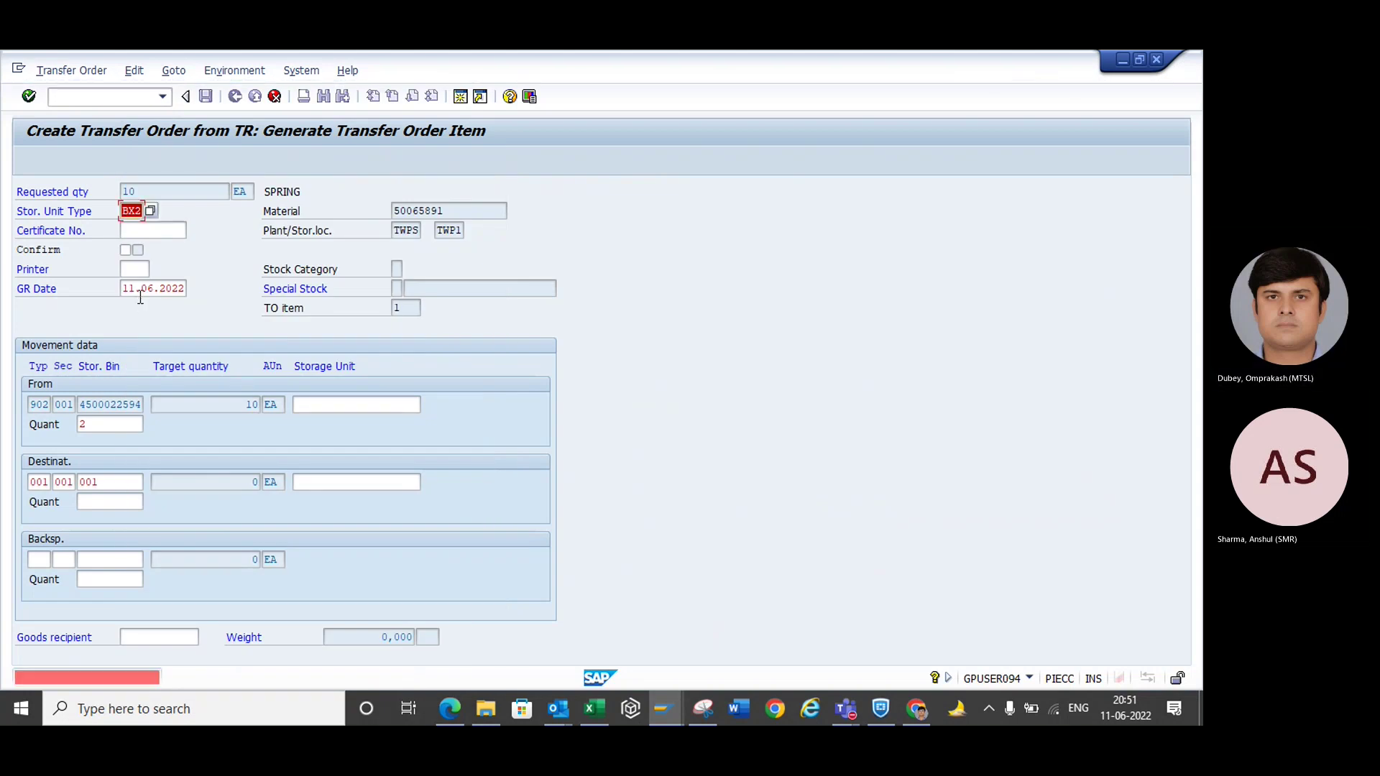
- Choose storage unit type IP (Industrial pallet) and generate the transfer order item
{"action": "key", "text": "BackSpace"}
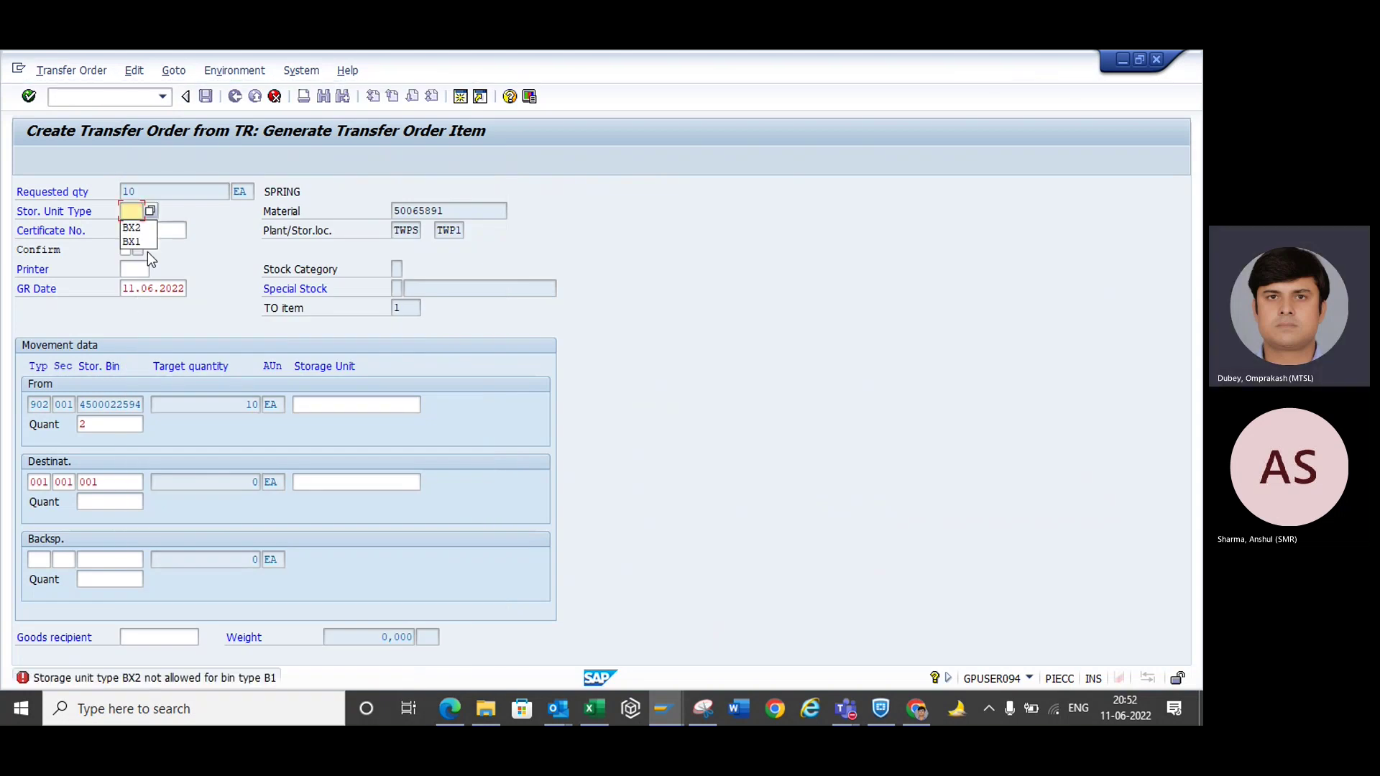
{"action": "left_click", "coordinate": [149, 208]}
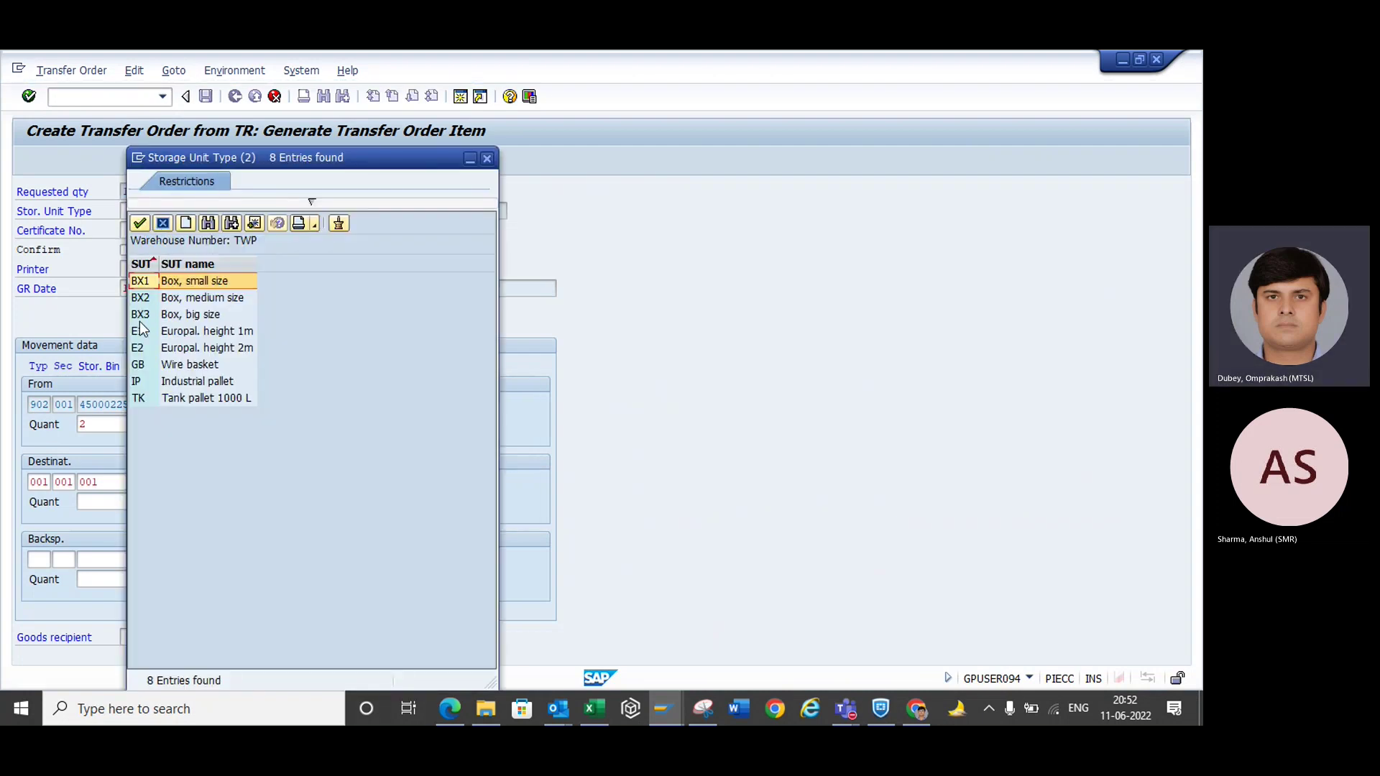
{"action": "double_click", "coordinate": [144, 377]}
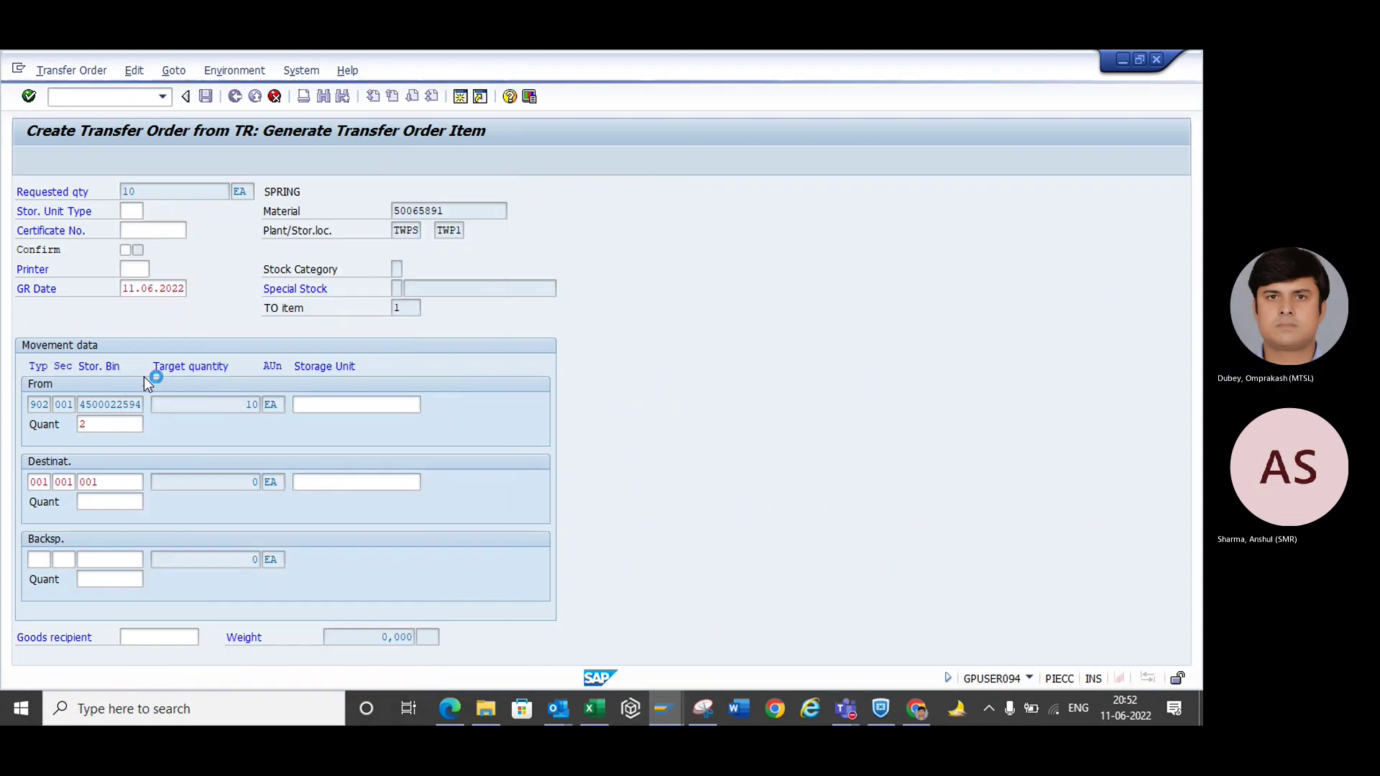
{"action": "key", "text": "Return"}
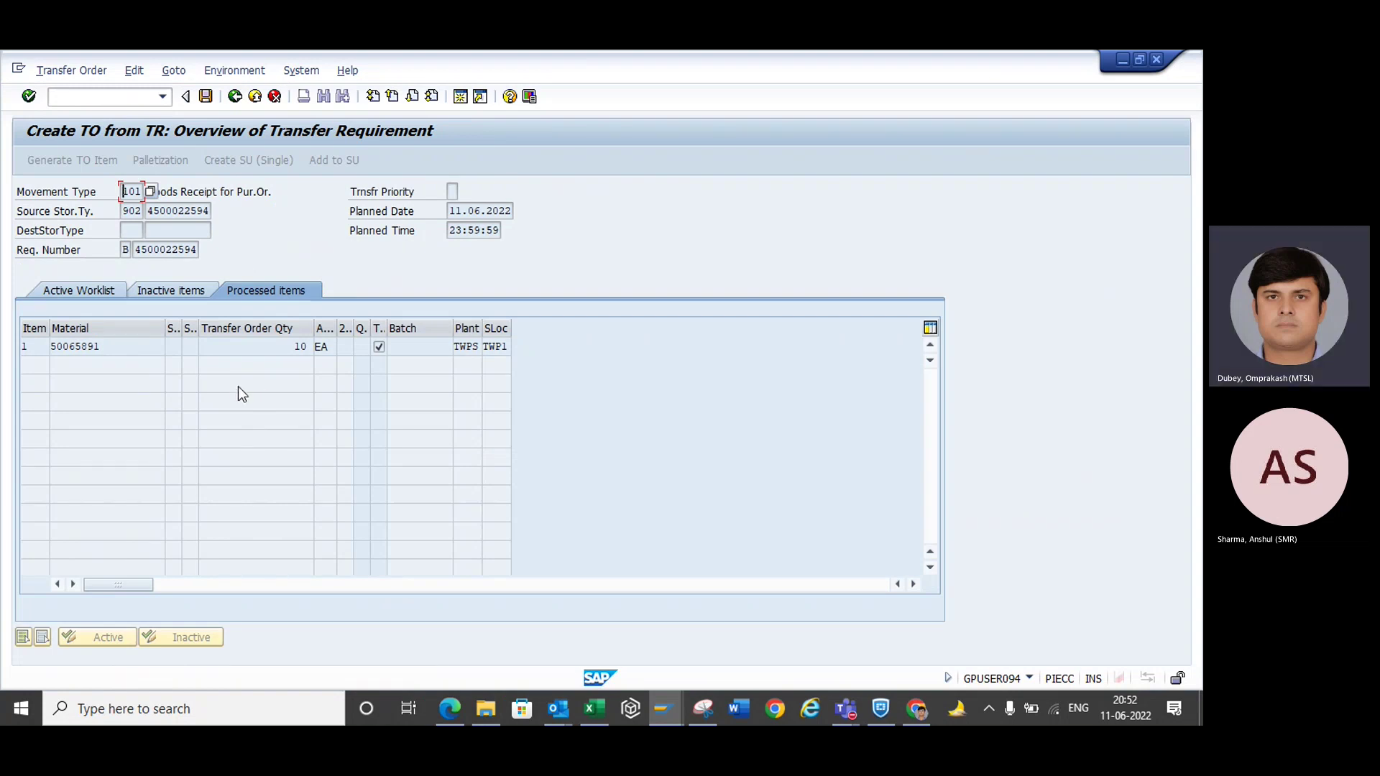
- Review the processed item for material 50065891 and save the transfer order
{"action": "left_click", "coordinate": [250, 346]}
{"action": "left_click", "coordinate": [114, 347]}
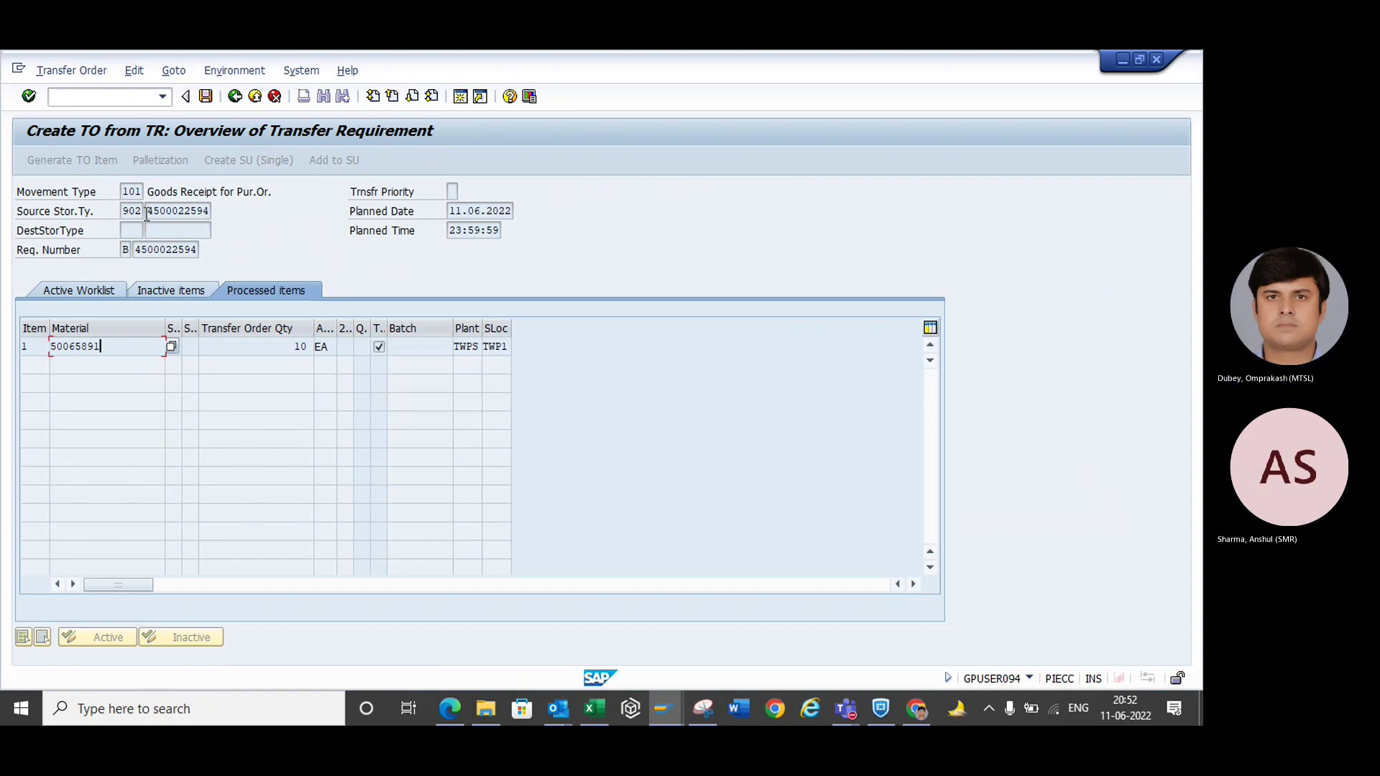
{"action": "left_click", "coordinate": [206, 96]}
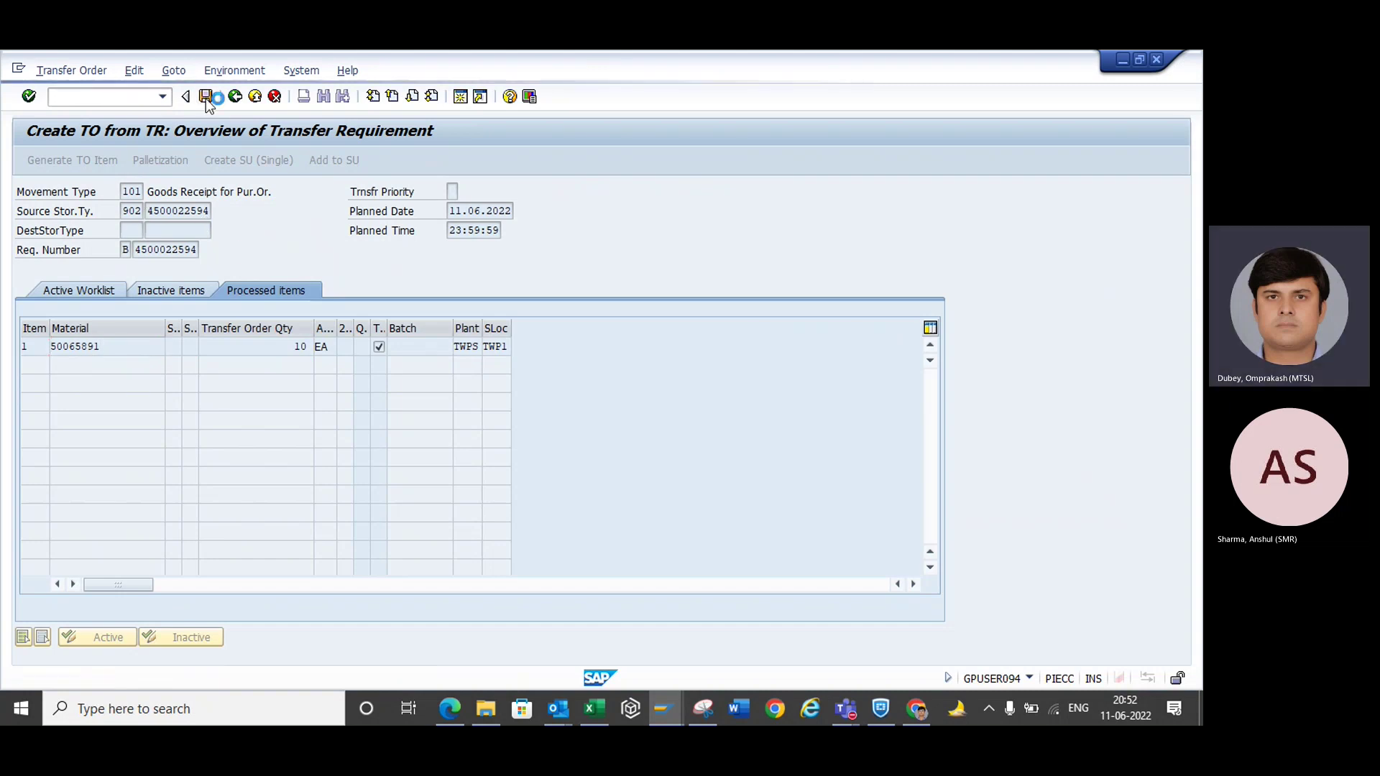
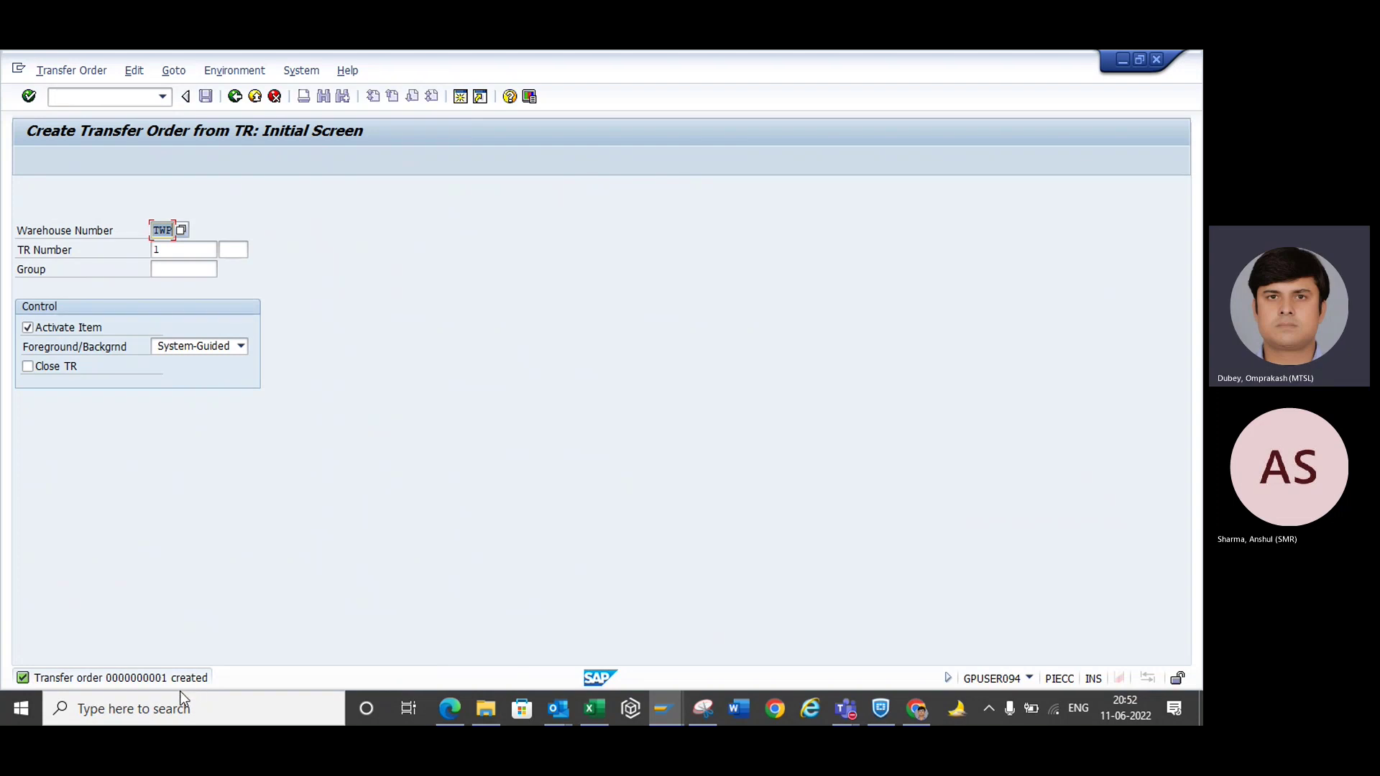
- Display the item list of transfer order 1 in warehouse TWP
{"action": "left_click", "coordinate": [80, 96]}
{"action": "type", "text": "/N"}
{"action": "type", "text": "LT05"}
{"action": "key", "text": "Return"}
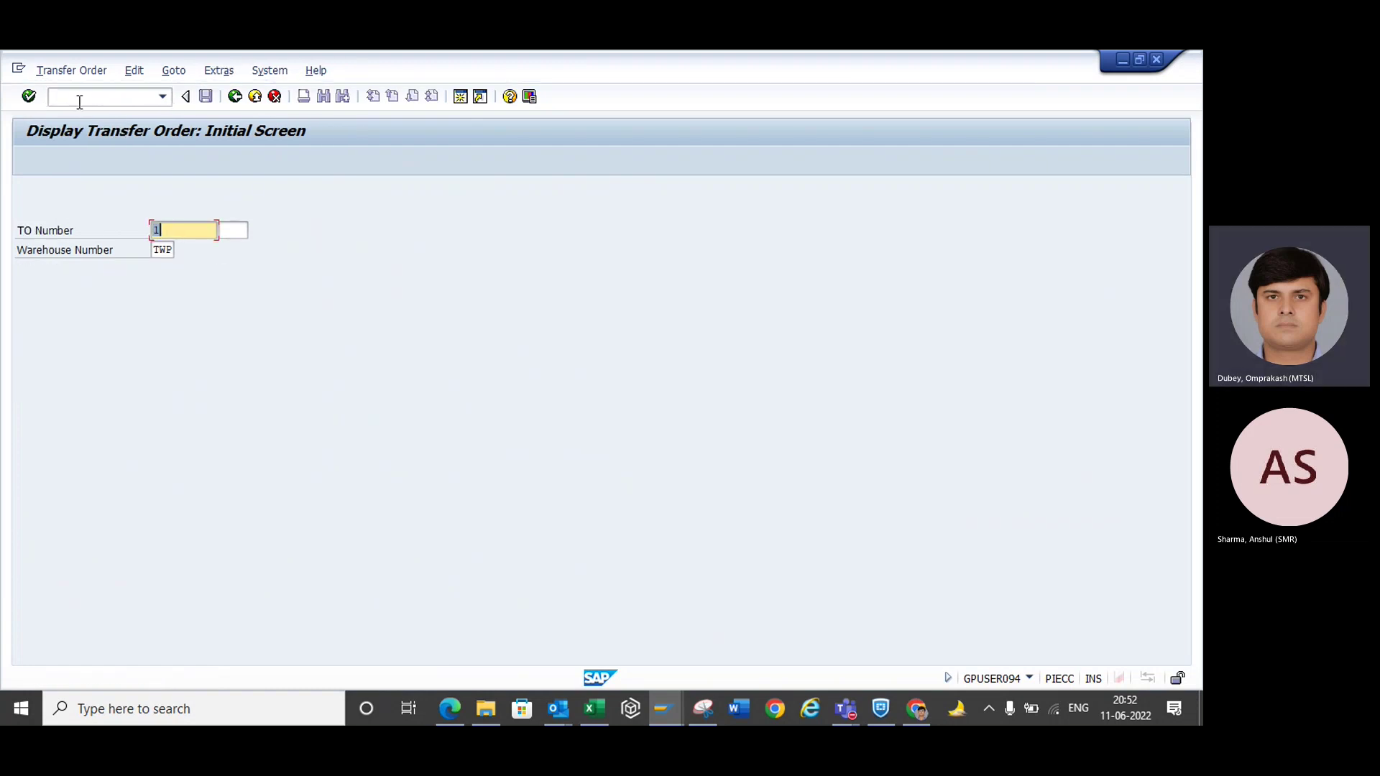
{"action": "key", "text": "Return"}
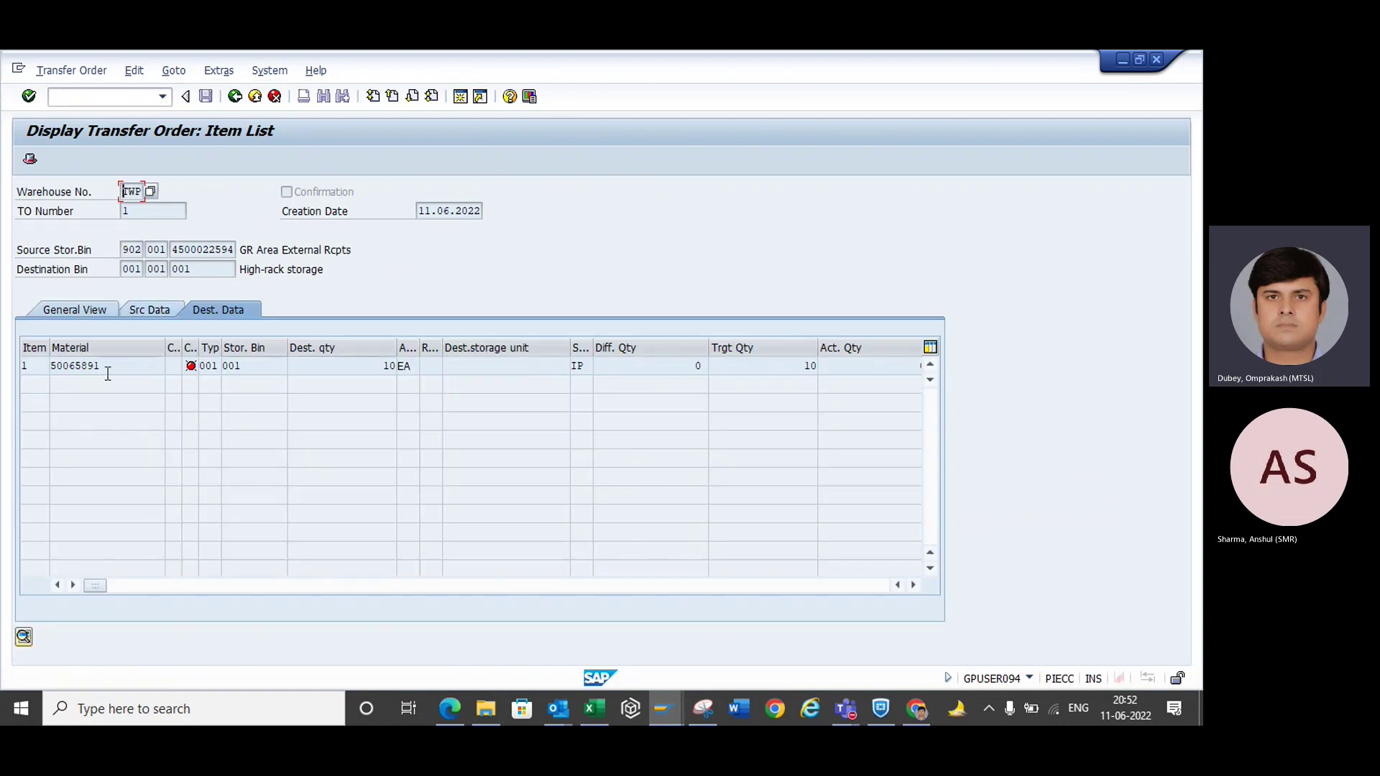
- Check the destination quantity, destination bin and confirmation status of transfer order 1's item
{"action": "left_click", "coordinate": [345, 367]}
{"action": "left_click", "coordinate": [213, 273]}
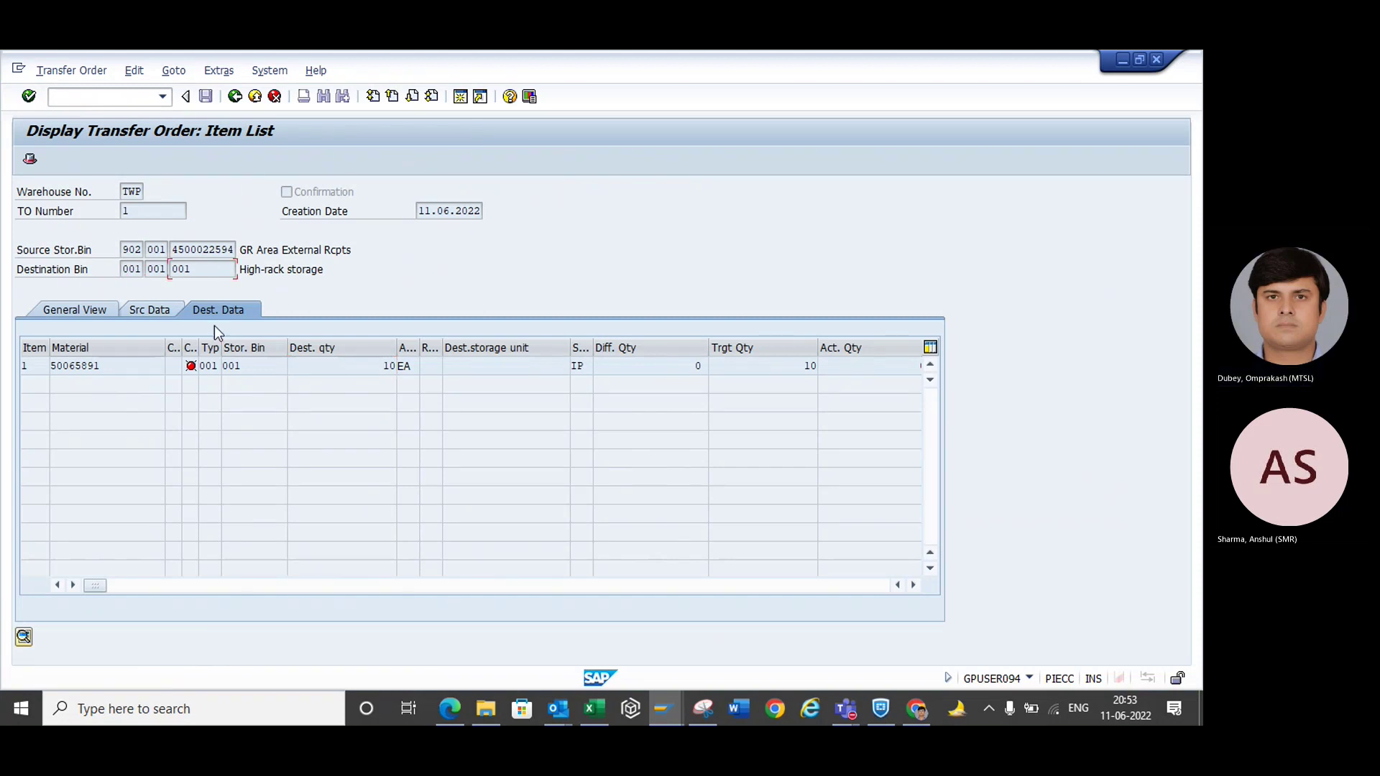
{"action": "mouse_move", "coordinate": [194, 377]}
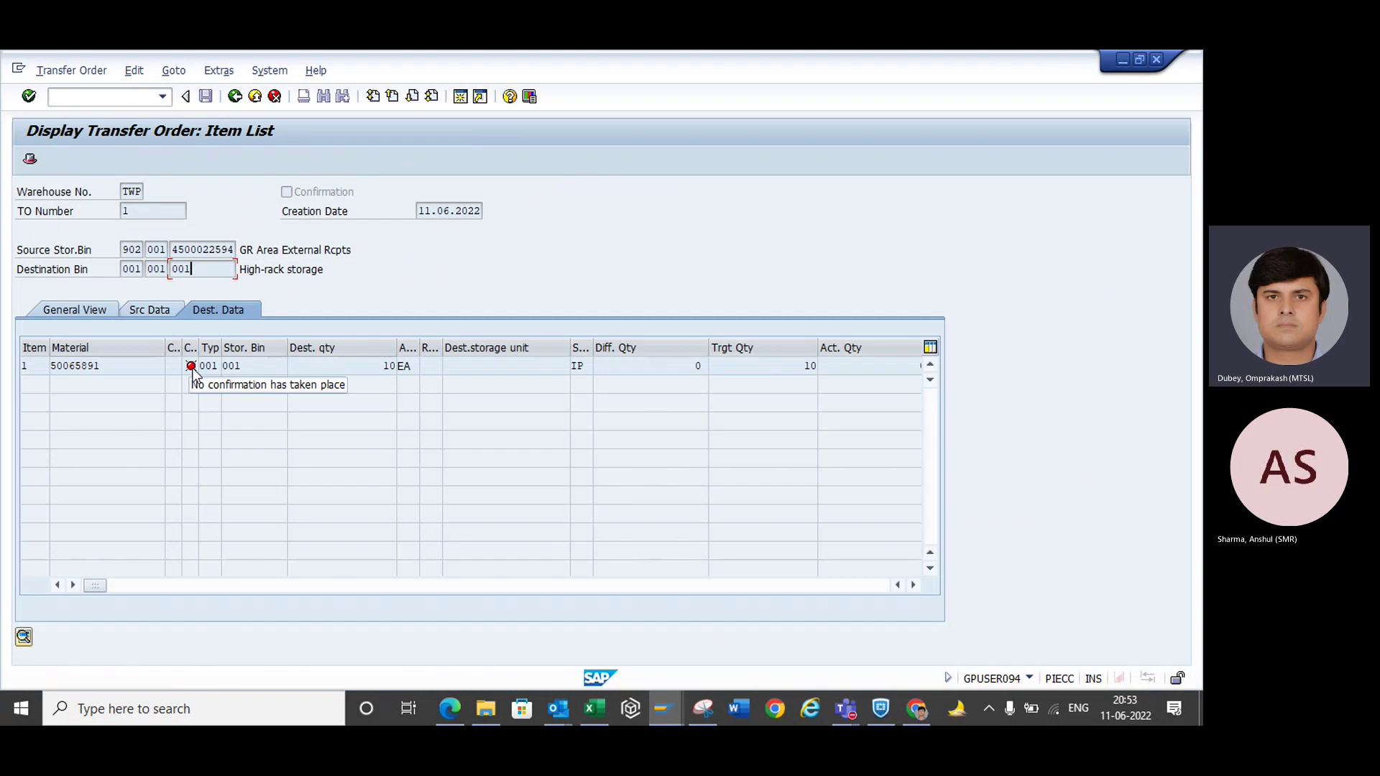
- Confirm transfer order 1 in warehouse TWP in the foreground with pick and transfer, accepting an actual quantity of 10, and save
{"action": "left_click", "coordinate": [70, 71]}
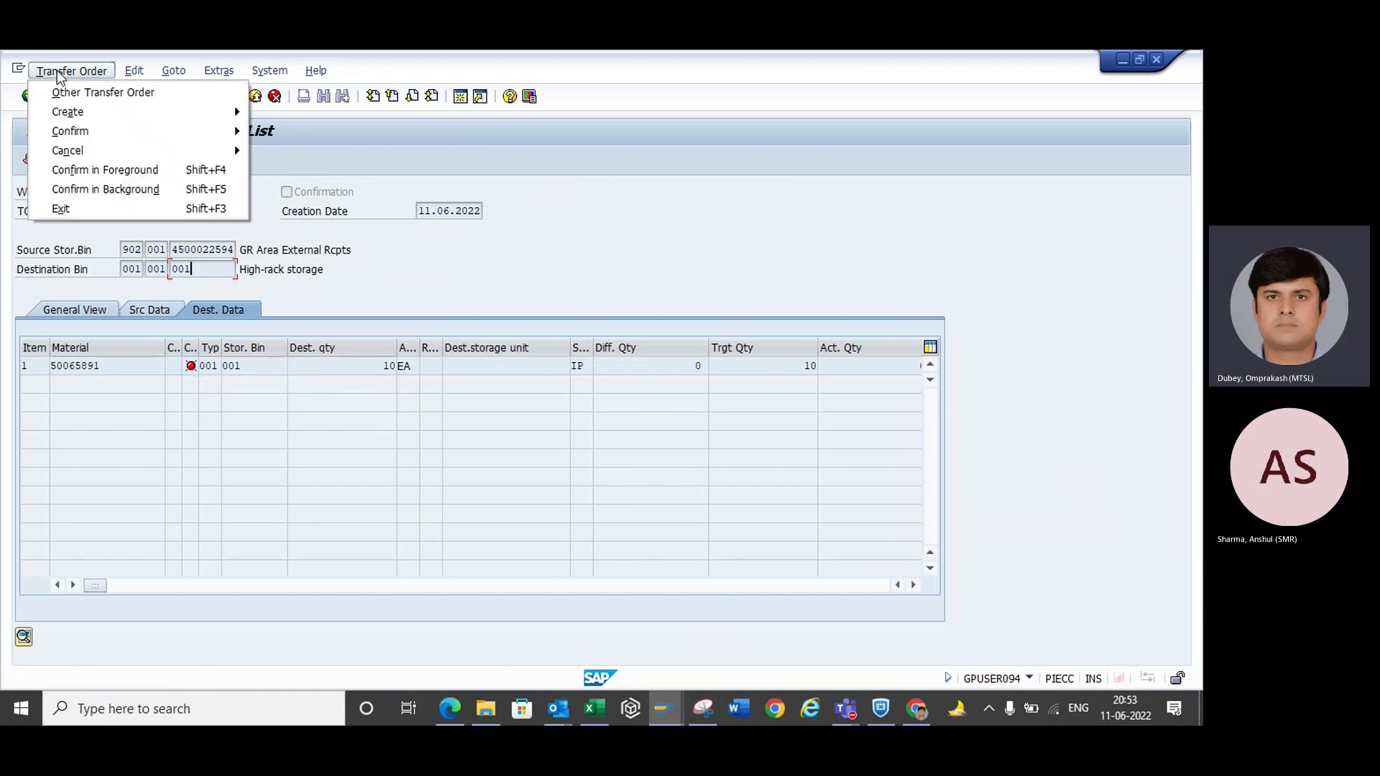
{"action": "mouse_move", "coordinate": [79, 131]}
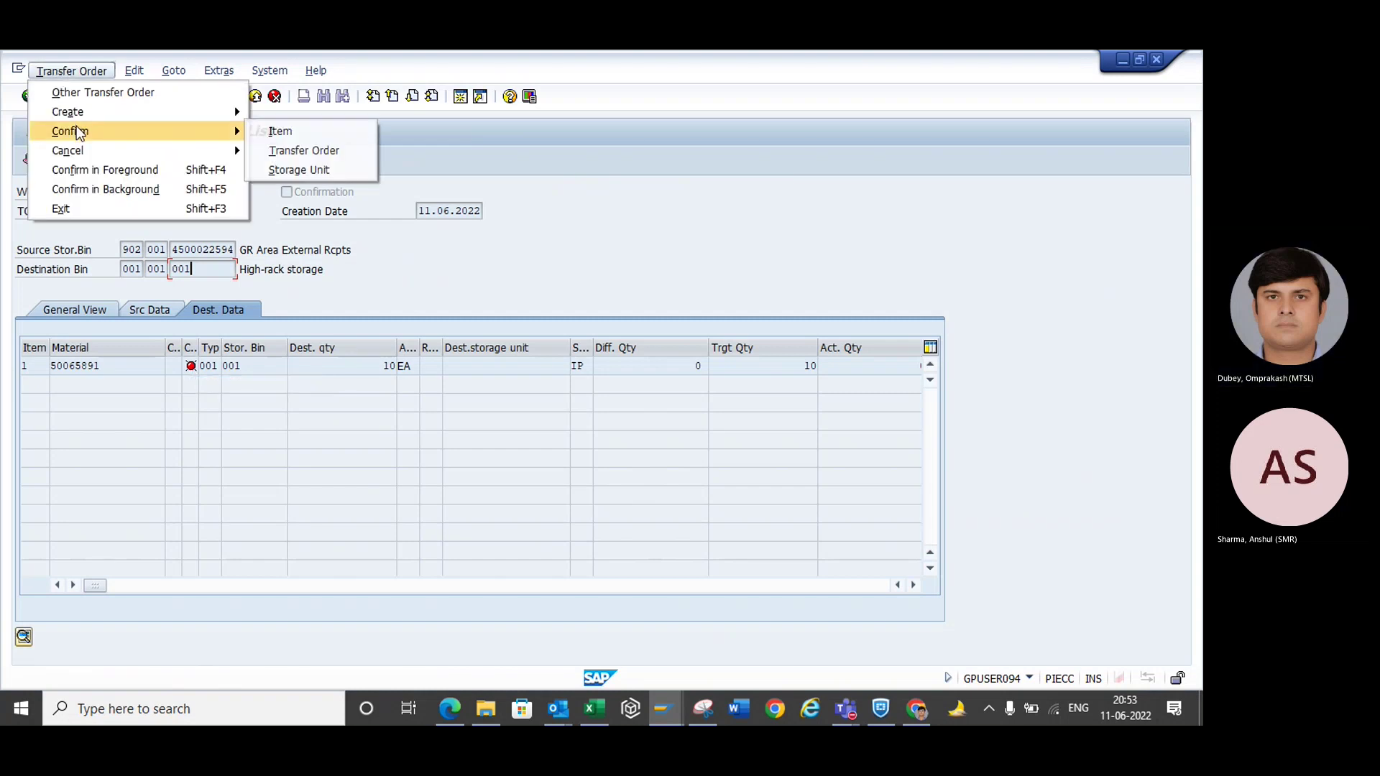
{"action": "left_click", "coordinate": [320, 150]}
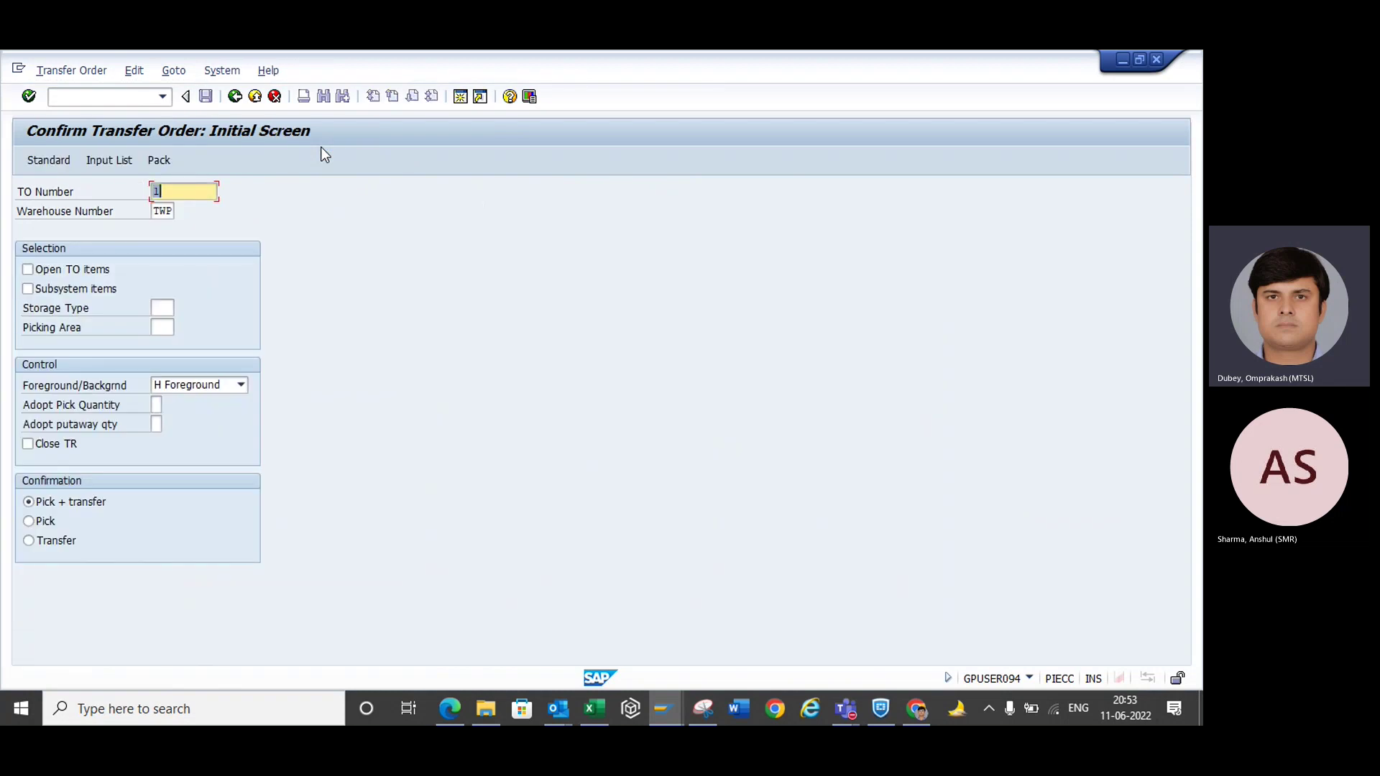
{"action": "key", "text": "Return"}
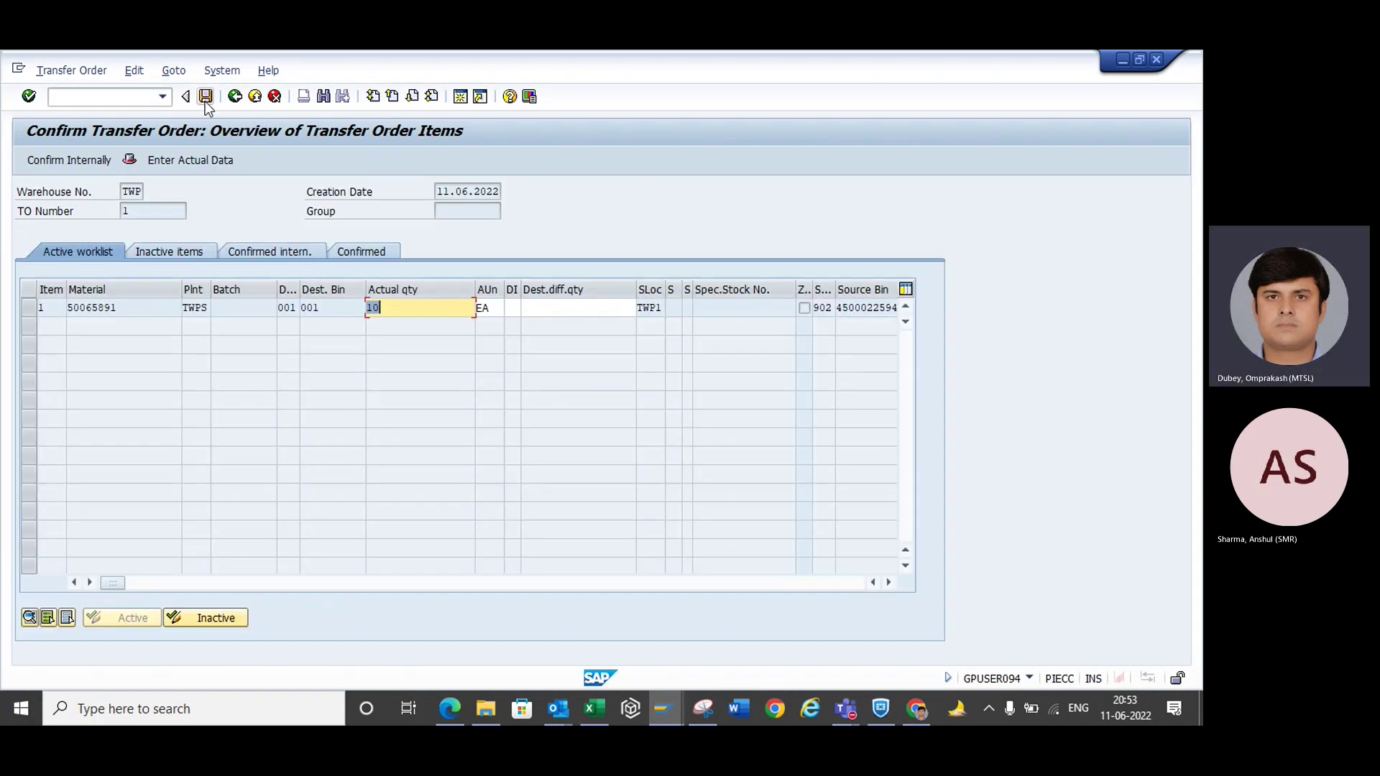
{"action": "left_click", "coordinate": [205, 97]}
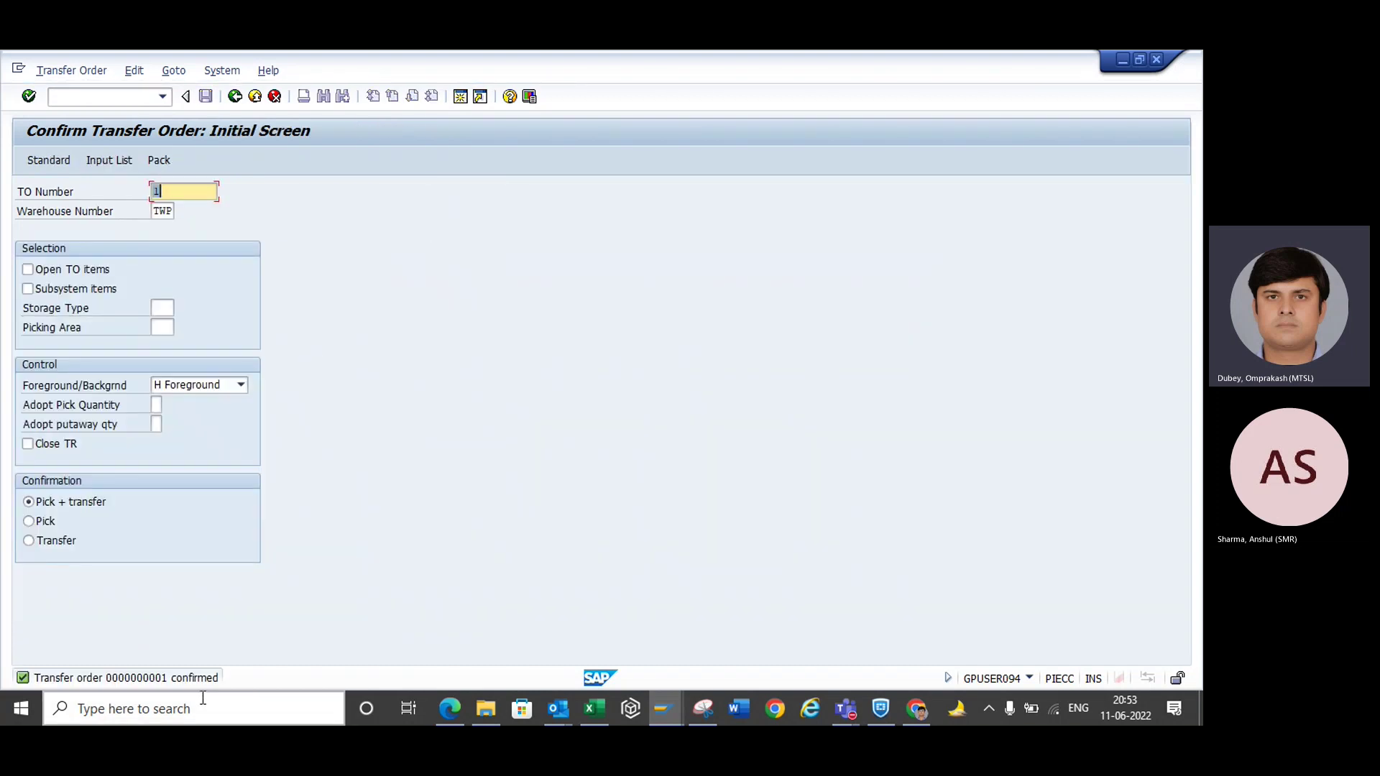
- Display the item list of transfer order 1 again and check its confirmation status and destination bin
{"action": "left_click", "coordinate": [96, 94]}
{"action": "type", "text": "/"}
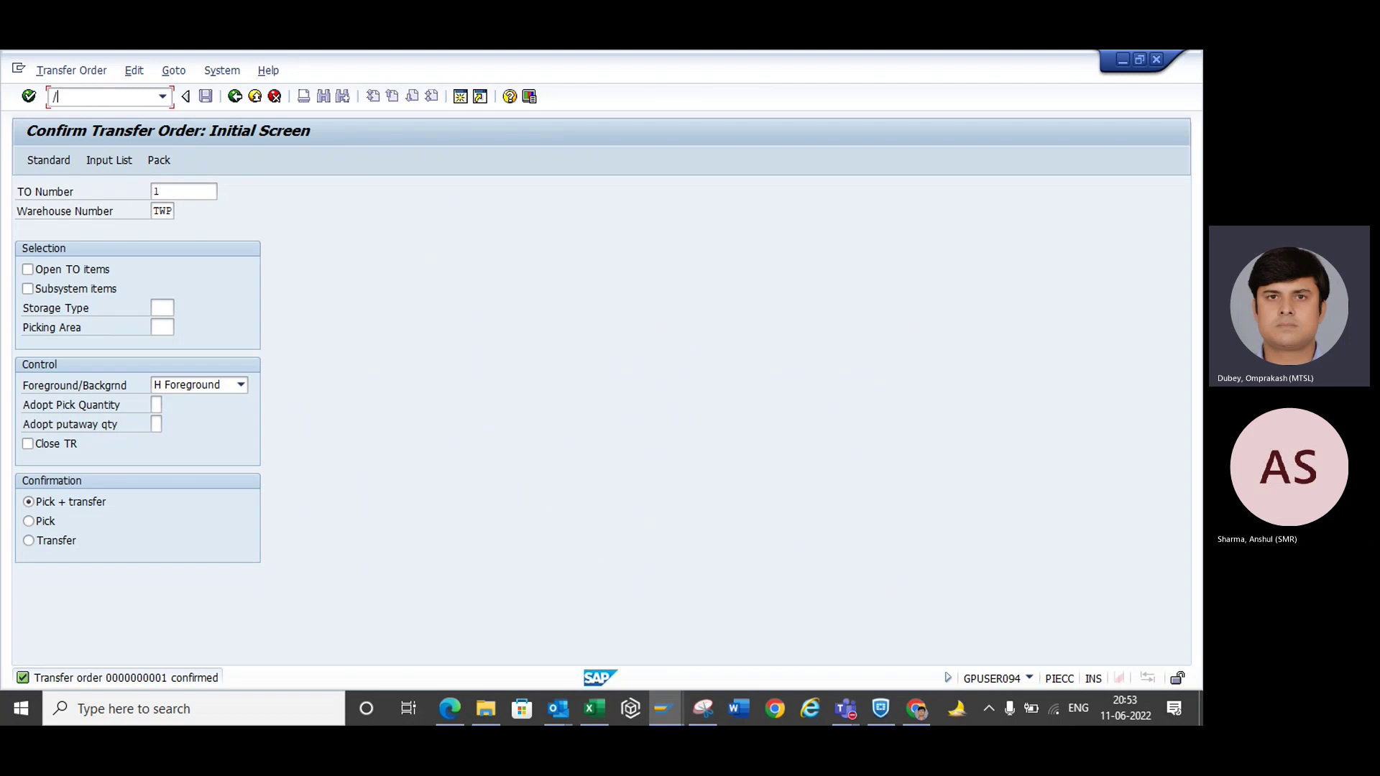
{"action": "type", "text": "NLT03"}
{"action": "key", "text": "Return"}
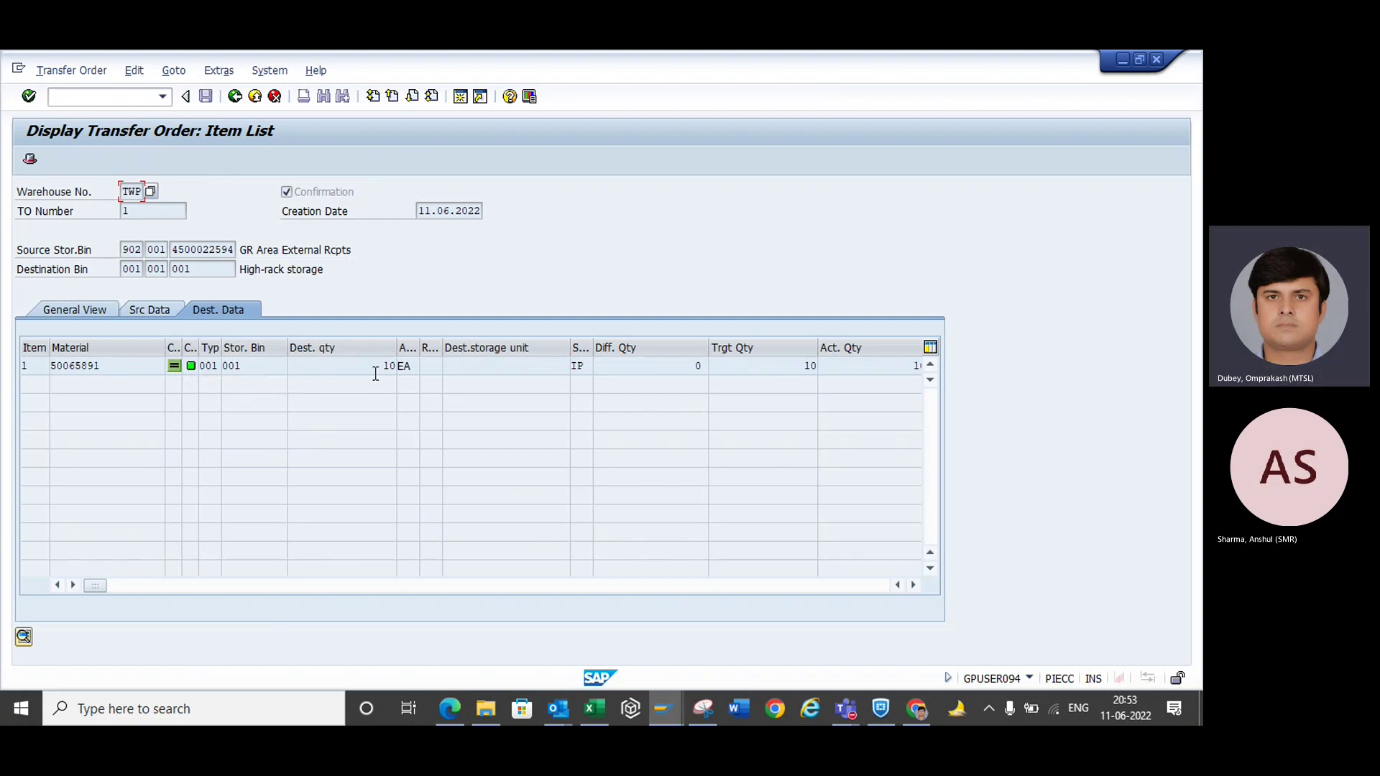
{"action": "left_click_drag", "start_coordinate": [196, 269], "coordinate": [171, 269]}
{"action": "left_click", "coordinate": [172, 269]}
- Run the LX02 stock report for warehouse TWP, storage type 001, storage bin 001, and review the material's stock quantities
{"action": "left_click", "coordinate": [97, 94]}
{"action": "type", "text": "/NLX02"}
{"action": "key", "text": "Return"}
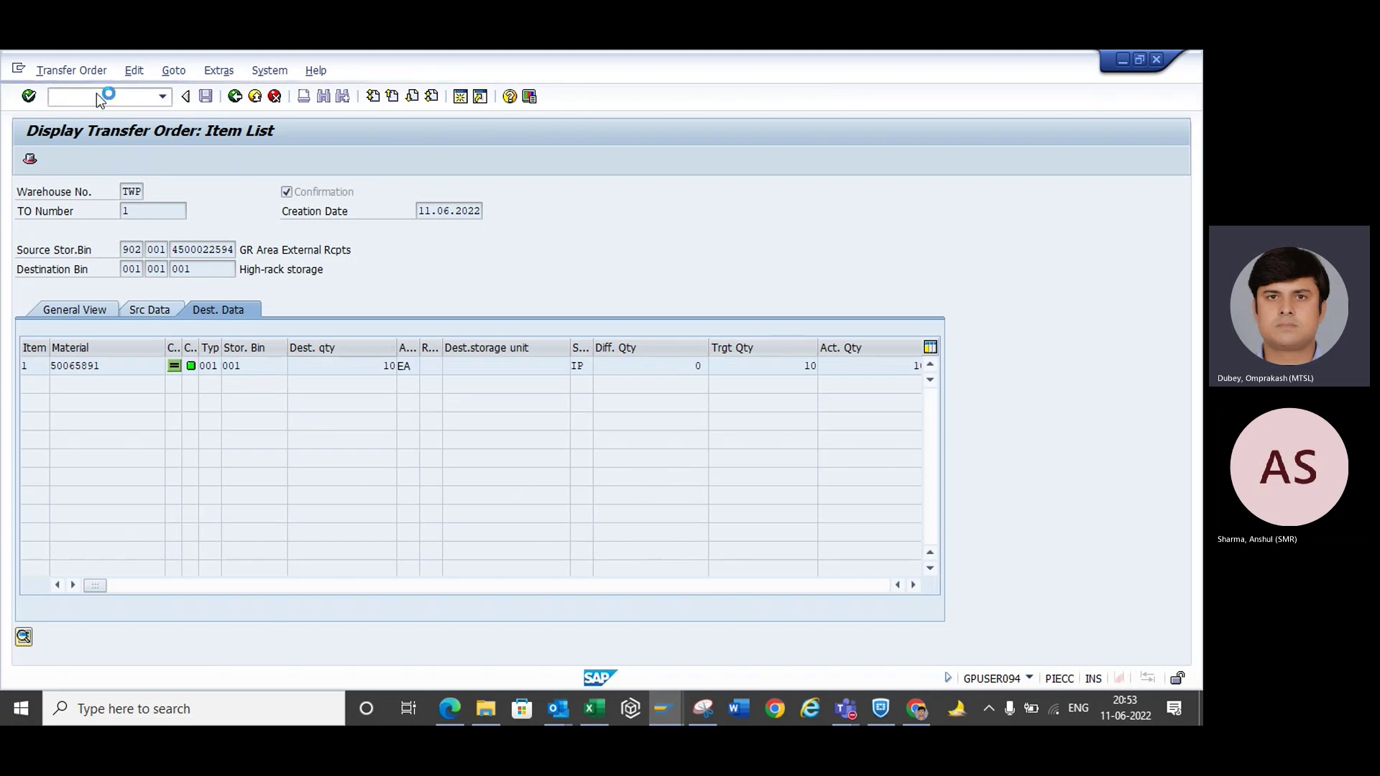
{"action": "left_click", "coordinate": [233, 208]}
{"action": "type", "text": "001"}
{"action": "left_click", "coordinate": [242, 229]}
{"action": "type", "text": "001"}
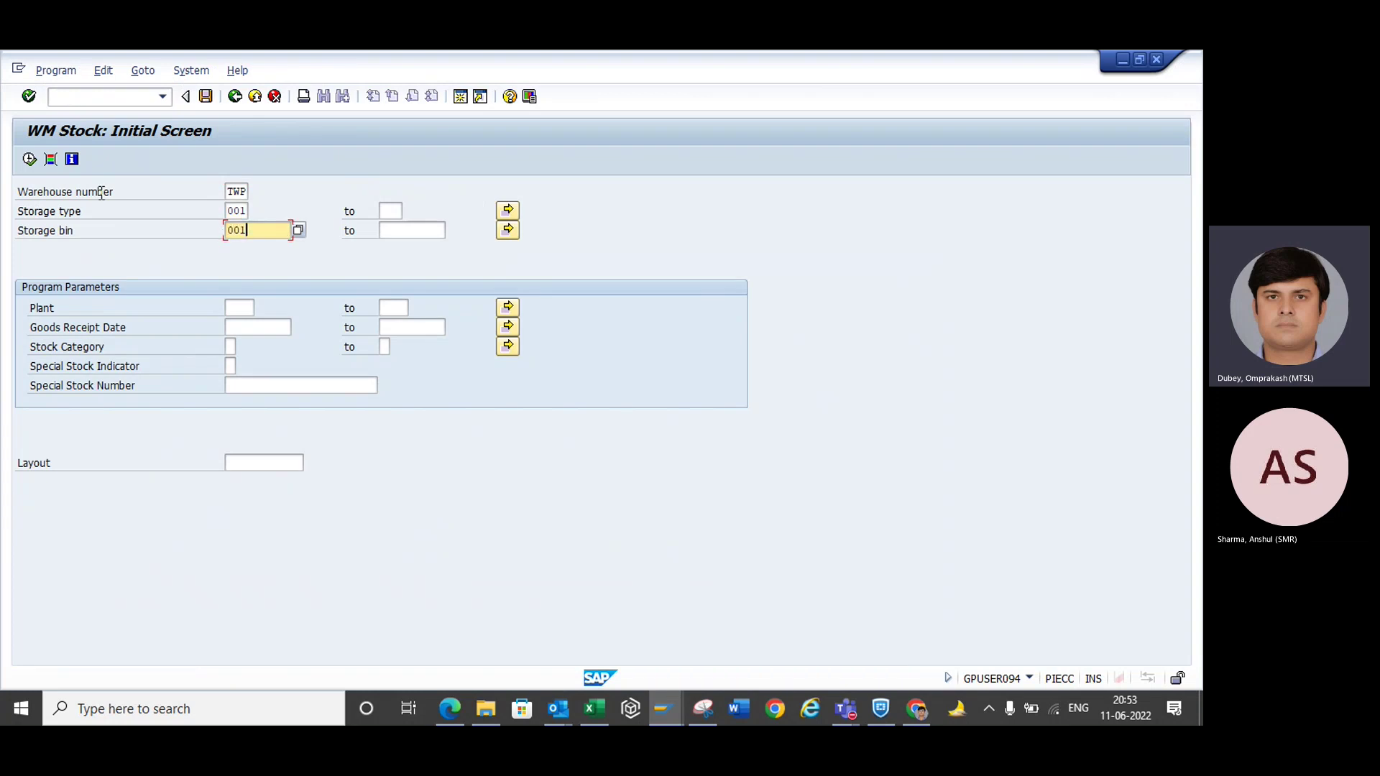
{"action": "left_click", "coordinate": [28, 160]}
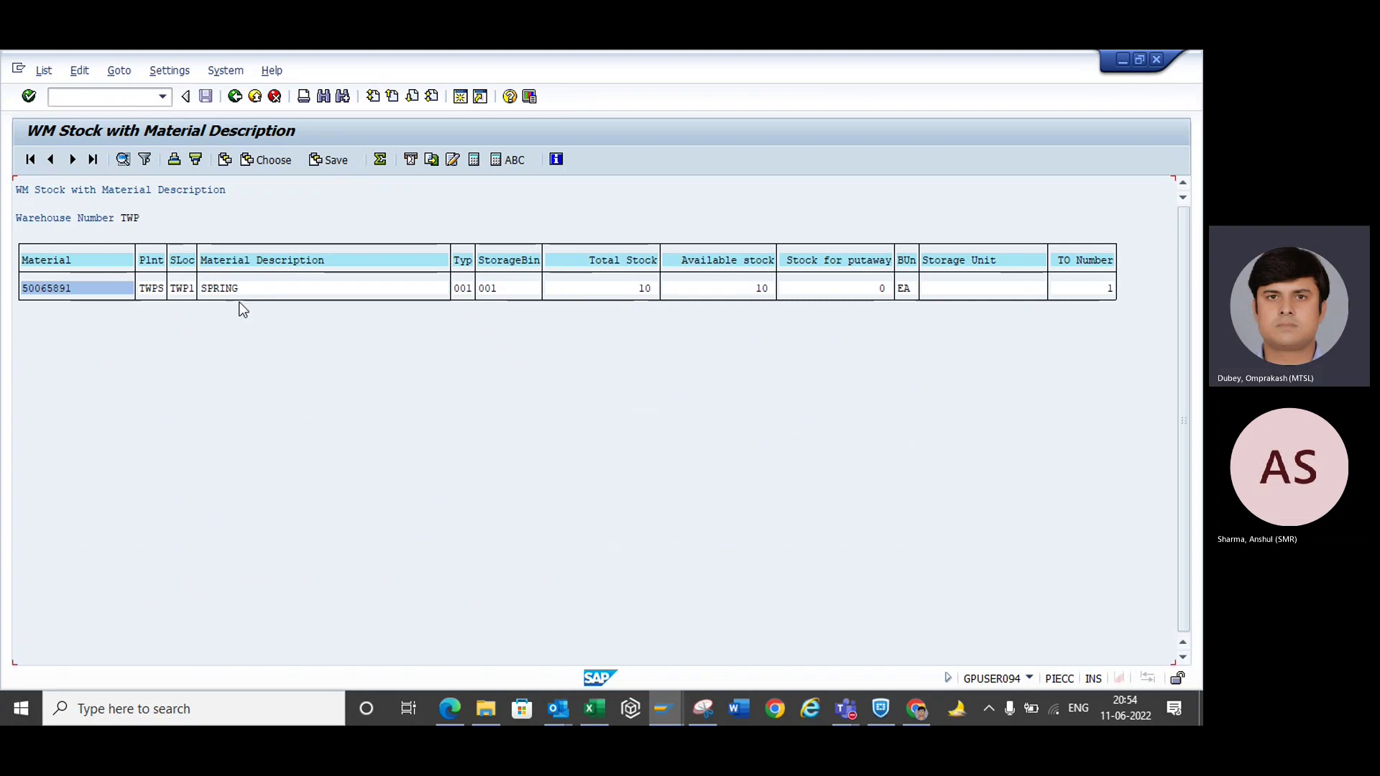
{"action": "left_click", "coordinate": [235, 97]}
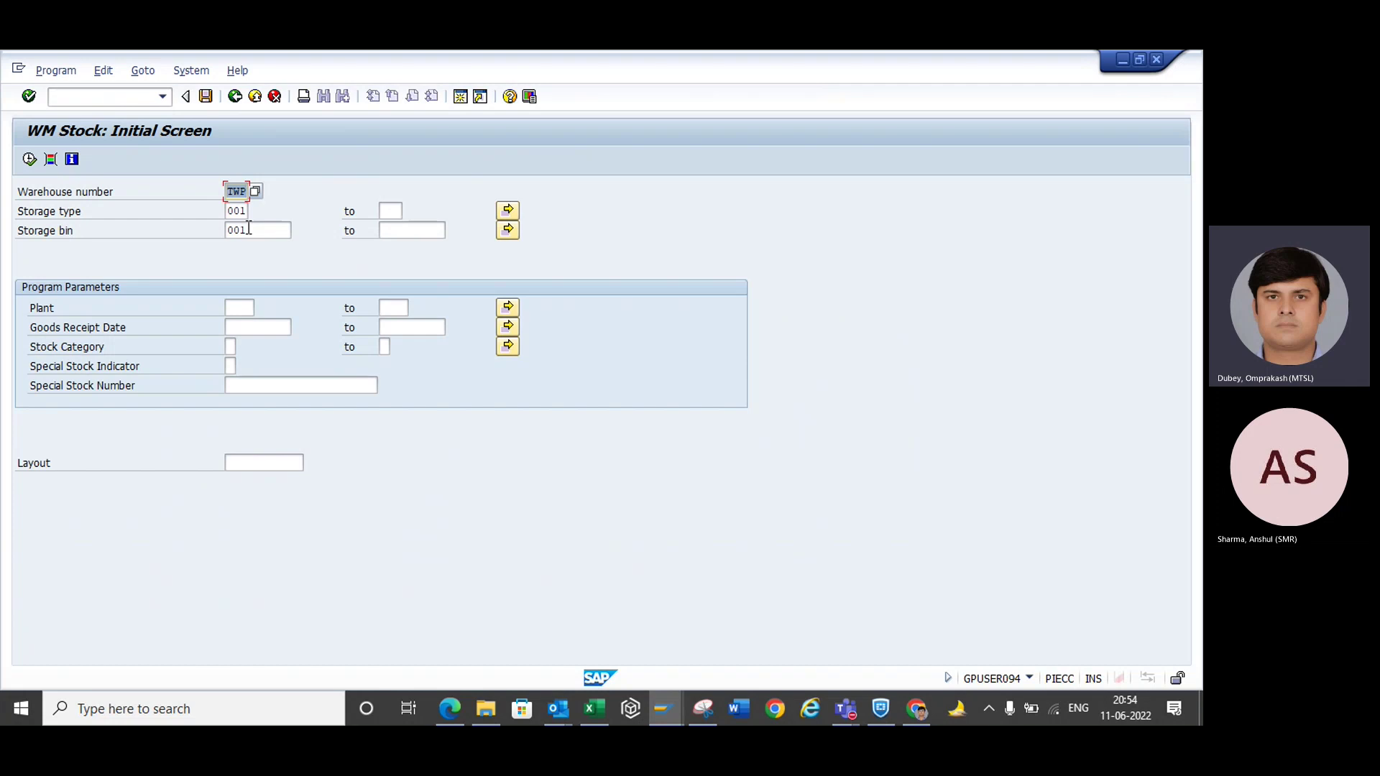
- Display the master record of storage bin 001 in storage type 001 of warehouse TWP
{"action": "left_click", "coordinate": [117, 96]}
{"action": "type", "text": "/NLS02"}
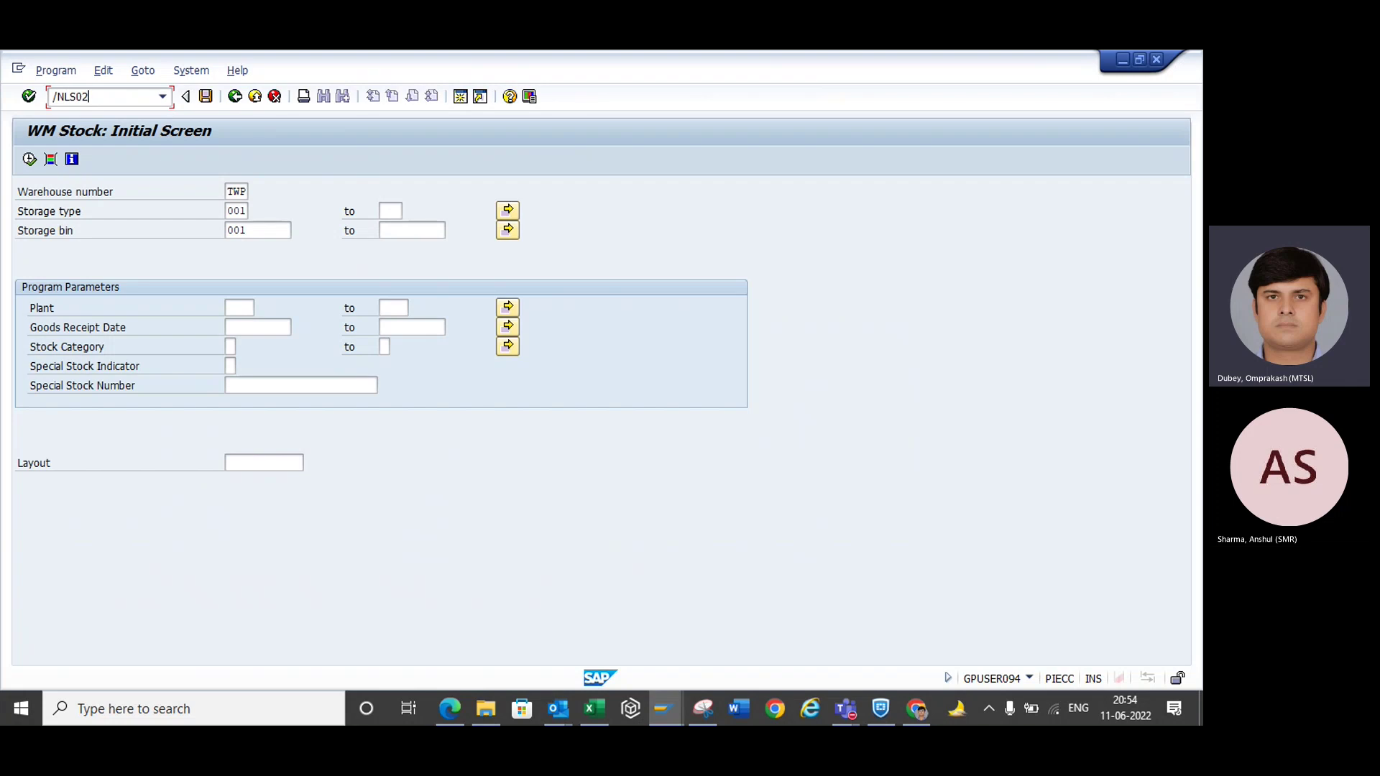
{"action": "key", "text": "Return"}
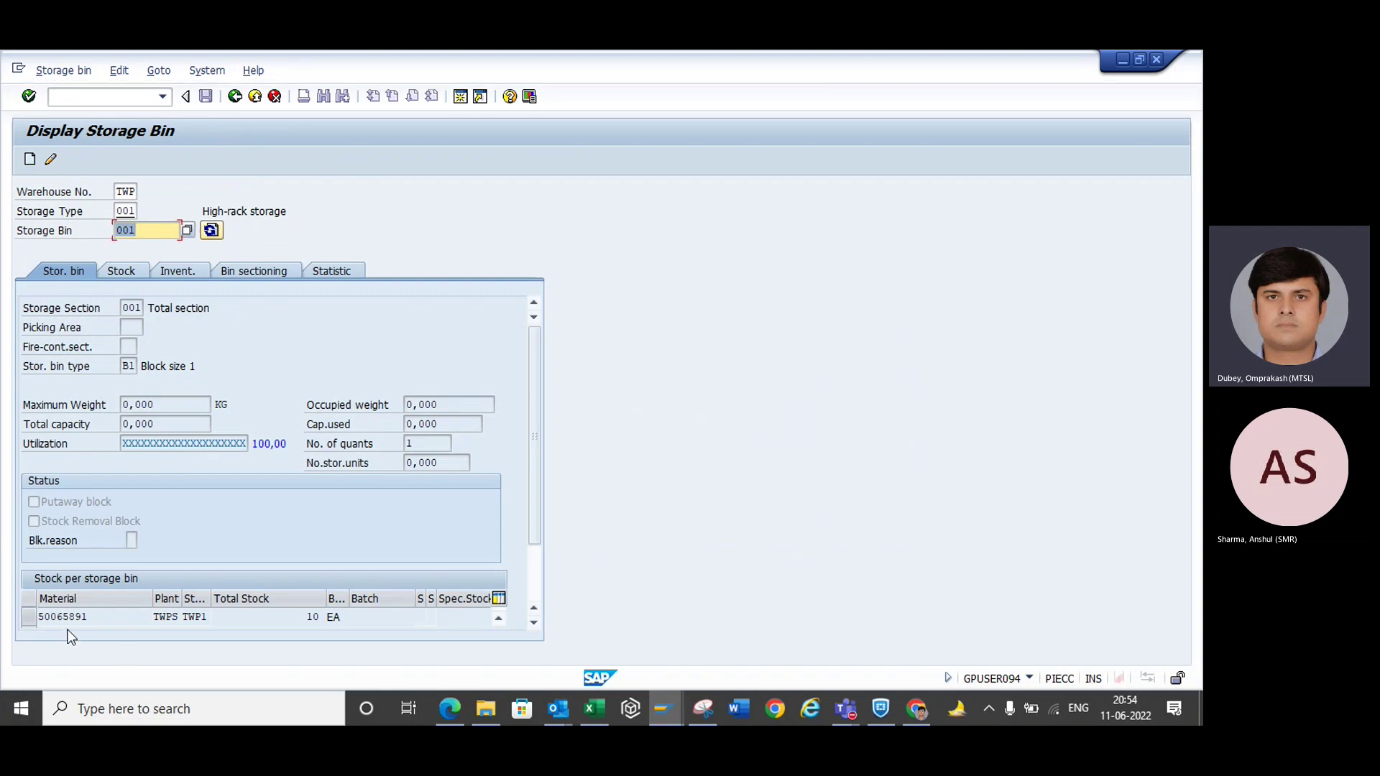
- Examine the stock held in storage bin 001, including its quant, last movement and document columns
{"action": "left_click", "coordinate": [126, 274]}
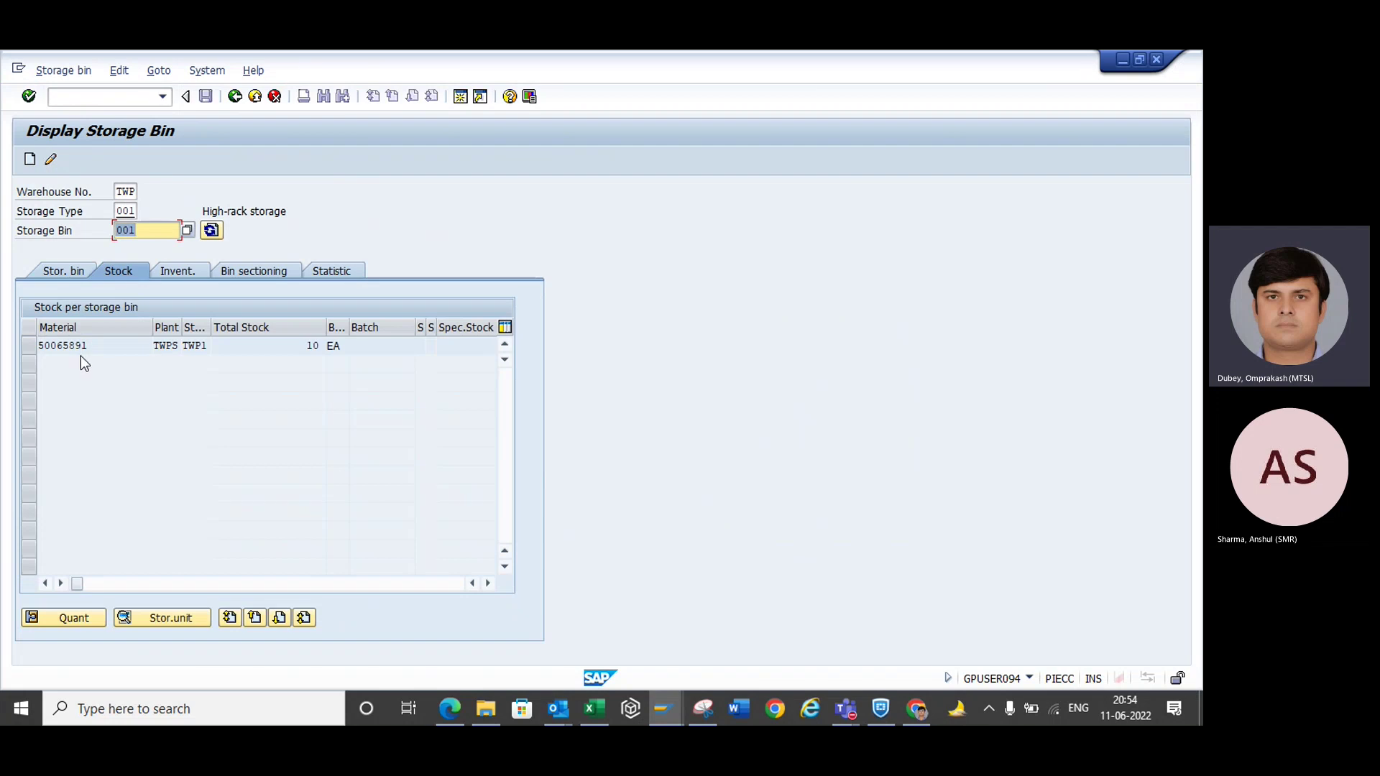
{"action": "left_click", "coordinate": [488, 583]}
{"action": "left_click", "coordinate": [488, 584]}
{"action": "left_click", "coordinate": [488, 583]}
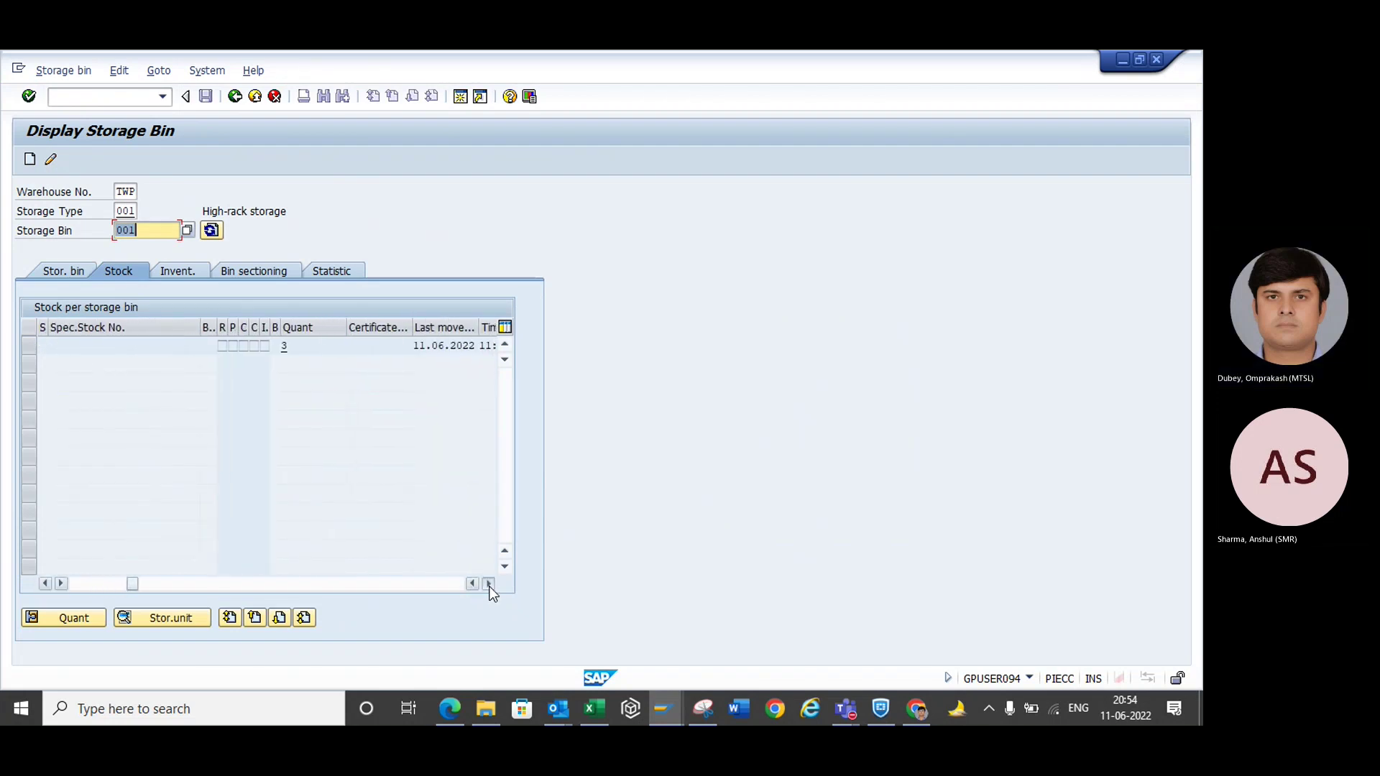
{"action": "left_click", "coordinate": [488, 584]}
{"action": "left_click", "coordinate": [488, 584]}
{"action": "left_click", "coordinate": [488, 584]}
{"action": "left_click", "coordinate": [488, 584]}
{"action": "left_click", "coordinate": [488, 584]}
{"action": "left_click", "coordinate": [488, 583]}
{"action": "left_click", "coordinate": [488, 583]}
{"action": "left_click", "coordinate": [488, 584]}
{"action": "left_click", "coordinate": [488, 583]}
{"action": "left_click", "coordinate": [488, 584]}
- Review the storage bin's statistics for the last movement, last change date and who changed it
{"action": "left_click", "coordinate": [331, 272]}
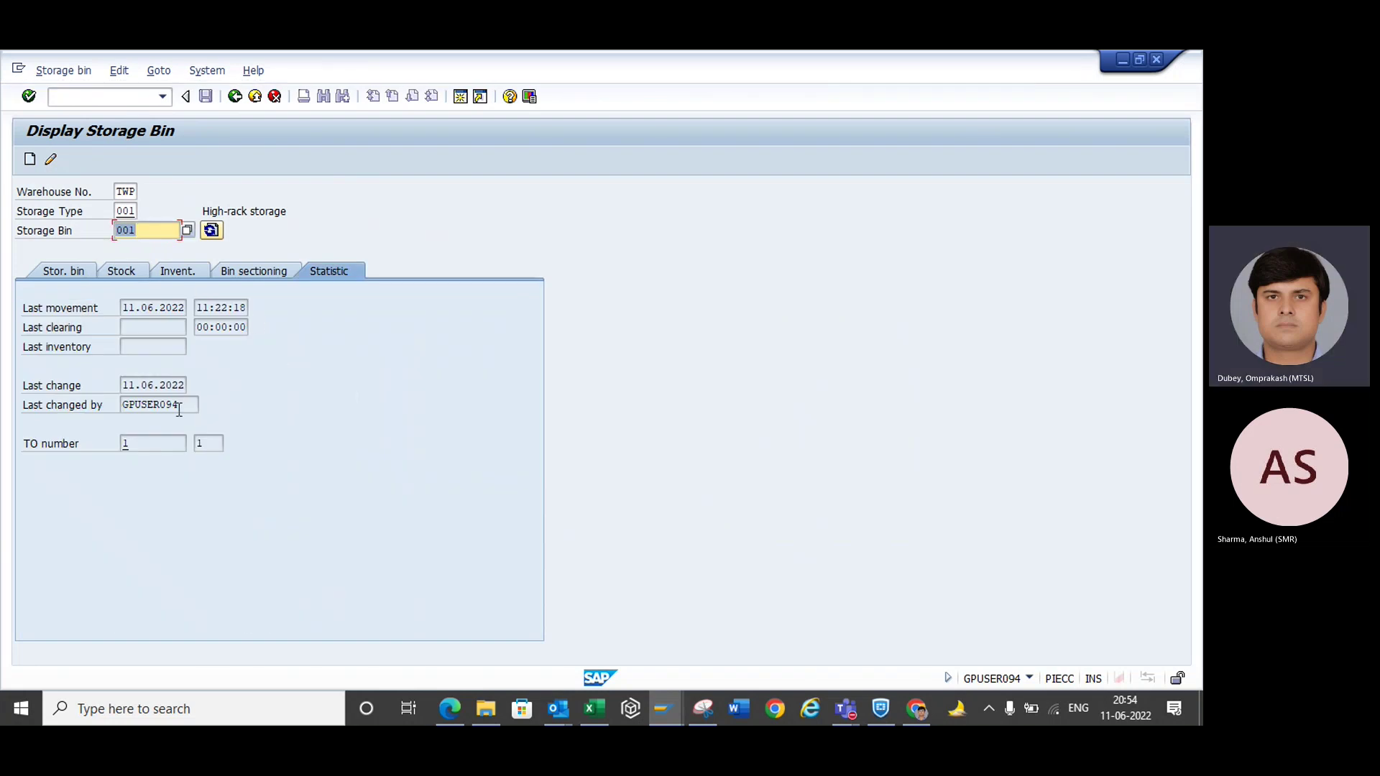
{"action": "left_click", "coordinate": [179, 410]}
{"action": "left_click", "coordinate": [161, 390]}
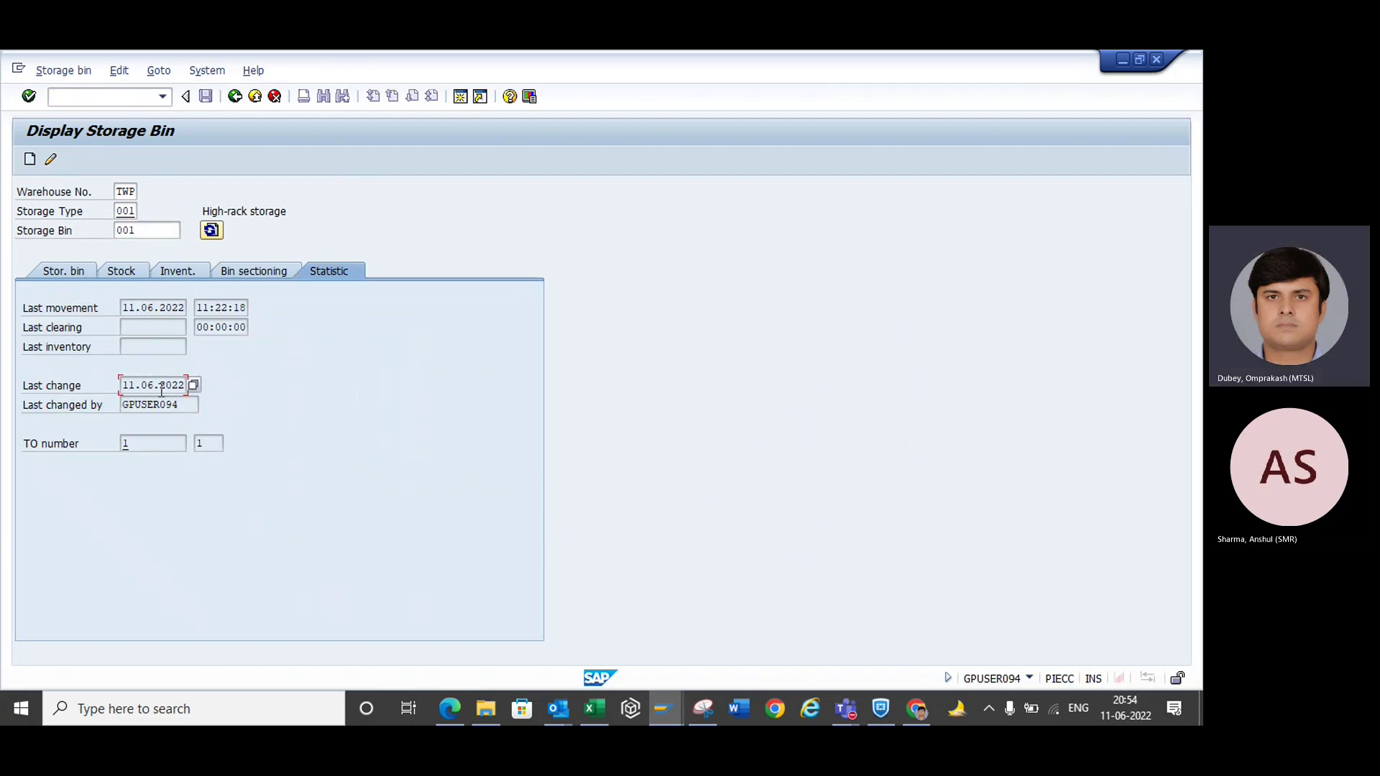
{"action": "left_click", "coordinate": [151, 310]}
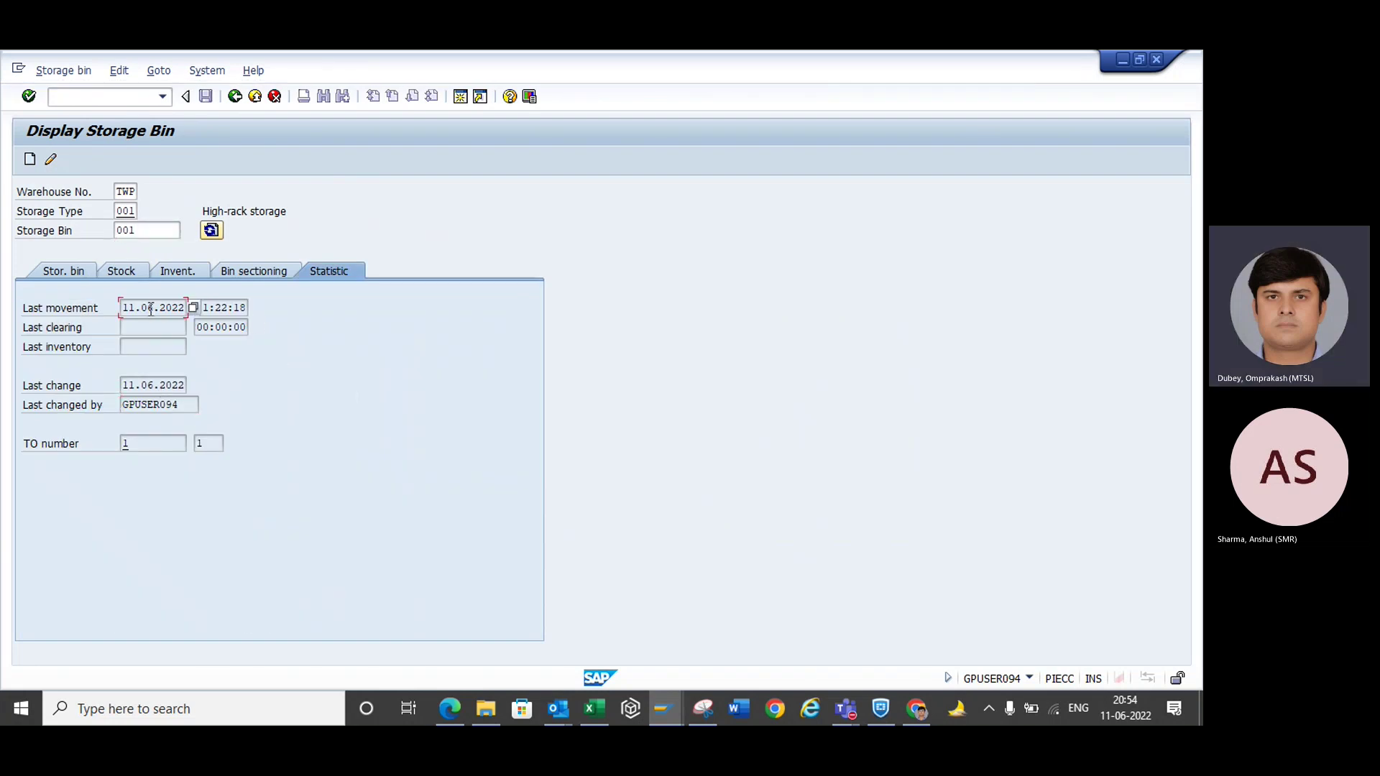
- Look over the bin's inventory data and check the number of quants in its general data
{"action": "left_click", "coordinate": [179, 270]}
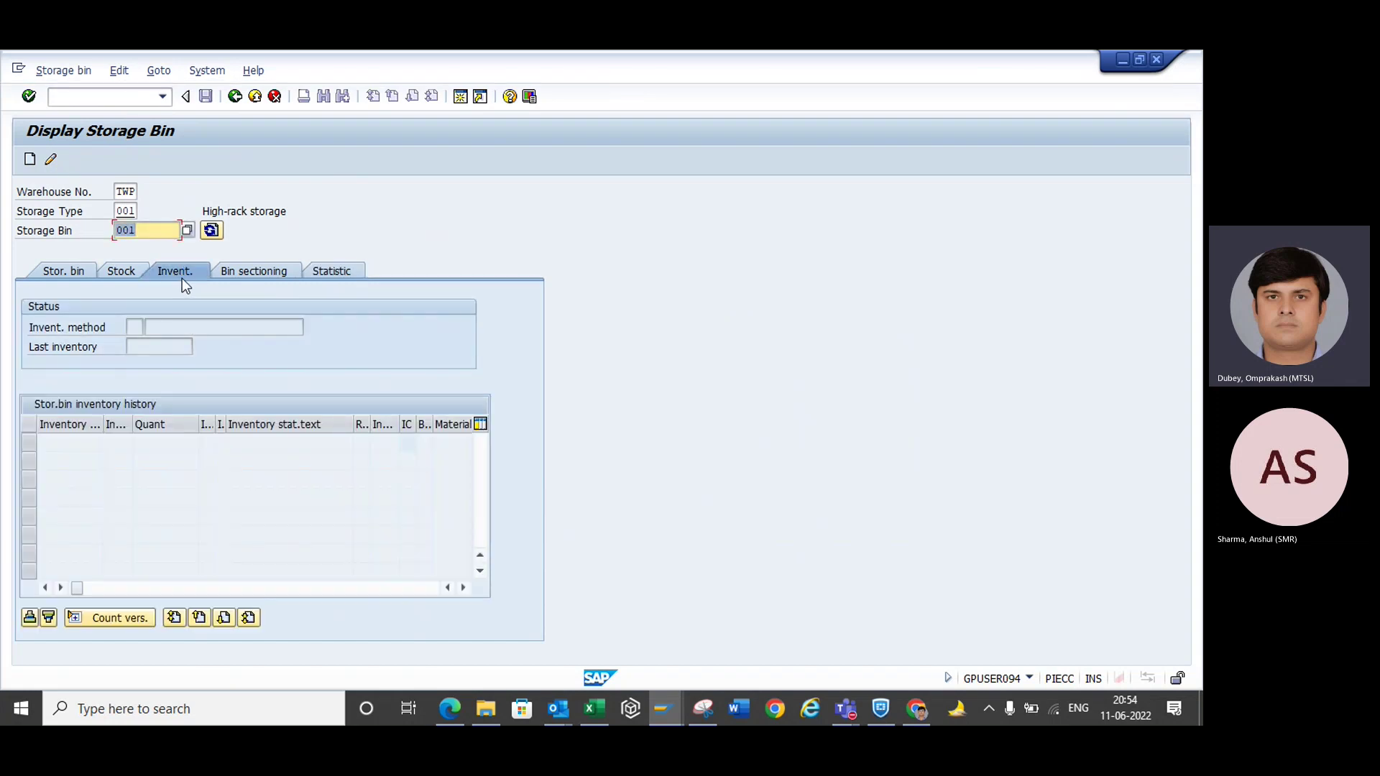
{"action": "left_click", "coordinate": [128, 272]}
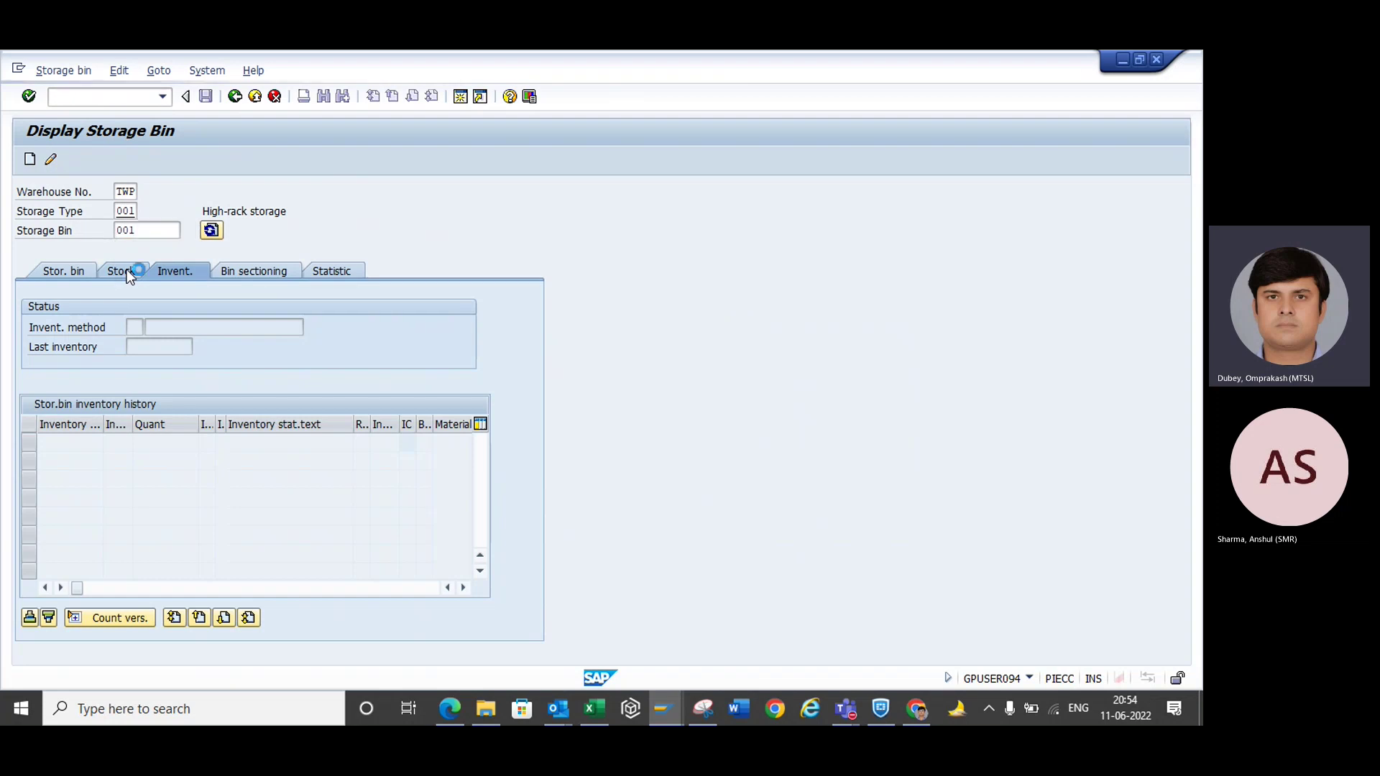
{"action": "left_click", "coordinate": [80, 275]}
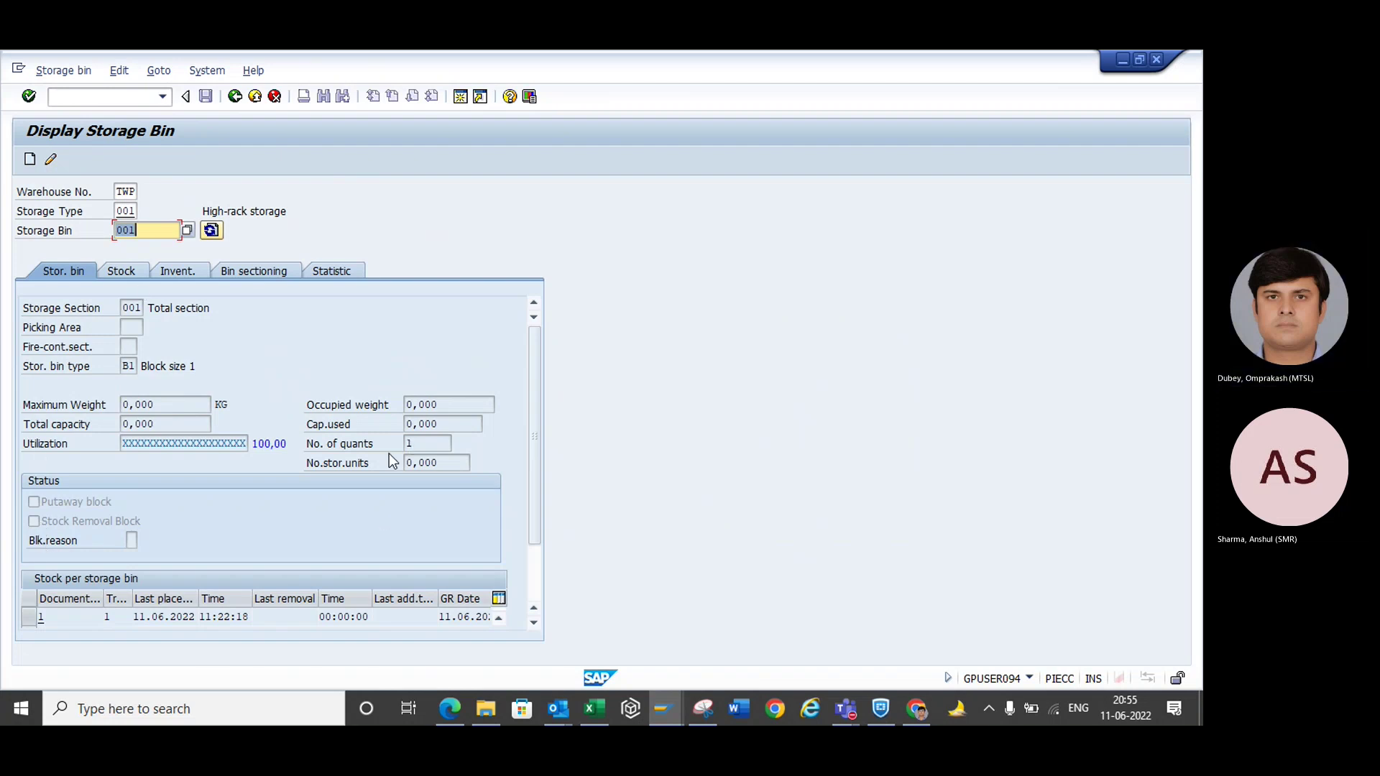
{"action": "left_click", "coordinate": [417, 440]}
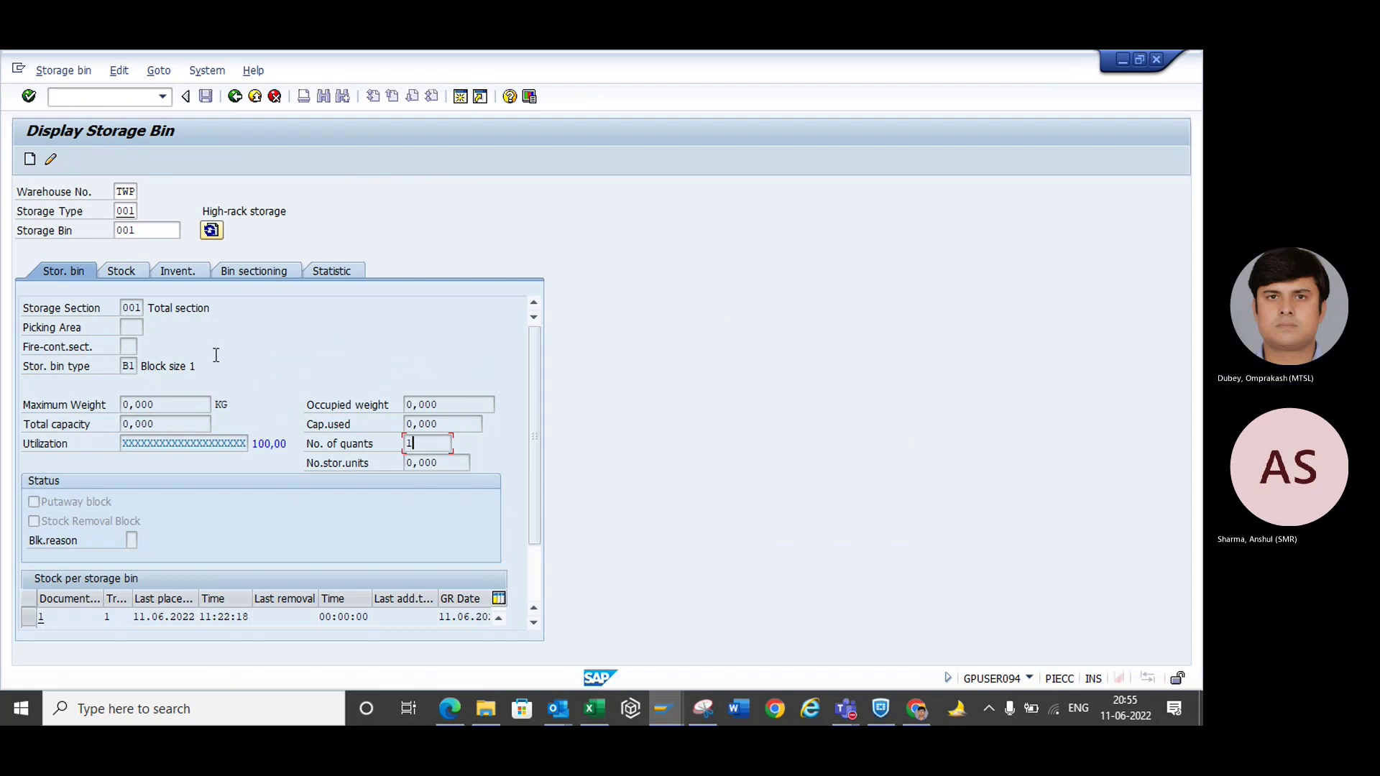
- Examine the remaining columns of the bin's stock list, from placement dates through to the delivery and special stock fields
{"action": "left_click", "coordinate": [119, 276]}
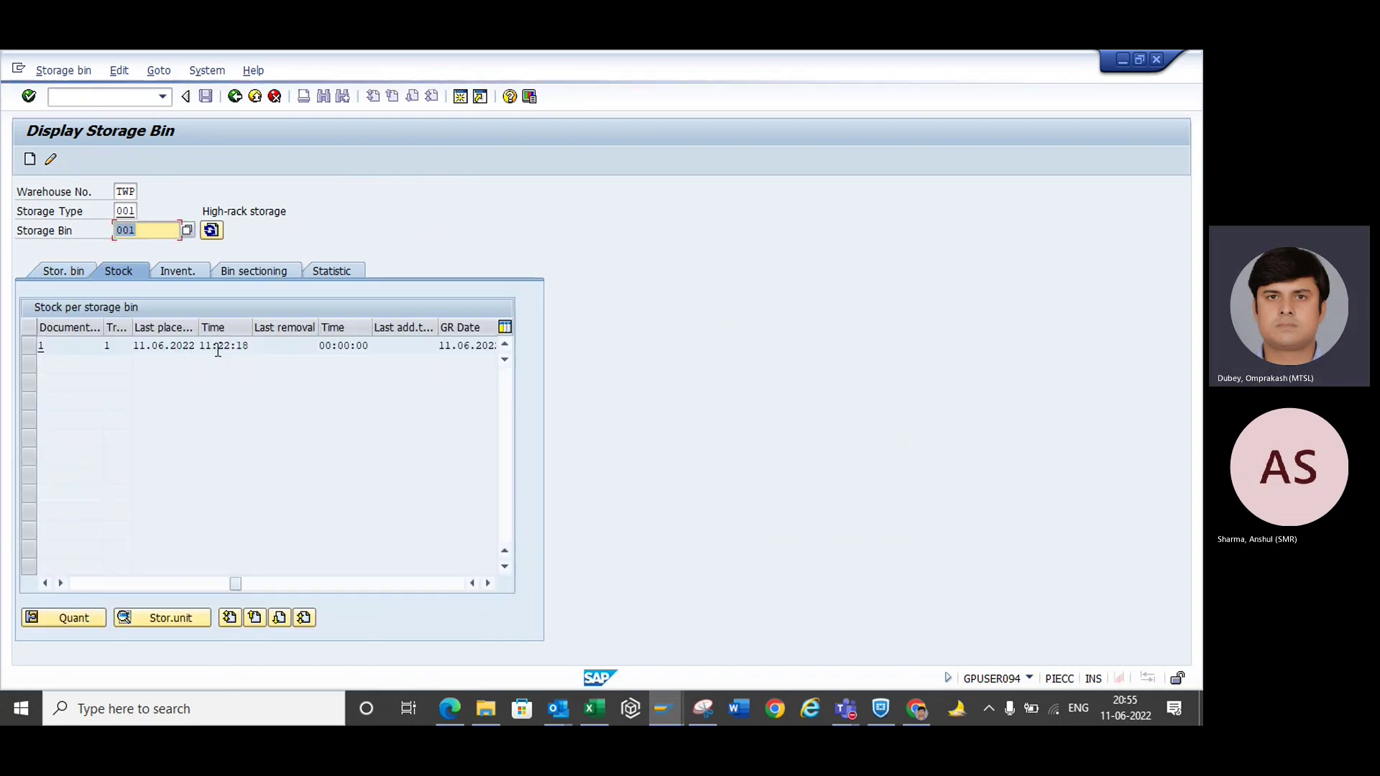
{"action": "left_click", "coordinate": [488, 583]}
{"action": "left_click", "coordinate": [489, 583]}
{"action": "left_click", "coordinate": [488, 583]}
{"action": "left_click", "coordinate": [489, 583]}
{"action": "left_click", "coordinate": [489, 583]}
{"action": "left_click", "coordinate": [489, 582]}
{"action": "left_click", "coordinate": [488, 583]}
{"action": "left_click", "coordinate": [489, 582]}
{"action": "left_click", "coordinate": [488, 583]}
{"action": "left_click", "coordinate": [489, 583]}
{"action": "left_click", "coordinate": [488, 582]}
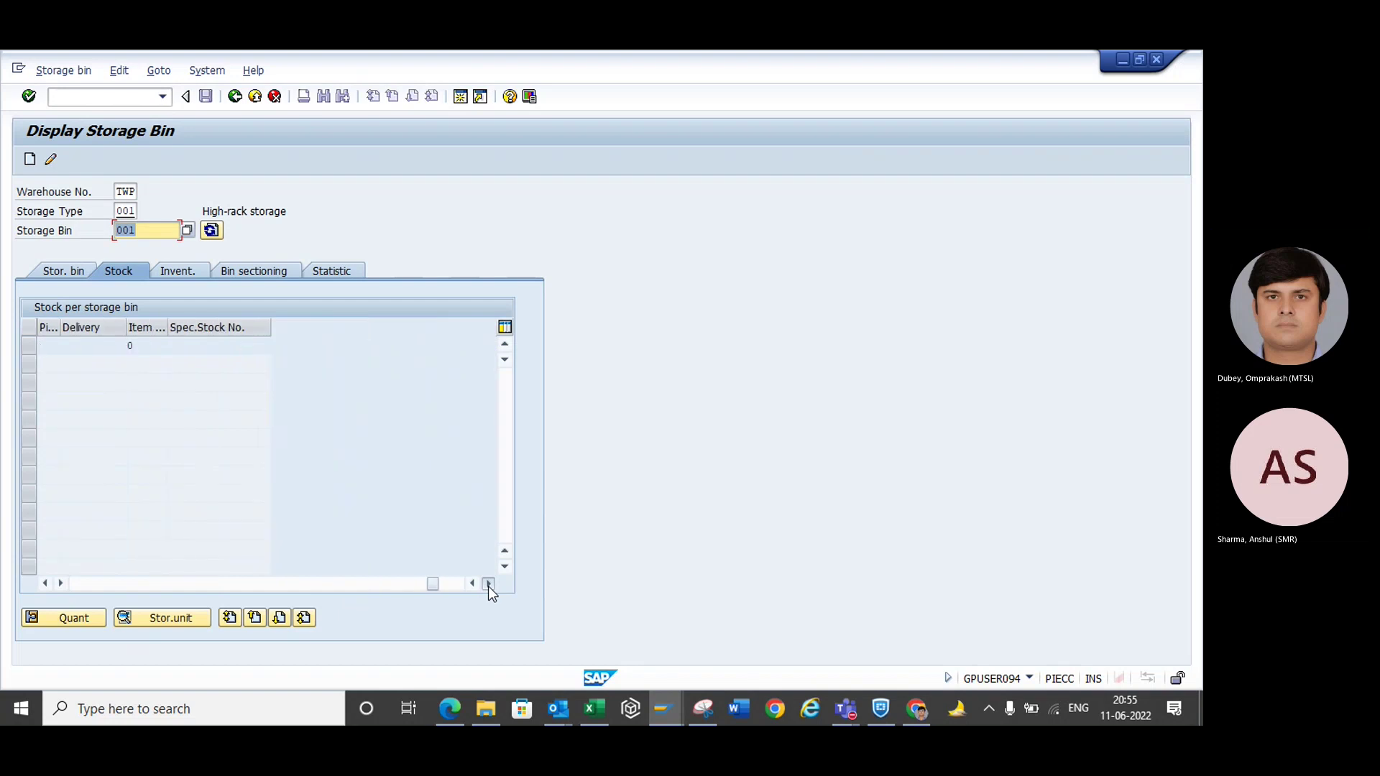
{"action": "left_click", "coordinate": [489, 583]}
{"action": "left_click", "coordinate": [488, 583]}
- Recheck the bin's general data, statistics and stock views, including its utilization and block status
{"action": "left_click", "coordinate": [55, 271]}
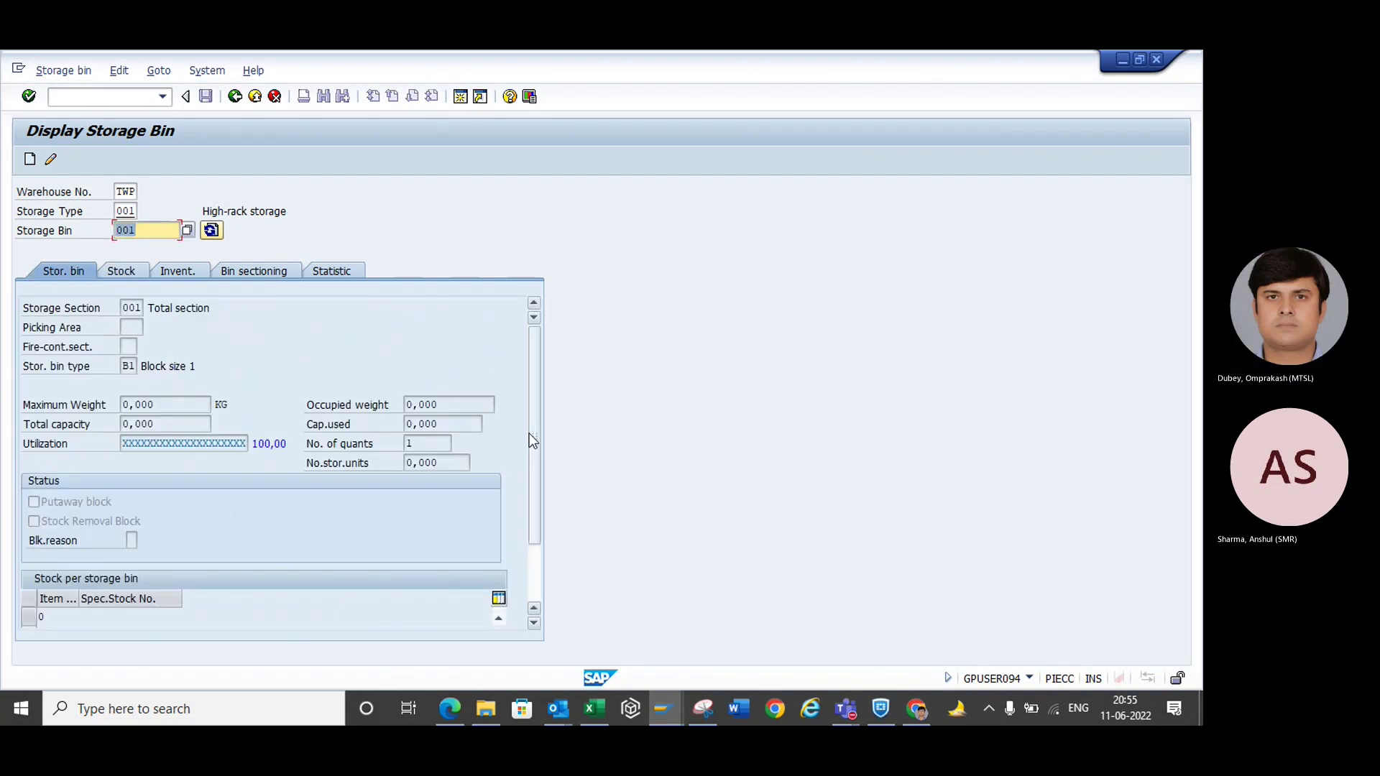
{"action": "left_click_drag", "start_coordinate": [532, 434], "coordinate": [533, 516]}
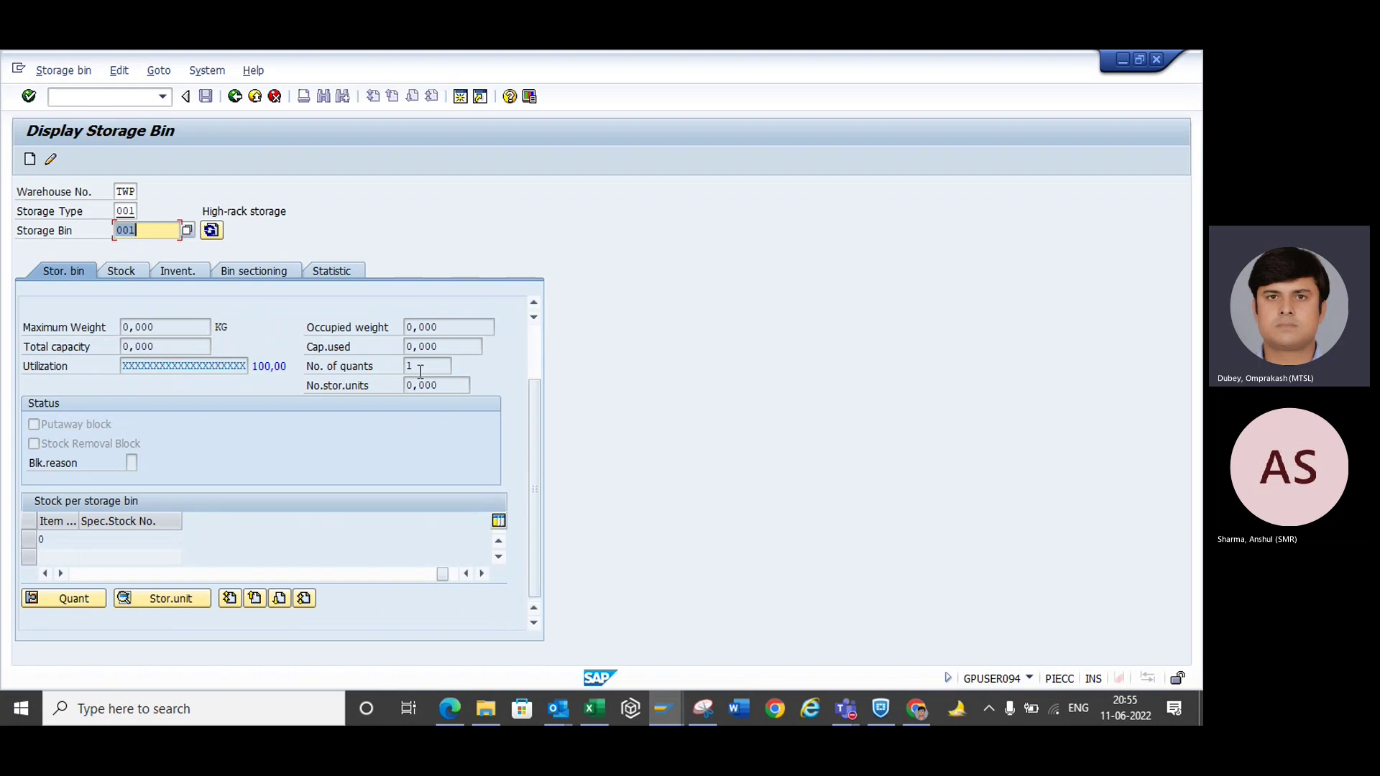
{"action": "left_click", "coordinate": [320, 270]}
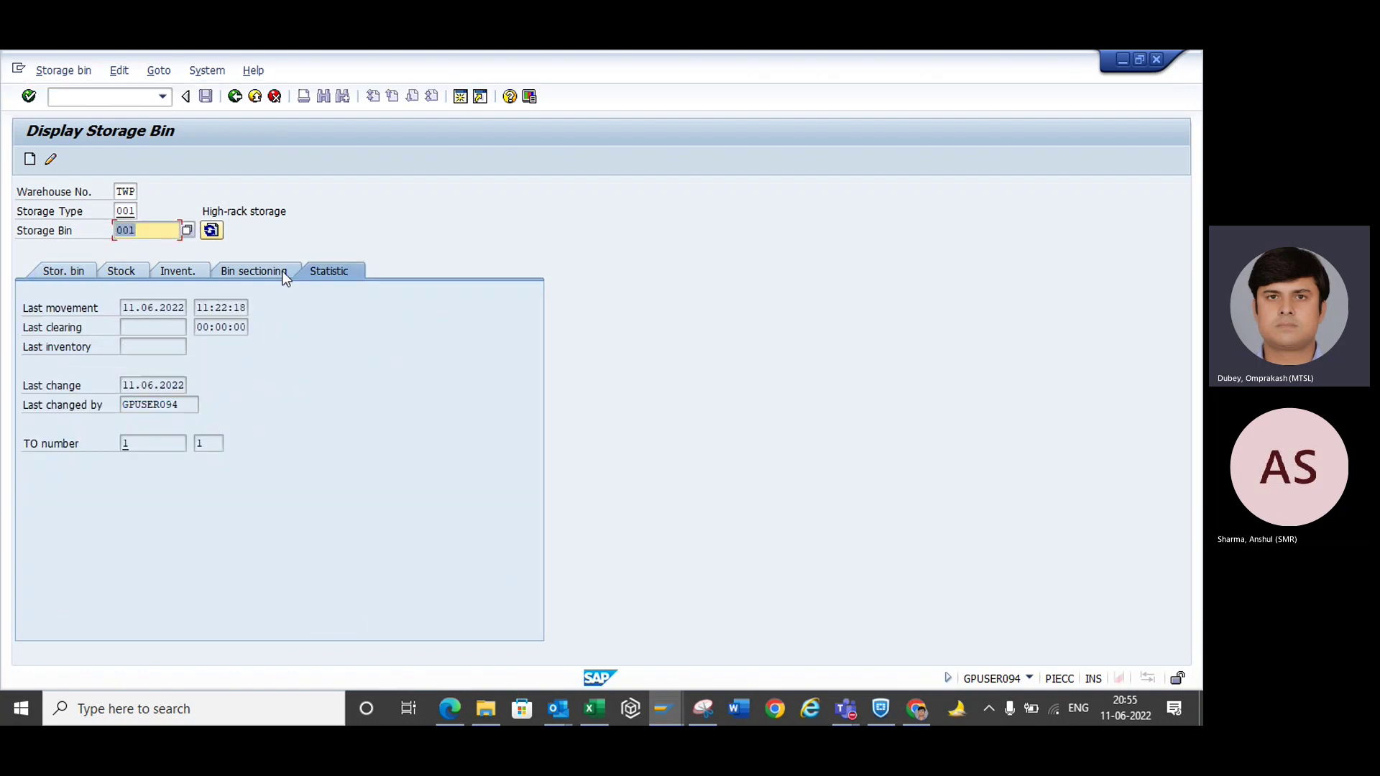
{"action": "left_click", "coordinate": [175, 265]}
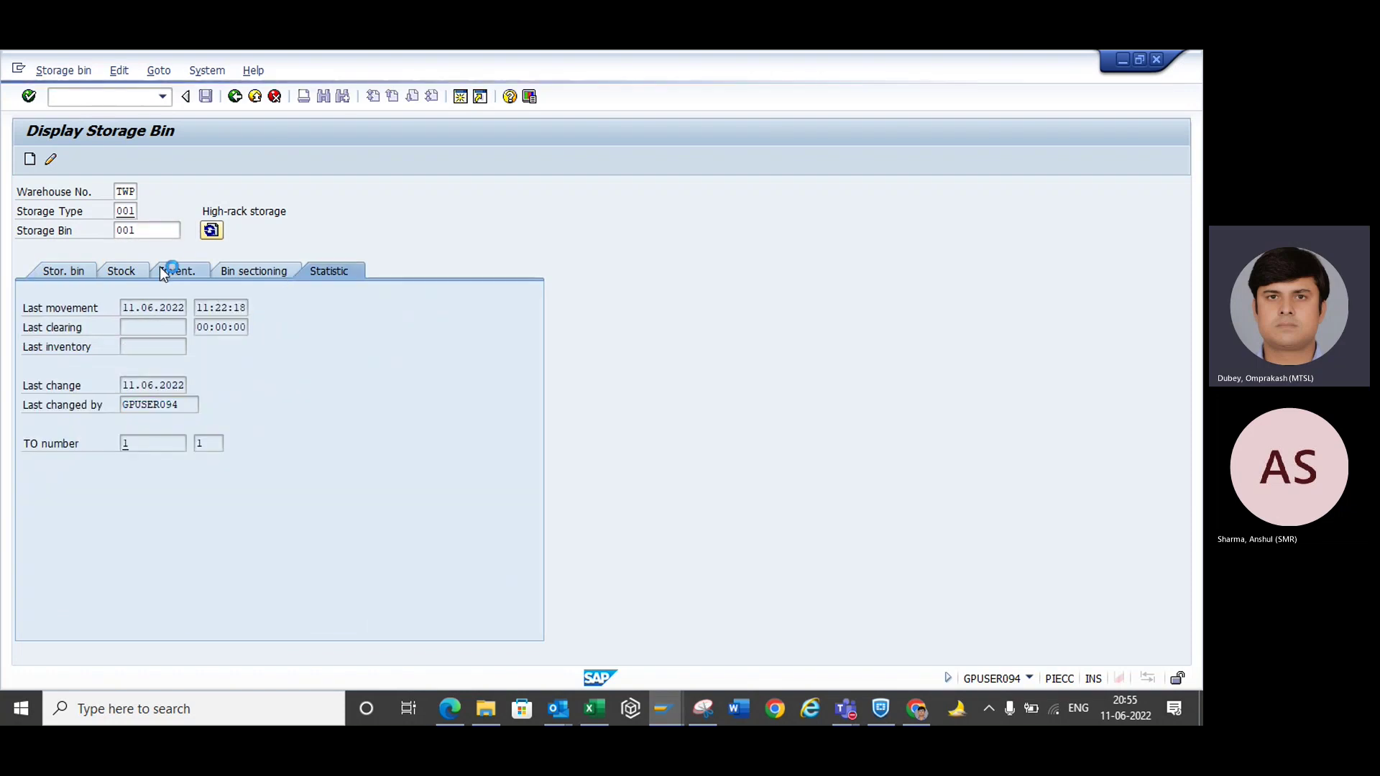
{"action": "left_click", "coordinate": [141, 271]}
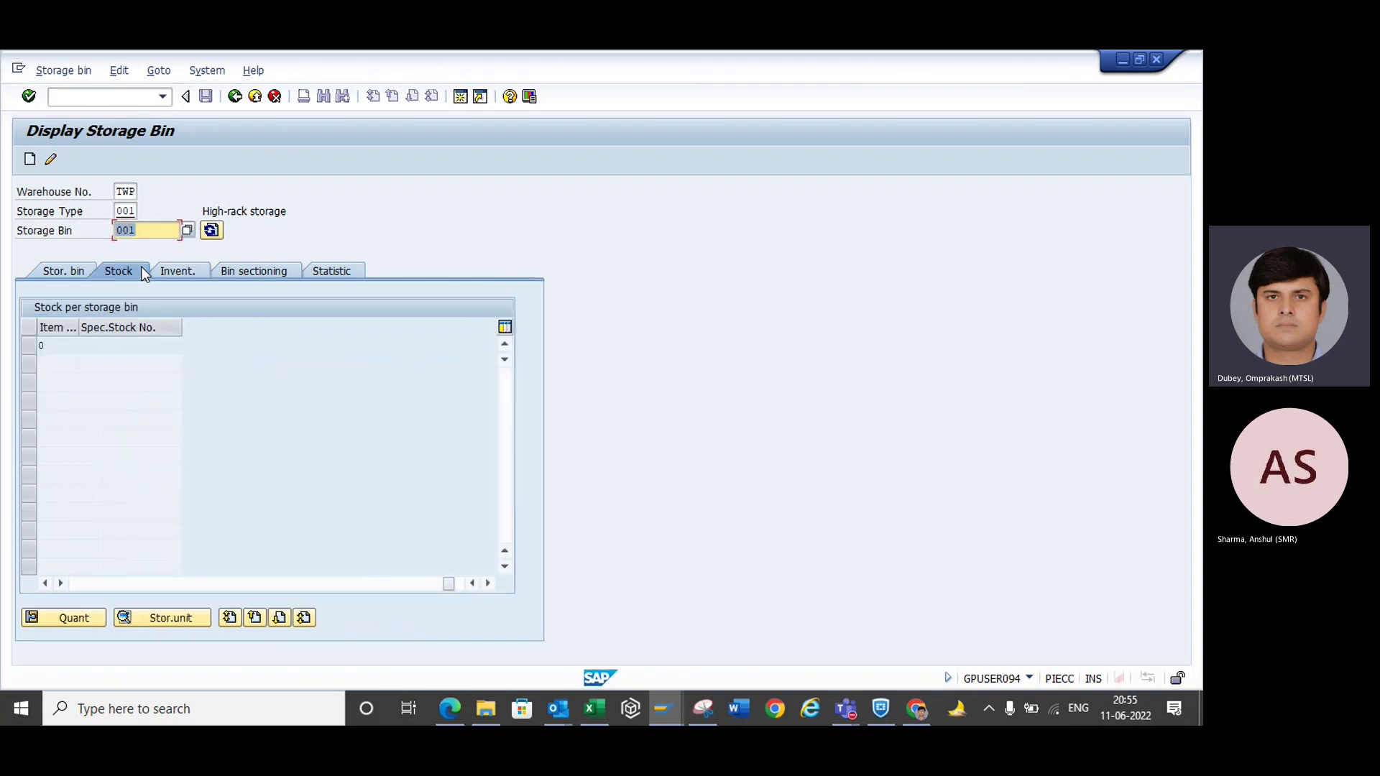
{"action": "left_click", "coordinate": [89, 266]}
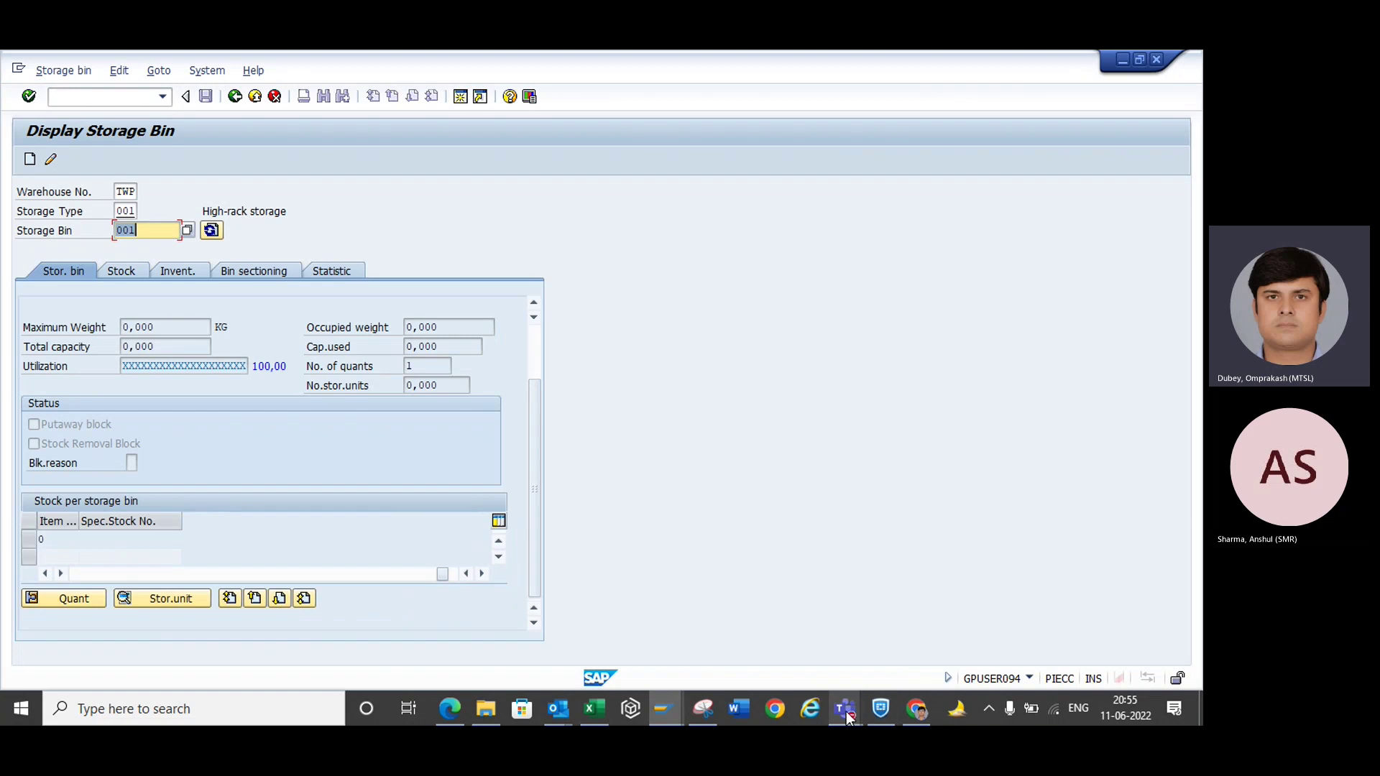
- Switch to the Microsoft Teams meeting, close the transcript and request to stop the recording
{"action": "mouse_move", "coordinate": [848, 709]}
{"action": "left_click", "coordinate": [956, 583]}
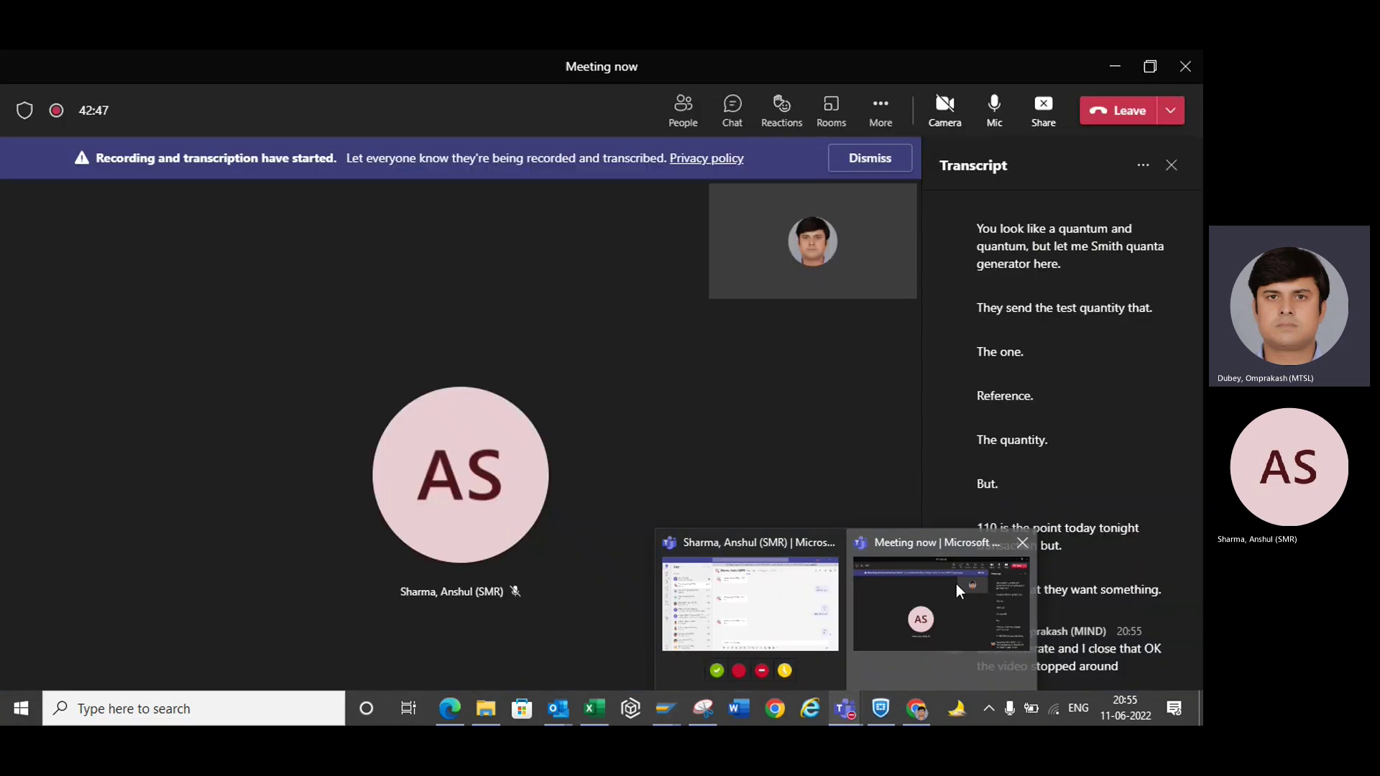
{"action": "left_click", "coordinate": [1171, 171]}
{"action": "left_click", "coordinate": [896, 114]}
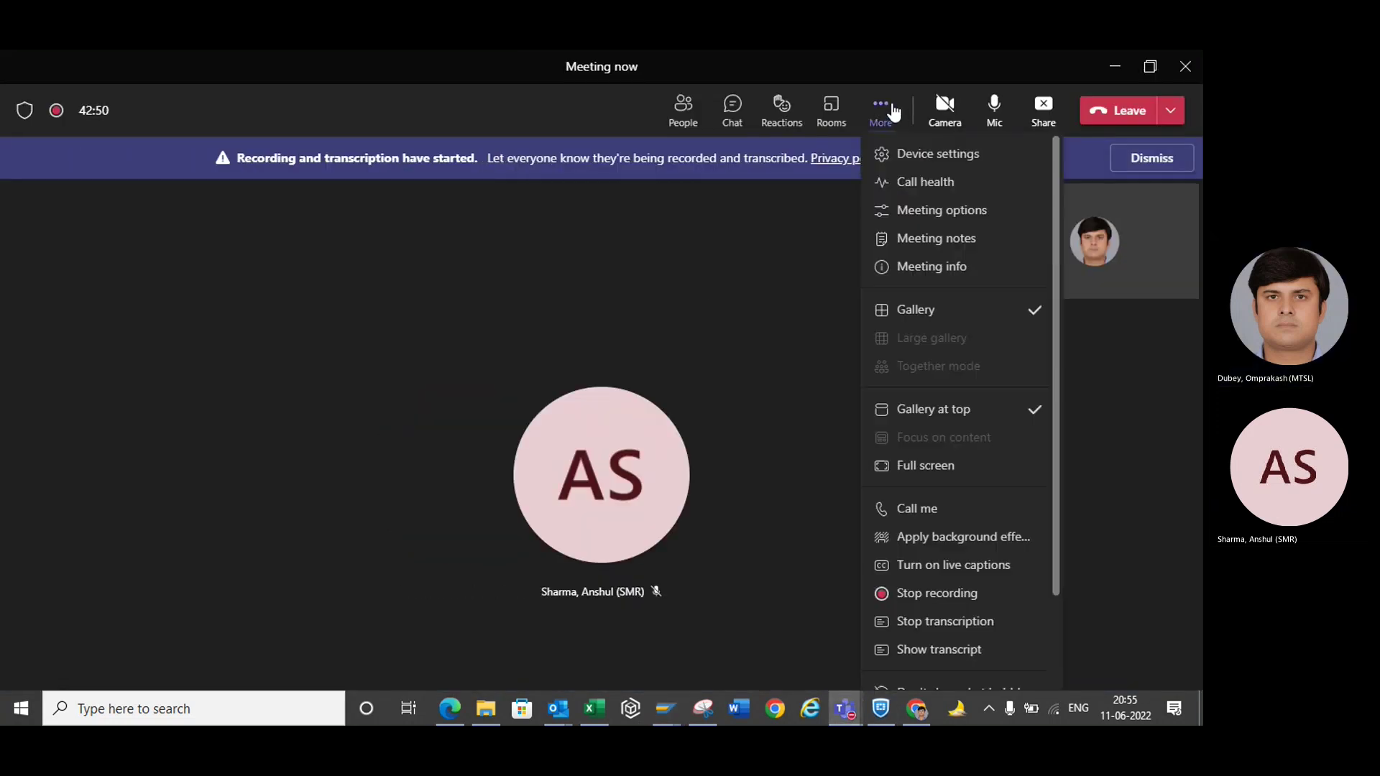
{"action": "left_click", "coordinate": [924, 593]}
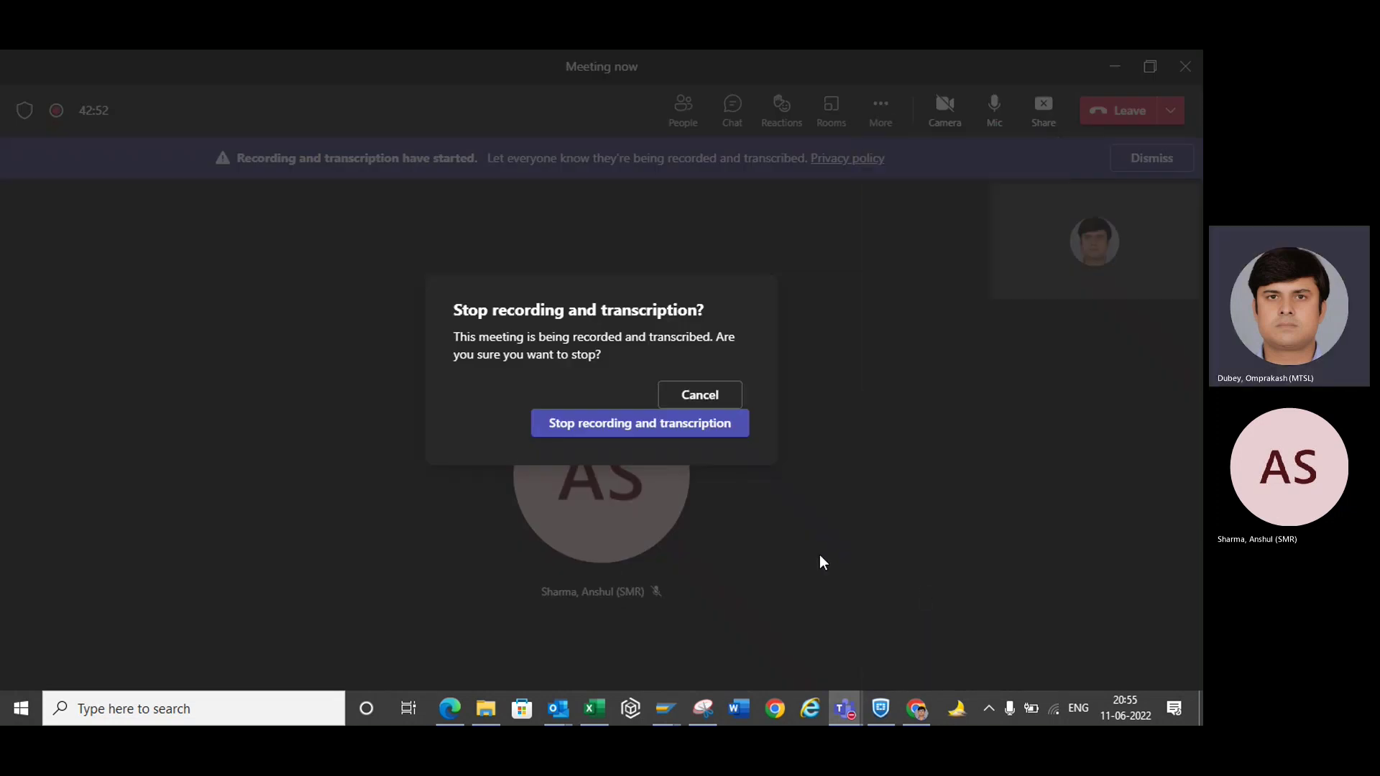